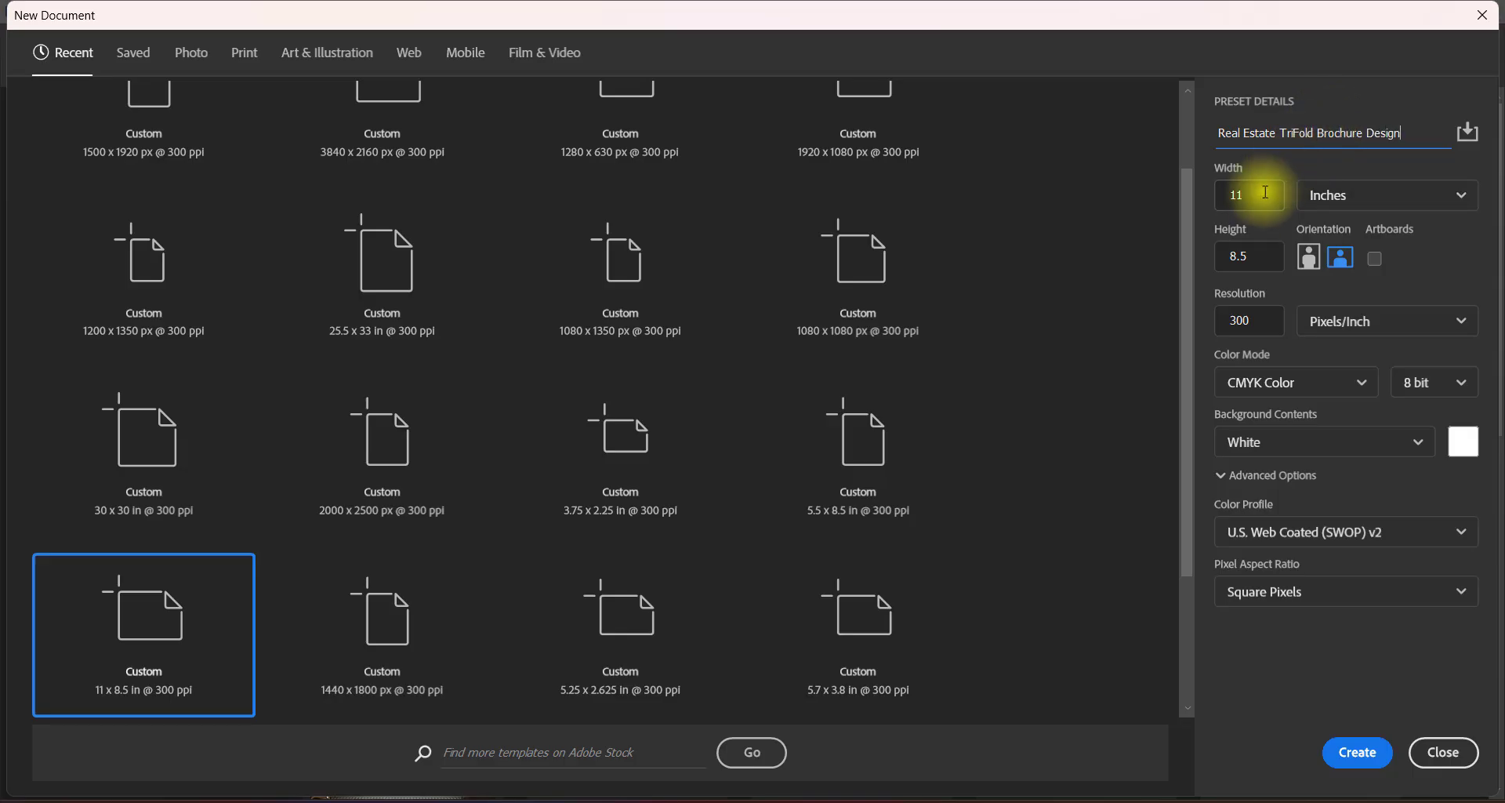
# Step: Create the Real Estate TriFold Brochure Design document at 11 x 8.5 inches, 300 pixels/inch, in CMYK Color with the working CMYK profile
pyautogui.click(1259, 195)
pyautogui.click(1272, 255)
pyautogui.click(1353, 203)
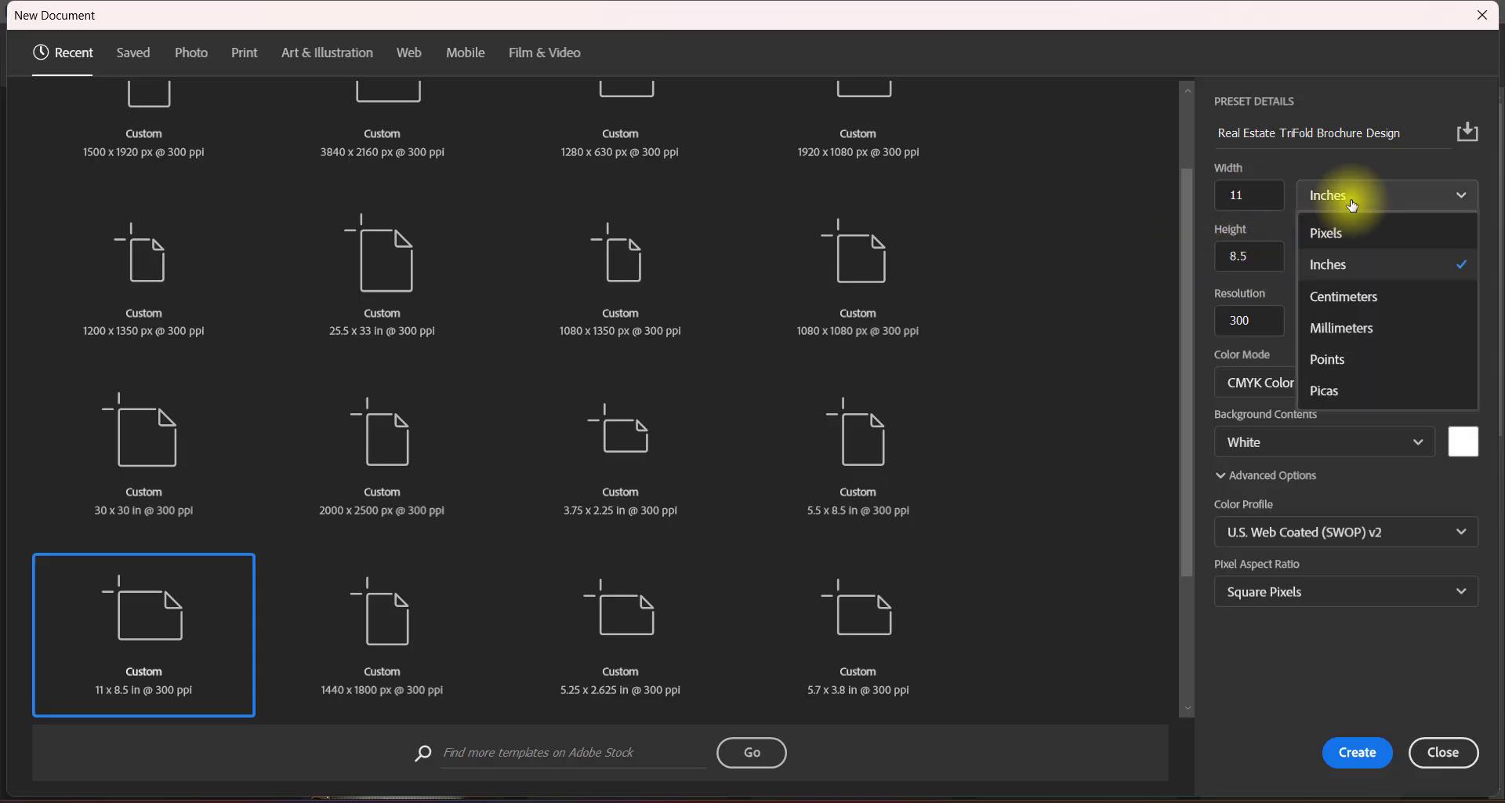
pyautogui.click(1419, 262)
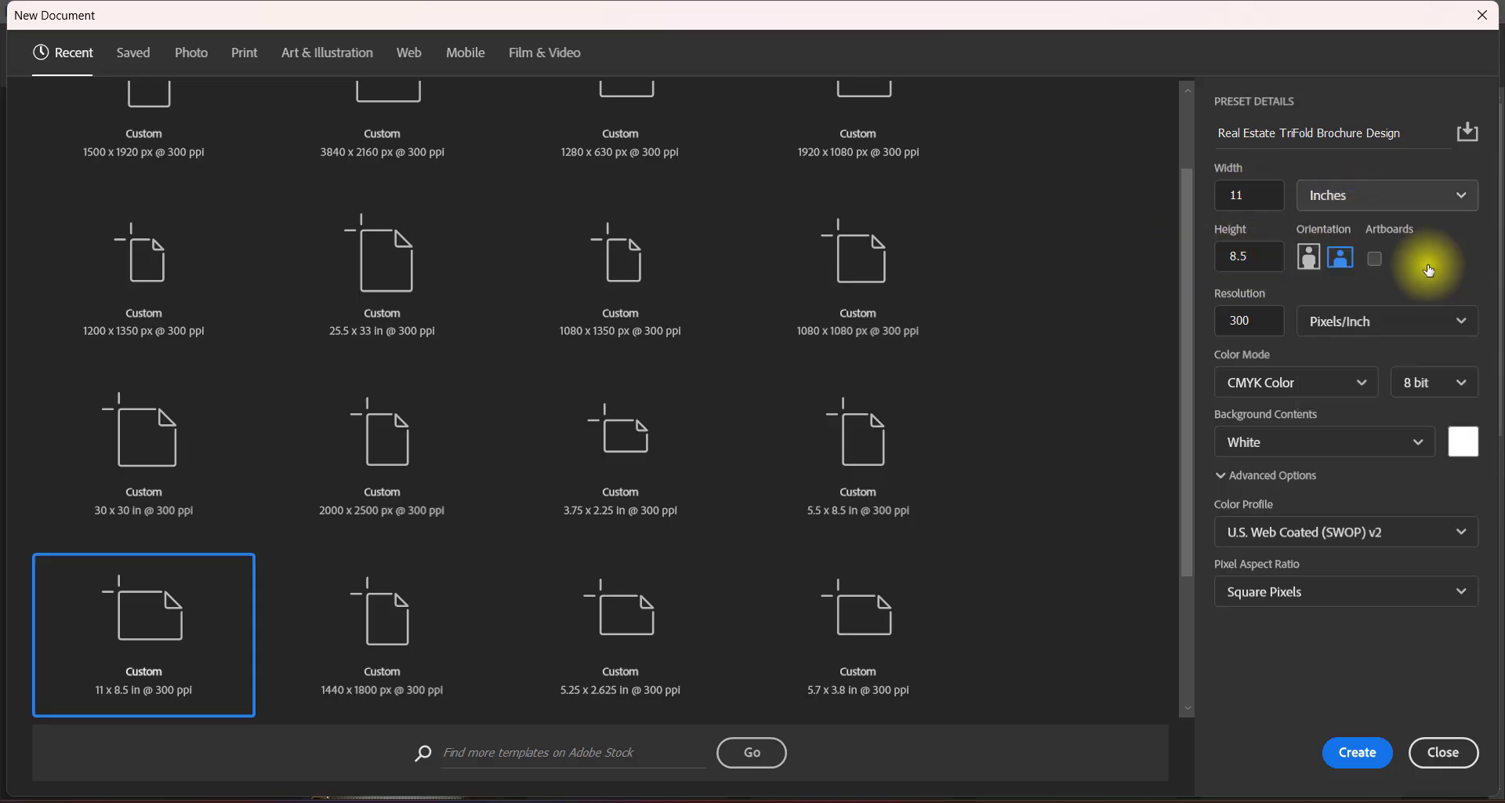
pyautogui.click(1269, 384)
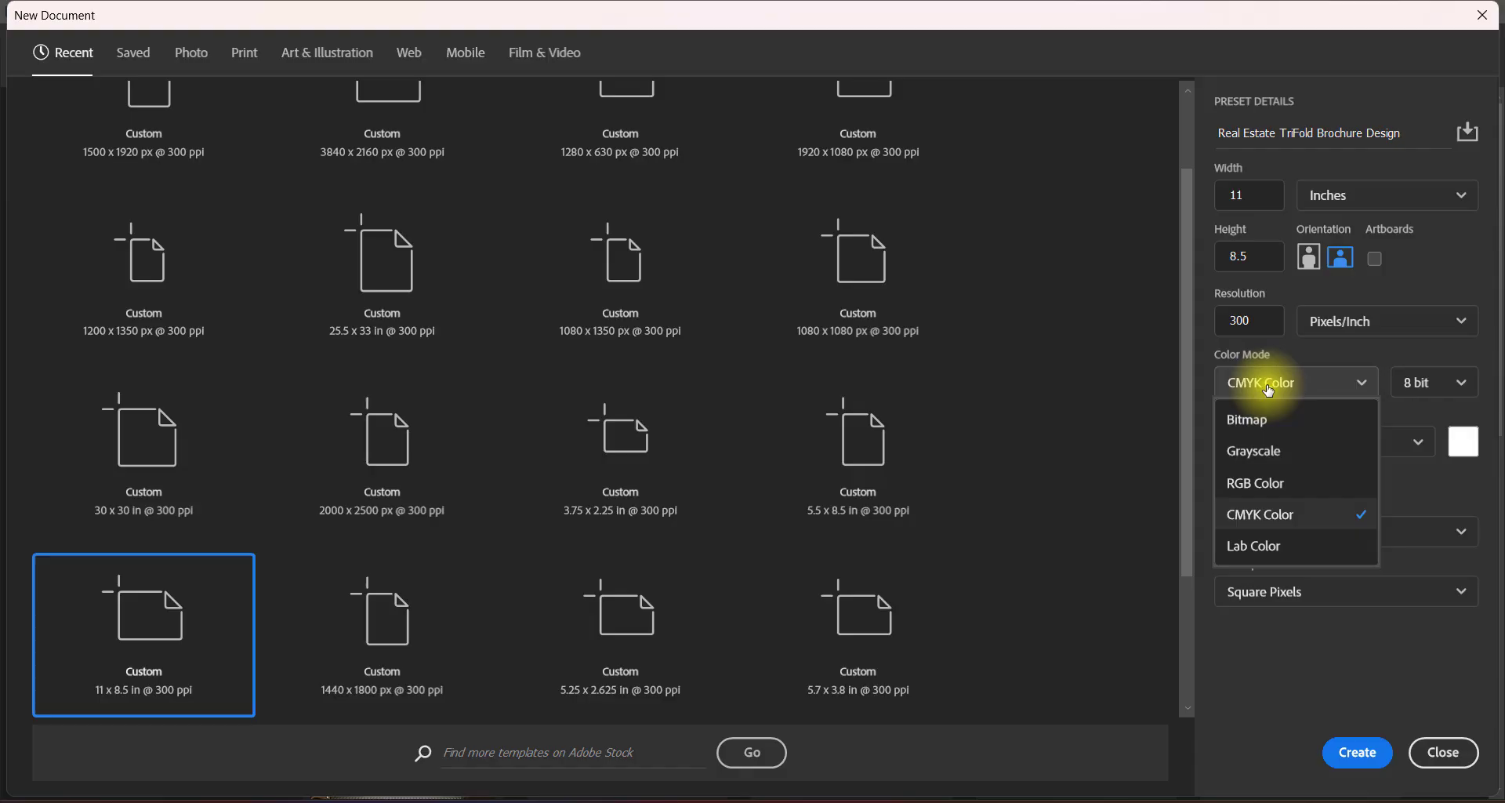
pyautogui.click(1286, 514)
pyautogui.click(1297, 529)
pyautogui.click(1317, 348)
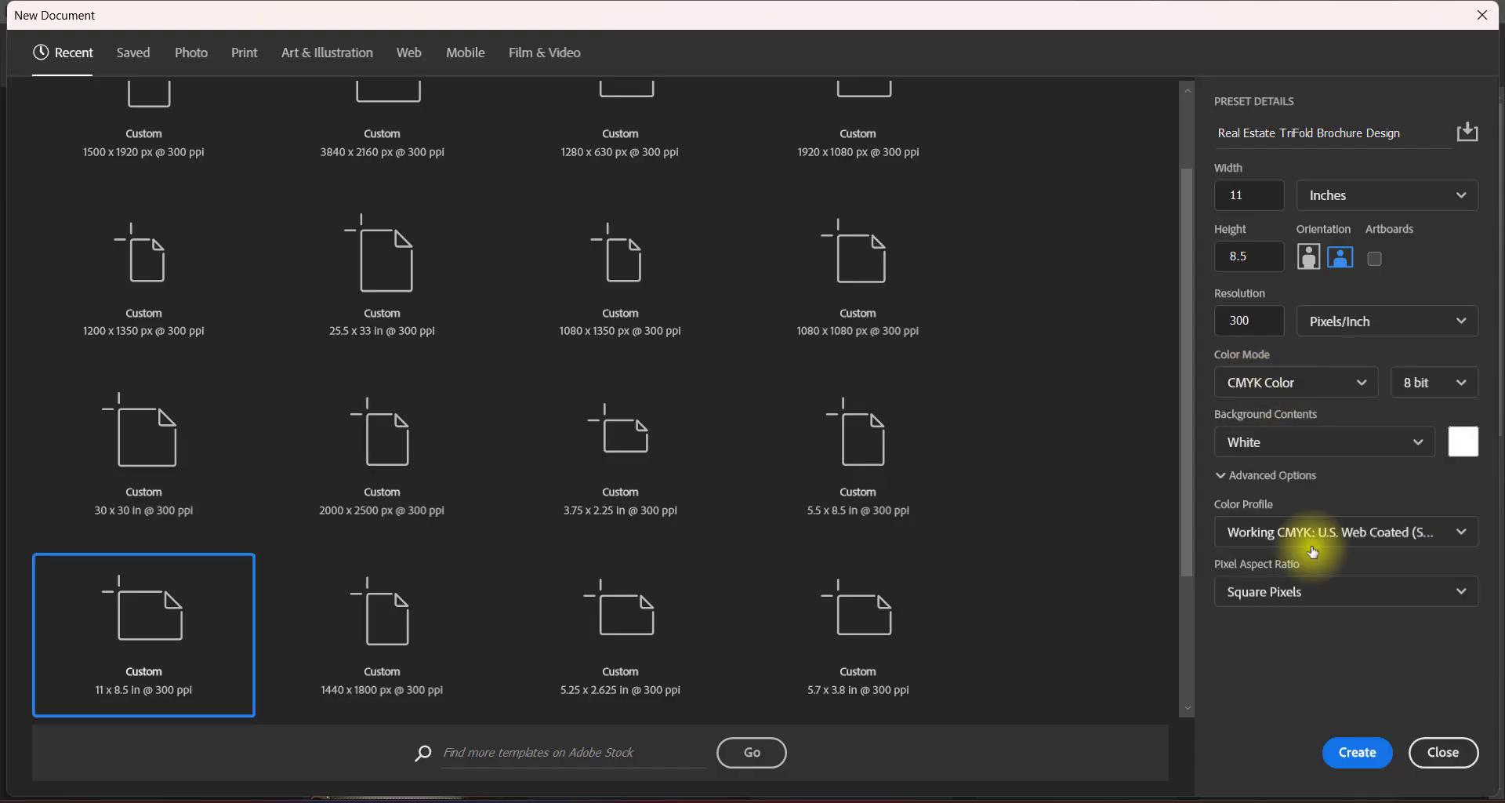
pyautogui.click(1362, 755)
# Step: Add a vertical guide at one third of the page width, entering its position in inches
pyautogui.click(333, 11)
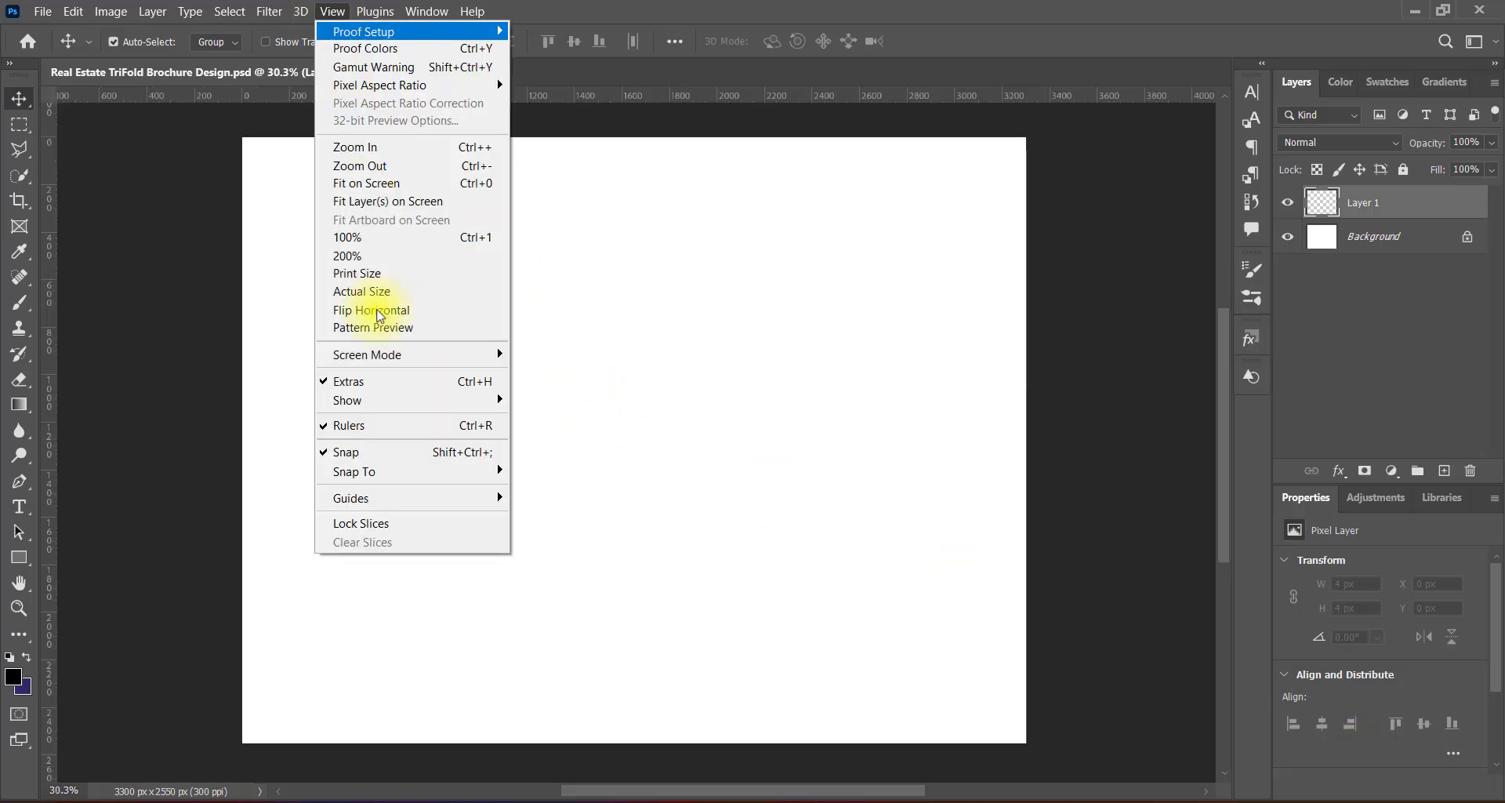
pyautogui.click(549, 615)
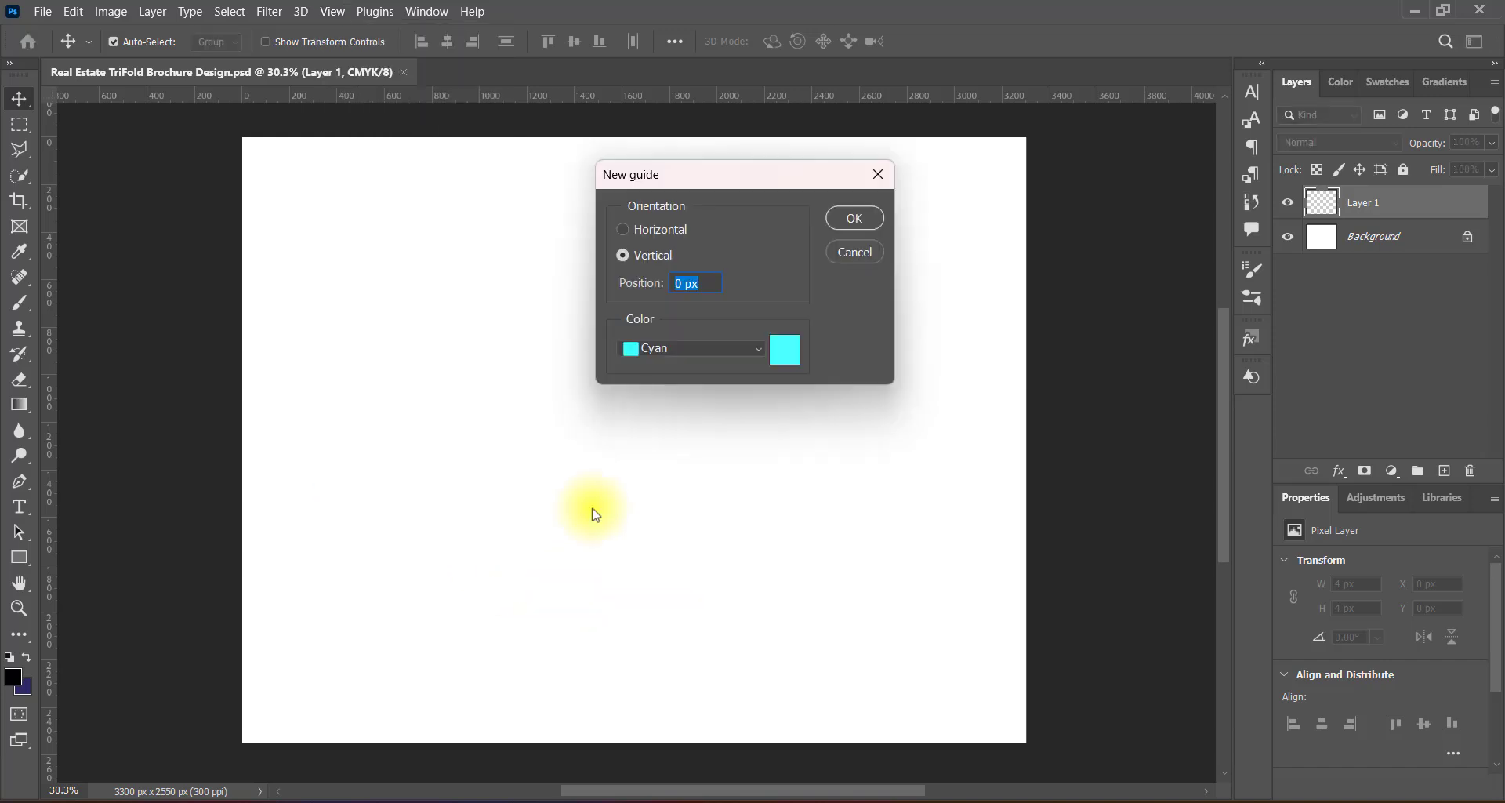
pyautogui.rightClick(688, 283)
pyautogui.click(709, 308)
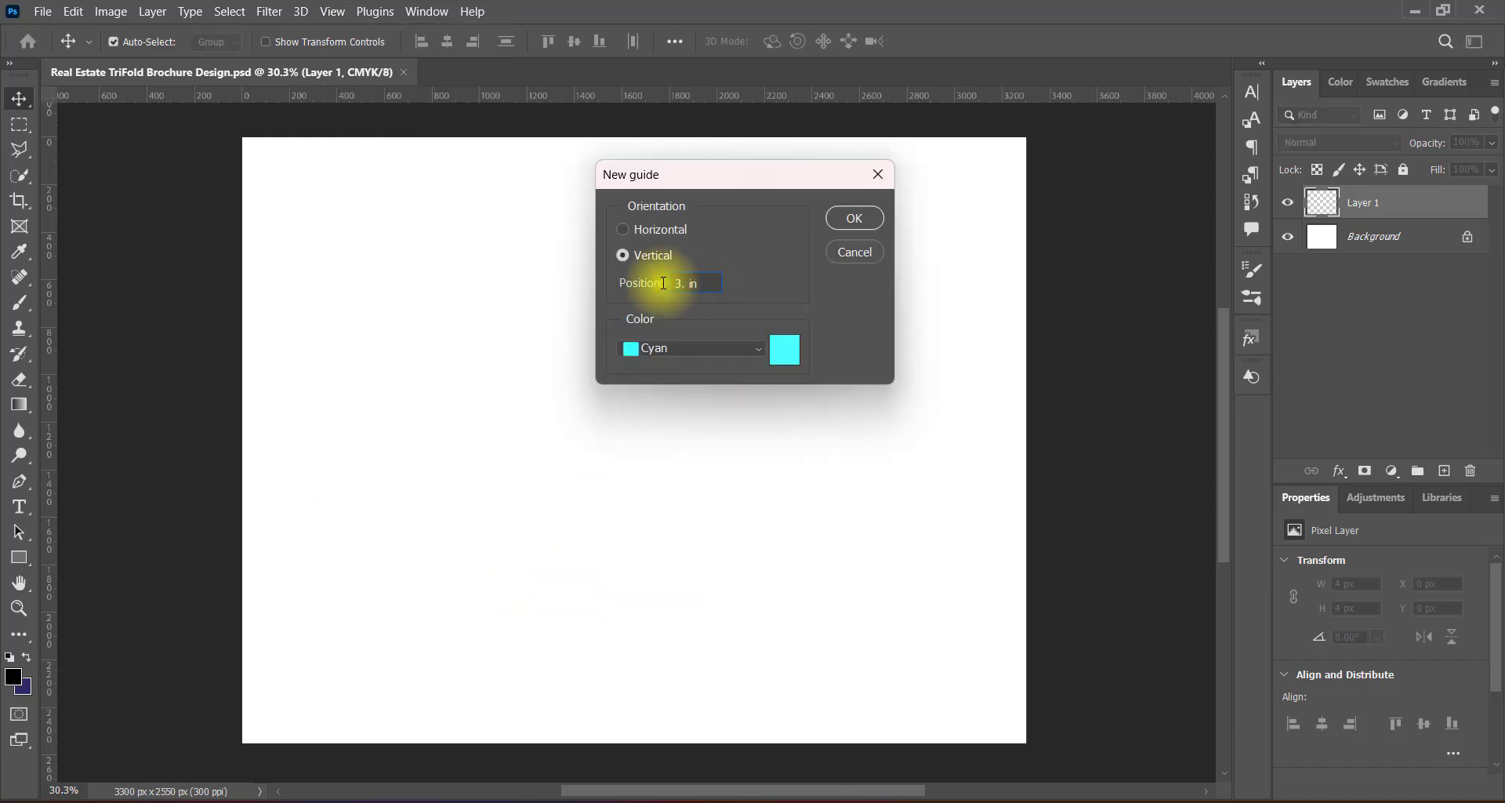
pyautogui.click(877, 223)
# Step: Add a second vertical guide at two thirds of the page width, entering its position in inches
pyautogui.click(332, 11)
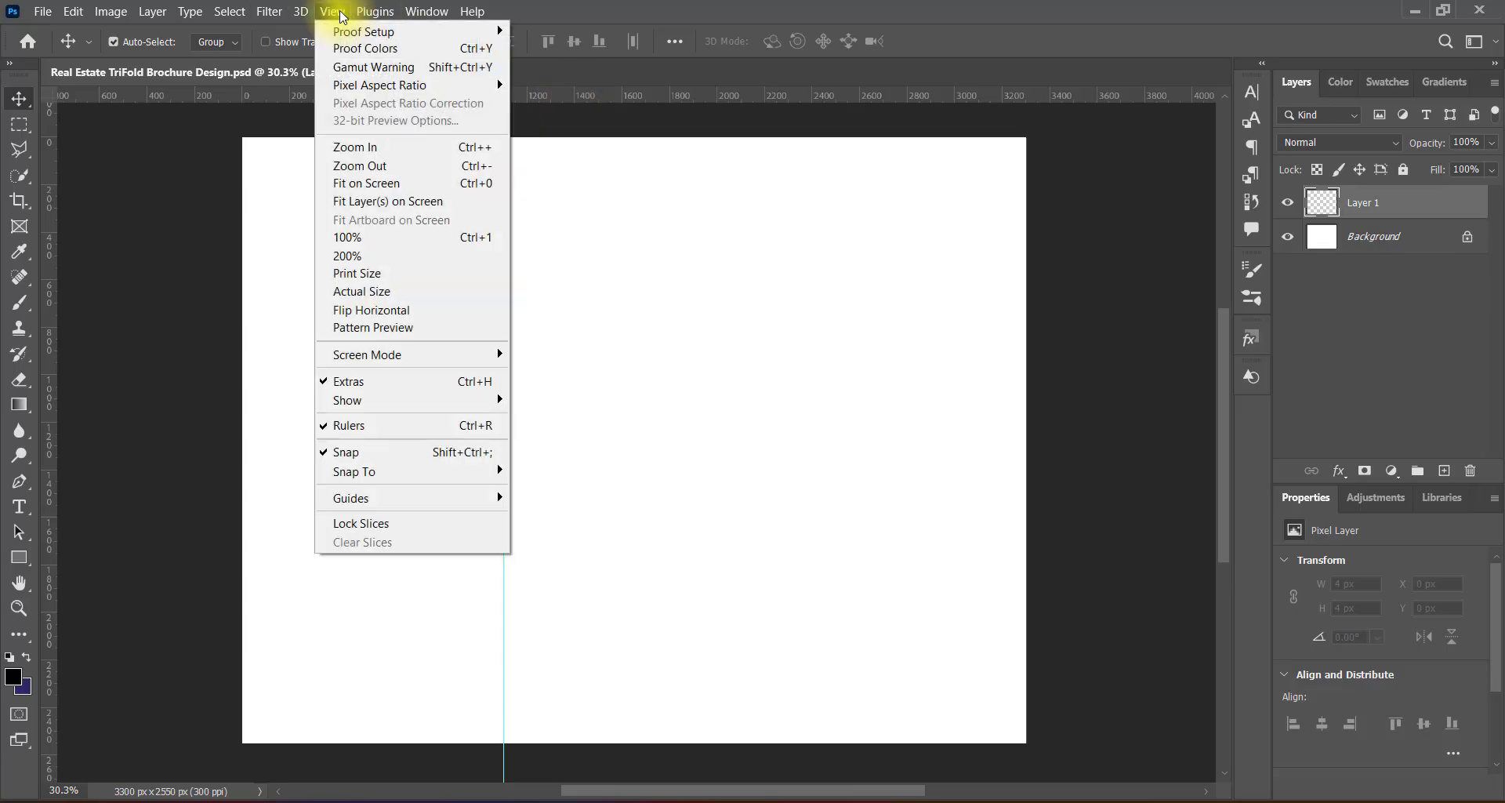
pyautogui.click(549, 602)
pyautogui.rightClick(688, 283)
pyautogui.click(709, 309)
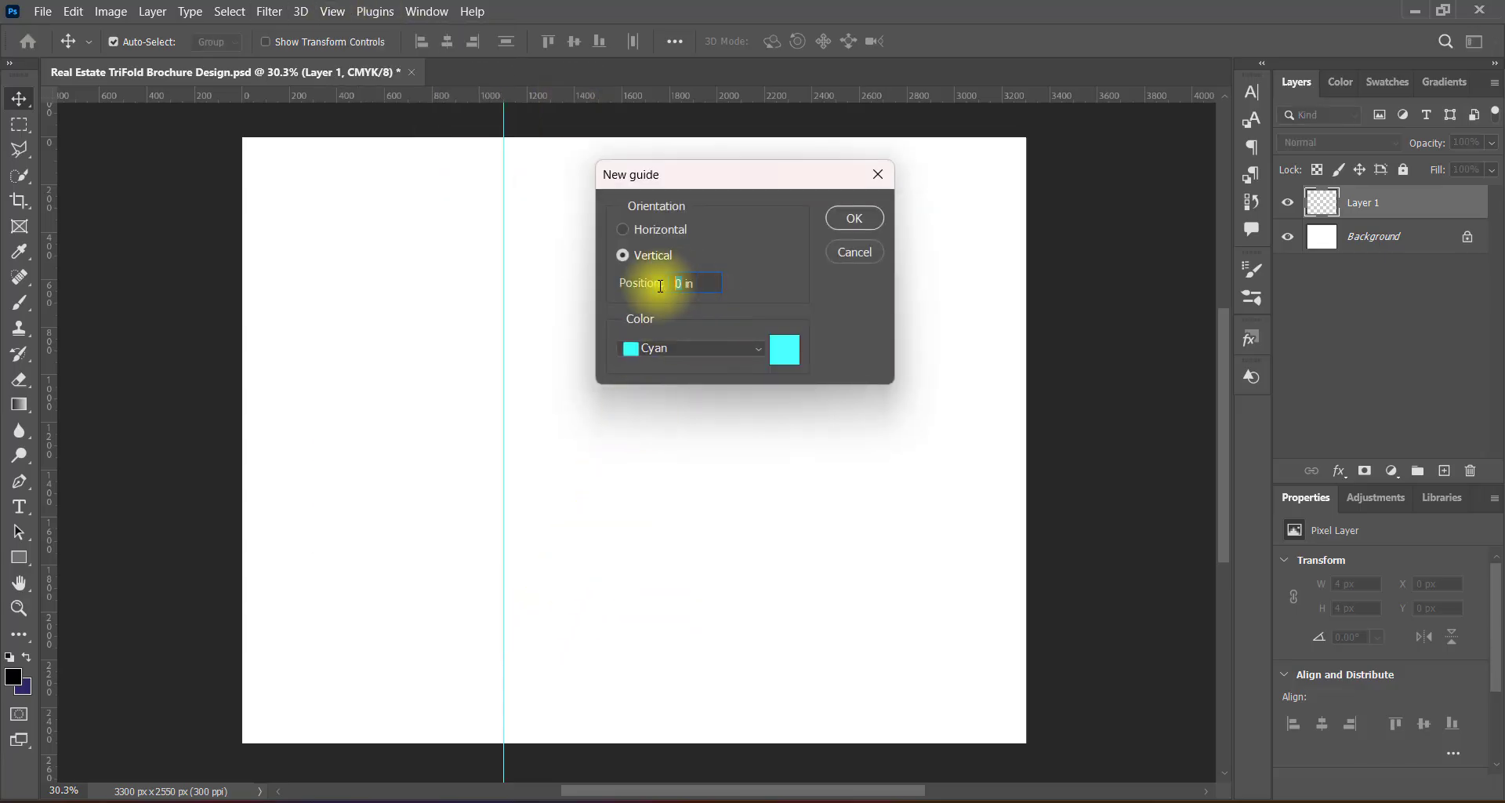
pyautogui.click(843, 224)
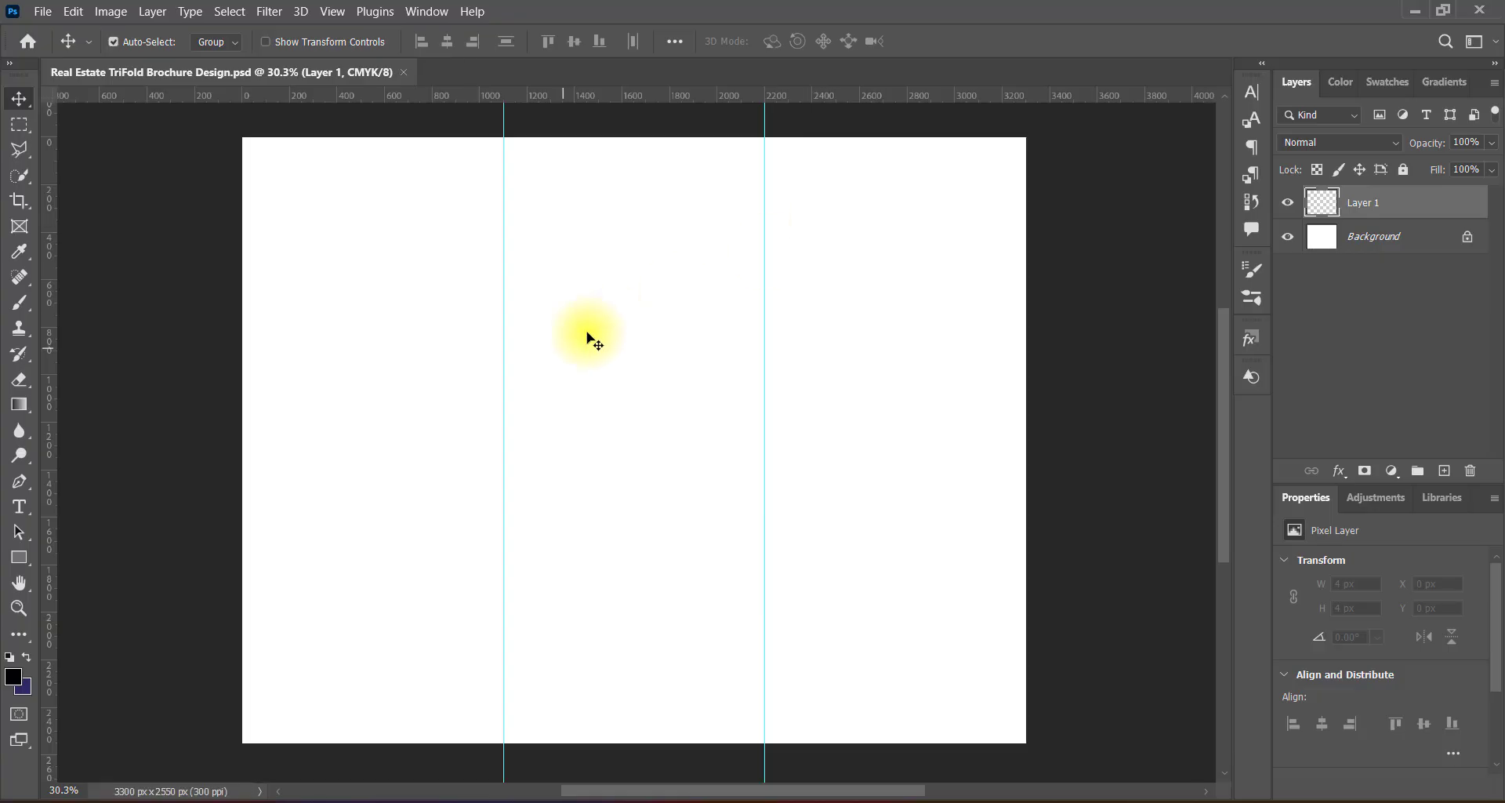
# Step: Draw a black rectangle shape of about 3340 x 2568 px that covers the whole page
pyautogui.click(18, 556)
pyautogui.click(78, 530)
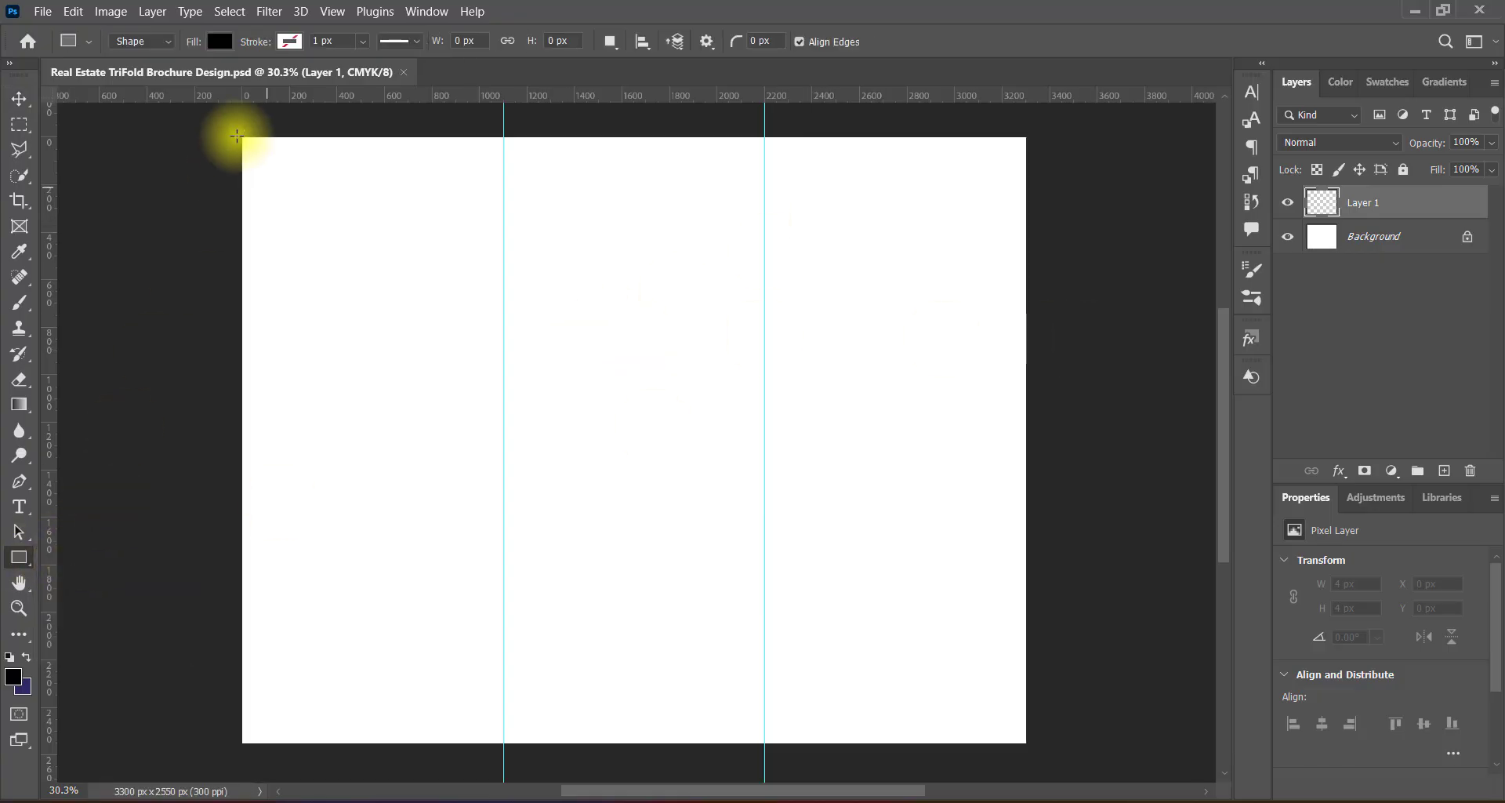
pyautogui.moveTo(237, 136)
pyautogui.mouseDown()
pyautogui.moveTo(965, 732)
pyautogui.moveTo(1029, 744)
pyautogui.mouseUp()
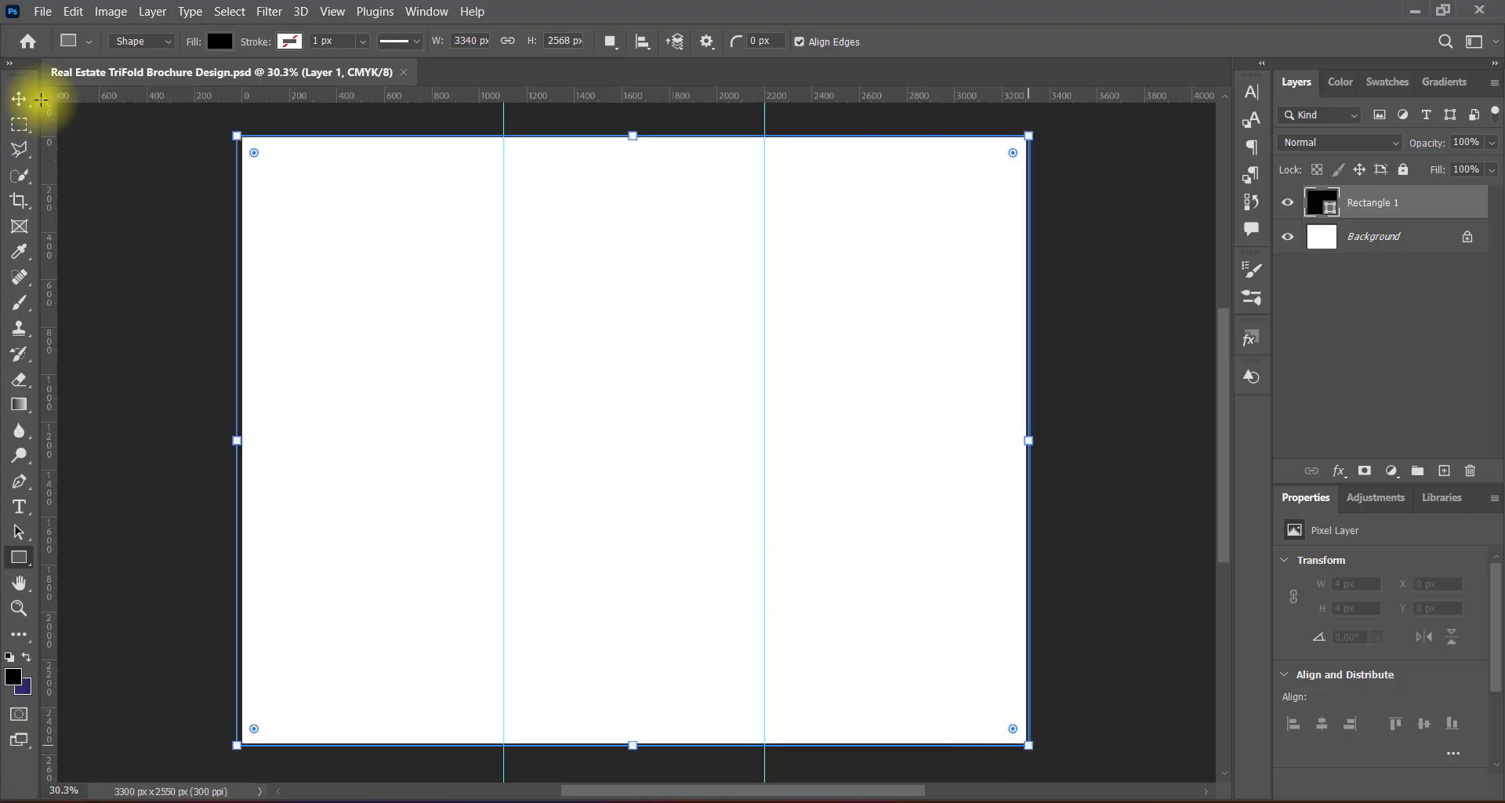
pyautogui.click(31, 98)
pyautogui.hotkey('ctrl', 't')
pyautogui.moveTo(651, 475); pyautogui.dragTo(657, 471)
pyautogui.press('Return')
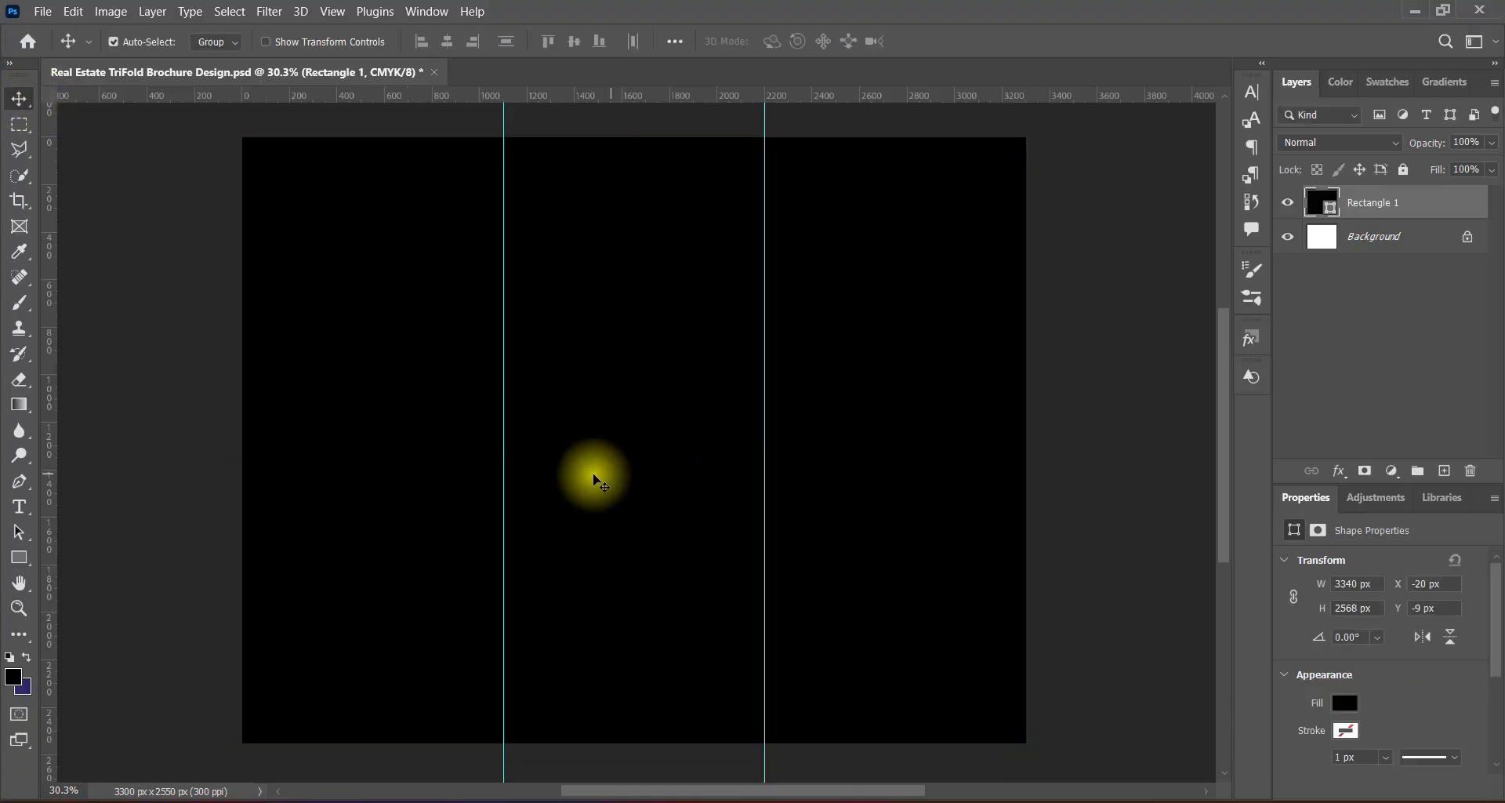
# Step: Apply a Gradient Overlay to the rectangle layer with the Reflected style and a 90° angle
pyautogui.doubleClick(1323, 201)
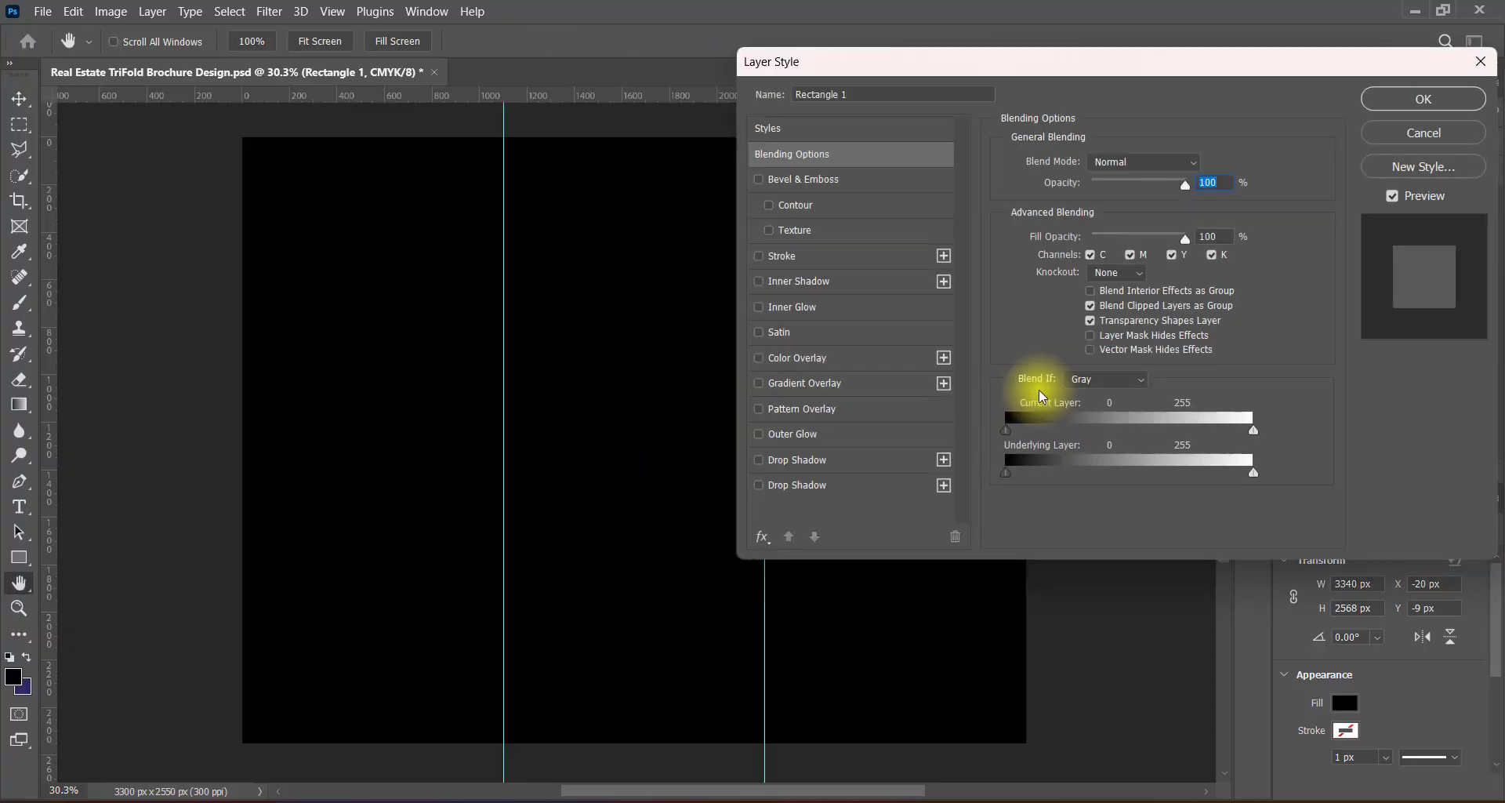
pyautogui.click(759, 384)
pyautogui.click(805, 382)
pyautogui.click(1129, 232)
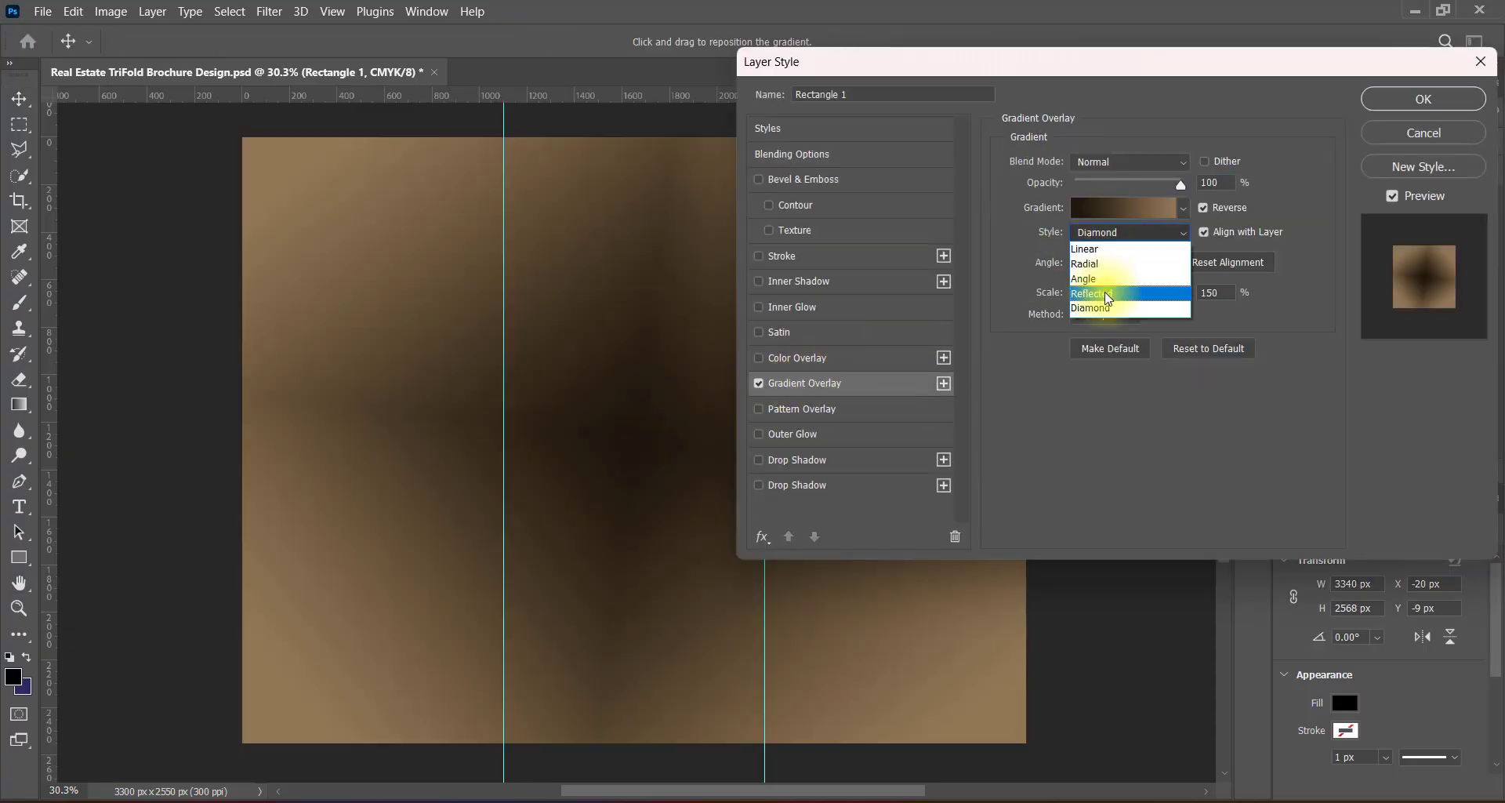
pyautogui.click(1105, 321)
pyautogui.doubleClick(1129, 263)
pyautogui.write('90')
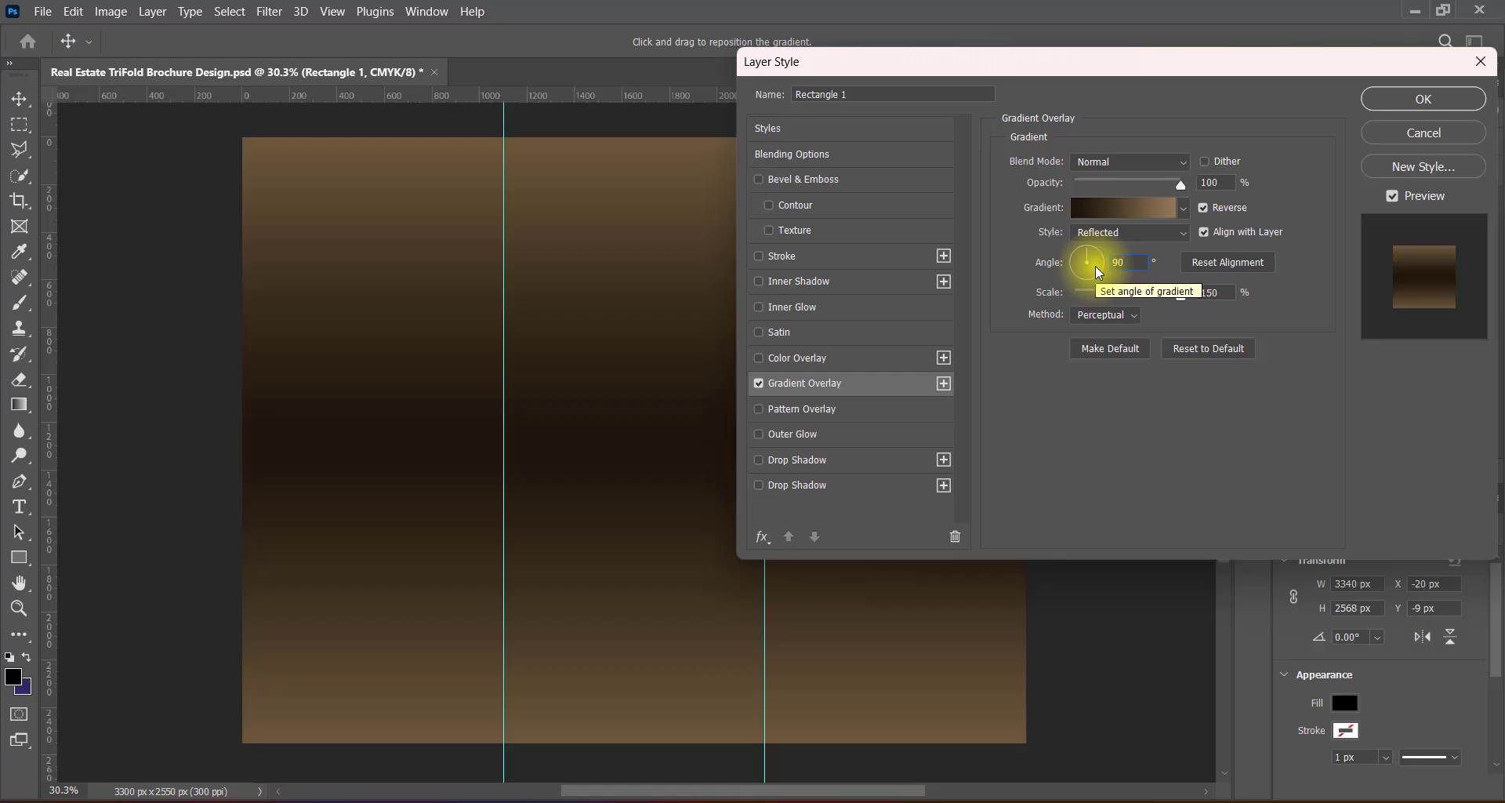
# Step: Choose the light blue preset Blue_03 from the Blues group as the overlay's gradient
pyautogui.click(1183, 208)
pyautogui.click(925, 475)
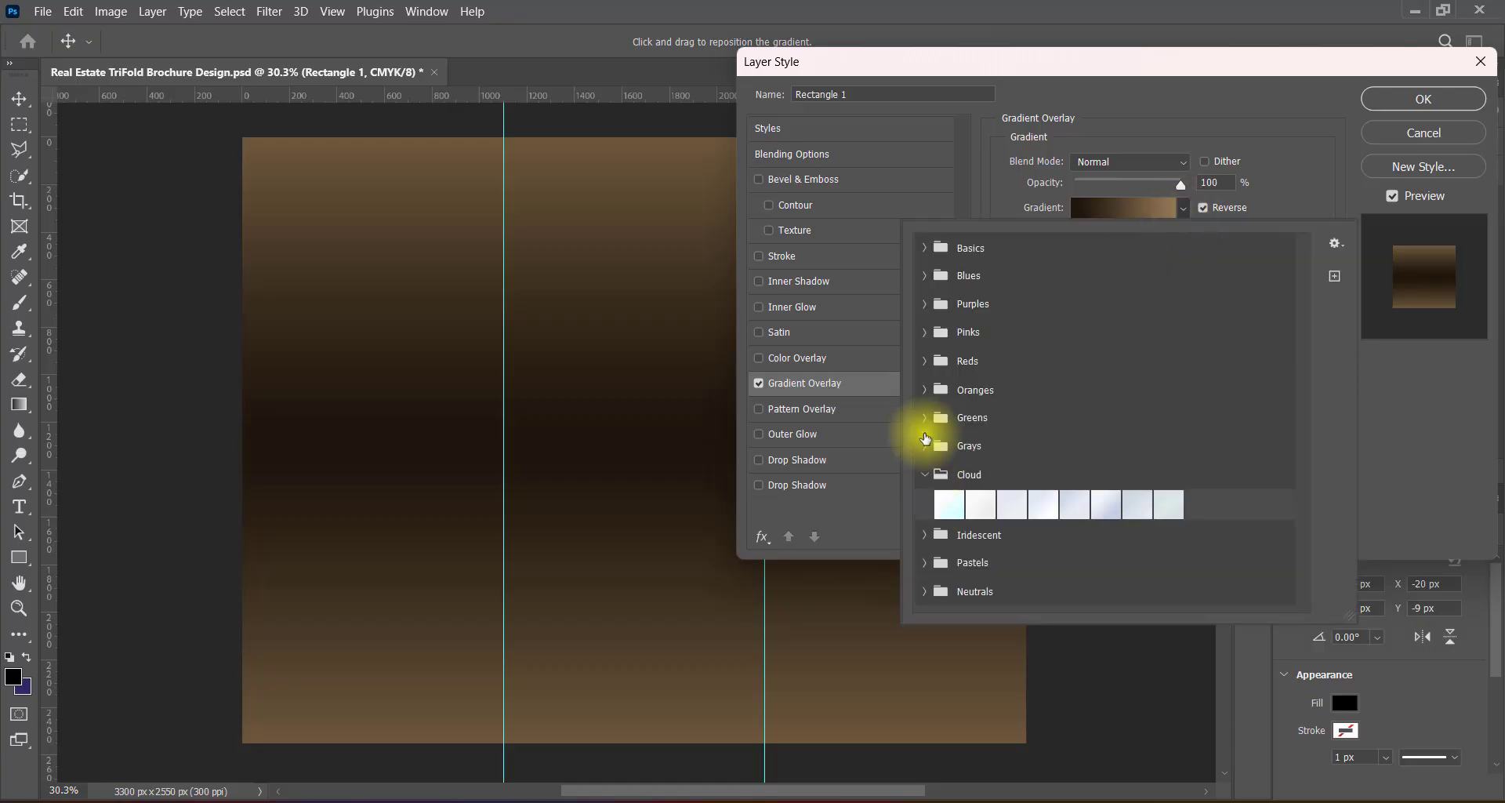
pyautogui.click(923, 276)
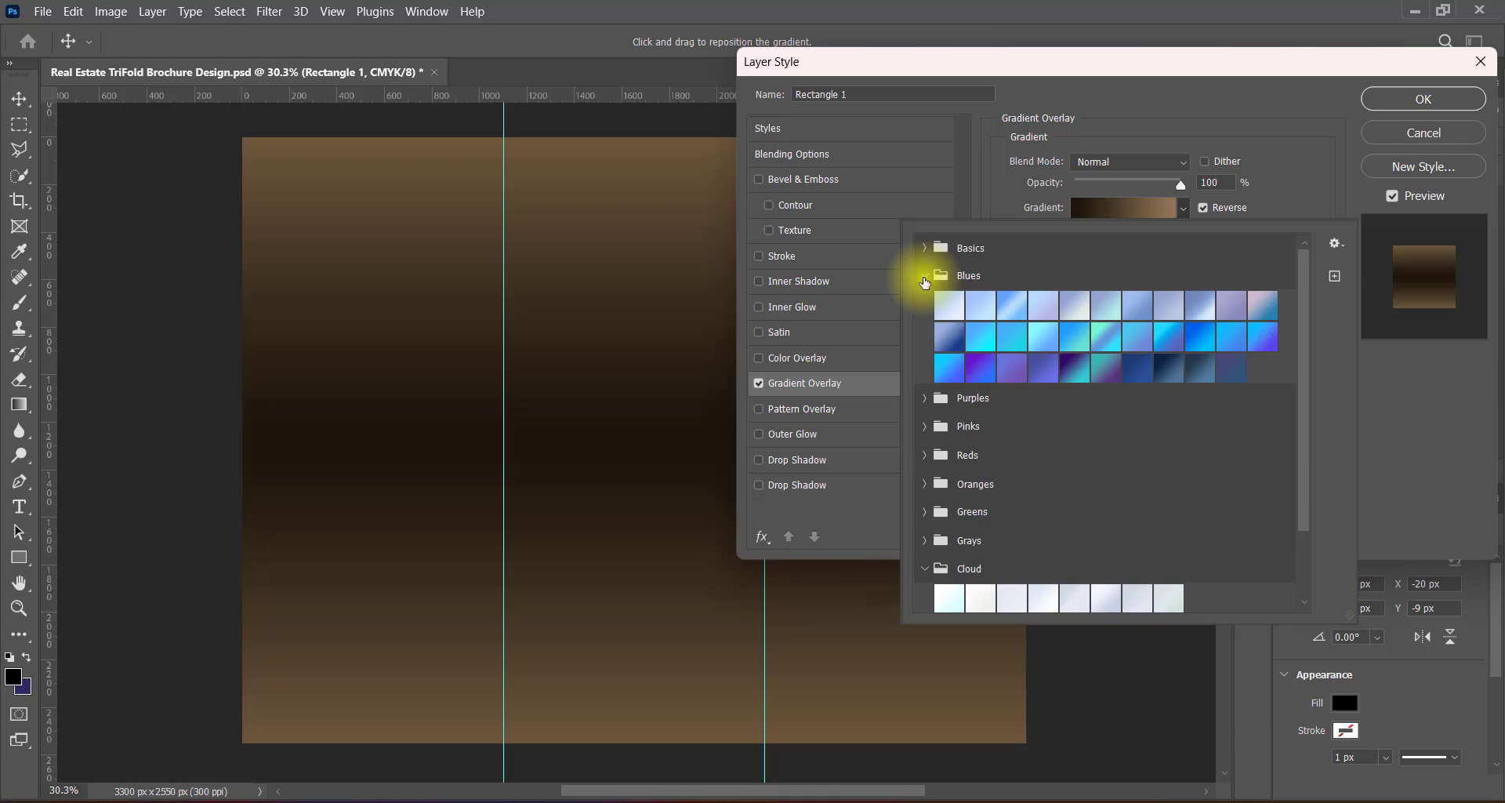
pyautogui.click(1010, 301)
pyautogui.click(1395, 397)
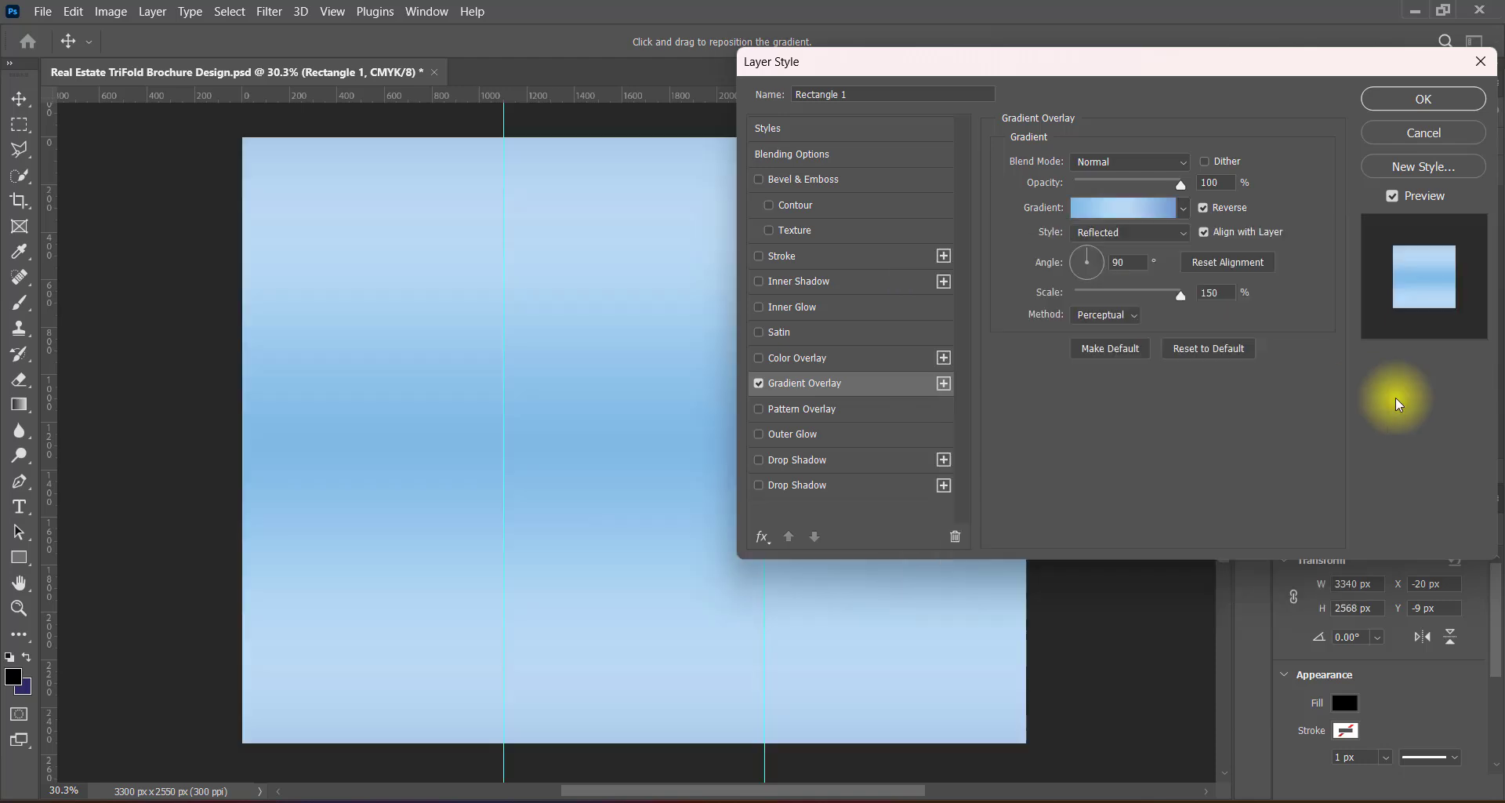
# Step: Set the gradient overlay's angle to 0° and turn off Reverse
pyautogui.doubleClick(1131, 262)
pyautogui.write('0')
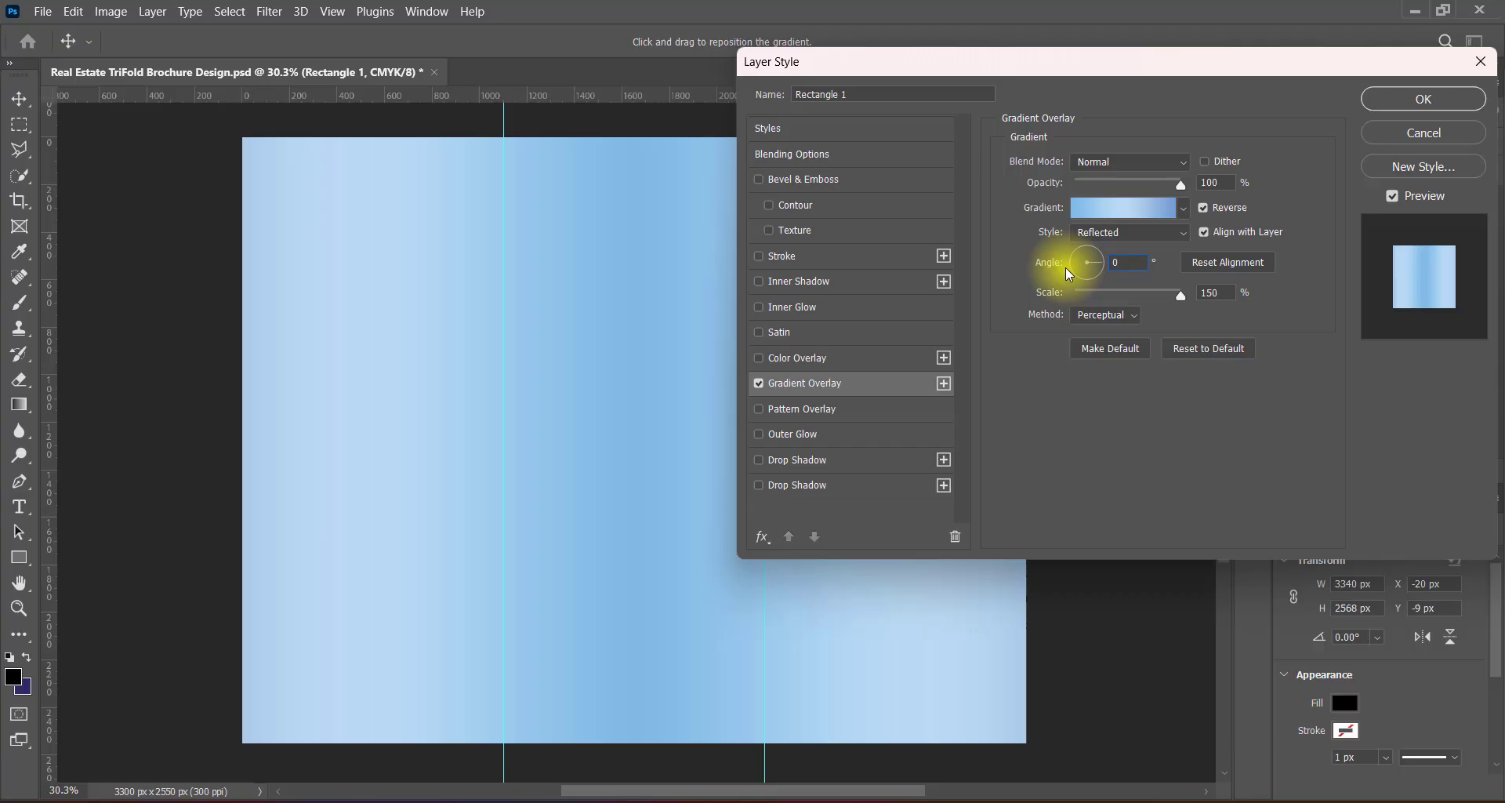
pyautogui.click(1205, 207)
pyautogui.click(1204, 208)
pyautogui.click(1205, 207)
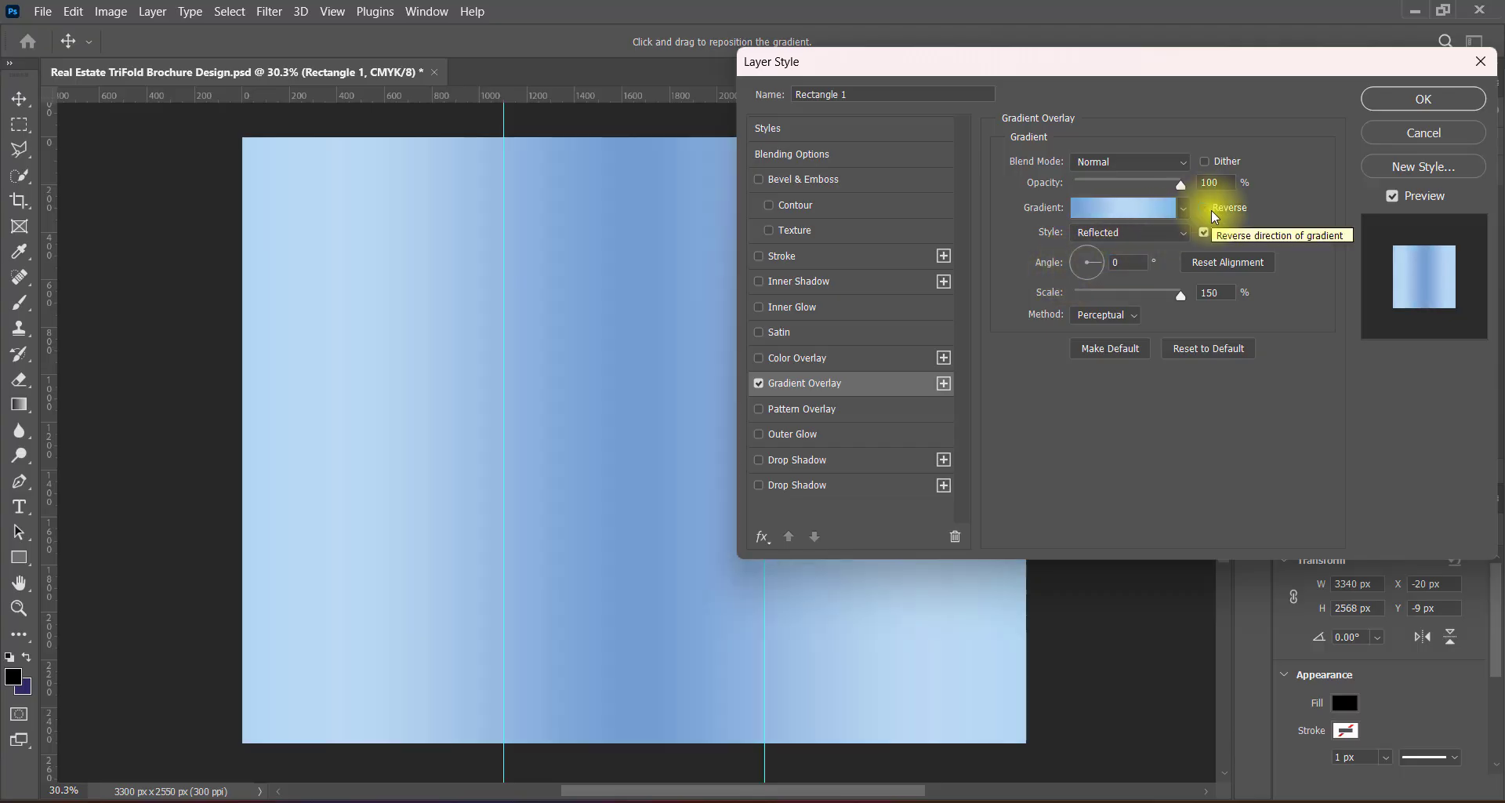
# Step: Open the overlay's gradient for editing and change its first color stop to dark purple #5e1d95
pyautogui.click(1135, 207)
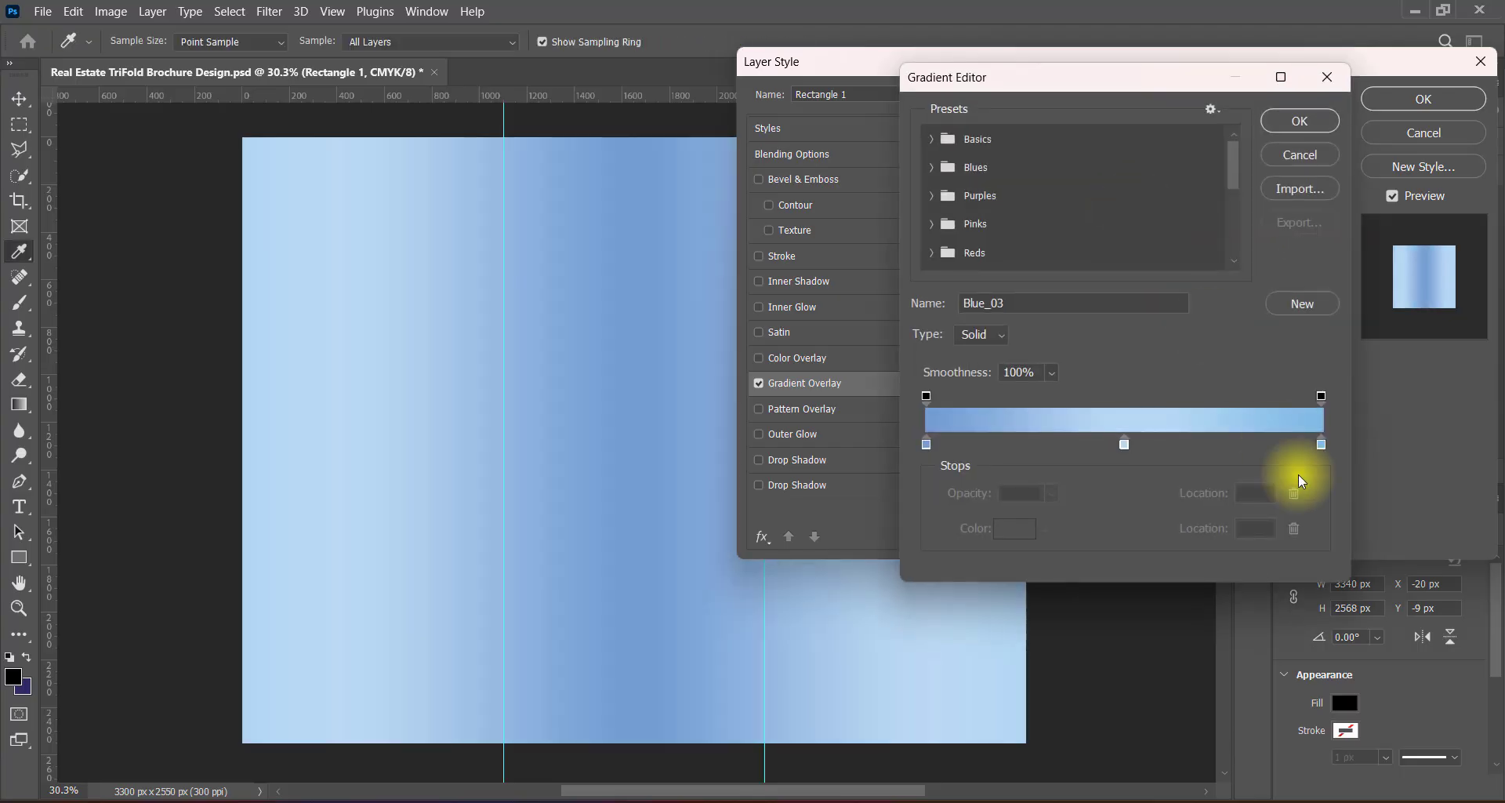
pyautogui.doubleClick(928, 445)
pyautogui.click(952, 347)
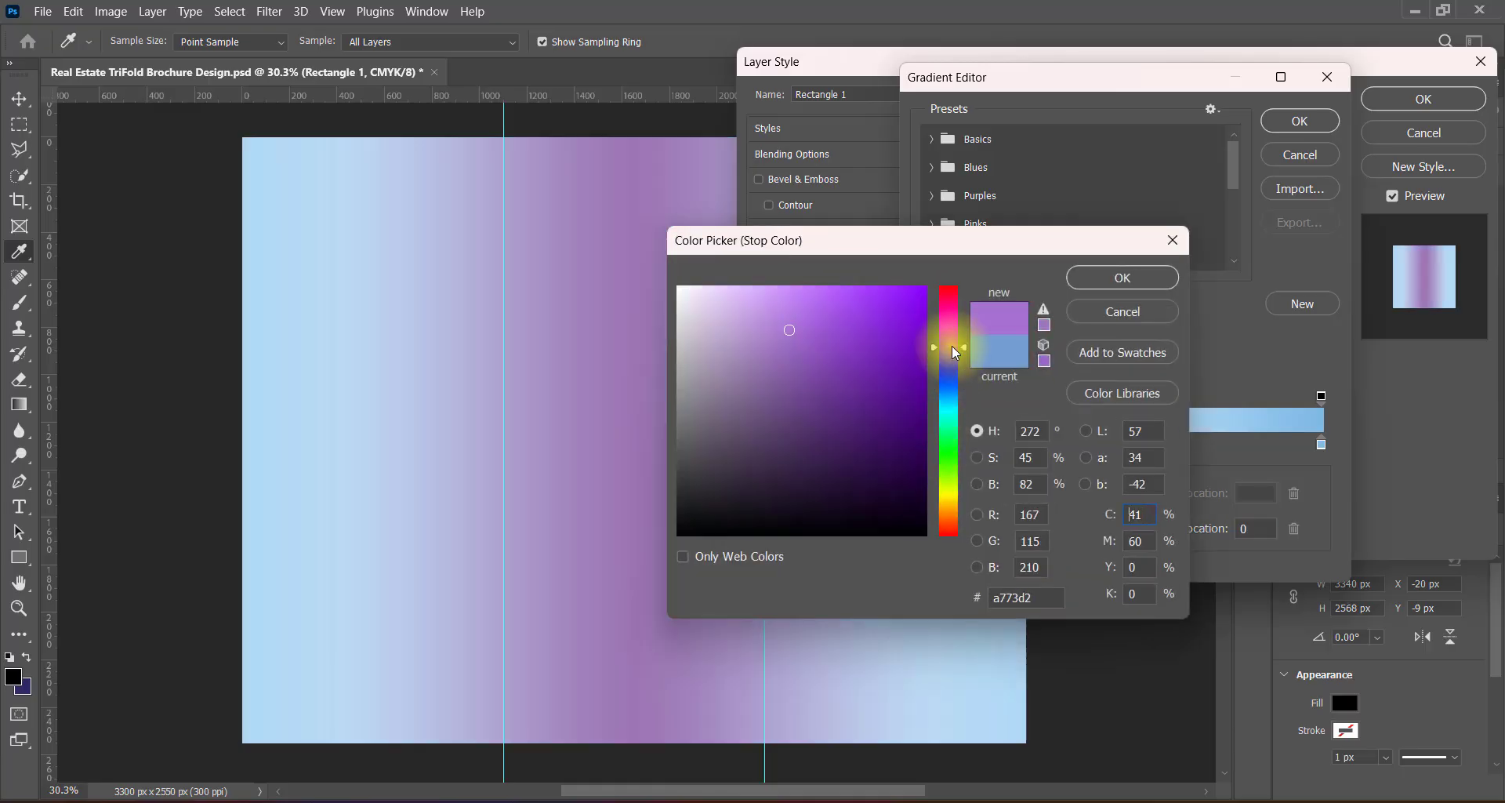
pyautogui.moveTo(857, 285); pyautogui.dragTo(878, 390)
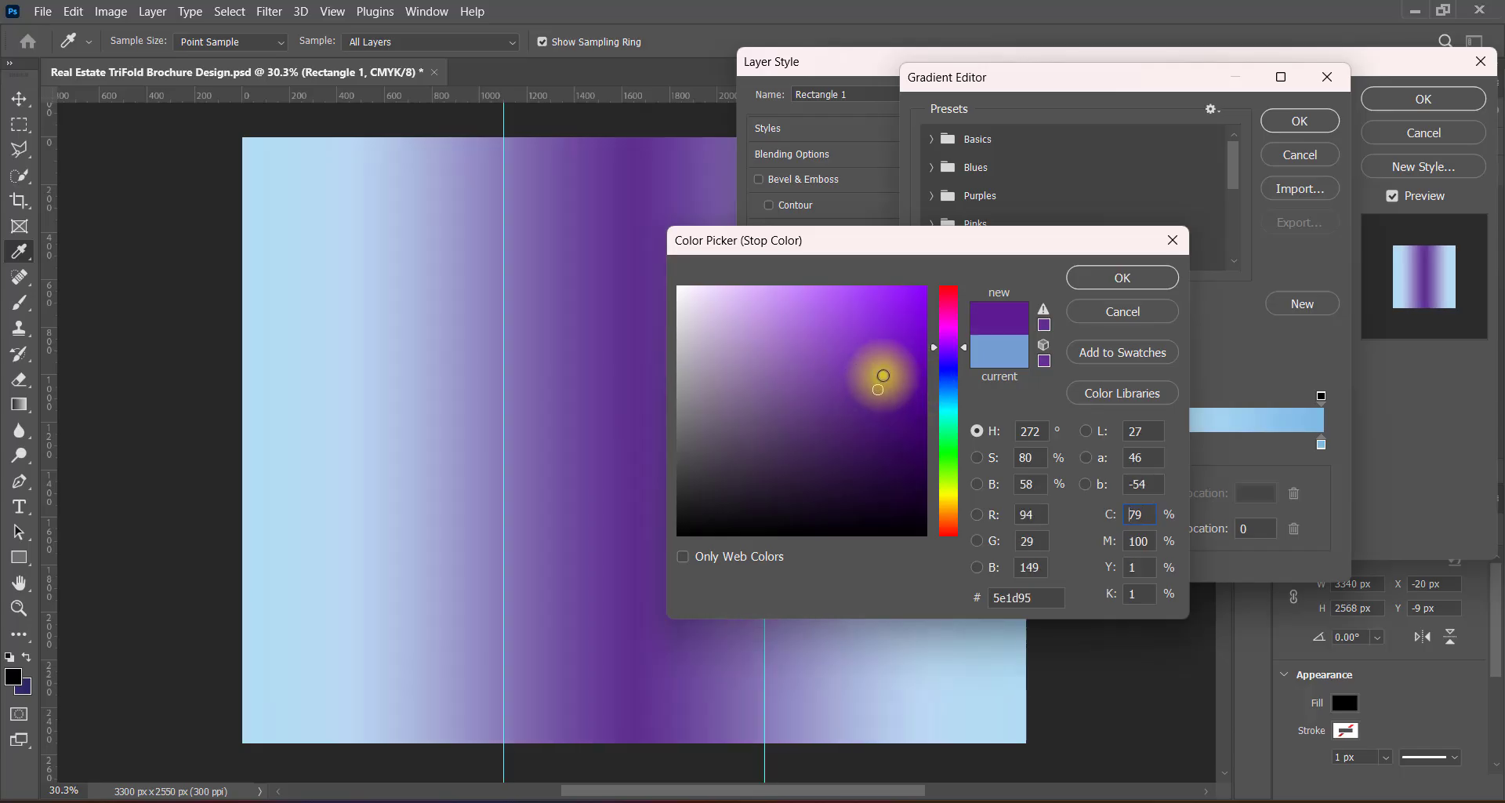
pyautogui.click(1123, 277)
# Step: Change the gradient's end color stop to light blue #80b4e5
pyautogui.doubleClick(1321, 444)
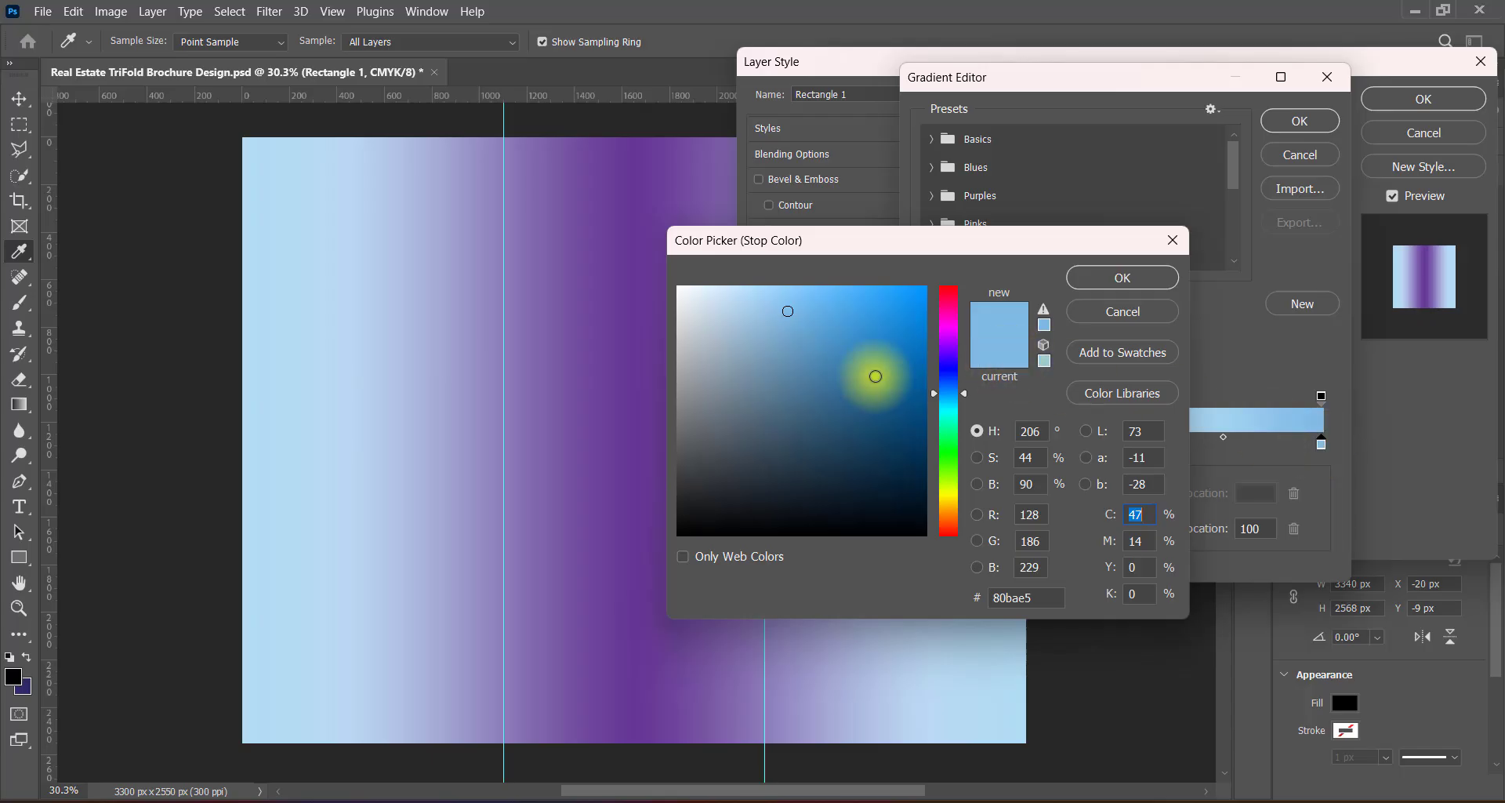
pyautogui.click(948, 417)
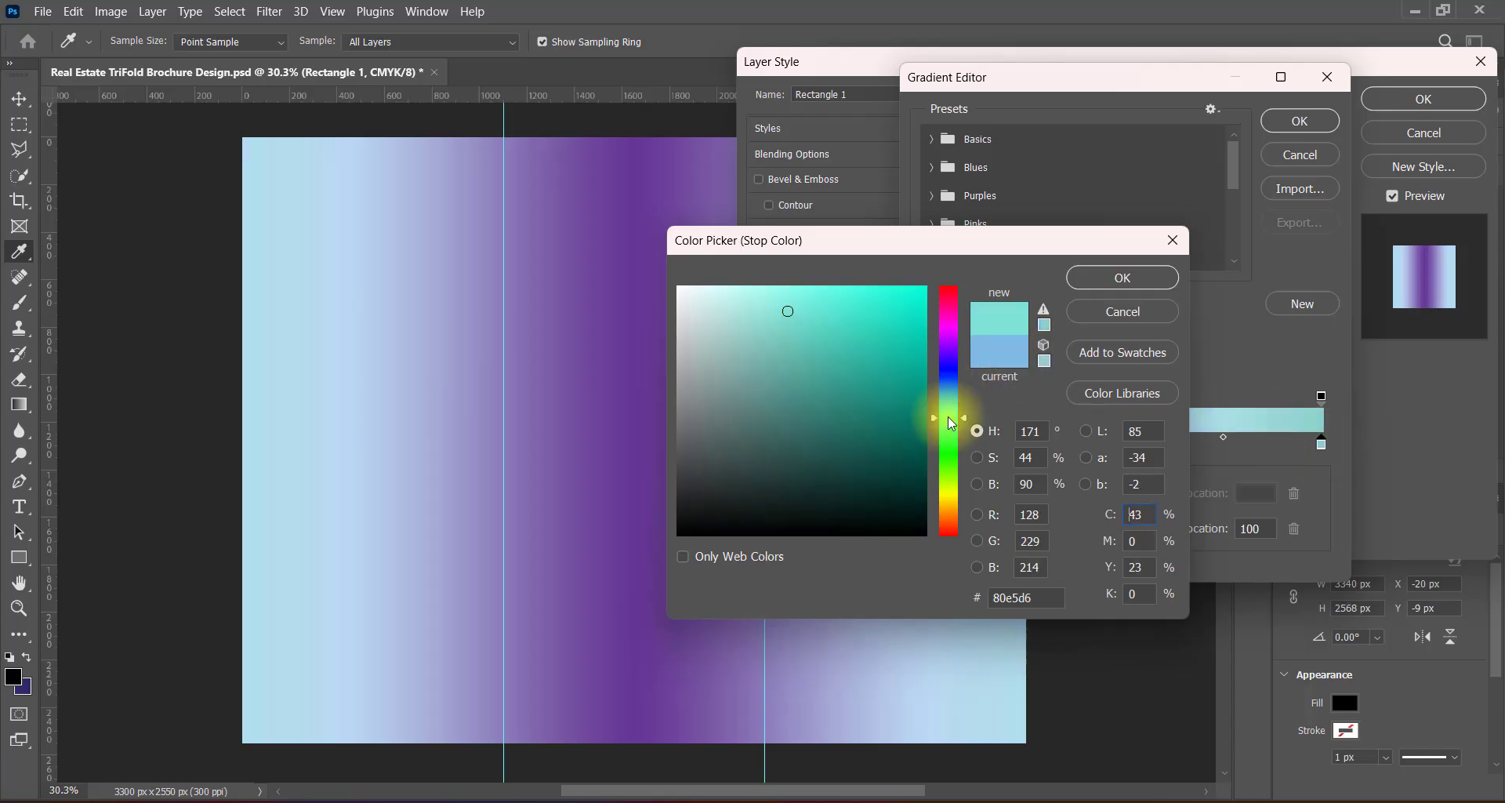
pyautogui.click(952, 391)
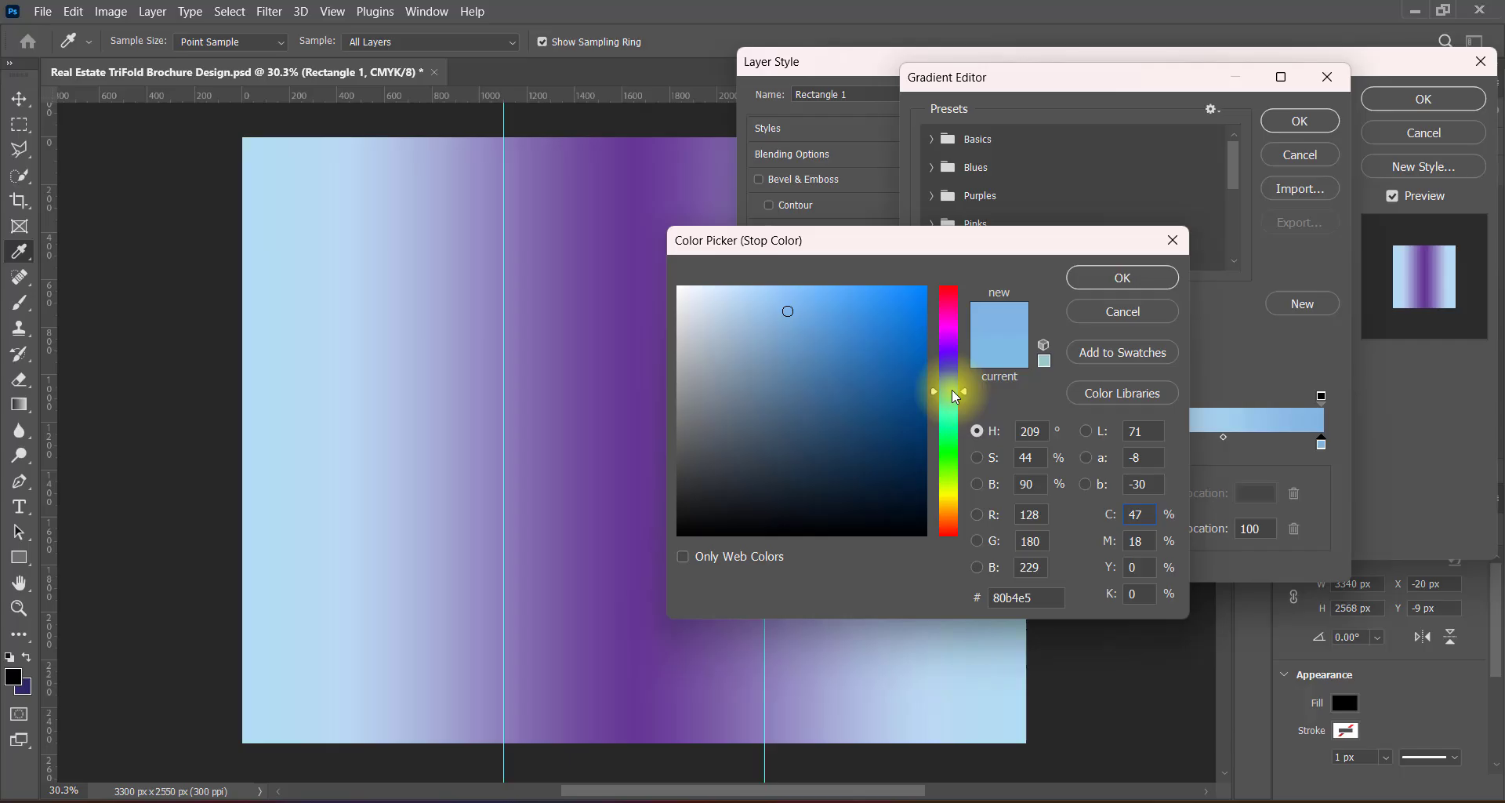
pyautogui.click(1116, 279)
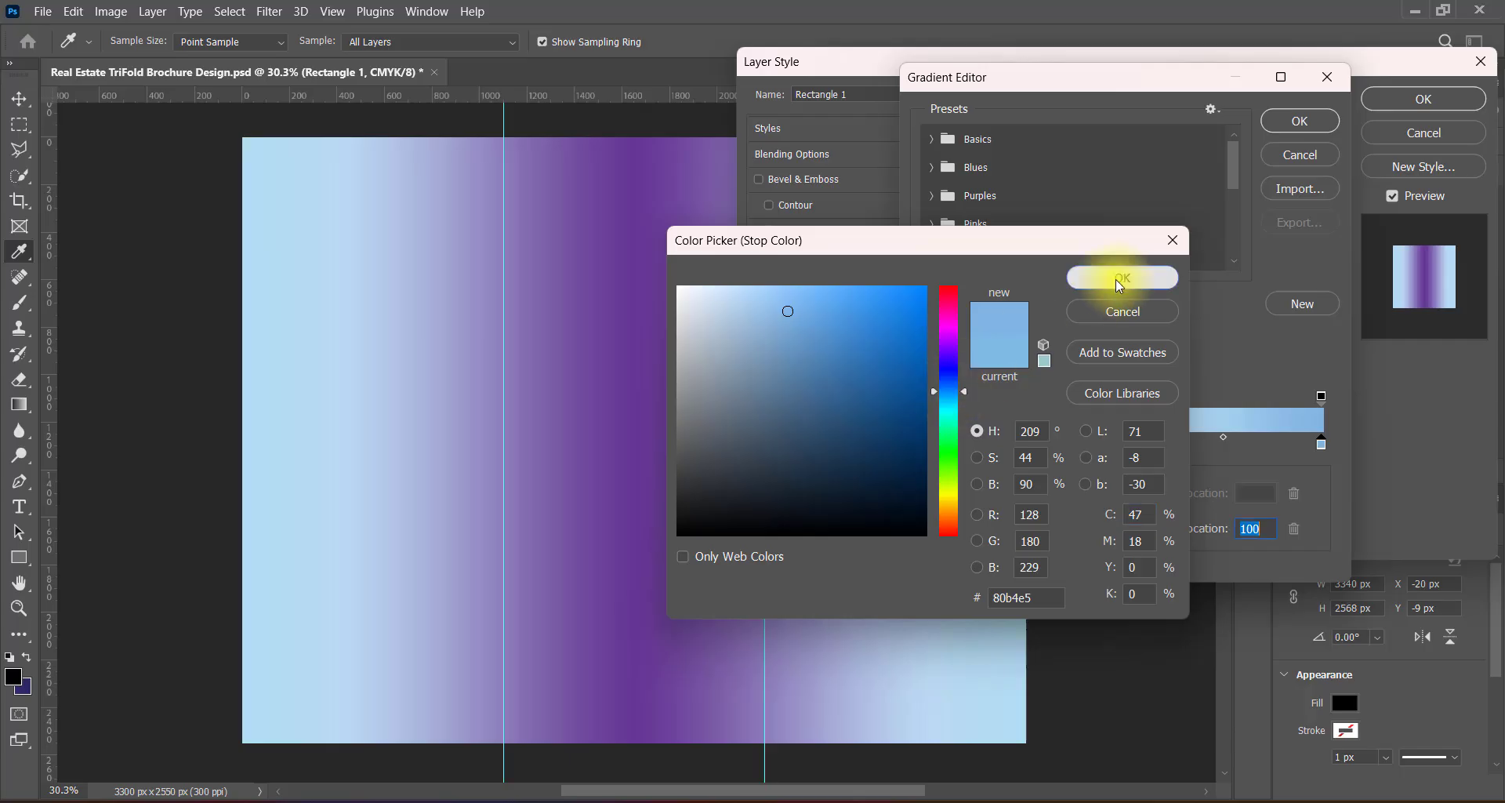
# Step: Change the gradient's middle color stop at location 50 to pale lavender #f5deff
pyautogui.doubleClick(1122, 441)
pyautogui.write('13')
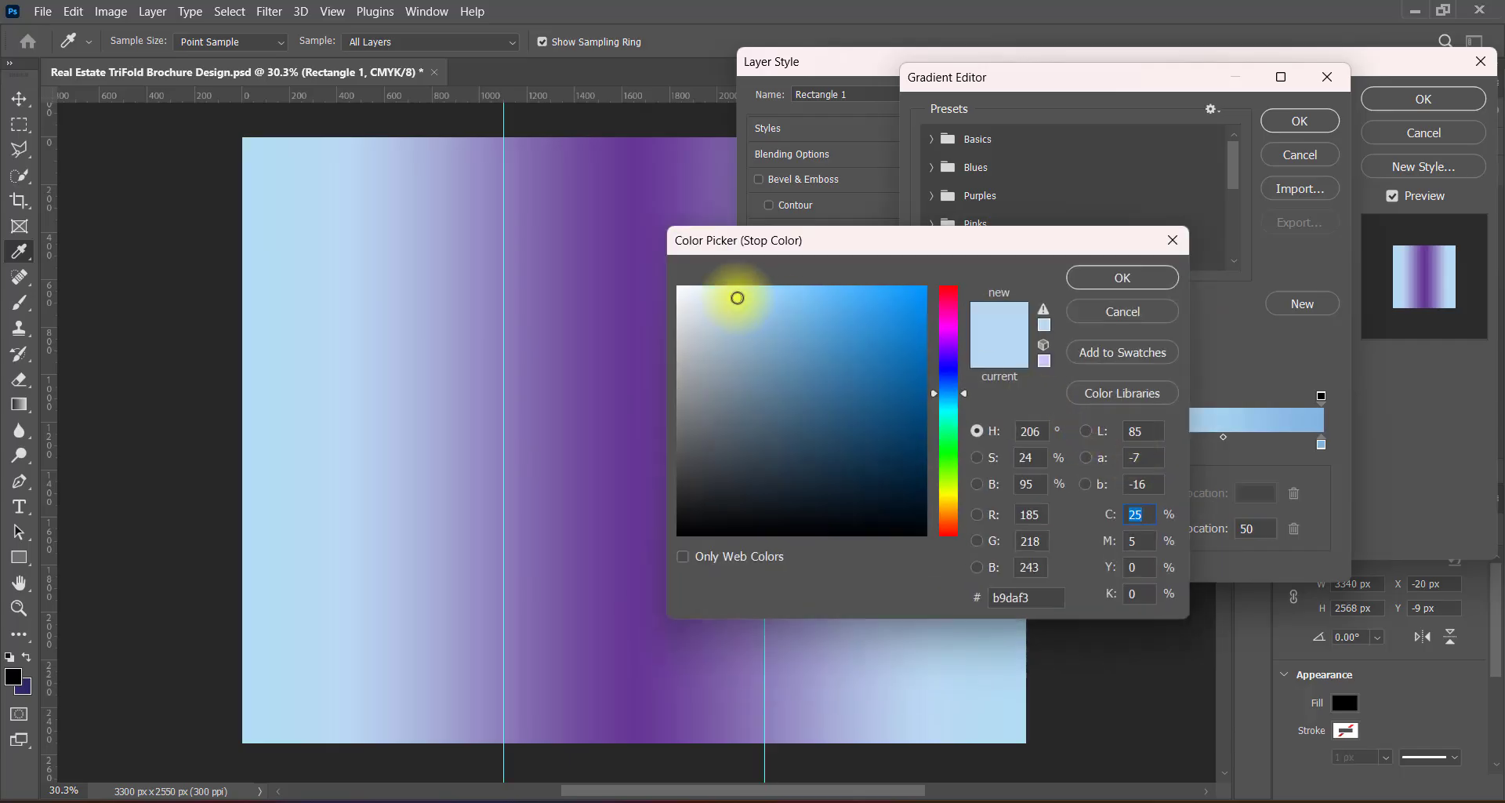
pyautogui.moveTo(741, 304); pyautogui.dragTo(742, 270)
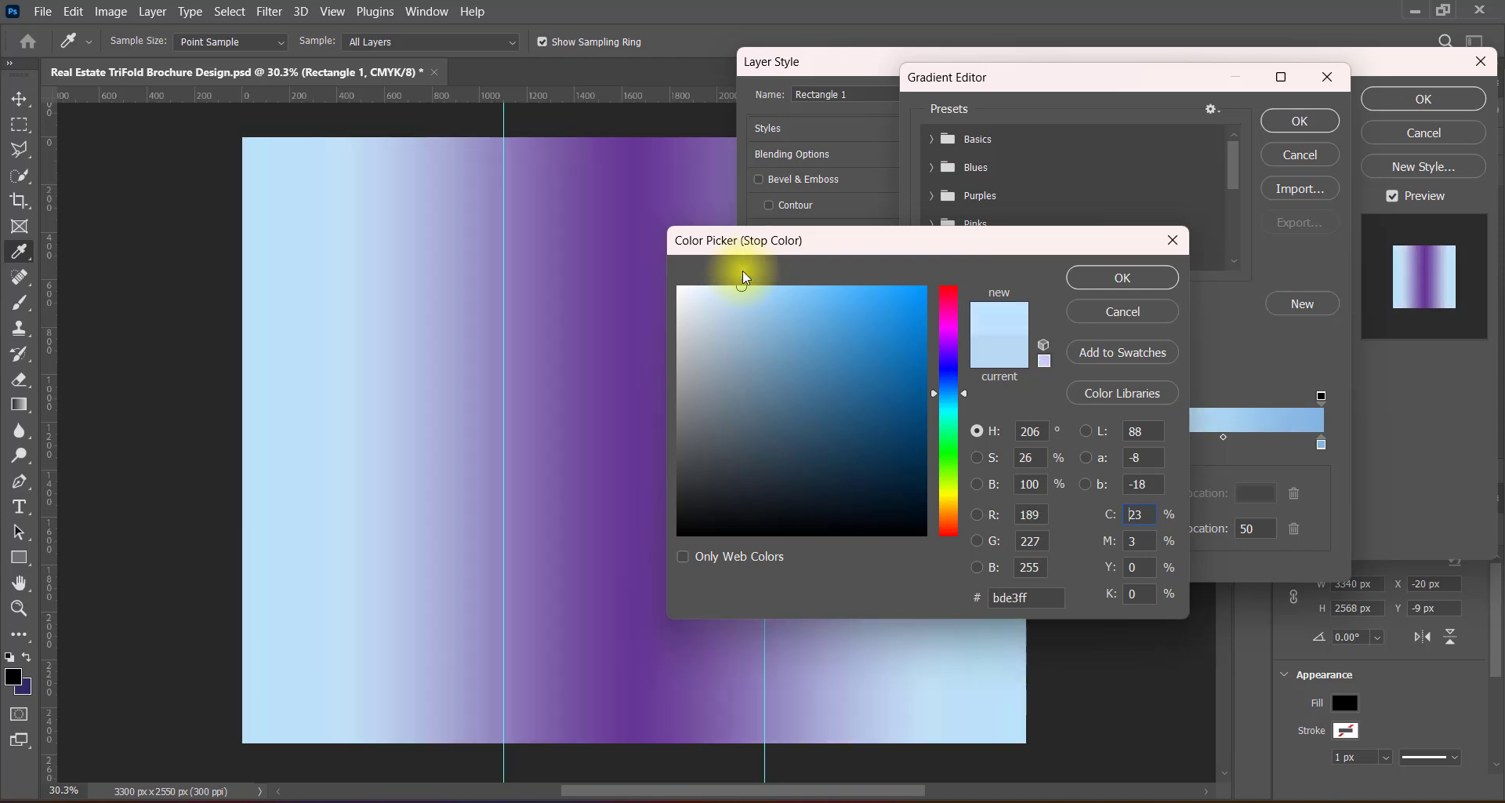
pyautogui.click(950, 339)
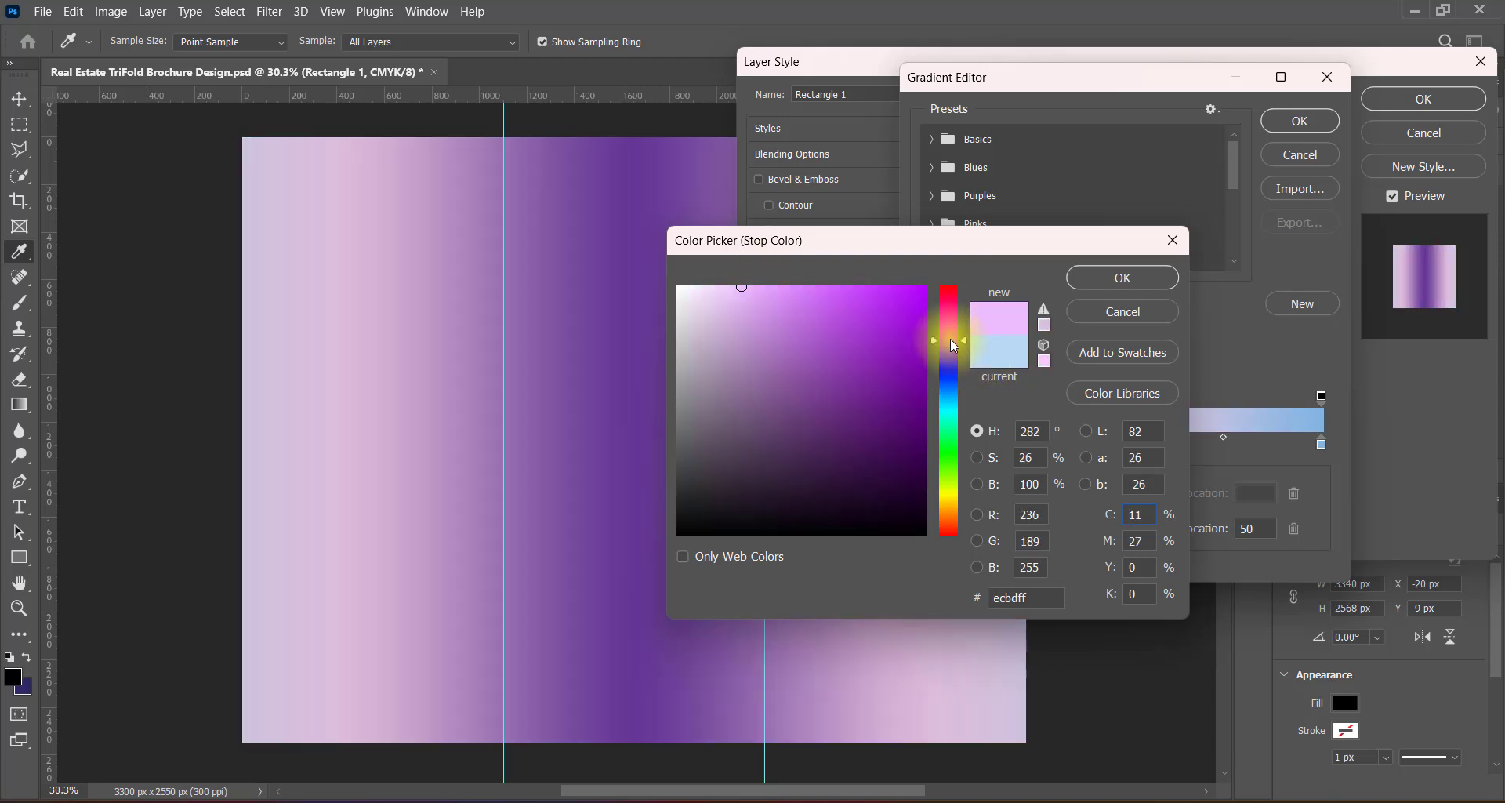
pyautogui.moveTo(732, 313); pyautogui.dragTo(710, 266)
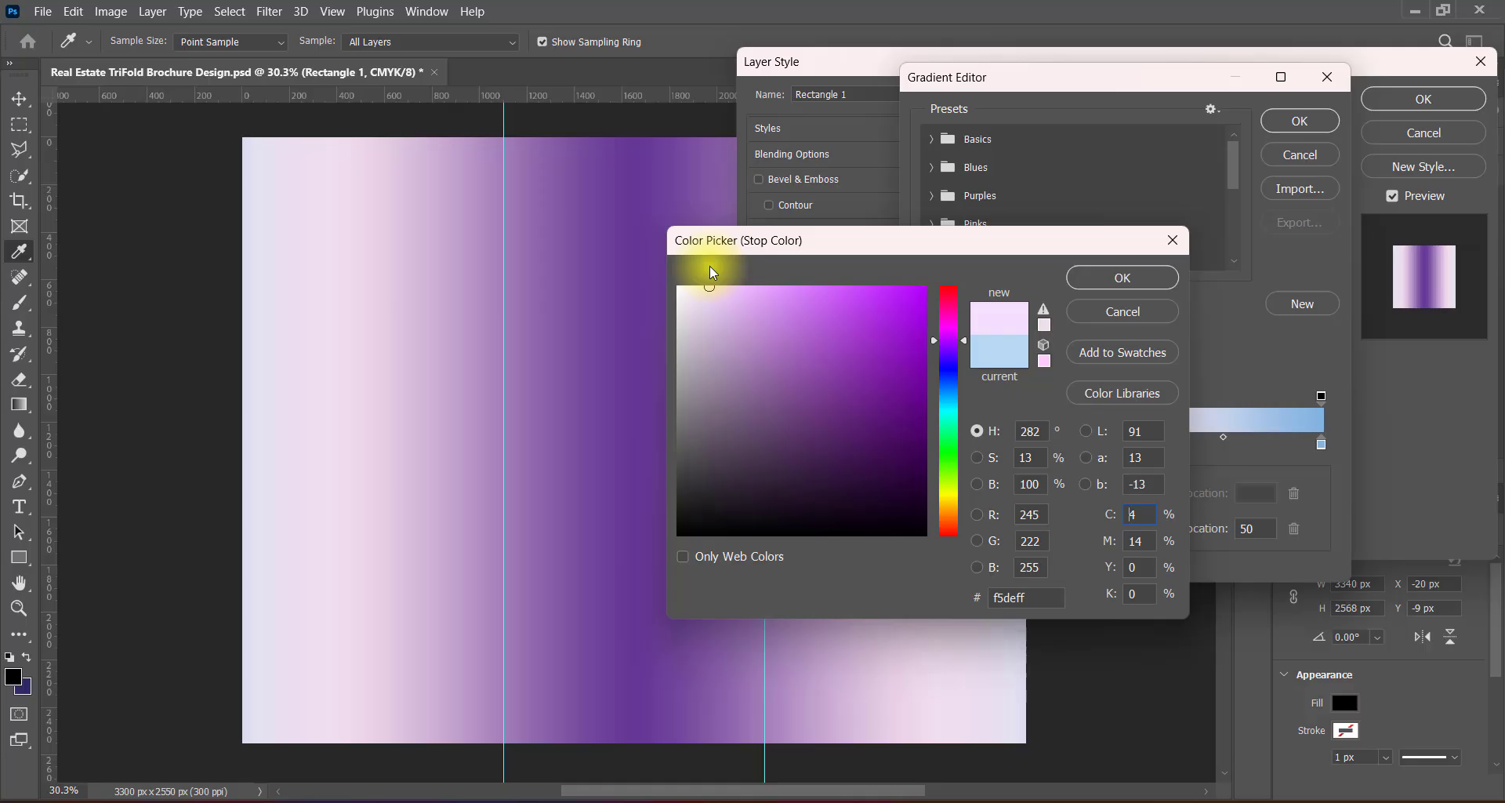
pyautogui.click(1097, 277)
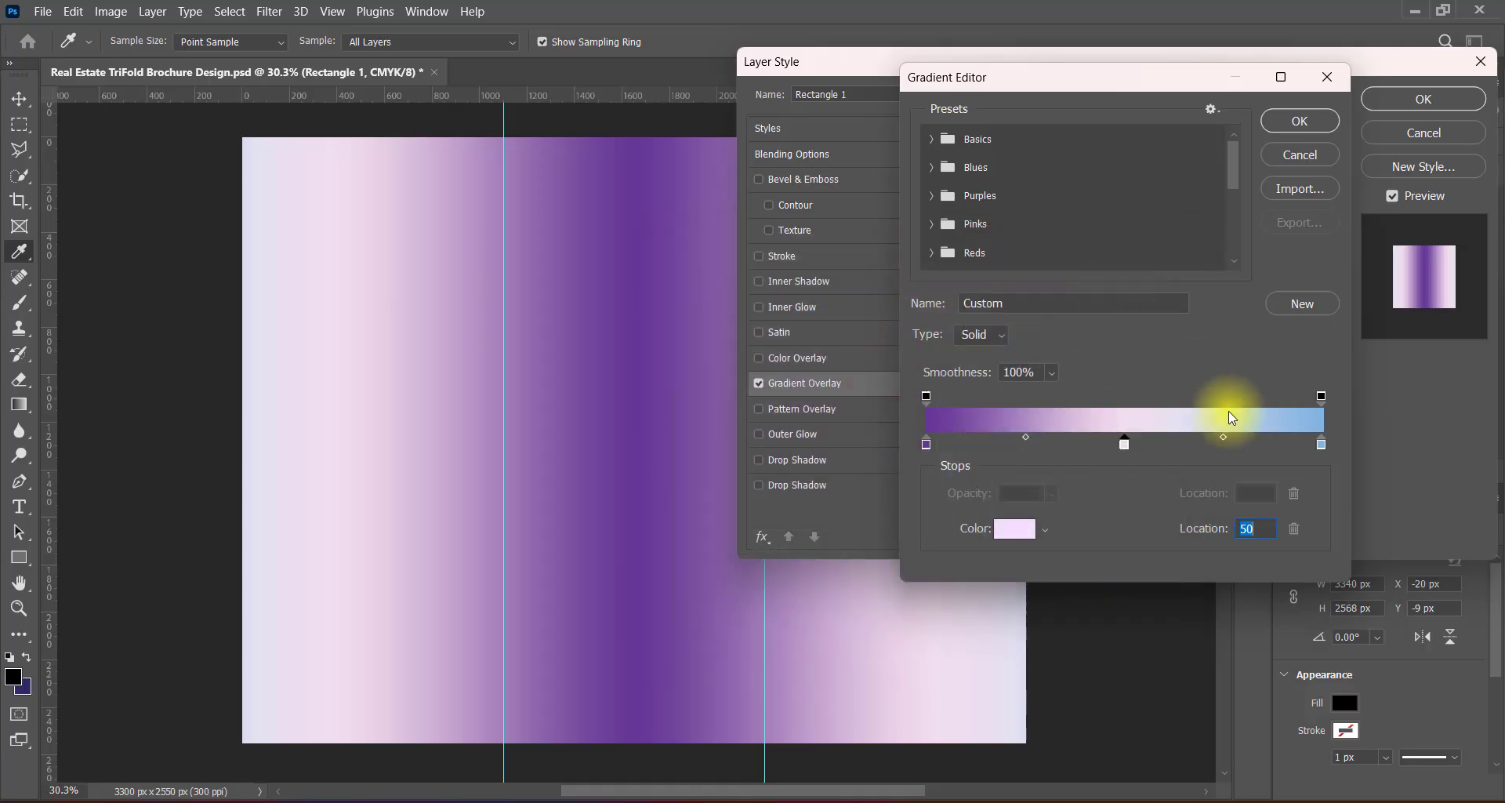
# Step: Change the gradient's end color stop at location 100 to a more saturated medium blue
pyautogui.doubleClick(1321, 444)
pyautogui.click(800, 427)
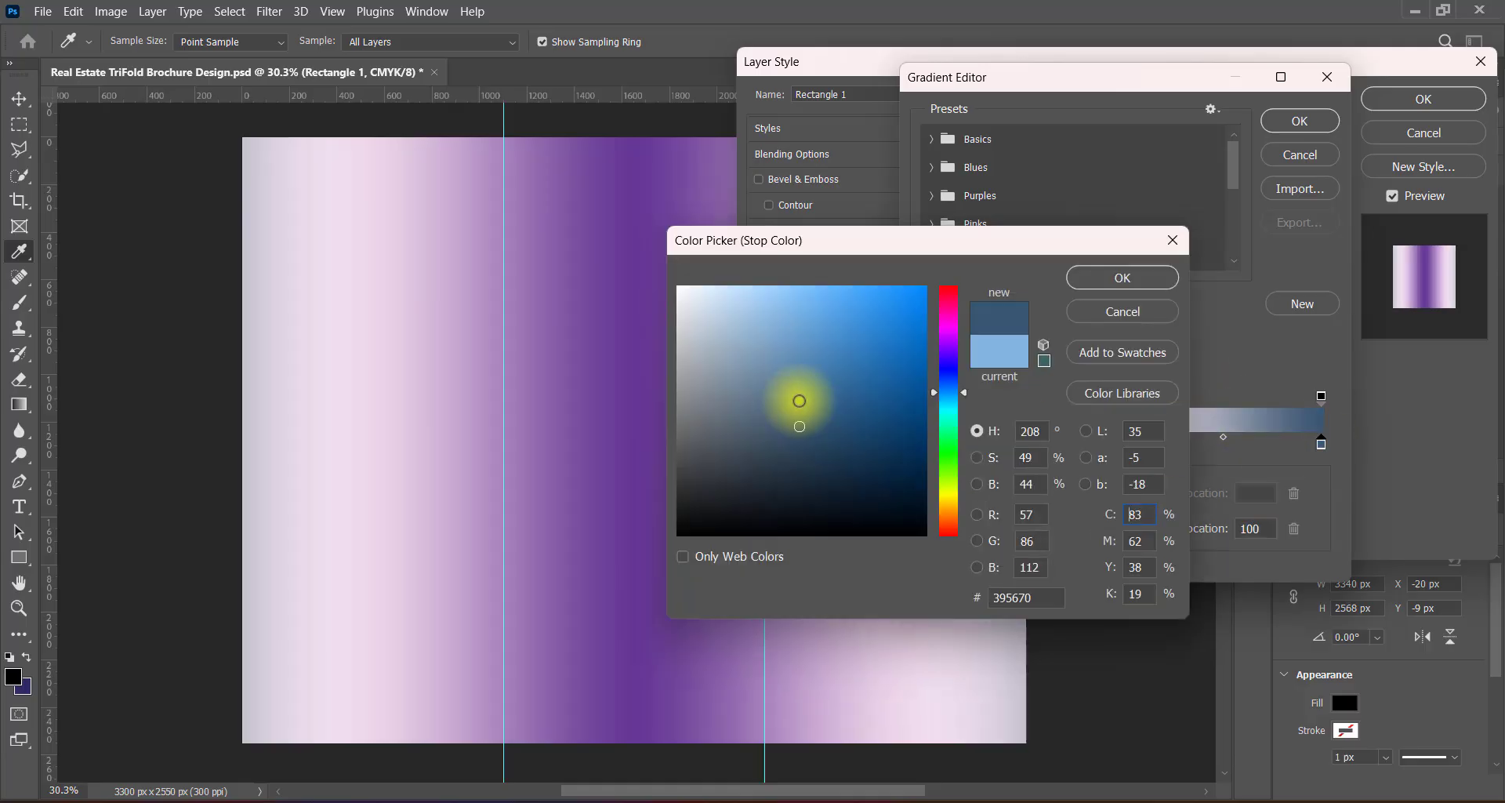
pyautogui.moveTo(800, 400)
pyautogui.mouseDown()
pyautogui.moveTo(796, 379)
pyautogui.moveTo(836, 329)
pyautogui.mouseUp()
pyautogui.click(1098, 278)
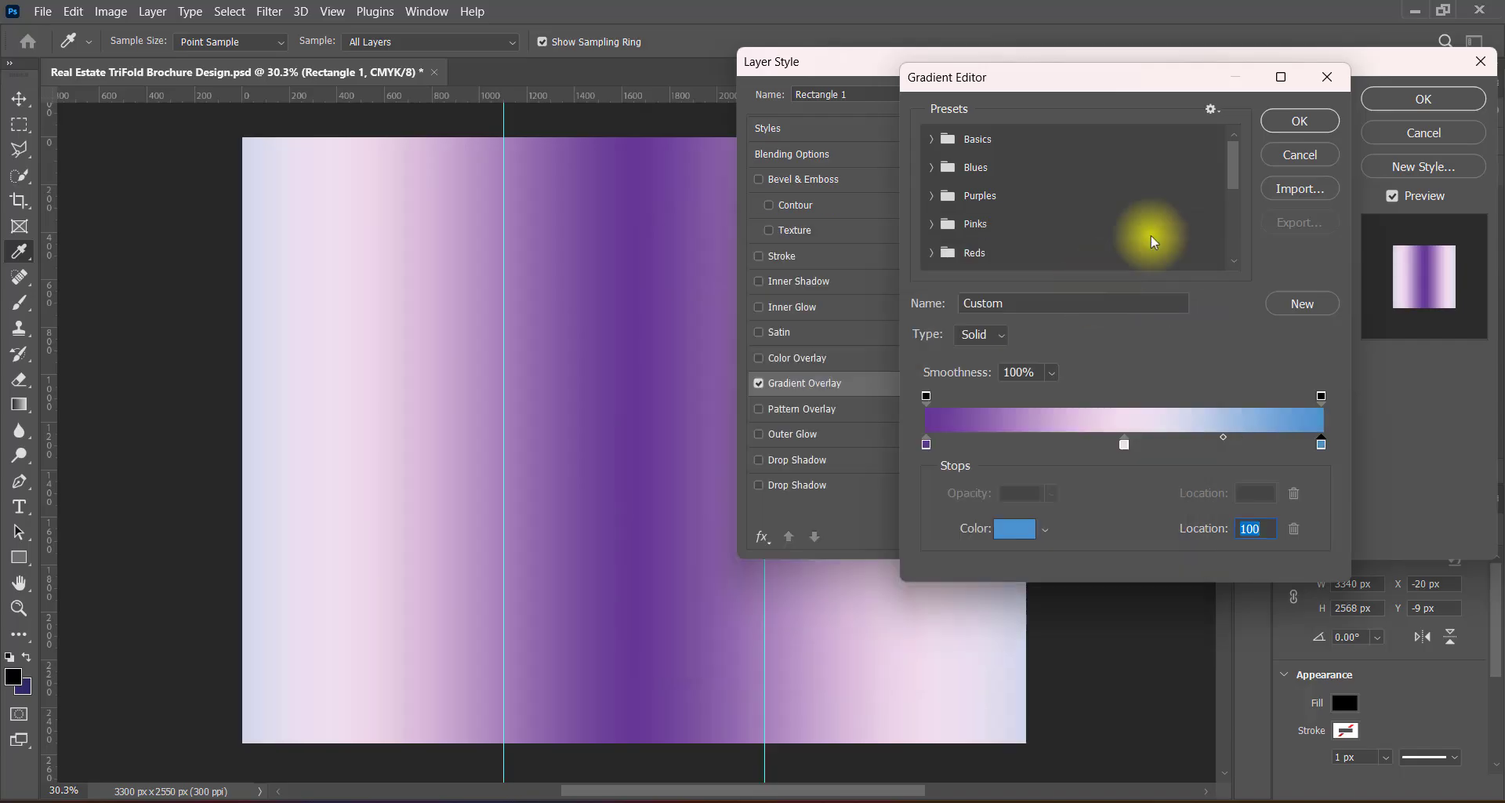
# Step: Accept the edited gradient, set the overlay's scale to 108%, and apply the layer style with the original gradient direction
pyautogui.press('Return')
pyautogui.moveTo(1182, 294); pyautogui.dragTo(1149, 297)
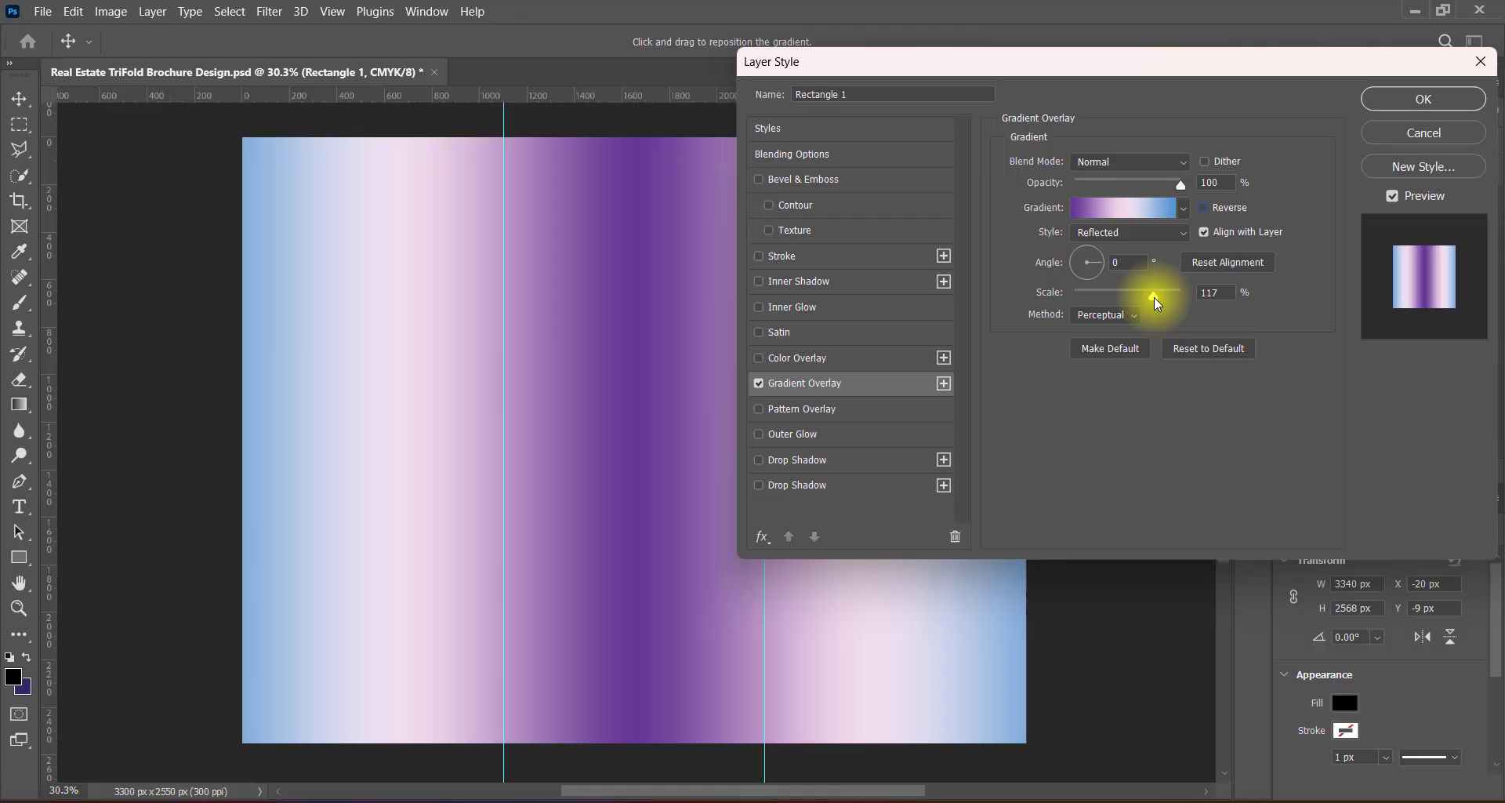
pyautogui.click(1208, 292)
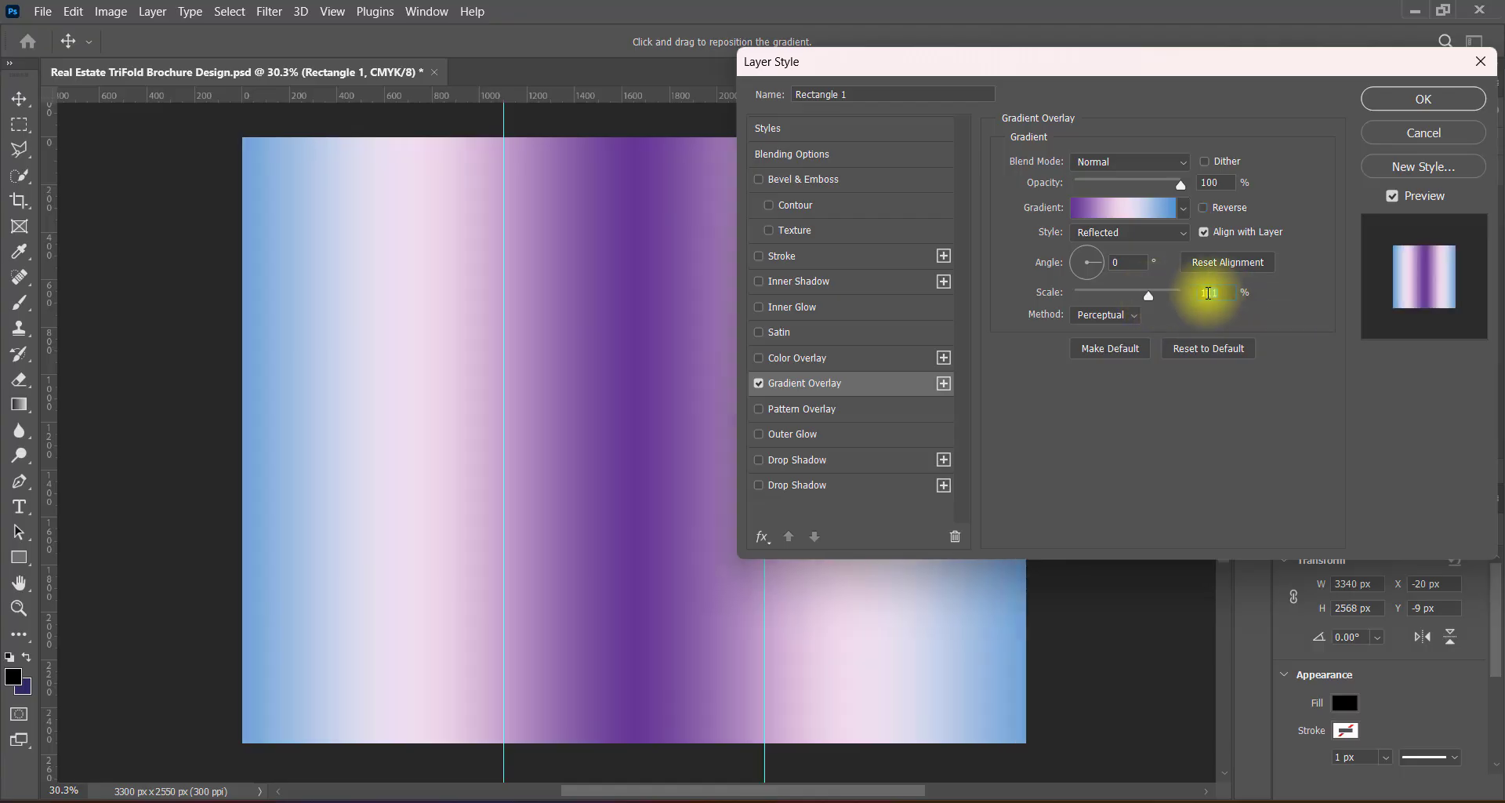
pyautogui.write('108')
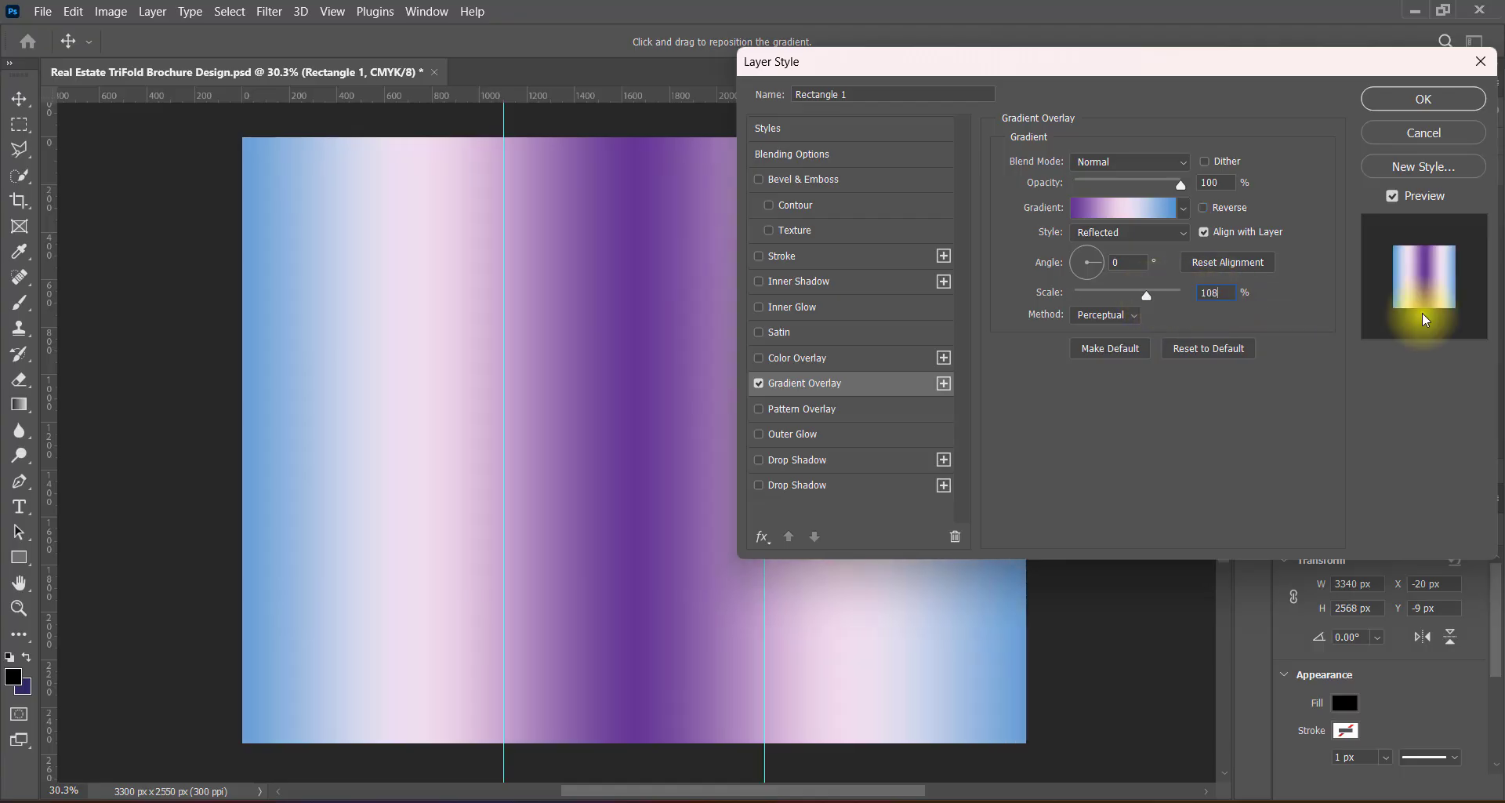
pyautogui.click(1203, 207)
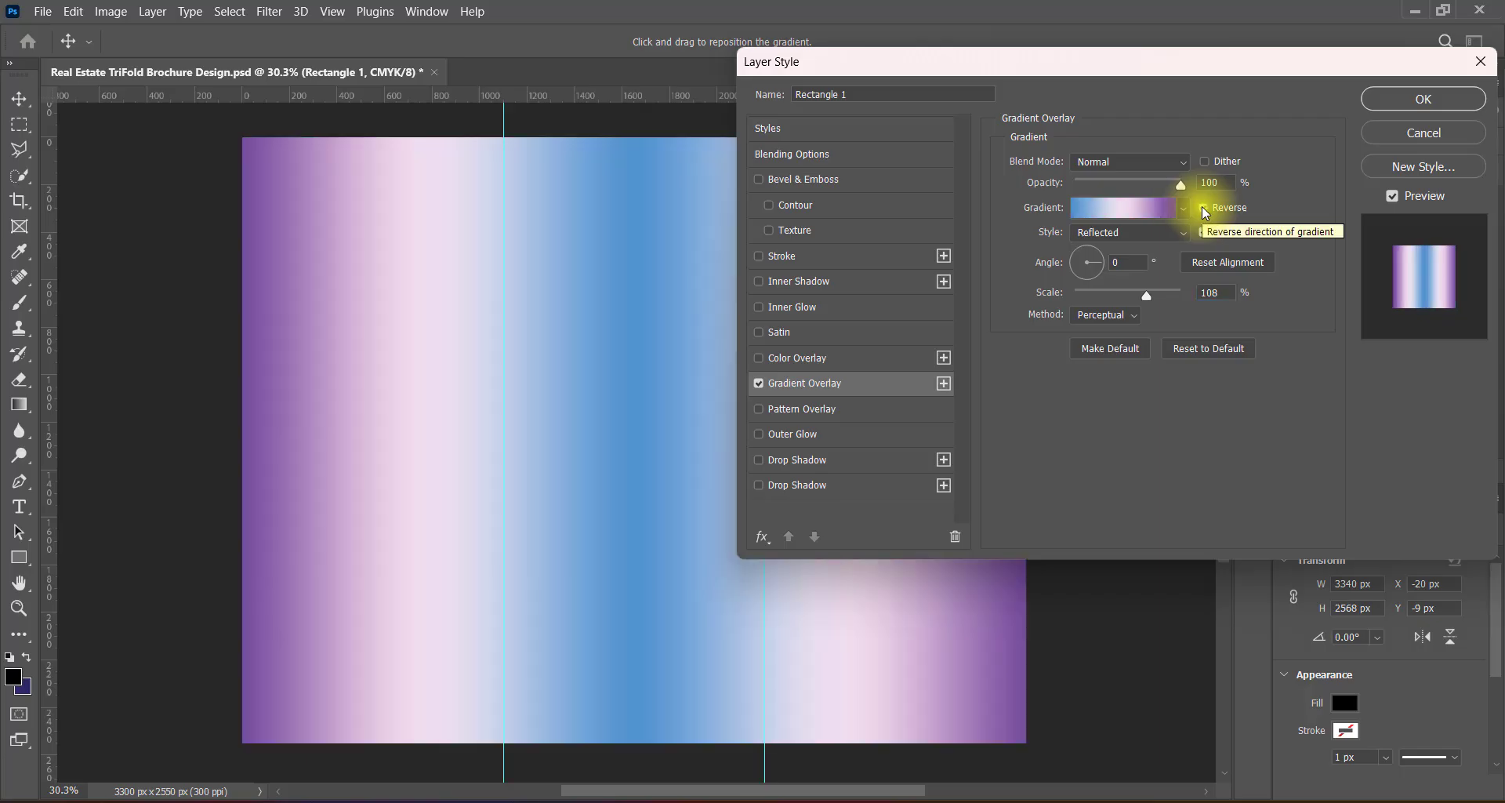
pyautogui.click(1201, 207)
pyautogui.click(1411, 98)
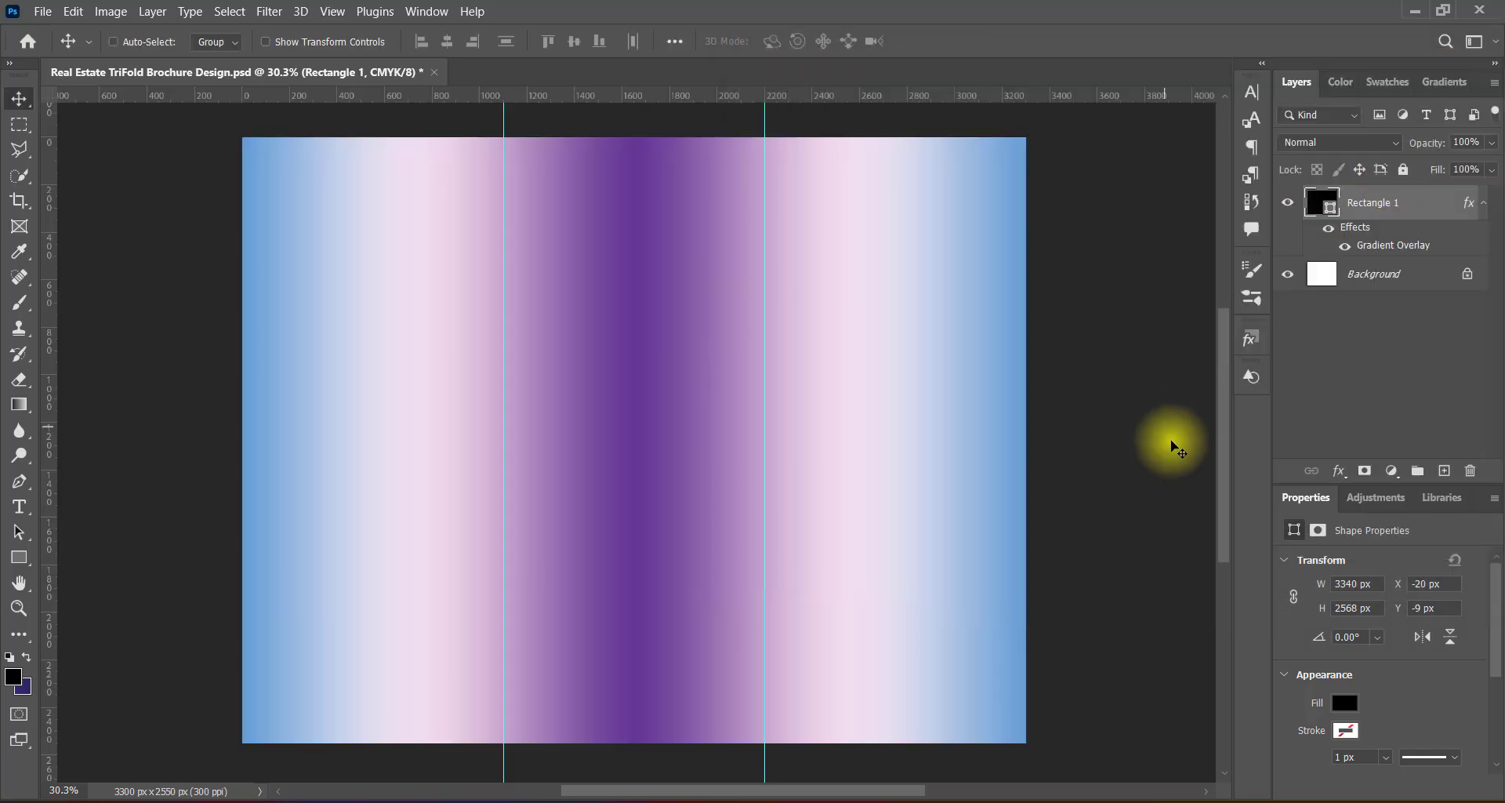
# Step: Duplicate the Rectangle 1 gradient layer and convert the copy to a smart object
pyautogui.moveTo(1424, 198); pyautogui.dragTo(1445, 470)
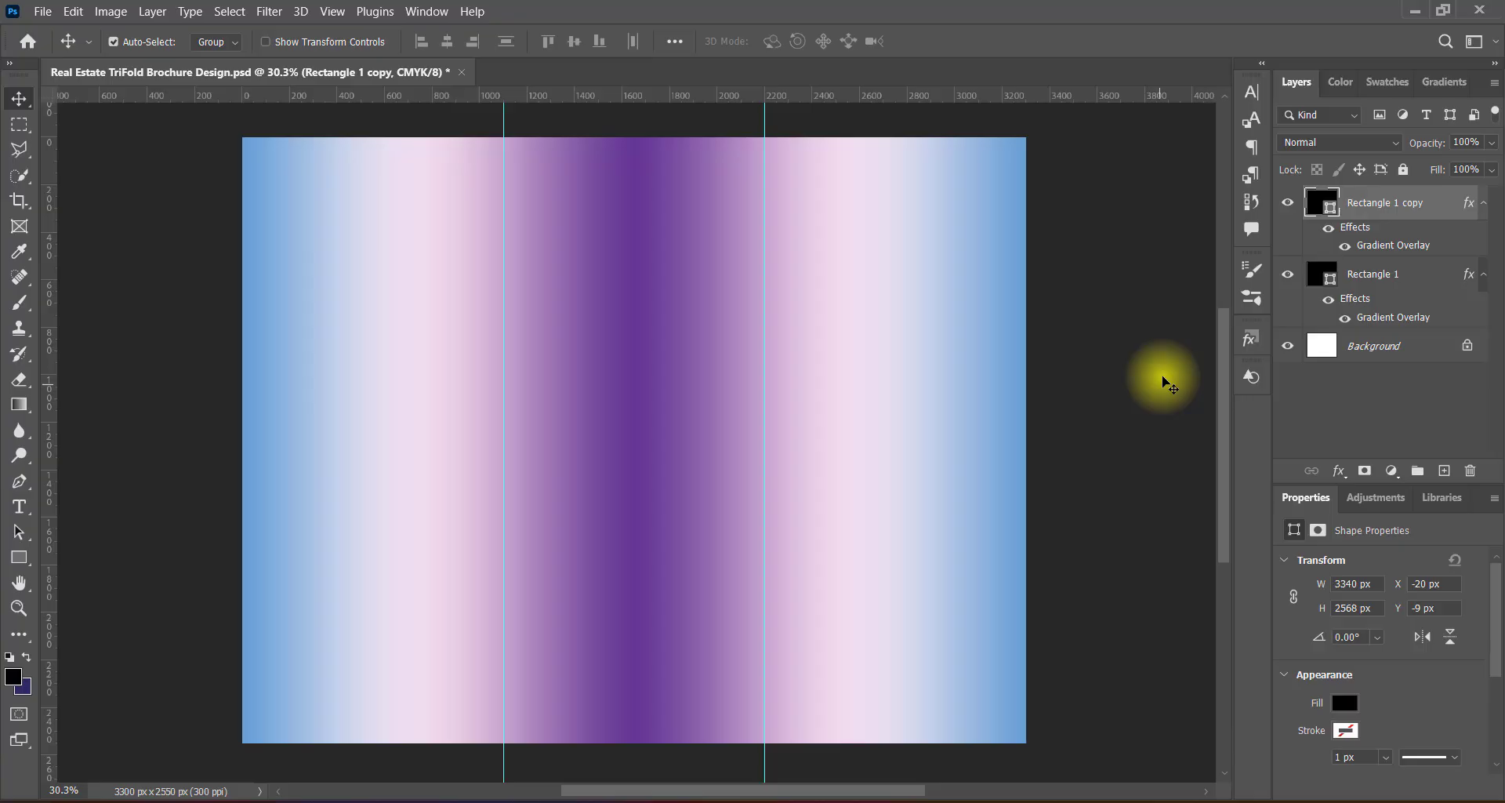
pyautogui.rightClick(1401, 205)
pyautogui.click(1395, 277)
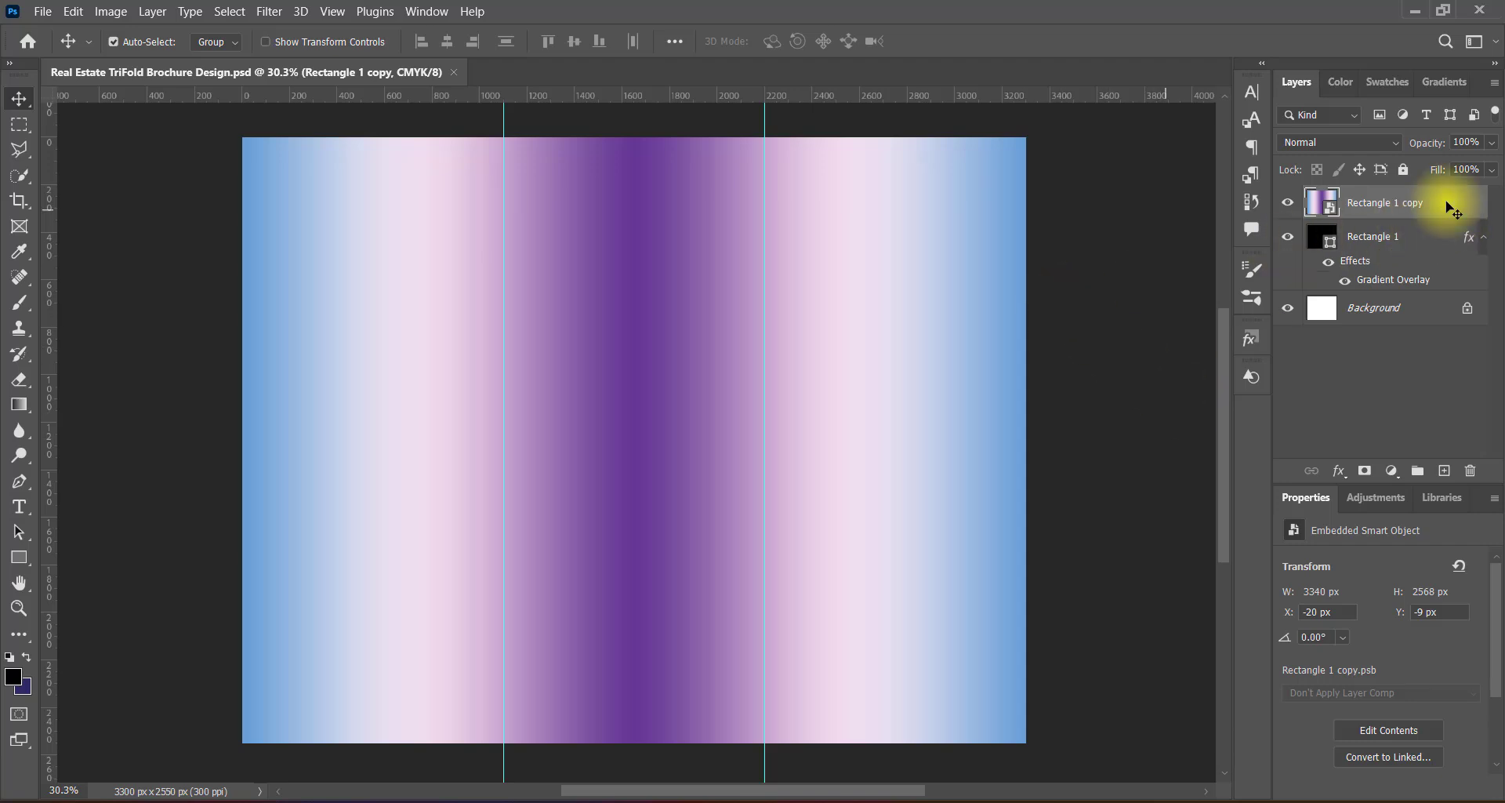
# Step: Apply a Hue/Saturation adjustment with the Increase Saturation preset to Rectangle 1 copy, keeping the Normal blend mode
pyautogui.click(110, 11)
pyautogui.moveTo(133, 57)
pyautogui.click(375, 160)
pyautogui.click(685, 167)
pyautogui.click(700, 235)
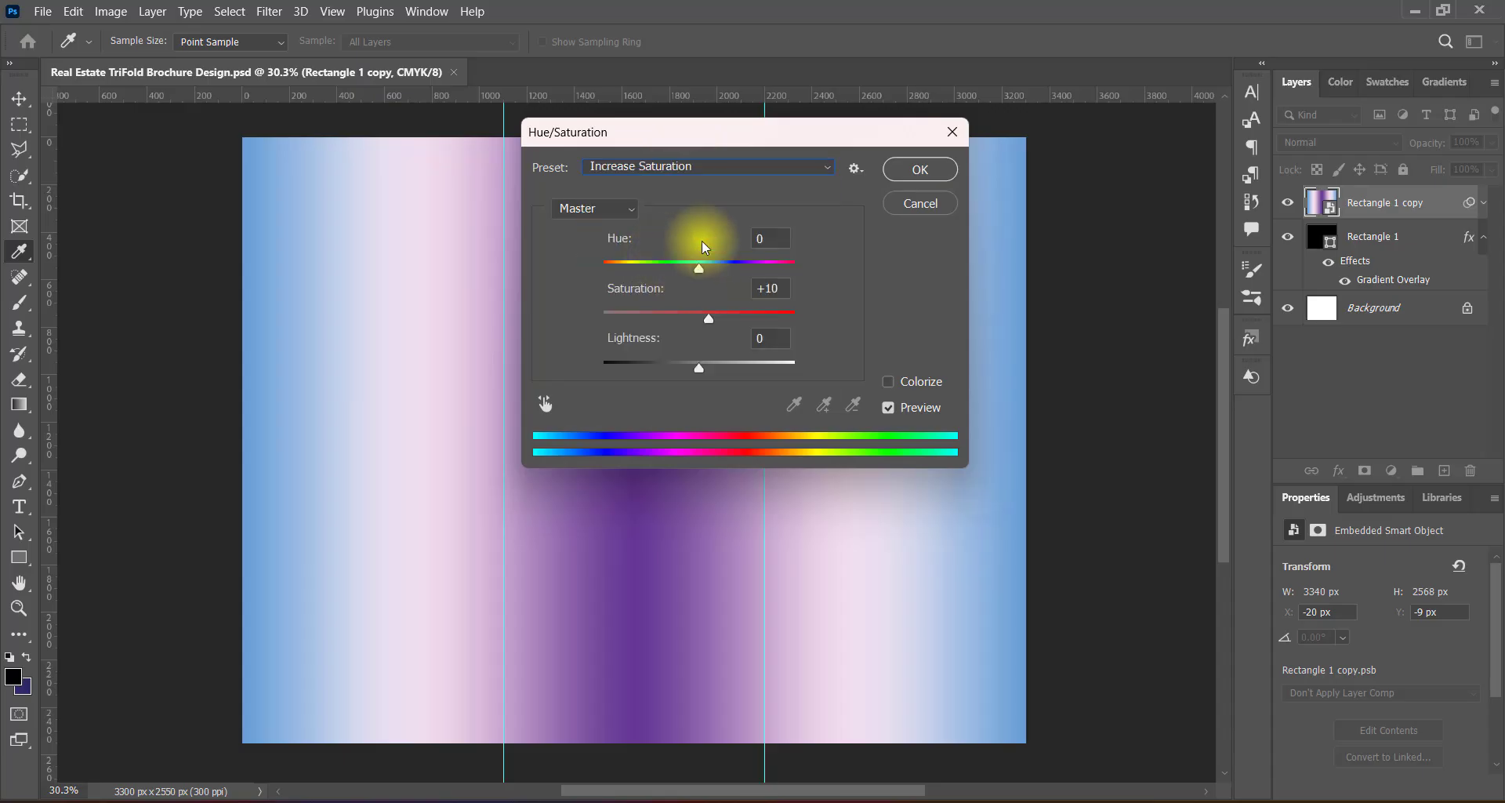
pyautogui.click(920, 169)
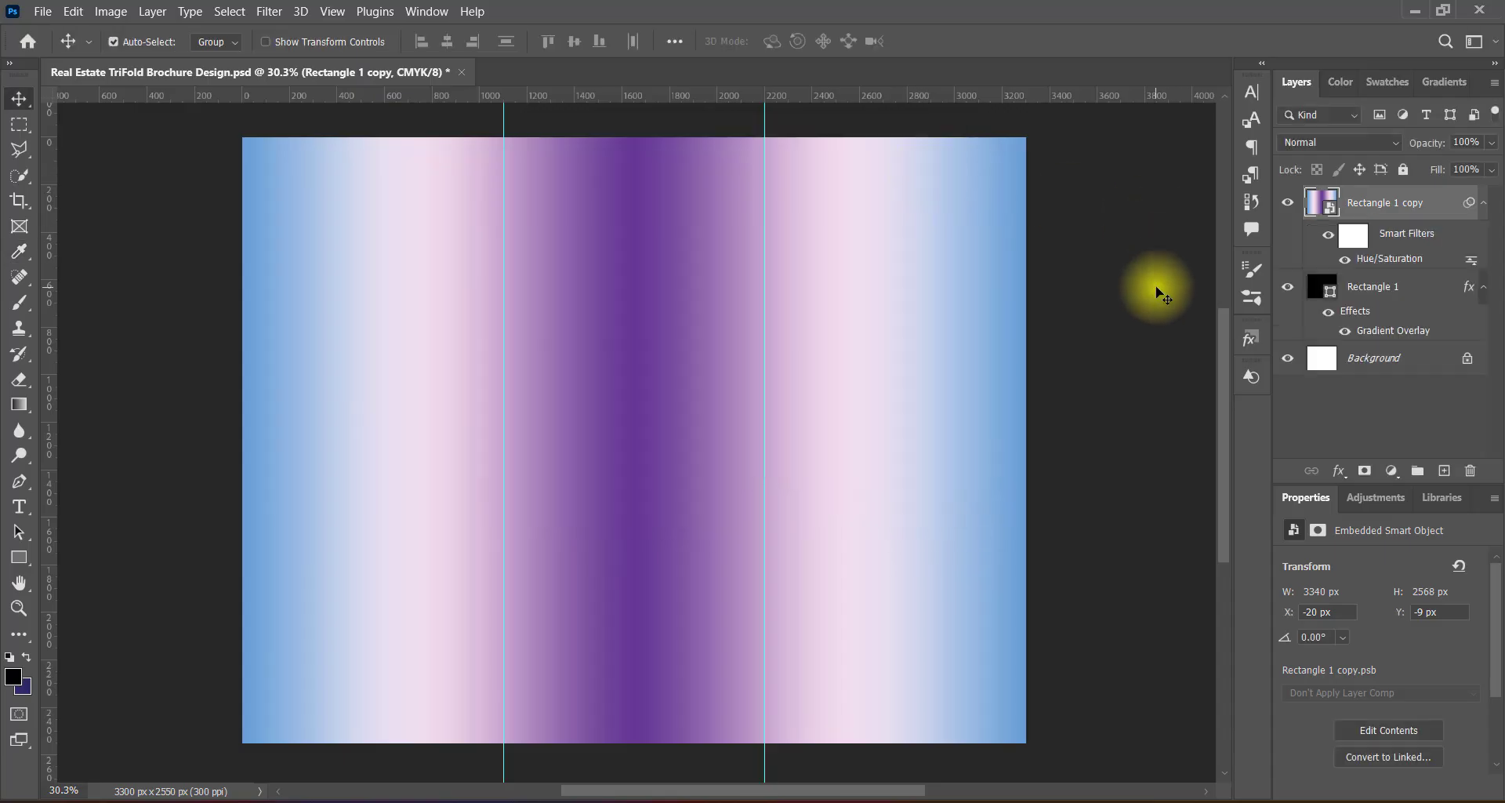
pyautogui.click(1375, 142)
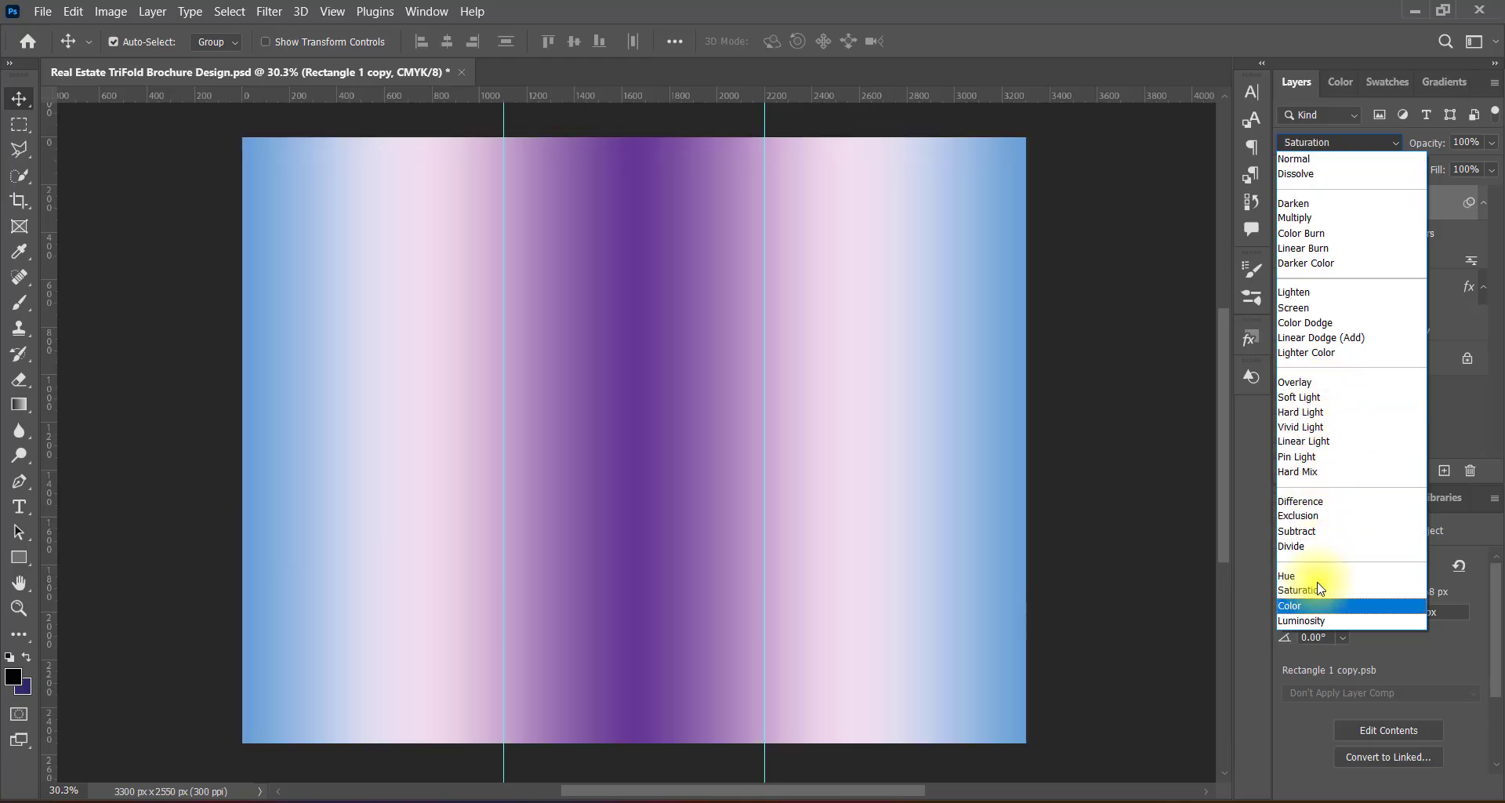
pyautogui.press('Escape')
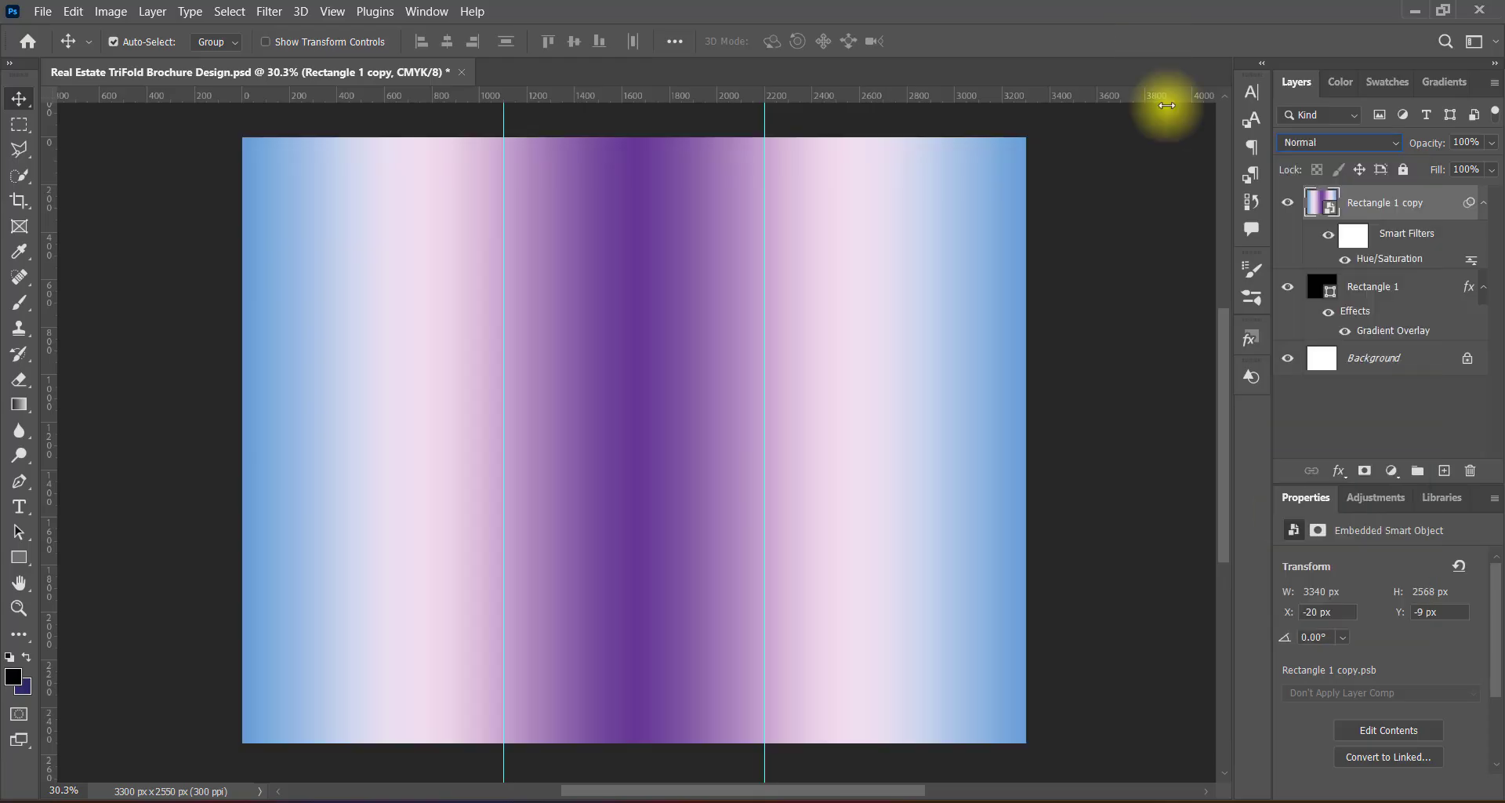
# Step: Apply a second Hue/Saturation adjustment with the Sepia preset to Rectangle 1 copy, keeping the Normal blend mode
pyautogui.click(110, 11)
pyautogui.moveTo(130, 57)
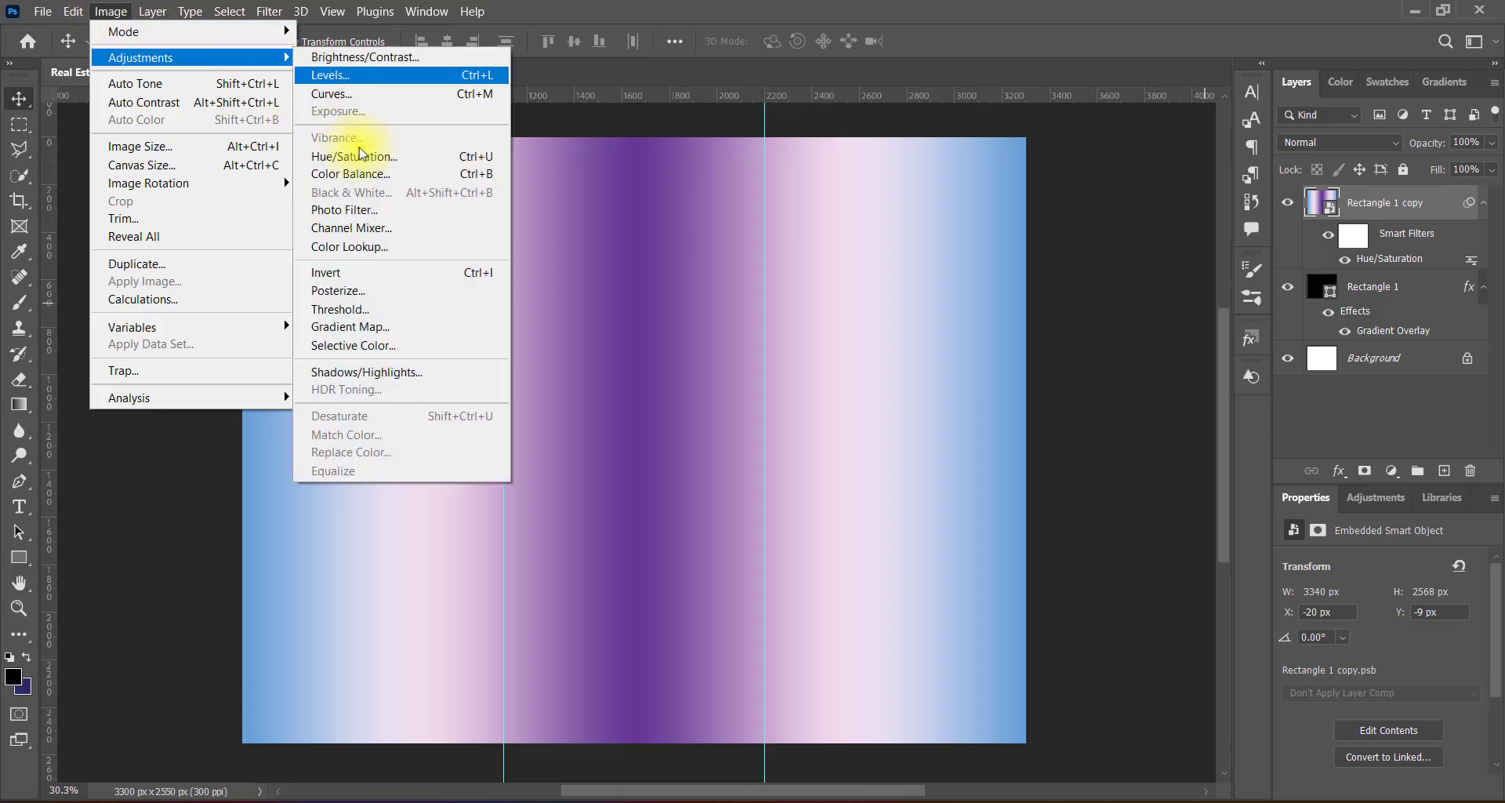
pyautogui.click(391, 156)
pyautogui.click(701, 168)
pyautogui.click(638, 314)
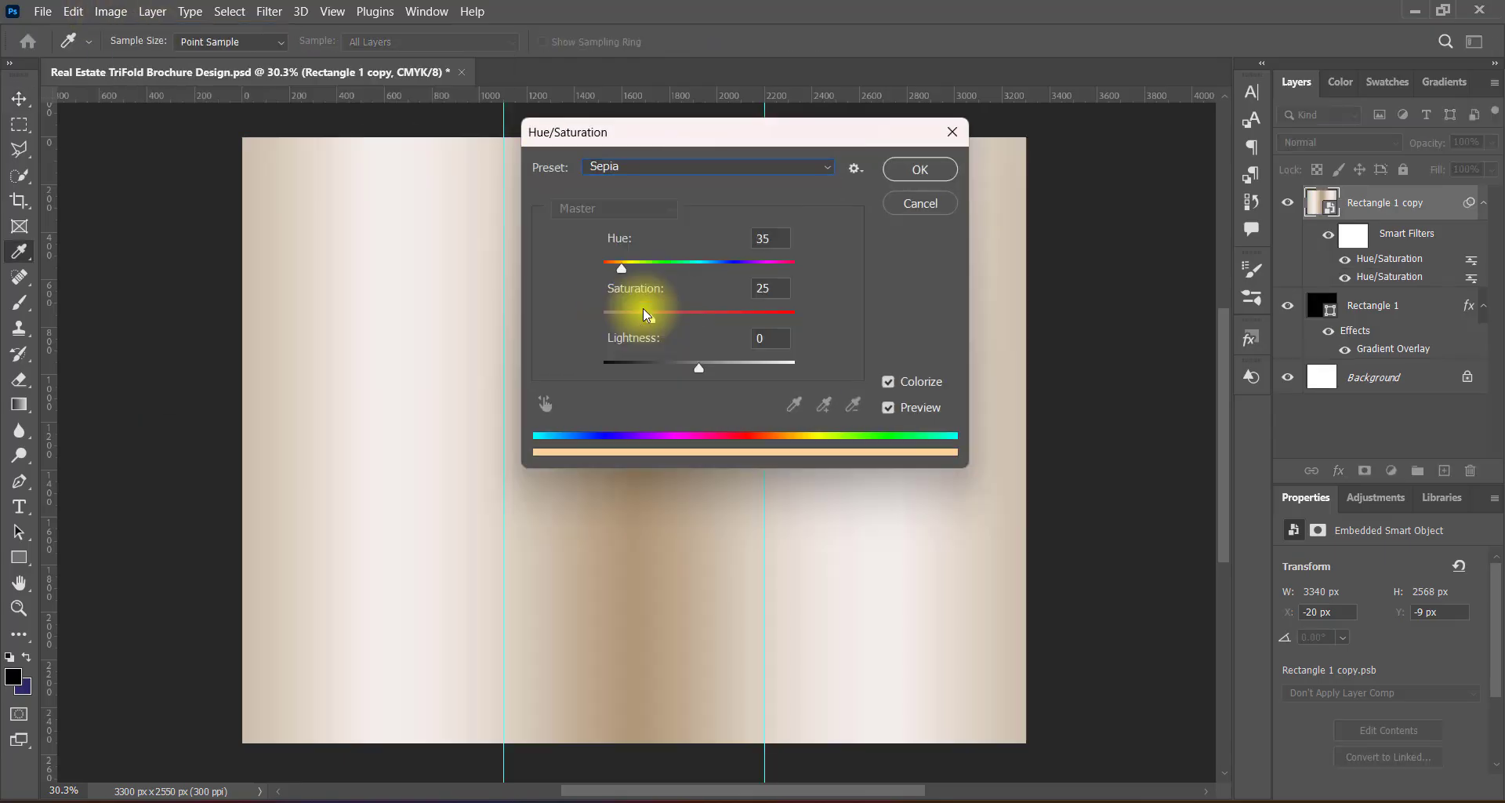
pyautogui.click(920, 170)
pyautogui.click(1338, 142)
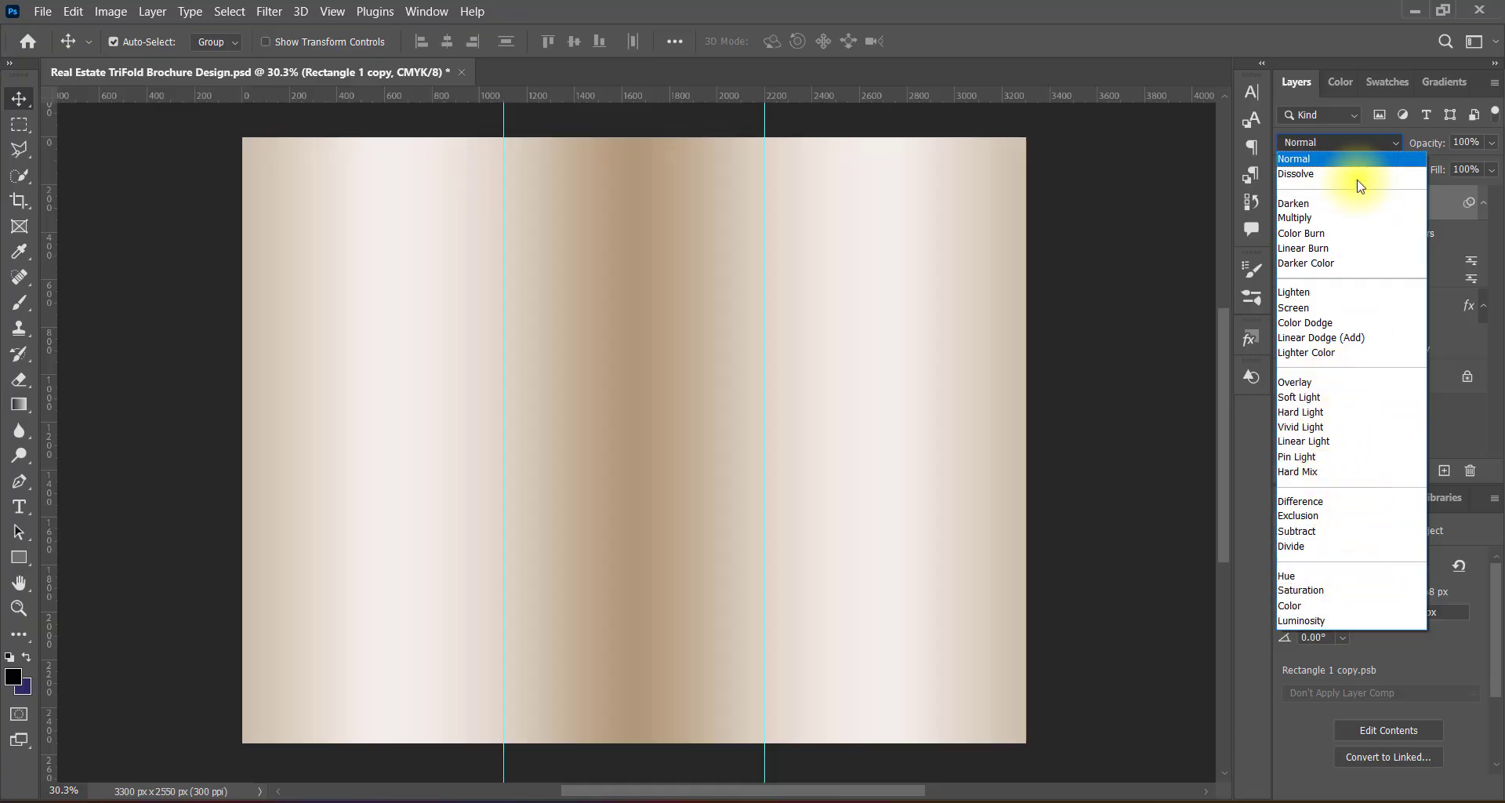
pyautogui.click(1353, 158)
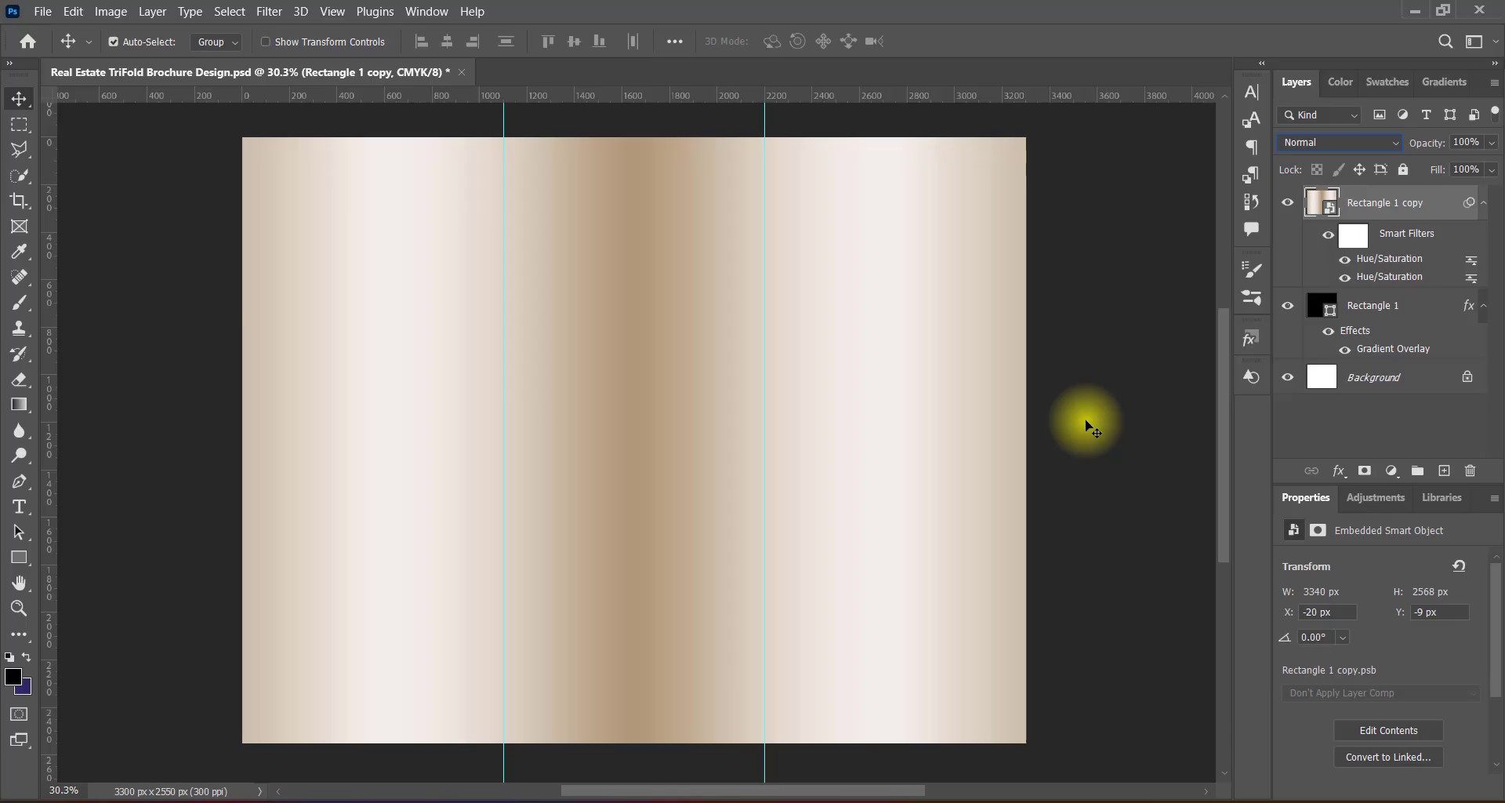
# Step: Enlarge Rectangle 1 copy to 136.08% and rotate it 90° counterclockwise so its gradient bands run horizontally
pyautogui.click(1353, 235)
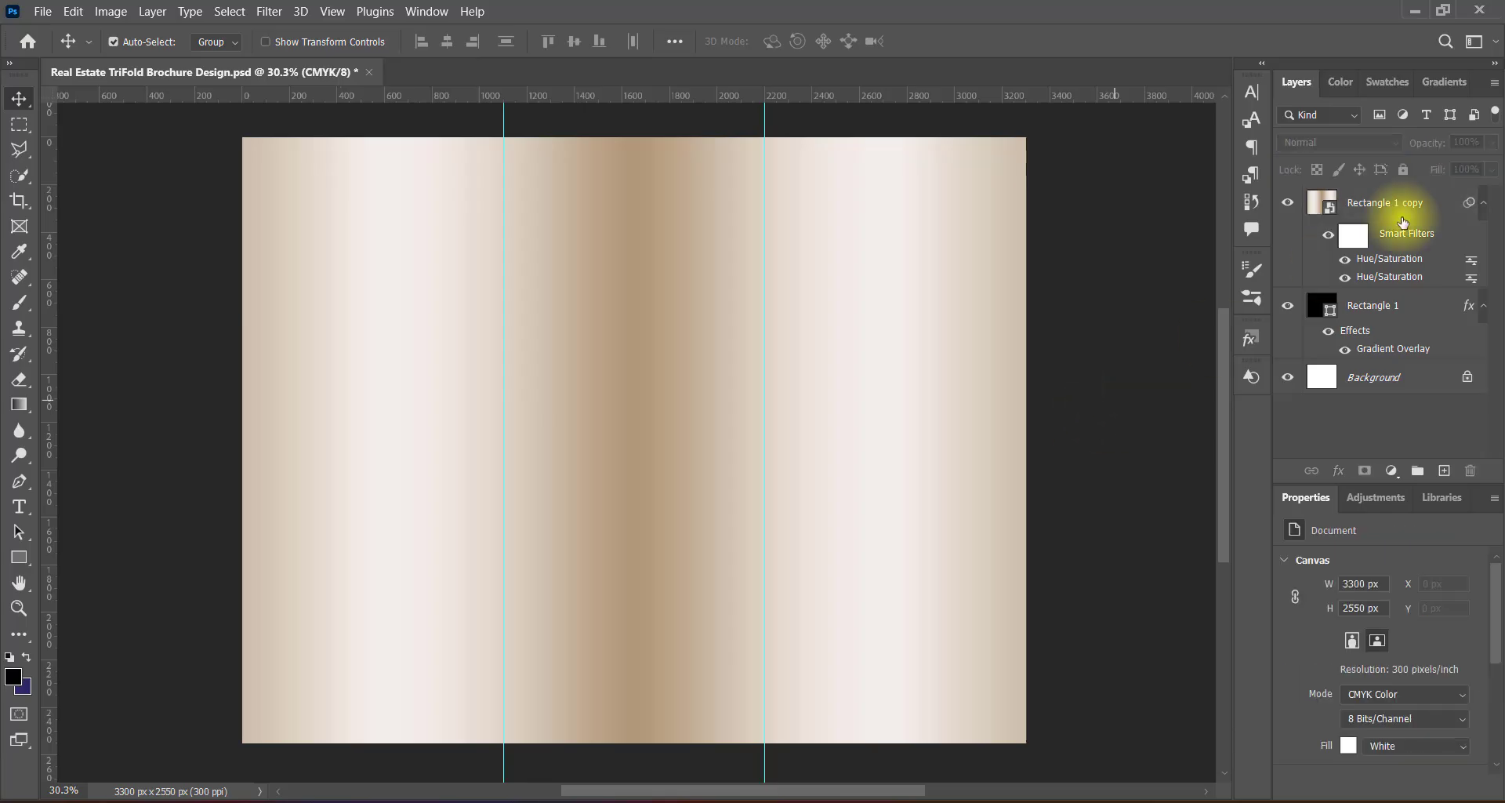
pyautogui.click(1322, 202)
pyautogui.hotkey('ctrl', 't')
pyautogui.press('Return')
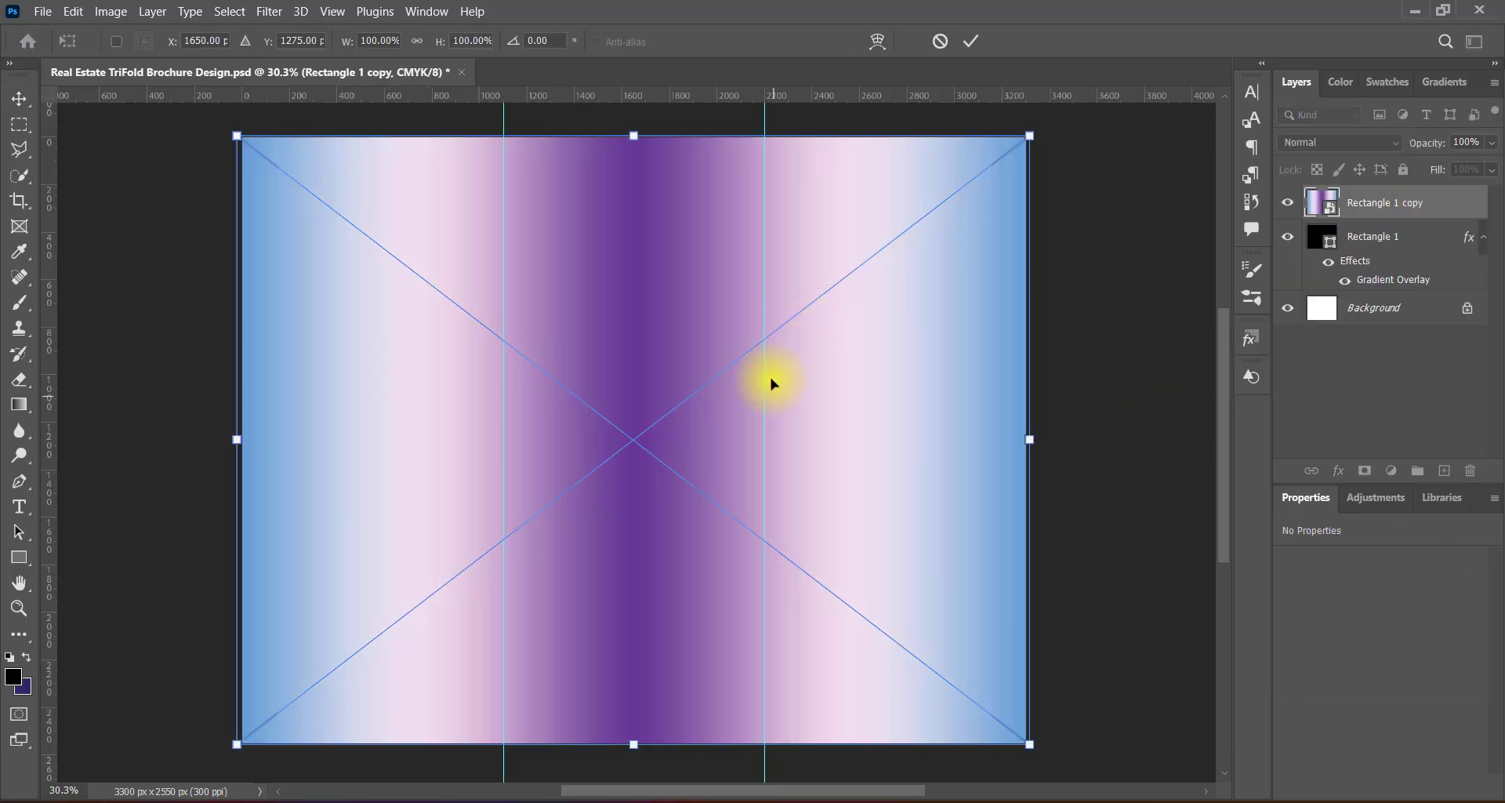
pyautogui.moveTo(1026, 439); pyautogui.dragTo(1166, 439)
pyautogui.moveTo(237, 438); pyautogui.dragTo(87, 438)
pyautogui.rightClick(703, 461)
pyautogui.click(772, 250)
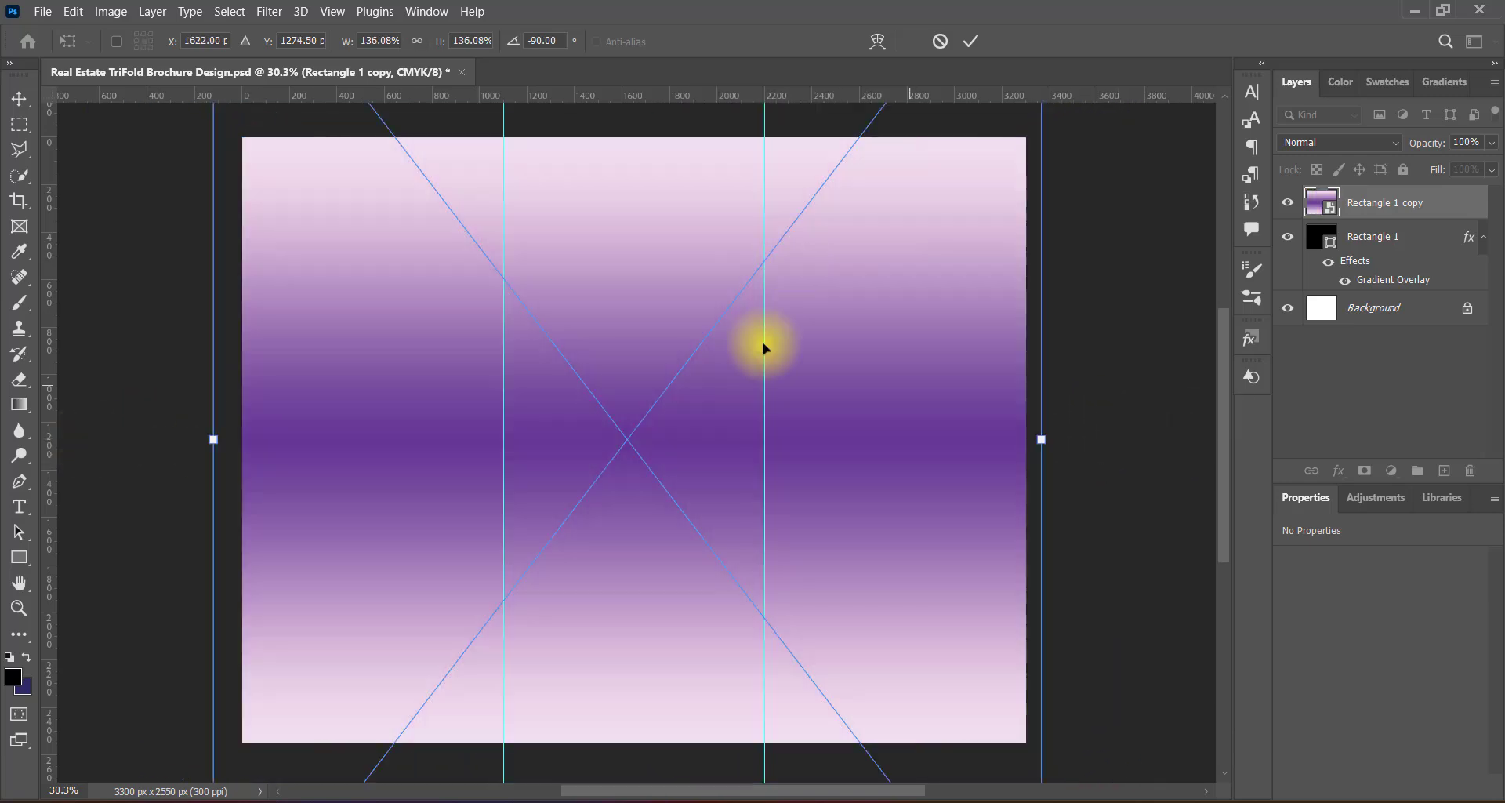
pyautogui.press('Return')
# Step: Compare blend modes for Rectangle 1 copy over the gradient and set it to Exclusion
pyautogui.click(1350, 142)
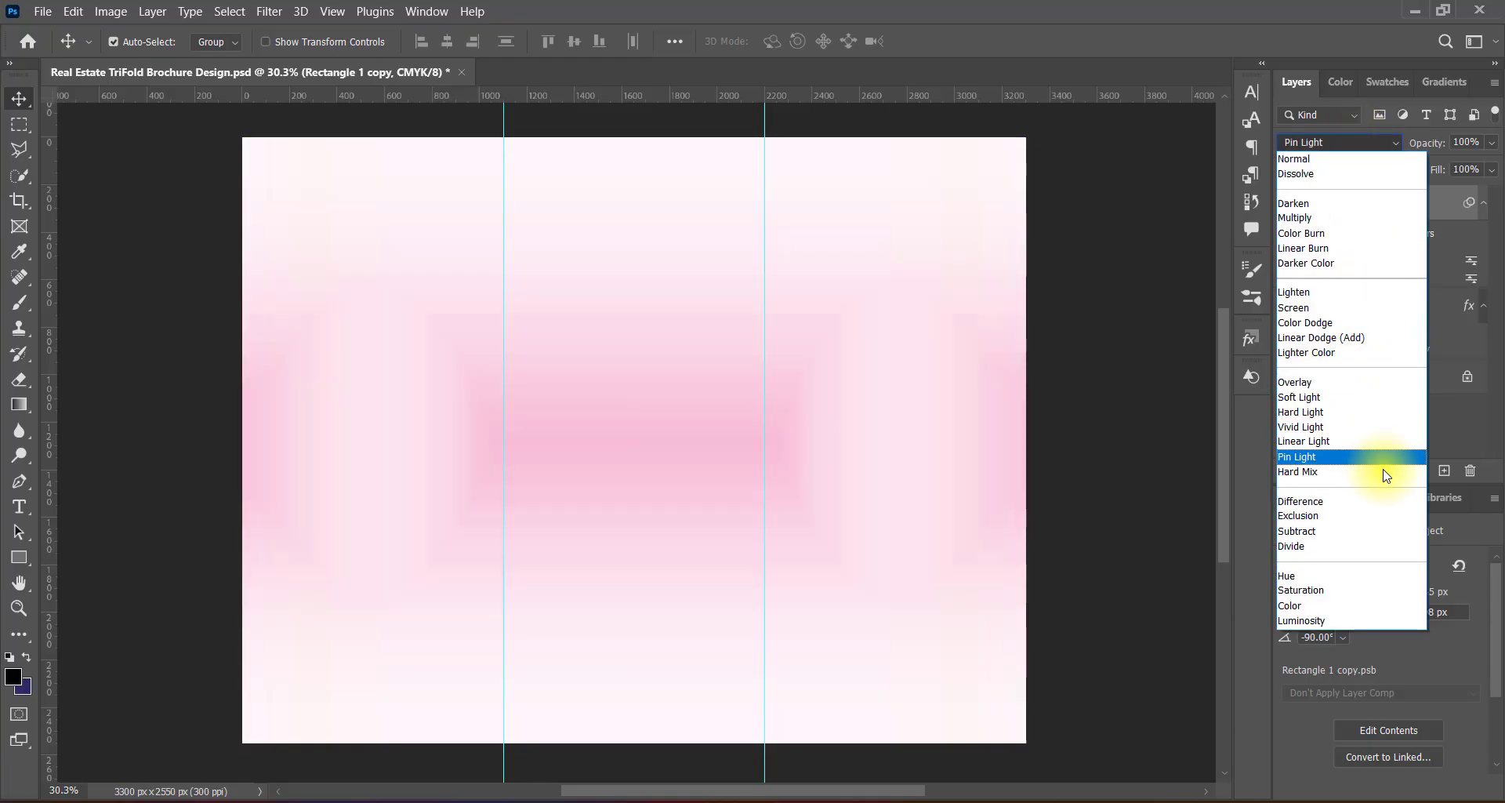
pyautogui.press('Down')
pyautogui.press('Down')
pyautogui.press('Down')
pyautogui.press('Down')
pyautogui.press('Up')
pyautogui.press('Up')
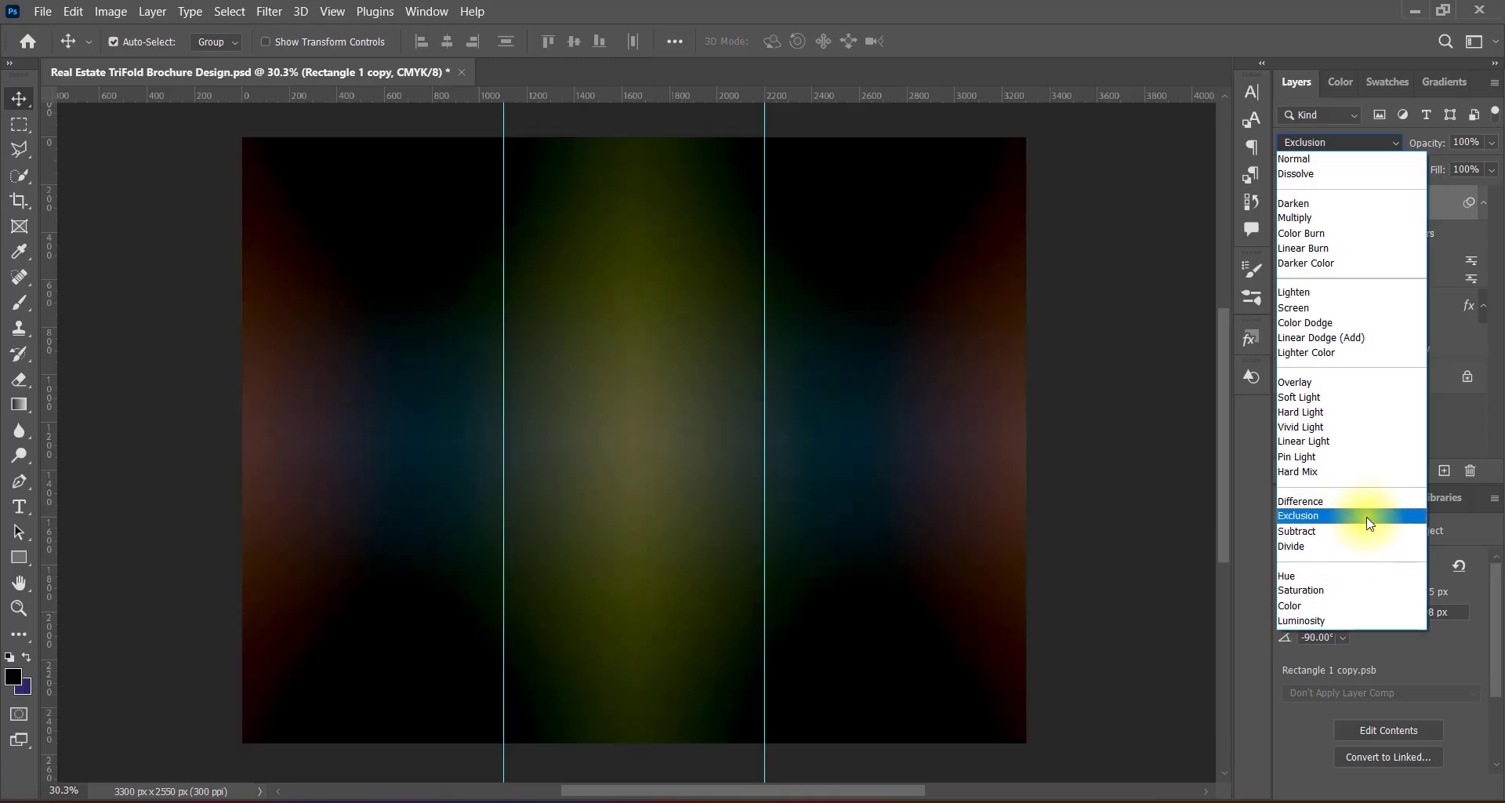
pyautogui.click(1369, 518)
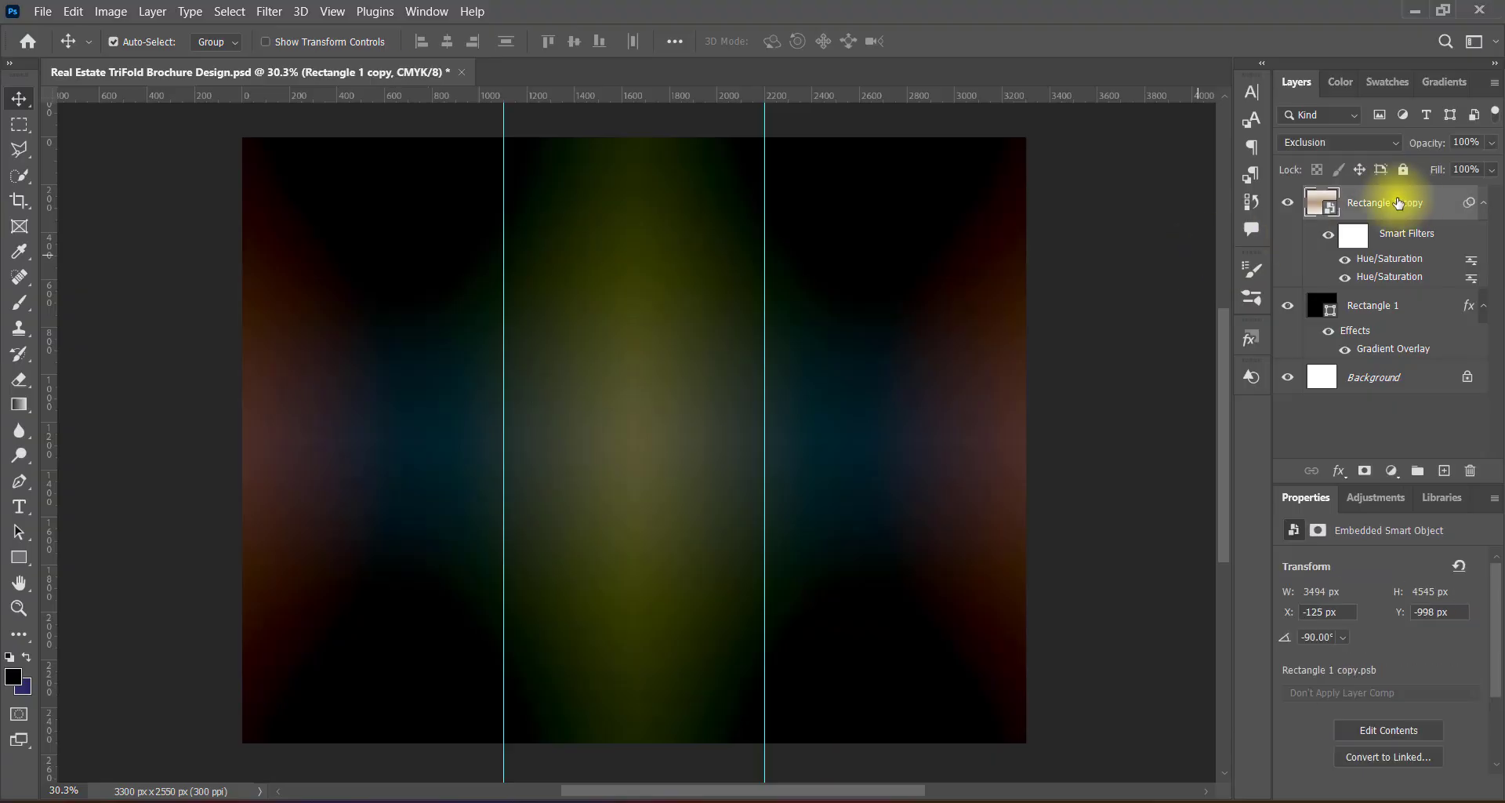
# Step: Start a Levels adjustment on Rectangle 1 copy and preview the Lighter preset
pyautogui.click(116, 11)
pyautogui.moveTo(156, 57)
pyautogui.click(337, 78)
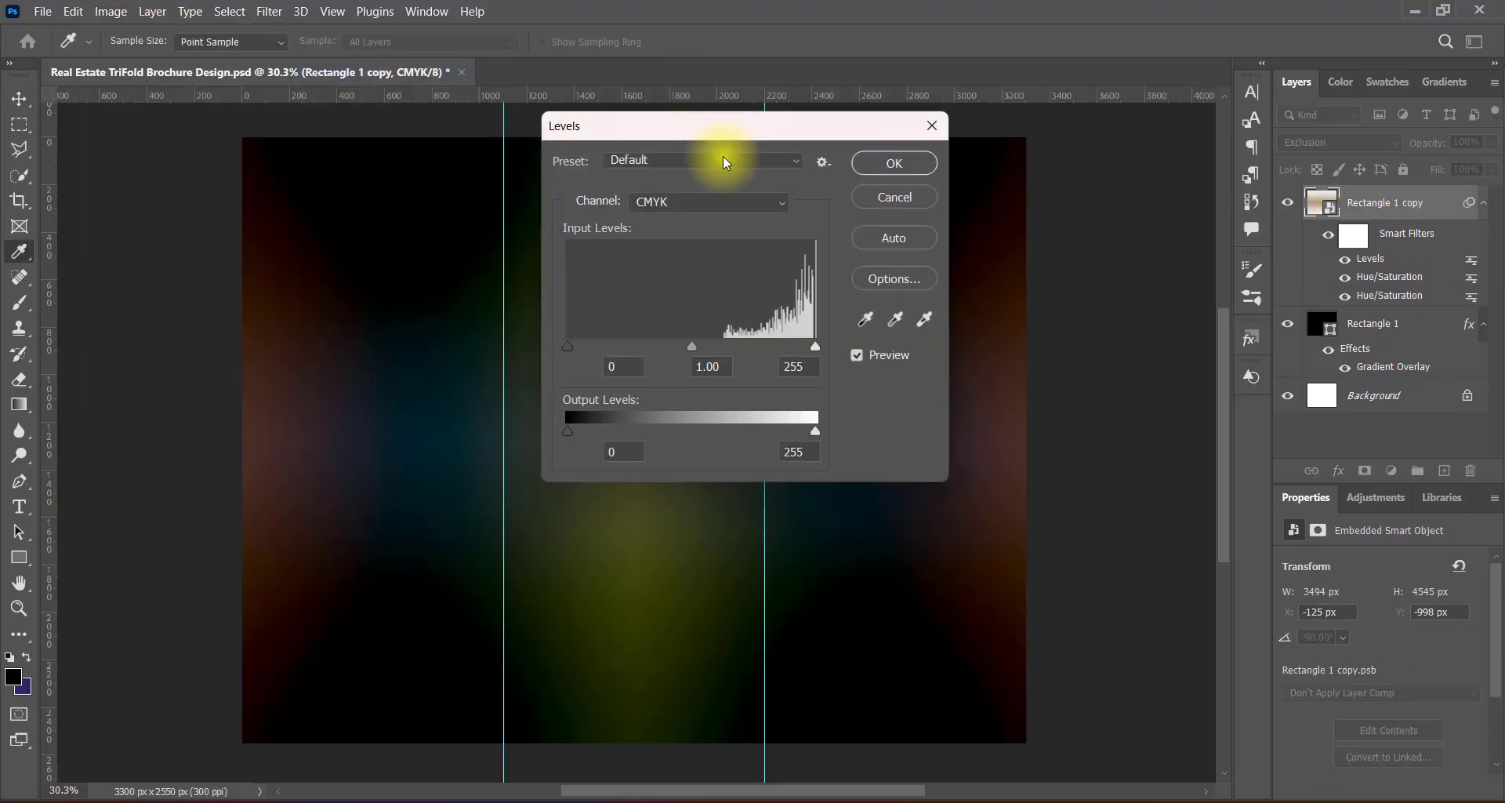
pyautogui.click(723, 163)
pyautogui.click(733, 270)
pyautogui.click(672, 161)
pyautogui.click(682, 202)
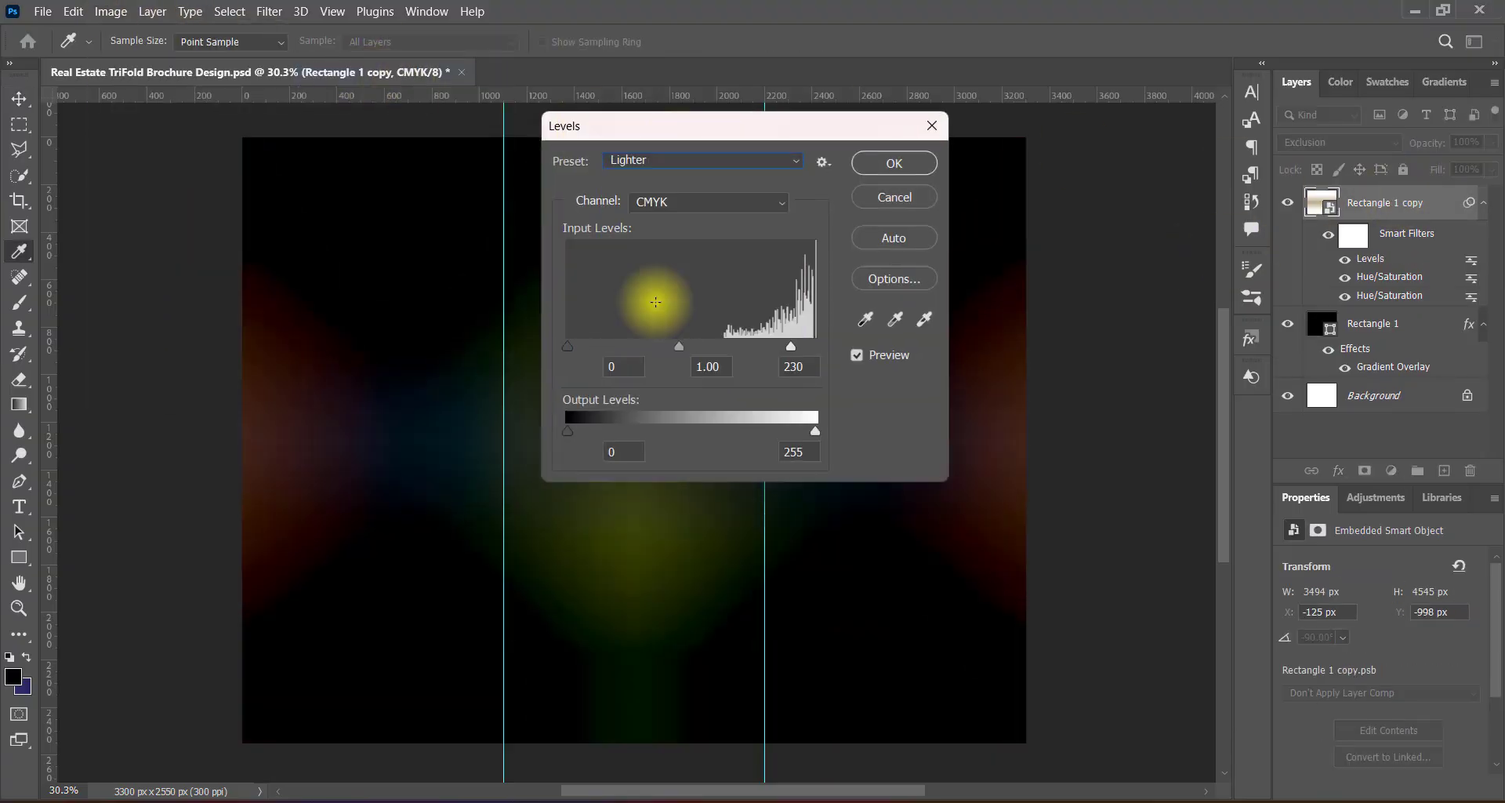
# Step: Preview the Midtones Brighter Levels preset, and apply a different preset that makes the blended background brighter
pyautogui.click(660, 161)
pyautogui.click(660, 175)
pyautogui.click(667, 161)
pyautogui.press('Down')
pyautogui.press('Return')
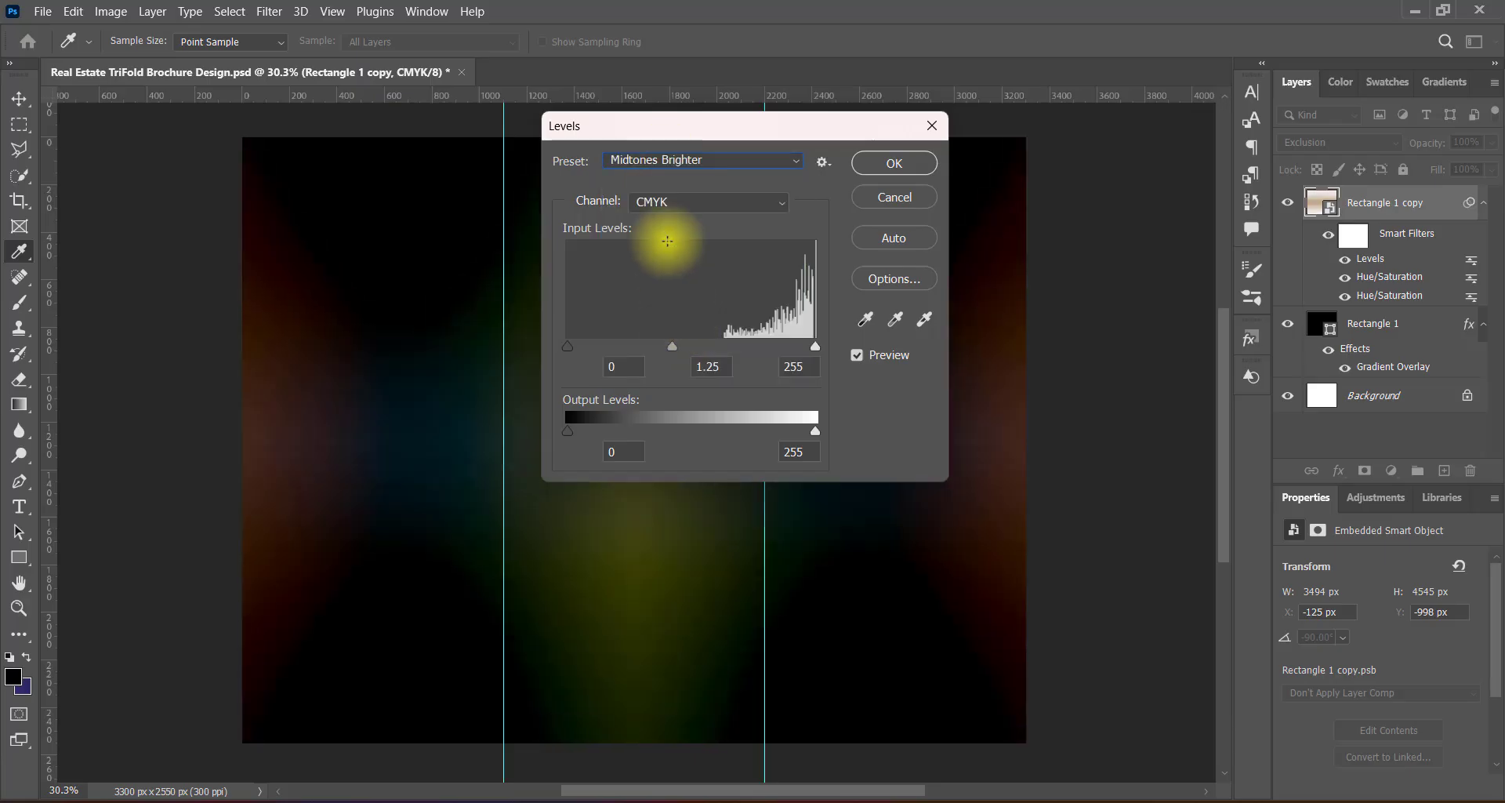
pyautogui.click(660, 160)
pyautogui.click(660, 338)
pyautogui.click(887, 163)
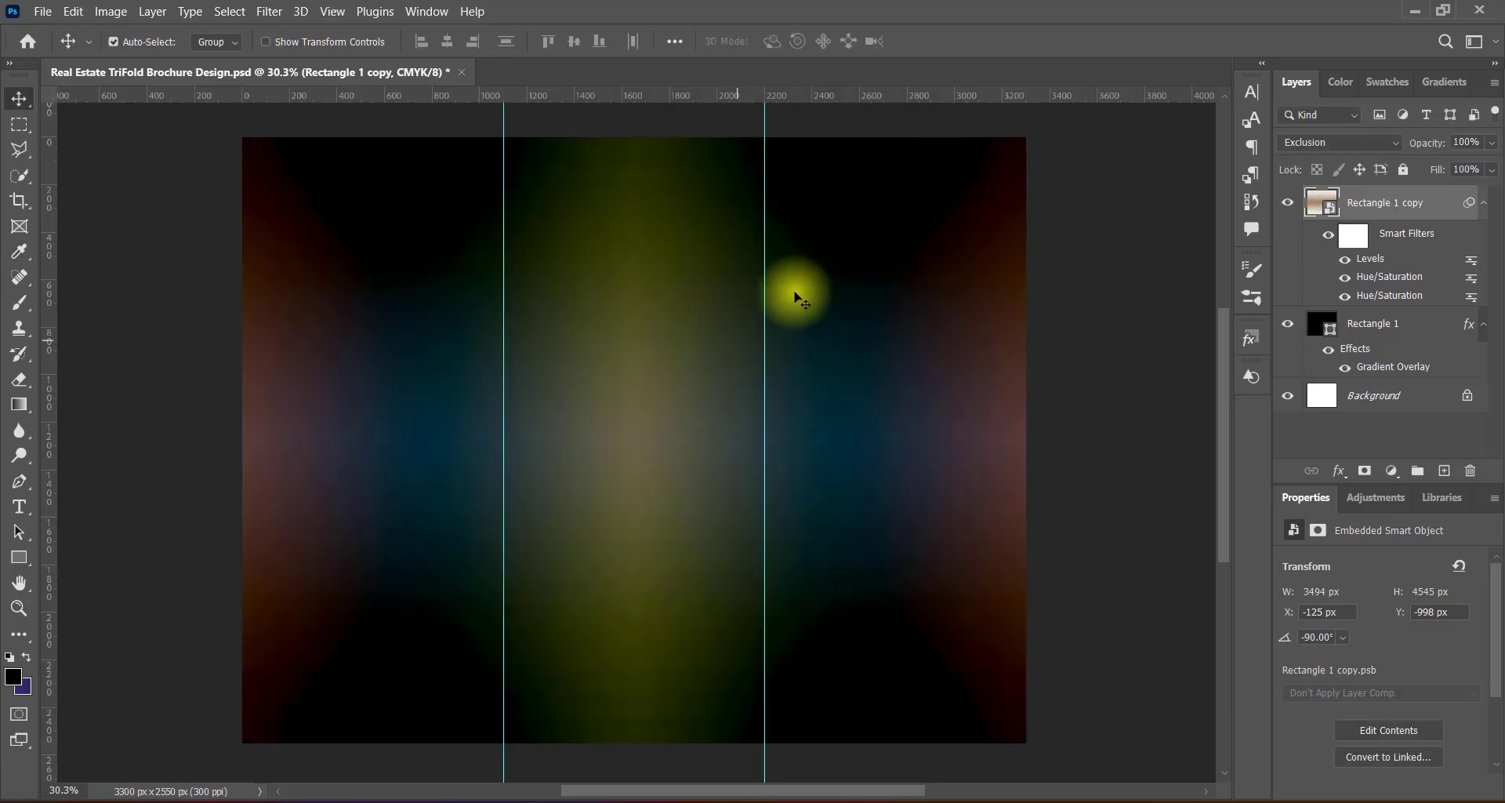
# Step: Apply another Hue/Saturation adjustment to Rectangle 1 copy, trying Cyanotype but settling on the Default preset, and save the document
pyautogui.click(111, 11)
pyautogui.moveTo(196, 57)
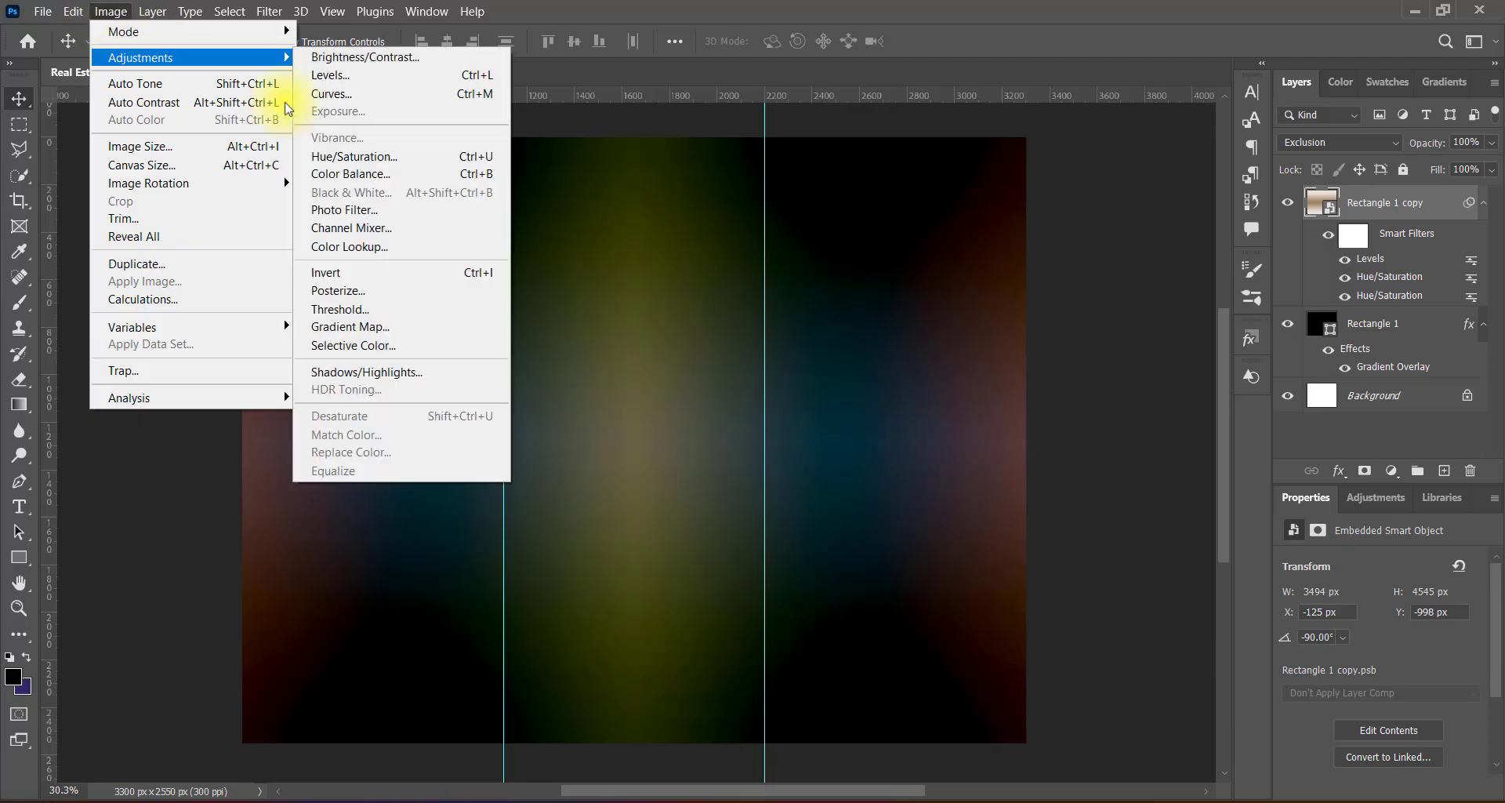
pyautogui.click(353, 156)
pyautogui.click(665, 164)
pyautogui.click(674, 221)
pyautogui.click(667, 166)
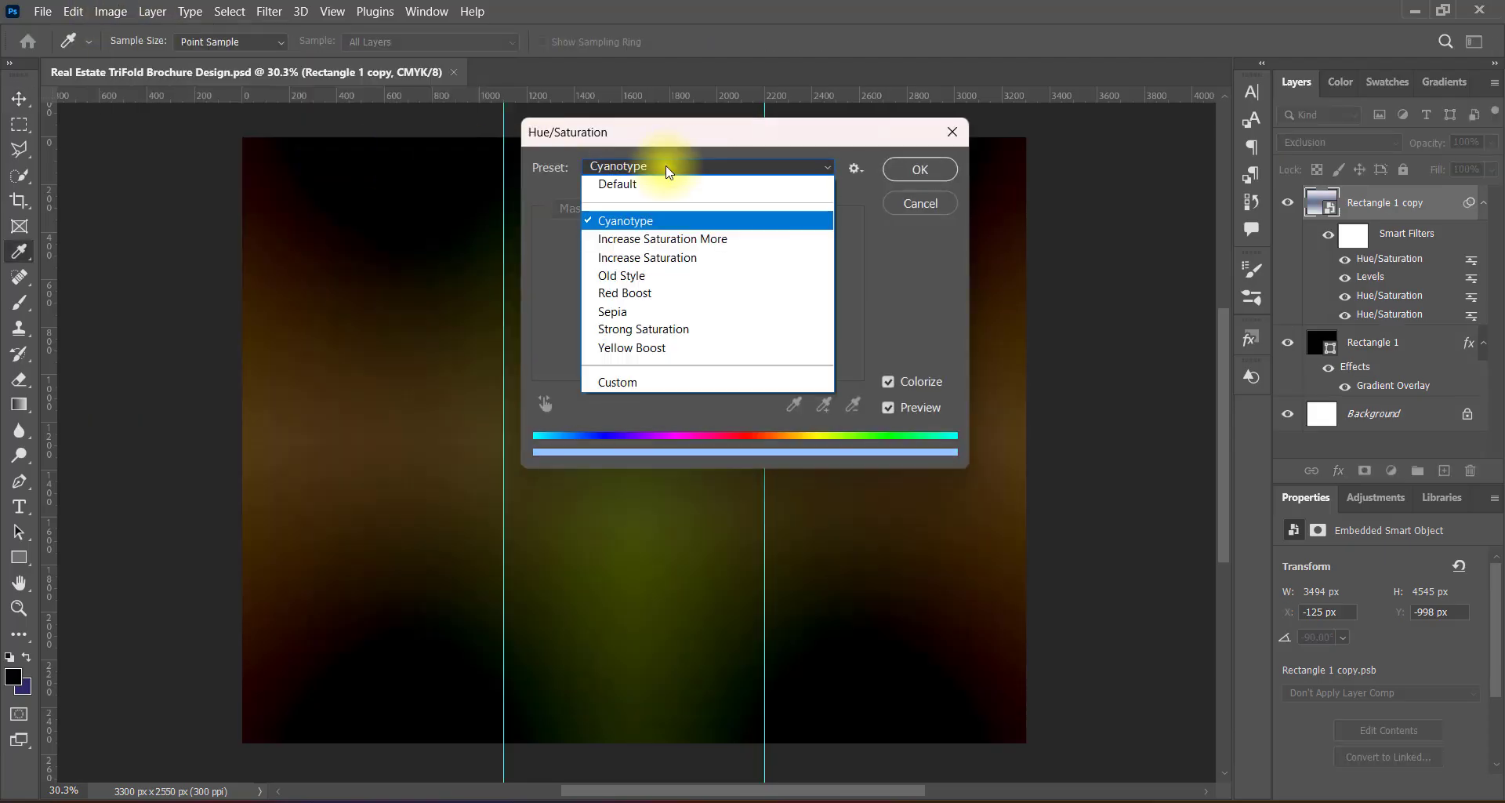
pyautogui.click(663, 183)
pyautogui.click(913, 168)
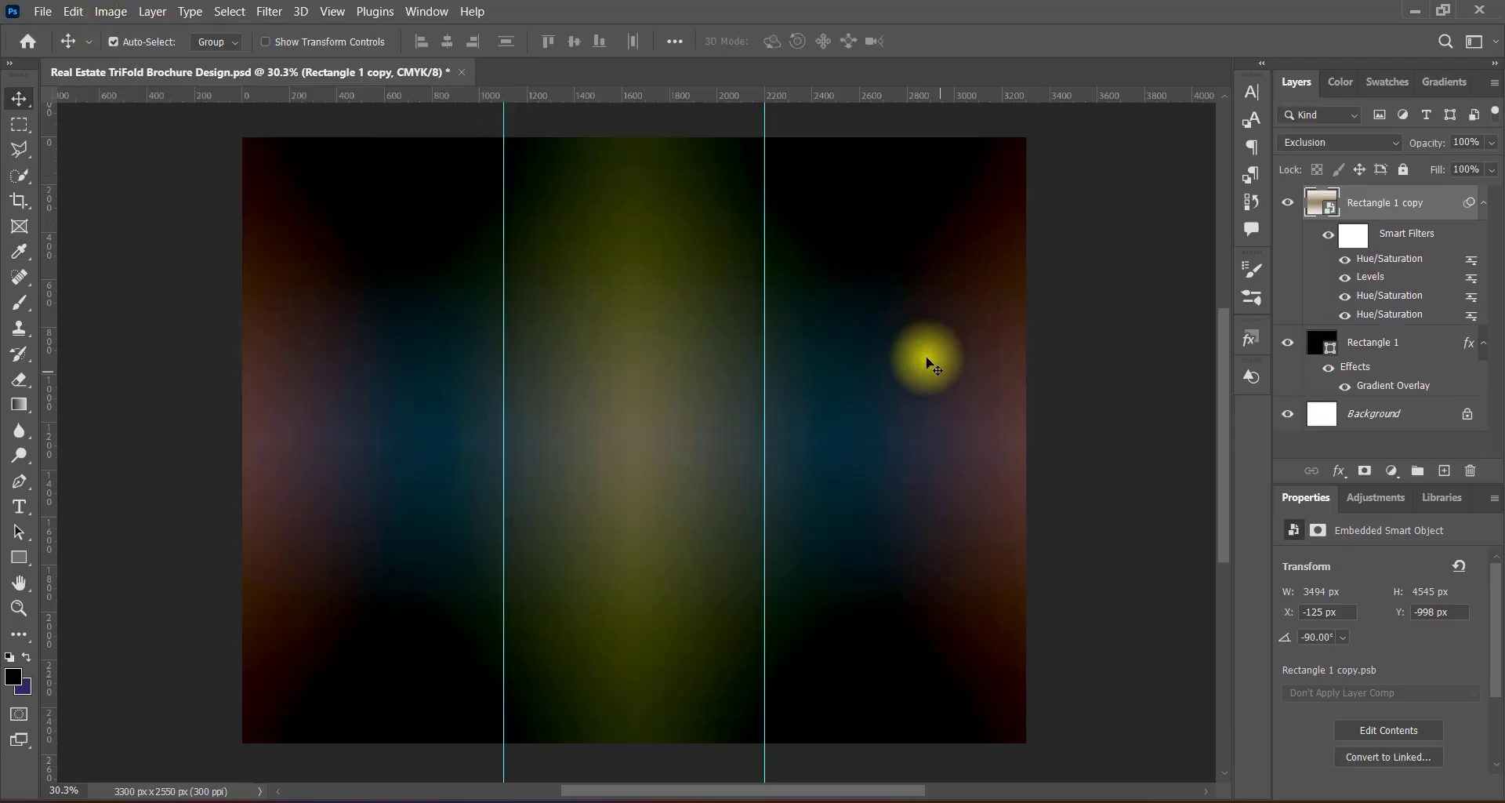
pyautogui.hotkey('ctrl', 's')
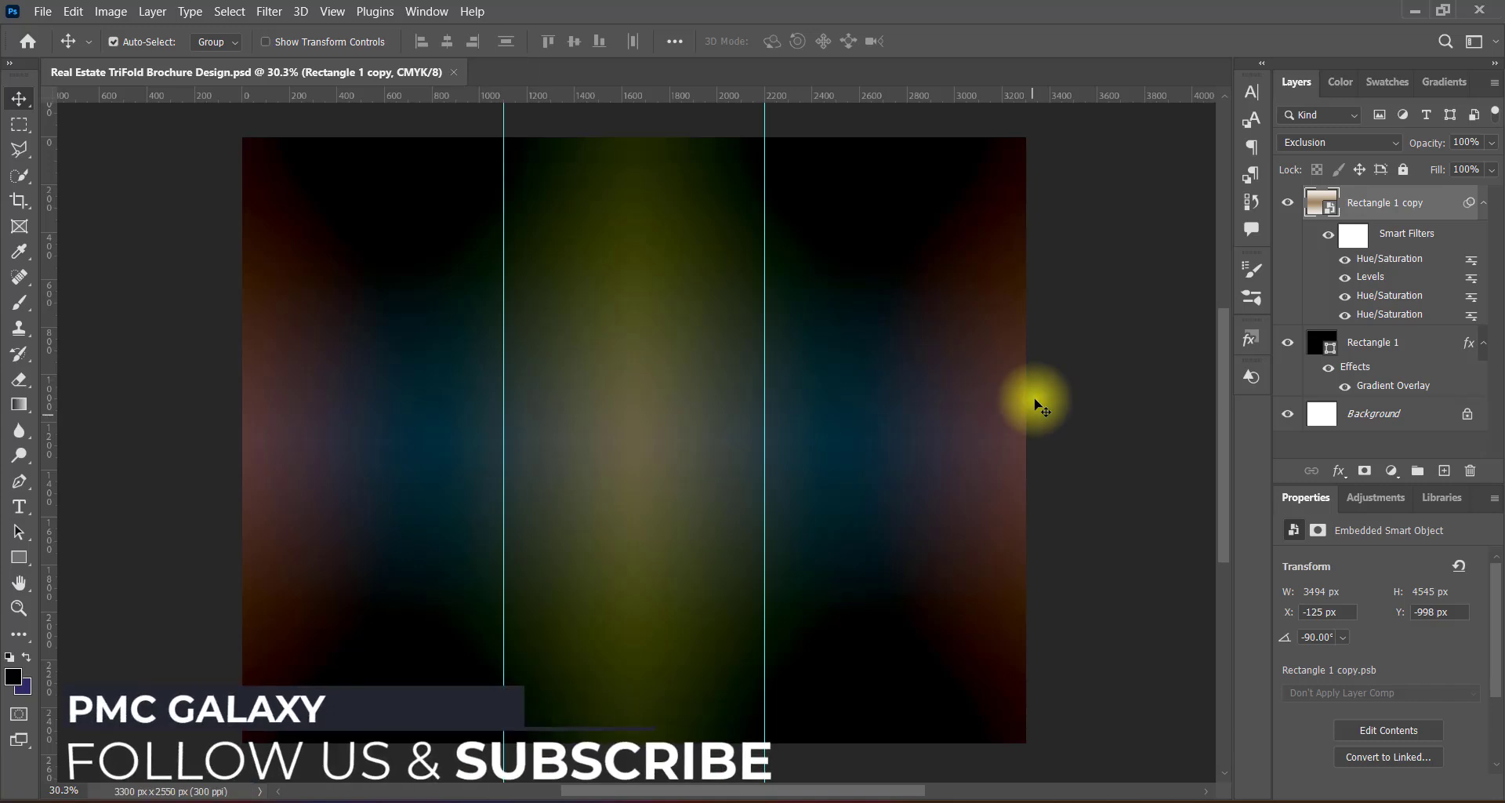
# Step: Draw a black rectangle about 3160 by 2420 px on a new layer, just inside the page edges
pyautogui.click(1444, 470)
pyautogui.rightClick(20, 556)
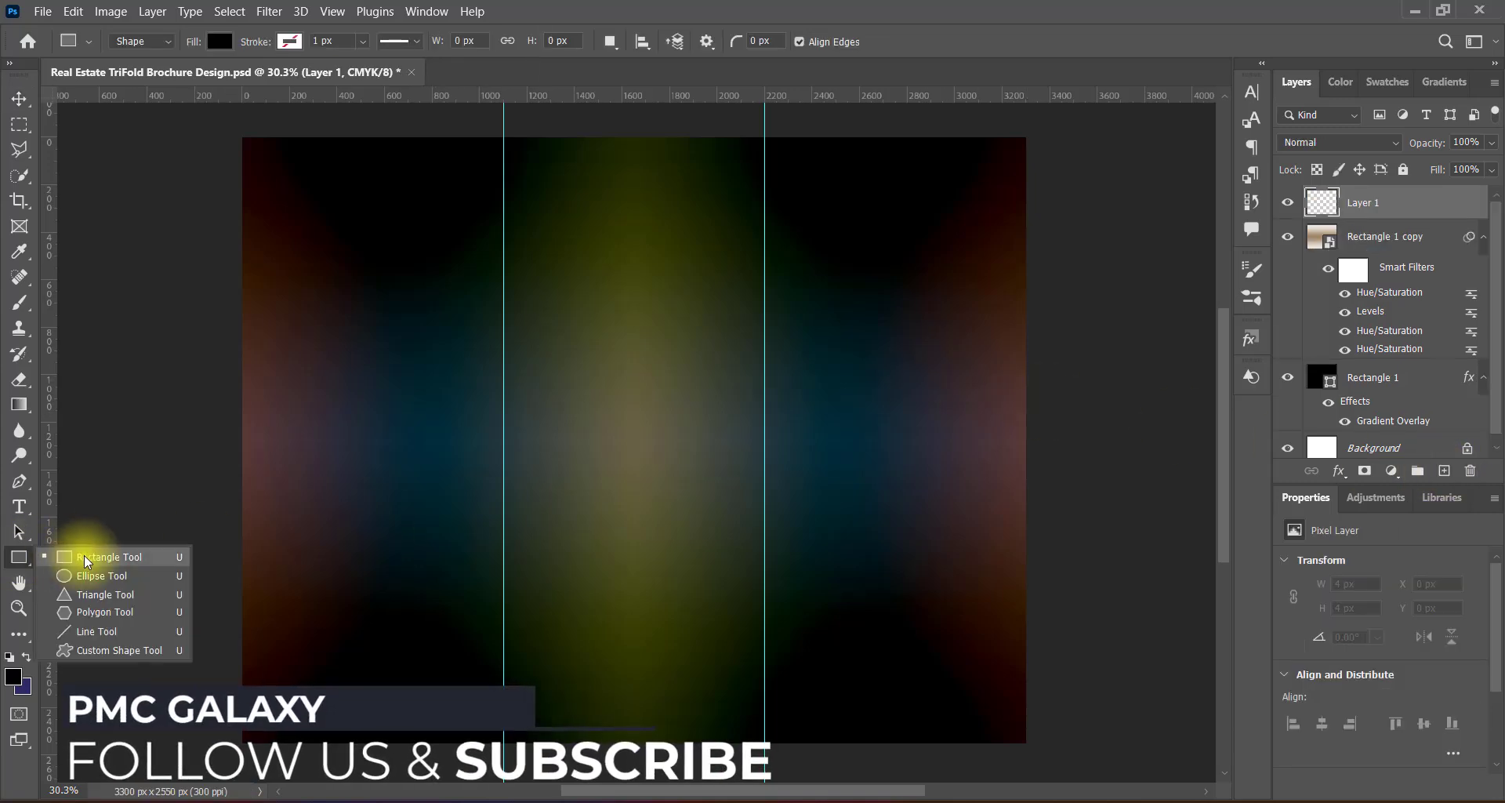
pyautogui.click(94, 558)
pyautogui.moveTo(258, 156)
pyautogui.mouseDown()
pyautogui.moveTo(593, 541)
pyautogui.moveTo(1009, 731)
pyautogui.mouseUp()
# Step: Center the black rectangle on the page and scale it down to 3099 by 2371 px
pyautogui.hotkey('ctrl', 't')
pyautogui.moveTo(615, 493); pyautogui.dragTo(629, 494)
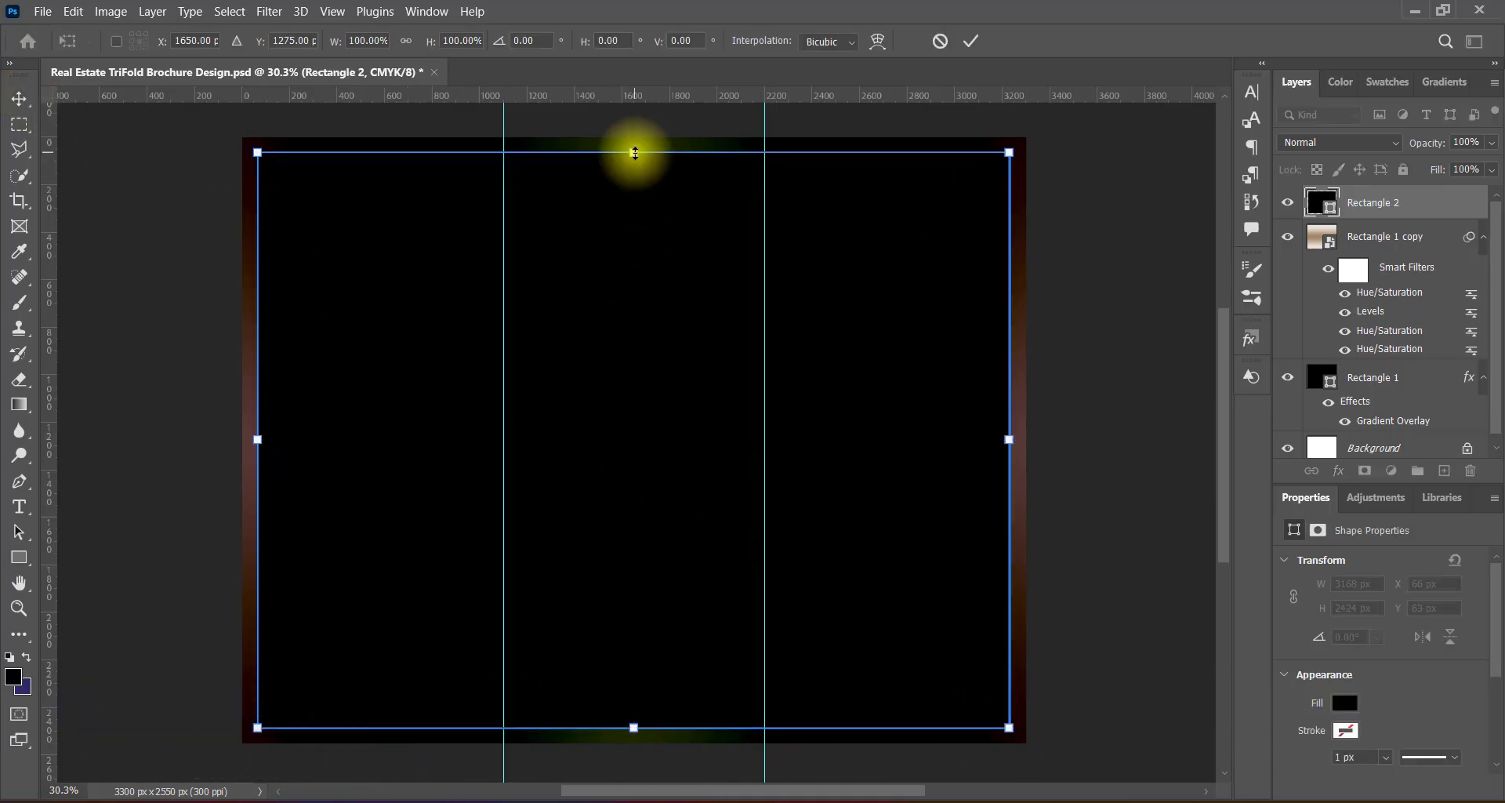
pyautogui.moveTo(635, 152); pyautogui.dragTo(635, 159)
pyautogui.moveTo(657, 508); pyautogui.dragTo(657, 508)
pyautogui.press('Return')
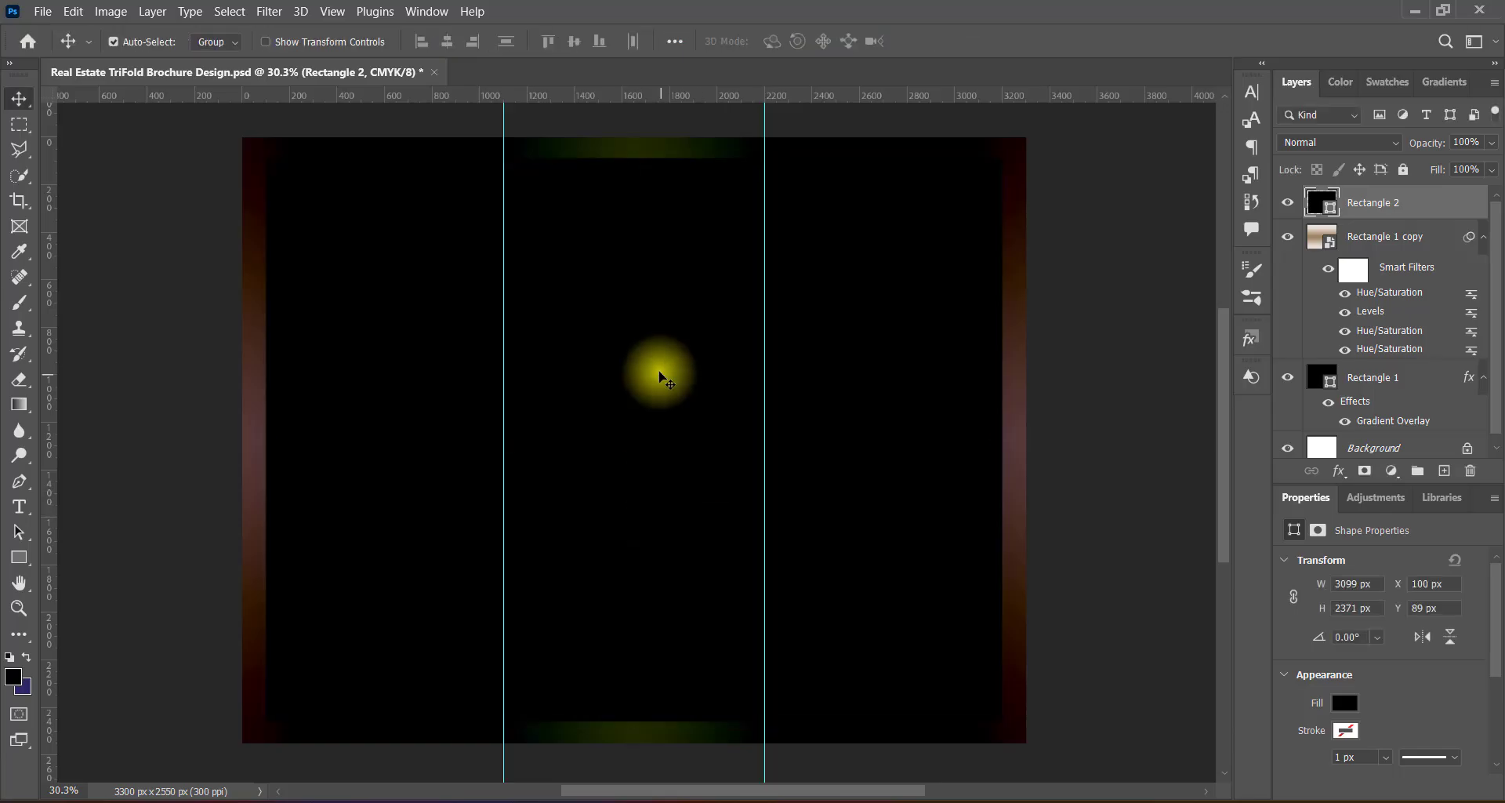
# Step: Add a white drop shadow with 100% opacity, zero distance and an enlarged size around the black rectangle
pyautogui.rightClick(1312, 205)
pyautogui.click(1312, 208)
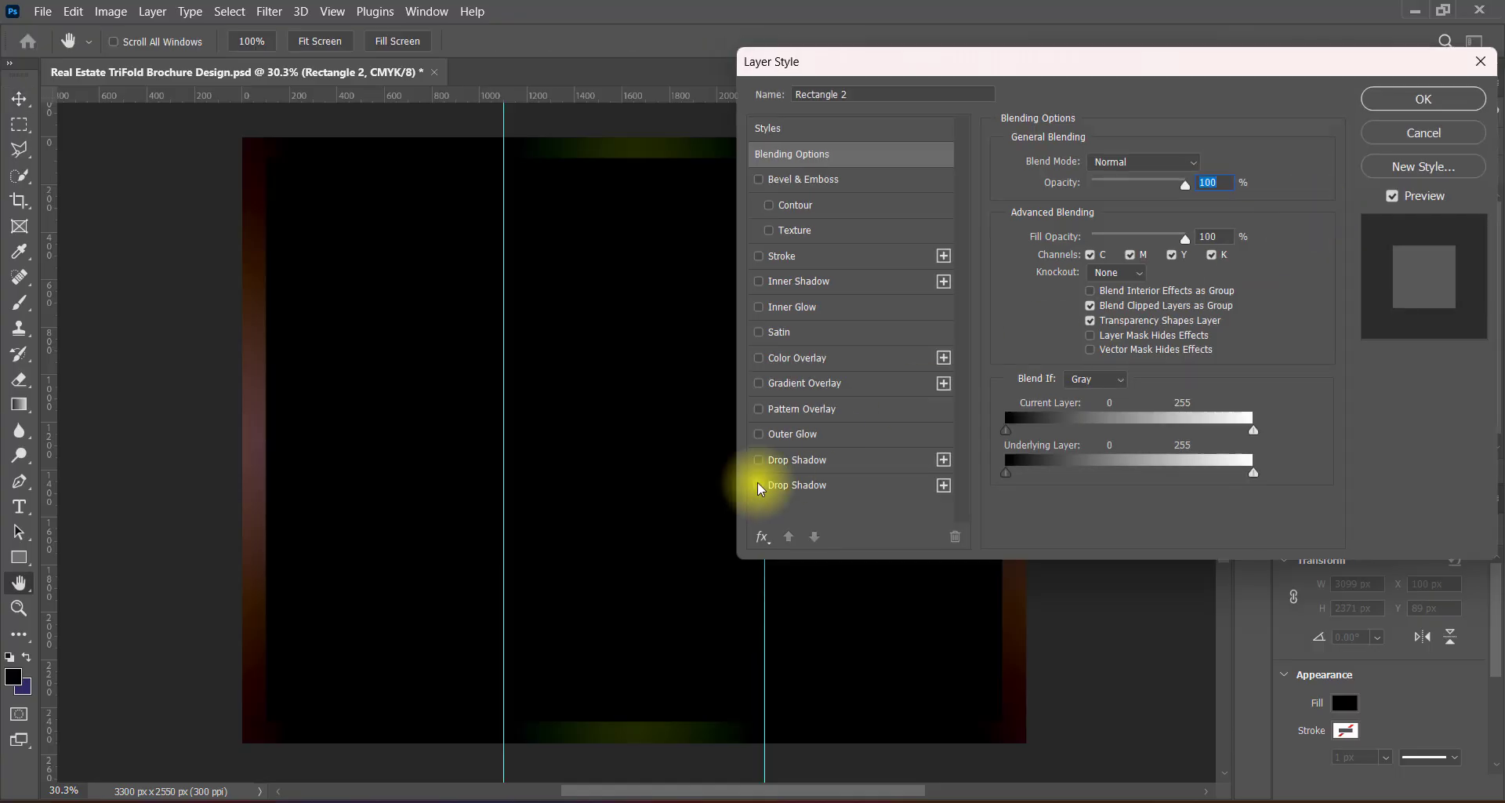
pyautogui.click(798, 483)
pyautogui.click(1204, 164)
pyautogui.click(679, 288)
pyautogui.click(1122, 277)
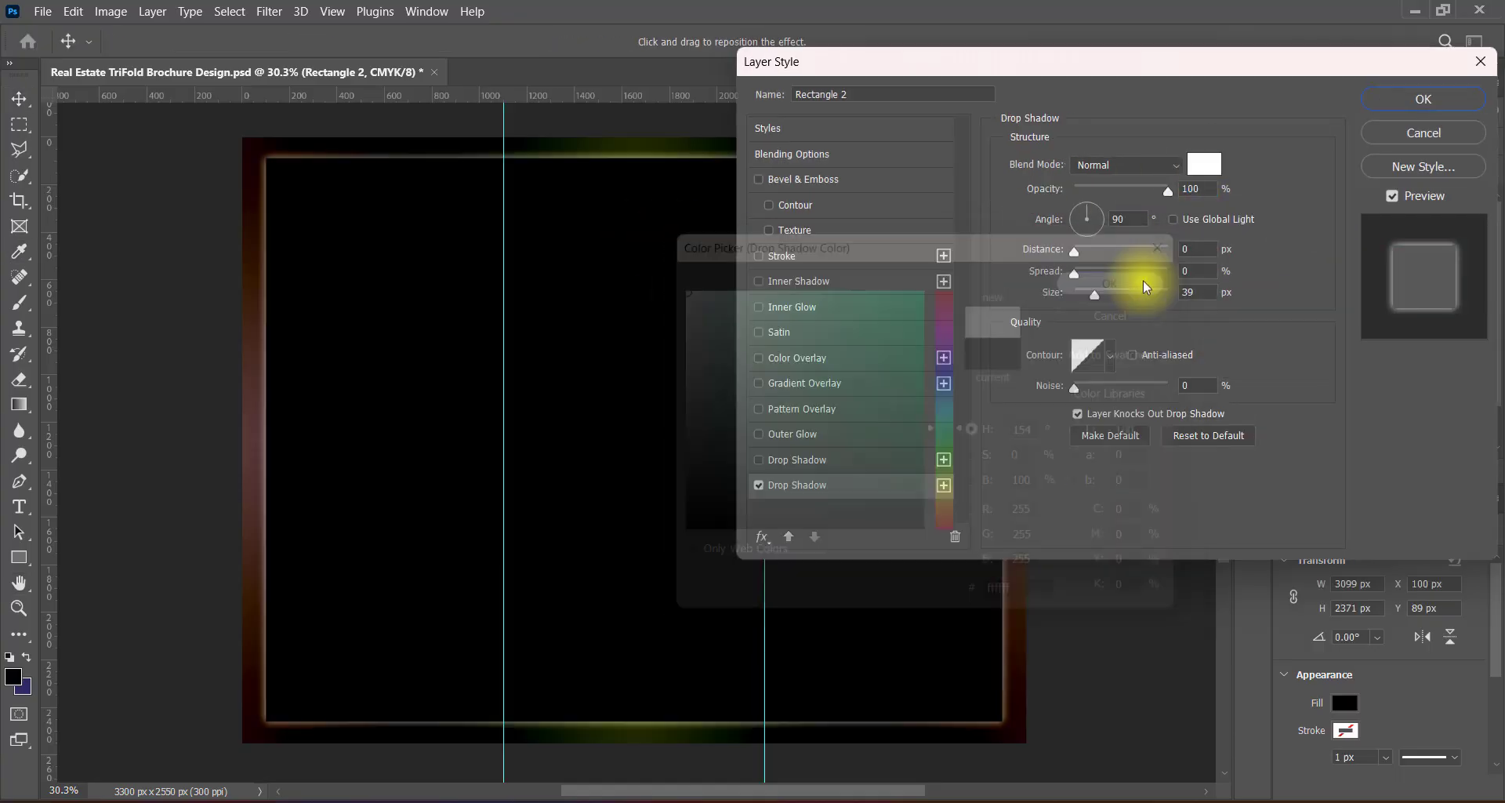
pyautogui.moveTo(1075, 294); pyautogui.dragTo(1145, 298)
pyautogui.click(1393, 97)
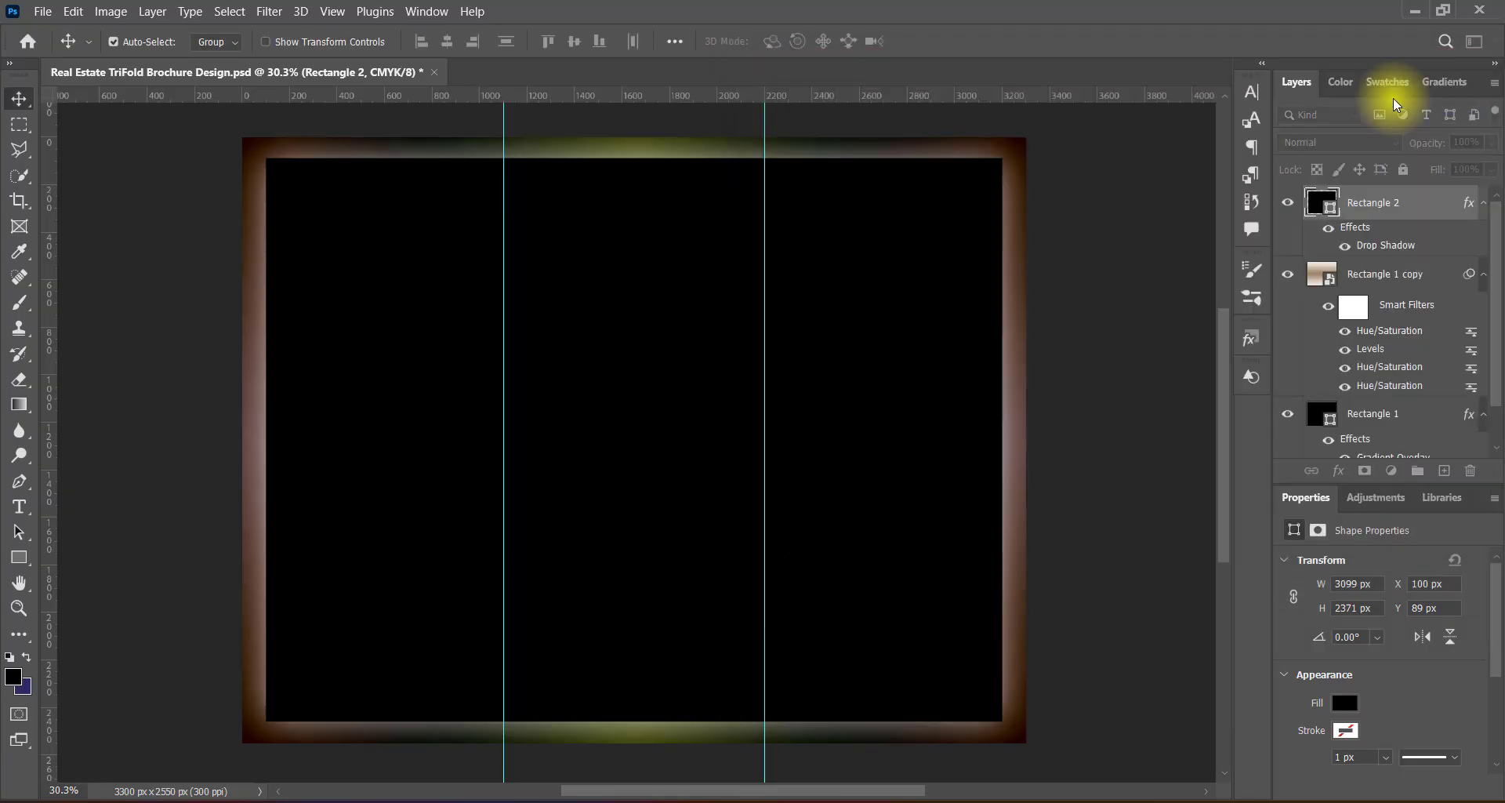
# Step: Lower Rectangle 2's fill to 12%, reduce the size of its white drop shadow, and save the document
pyautogui.moveTo(1497, 177); pyautogui.dragTo(1411, 201)
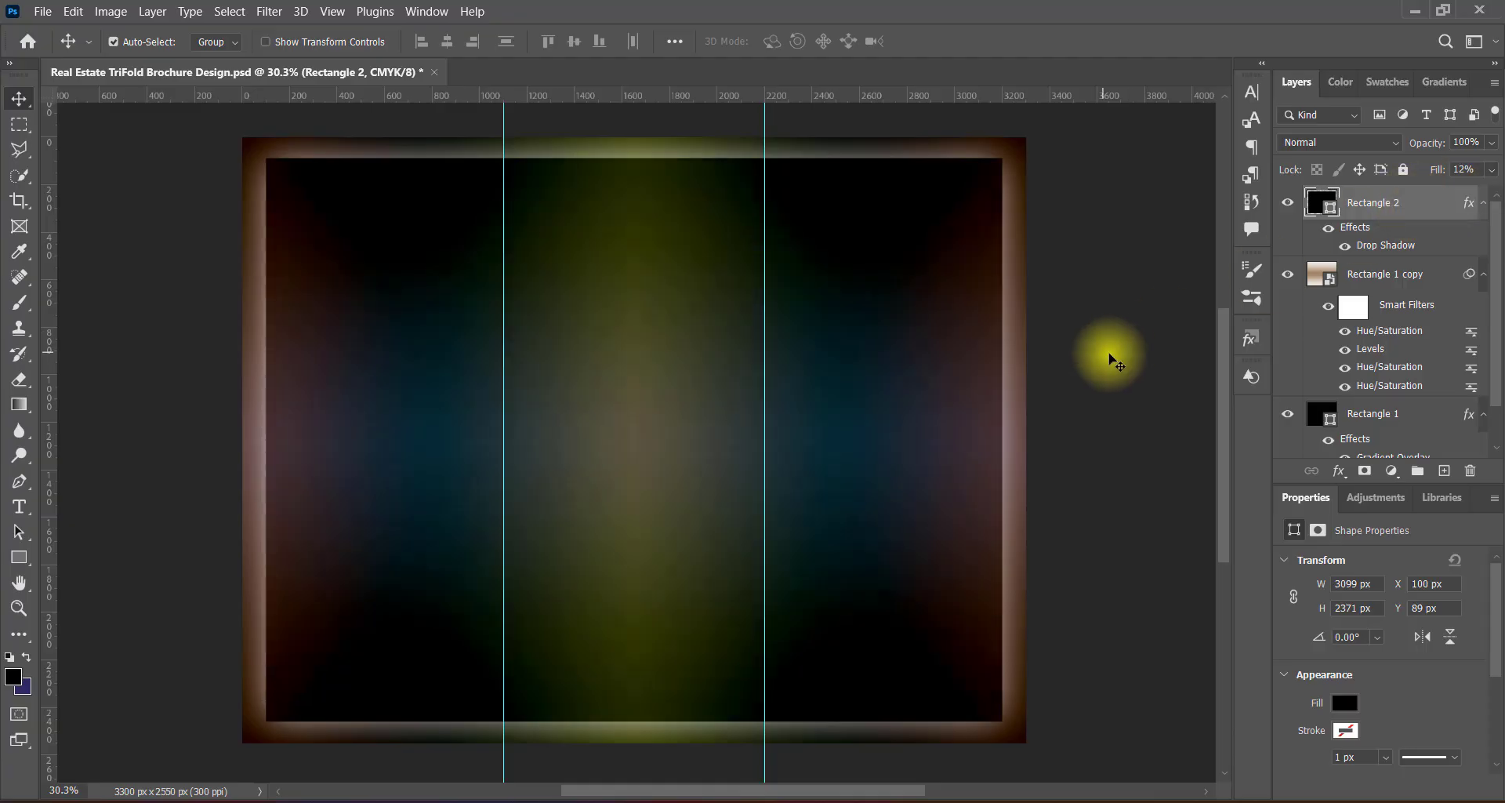
pyautogui.doubleClick(1380, 243)
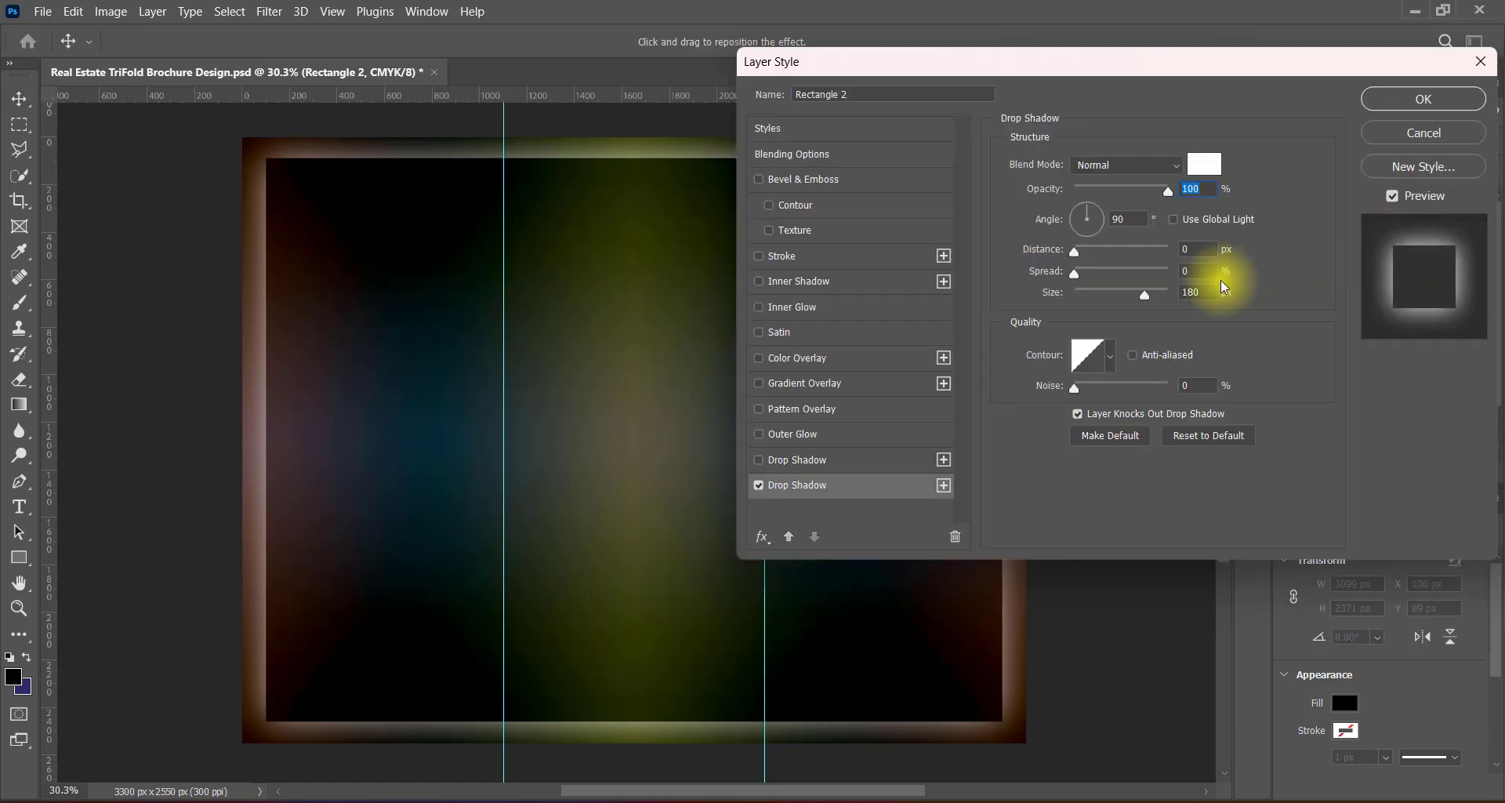
pyautogui.click(1192, 291)
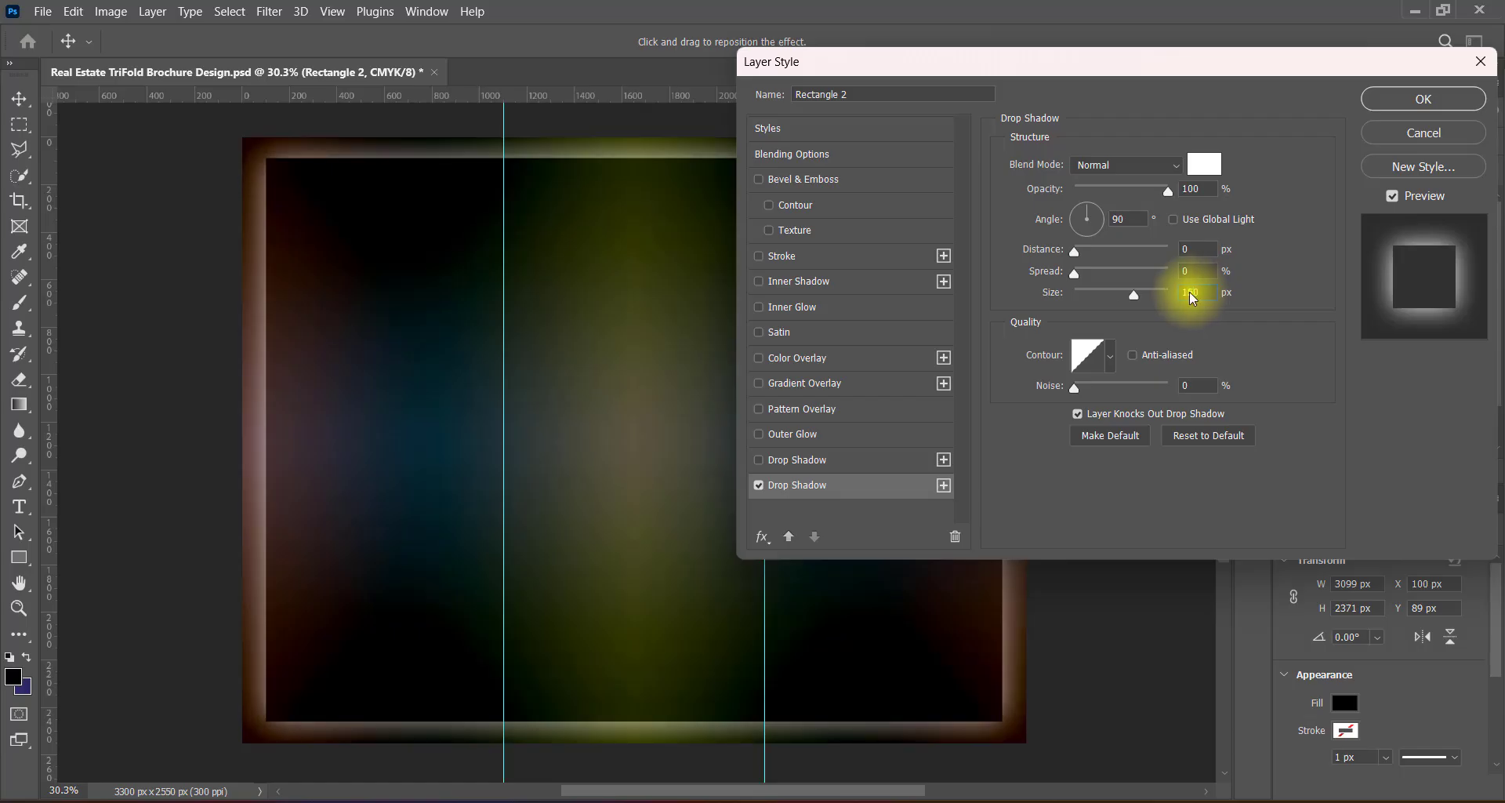
pyautogui.click(1399, 100)
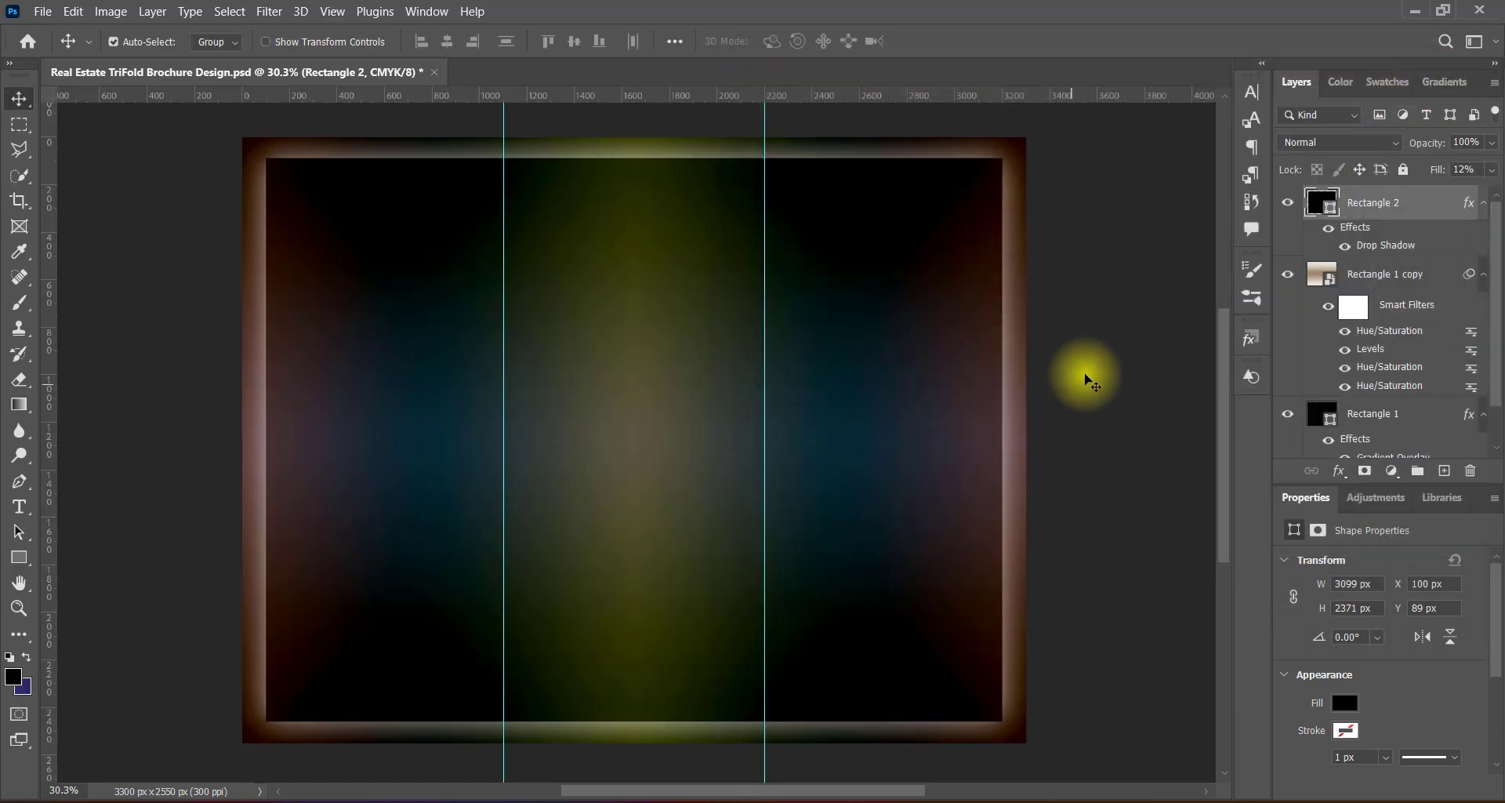
pyautogui.hotkey('ctrl', 's')
# Step: Draw the wavy page custom shape from the legacy Banners and Awards set on a new layer, about 2129 by 1860 px
pyautogui.click(1444, 471)
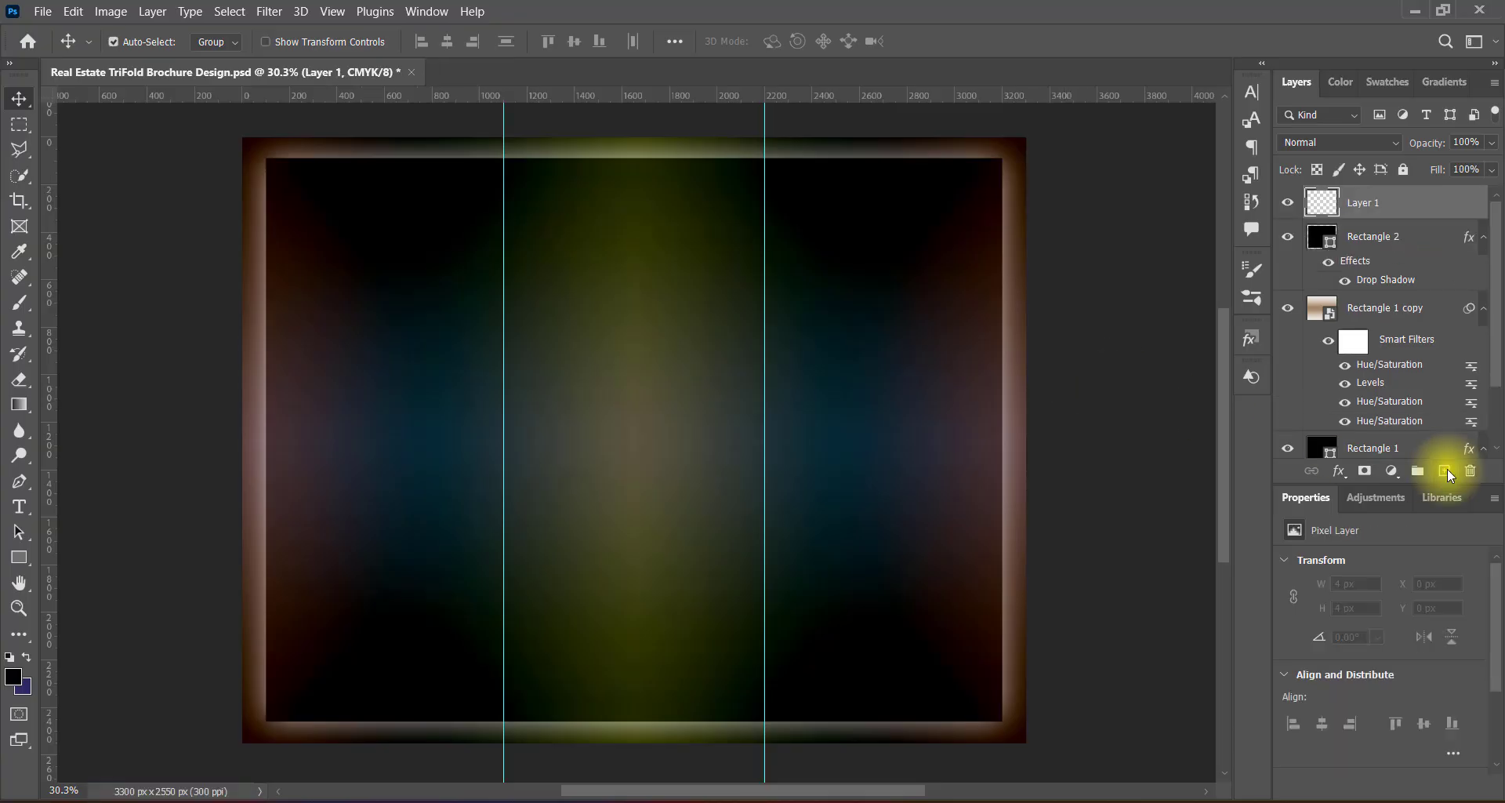
pyautogui.rightClick(36, 568)
pyautogui.click(114, 649)
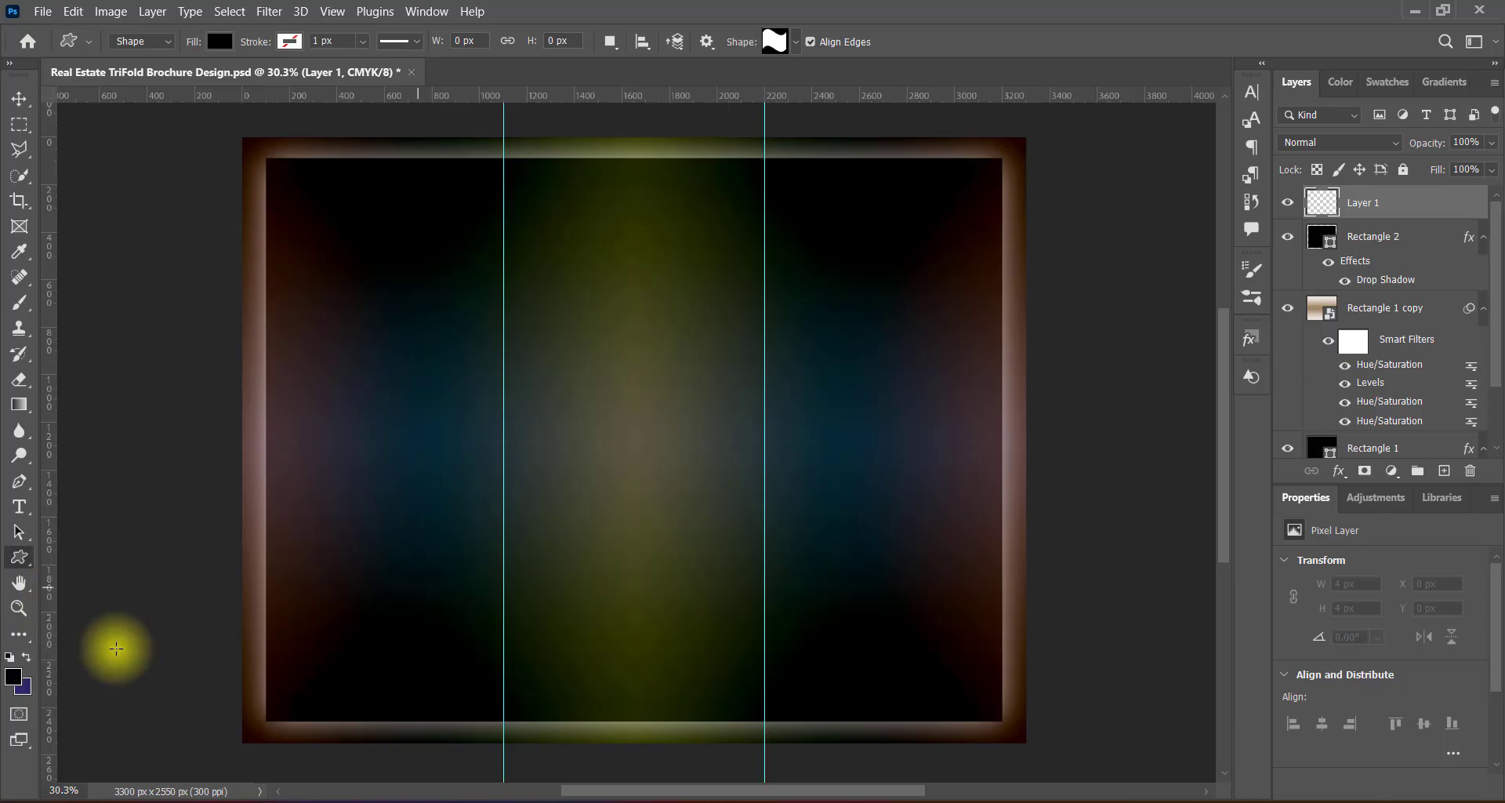
pyautogui.click(778, 41)
pyautogui.click(502, 308)
pyautogui.click(466, 365)
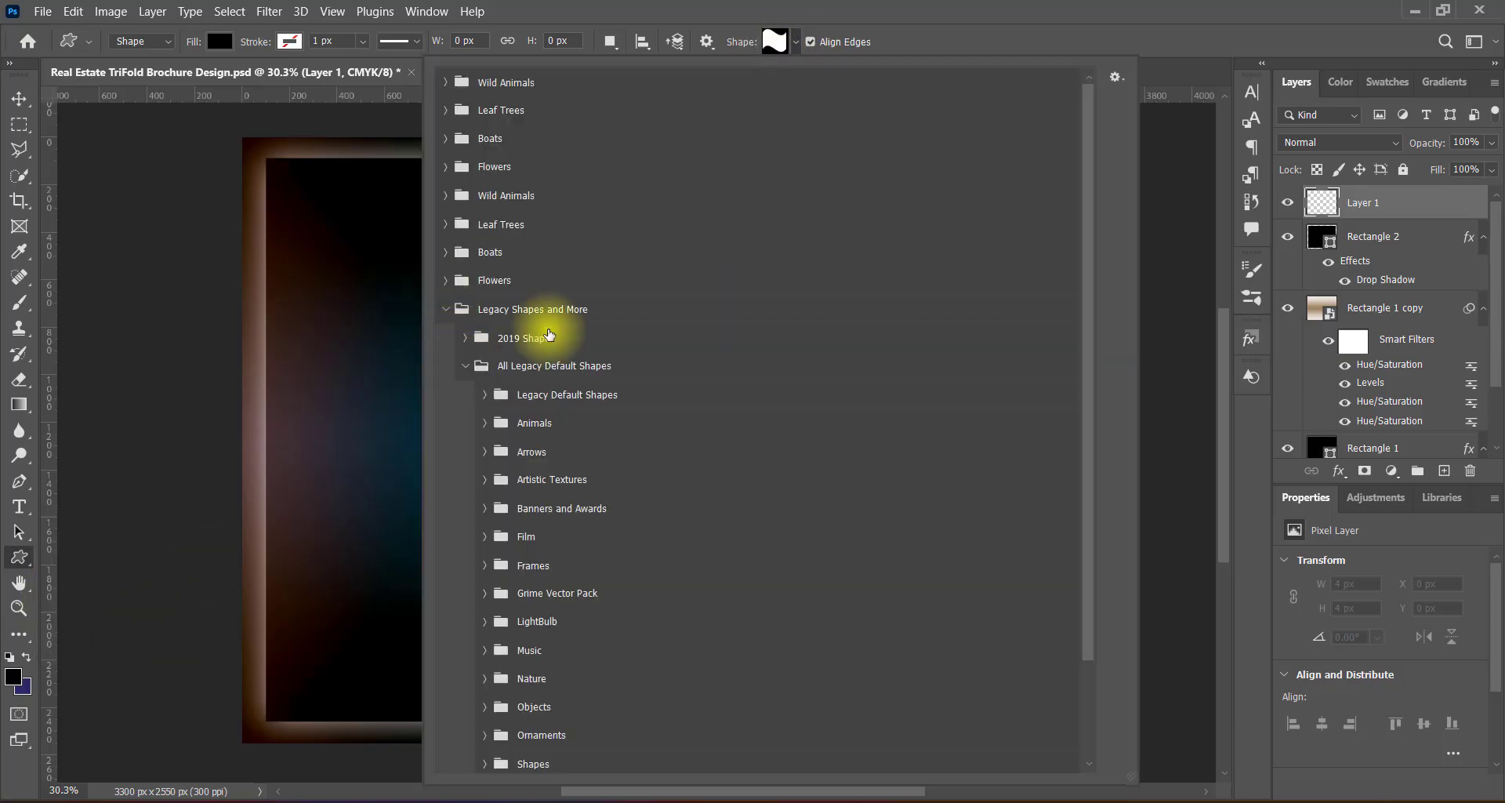
pyautogui.scroll(-3, 554, 655)
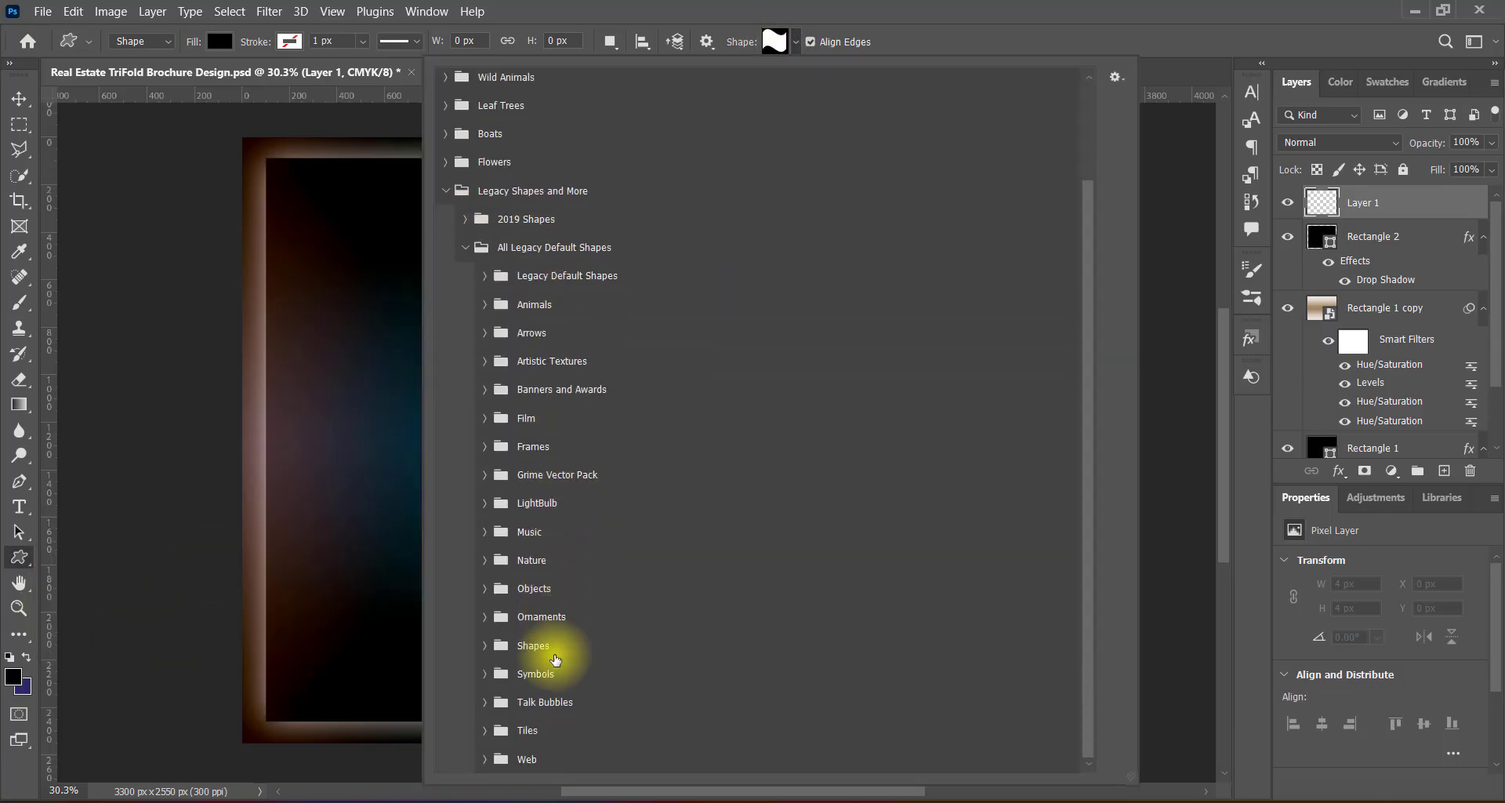
pyautogui.click(484, 389)
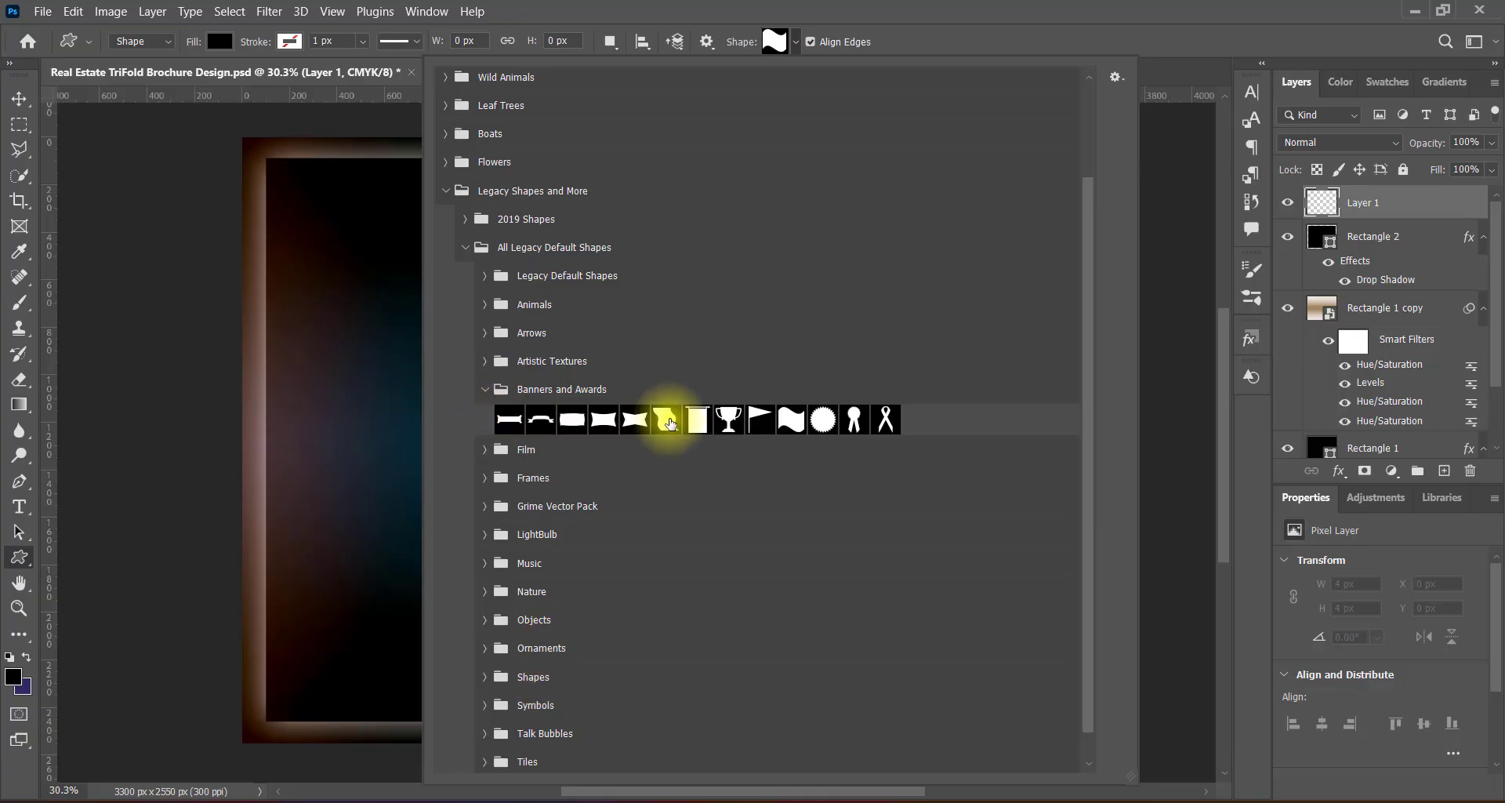
pyautogui.doubleClick(672, 420)
pyautogui.moveTo(334, 255); pyautogui.dragTo(840, 695)
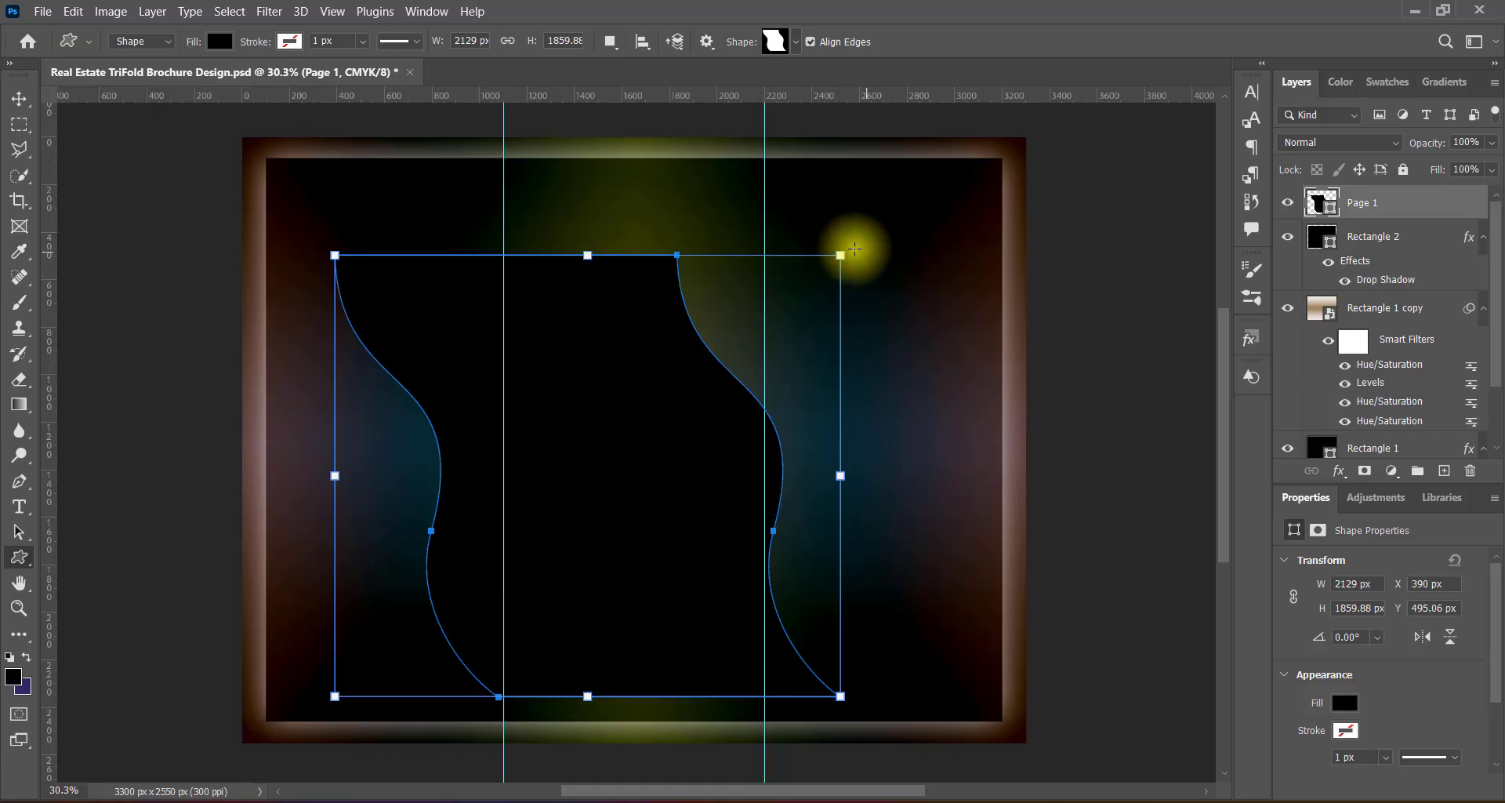
# Step: Rotate the wavy shape to about 91° and move its upper corner to where the second fold guide meets the inset panel's top edge
pyautogui.moveTo(854, 250); pyautogui.dragTo(649, 517)
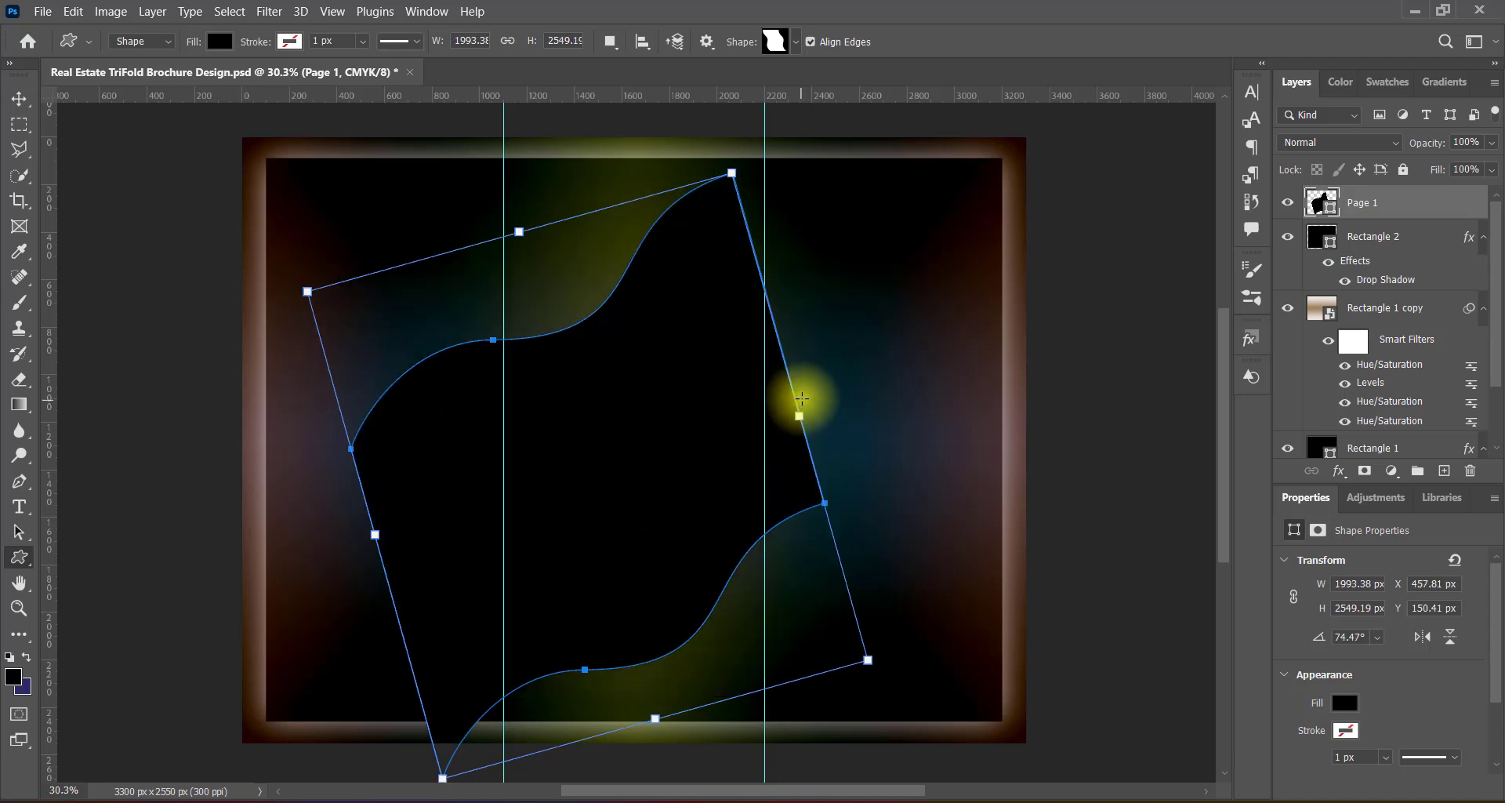
pyautogui.moveTo(720, 164); pyautogui.dragTo(807, 246)
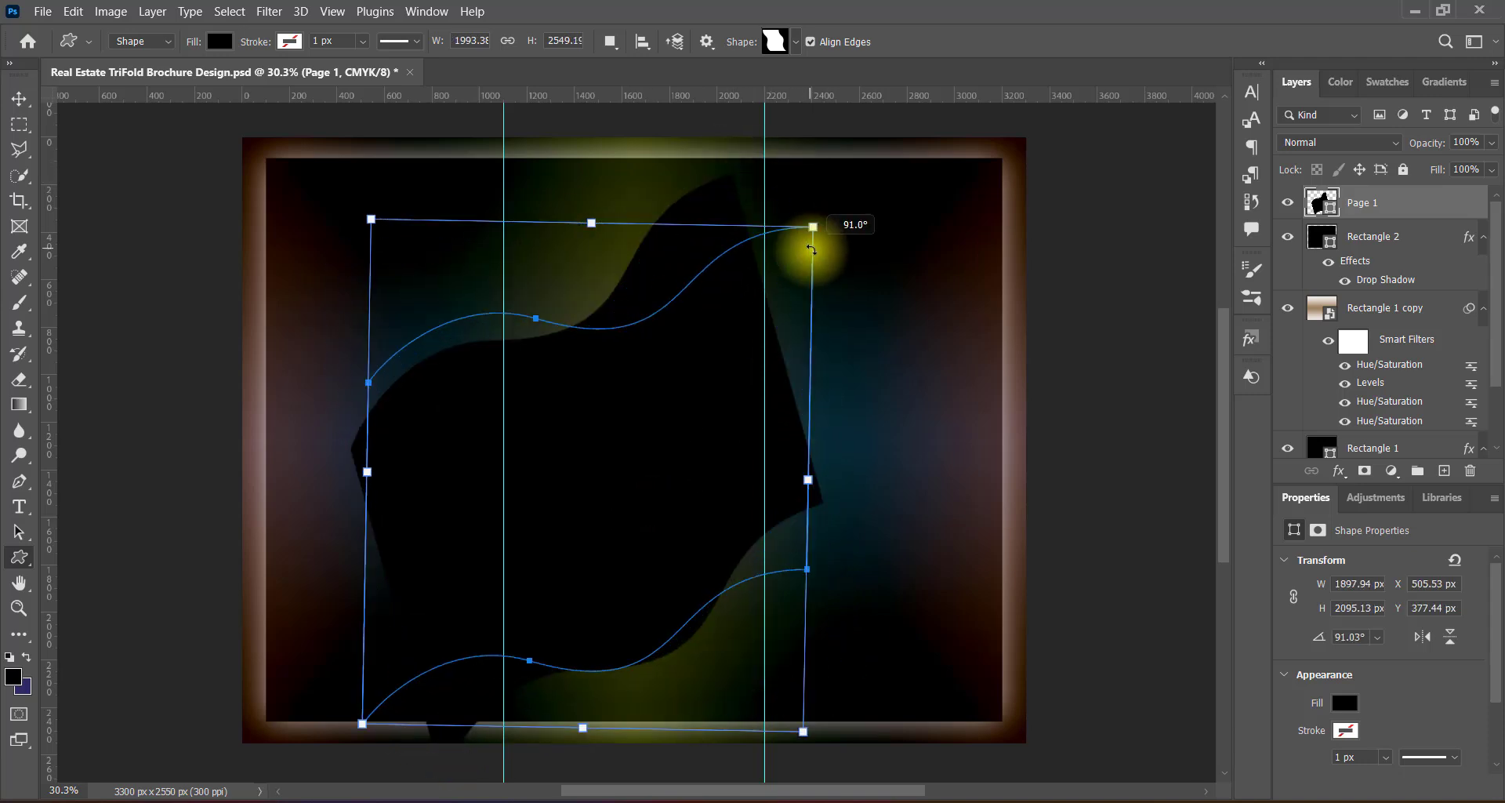
pyautogui.click(20, 98)
pyautogui.moveTo(681, 425); pyautogui.dragTo(633, 357)
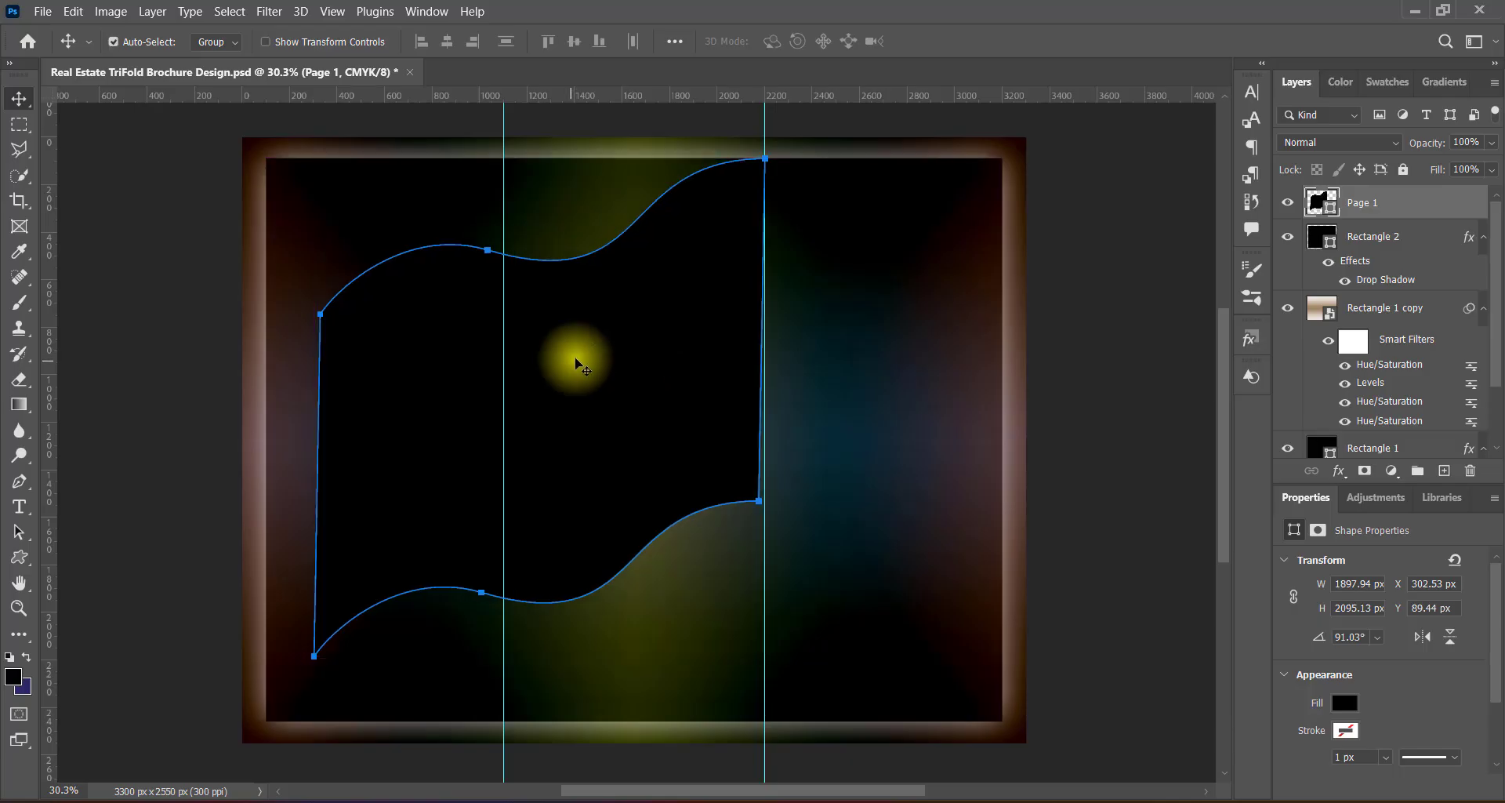
# Step: Straighten and scale the wavy shape to about 2100 by 2112 px, spanning the two left brochure panels from the inset's top edge
pyautogui.hotkey('ctrl', 't')
pyautogui.moveTo(783, 667)
pyautogui.mouseDown()
pyautogui.moveTo(799, 657)
pyautogui.moveTo(783, 664)
pyautogui.mouseUp()
pyautogui.moveTo(314, 408); pyautogui.dragTo(267, 408)
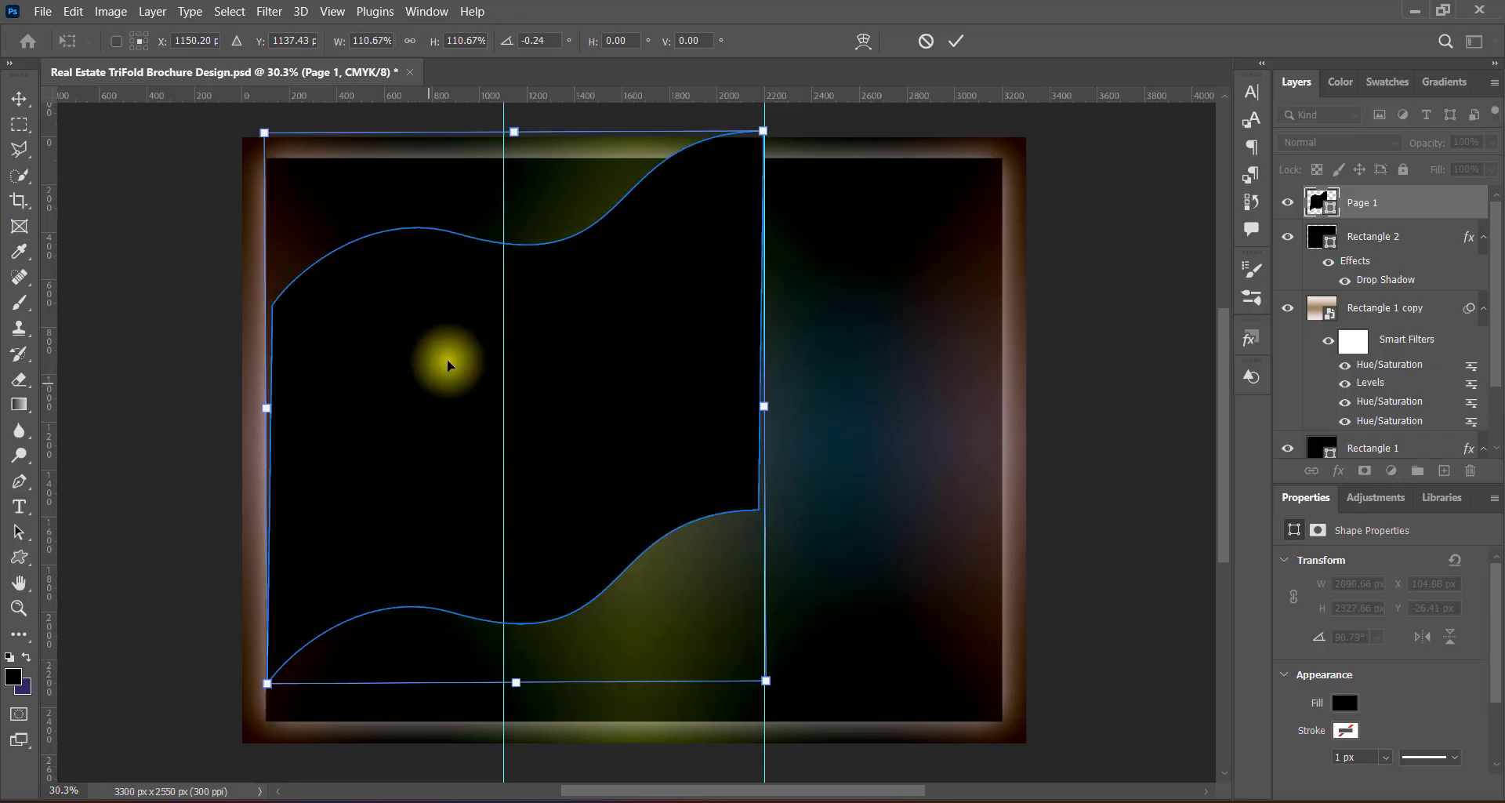
pyautogui.moveTo(449, 364)
pyautogui.mouseDown()
pyautogui.moveTo(598, 389)
pyautogui.moveTo(591, 261)
pyautogui.moveTo(595, 388)
pyautogui.mouseUp()
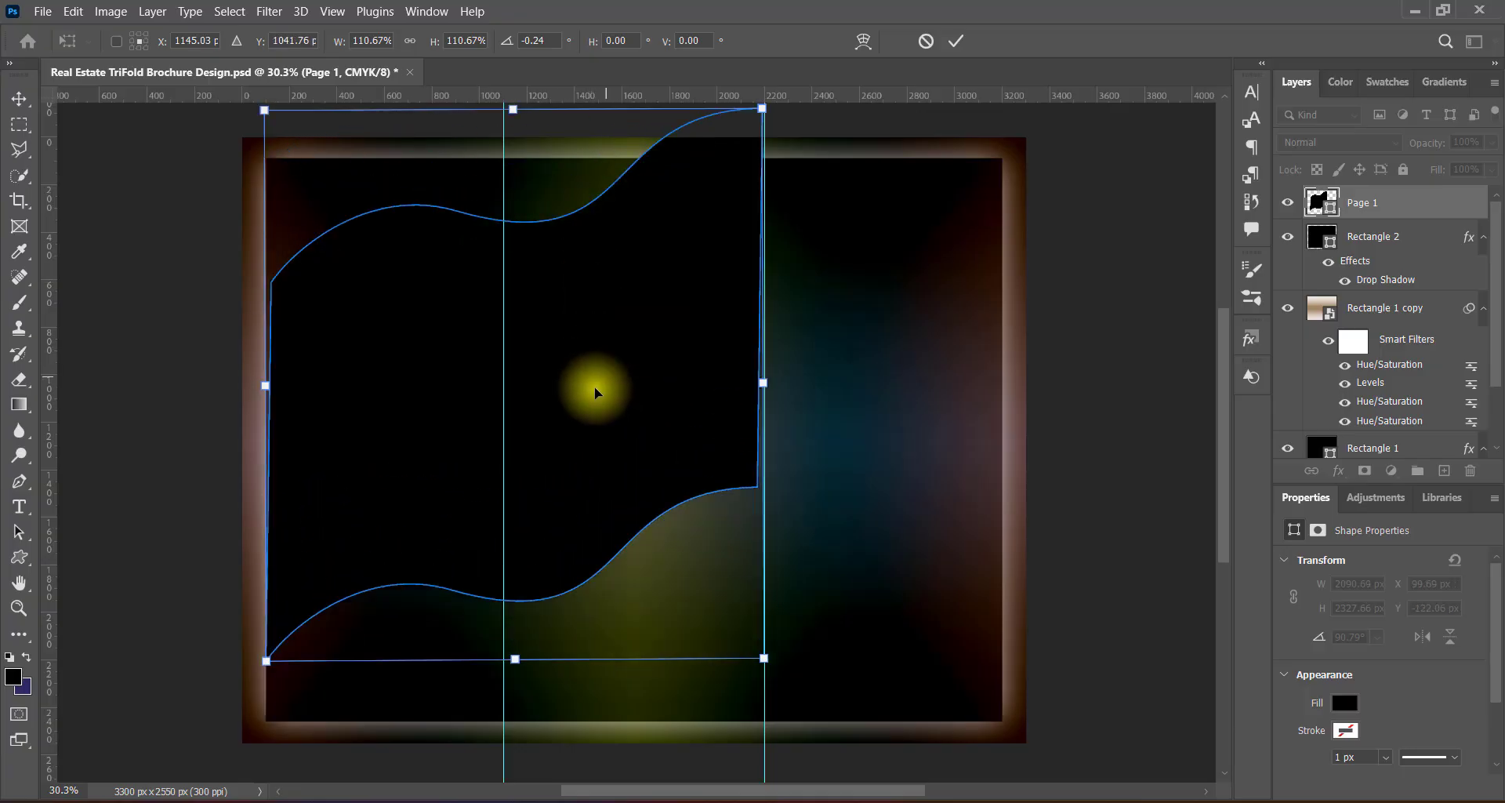
pyautogui.moveTo(512, 109); pyautogui.dragTo(515, 156)
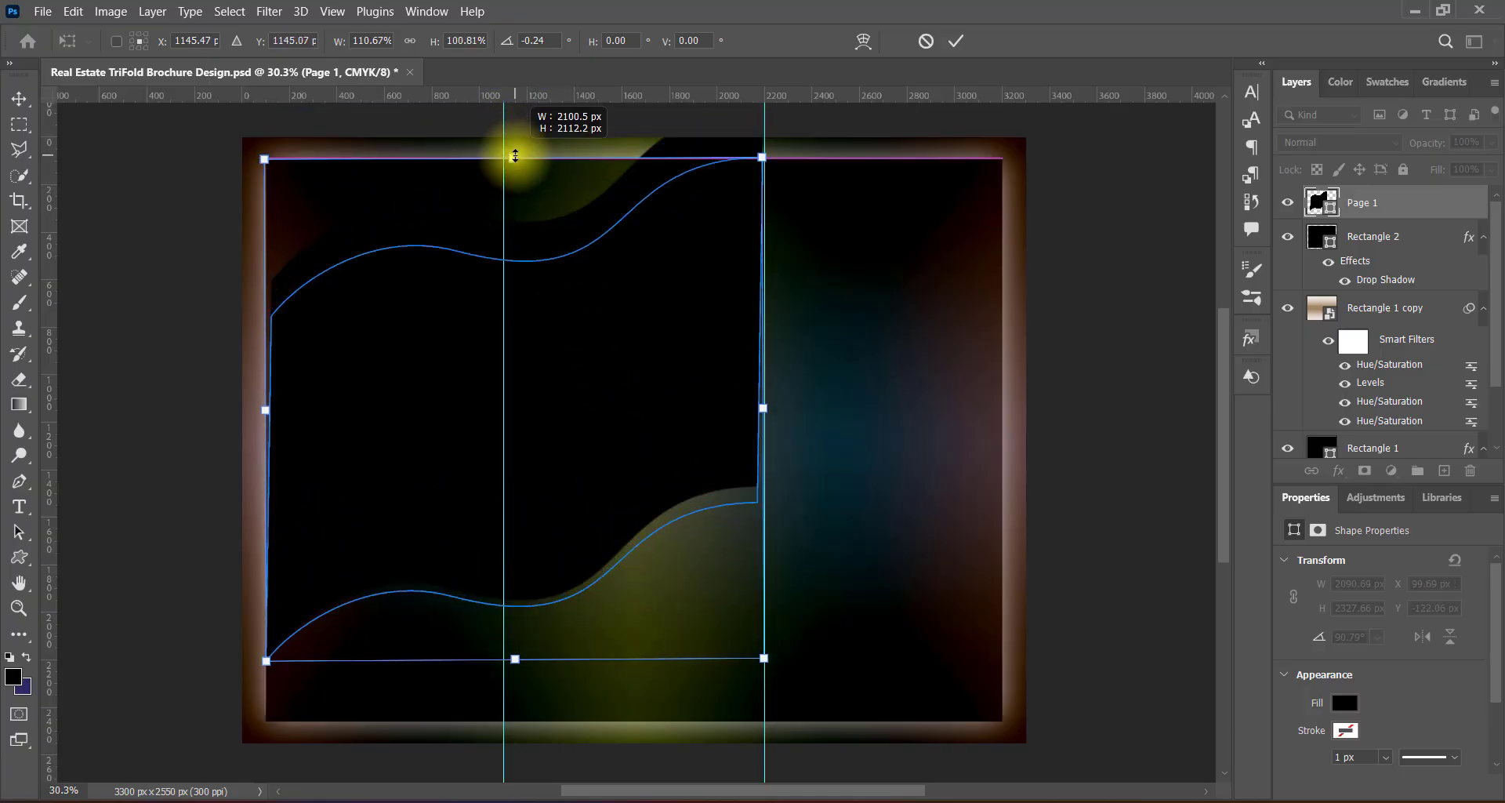
# Step: Distort the wavy shape's corners so its straight sides sit flush with the inset's left edge and the second fold guide
pyautogui.rightClick(303, 384)
pyautogui.click(356, 423)
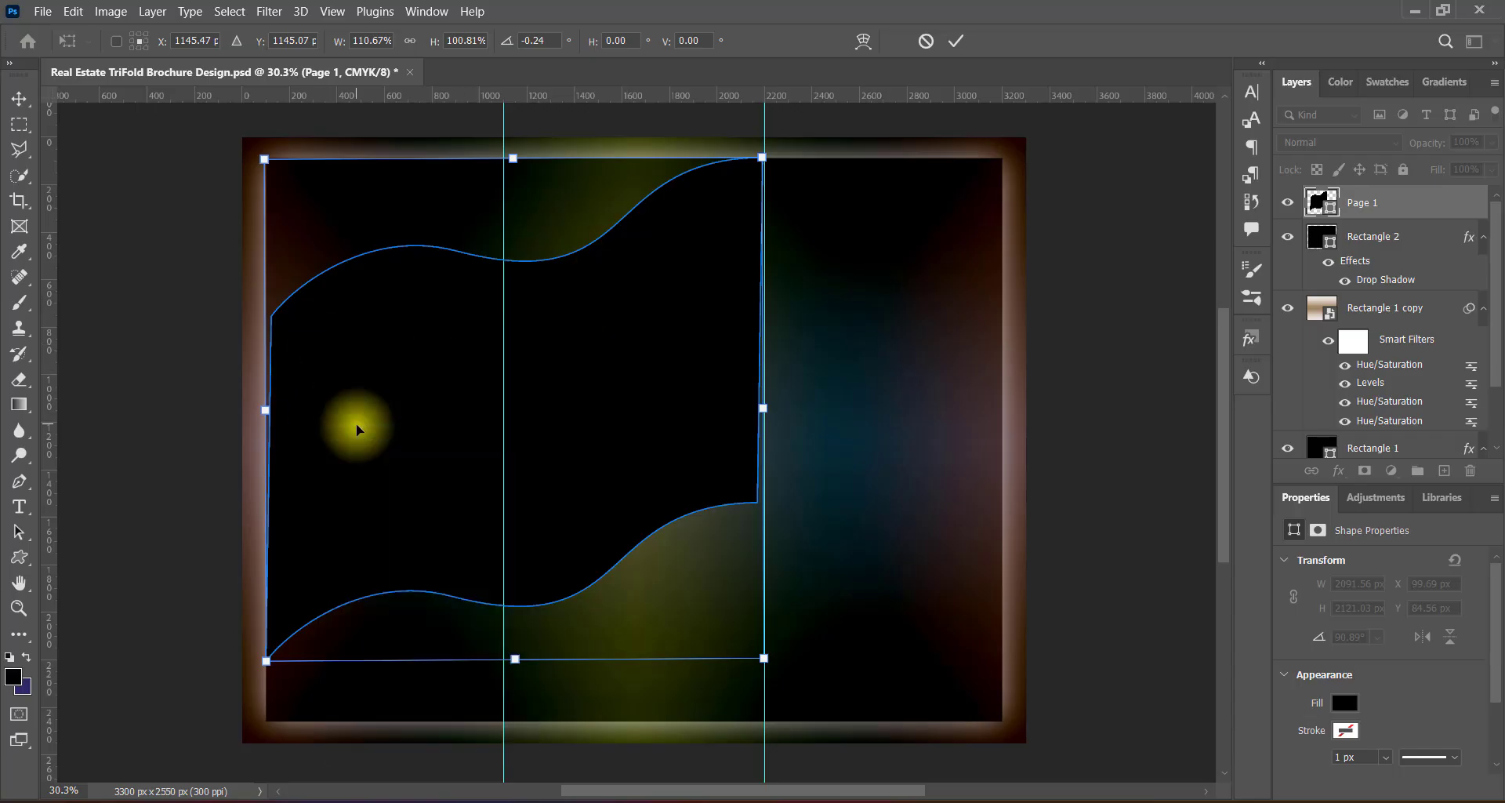
pyautogui.moveTo(260, 158); pyautogui.dragTo(256, 157)
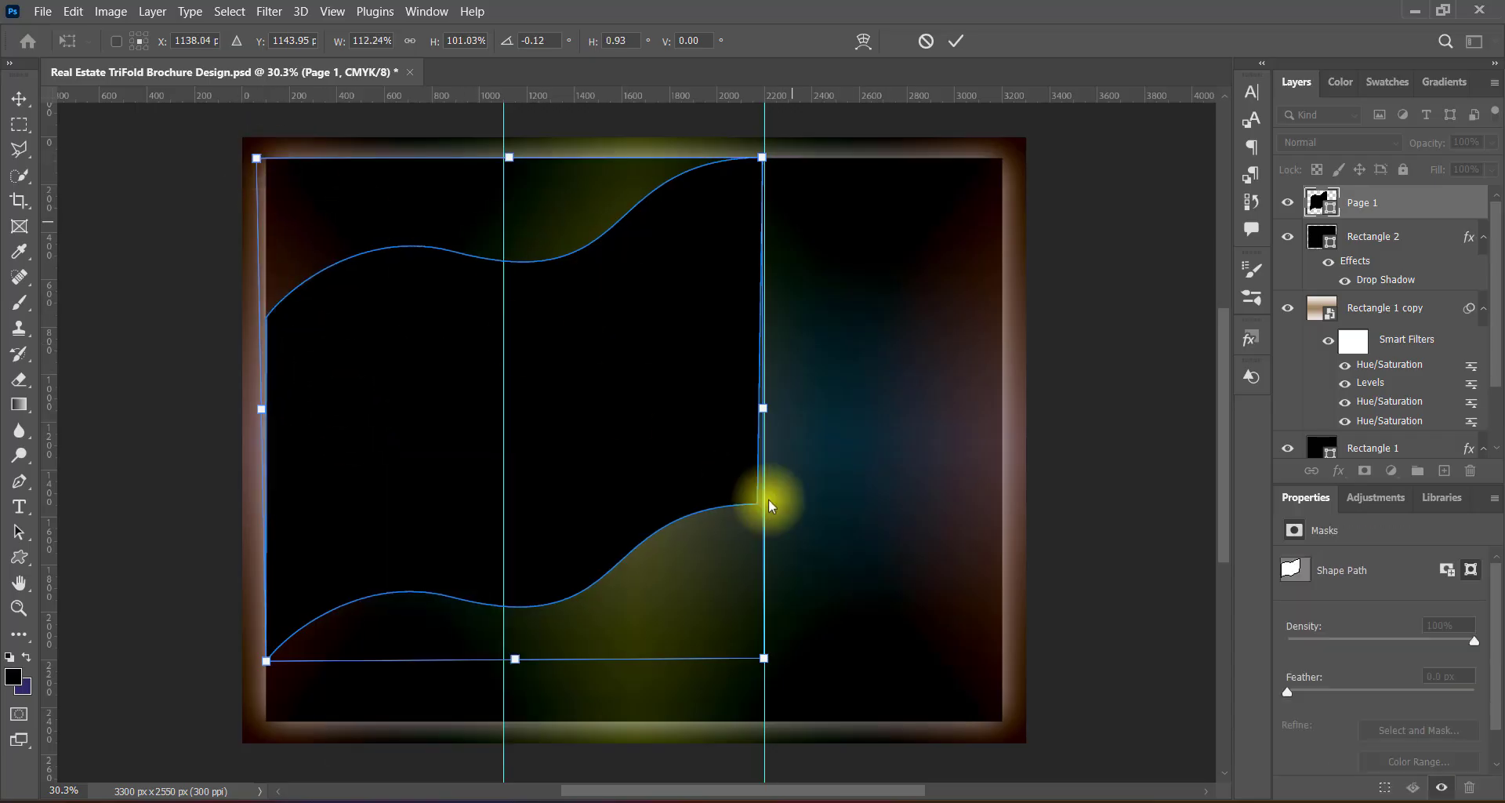
pyautogui.moveTo(765, 657); pyautogui.dragTo(775, 664)
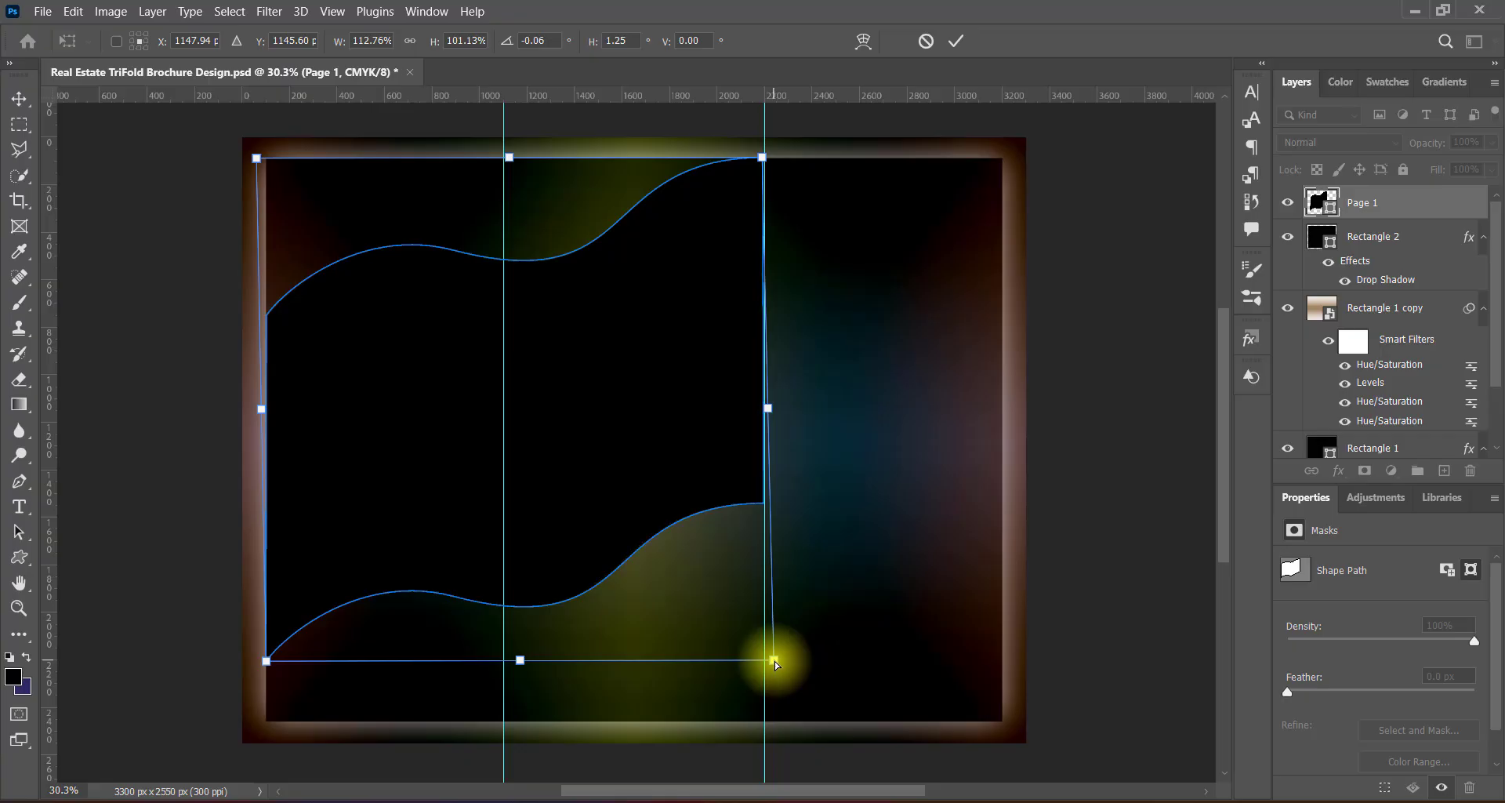
pyautogui.moveTo(265, 665); pyautogui.dragTo(271, 661)
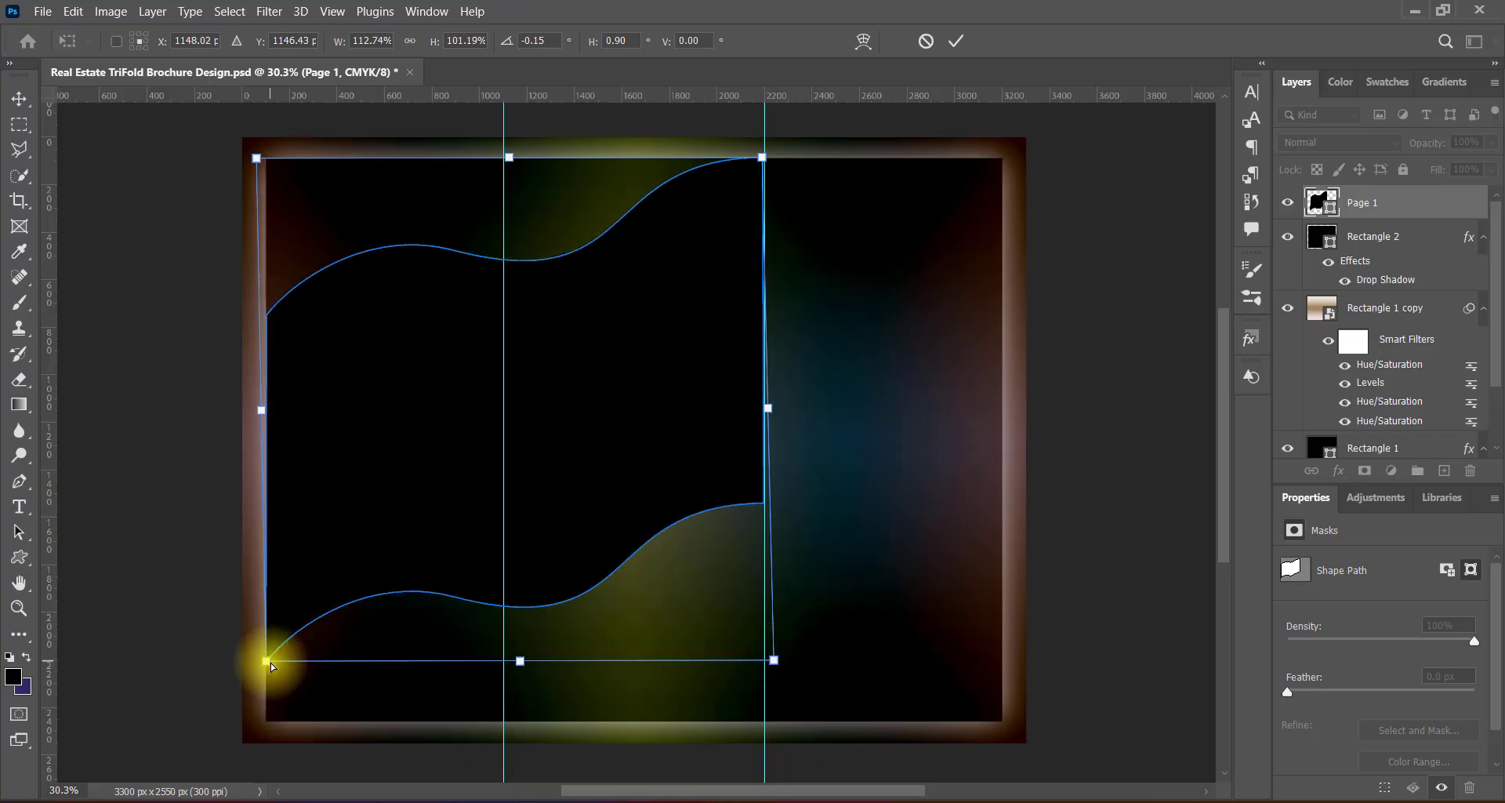
pyautogui.click(729, 196)
pyautogui.moveTo(762, 158); pyautogui.dragTo(769, 156)
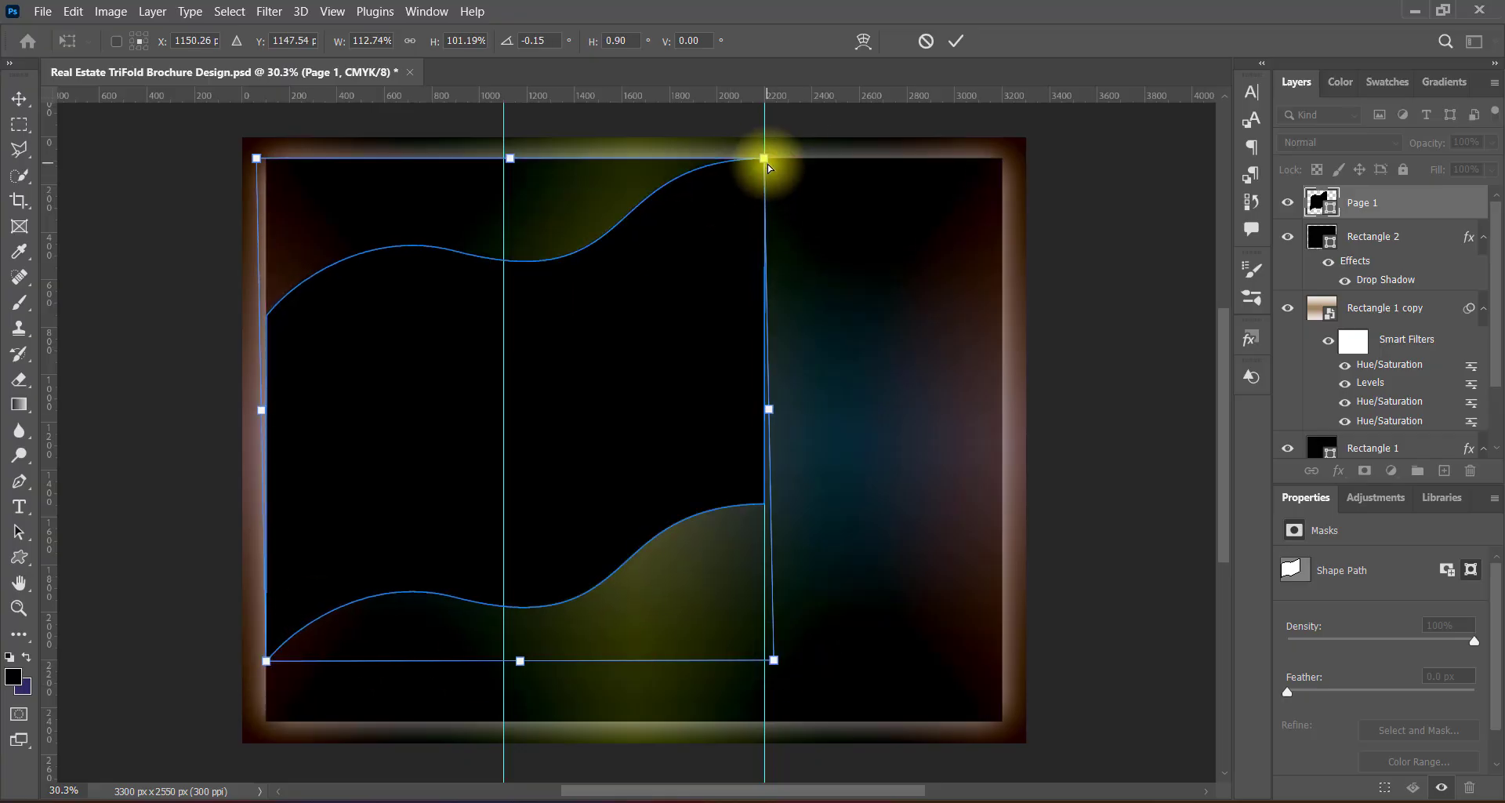
pyautogui.click(956, 41)
pyautogui.click(729, 322)
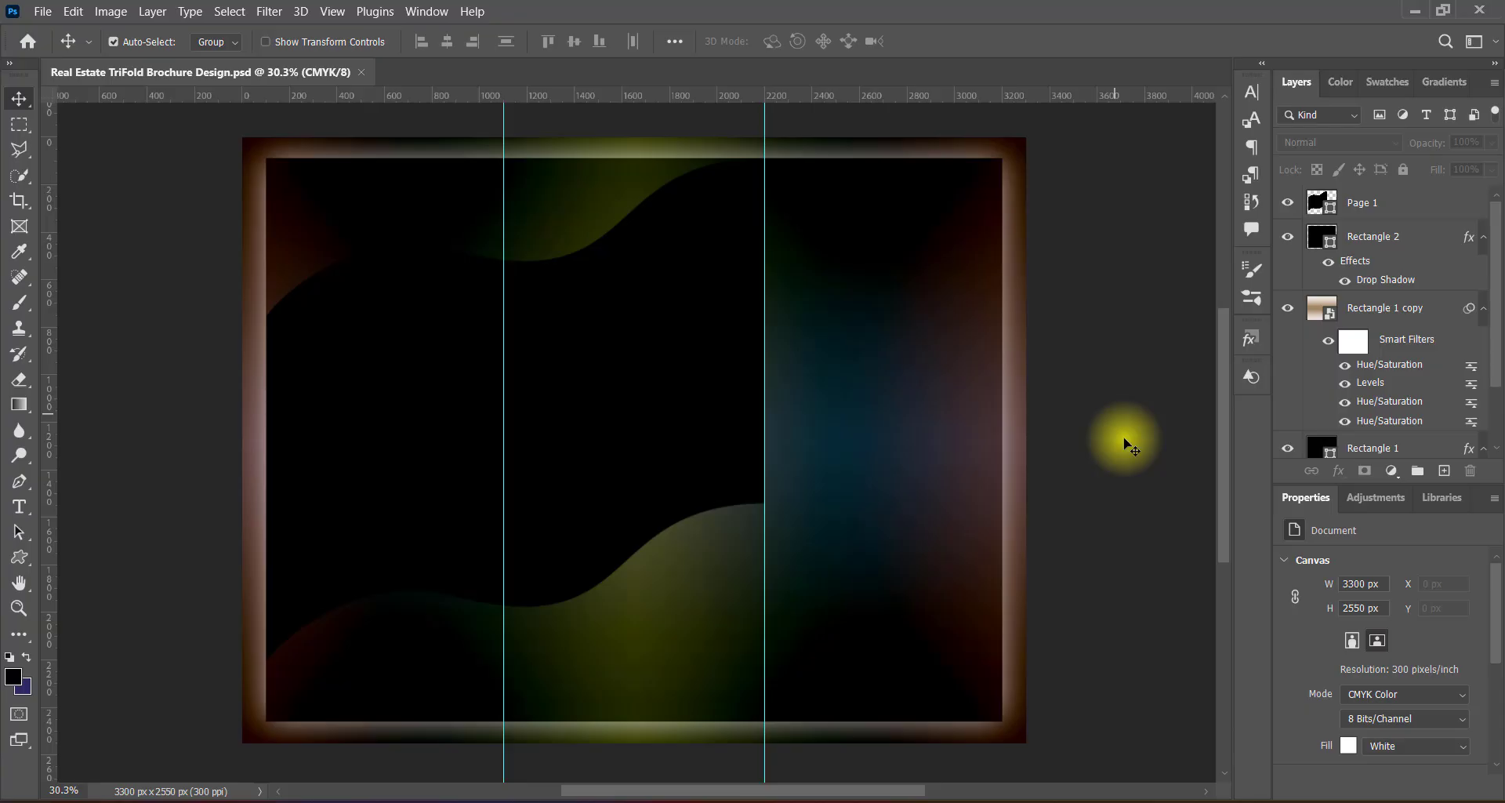
# Step: Reduce the wavy shape's height by raising its lower edge while keeping its top aligned with the inset panel
pyautogui.click(577, 368)
pyautogui.hotkey('ctrl', 't')
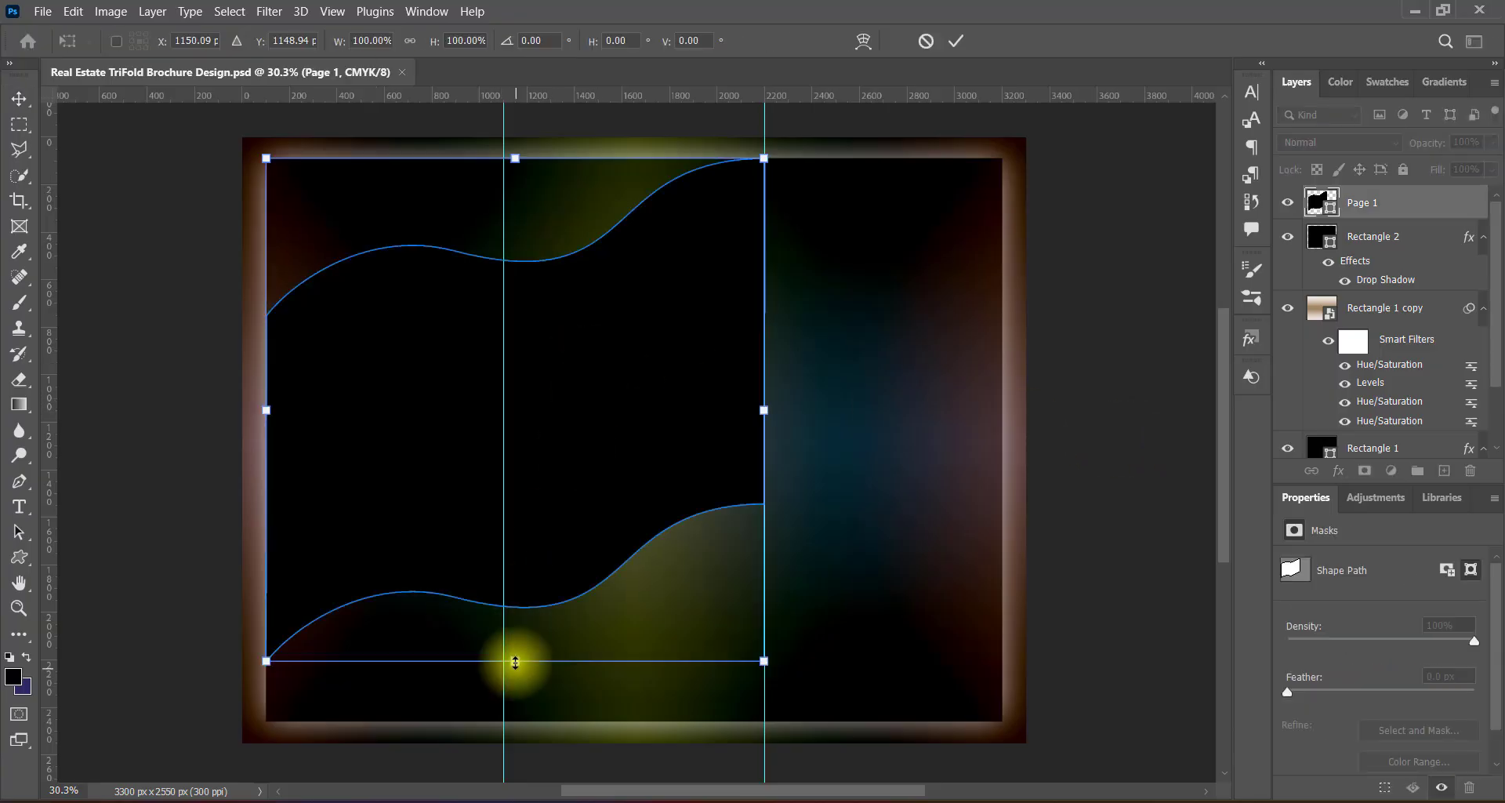
pyautogui.moveTo(515, 661); pyautogui.dragTo(516, 560)
pyautogui.press('Return')
pyautogui.click(1070, 501)
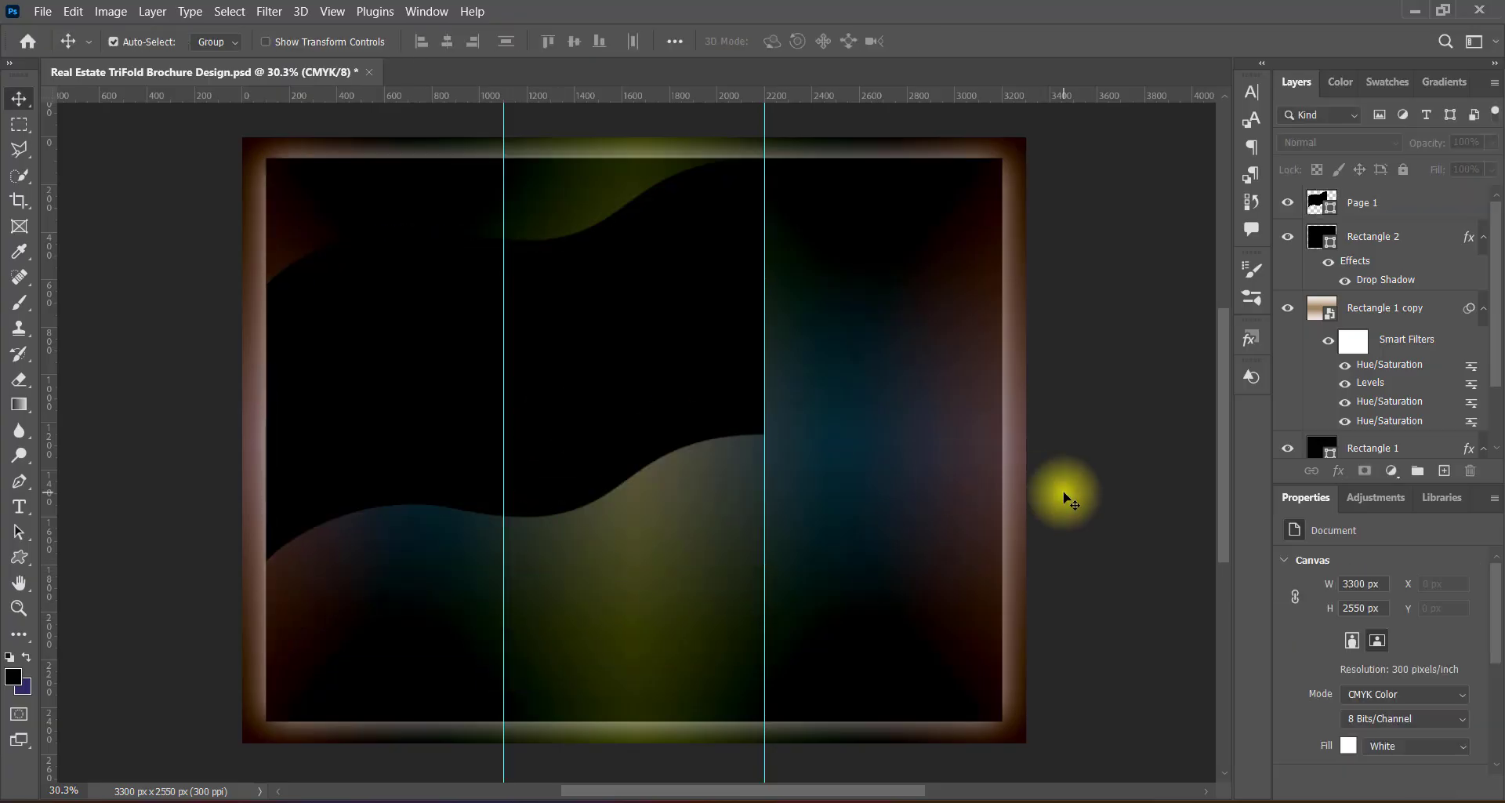
# Step: Duplicate the wavy shape toward the page's lower right and flip the copy both vertically and horizontally
pyautogui.click(608, 399)
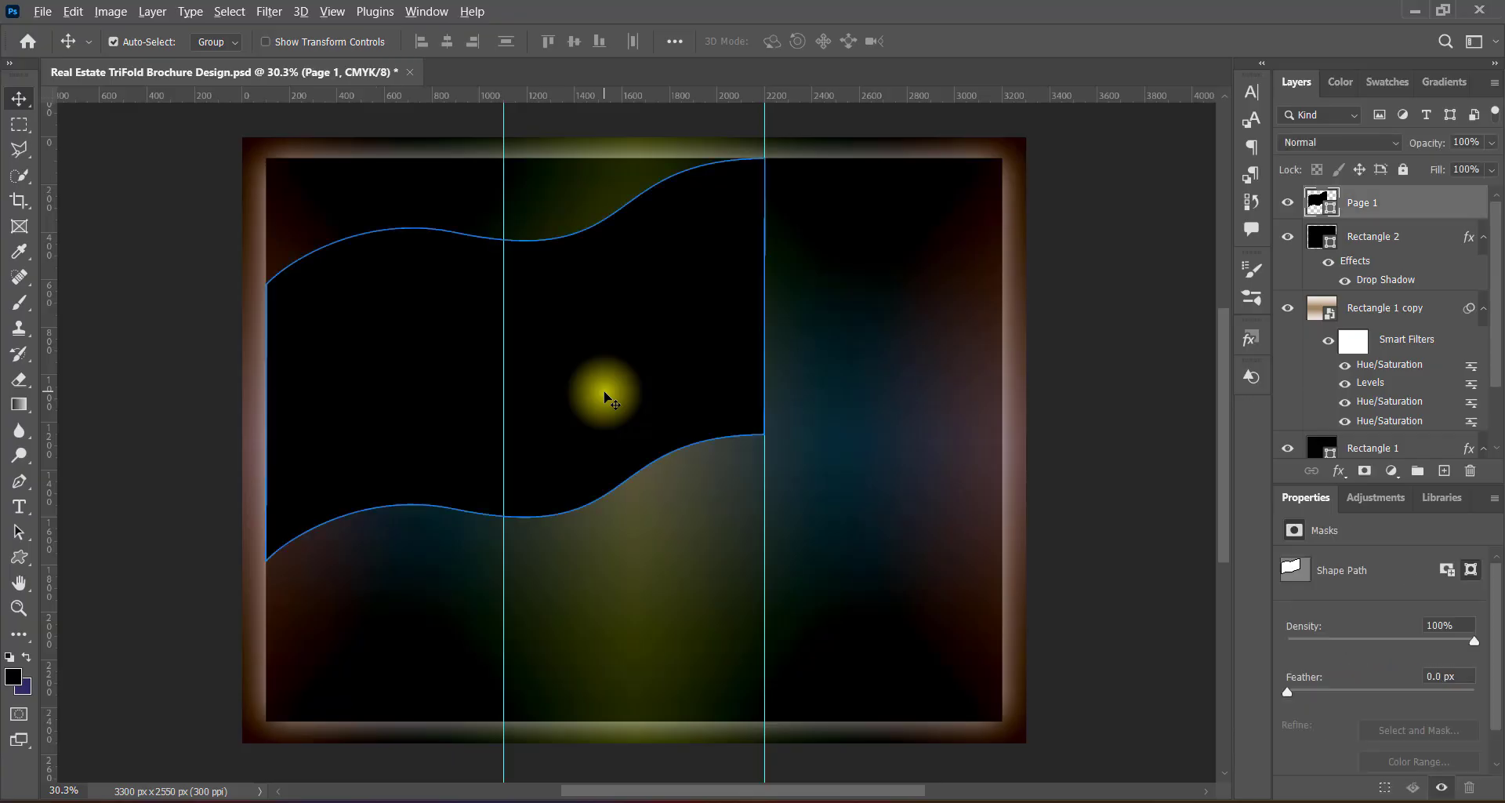
pyautogui.moveTo(608, 399); pyautogui.dragTo(930, 596)
pyautogui.hotkey('ctrl', 't')
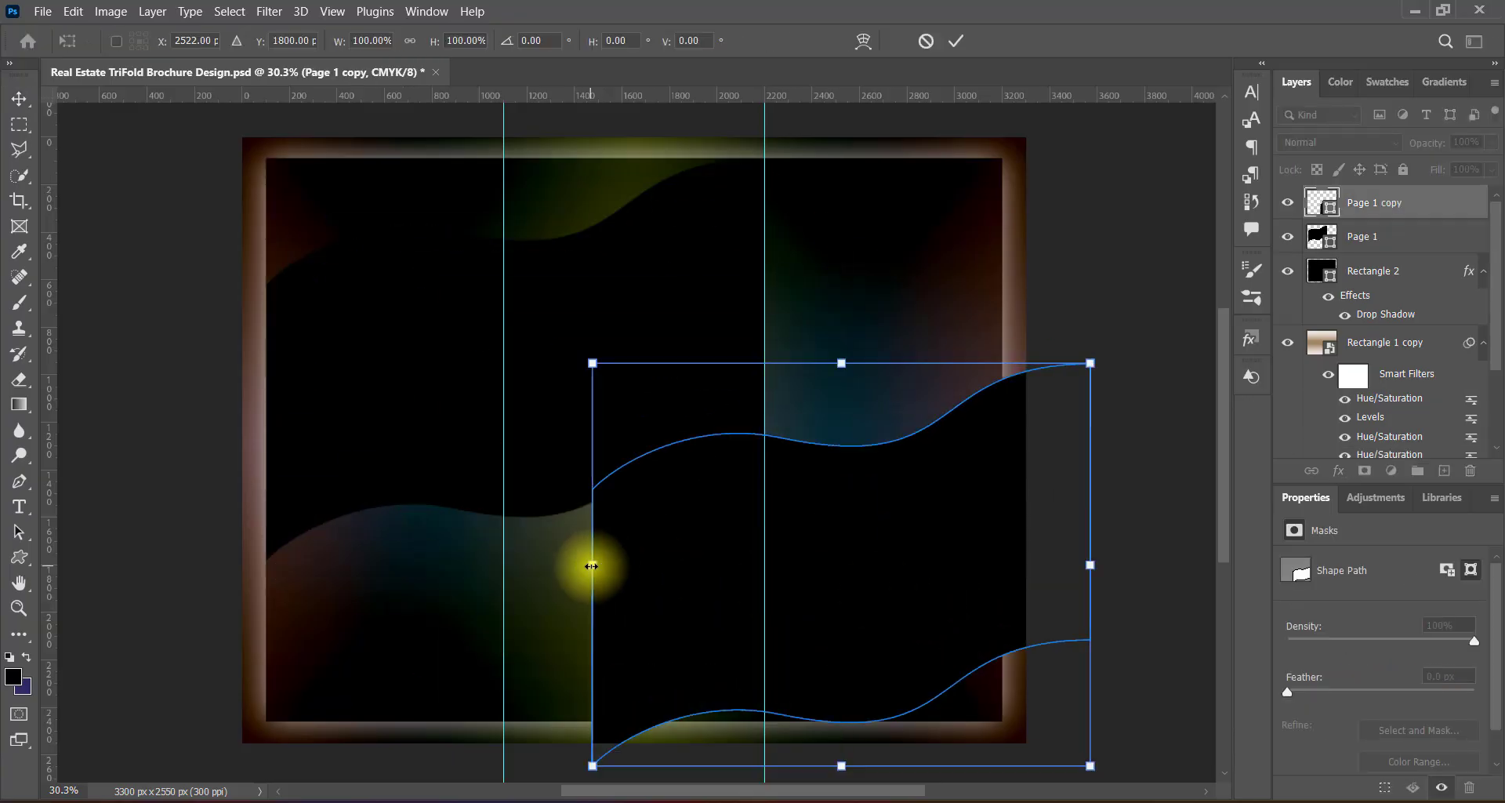
pyautogui.moveTo(592, 564); pyautogui.dragTo(764, 565)
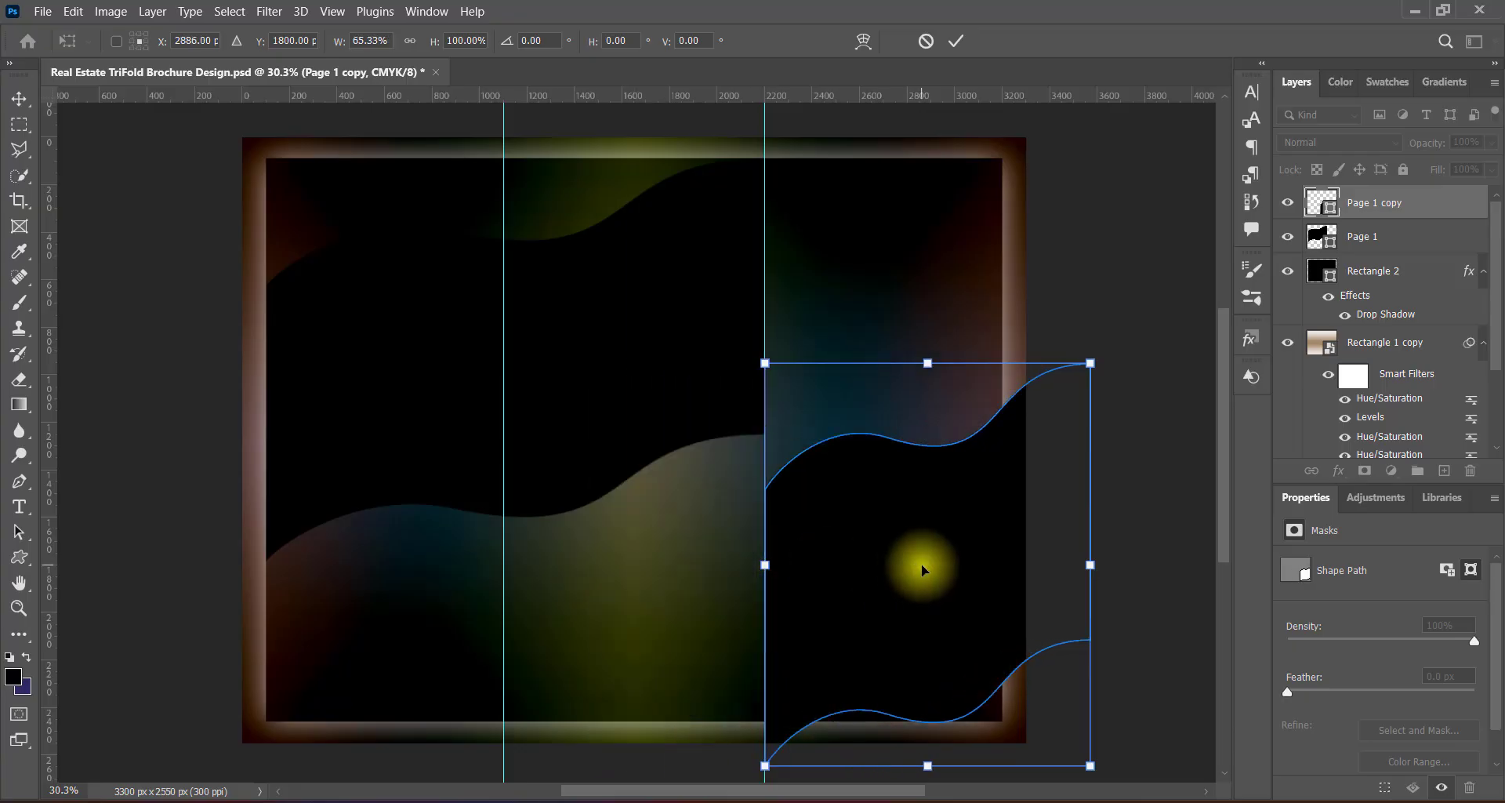
pyautogui.rightClick(921, 563)
pyautogui.click(947, 553)
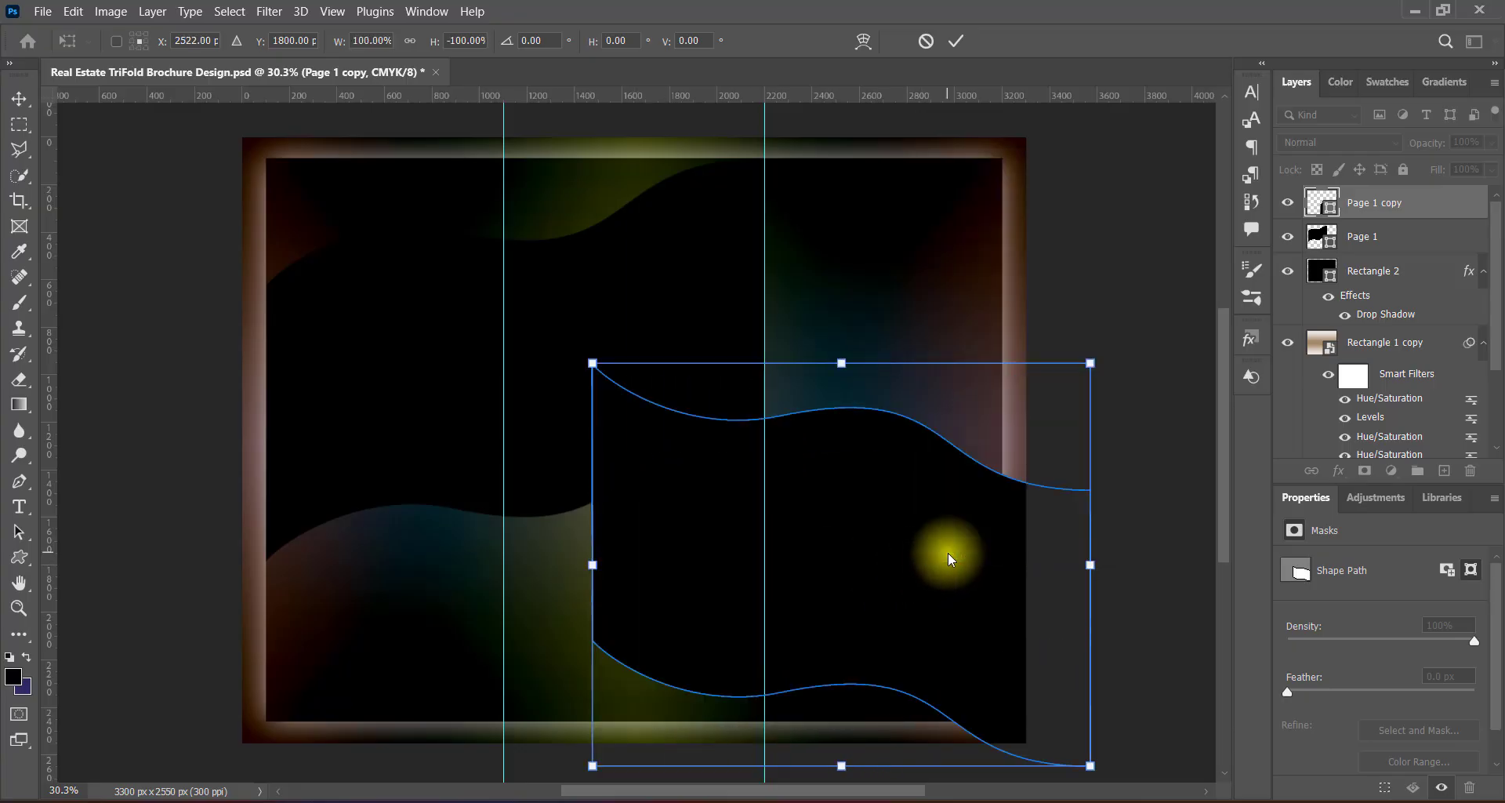
pyautogui.rightClick(879, 563)
pyautogui.click(909, 537)
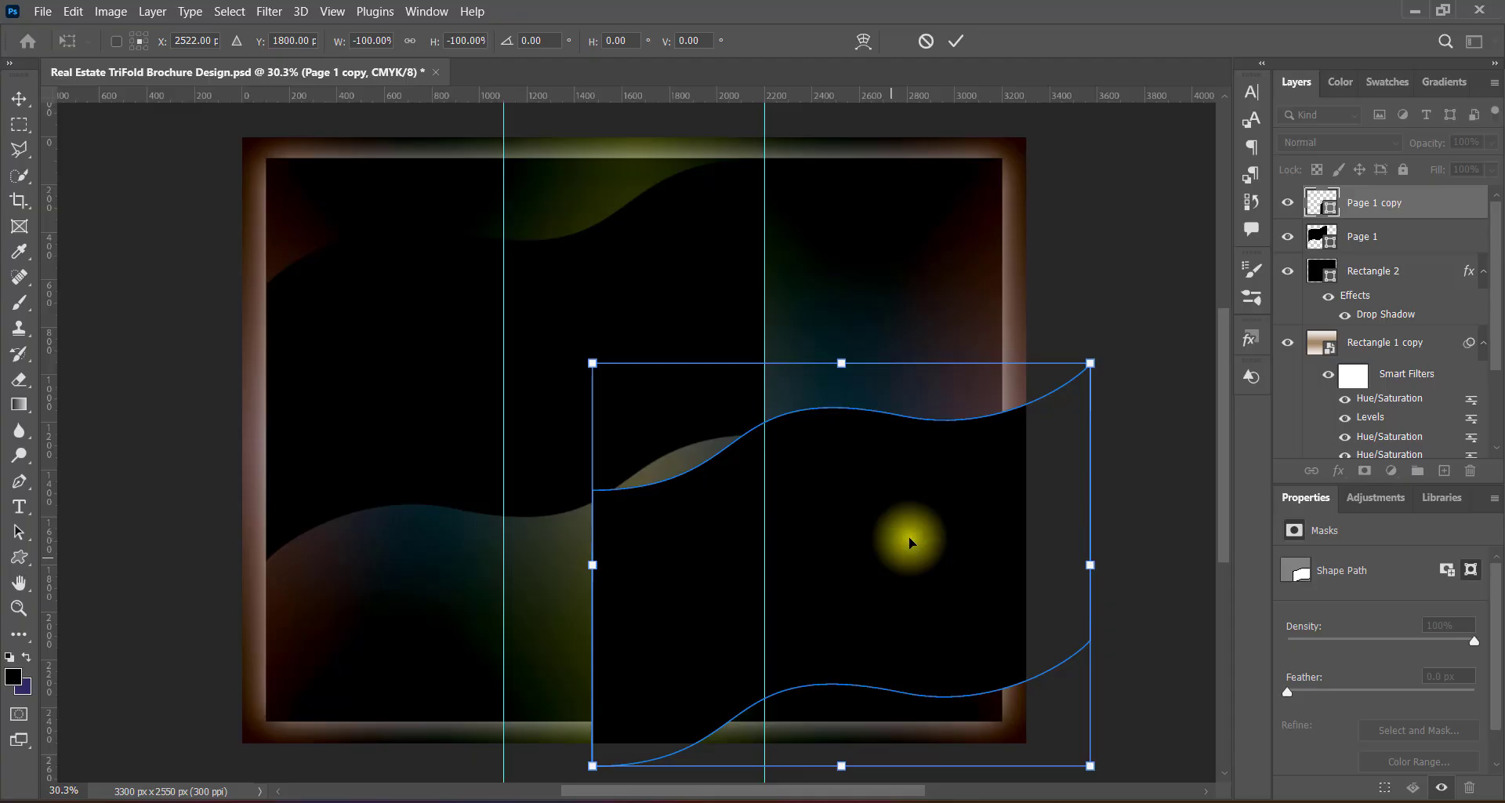
# Step: Resize the flipped copy to fill the right panel's width and reduce its height, with its lower edge on the inset's bottom edge
pyautogui.moveTo(593, 564); pyautogui.dragTo(764, 564)
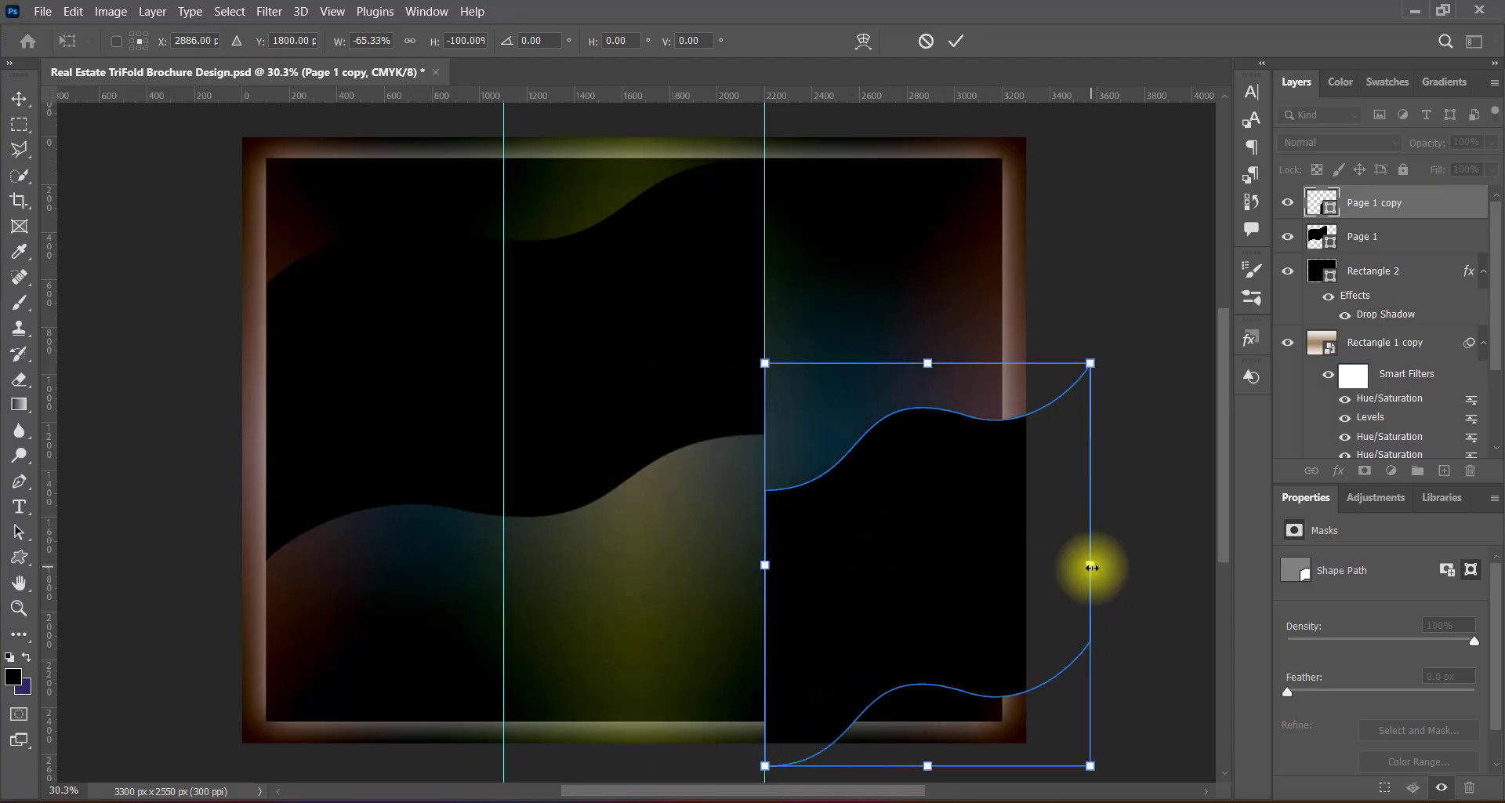
pyautogui.moveTo(1091, 567); pyautogui.dragTo(1001, 567)
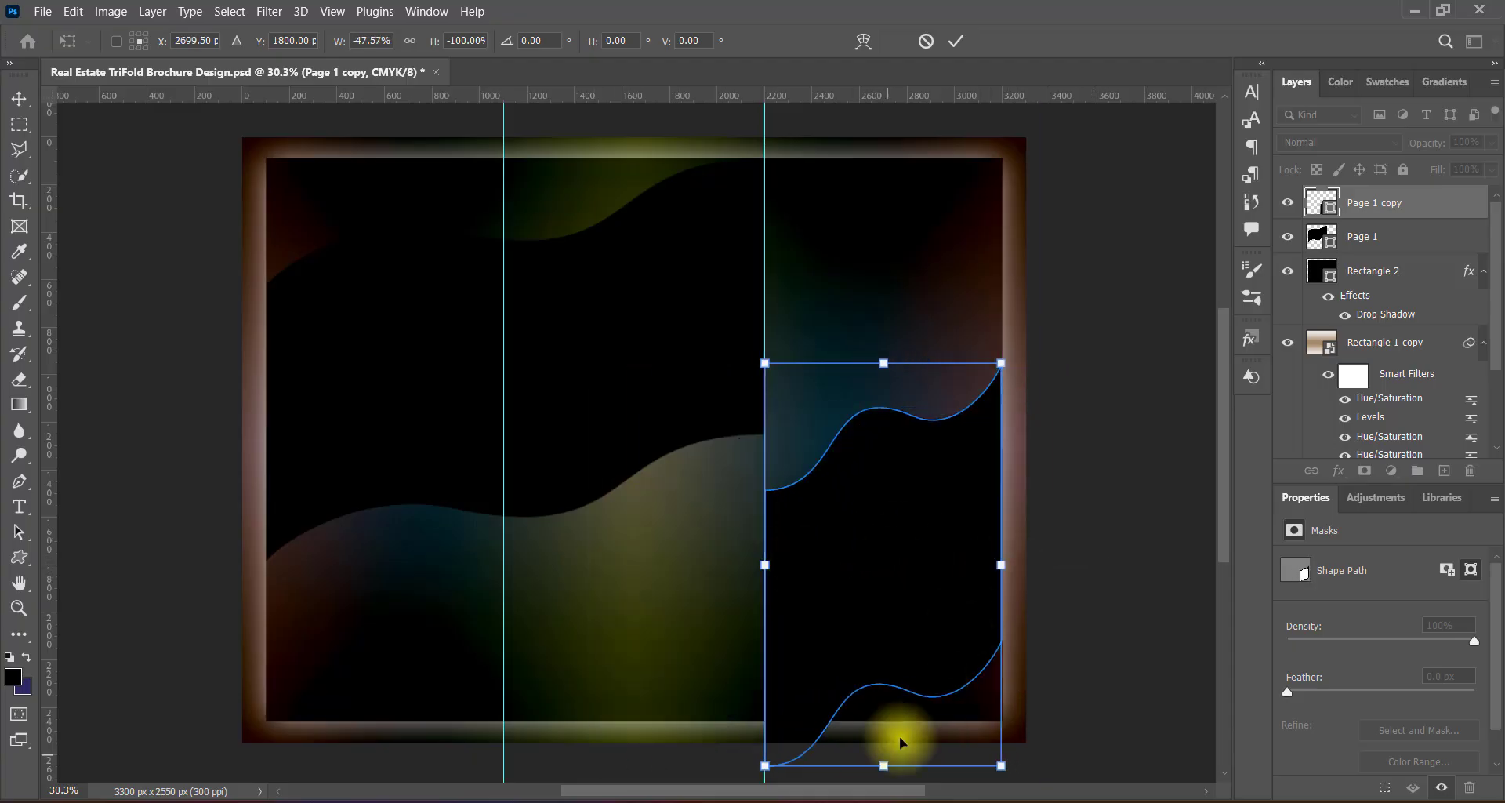
pyautogui.moveTo(883, 765); pyautogui.dragTo(884, 720)
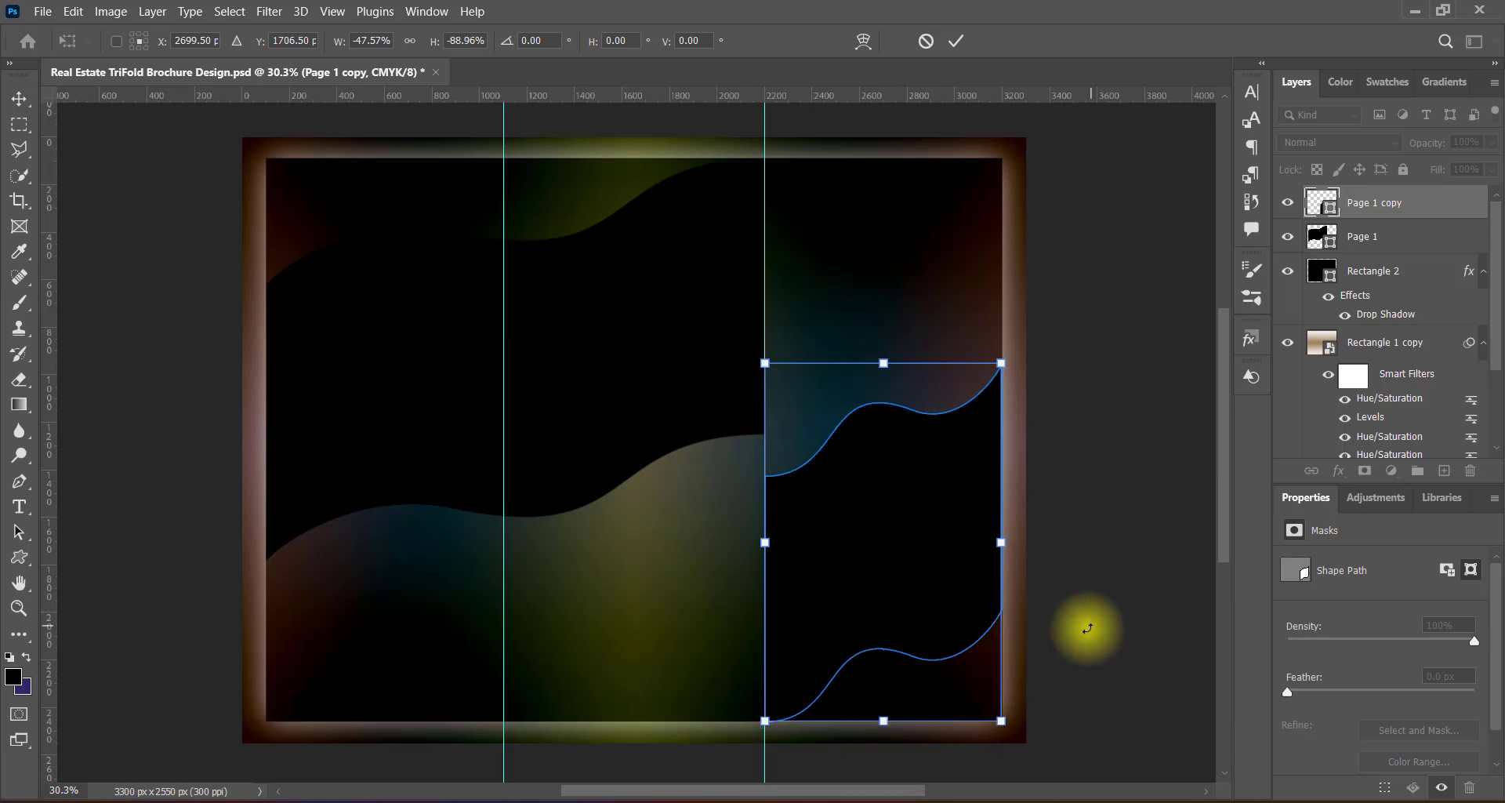
pyautogui.moveTo(883, 363); pyautogui.dragTo(883, 466)
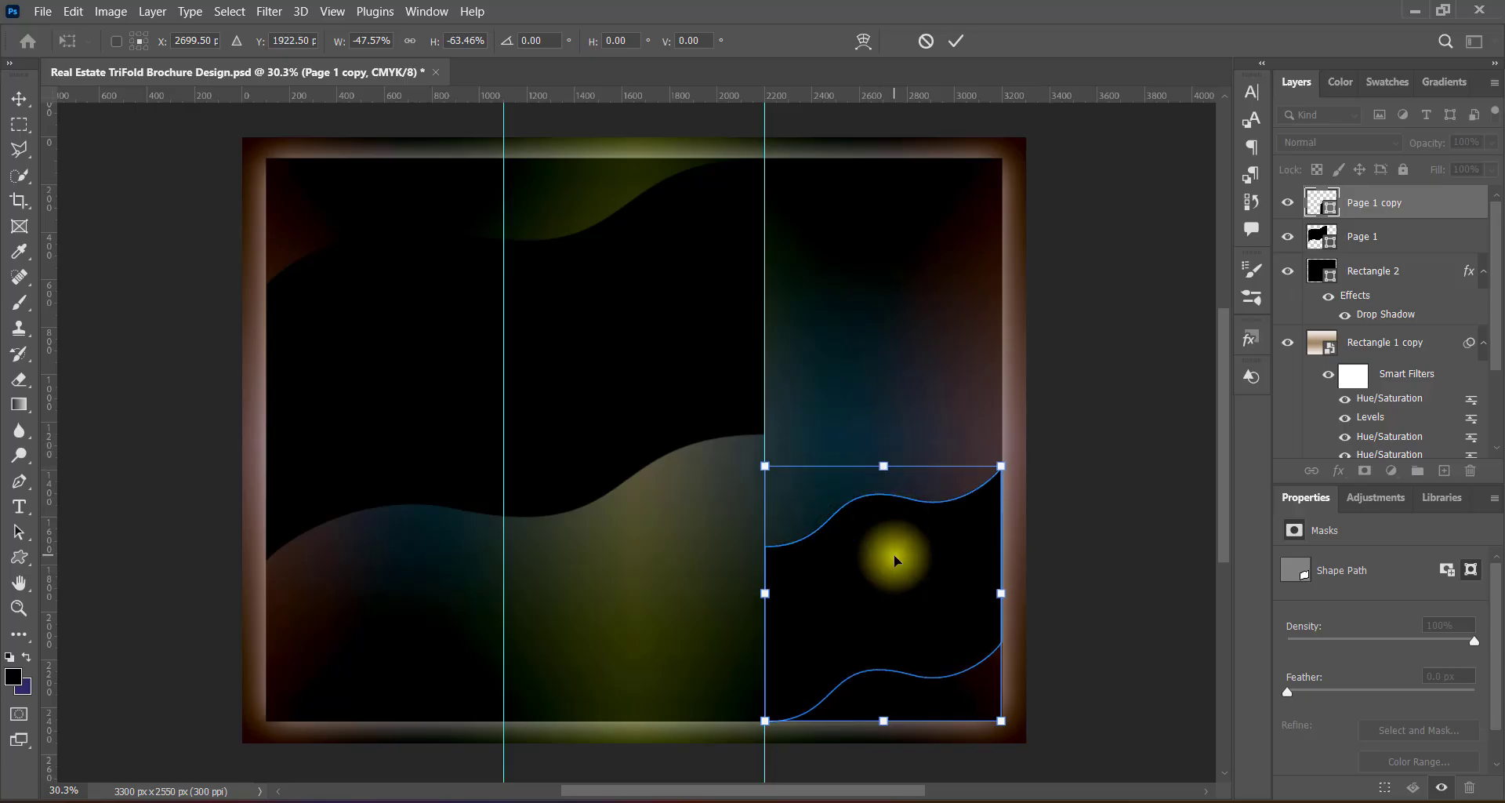
pyautogui.press('Return')
pyautogui.click(1079, 637)
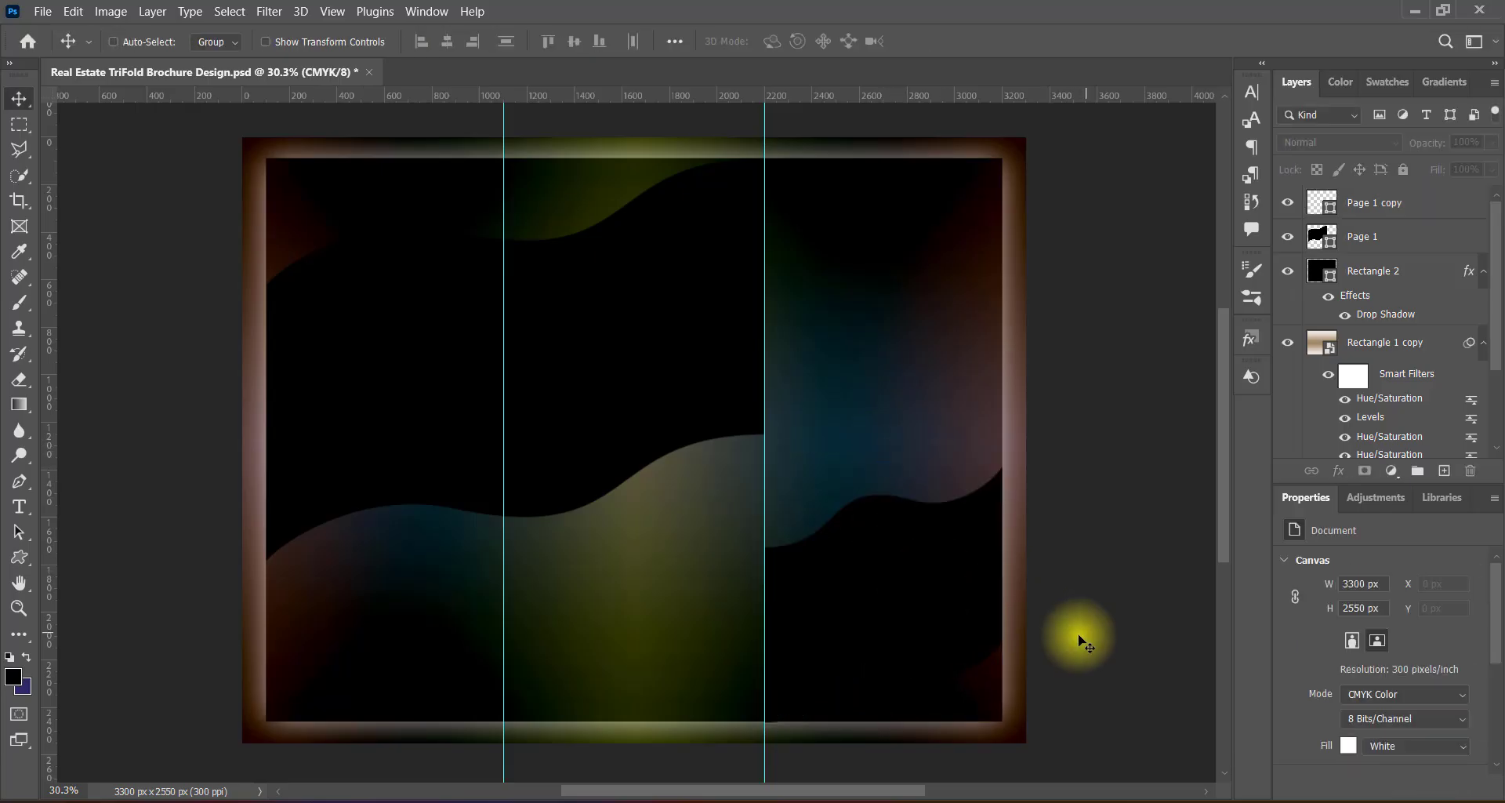
# Step: Save the document and add a new empty layer above the Page 1 copy layer
pyautogui.hotkey('ctrl', 's')
pyautogui.click(1444, 470)
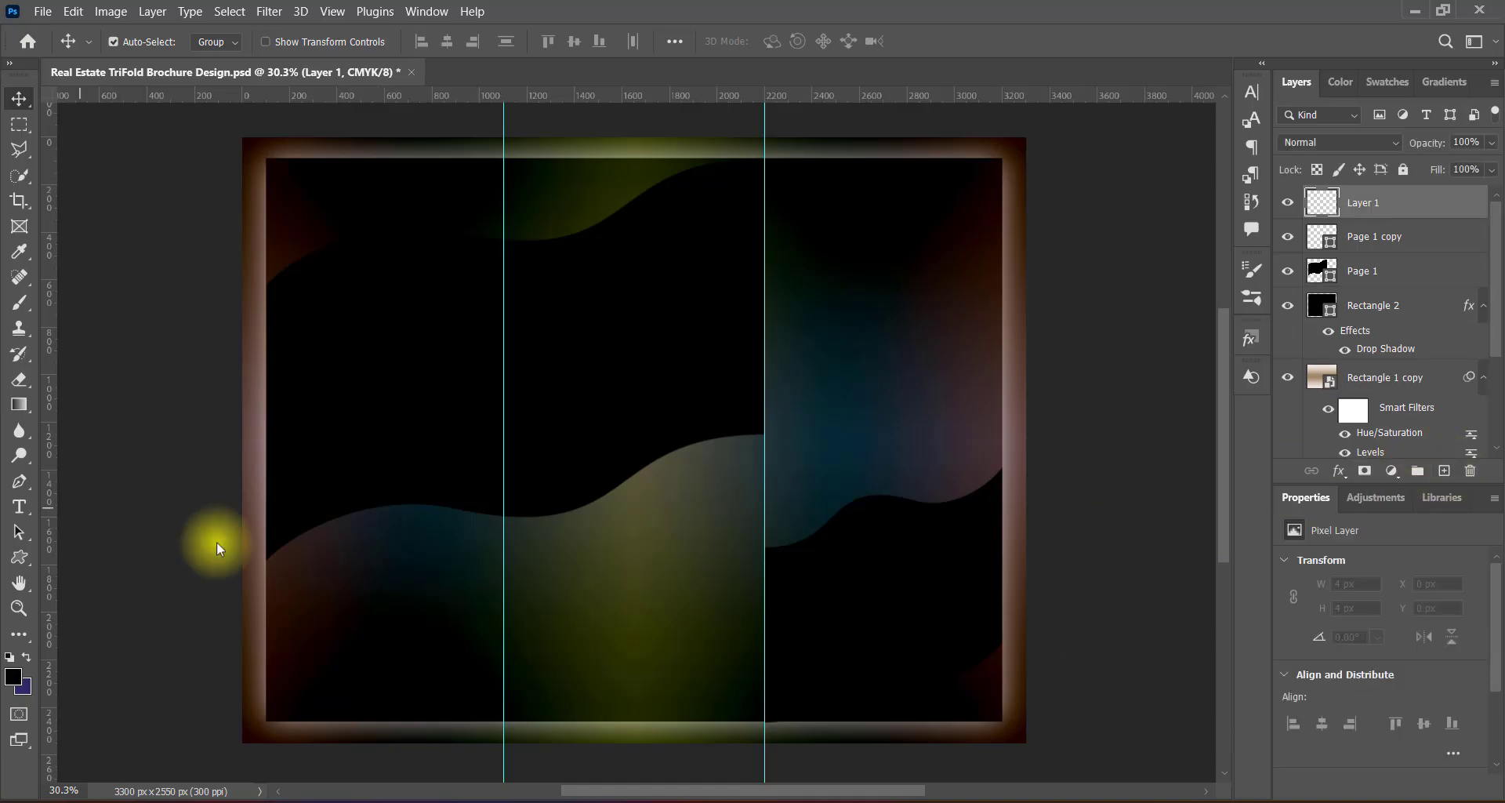
# Step: Draw a black circle about 855 px in diameter over the right panel and position it just beyond the second fold guide
pyautogui.rightClick(19, 556)
pyautogui.click(71, 566)
pyautogui.moveTo(821, 324); pyautogui.dragTo(1024, 527)
pyautogui.click(19, 98)
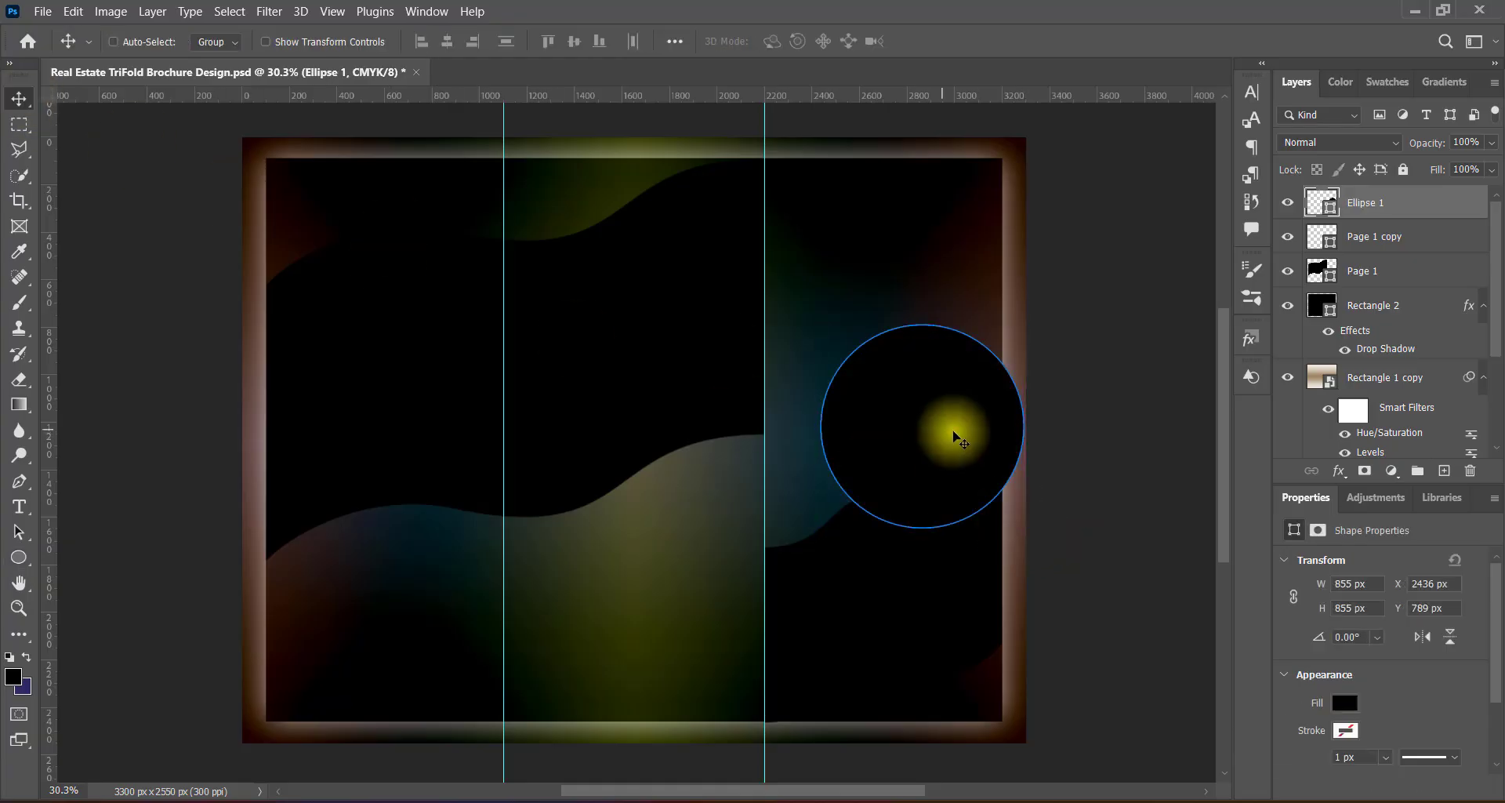
pyautogui.moveTo(953, 432); pyautogui.dragTo(914, 433)
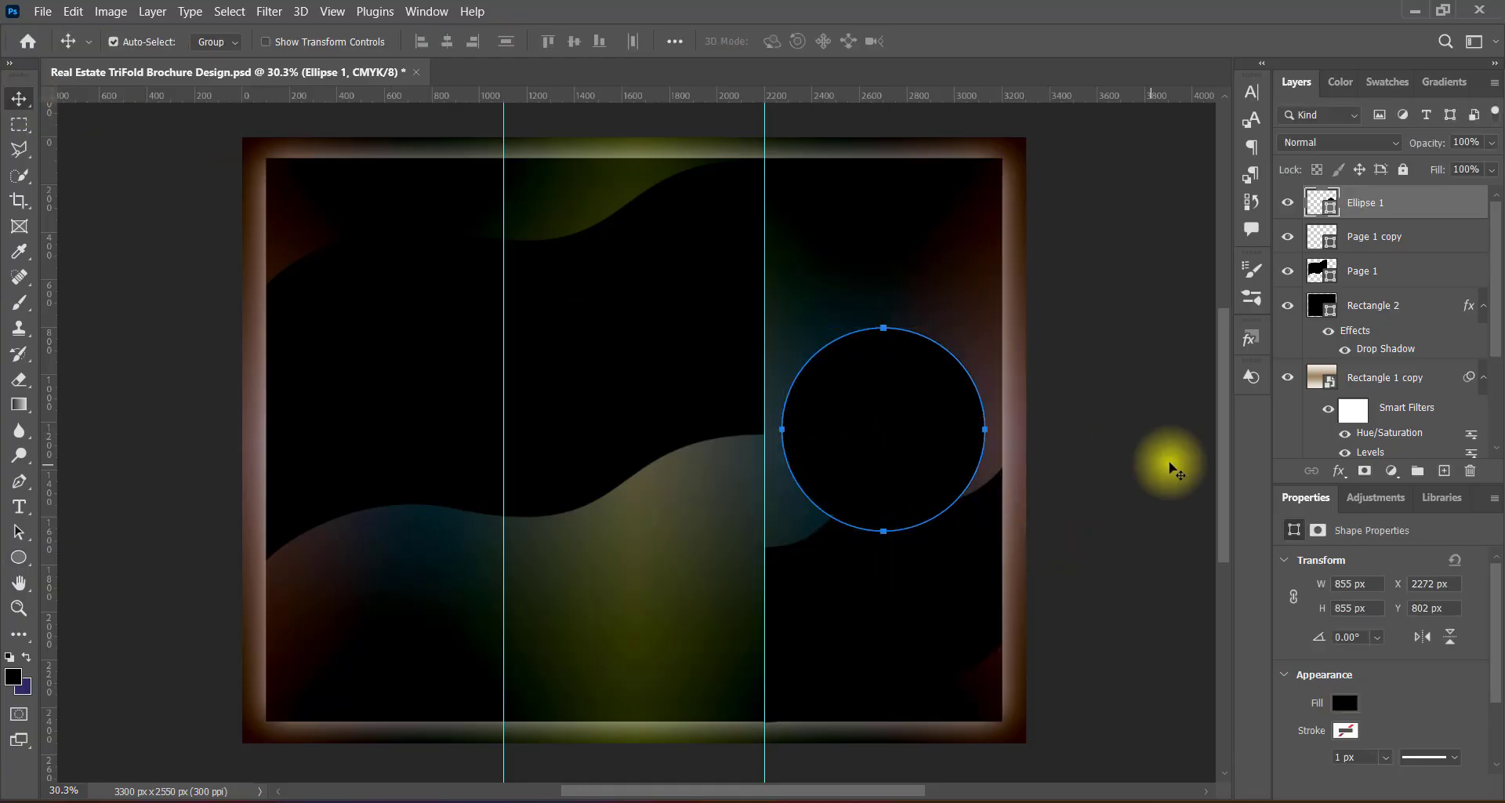
# Step: Scale the circle down proportionally to about 799 px in diameter, keeping its lower edge in place
pyautogui.hotkey('ctrl', 't')
pyautogui.moveTo(883, 327); pyautogui.dragTo(895, 423)
pyautogui.press('Return')
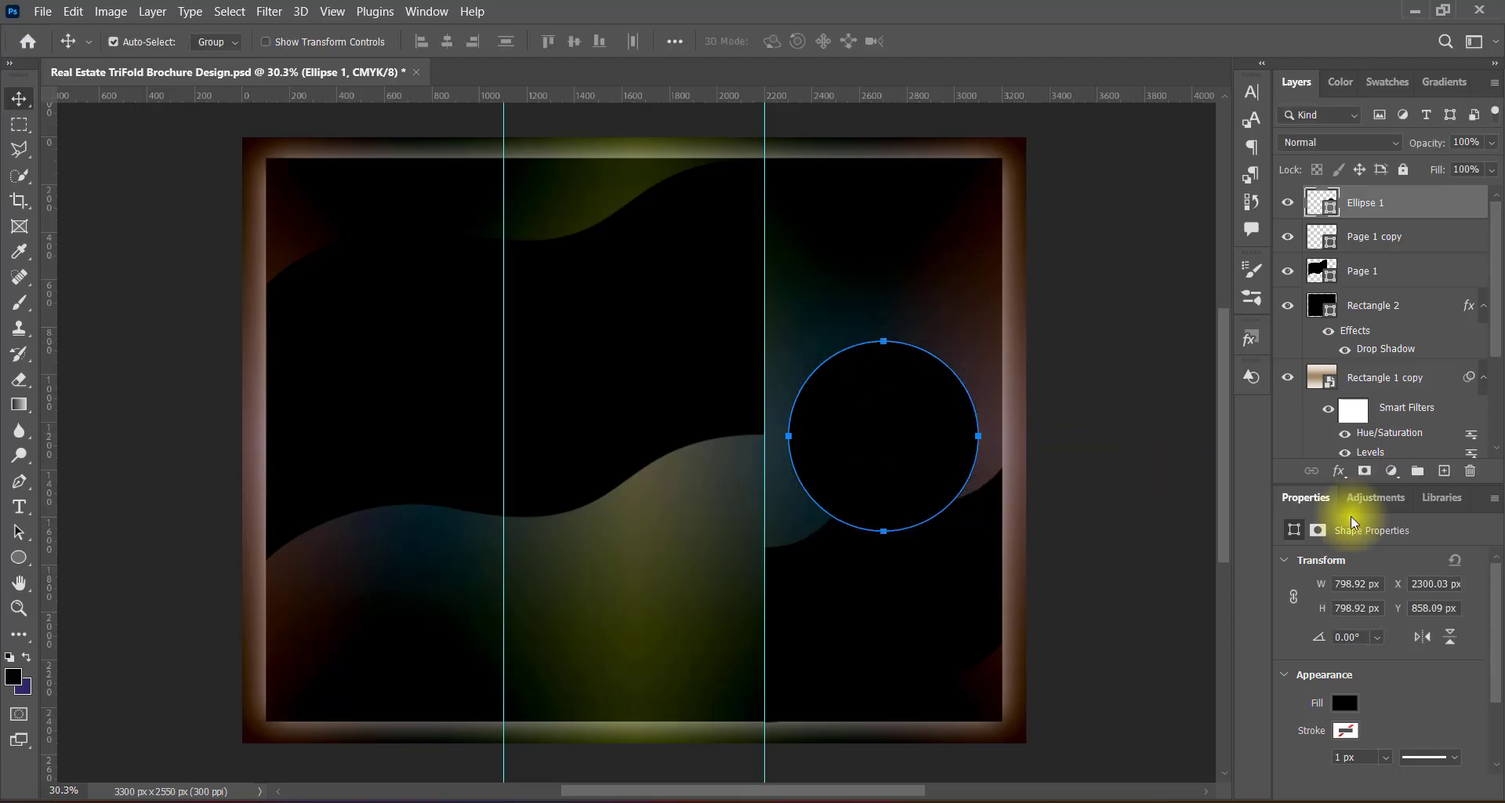
# Step: Add an Outer Glow to the circle with 100% opacity and the Hard Mix blend mode
pyautogui.doubleClick(1297, 202)
pyautogui.moveTo(1038, 69); pyautogui.dragTo(1263, 34)
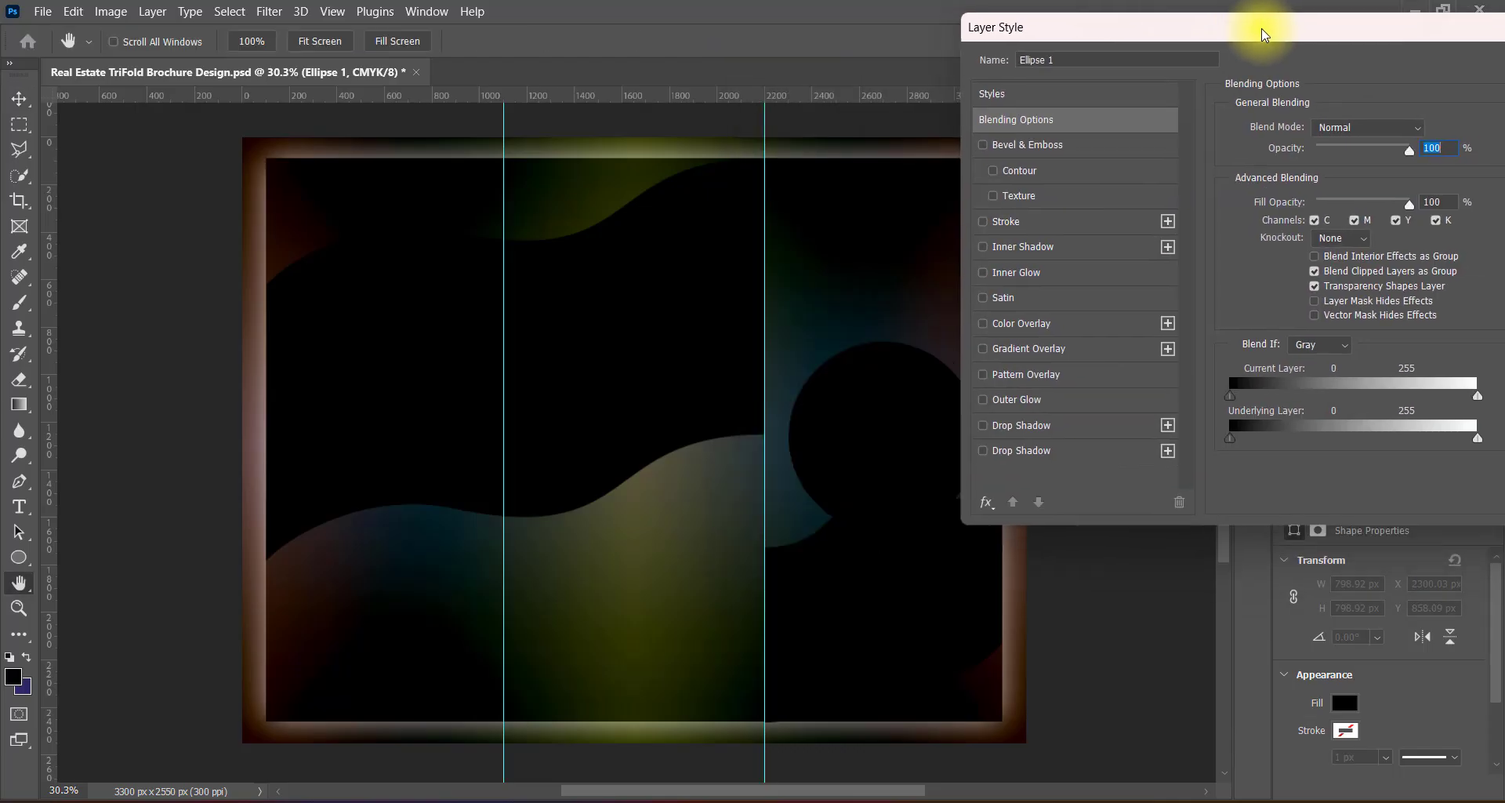
pyautogui.click(984, 399)
pyautogui.click(1023, 398)
pyautogui.moveTo(1389, 152); pyautogui.dragTo(1399, 151)
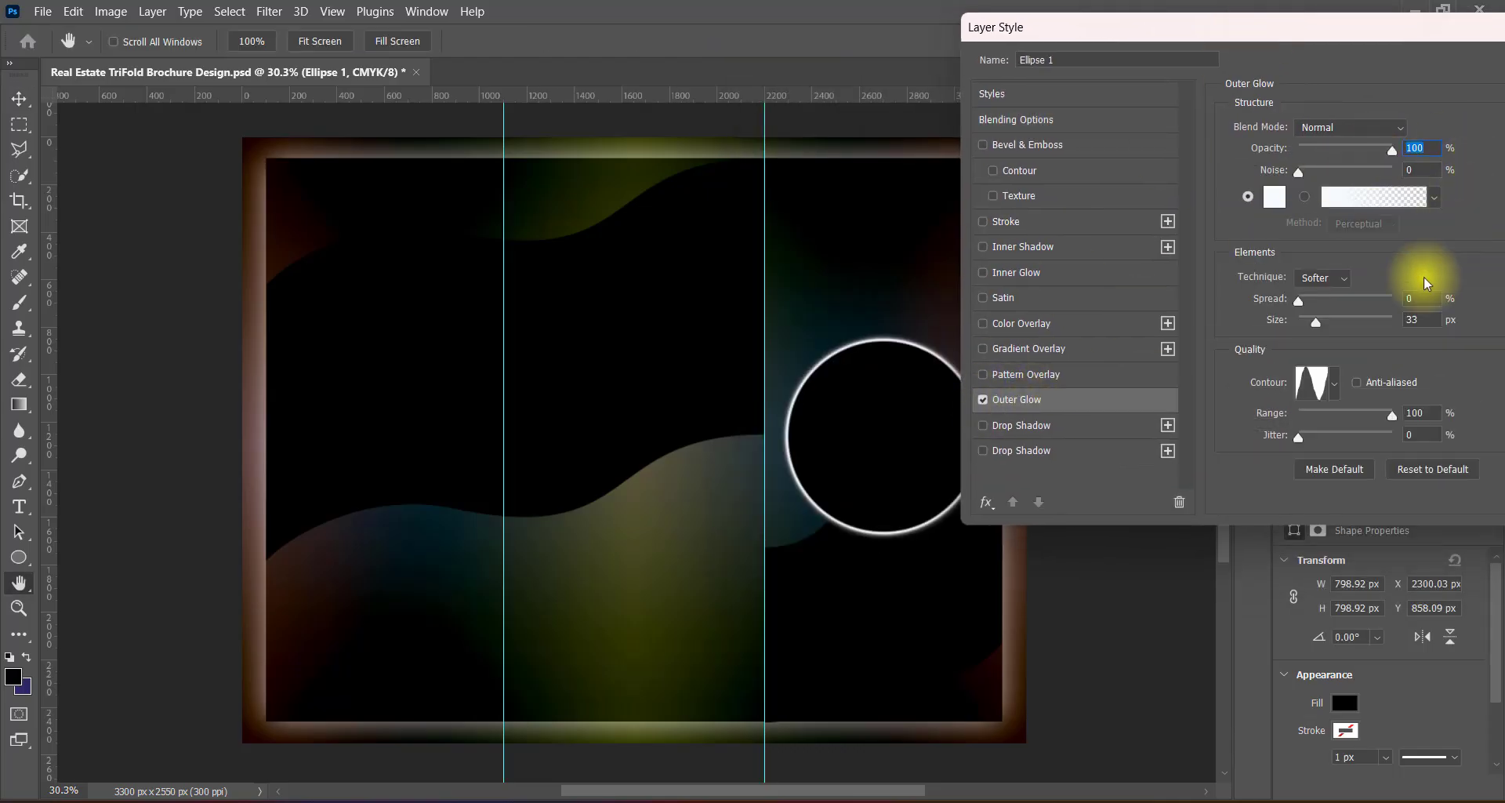
pyautogui.click(1348, 127)
pyautogui.click(1339, 448)
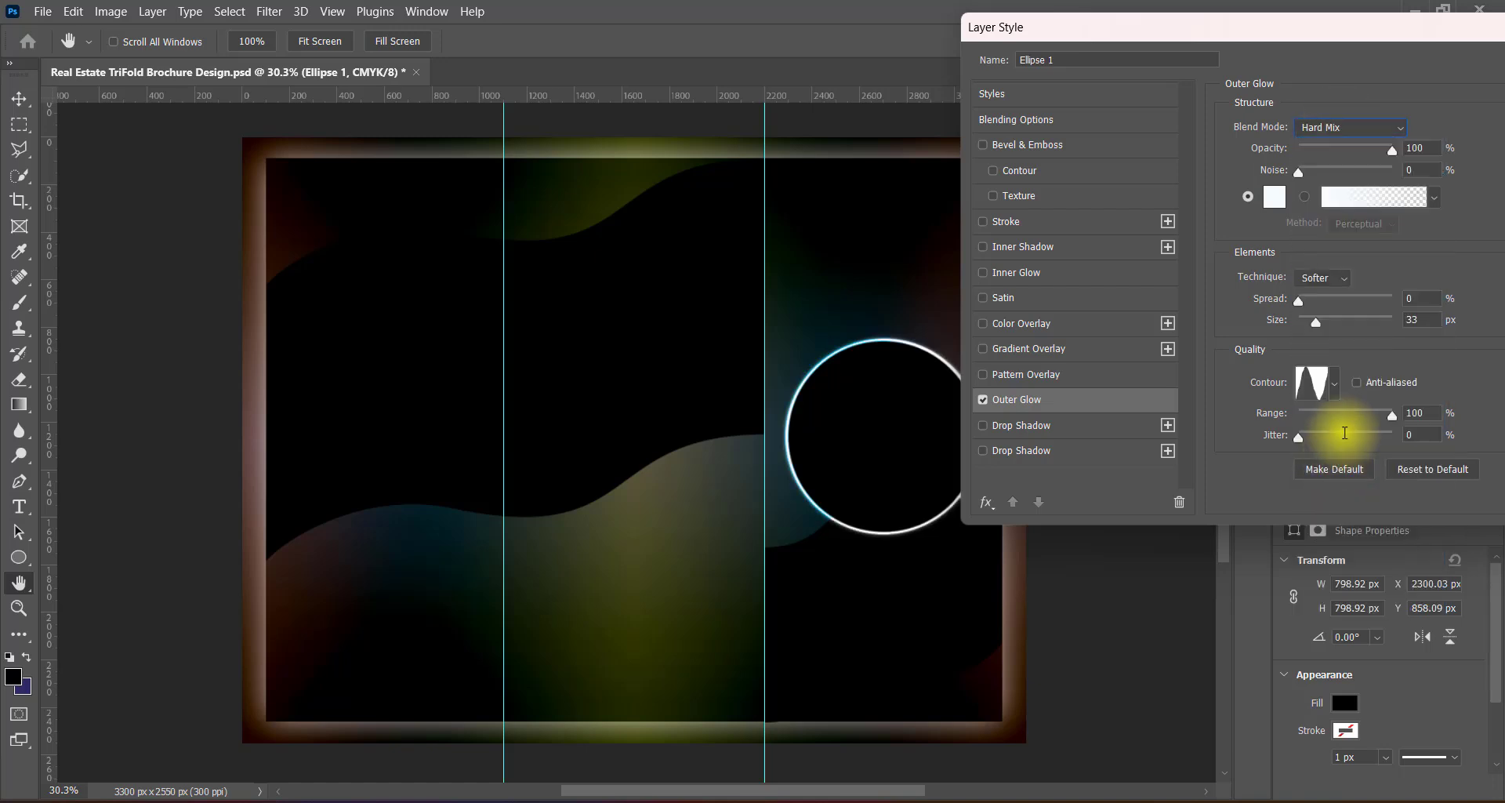
# Step: Compare contour presets for the circle's outer glow, choose the fifth preset, and increase the glow size to 57 px
pyautogui.click(1334, 382)
pyautogui.click(1110, 459)
pyautogui.click(1423, 430)
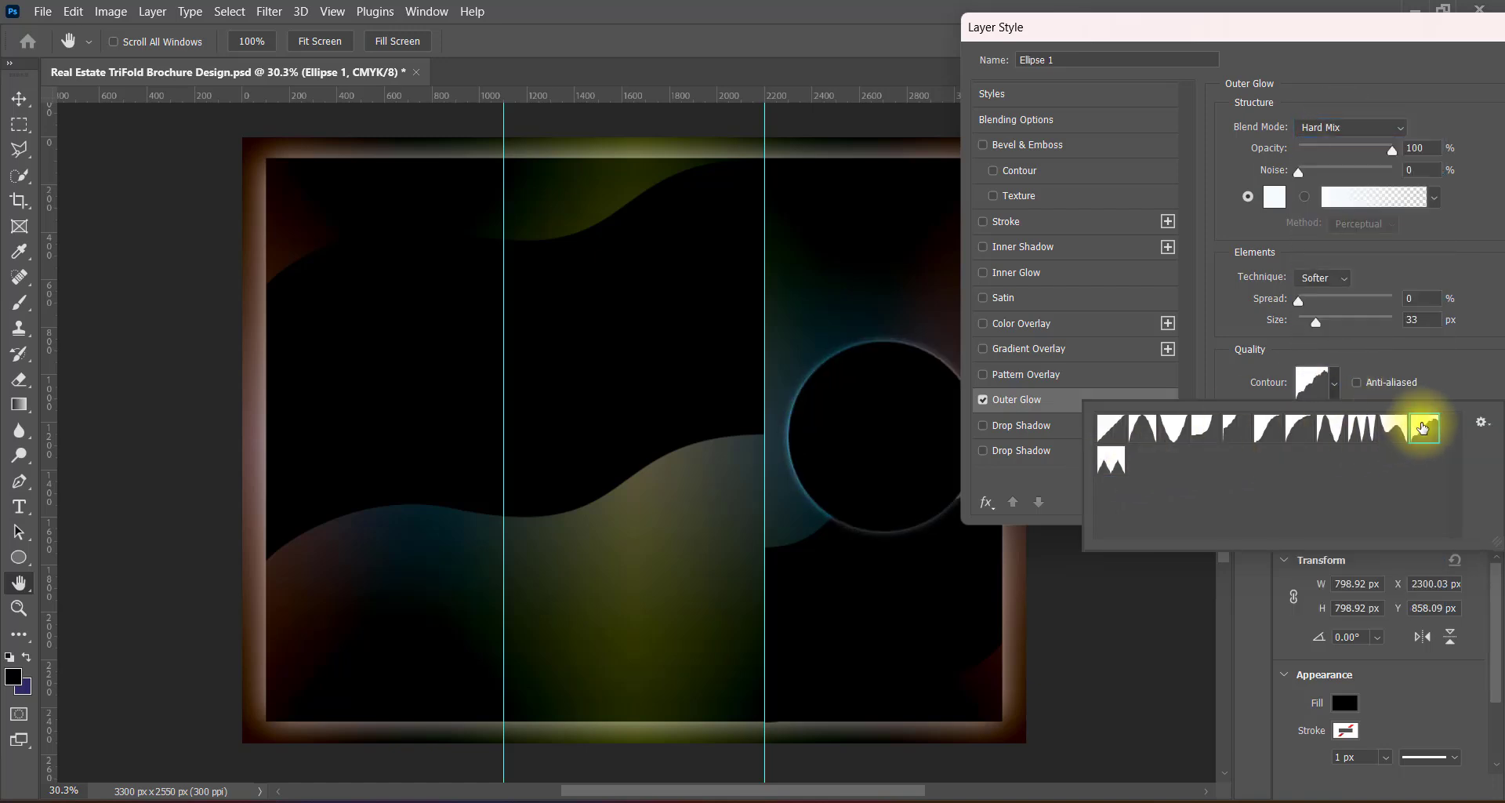
pyautogui.click(1391, 430)
pyautogui.click(1361, 429)
pyautogui.click(1332, 432)
pyautogui.click(1297, 431)
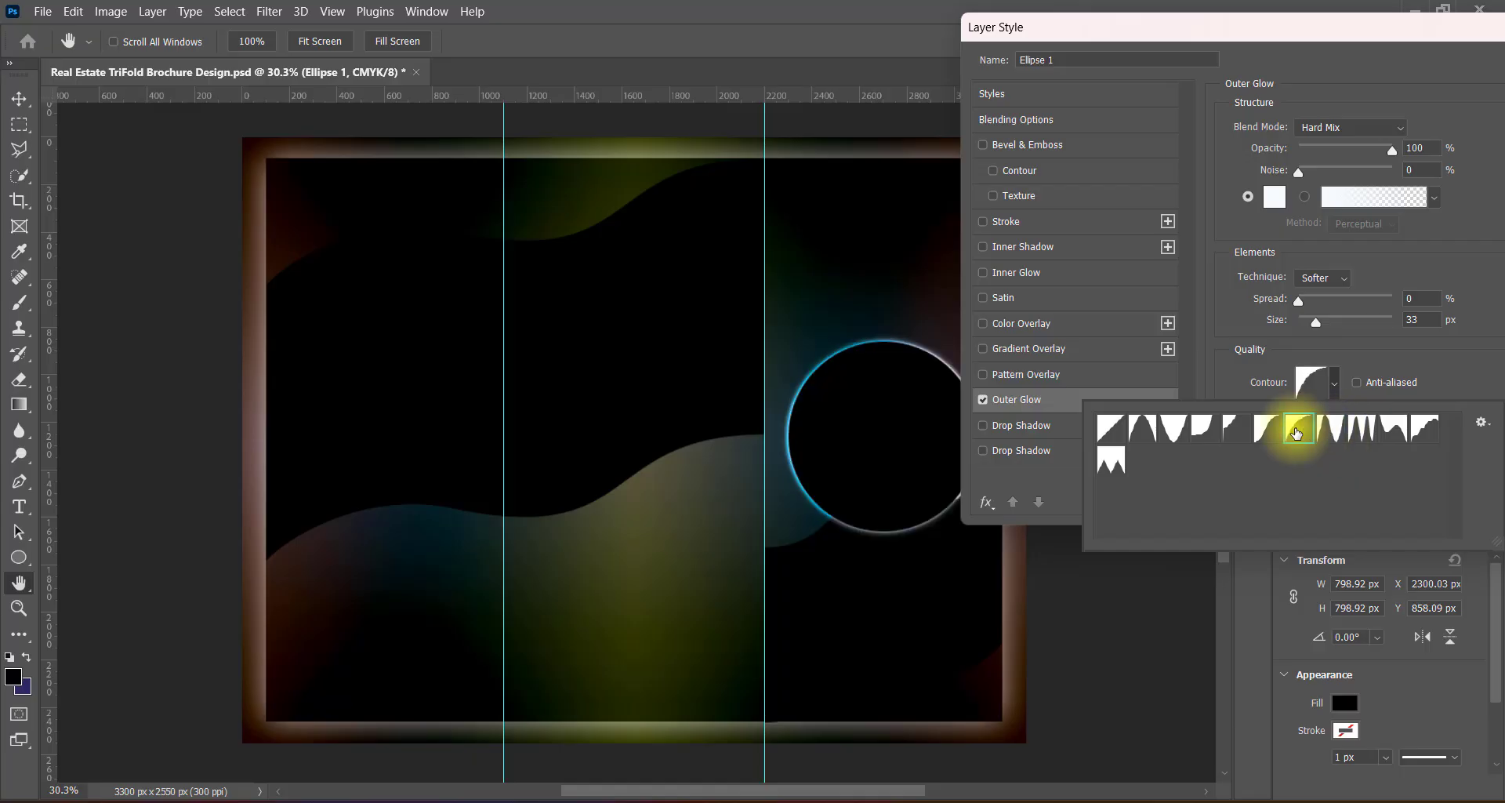
pyautogui.click(1268, 431)
pyautogui.click(1236, 429)
pyautogui.click(1324, 322)
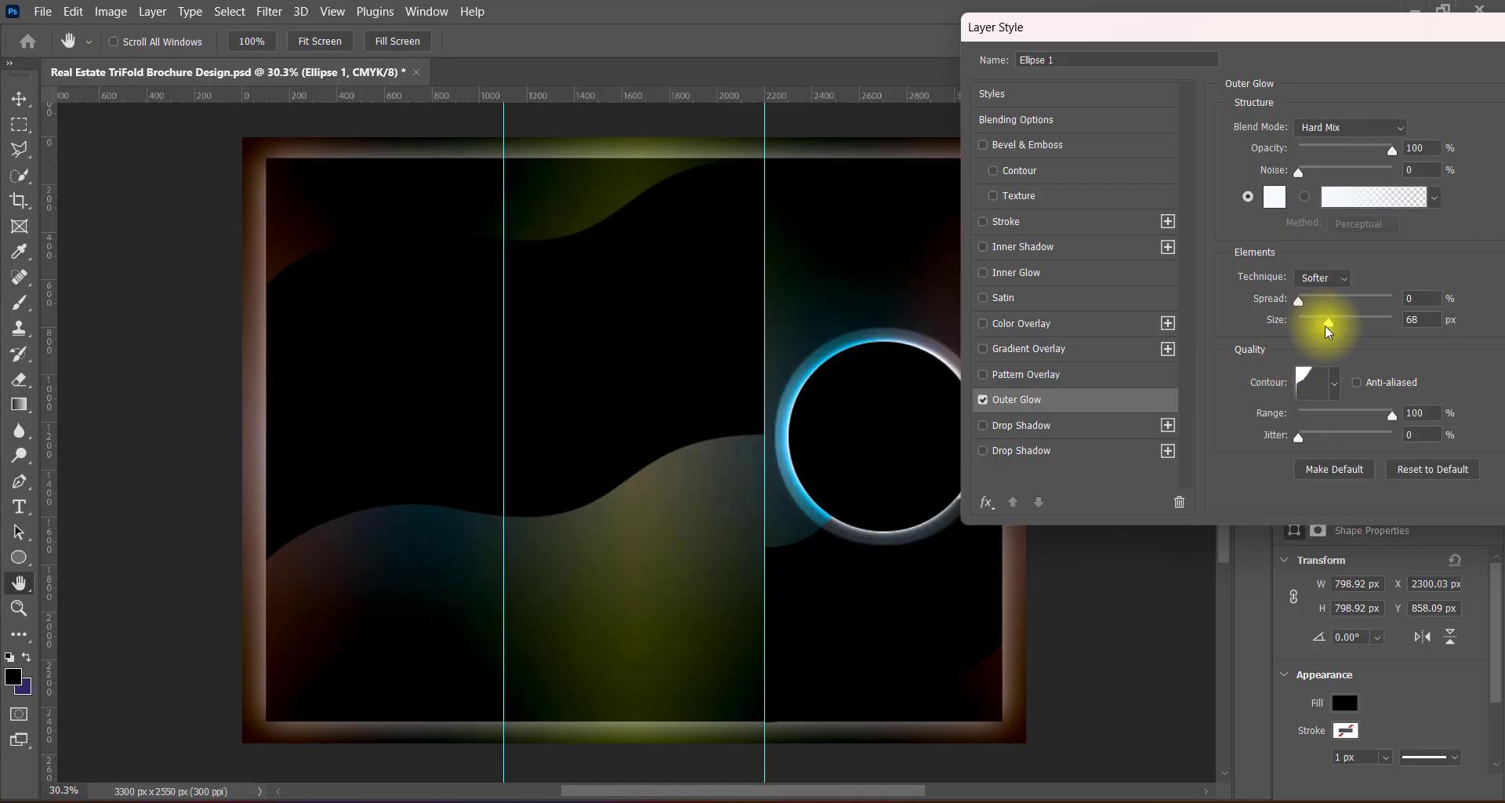
# Step: Try the other contour presets on the circle's outer glow and return to the fifth preset
pyautogui.click(1334, 384)
pyautogui.click(1211, 434)
pyautogui.click(1176, 427)
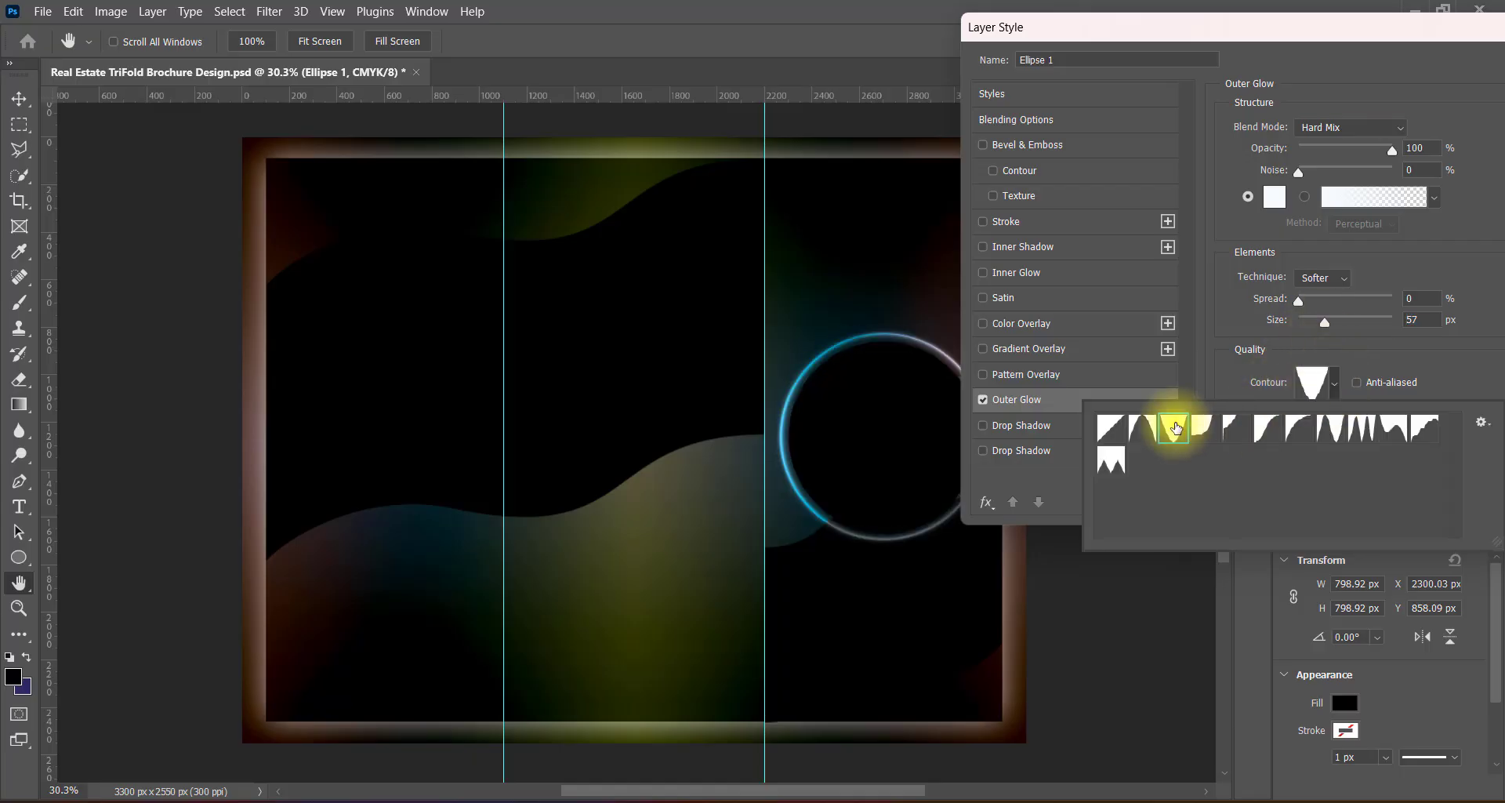
pyautogui.click(1142, 429)
pyautogui.click(1205, 430)
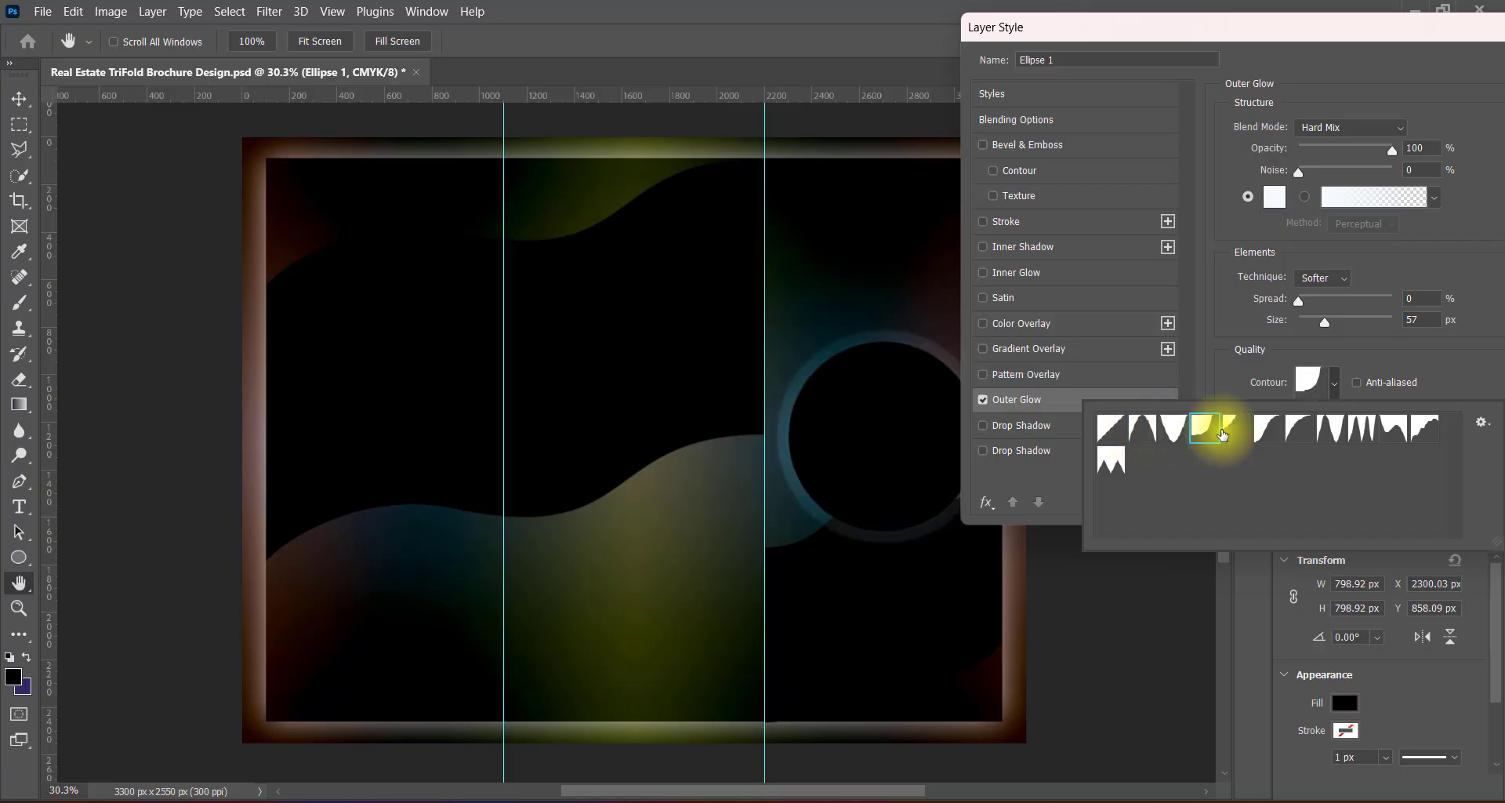
pyautogui.click(1236, 431)
pyautogui.click(1267, 429)
pyautogui.click(1299, 430)
pyautogui.click(1330, 429)
pyautogui.click(1362, 430)
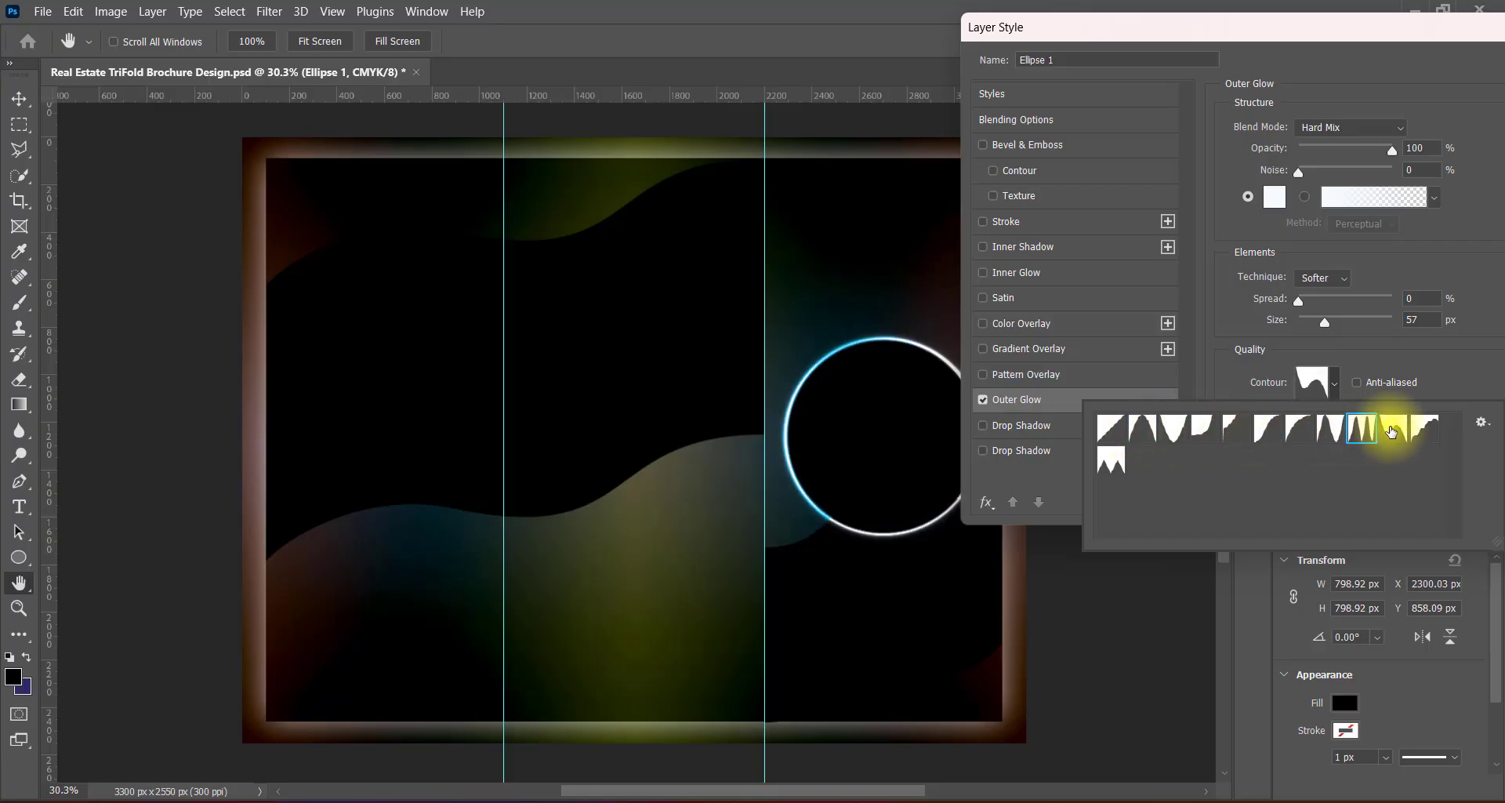
pyautogui.click(1393, 430)
pyautogui.click(1421, 430)
pyautogui.click(1390, 424)
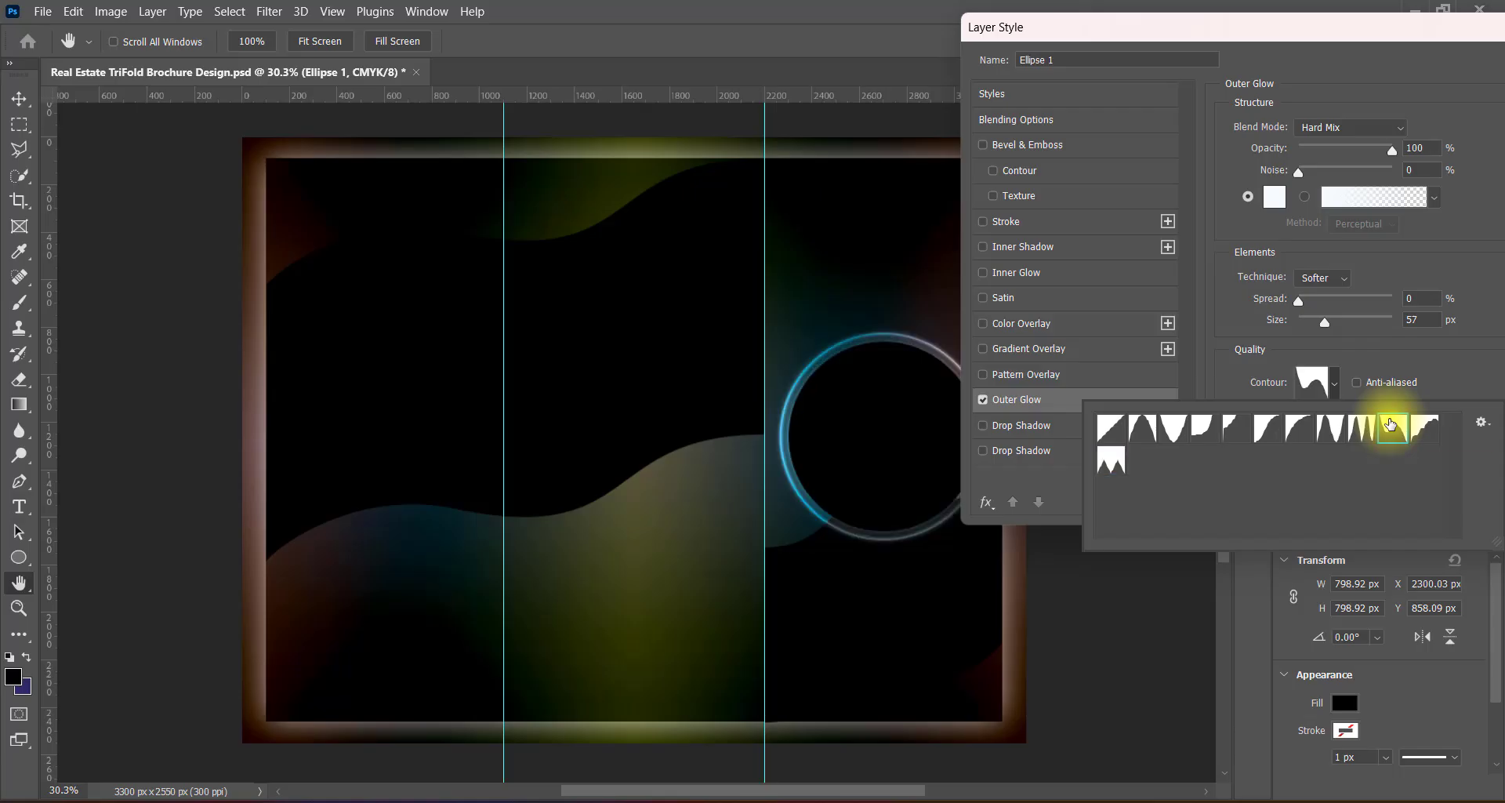
pyautogui.click(1361, 429)
pyautogui.click(1330, 429)
pyautogui.click(1299, 429)
pyautogui.click(1268, 429)
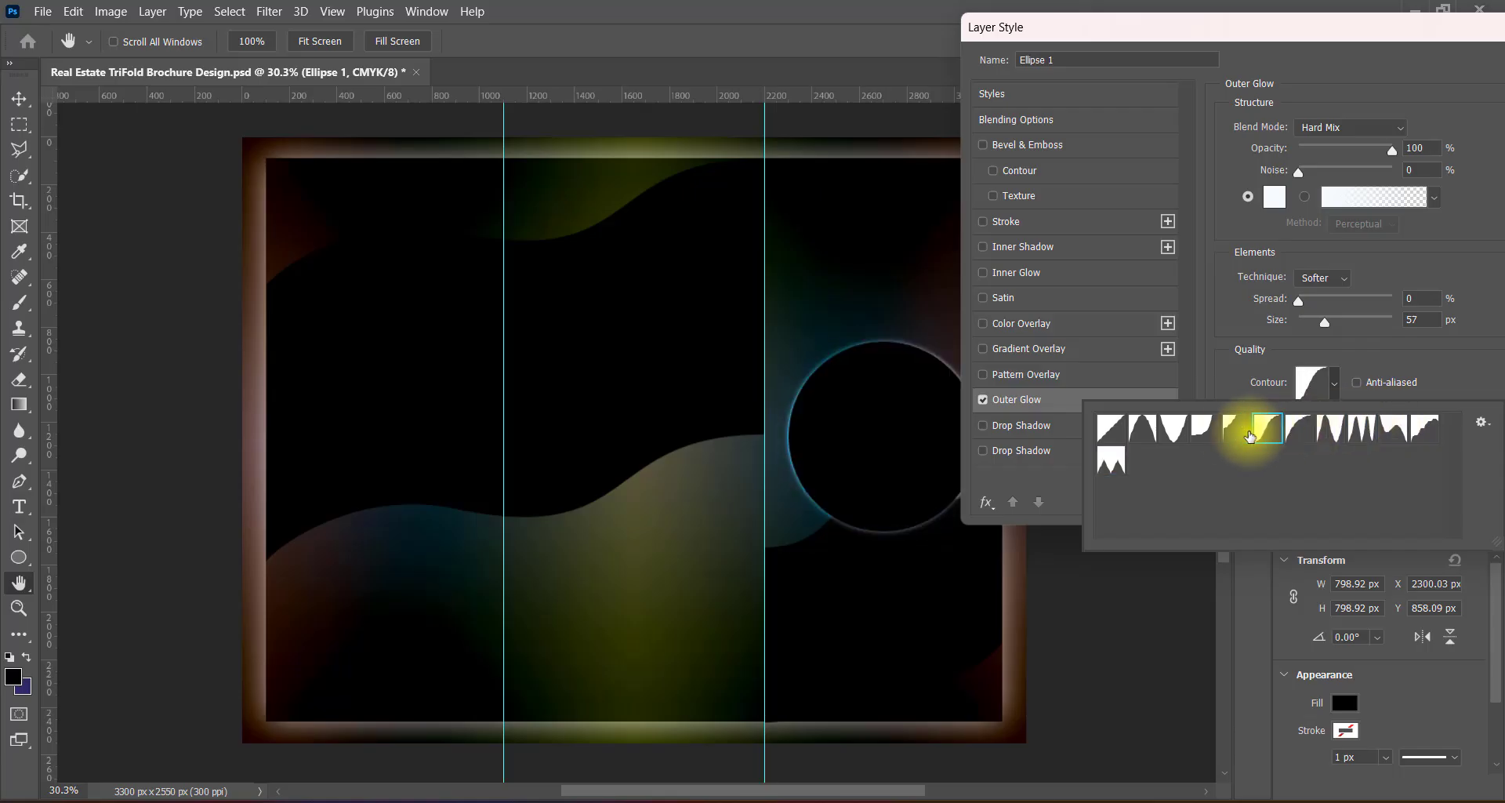
pyautogui.click(1236, 432)
# Step: Set the circle's outer glow size to 45 px and apply the layer style
pyautogui.click(1326, 323)
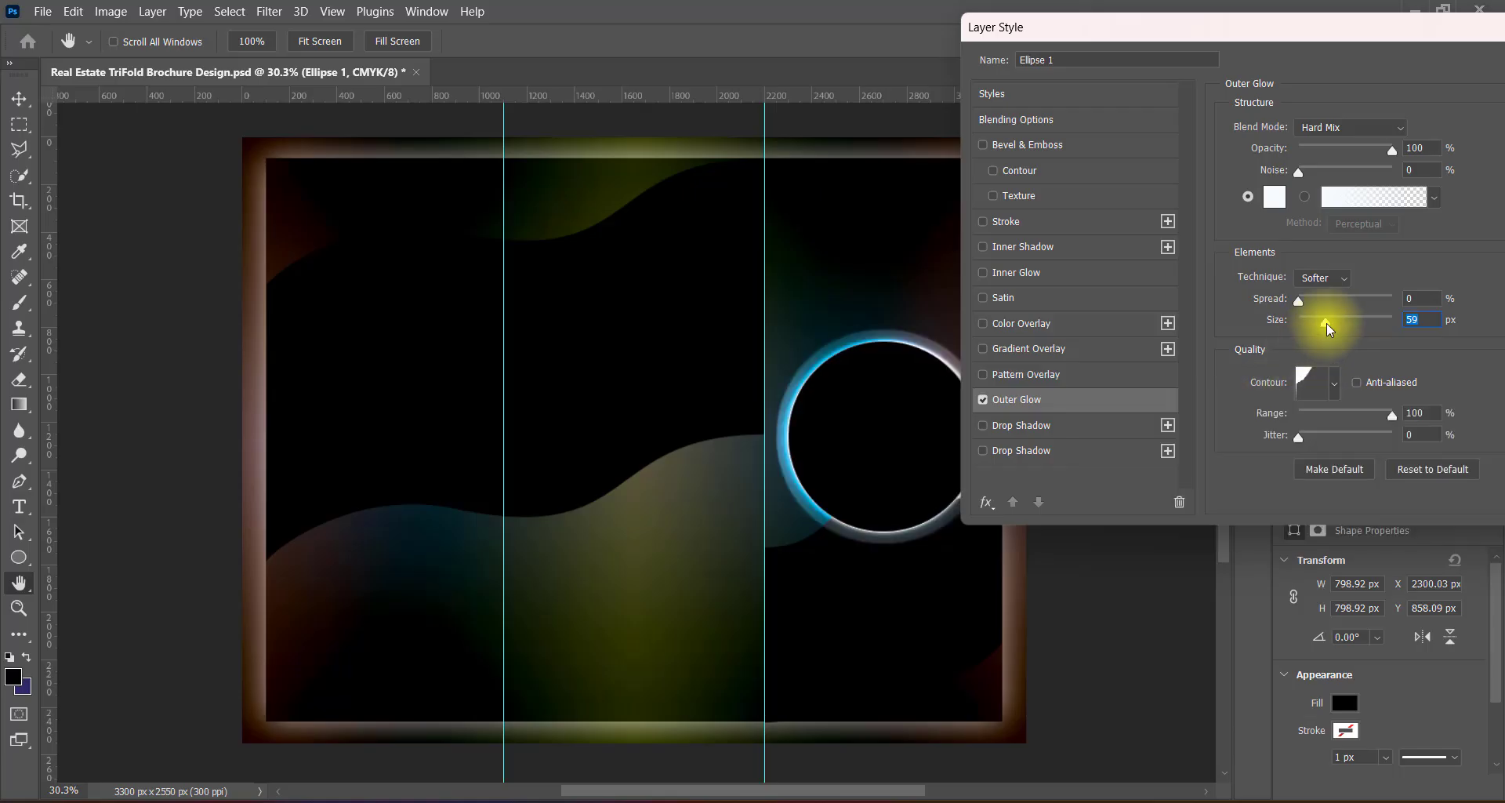
pyautogui.moveTo(1326, 323); pyautogui.dragTo(1323, 326)
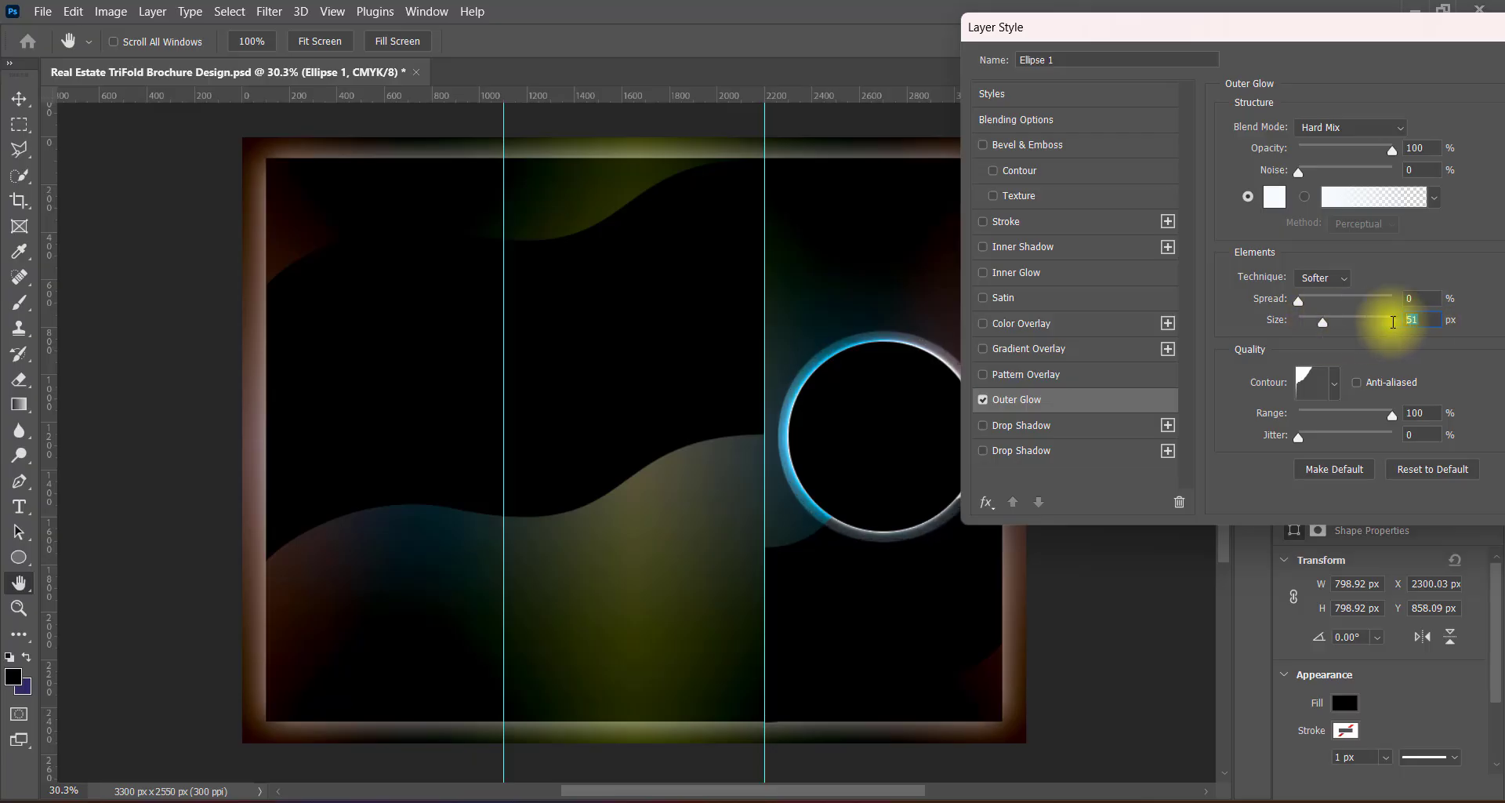
pyautogui.write('45')
pyautogui.moveTo(1316, 34); pyautogui.dragTo(1133, 33)
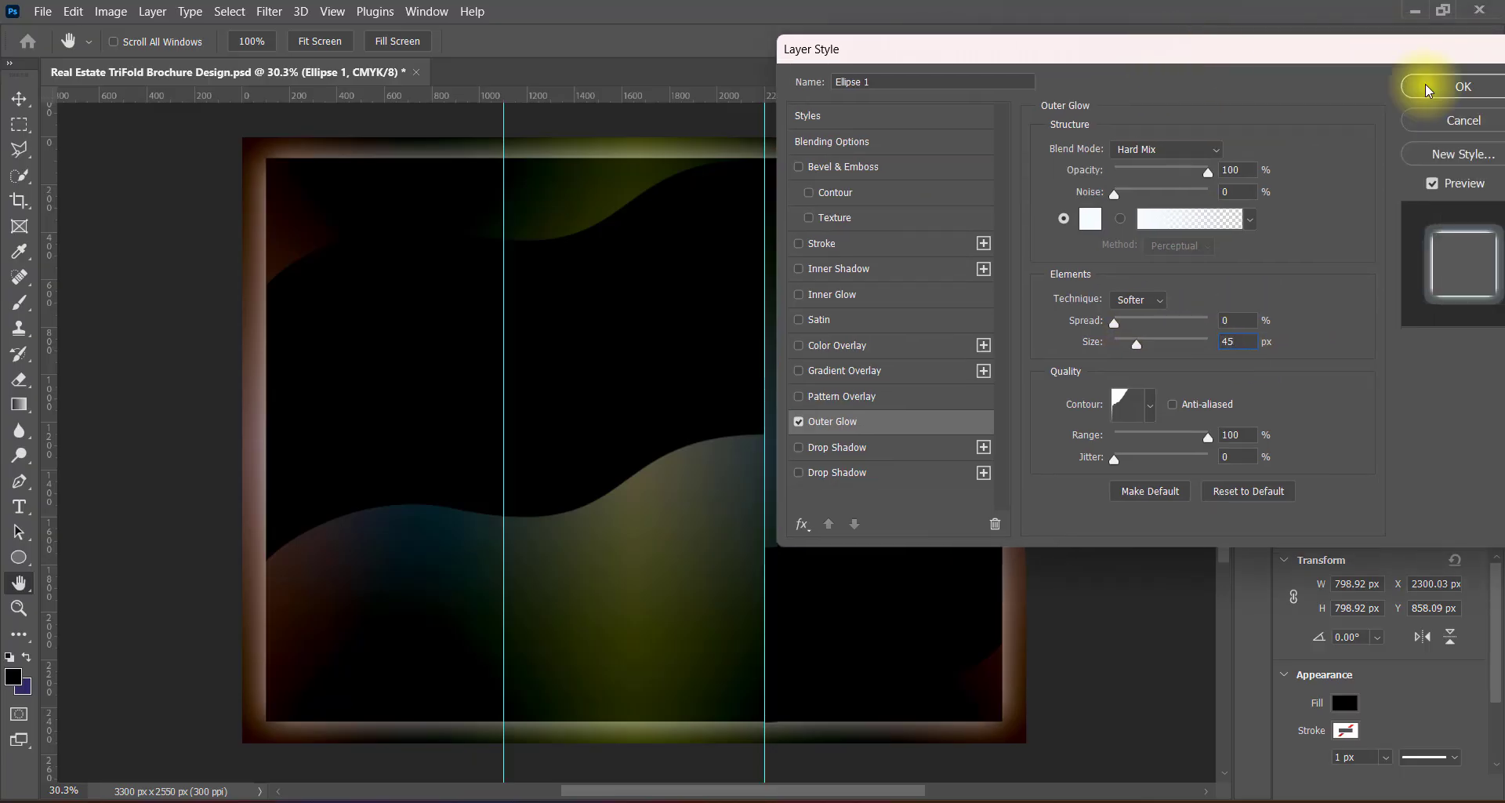
pyautogui.click(1425, 83)
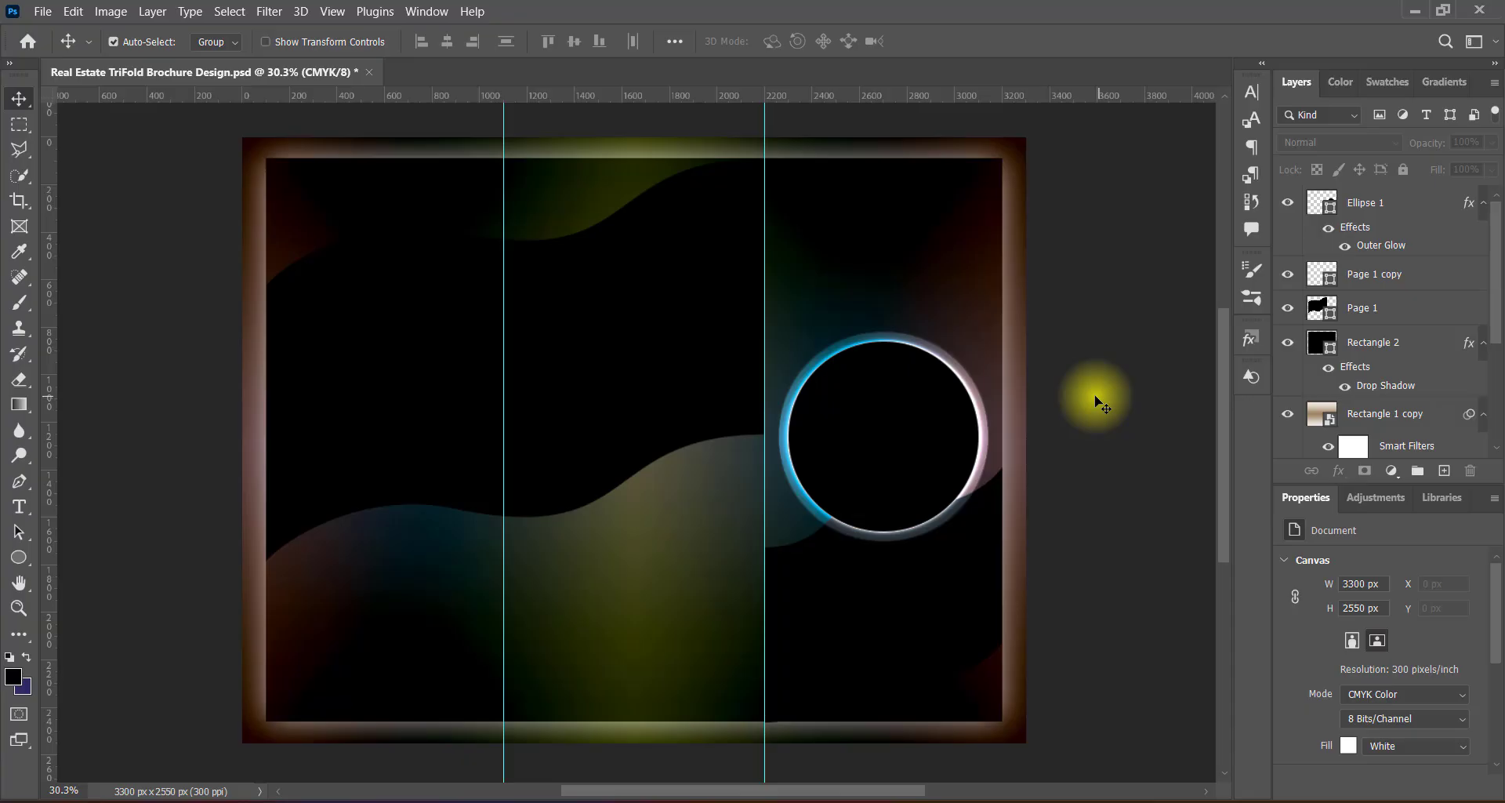
# Step: Duplicate the large wavy shape slightly lower and place the copy beneath the Page 1 layer
pyautogui.click(618, 383)
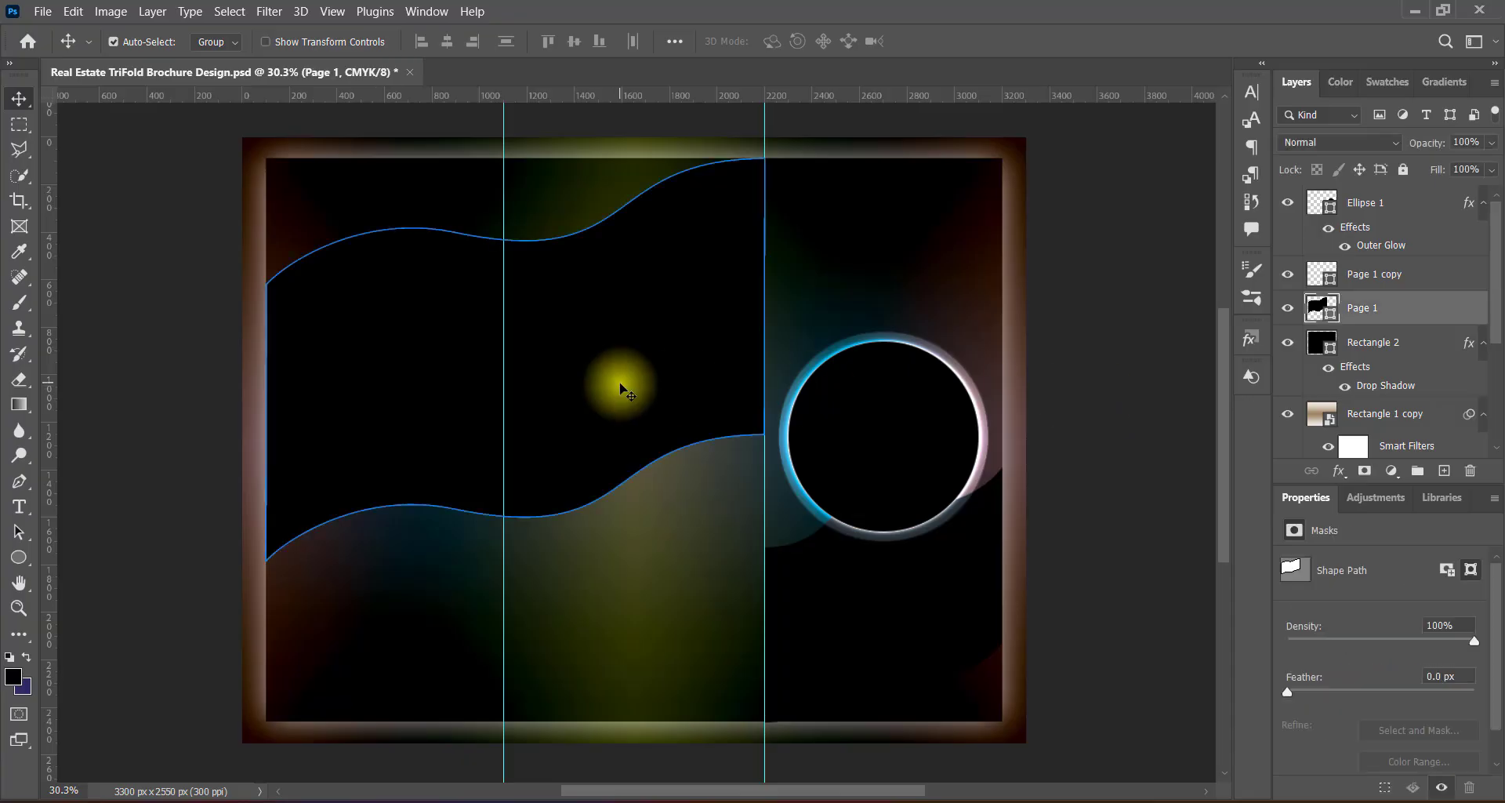
pyautogui.moveTo(620, 383); pyautogui.dragTo(620, 399)
pyautogui.moveTo(1403, 311); pyautogui.dragTo(1303, 337)
# Step: Recolour the lower wavy copy with a light olive sampled from the inset's glowing bottom edge
pyautogui.doubleClick(1311, 338)
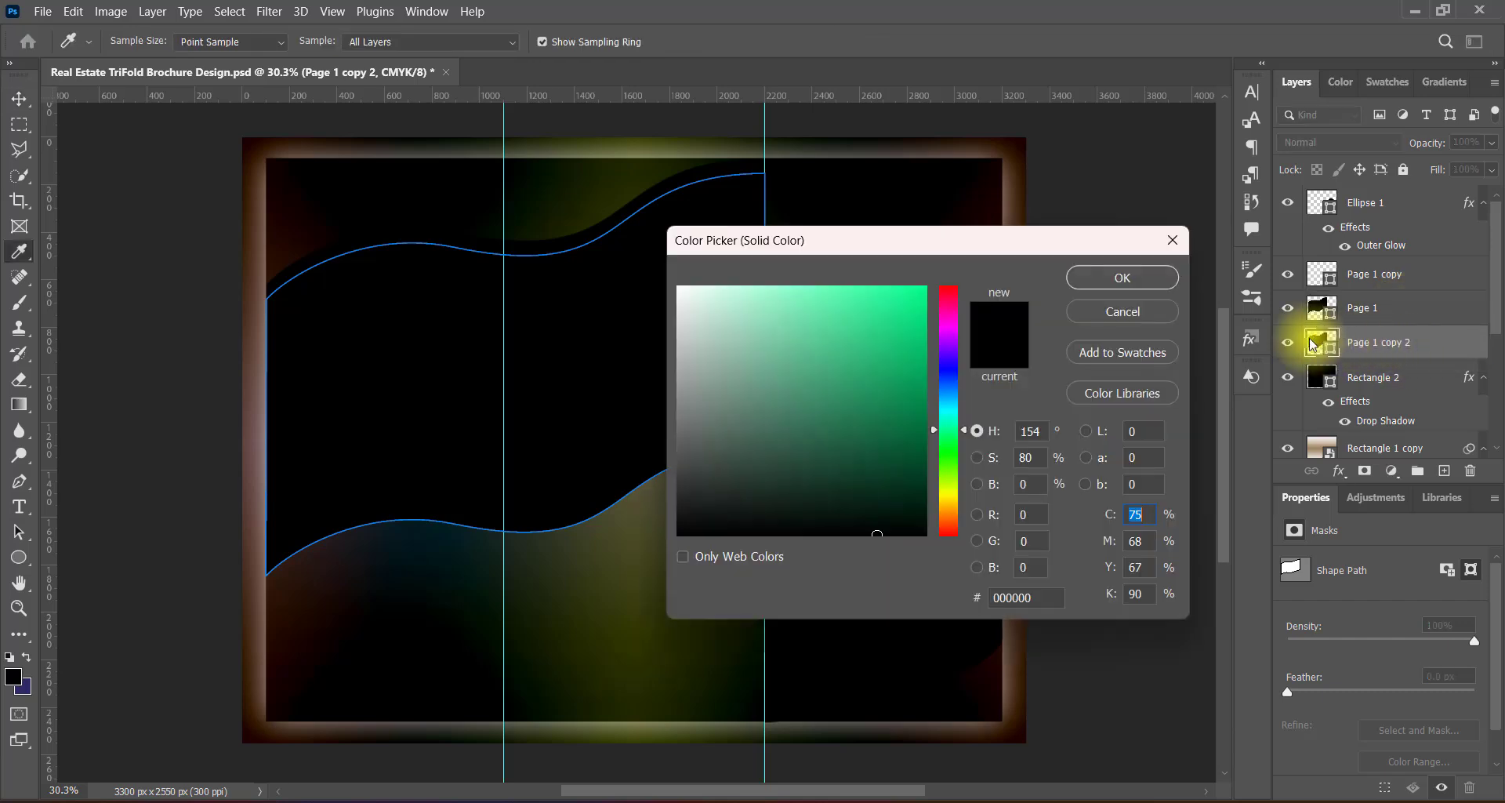
pyautogui.click(684, 292)
pyautogui.click(261, 619)
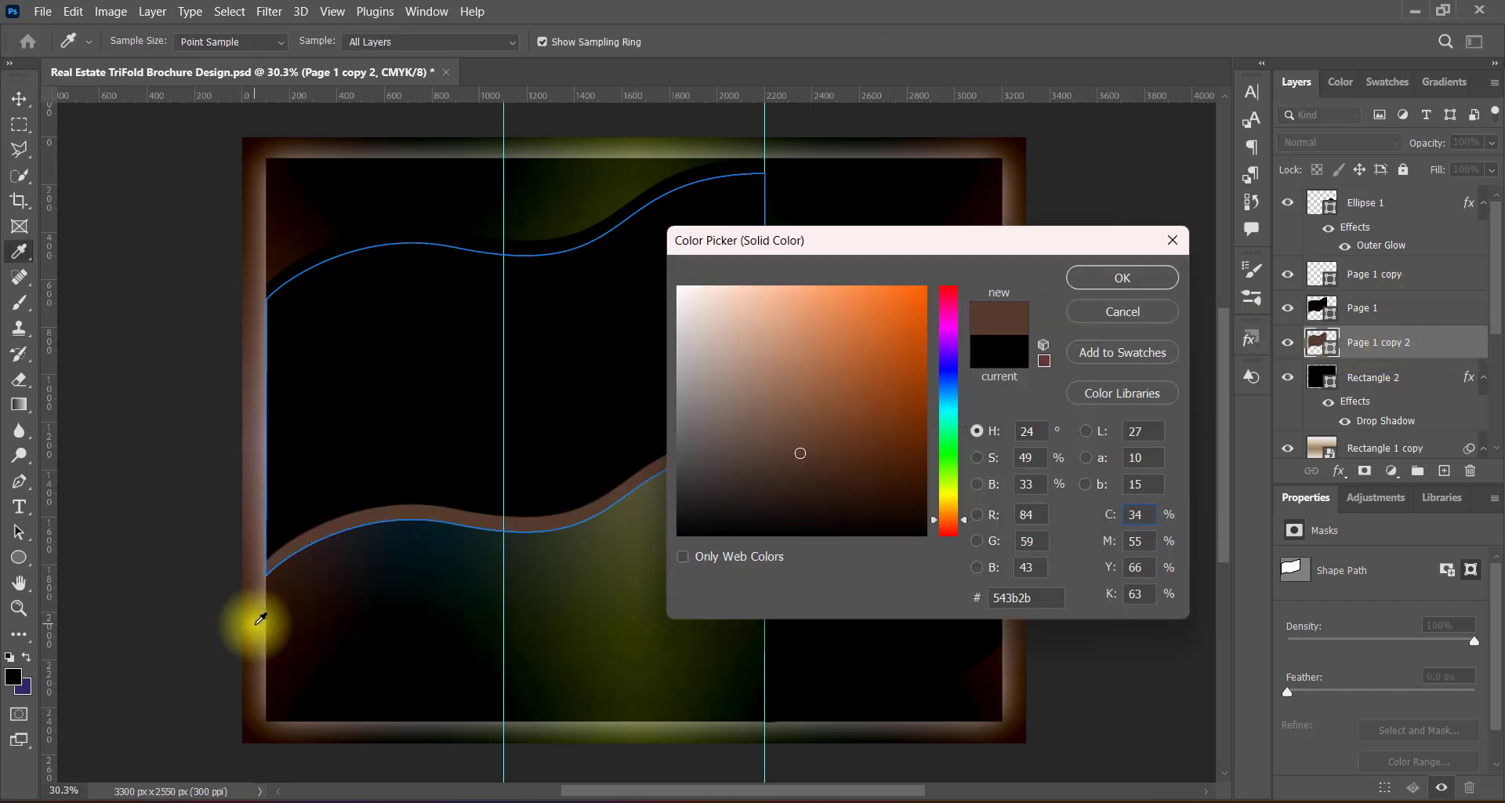
pyautogui.click(808, 343)
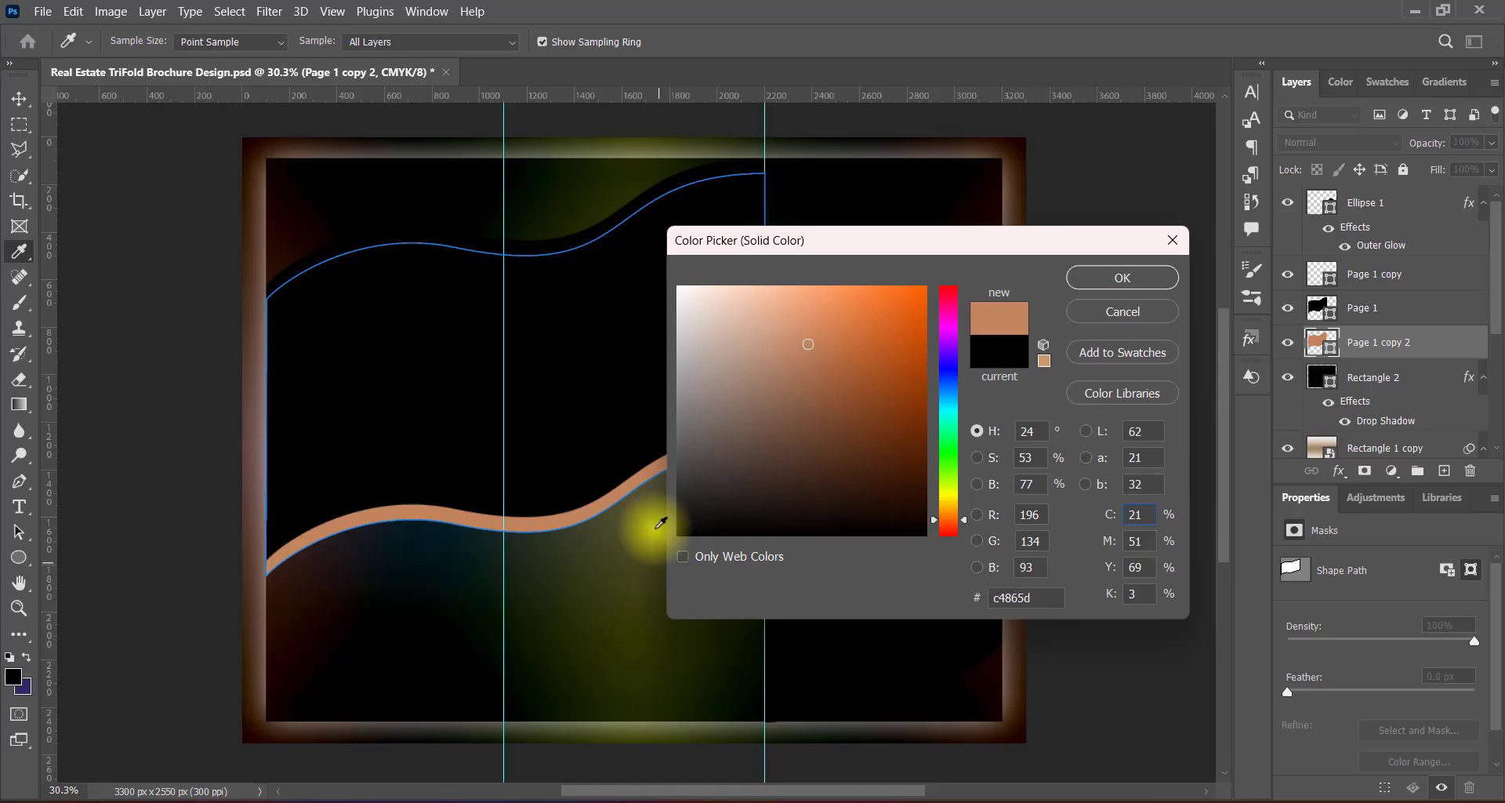
pyautogui.click(635, 554)
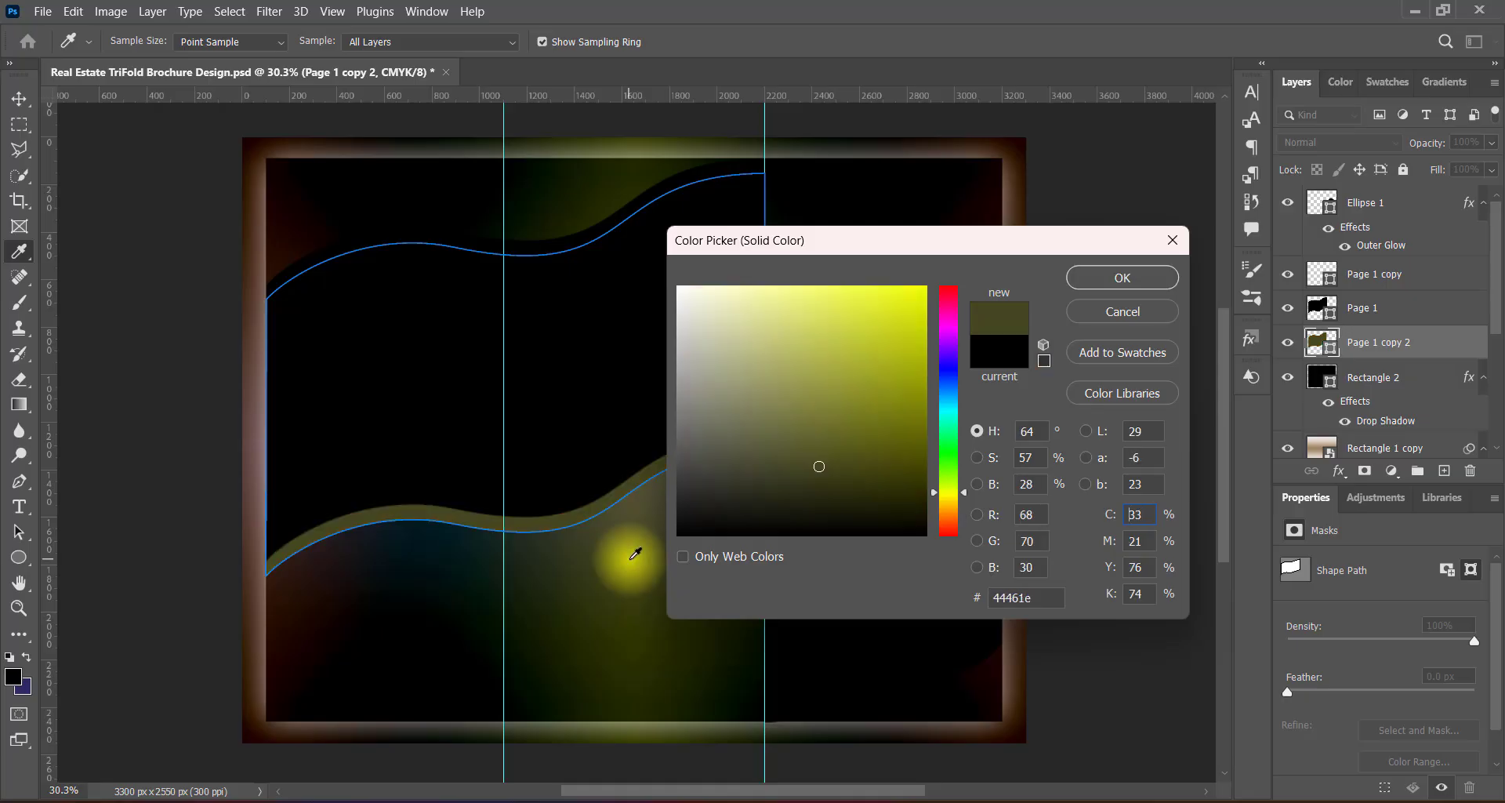
pyautogui.click(632, 719)
pyautogui.click(1120, 276)
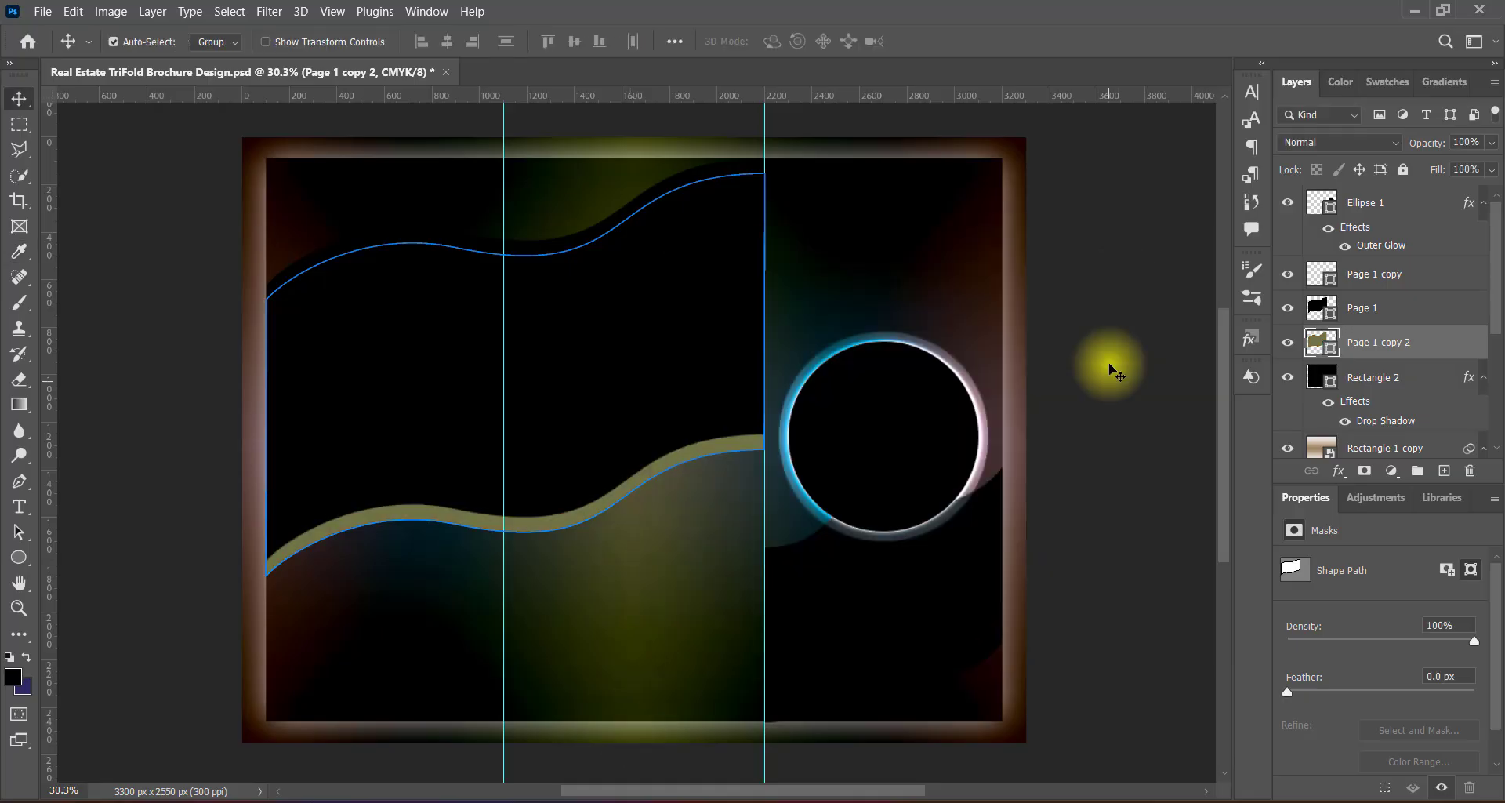
# Step: Nudge the olive copy upward to leave a thinner strip along the wave's lower edge, and deselect it
pyautogui.press('Up')
pyautogui.press('Up')
pyautogui.press('Up')
pyautogui.press('Up')
pyautogui.press('Up')
pyautogui.press('Up')
pyautogui.press('Up')
pyautogui.press('Up')
pyautogui.press('Up')
pyautogui.press('Up')
pyautogui.press('Up')
pyautogui.press('Up')
pyautogui.press('Up')
pyautogui.press('Up')
pyautogui.press('Up')
pyautogui.press('Up')
pyautogui.press('Up')
pyautogui.press('Up')
pyautogui.press('Up')
pyautogui.press('Up')
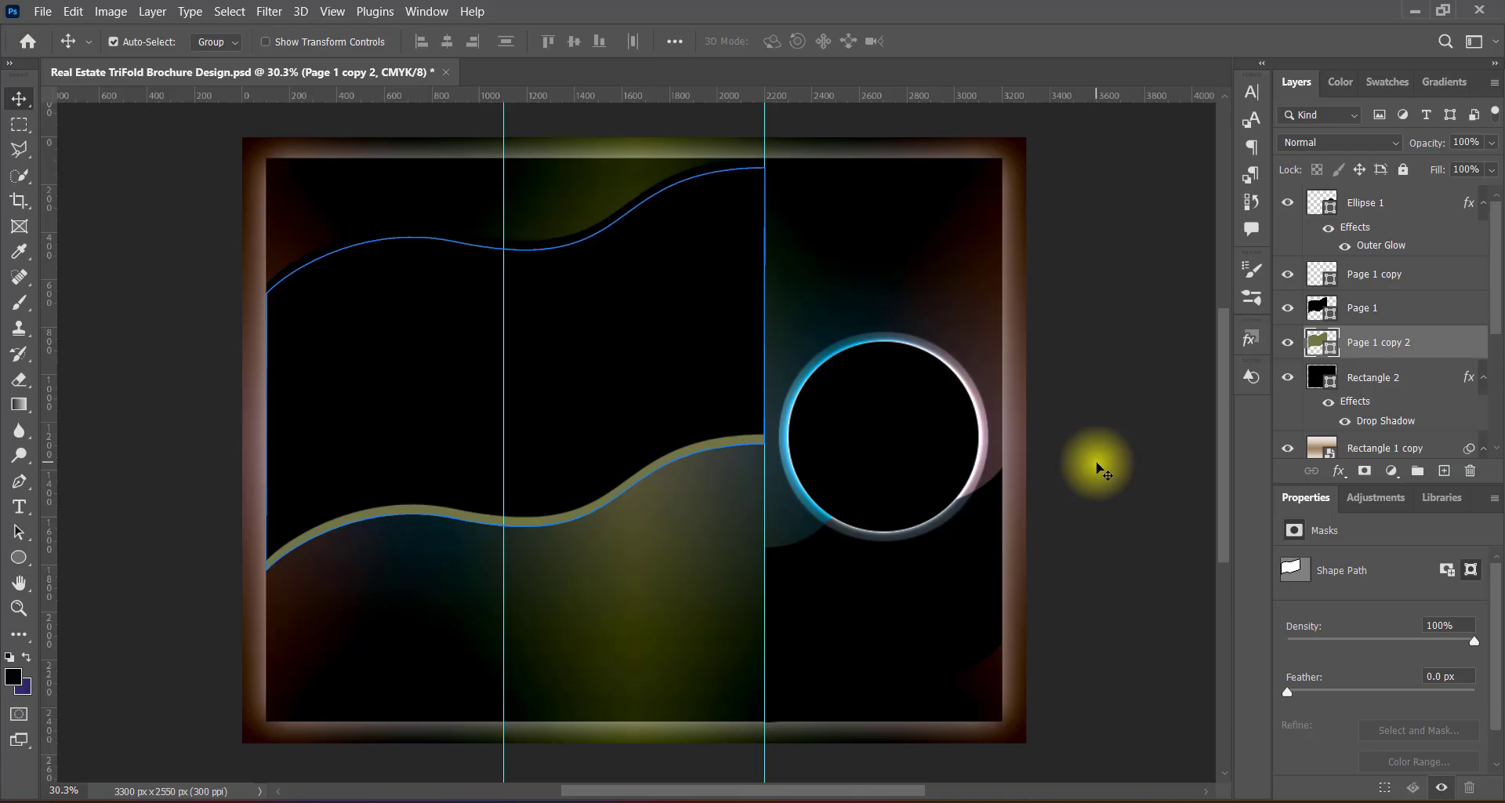
pyautogui.click(1103, 471)
# Step: Duplicate the right panel's wavy shape and nudge the underlying Page 1 copy shape slightly upward
pyautogui.click(891, 608)
pyautogui.moveTo(1403, 275); pyautogui.dragTo(1445, 471)
pyautogui.click(1396, 312)
pyautogui.press('Up')
pyautogui.press('Up')
pyautogui.press('Up')
pyautogui.press('Up')
pyautogui.press('Up')
pyautogui.press('Up')
pyautogui.press('Up')
pyautogui.press('Up')
pyautogui.press('Up')
pyautogui.press('Up')
pyautogui.press('Up')
pyautogui.press('Up')
pyautogui.press('Up')
pyautogui.press('Up')
pyautogui.press('Up')
pyautogui.press('Up')
pyautogui.press('Up')
pyautogui.press('Up')
pyautogui.press('Up')
pyautogui.press('Up')
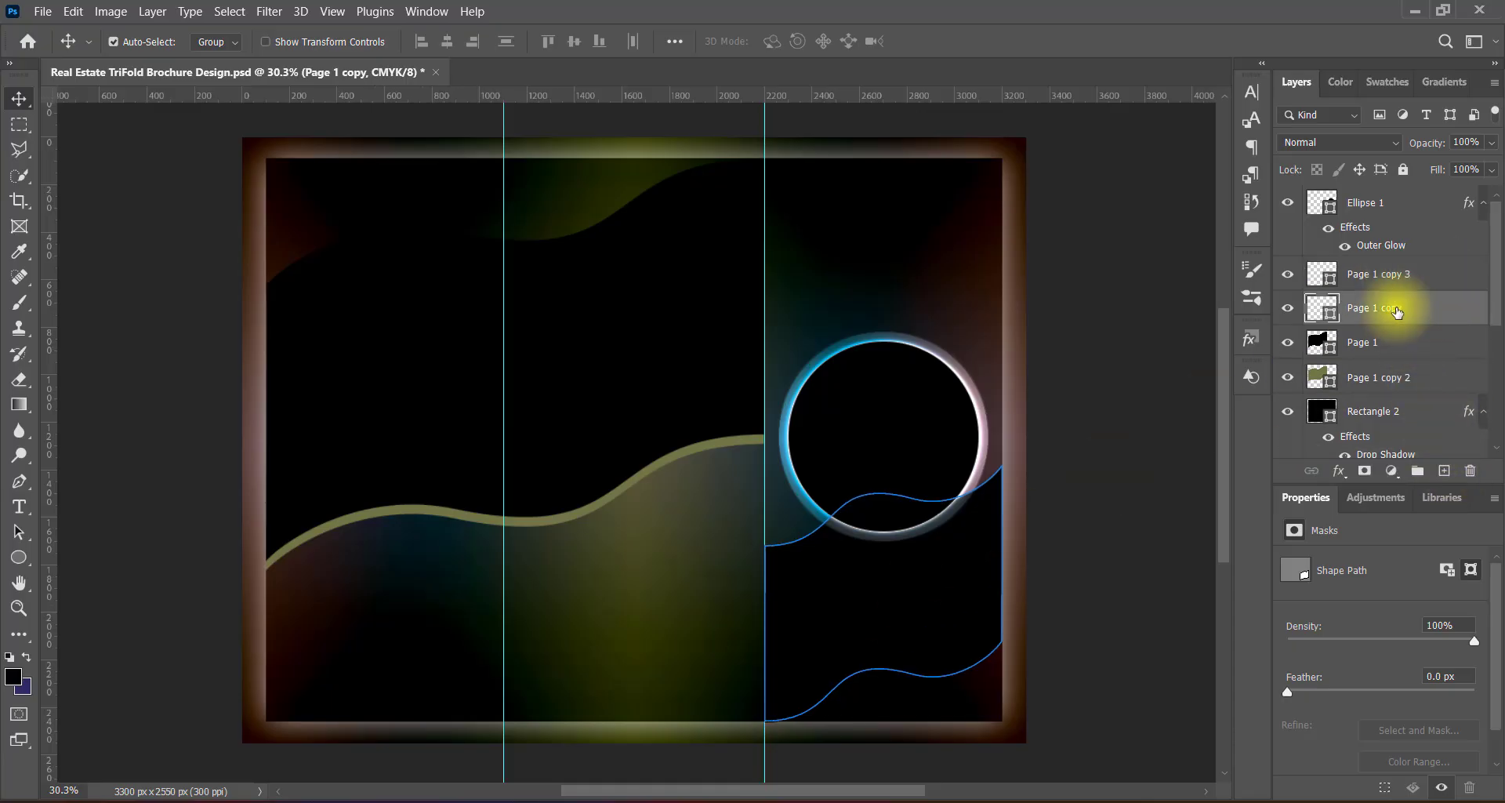
# Step: Recolour the raised Page 1 copy shape to an orange-brown of about #af7247
pyautogui.doubleClick(1314, 308)
pyautogui.click(1009, 178)
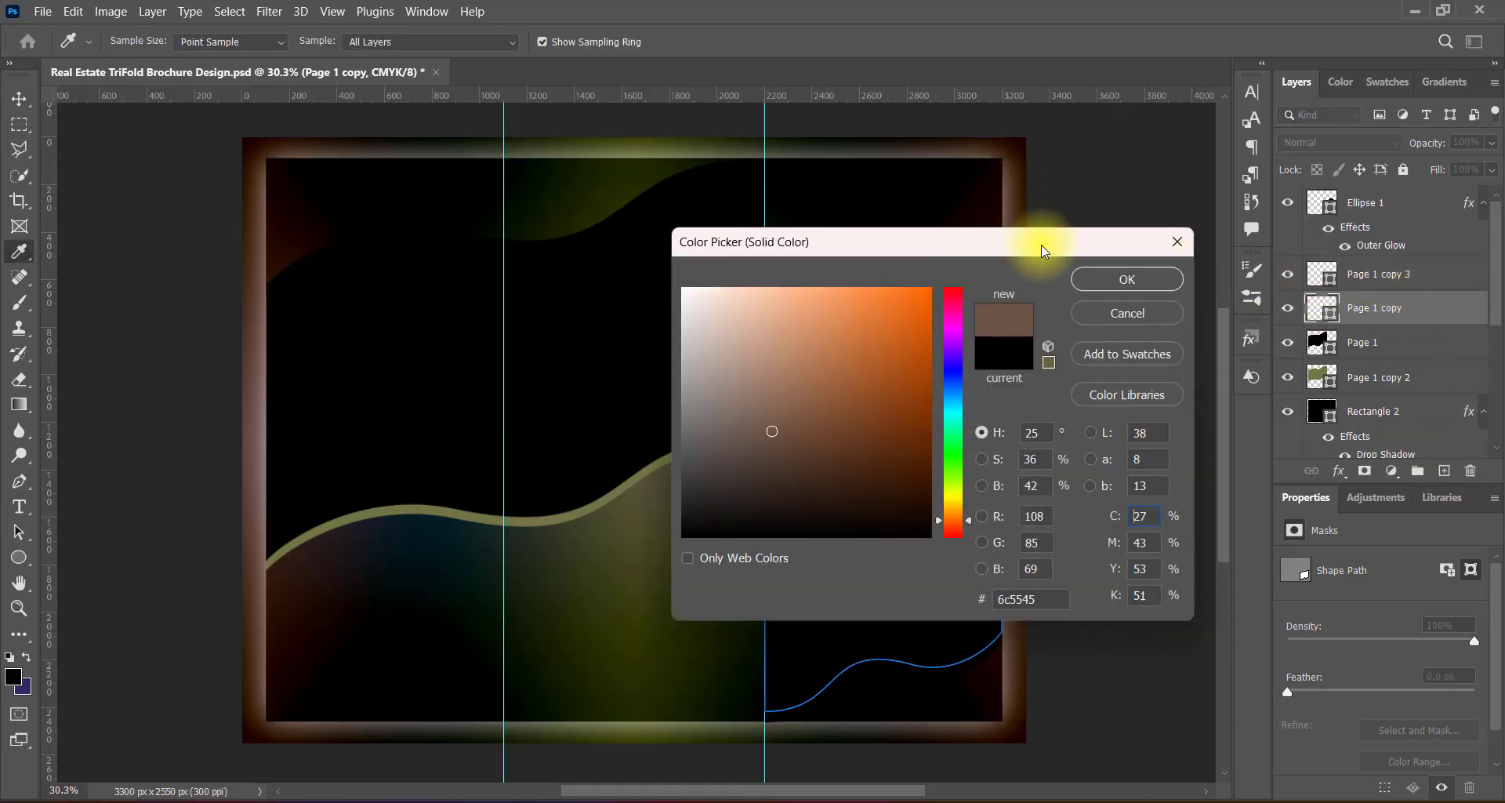
pyautogui.moveTo(1048, 242); pyautogui.dragTo(693, 148)
pyautogui.click(517, 268)
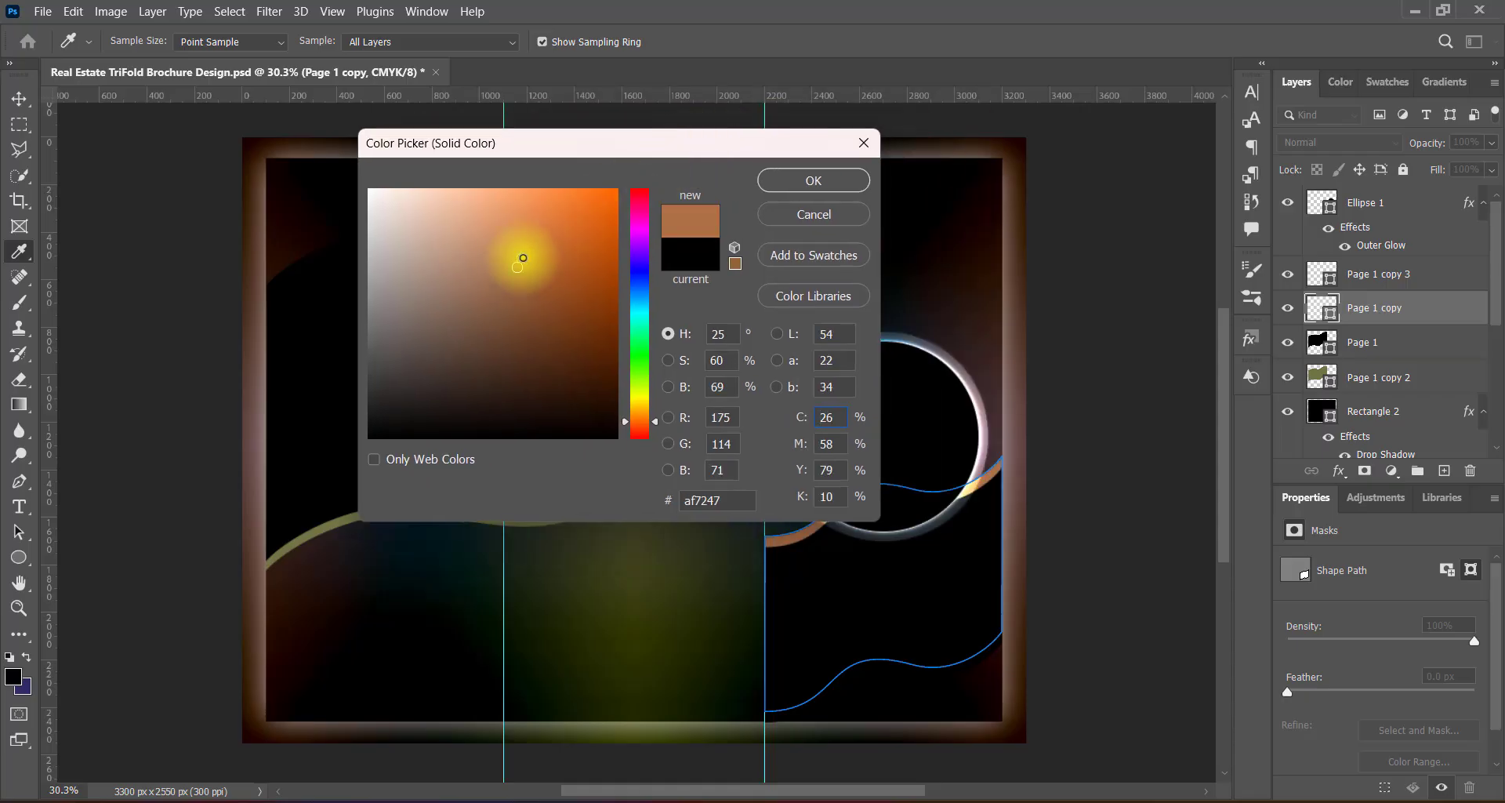
pyautogui.moveTo(582, 149); pyautogui.dragTo(491, 176)
pyautogui.click(722, 210)
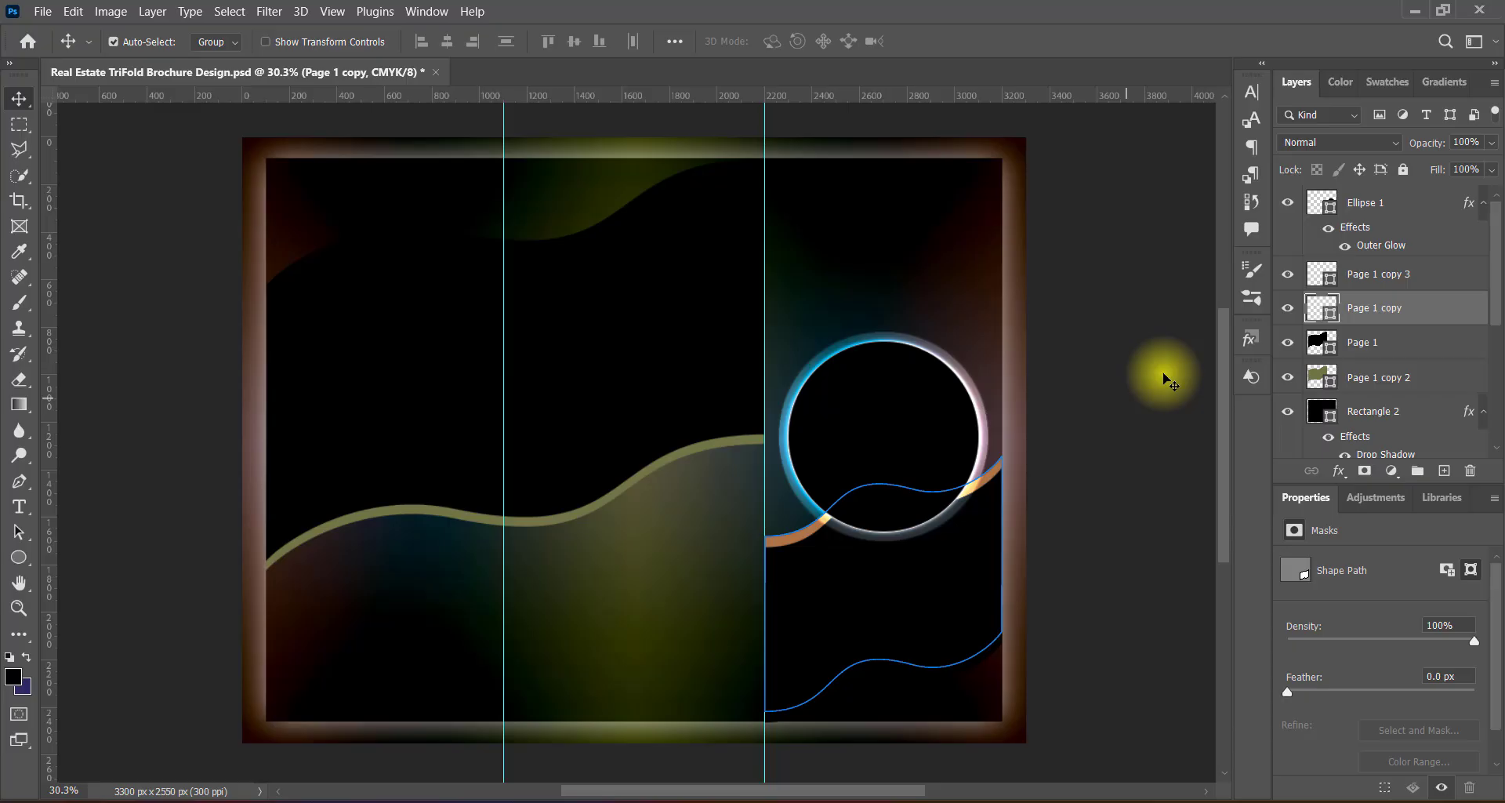
# Step: Fine-tune the orange-brown shape's height, lowering it slightly to thin its visible strip, and deselect it
pyautogui.hotkey('shift', 'Up')
pyautogui.hotkey('shift', 'Up')
pyautogui.hotkey('shift', 'Up')
pyautogui.hotkey('shift', 'Down')
pyautogui.hotkey('shift', 'Down')
pyautogui.hotkey('shift', 'Down')
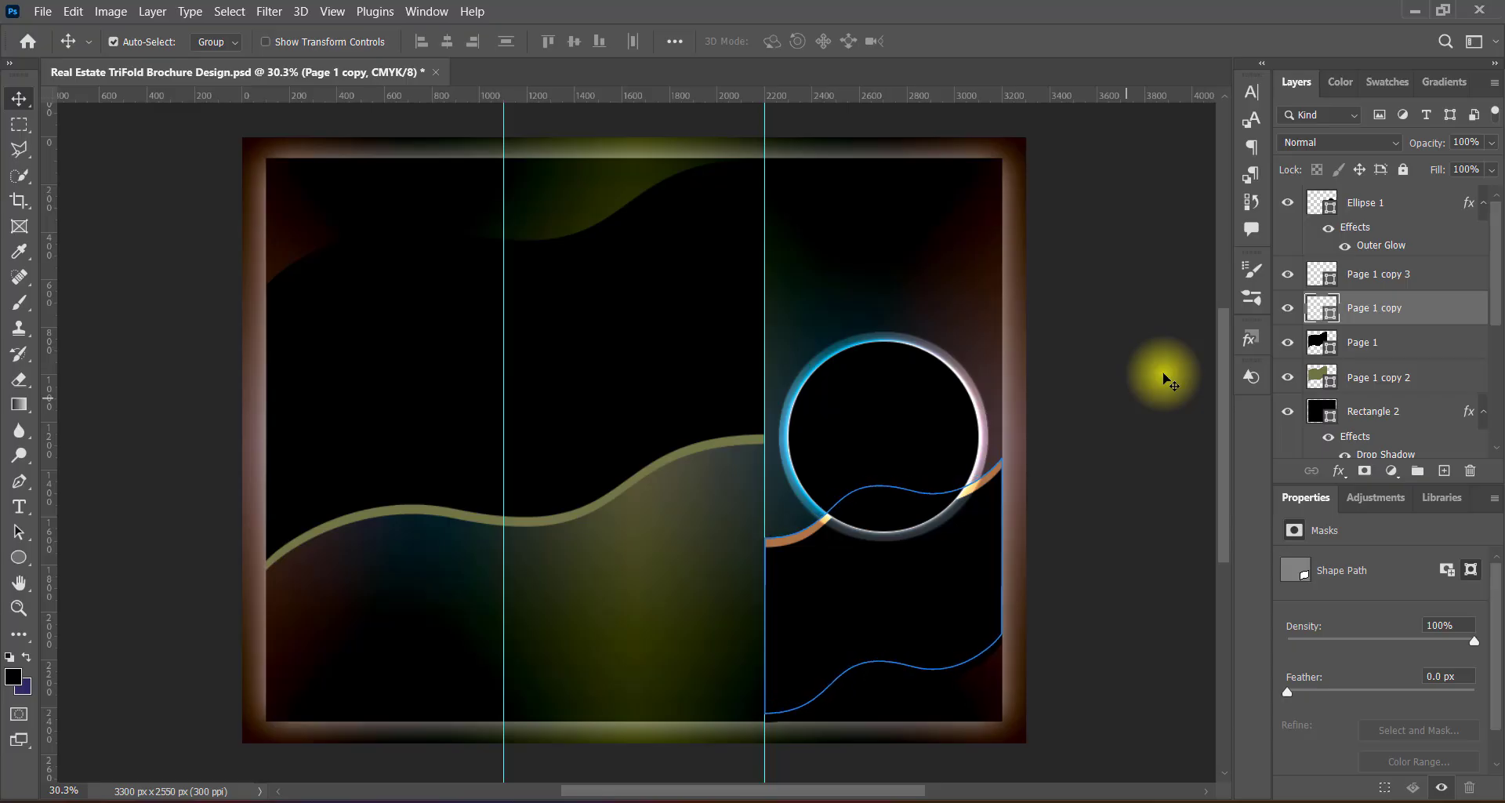
pyautogui.click(1131, 402)
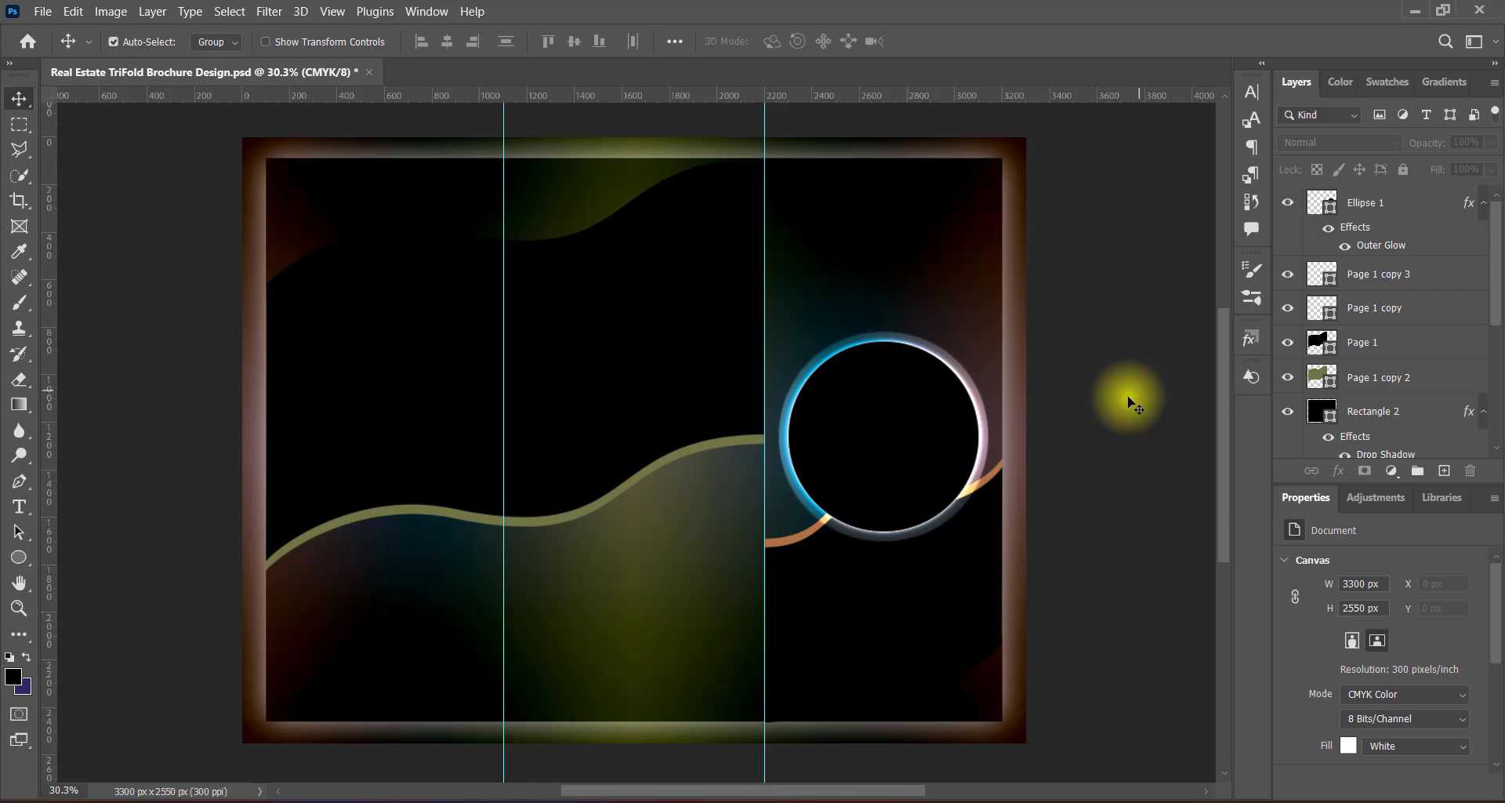
# Step: Scale the glowing circle down proportionally to about 769 px in diameter, keeping its lower edge in place
pyautogui.click(868, 427)
pyautogui.hotkey('ctrl', 't')
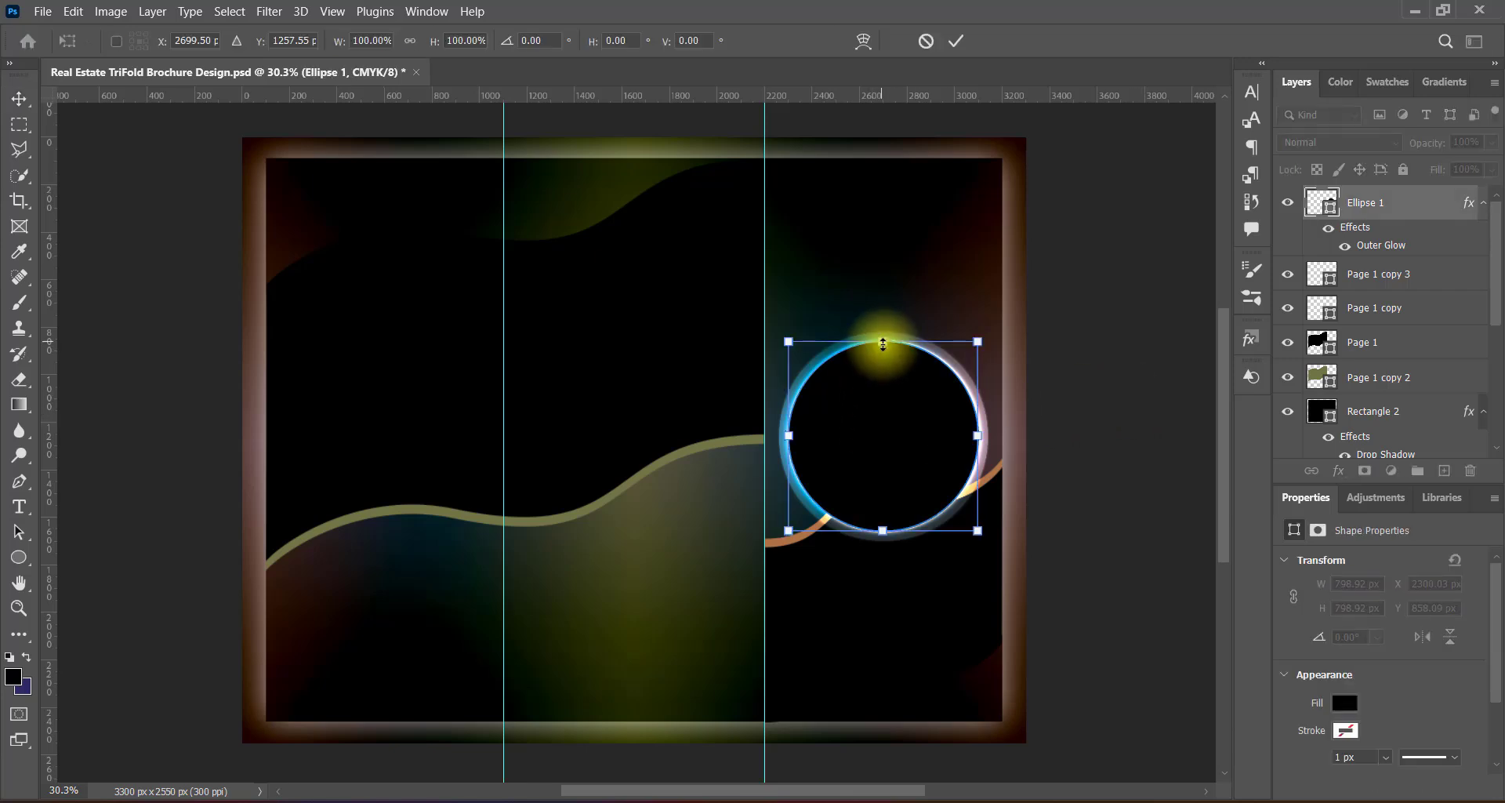
pyautogui.moveTo(882, 342); pyautogui.dragTo(884, 348)
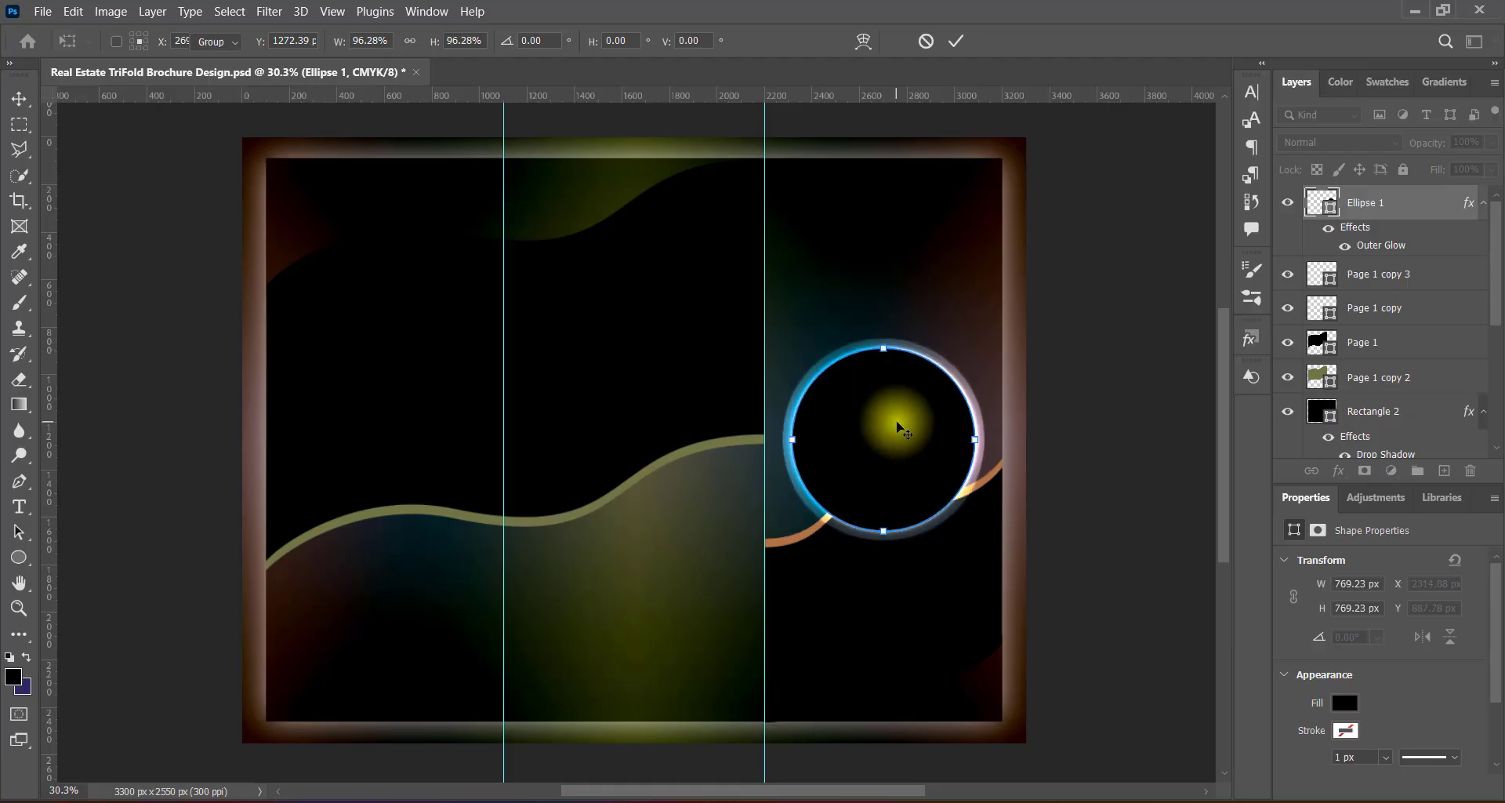
pyautogui.click(1092, 450)
# Step: Apply the circle's resize, reduce its outer glow size to 39 px and save the document
pyautogui.click(901, 431)
pyautogui.doubleClick(1364, 245)
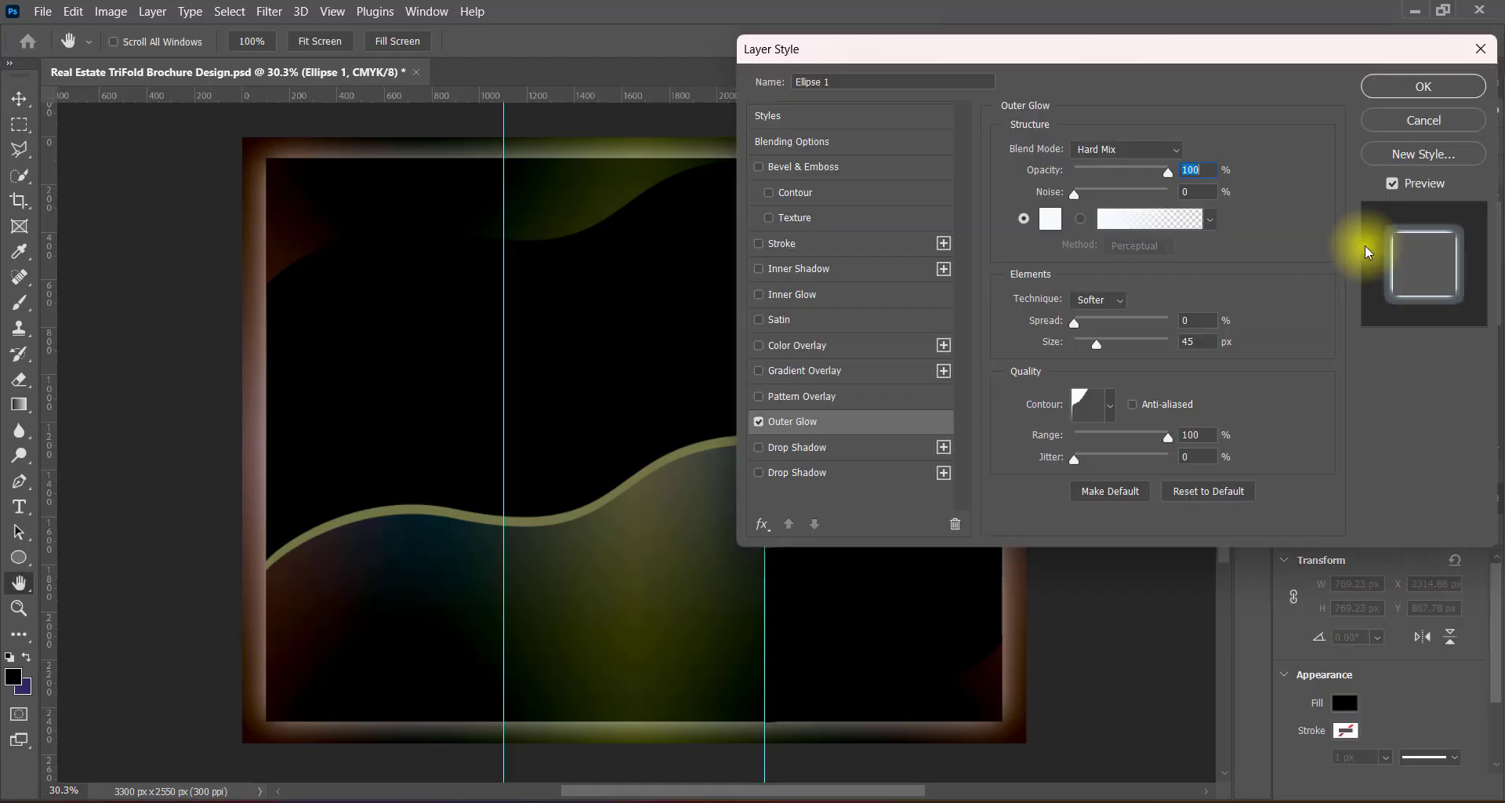
pyautogui.click(1179, 340)
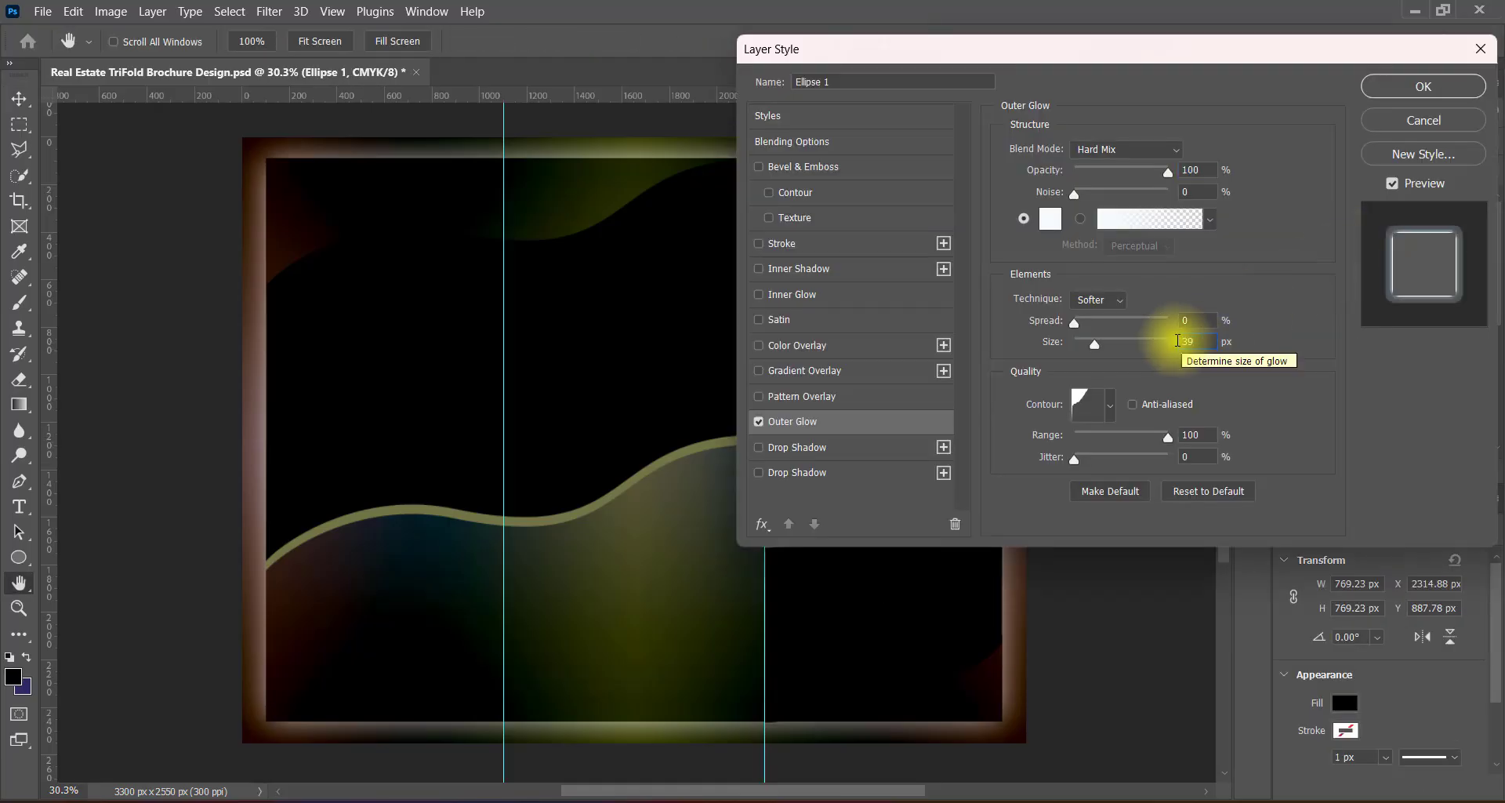
pyautogui.press('Return')
pyautogui.hotkey('ctrl', 's')
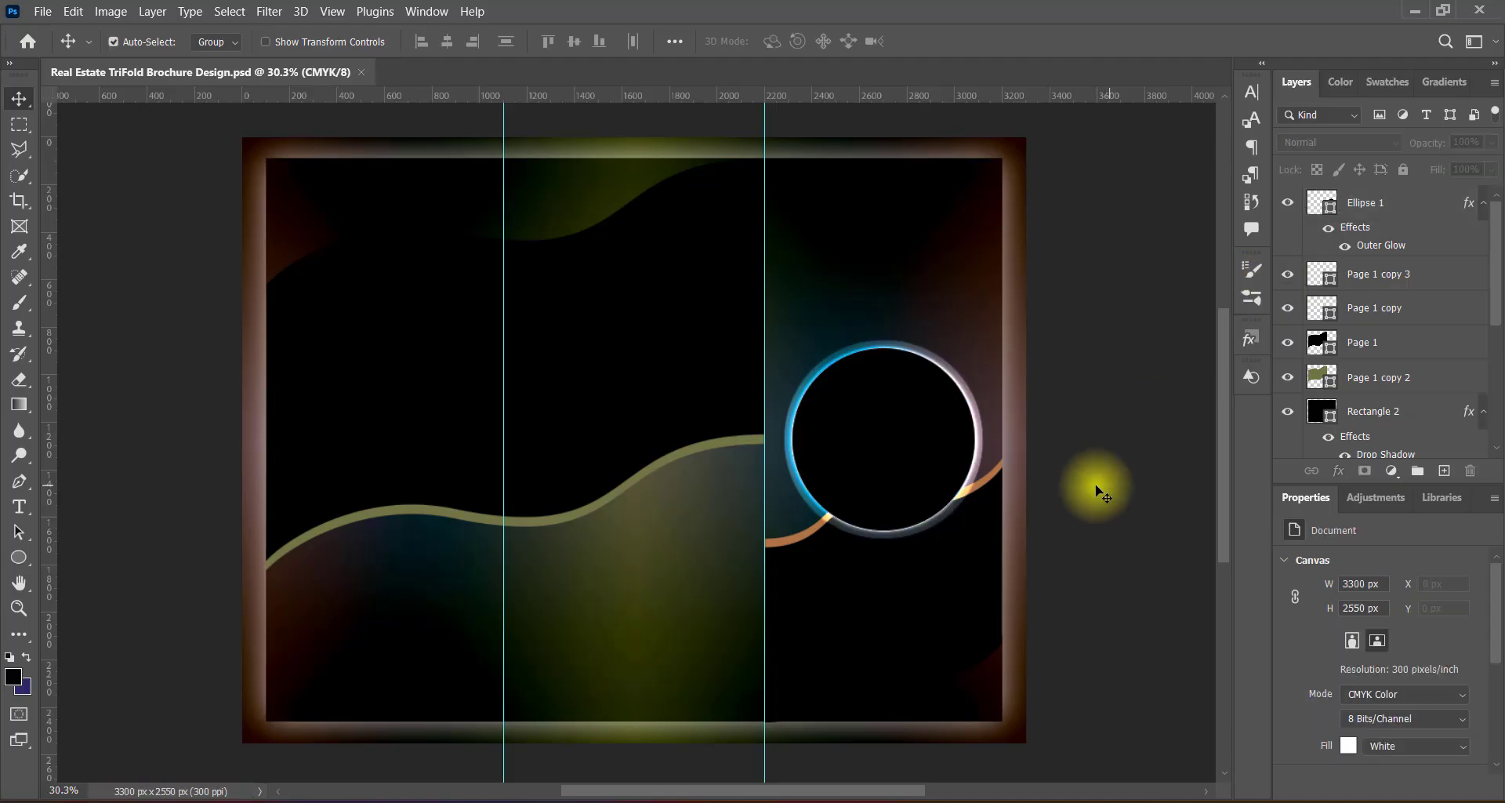
# Step: Paste the brick house photo above the Page 1 shape as a smart object and clip it to that shape
pyautogui.keyDown('ctrl'); pyautogui.click(621, 376); pyautogui.keyUp('ctrl')
pyautogui.hotkey('ctrl', 'v')
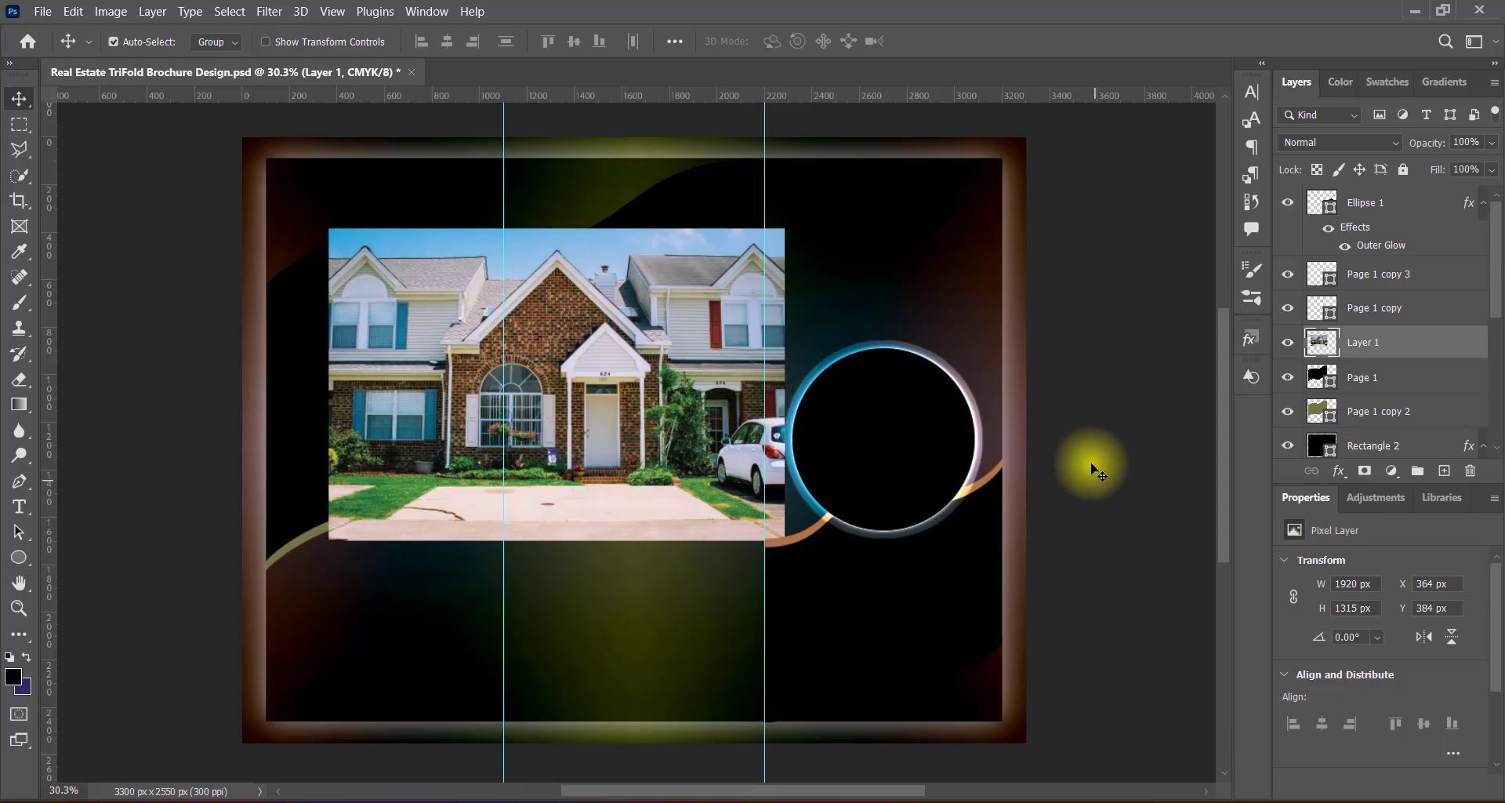
pyautogui.rightClick(1414, 349)
pyautogui.click(1277, 274)
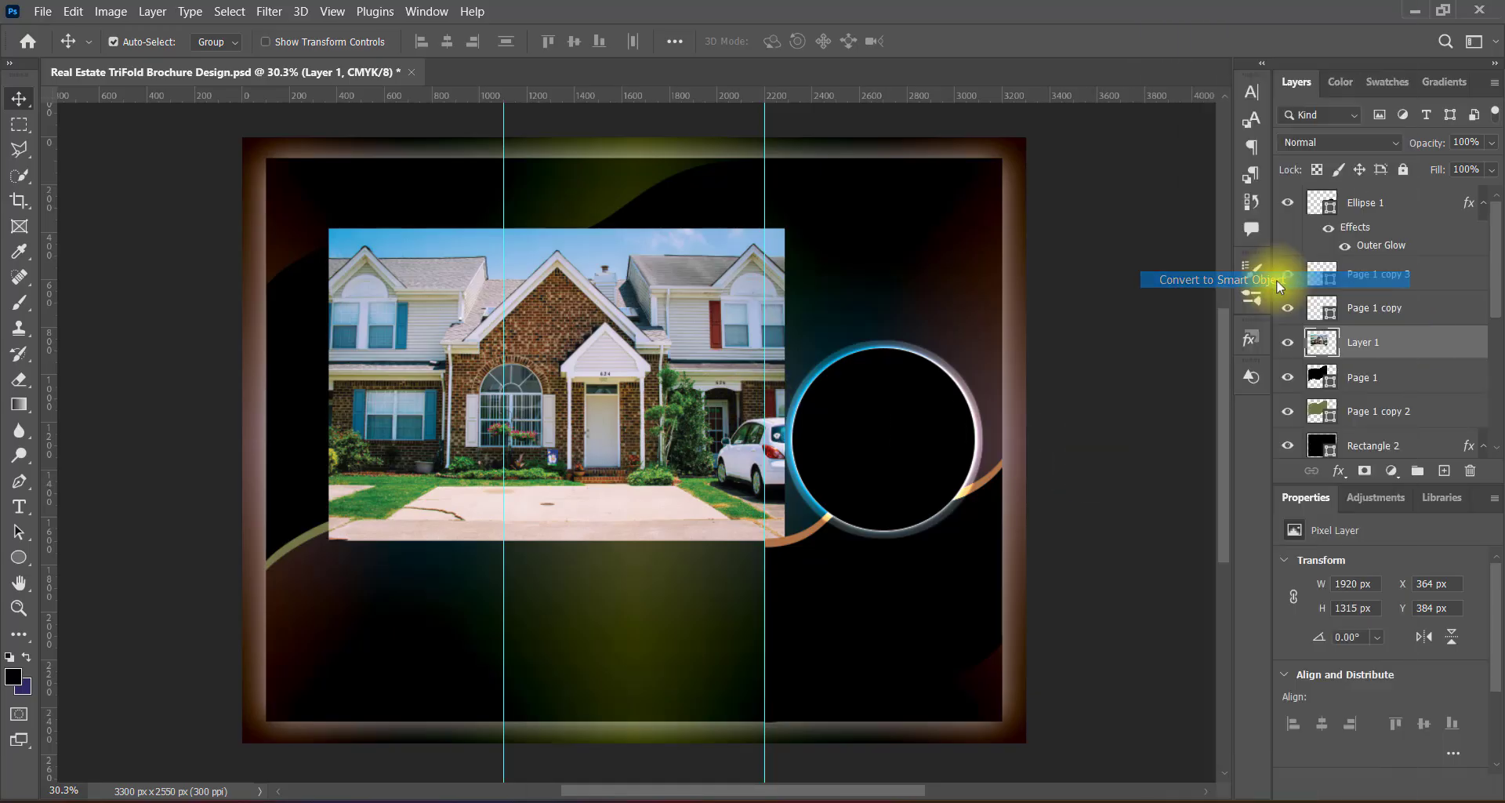
pyautogui.rightClick(1419, 345)
pyautogui.click(1201, 482)
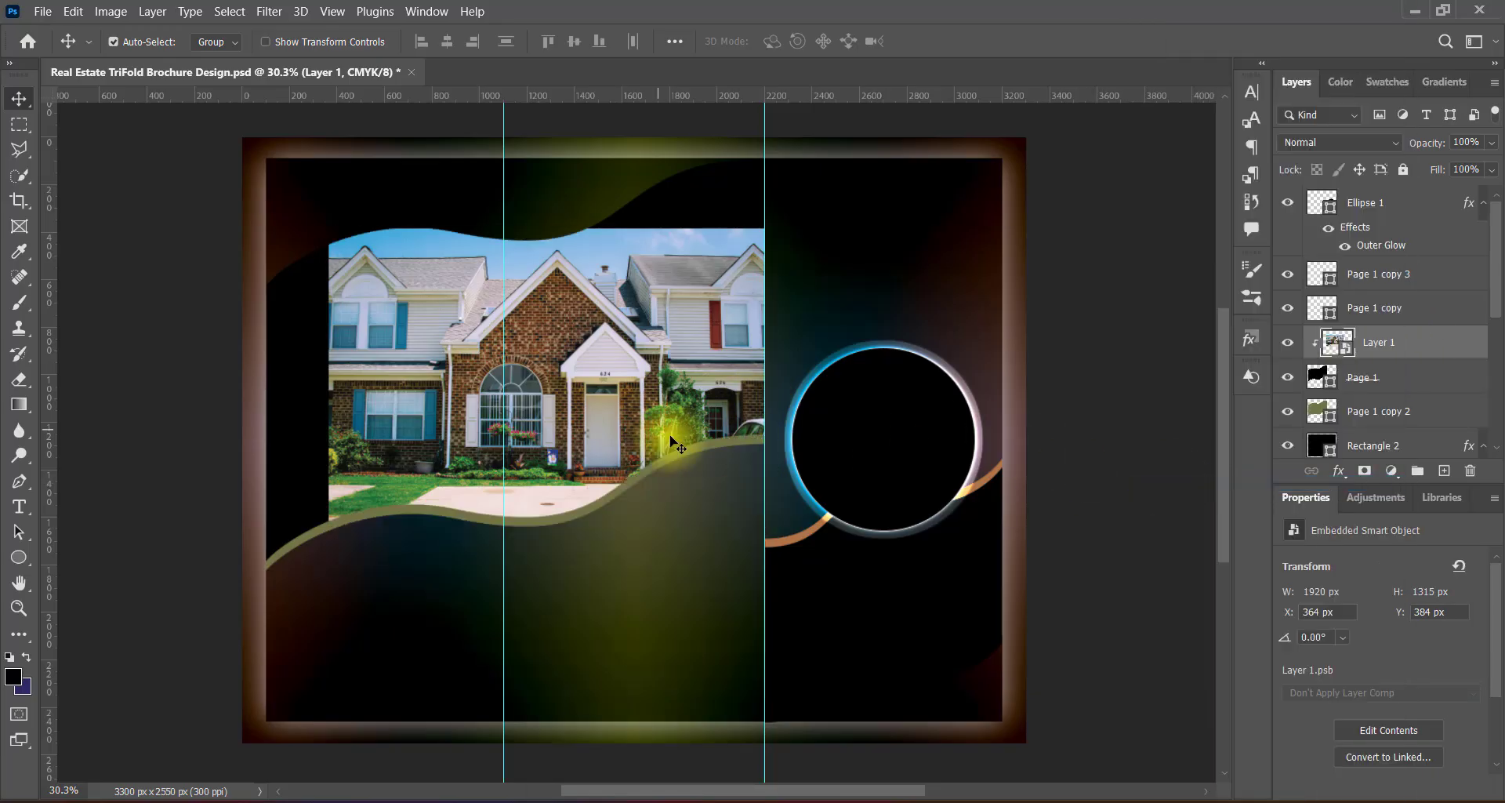
# Step: Enlarge the brick house photo proportionally to about 2555 × 1750 px and position it to fill the wavy shape
pyautogui.hotkey('ctrl', 't')
pyautogui.moveTo(566, 248); pyautogui.dragTo(536, 158)
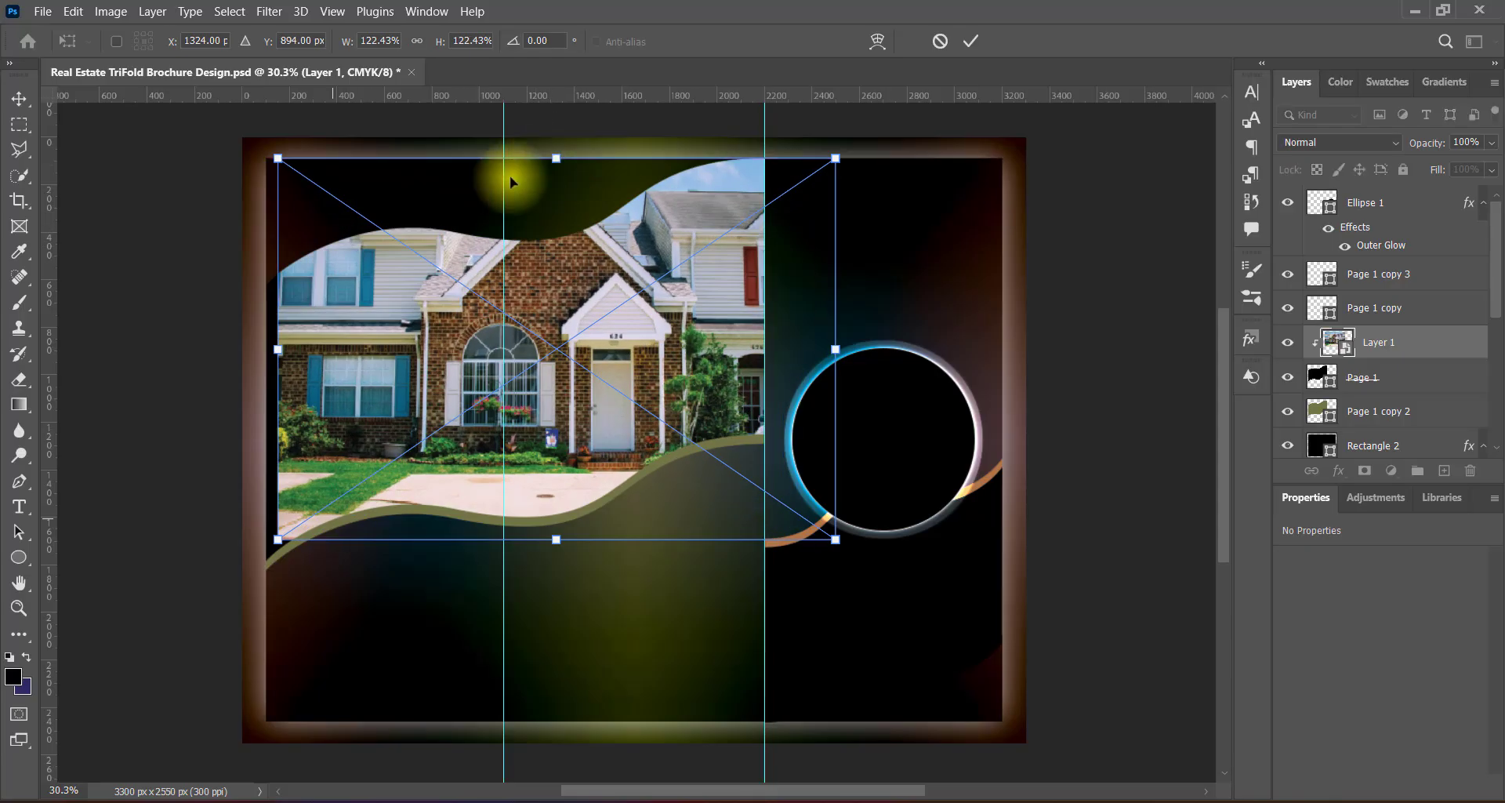
pyautogui.moveTo(269, 350); pyautogui.dragTo(265, 351)
pyautogui.moveTo(551, 544); pyautogui.dragTo(555, 572)
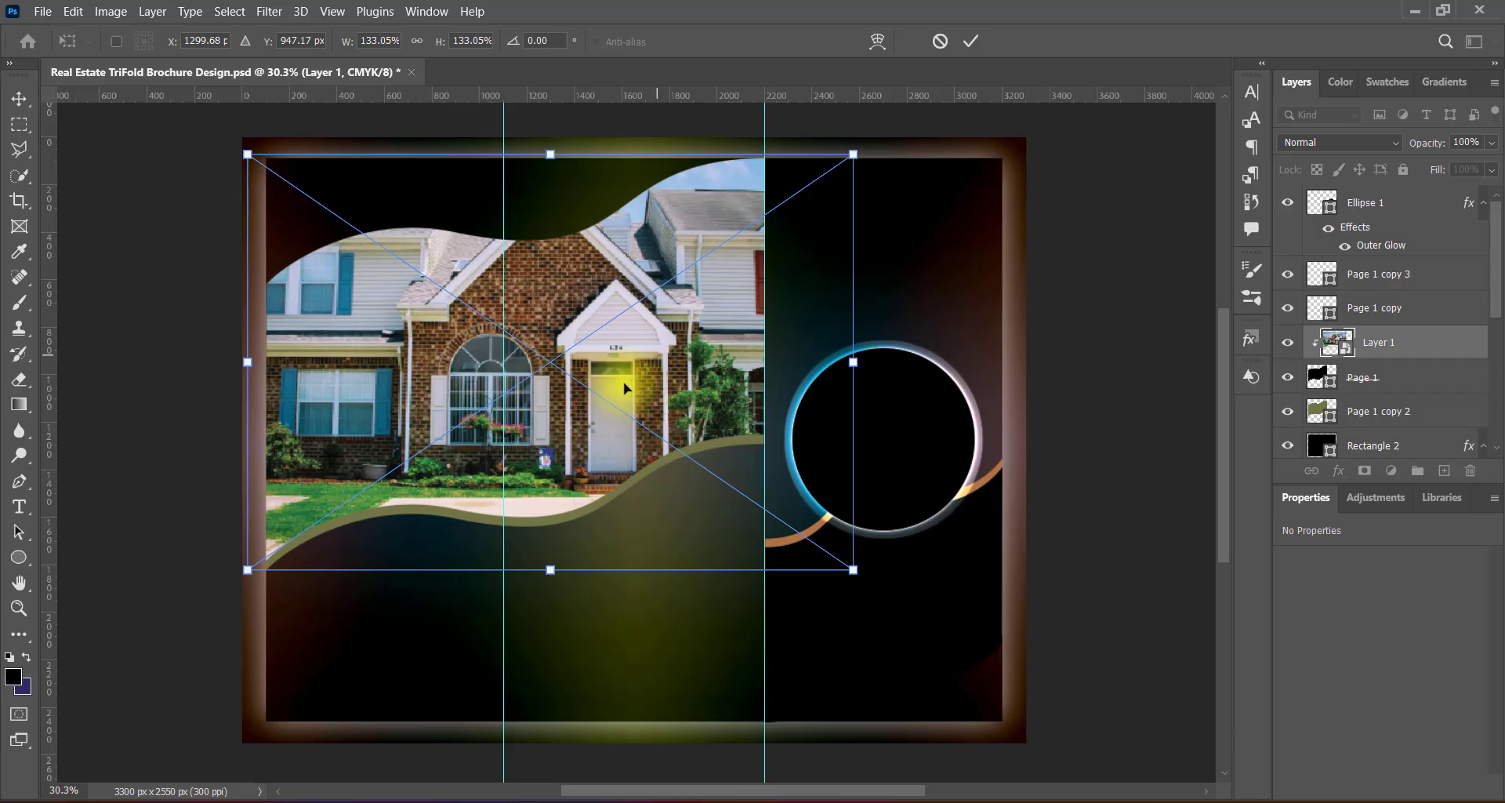
pyautogui.moveTo(627, 387); pyautogui.dragTo(679, 354)
pyautogui.press('Return')
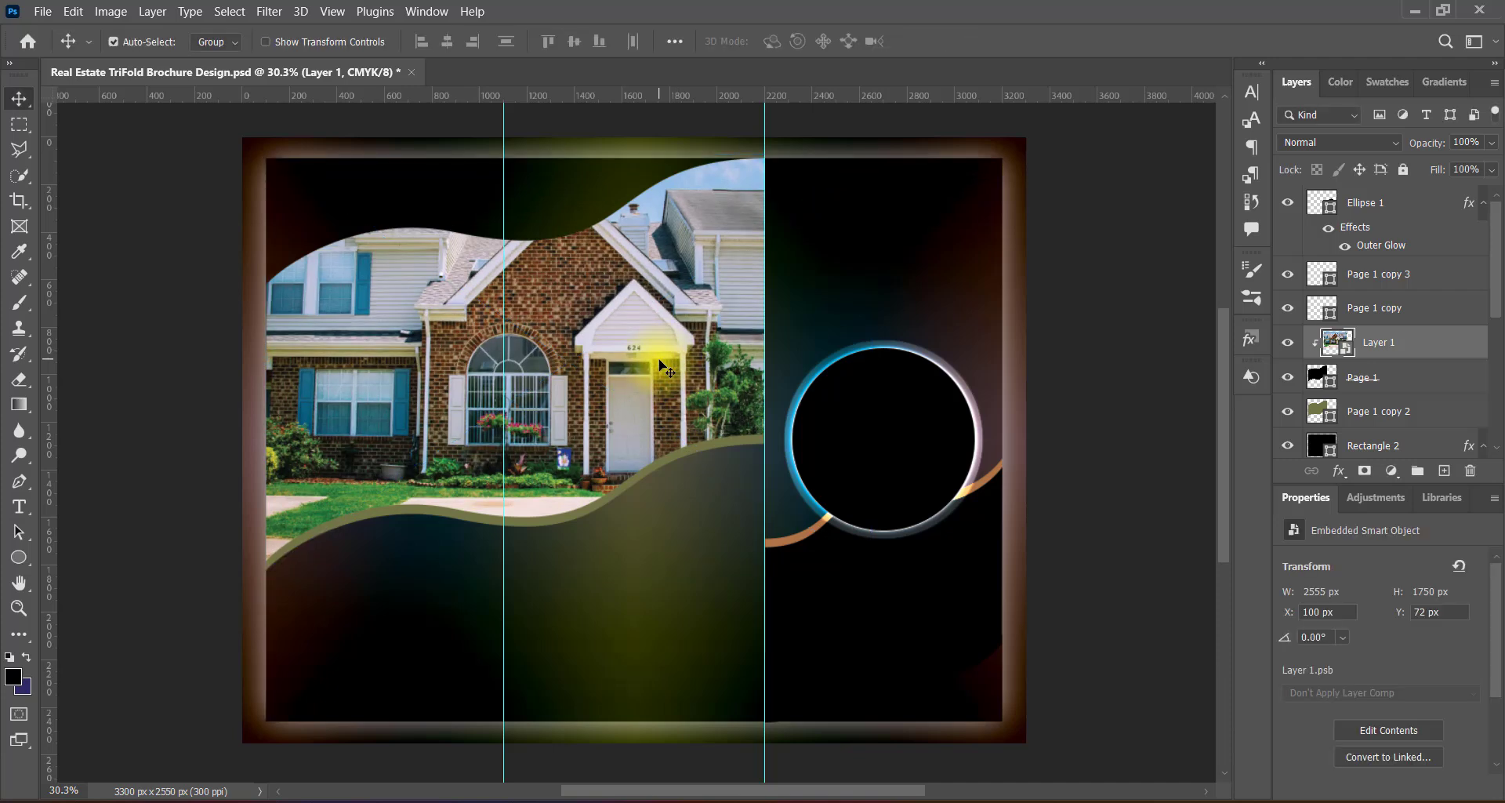
# Step: Nudge the clipped brick house photo slightly down to a Y position of about 82 px
pyautogui.press('Down')
pyautogui.press('Down')
pyautogui.press('Down')
pyautogui.press('Down')
pyautogui.press('Down')
pyautogui.press('Down')
pyautogui.press('Down')
pyautogui.press('Down')
pyautogui.press('Down')
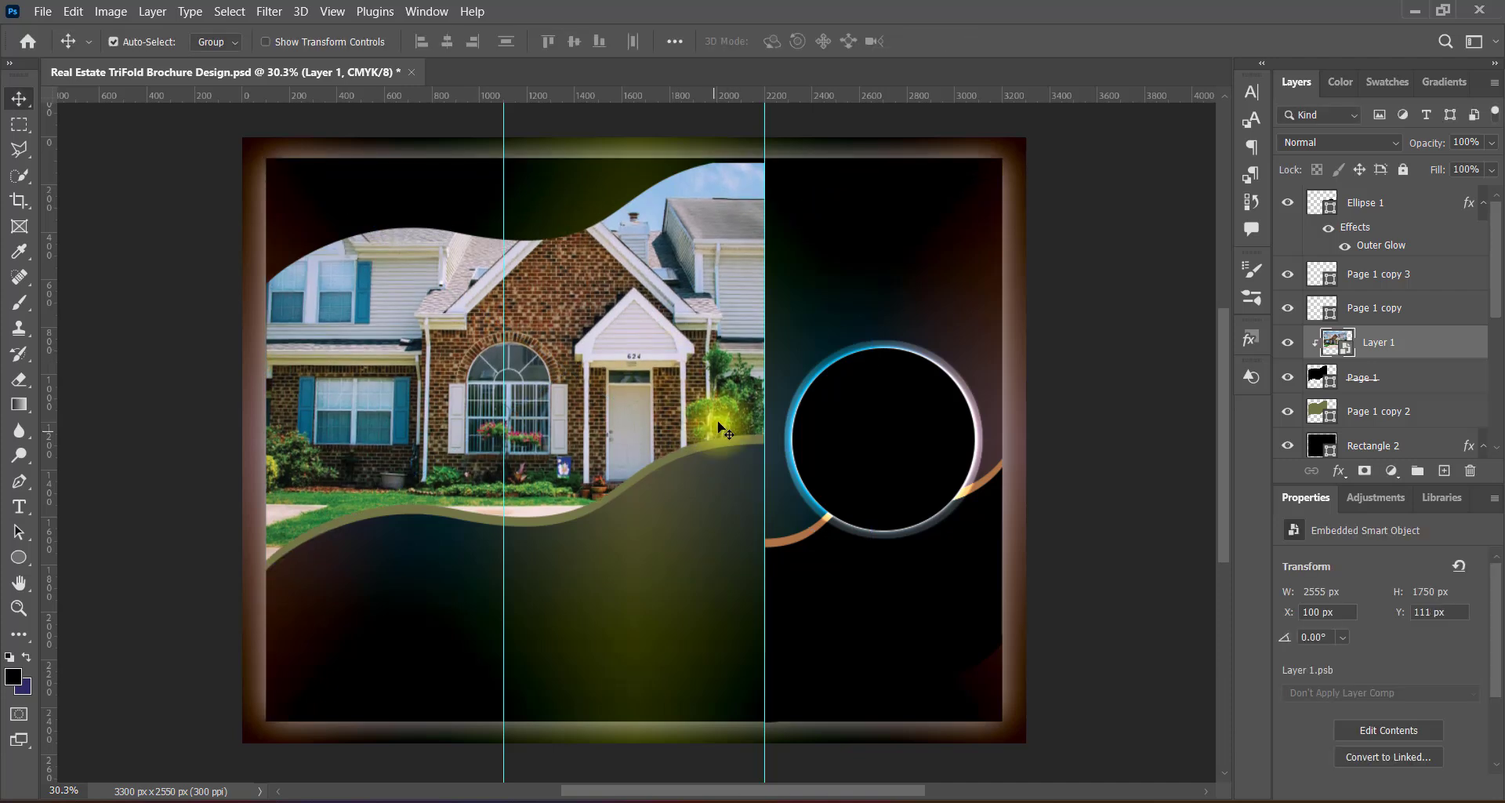
pyautogui.press('Down')
# Step: Apply a Hue/Saturation adjustment to the brick house photo
pyautogui.click(111, 11)
pyautogui.click(354, 156)
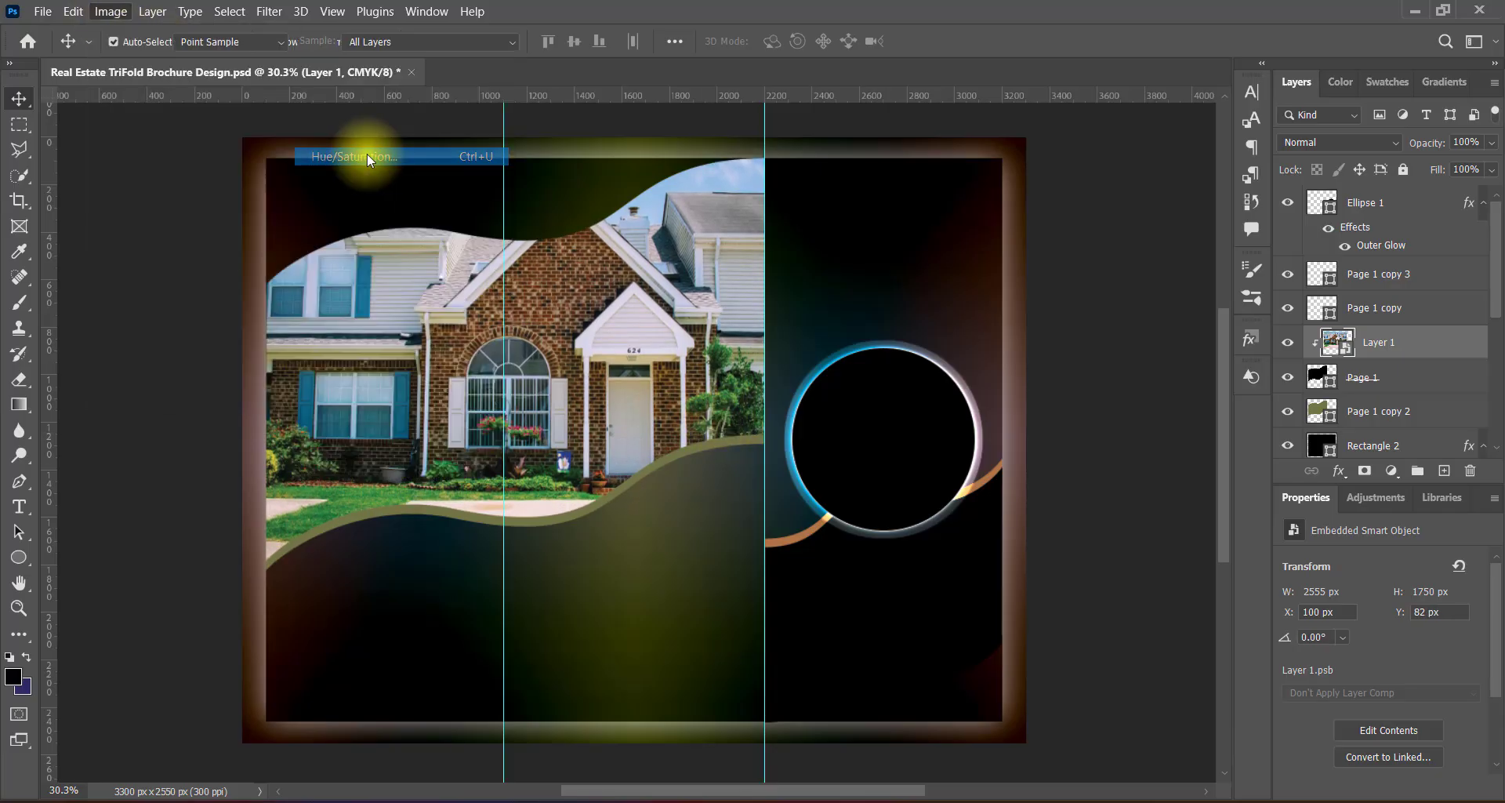
pyautogui.click(690, 161)
pyautogui.click(604, 269)
pyautogui.click(907, 134)
# Step: Apply a Levels adjustment to the brick house photo and save the document
pyautogui.click(110, 11)
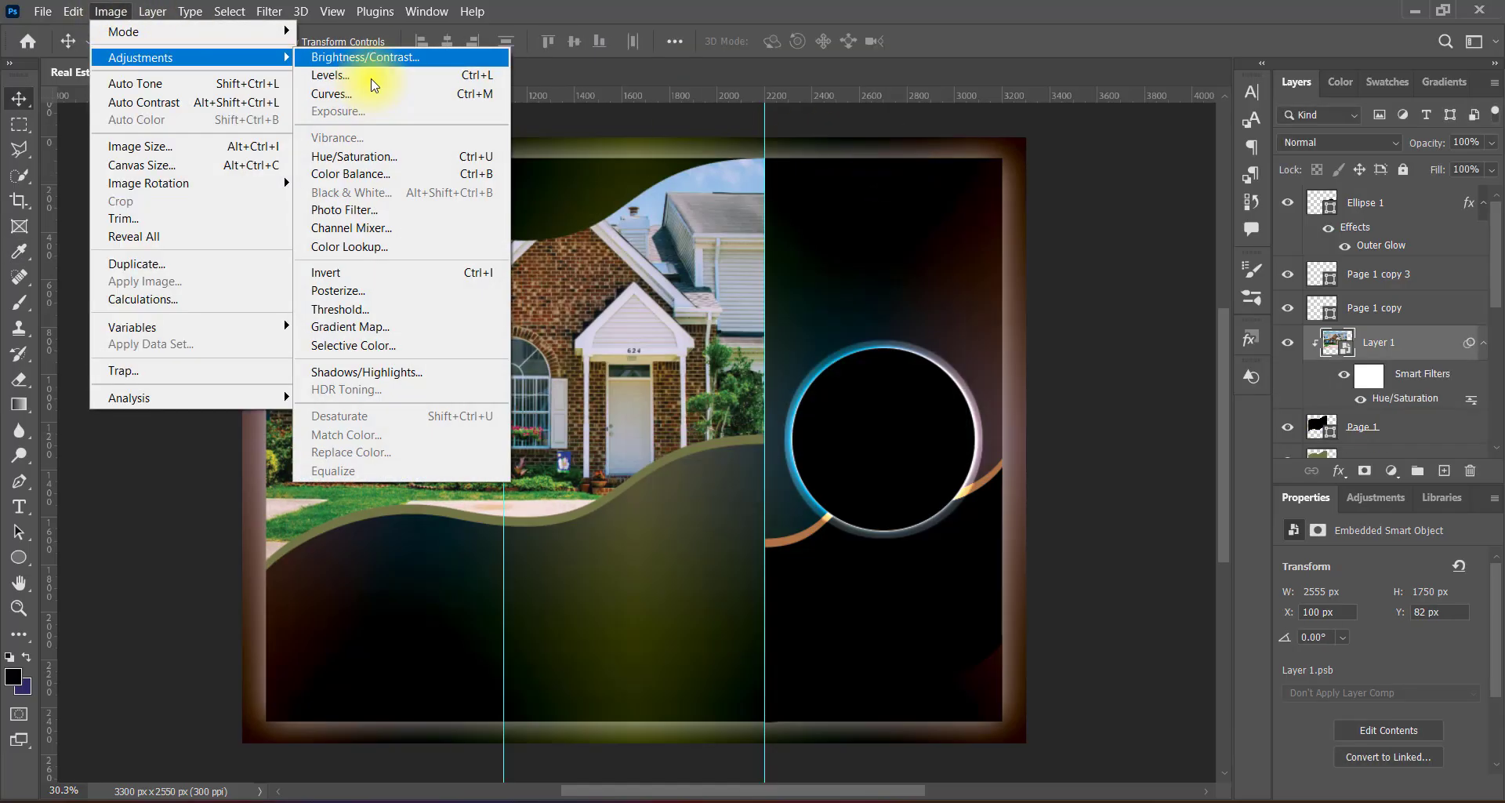
pyautogui.click(379, 75)
pyautogui.click(703, 160)
pyautogui.click(683, 249)
pyautogui.click(892, 162)
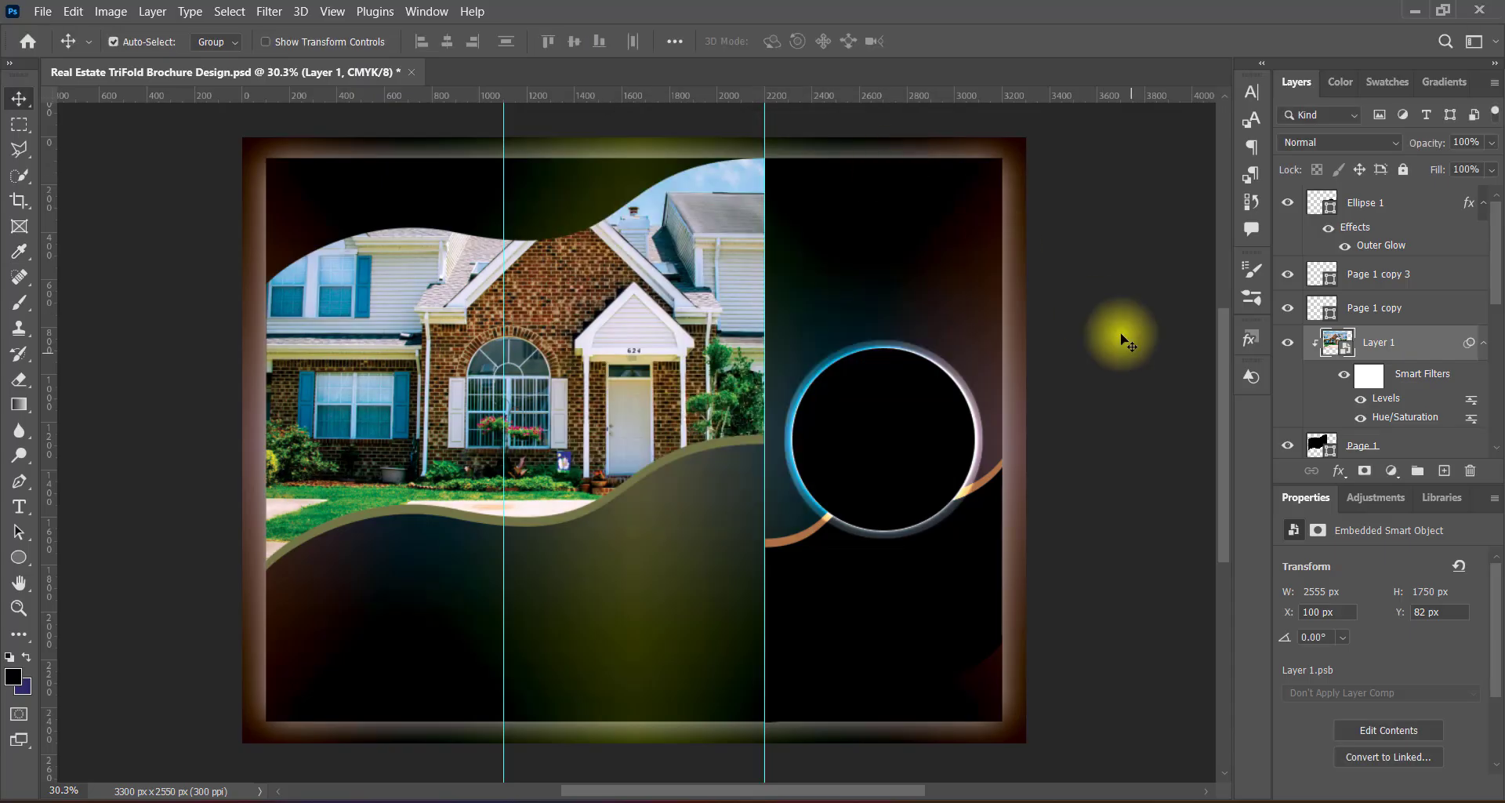
pyautogui.hotkey('ctrl', 's')
# Step: Duplicate the olive Page 1 copy 2 shape behind the brick house photo and select the underlying original
pyautogui.click(538, 519)
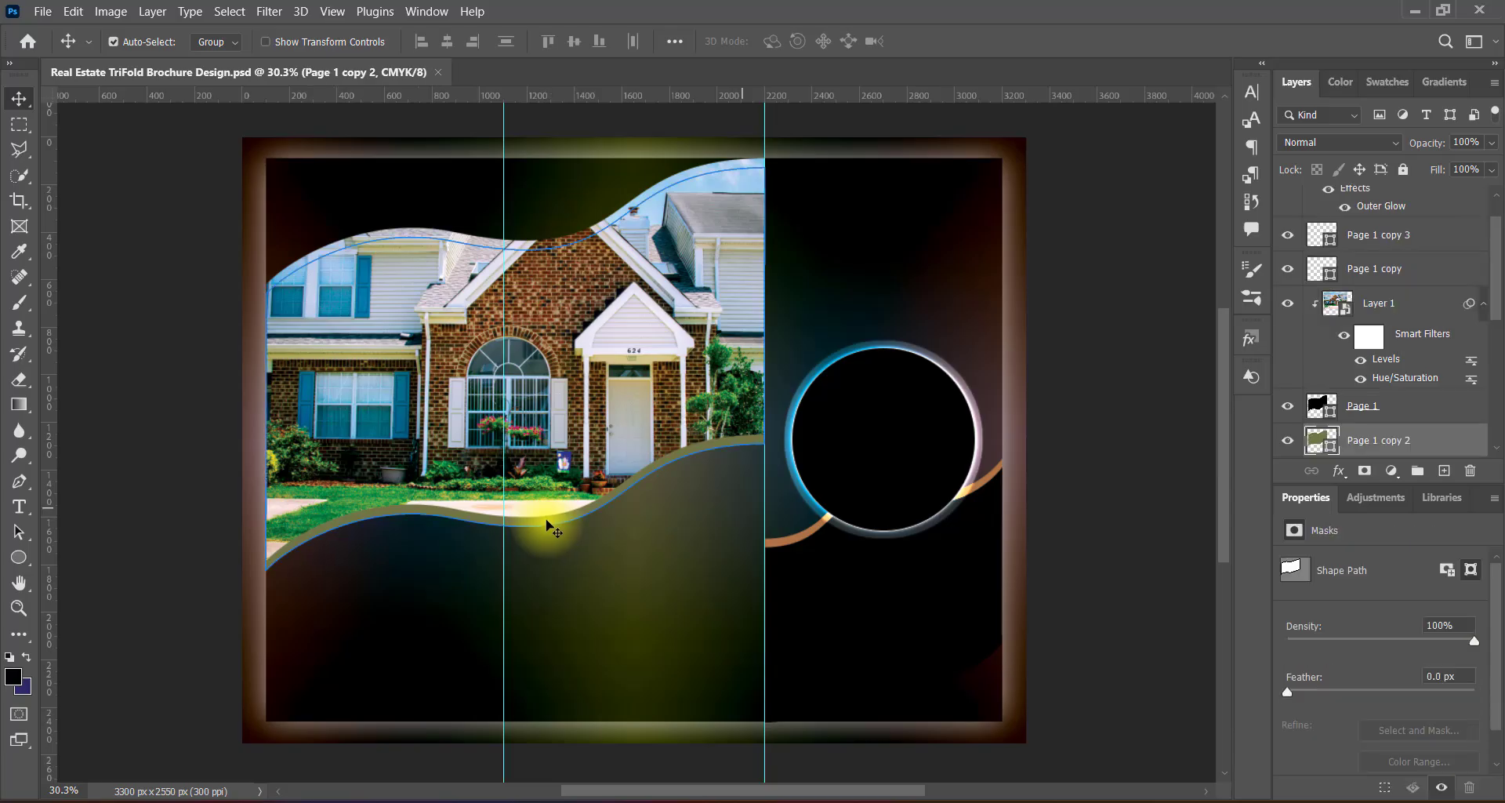
pyautogui.scroll(-3, 1473, 340)
pyautogui.moveTo(1474, 342); pyautogui.dragTo(1441, 469)
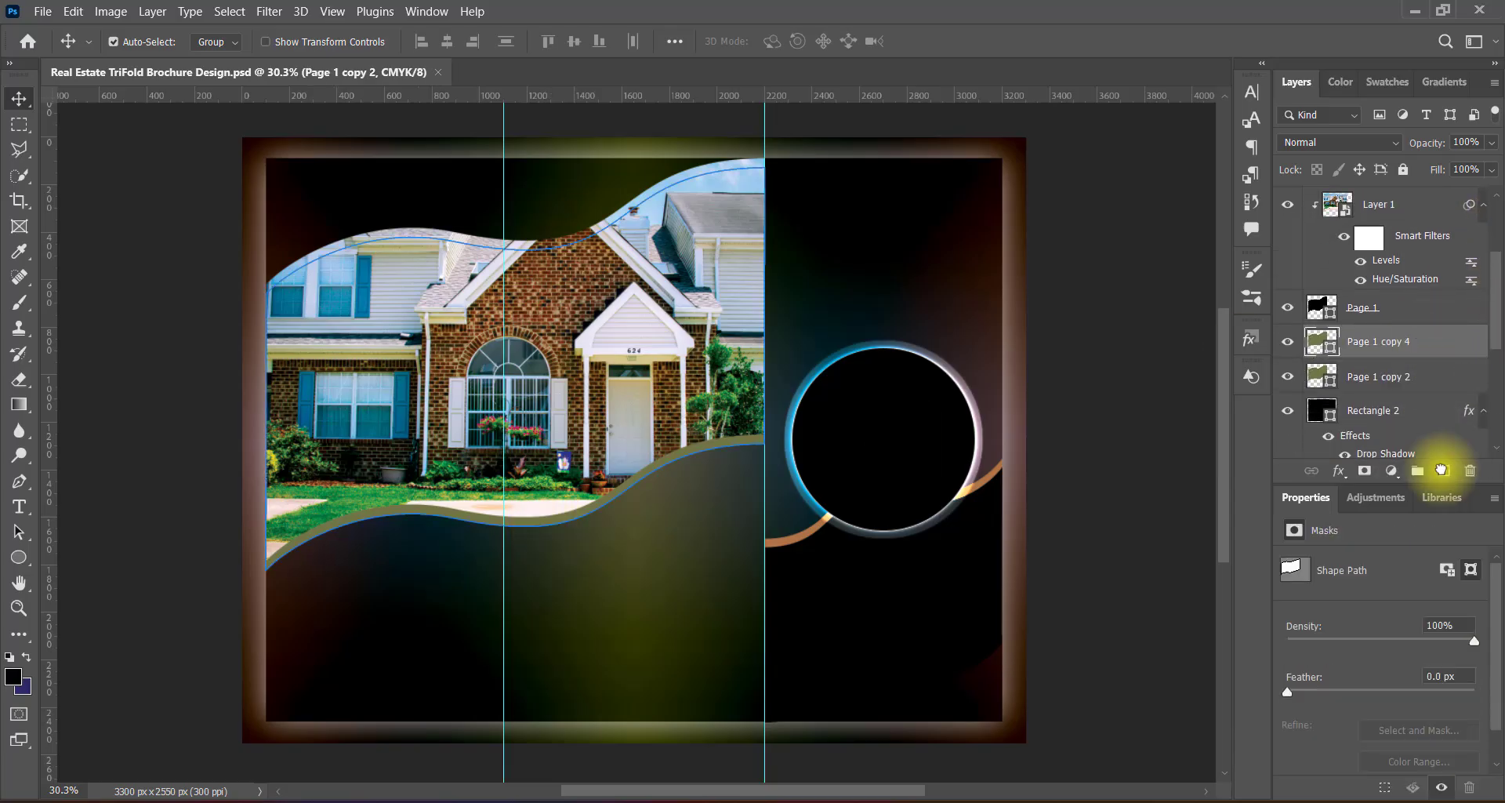
pyautogui.click(1382, 382)
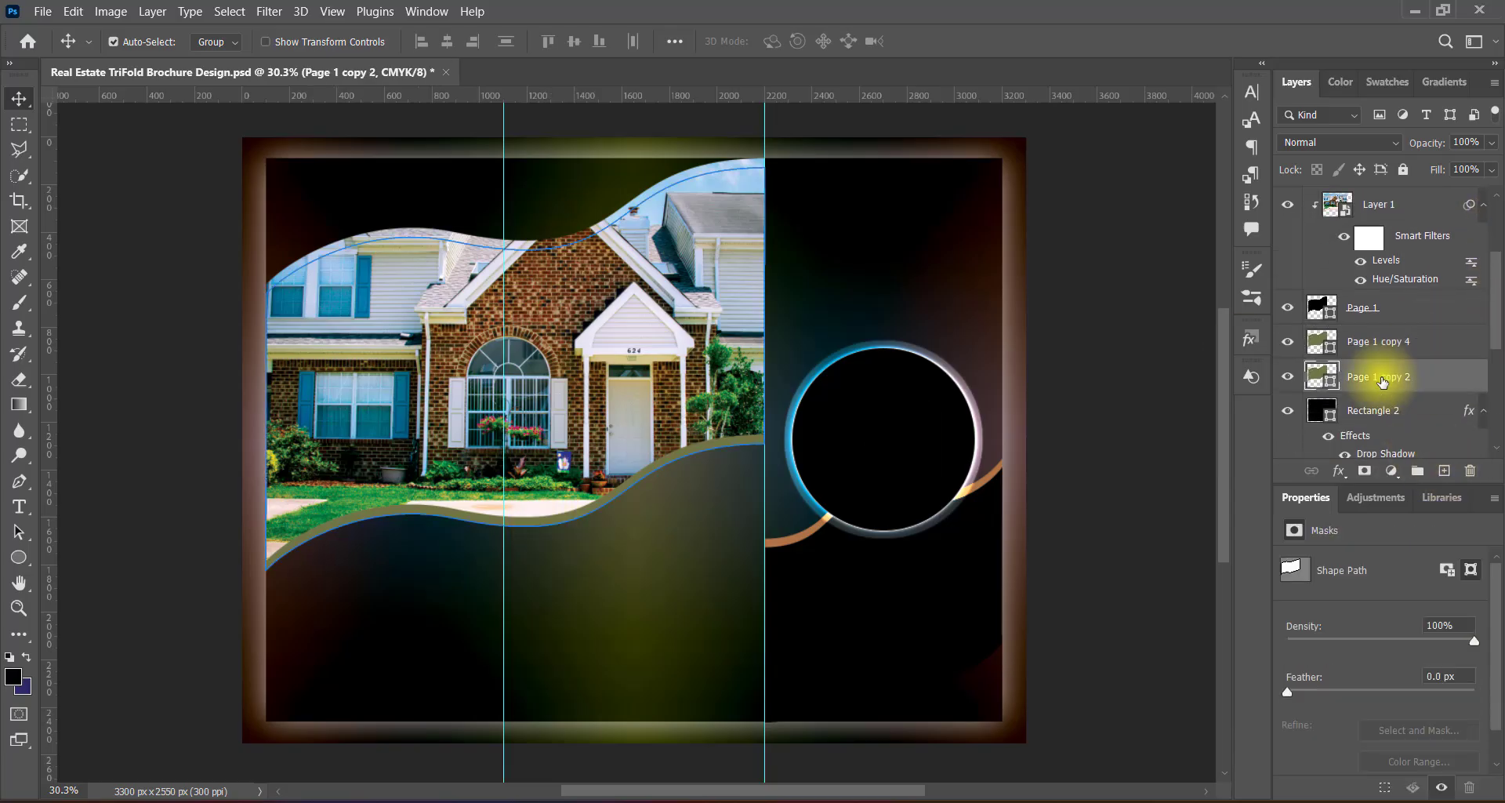
# Step: Lower the underlying Page 1 copy 2 shape slightly and recolour it pale yellow, sampled where the circle's glow meets the orange strip
pyautogui.doubleClick(1322, 376)
pyautogui.click(722, 209)
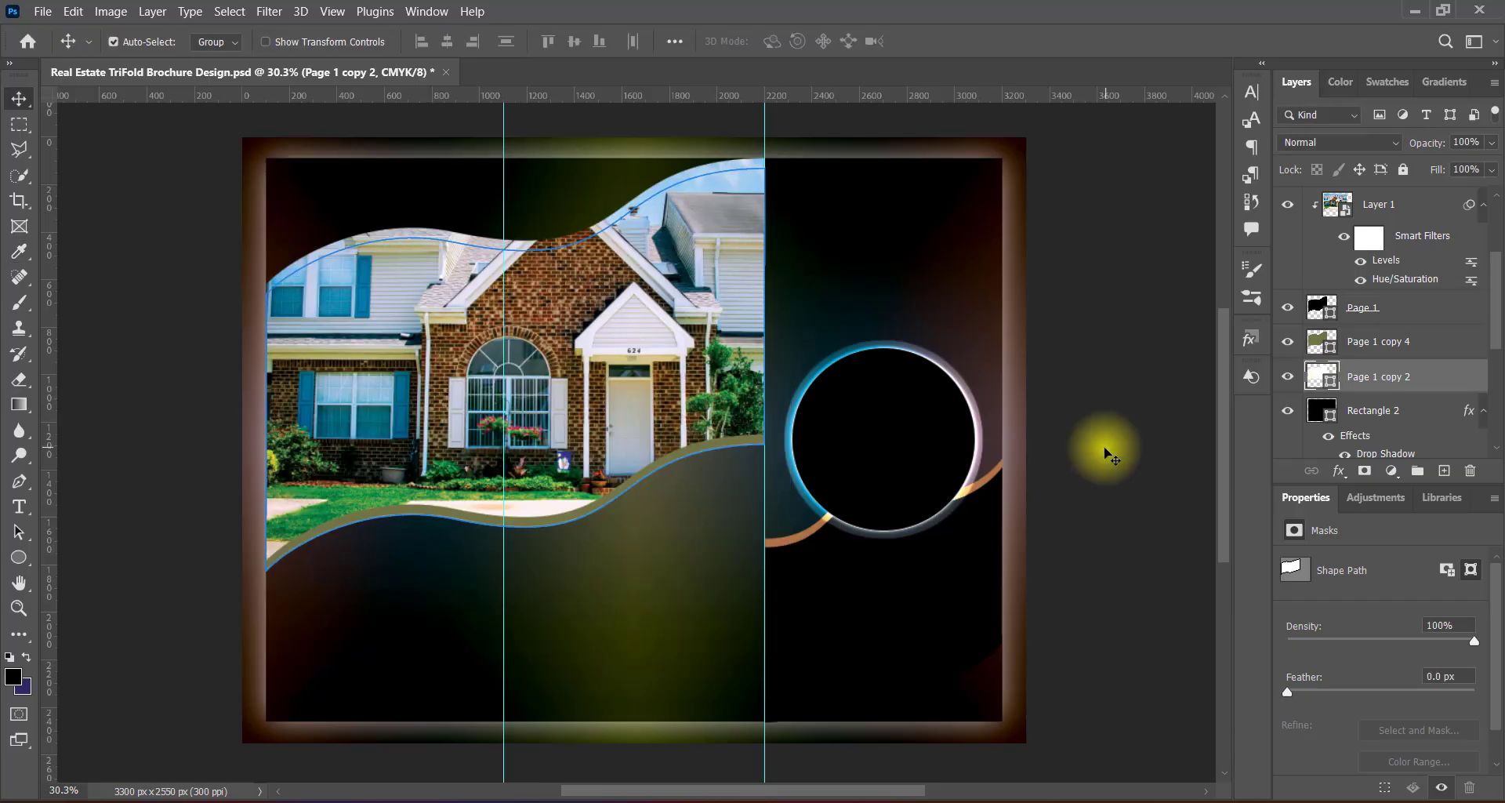
pyautogui.doubleClick(1317, 378)
pyautogui.moveTo(537, 162); pyautogui.dragTo(1068, 117)
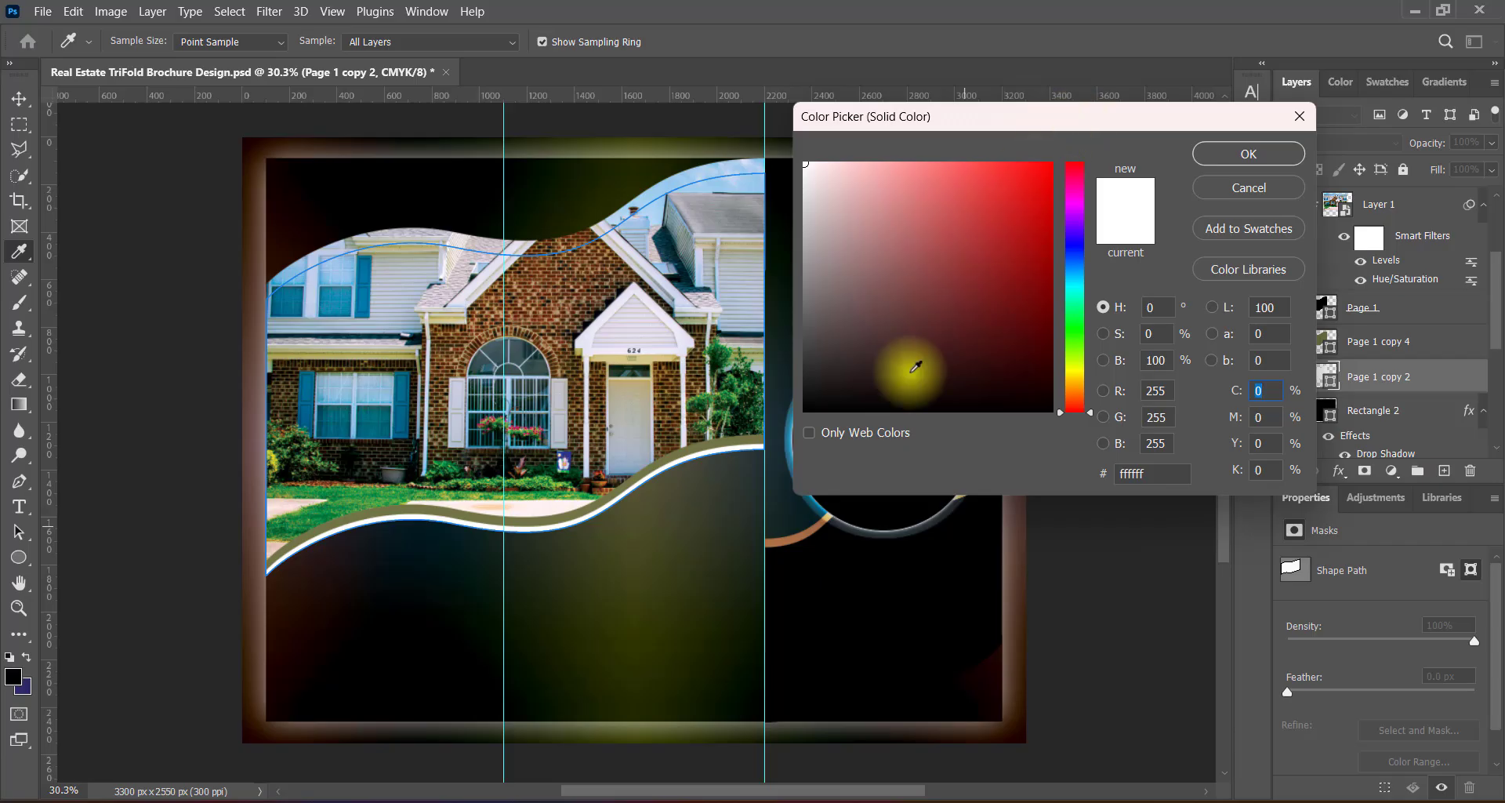
pyautogui.click(816, 526)
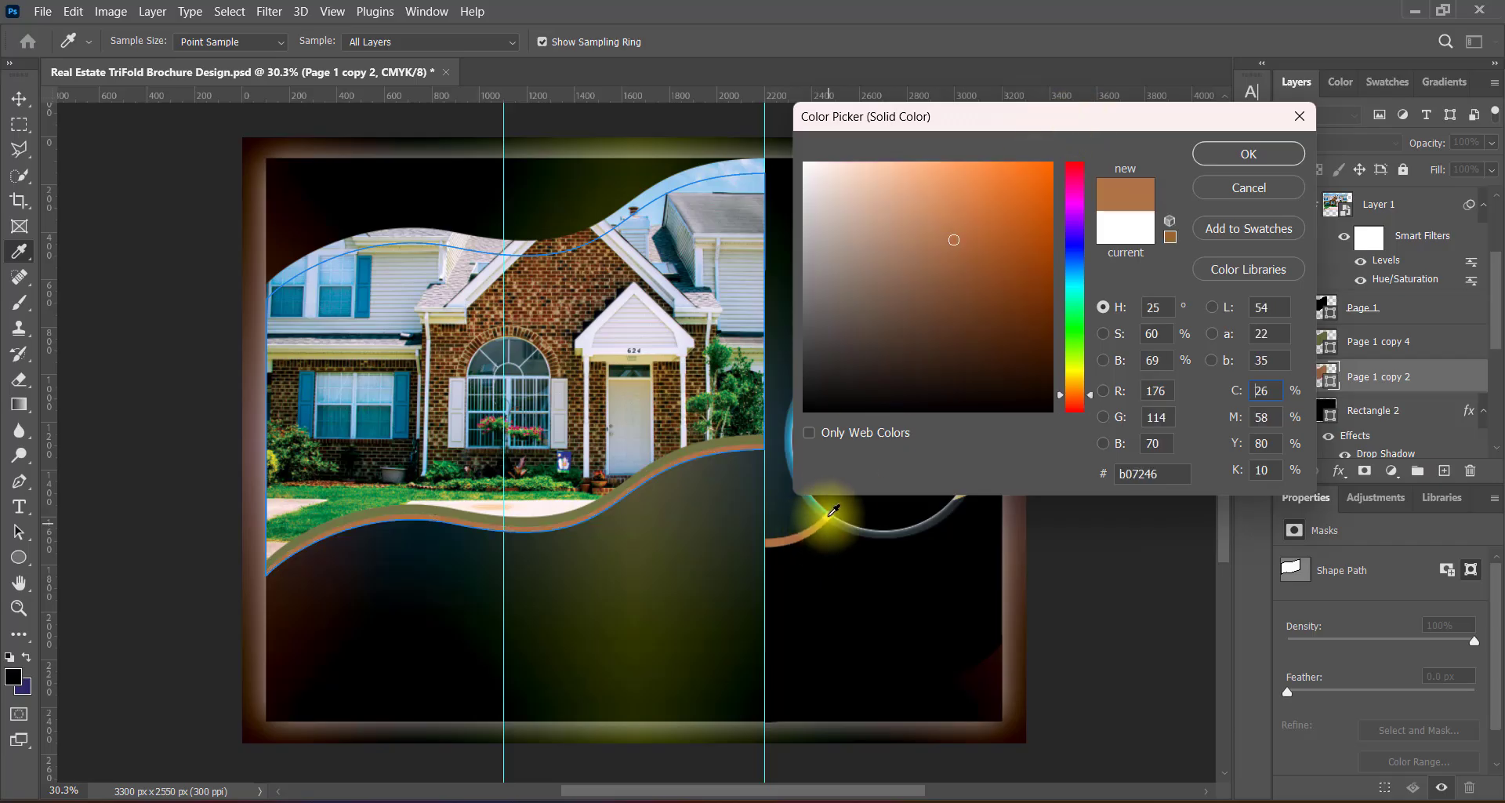
pyautogui.click(831, 513)
pyautogui.click(1211, 154)
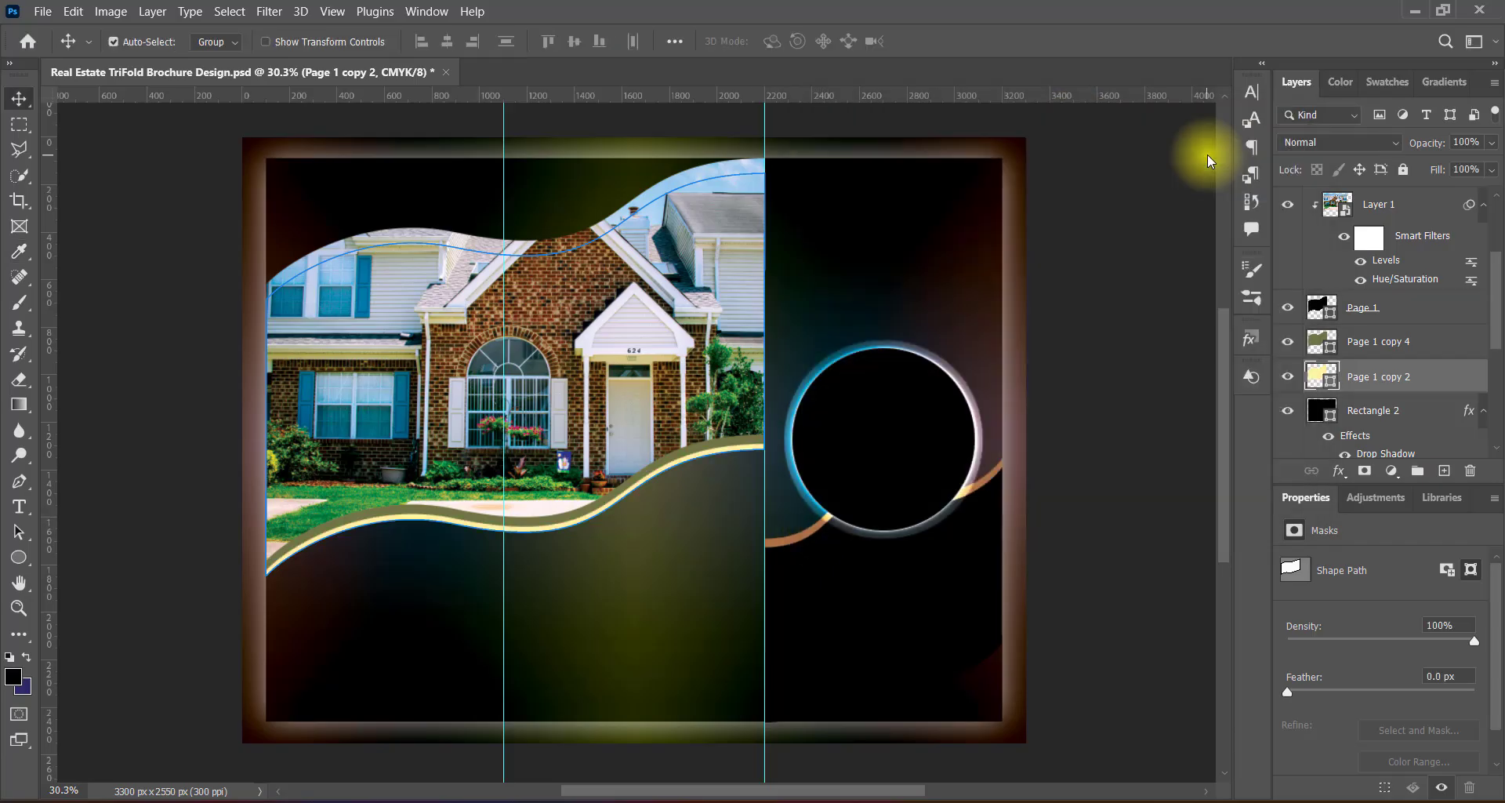
pyautogui.press('v')
# Step: Add a slightly raised, pale yellow (#fff79e) strip beneath the right panel's orange-brown shape by duplicating it, and save the document
pyautogui.click(795, 540)
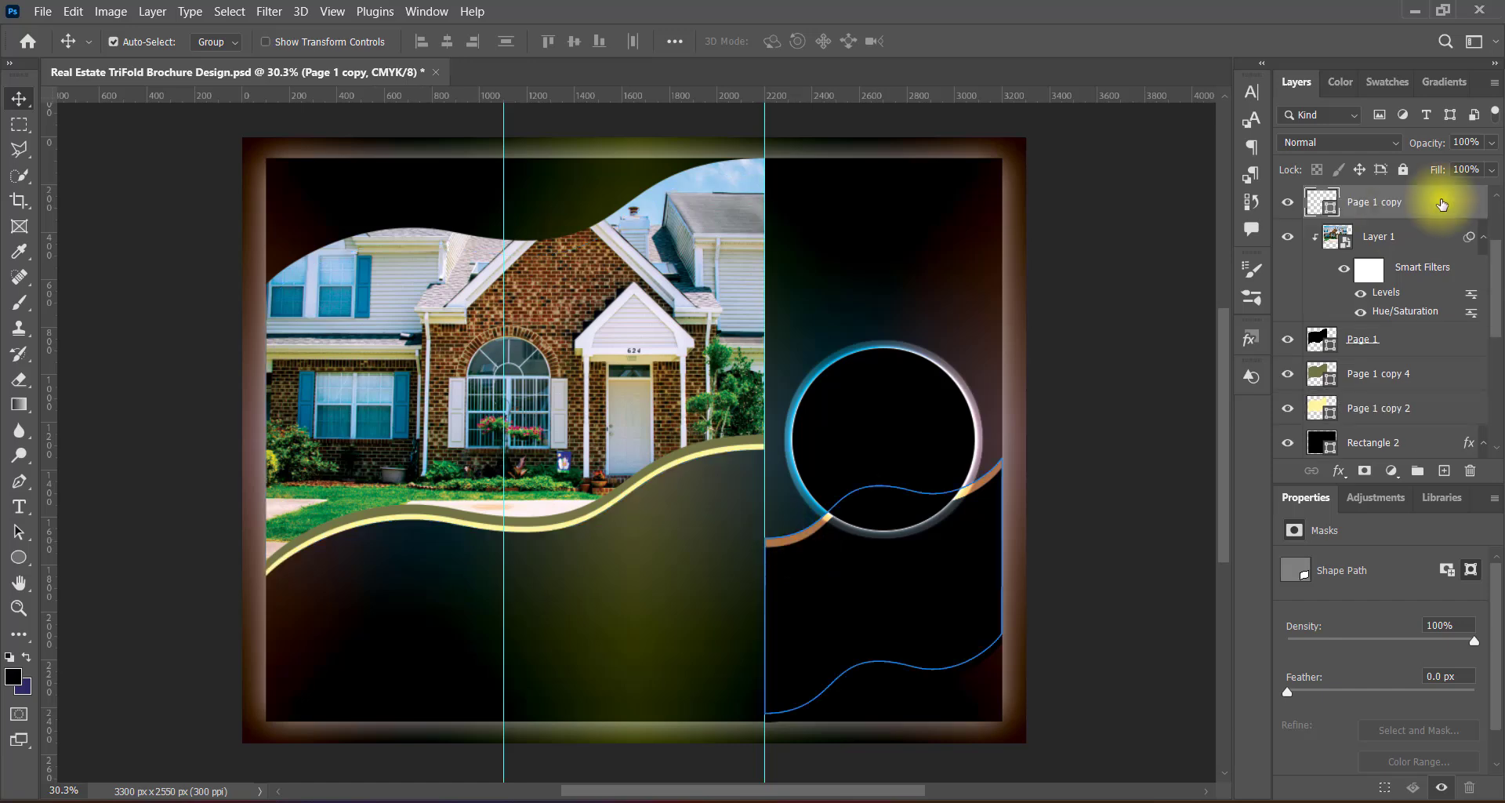
pyautogui.moveTo(1455, 202); pyautogui.dragTo(1444, 471)
pyautogui.doubleClick(1322, 236)
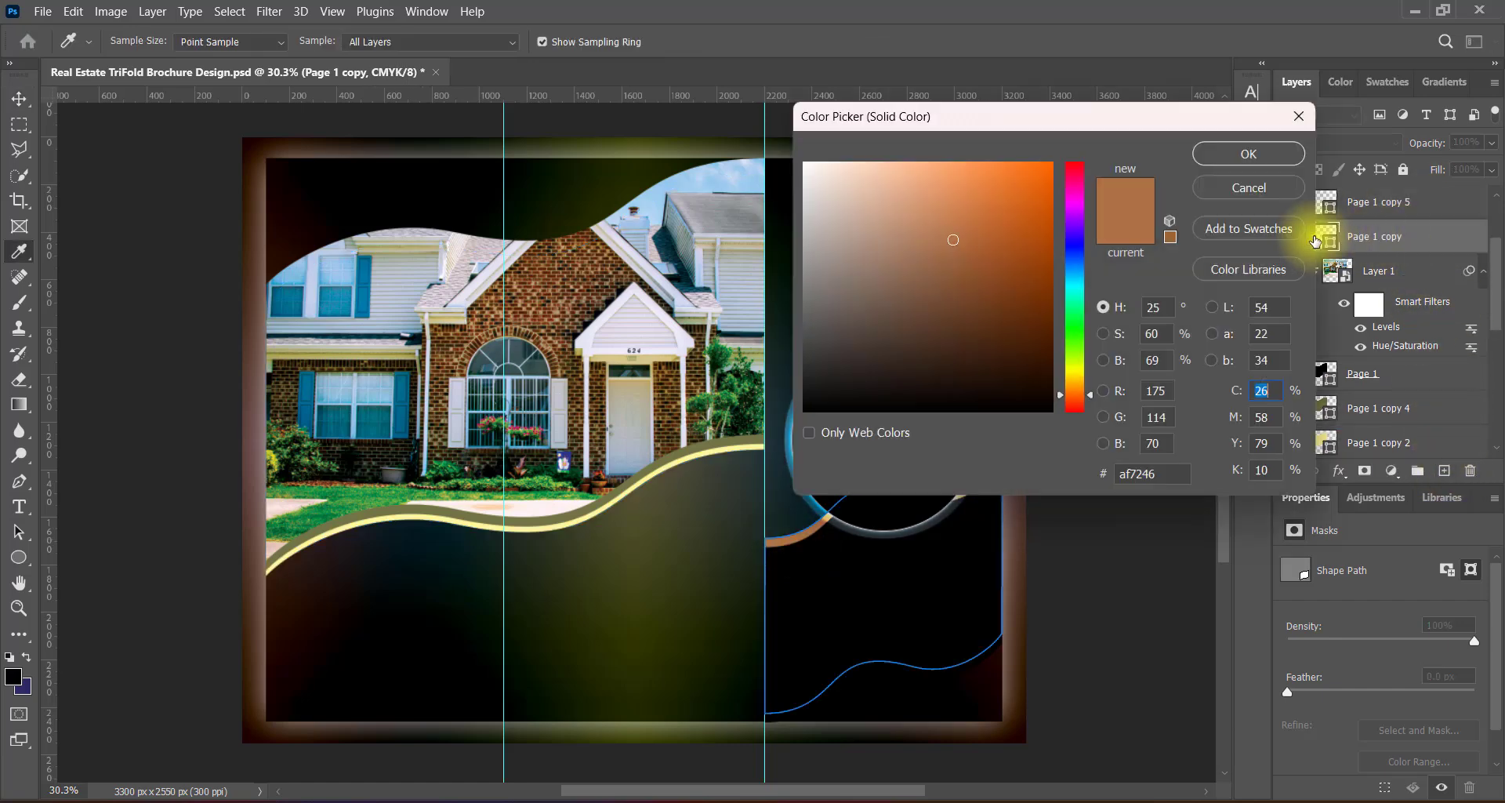
pyautogui.click(718, 447)
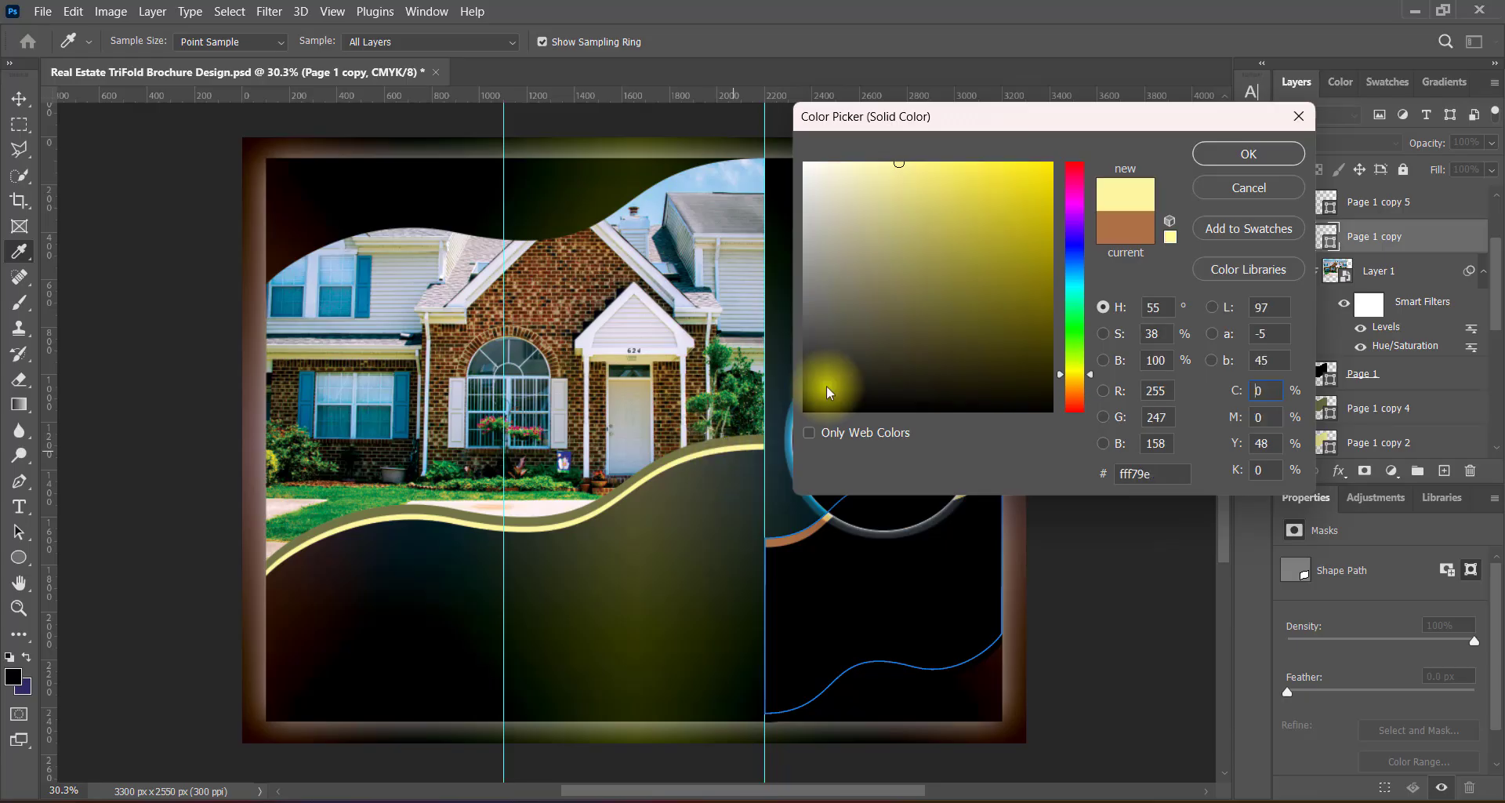
pyautogui.click(1249, 153)
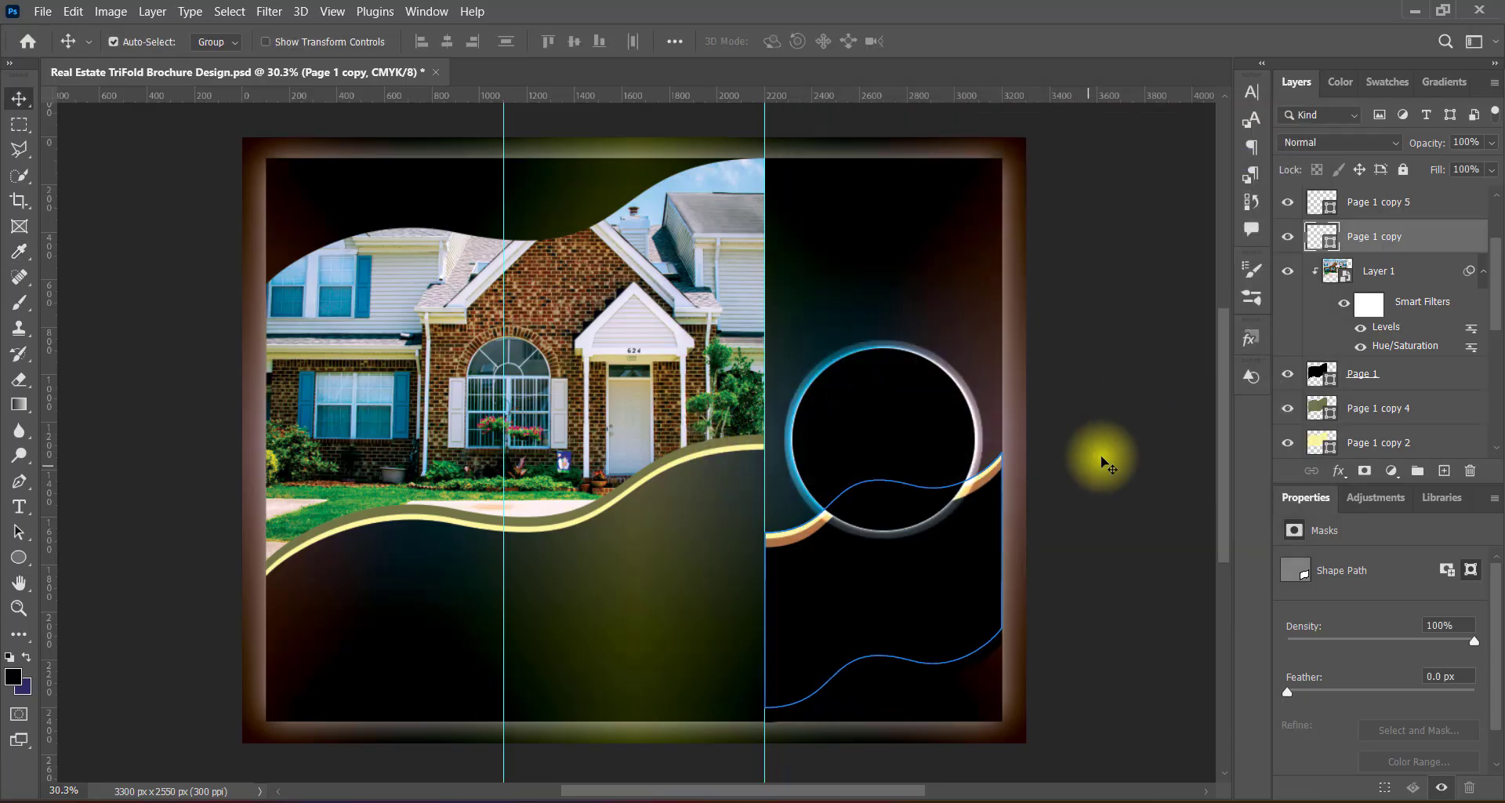
pyautogui.click(1100, 454)
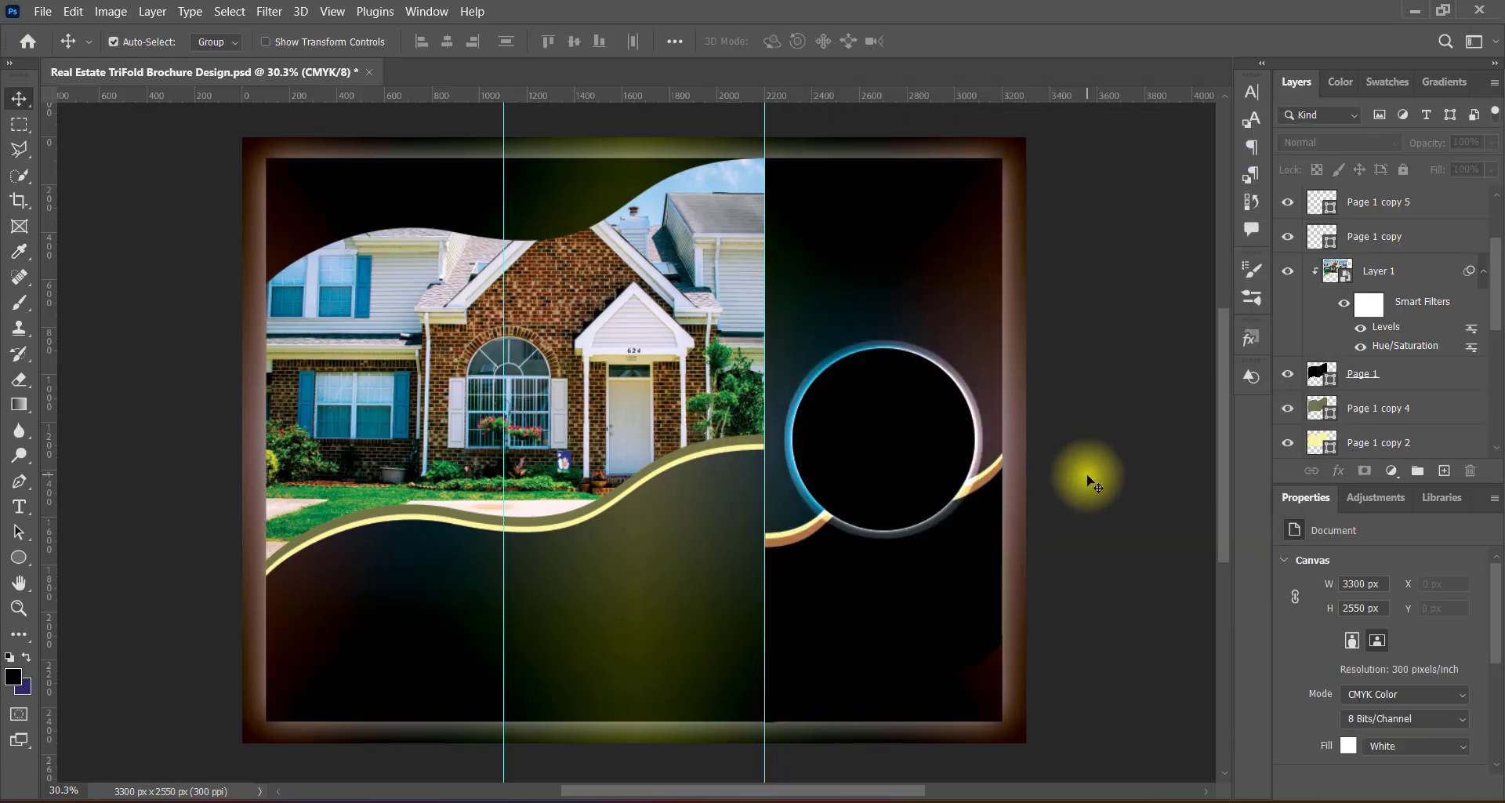
pyautogui.click(572, 523)
pyautogui.click(1086, 533)
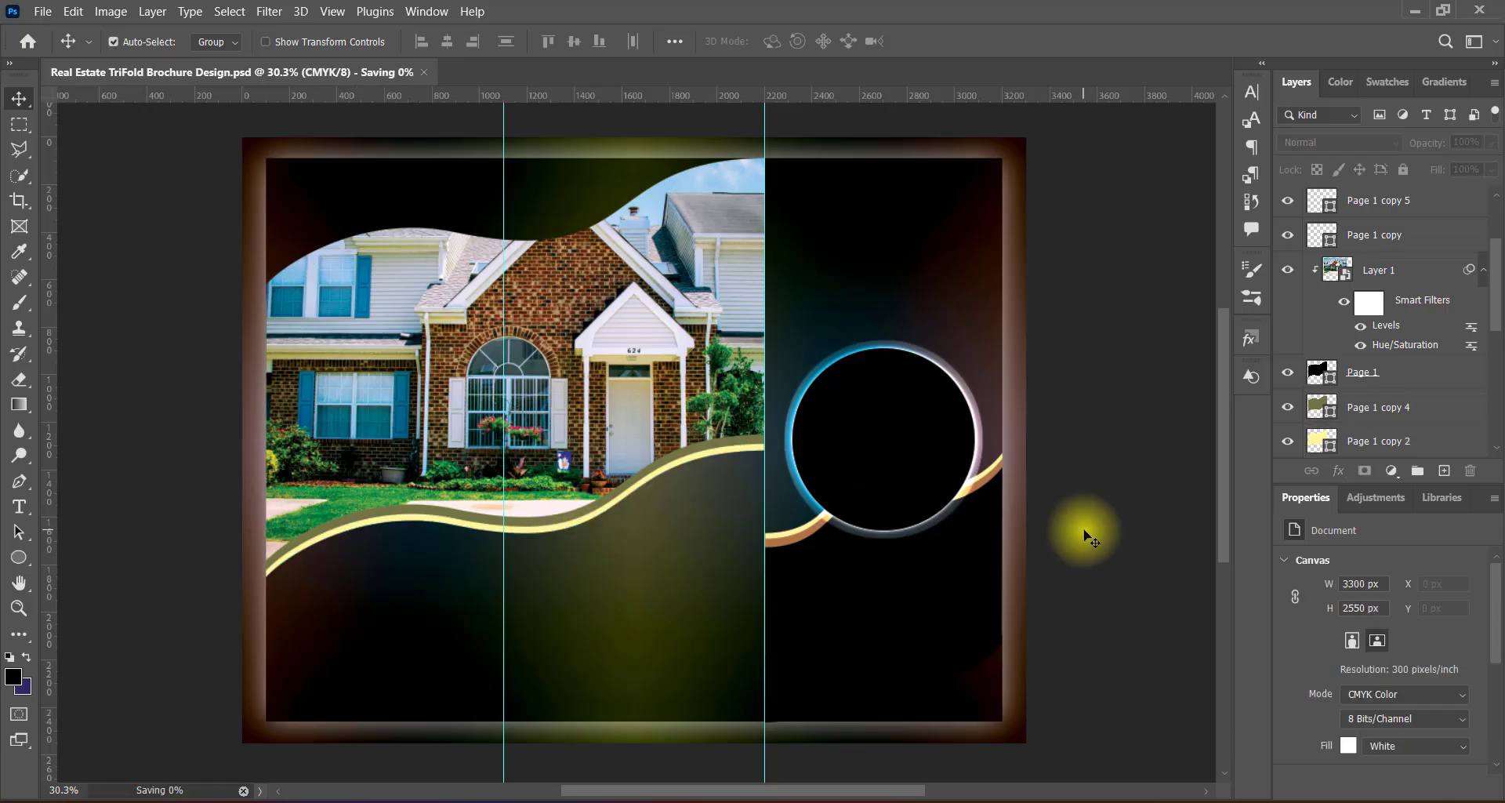
# Step: Paste the white house photo above Page 1 copy 3 as a smart object and clip it to the right panel's wavy shape
pyautogui.click(867, 621)
pyautogui.hotkey('ctrl', 'v')
pyautogui.rightClick(1387, 276)
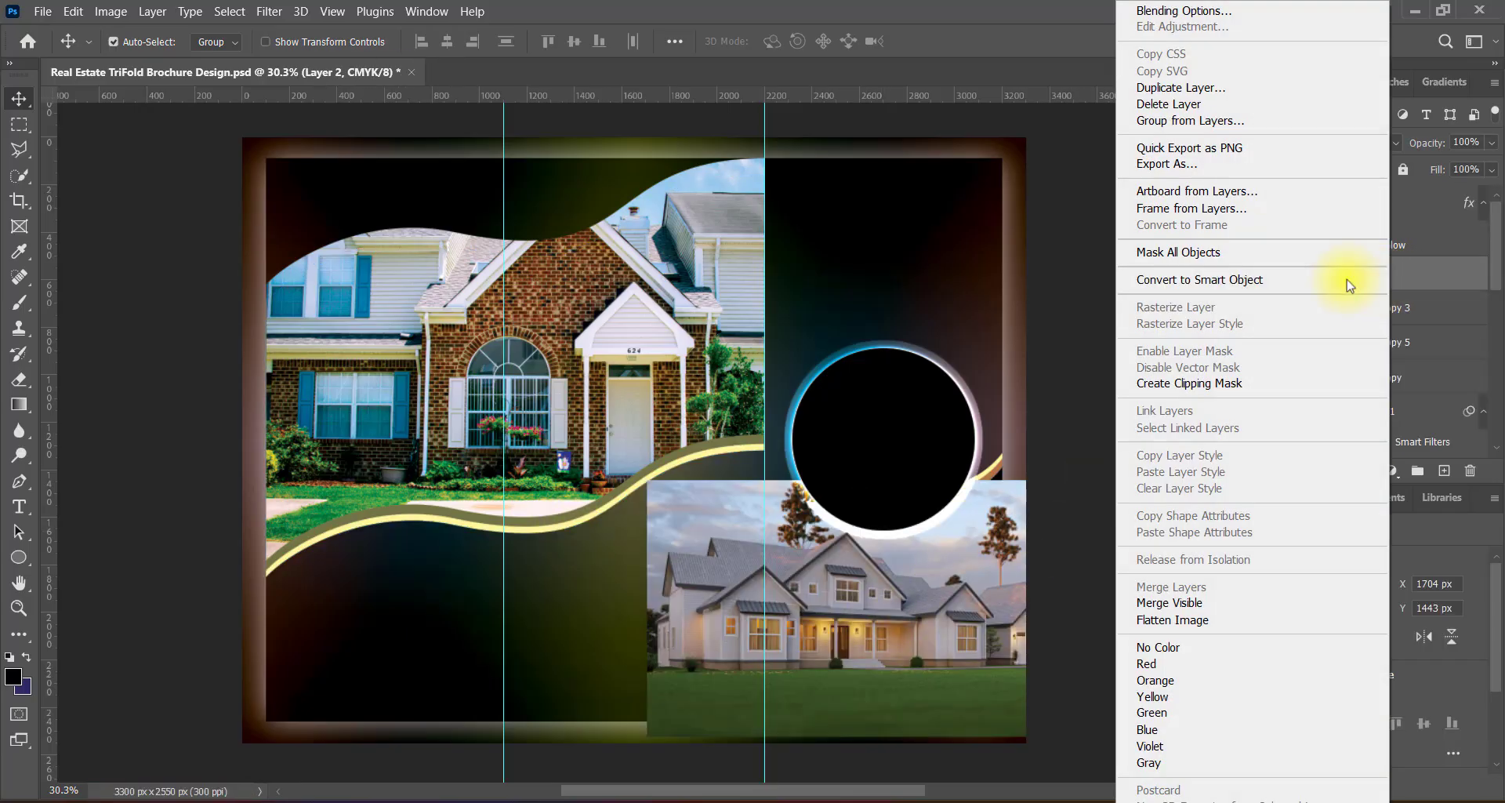
pyautogui.click(1343, 283)
pyautogui.rightClick(1367, 287)
pyautogui.click(1211, 482)
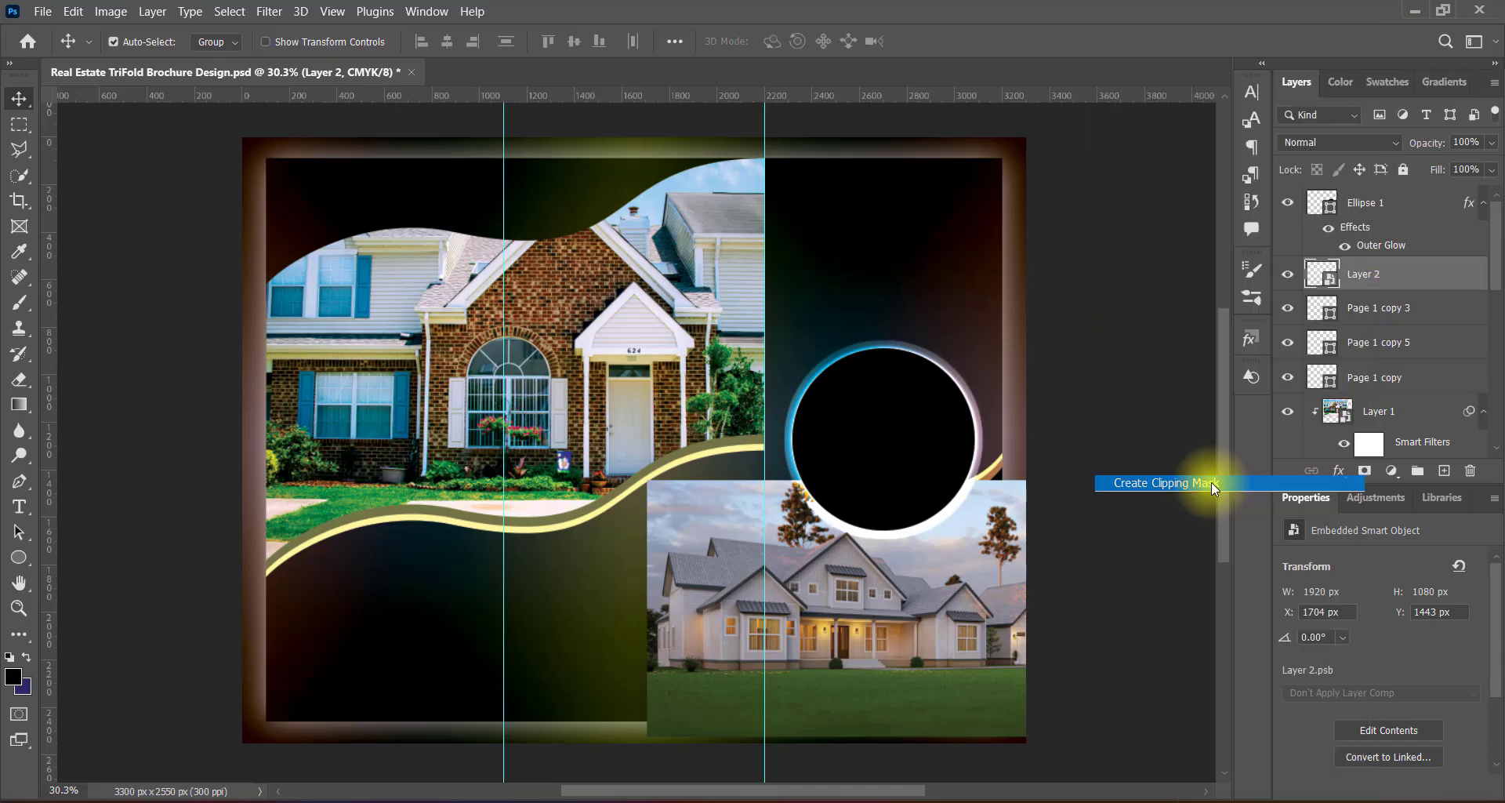
# Step: Move the white house photo within the right panel so its centre sits at about X 2799 px, Y 1930 px
pyautogui.hotkey('ctrl', 't')
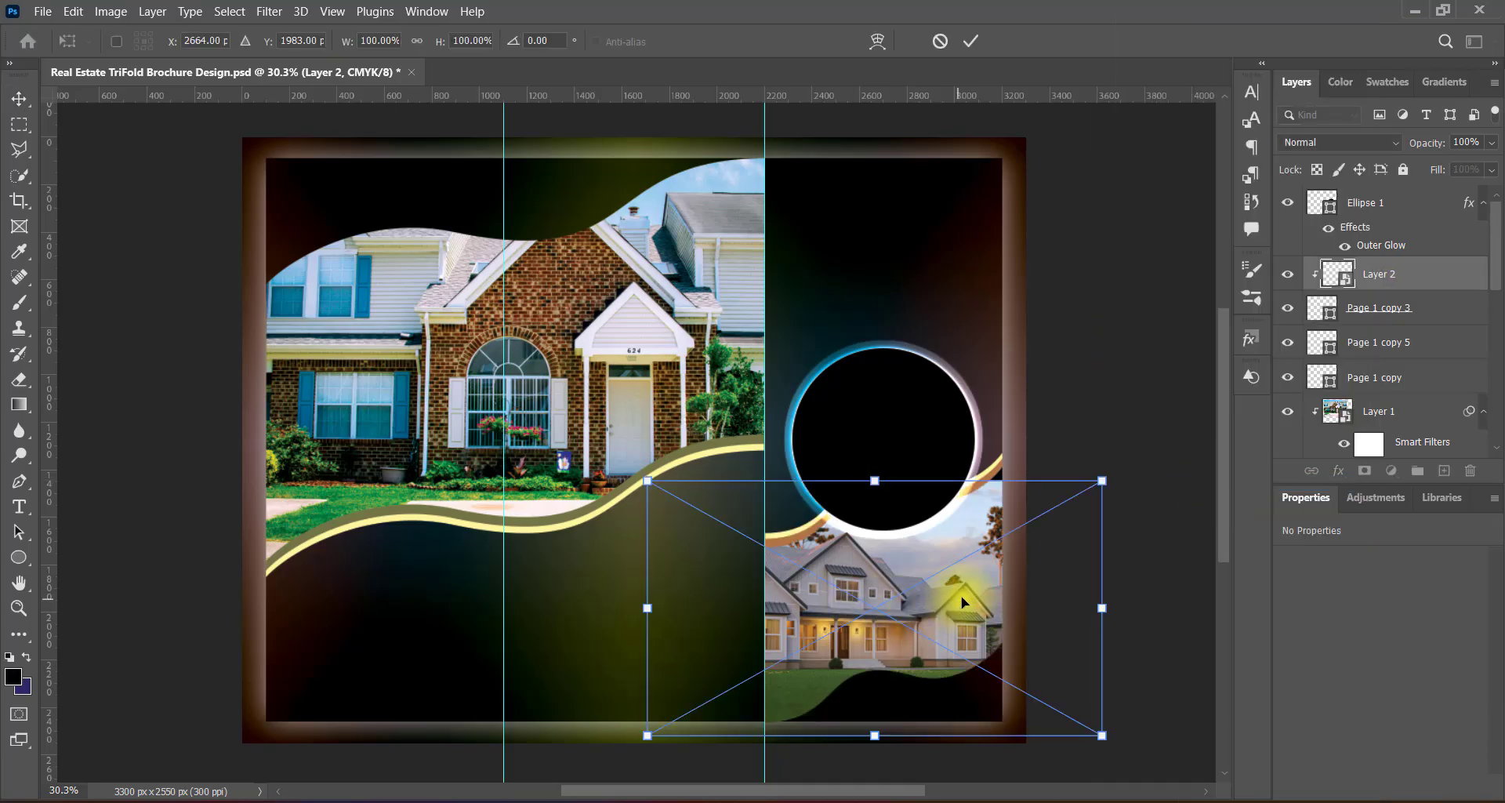
pyautogui.moveTo(924, 607); pyautogui.dragTo(991, 594)
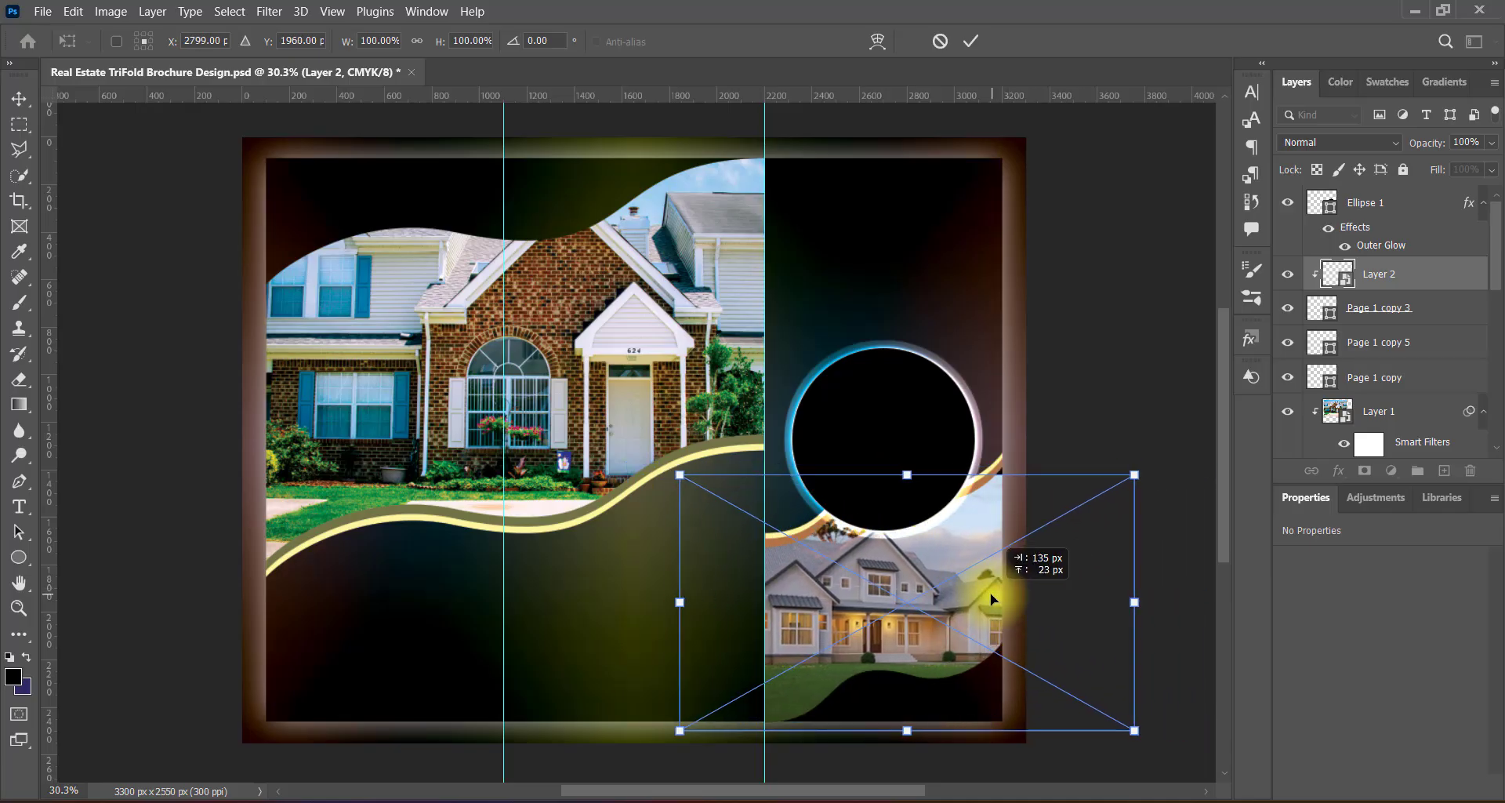
pyautogui.hotkey('shift', 'Up')
pyautogui.hotkey('shift', 'Up')
pyautogui.hotkey('shift', 'Up')
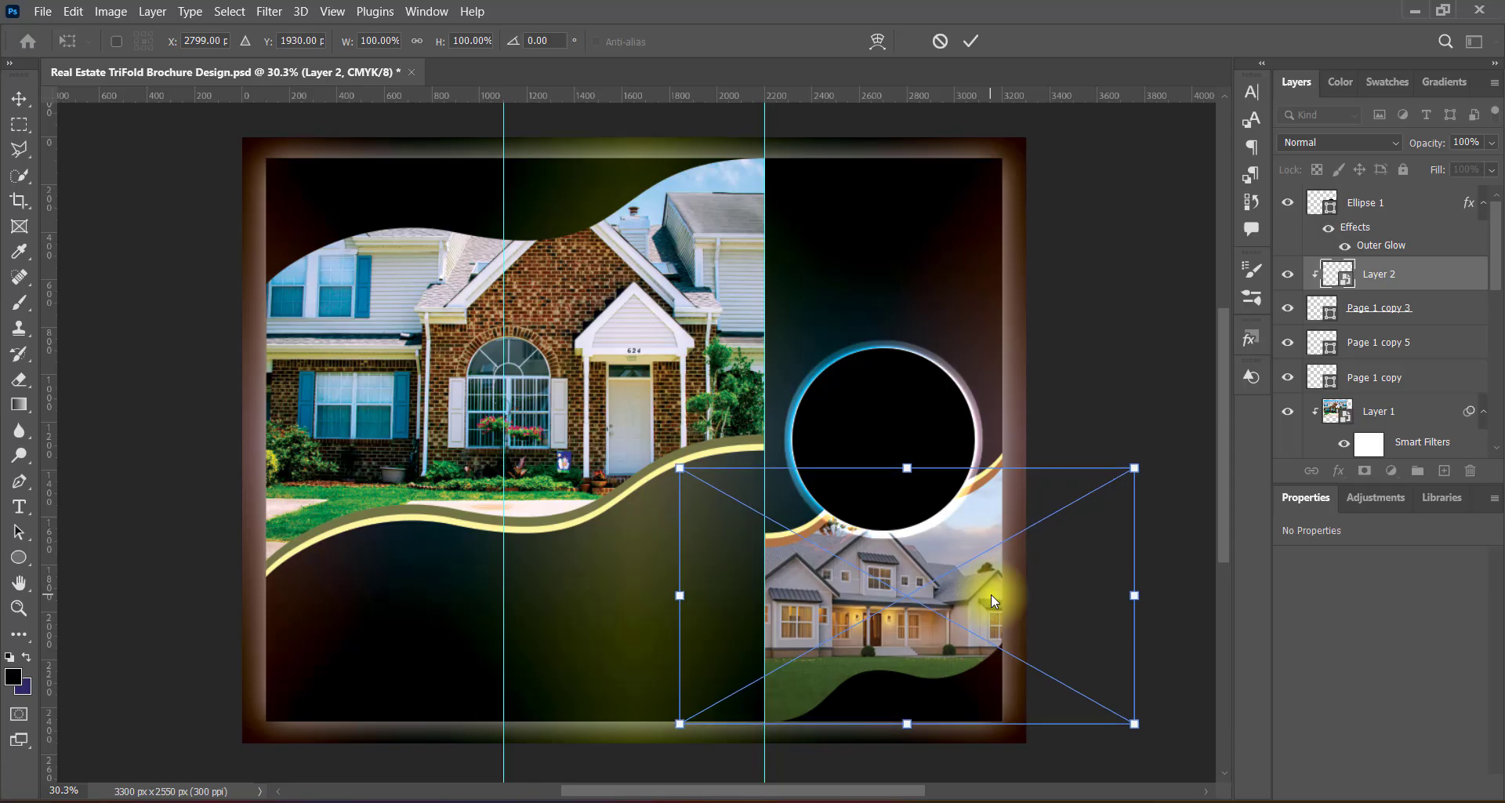
pyautogui.press('Return')
# Step: Move the glowing circle up to a Y position of about 796 px
pyautogui.click(865, 437)
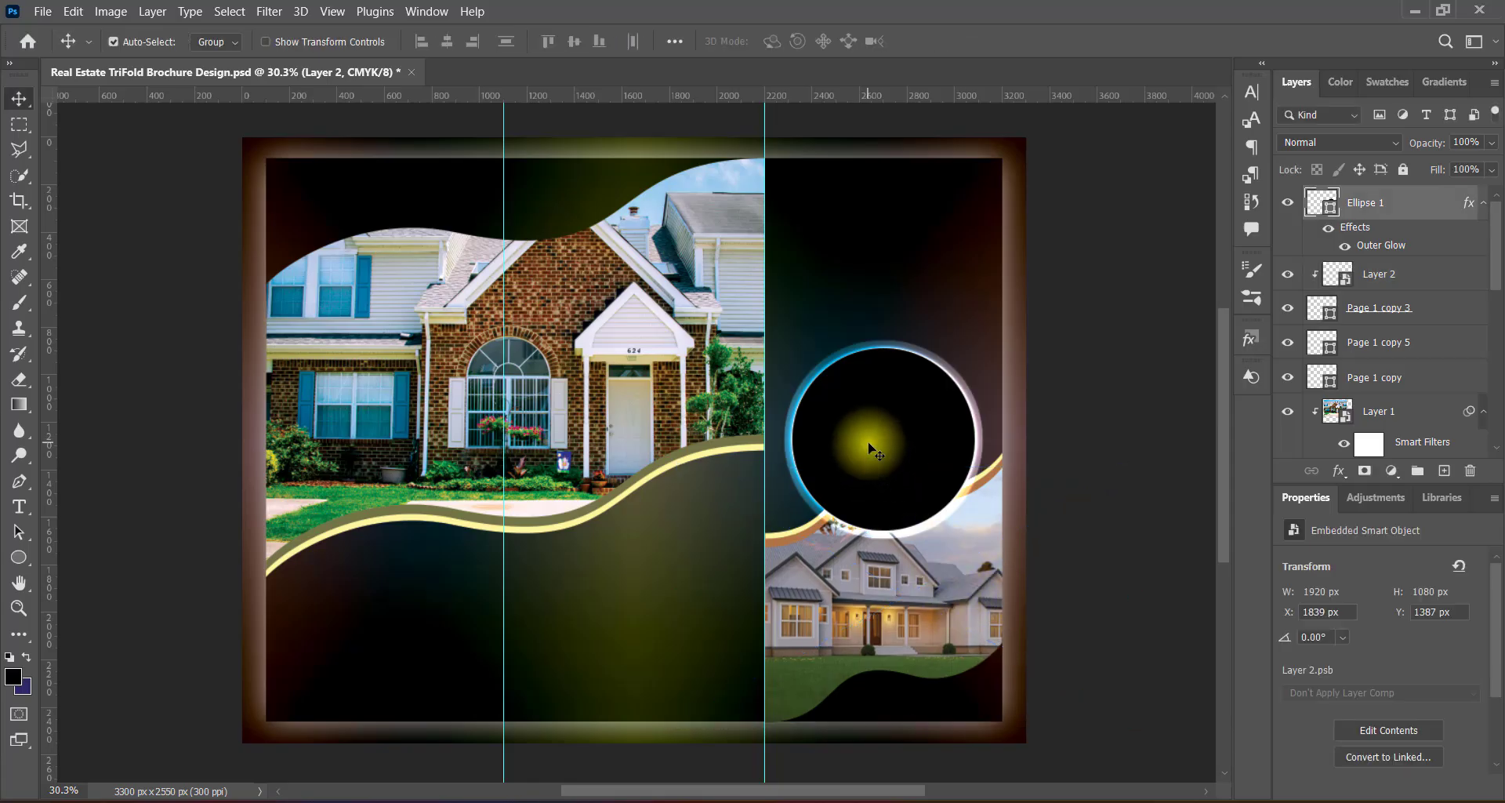
pyautogui.hotkey('shift', 'Up')
pyautogui.hotkey('shift', 'Up')
pyautogui.hotkey('shift', 'Up')
pyautogui.hotkey('shift', 'Up')
pyautogui.hotkey('shift', 'Up')
pyautogui.hotkey('shift', 'Up')
pyautogui.hotkey('shift', 'Up')
pyautogui.hotkey('shift', 'Up')
pyautogui.hotkey('shift', 'Up')
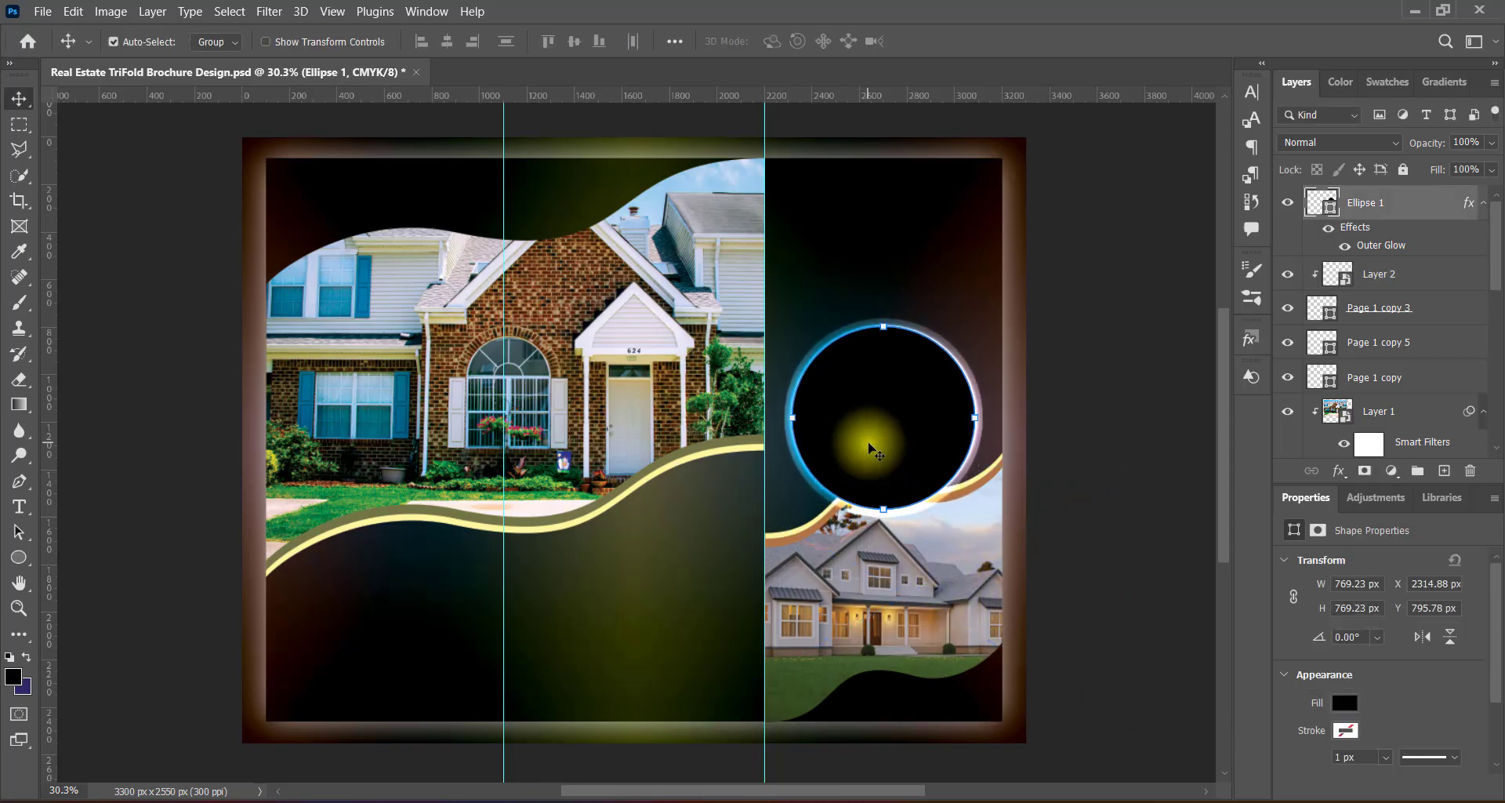
# Step: Fine-tune the white house photo's vertical position to a Y of 1392 px
pyautogui.click(879, 592)
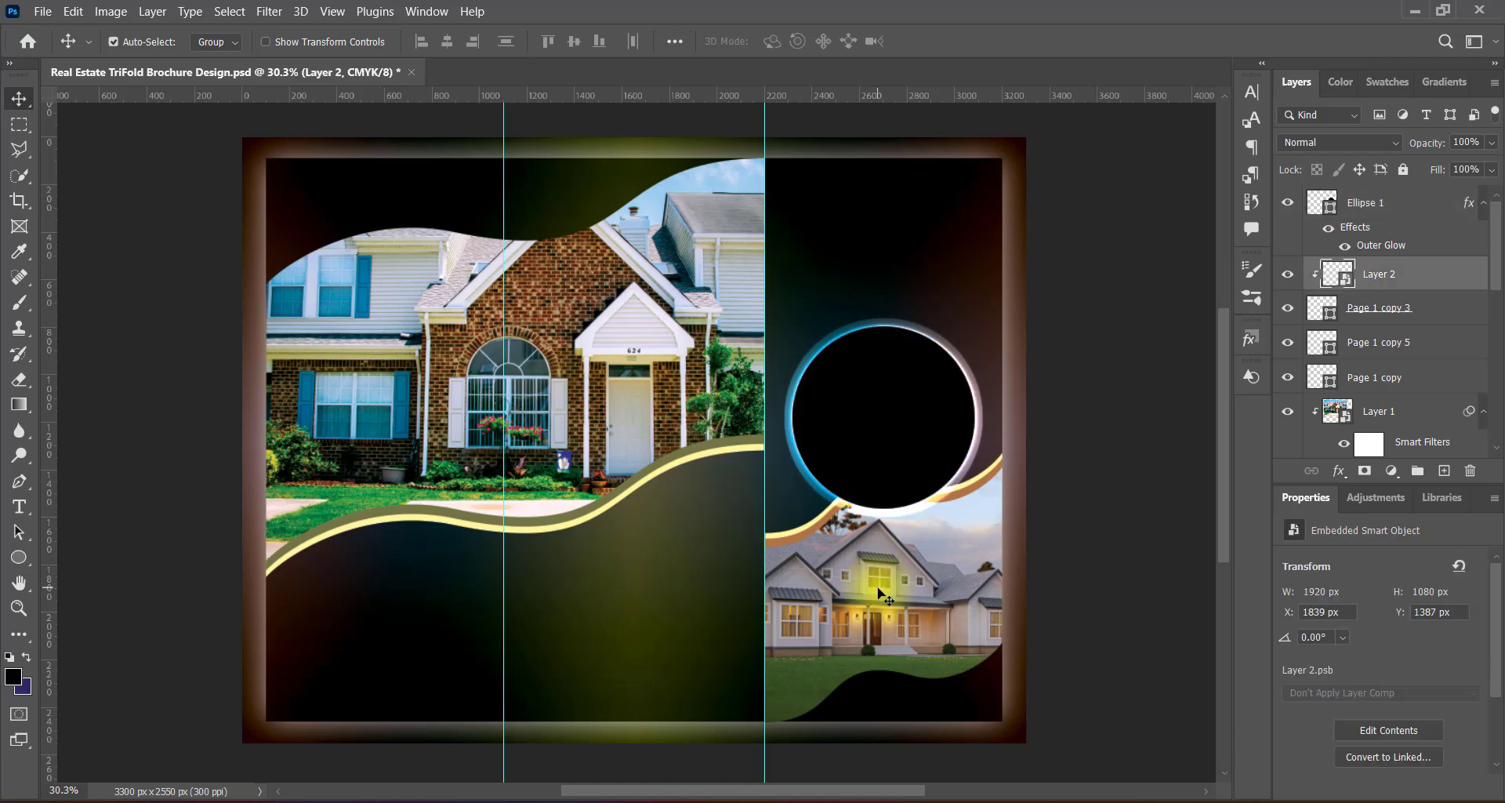
pyautogui.press('Up')
pyautogui.press('Up')
pyautogui.press('Up')
pyautogui.press('Up')
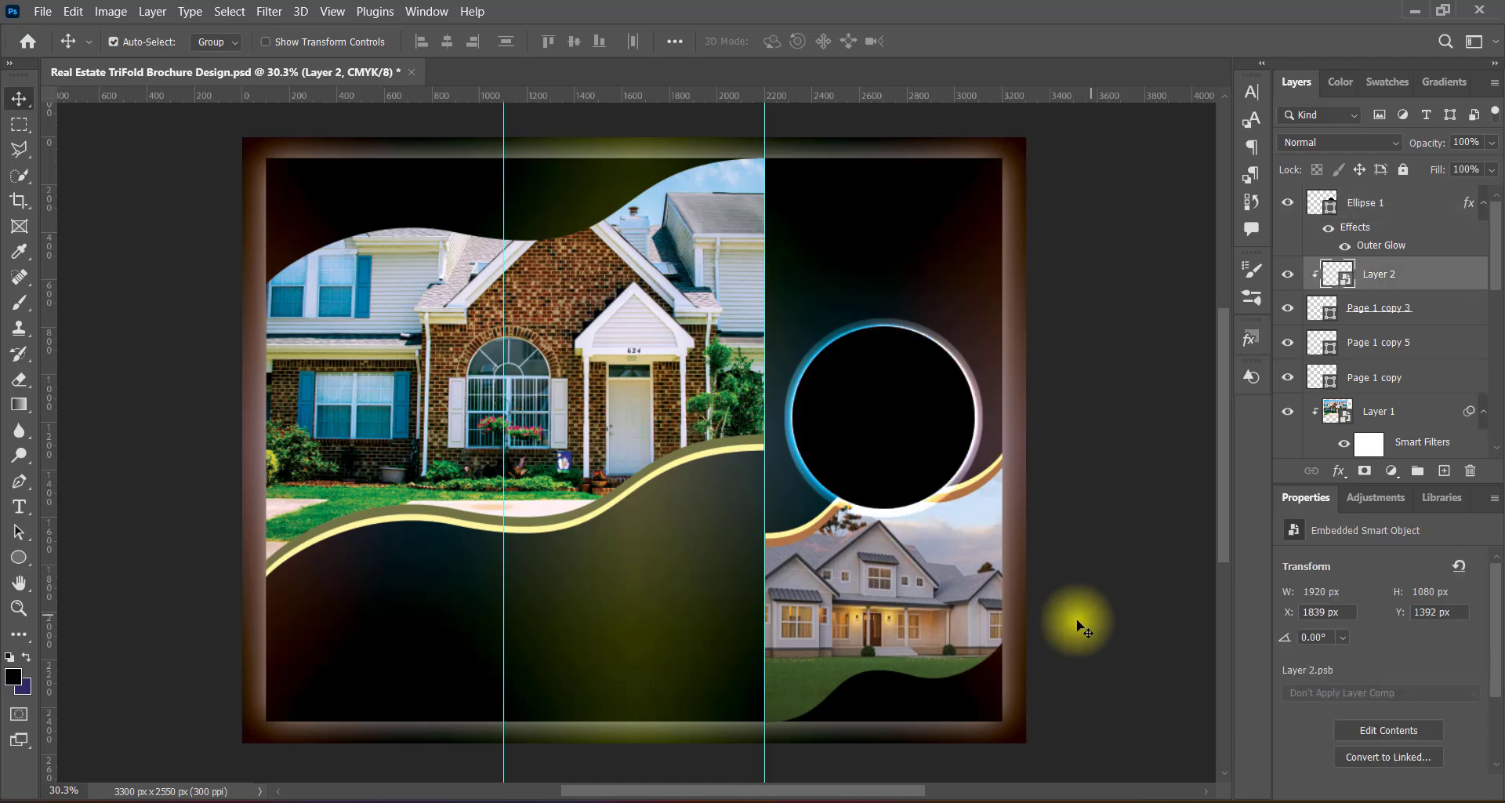
# Step: Nudge the glowing circle up to a Y position of about 784 px
pyautogui.click(905, 439)
pyautogui.click(1075, 594)
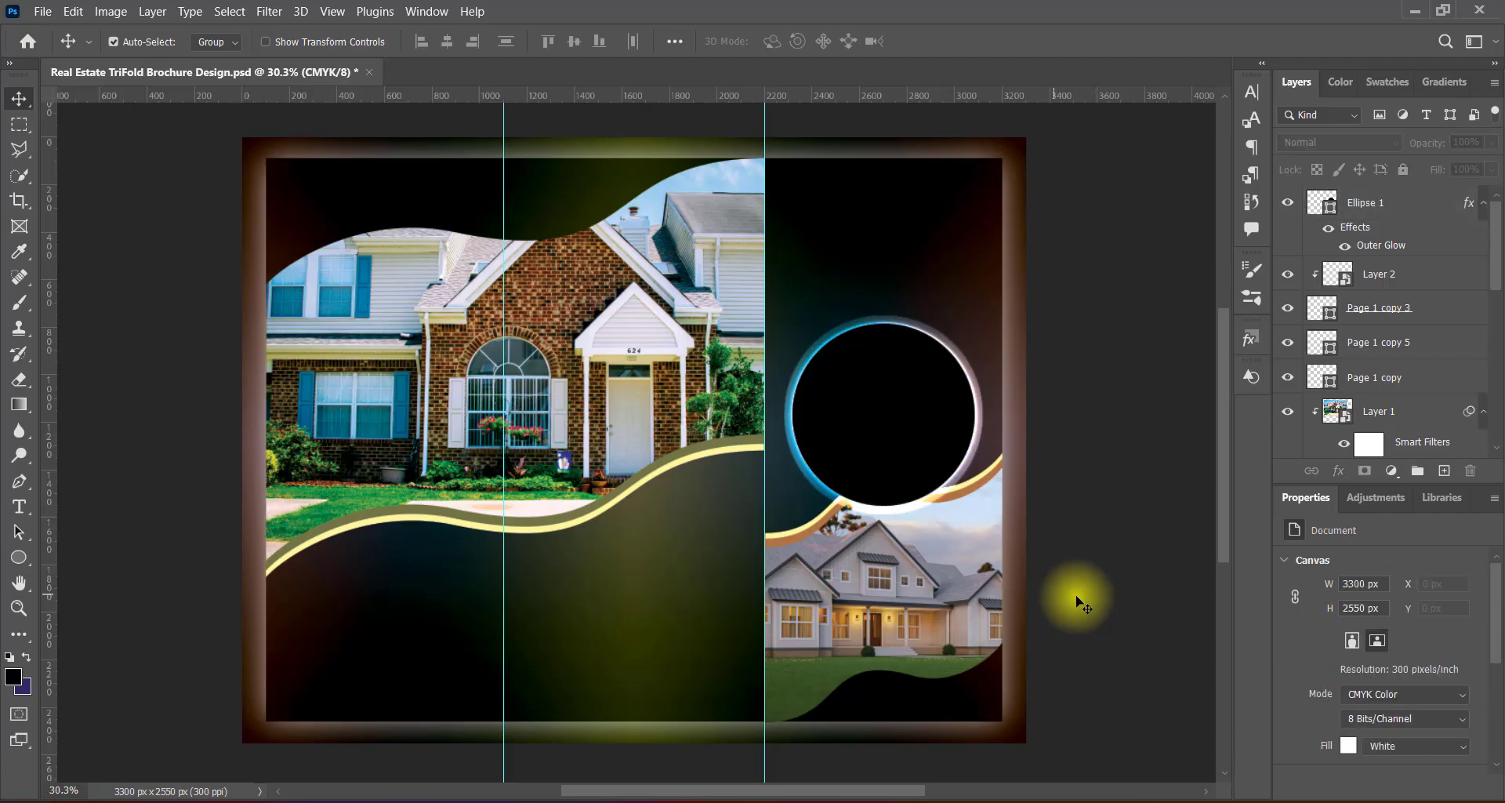
# Step: Apply a Hue/Saturation adjustment with the Increase Saturation preset to the white house photo in the right panel's wavy shape
pyautogui.click(888, 557)
pyautogui.click(110, 11)
pyautogui.moveTo(134, 51)
pyautogui.click(337, 151)
pyautogui.click(690, 166)
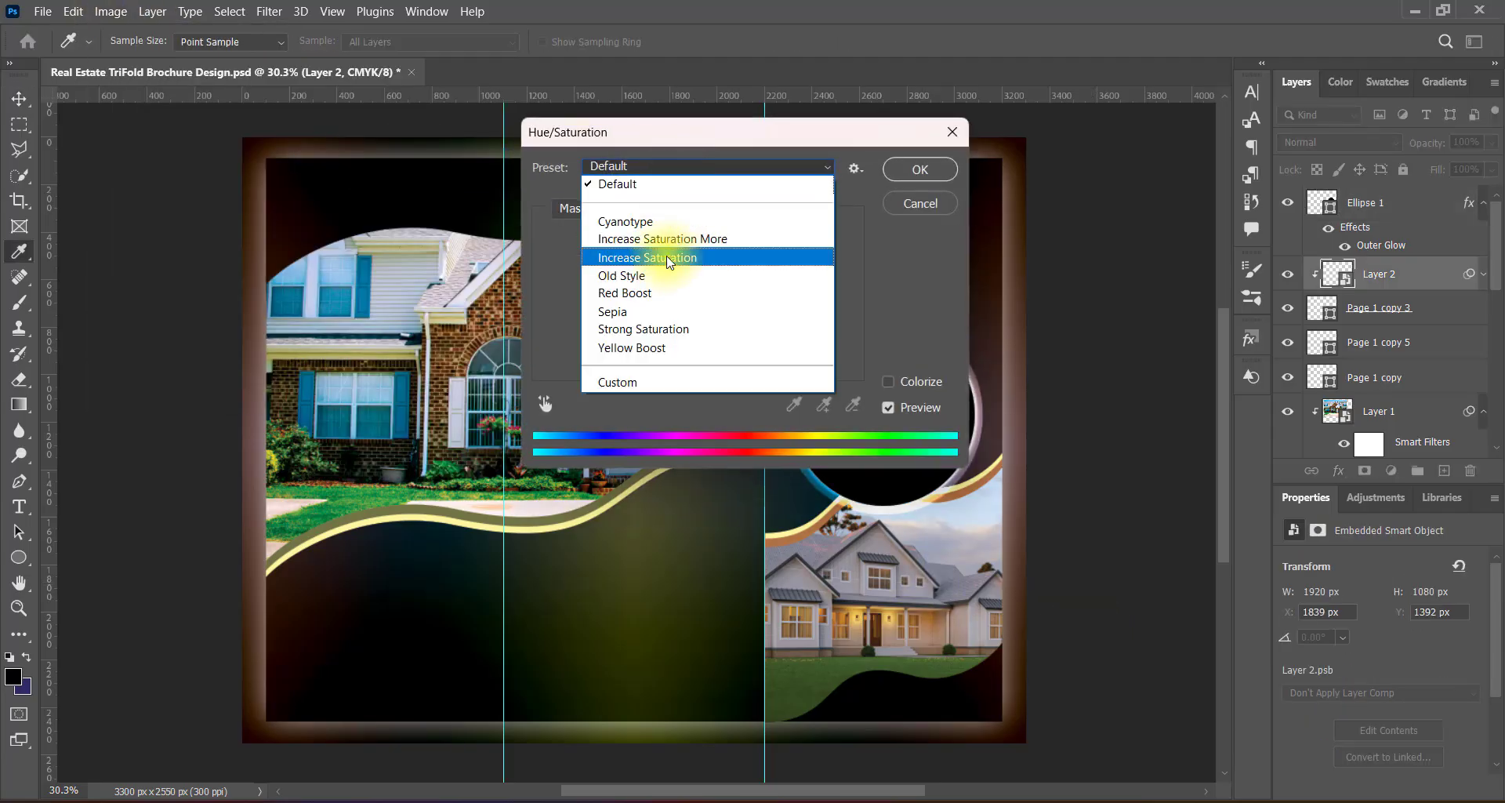
pyautogui.click(670, 257)
pyautogui.click(920, 169)
# Step: Apply Levels with the Increase Contrast 2 preset to the white house photo and save the document
pyautogui.click(125, 13)
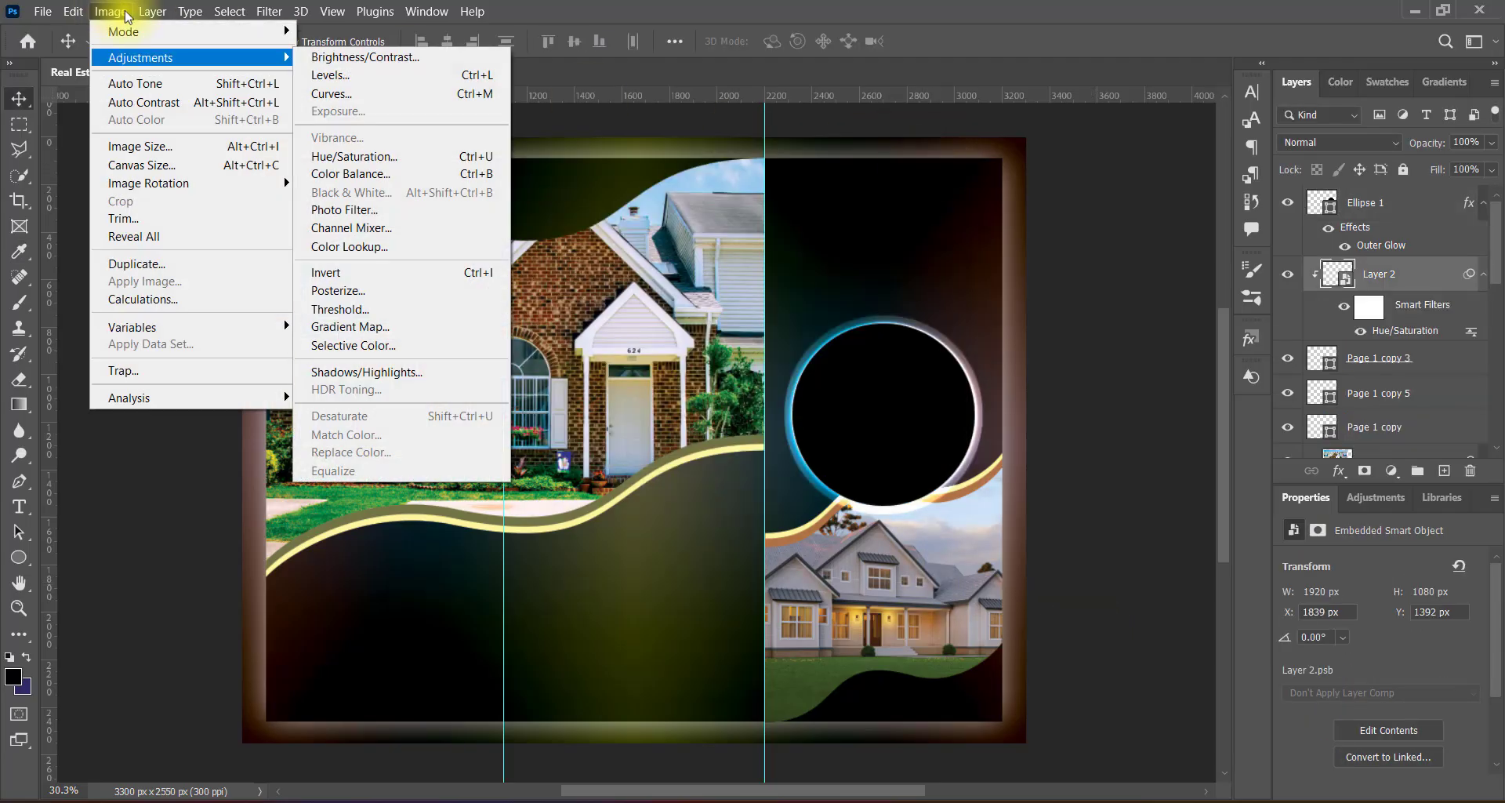
pyautogui.click(337, 74)
pyautogui.click(701, 160)
pyautogui.click(689, 232)
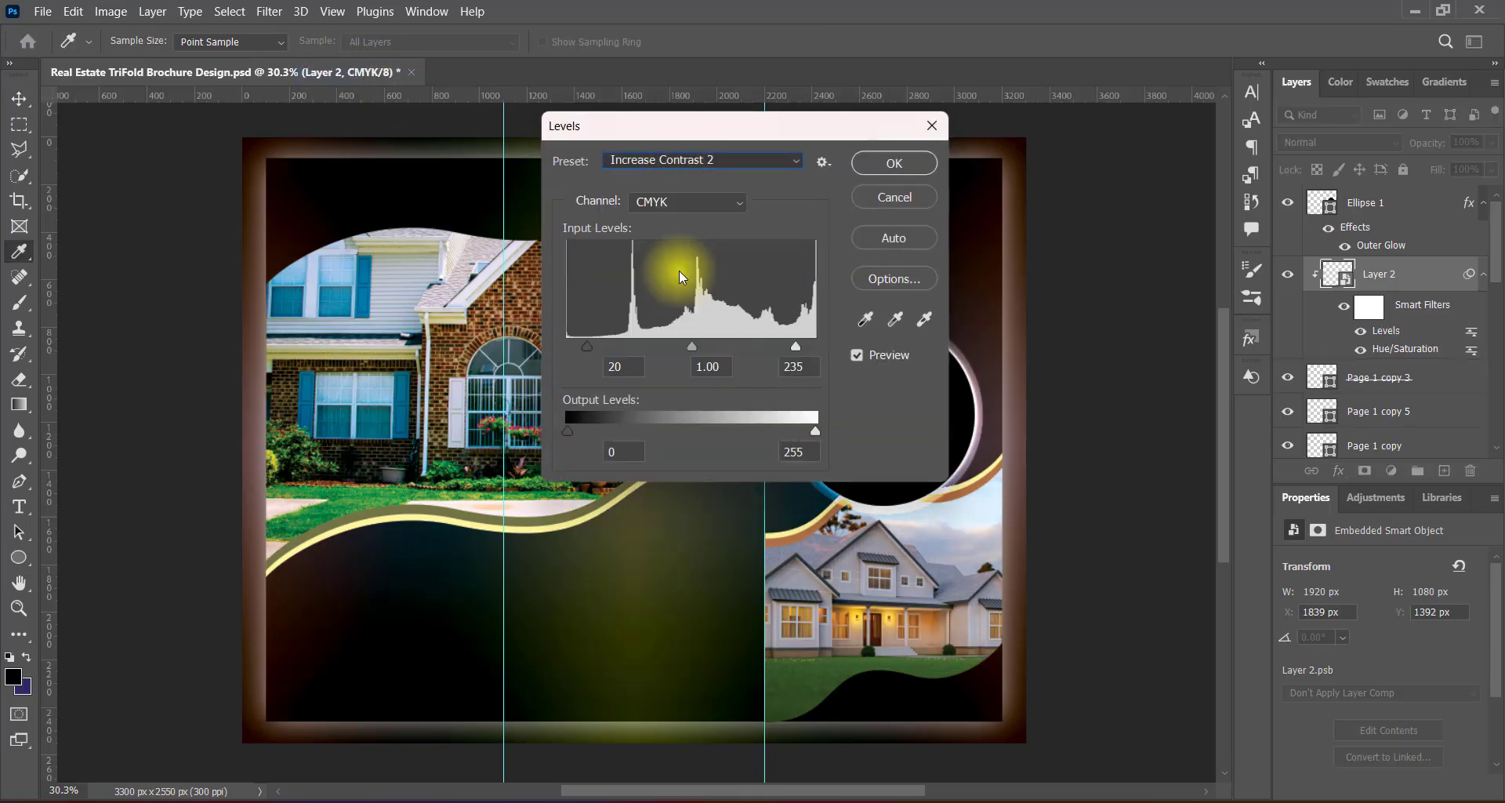
pyautogui.click(894, 162)
pyautogui.press('v')
pyautogui.hotkey('ctrl', 's')
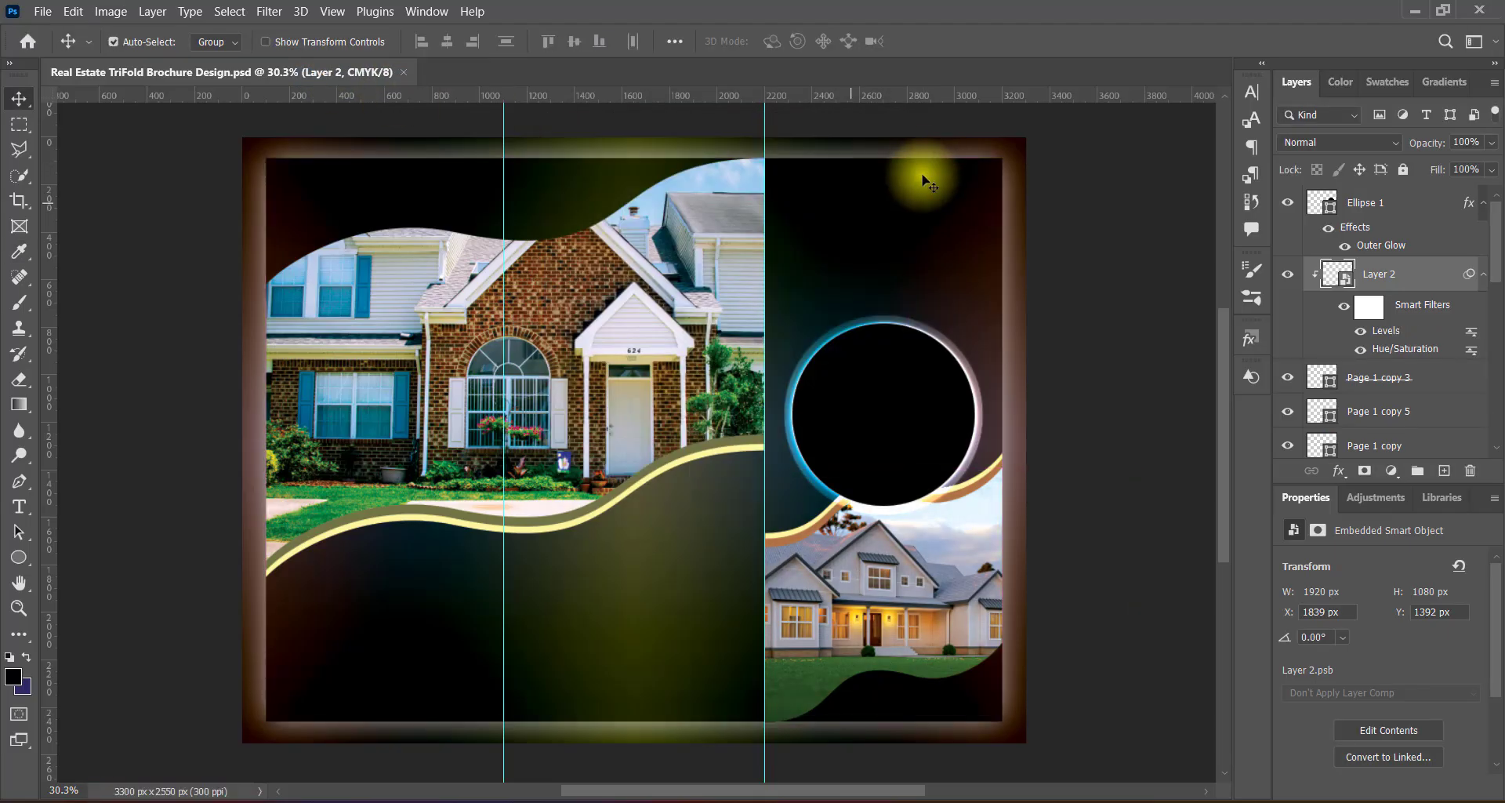
# Step: Paste the third house photo above Ellipse 1, convert it to a smart object and clip it to the glowing circle
pyautogui.moveTo(923, 176); pyautogui.dragTo(887, 393)
pyautogui.click(886, 394)
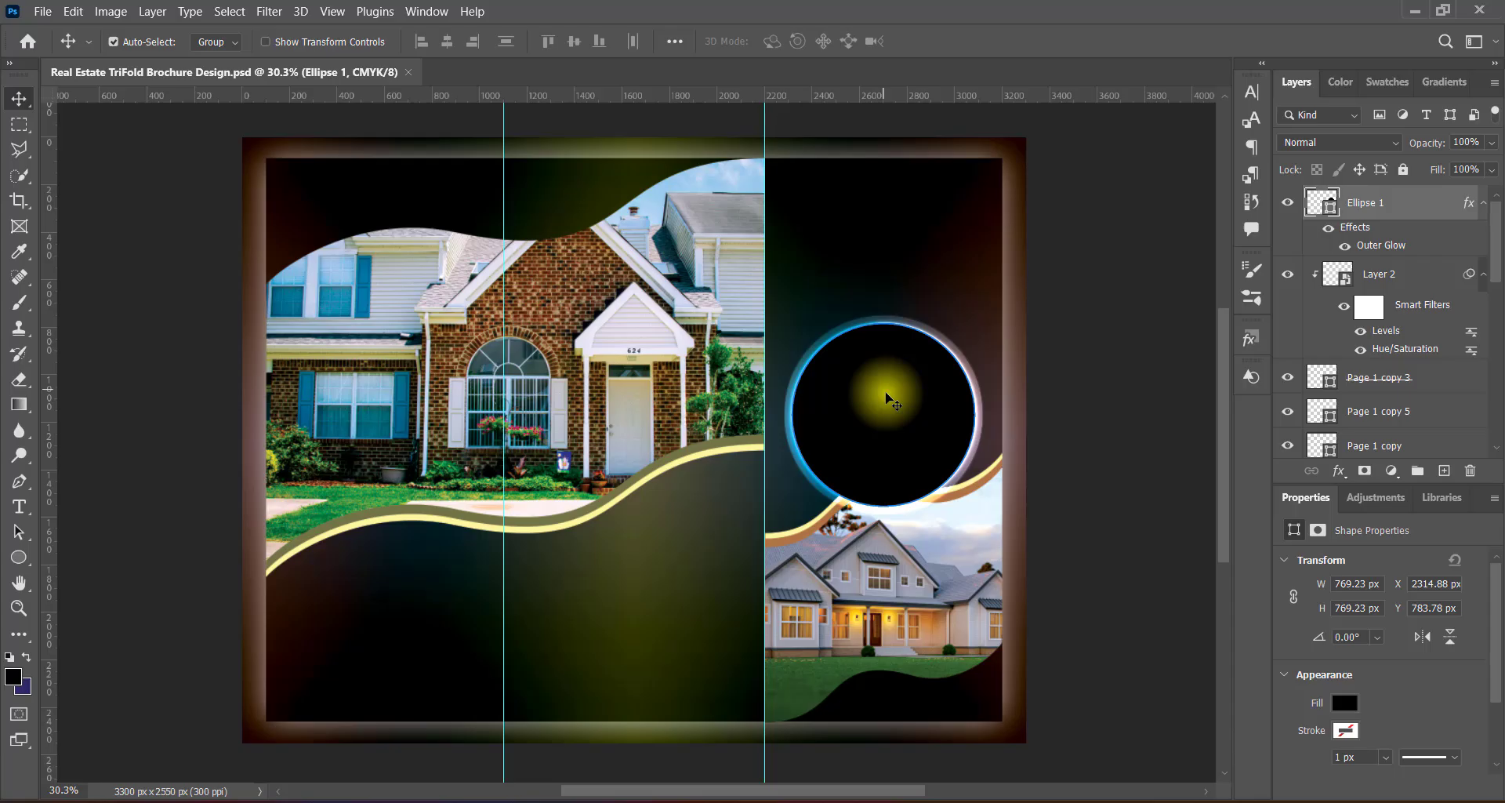
pyautogui.hotkey('ctrl', 'v')
pyautogui.rightClick(1395, 205)
pyautogui.click(1310, 278)
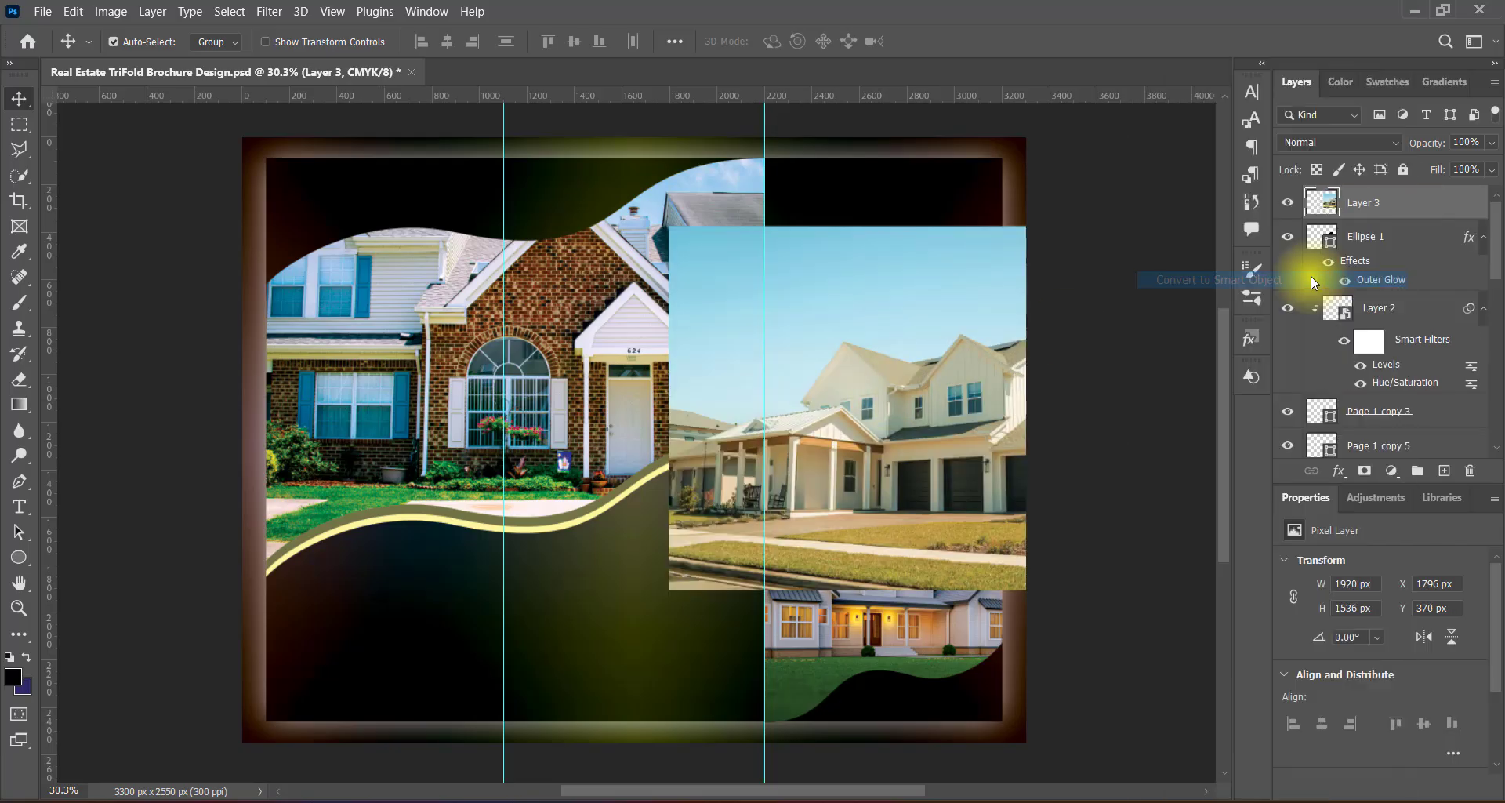
pyautogui.rightClick(1389, 221)
pyautogui.click(1220, 478)
# Step: Scale the clipped photo to about 51.6% (991 × 793 px) and fit it over the glowing circle at X 2217 px, Y 767 px
pyautogui.hotkey('ctrl', 't')
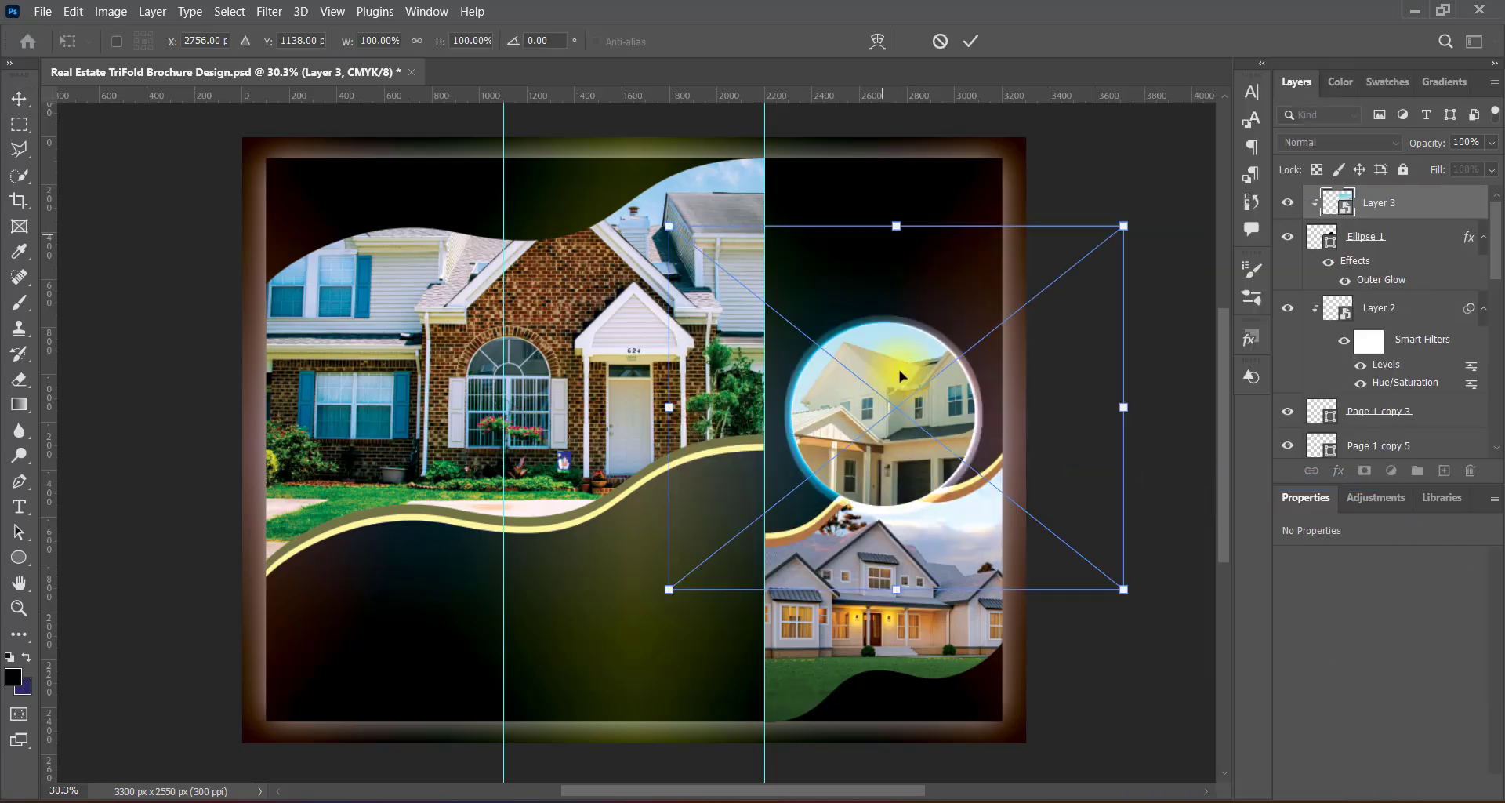
pyautogui.moveTo(896, 226); pyautogui.dragTo(914, 300)
pyautogui.moveTo(896, 588); pyautogui.dragTo(904, 519)
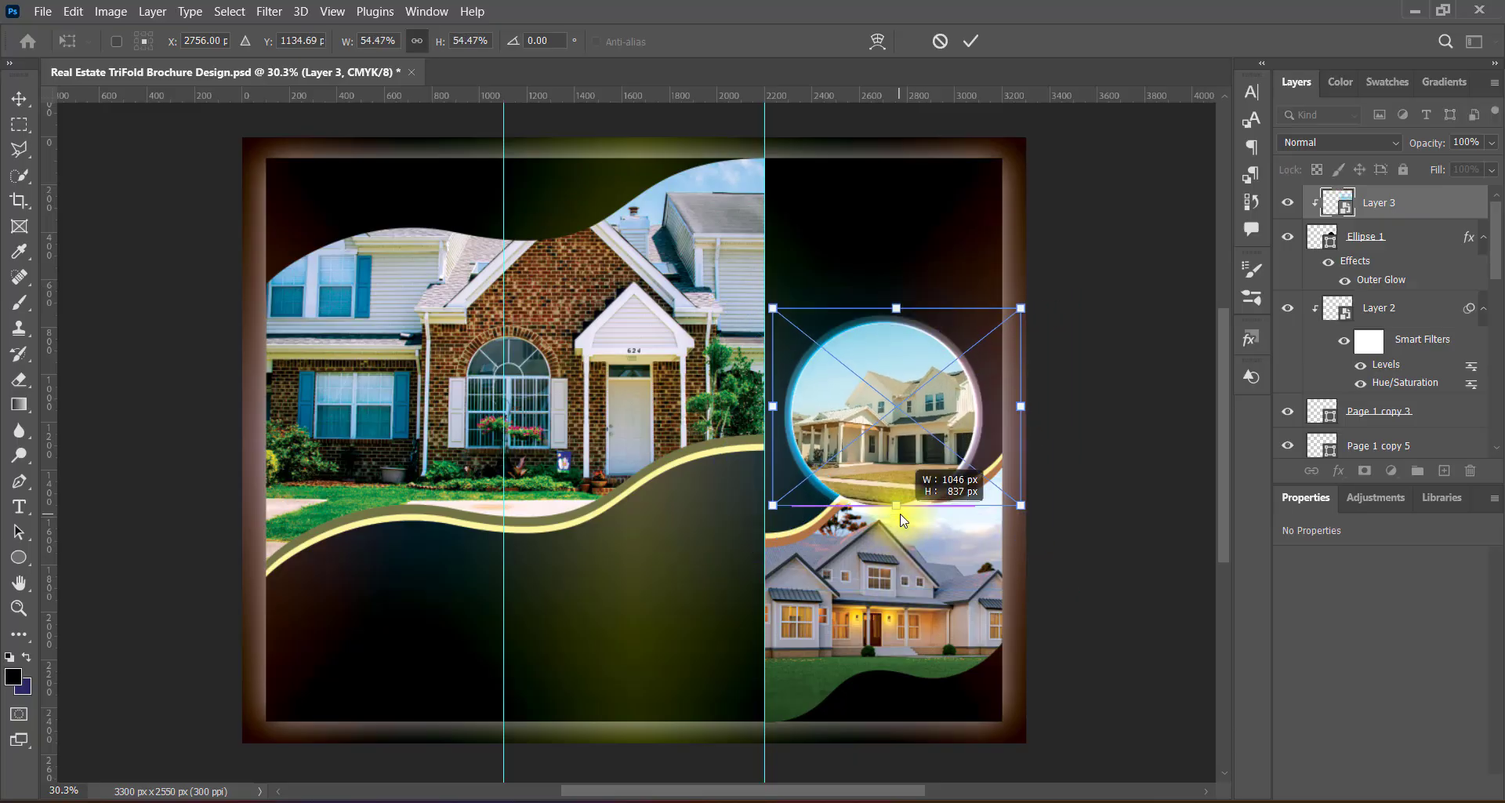
pyautogui.moveTo(896, 309); pyautogui.dragTo(900, 316)
pyautogui.moveTo(1017, 314); pyautogui.dragTo(1013, 319)
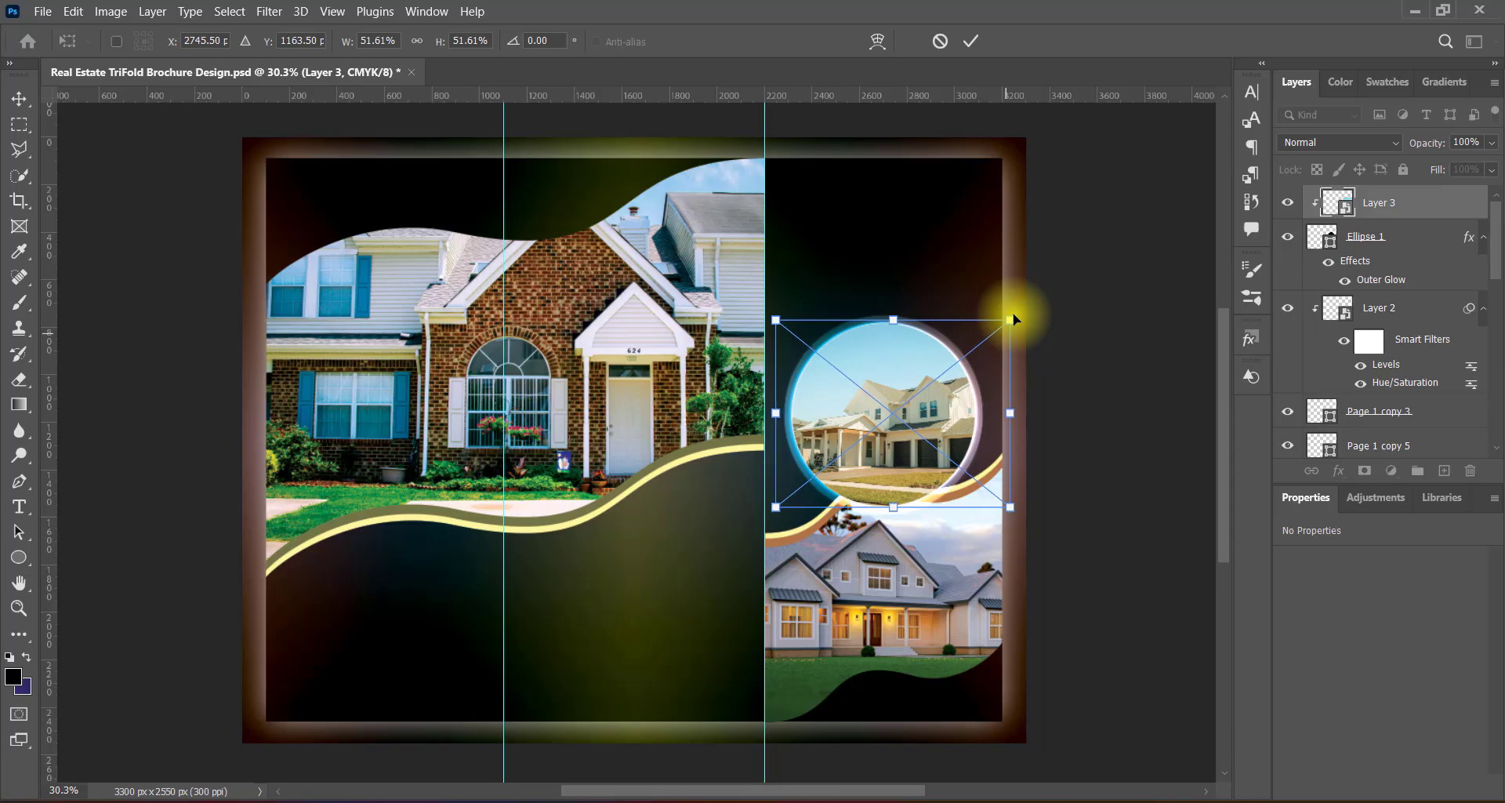
pyautogui.press('Return')
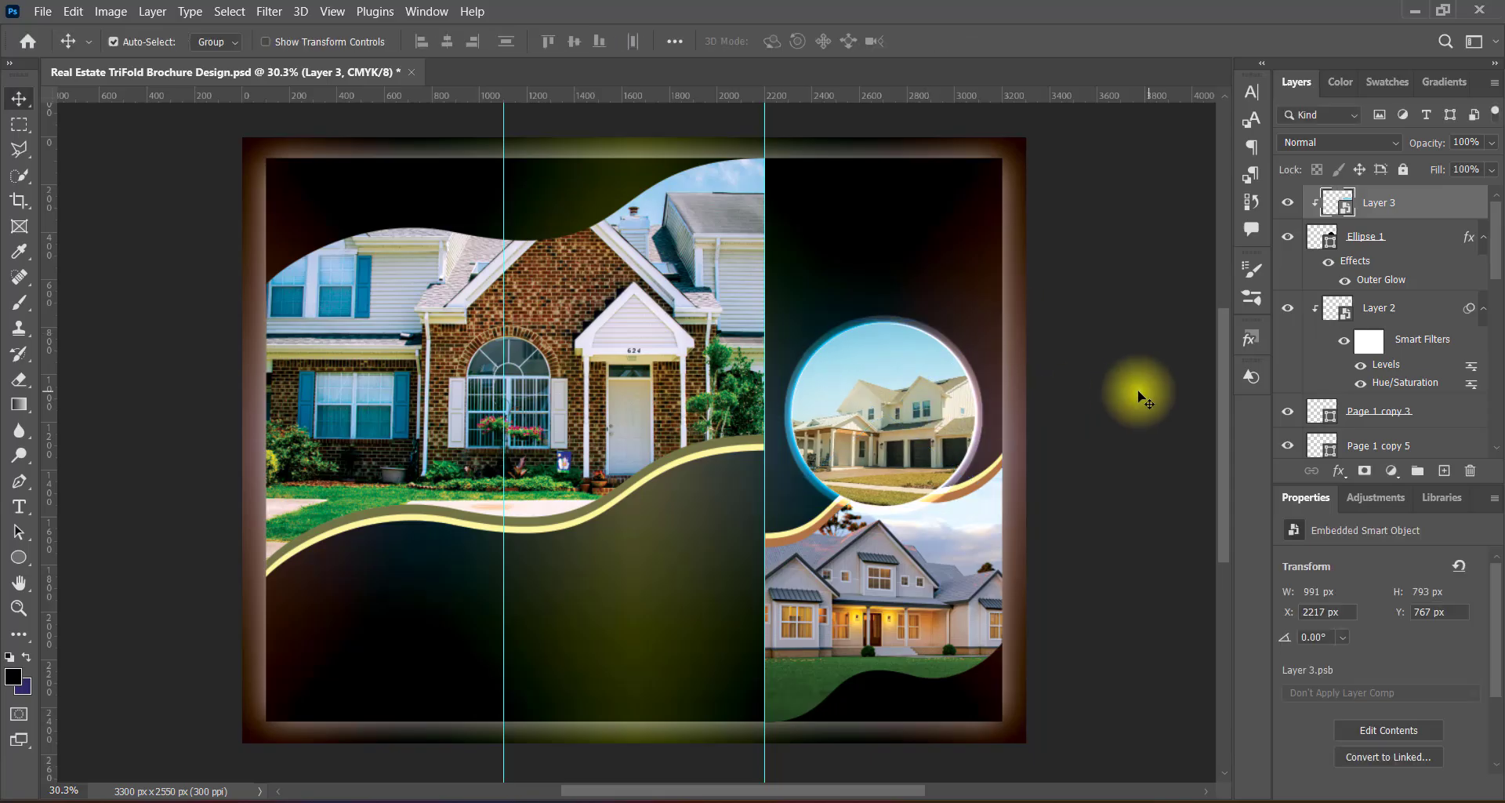
# Step: Apply a Hue/Saturation adjustment to the house photo inside the glowing circle
pyautogui.click(111, 11)
pyautogui.moveTo(151, 57)
pyautogui.click(363, 155)
pyautogui.click(707, 167)
pyautogui.click(662, 265)
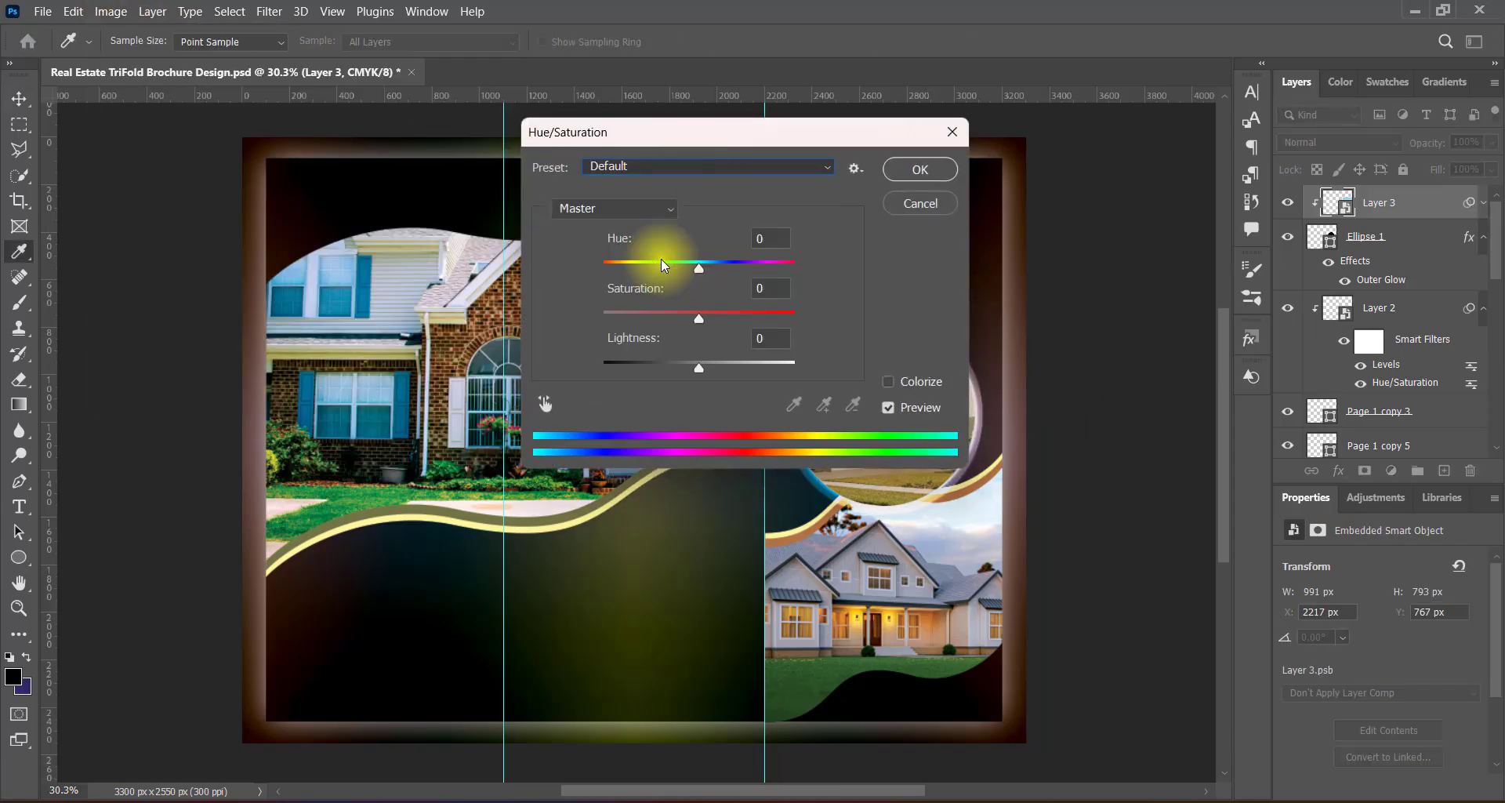
pyautogui.click(908, 168)
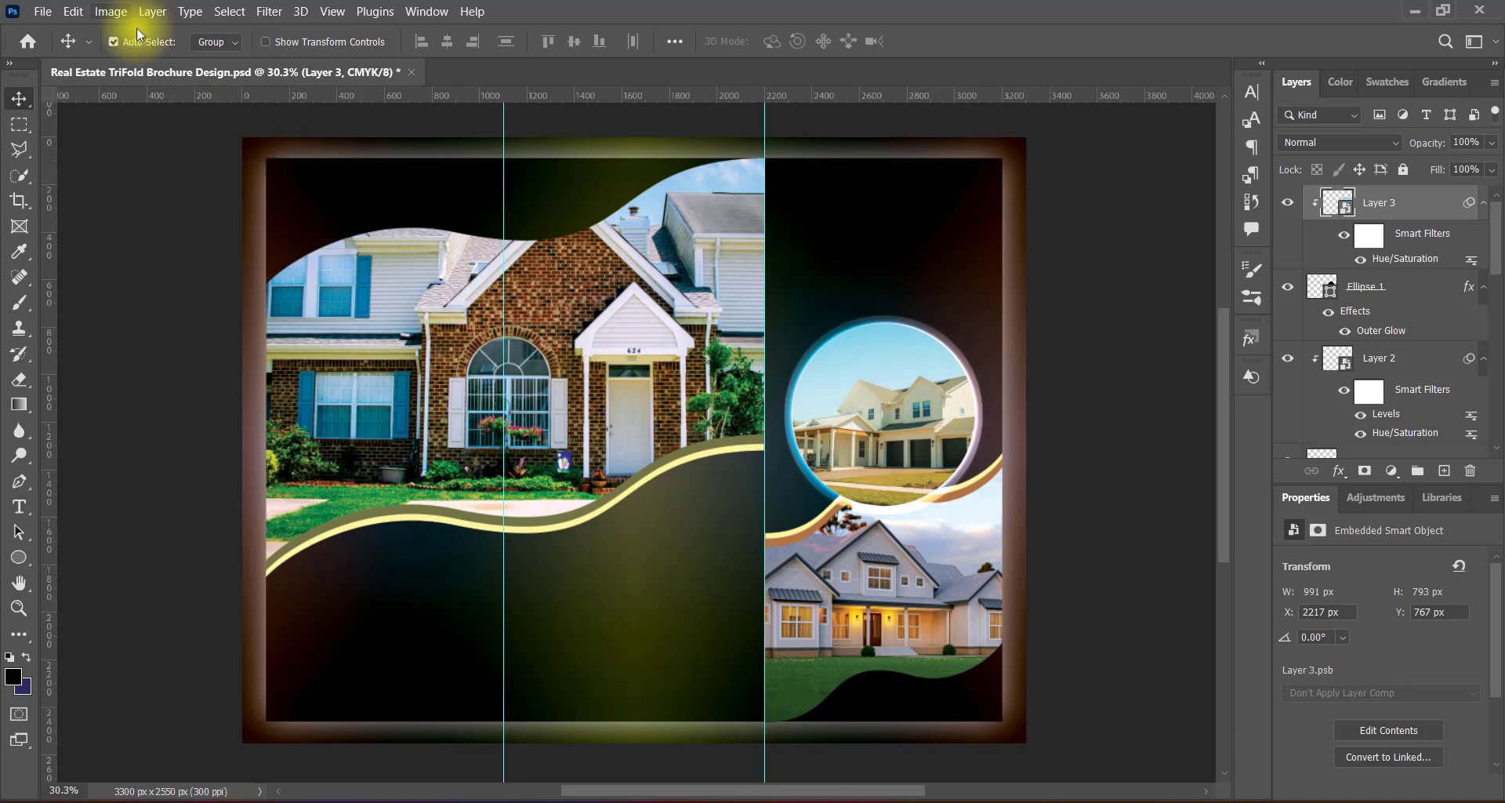
# Step: Apply a contrast-increasing Levels preset to the house photo inside the glowing circle and save the document
pyautogui.click(110, 11)
pyautogui.moveTo(151, 57)
pyautogui.click(326, 73)
pyautogui.click(667, 160)
pyautogui.click(656, 233)
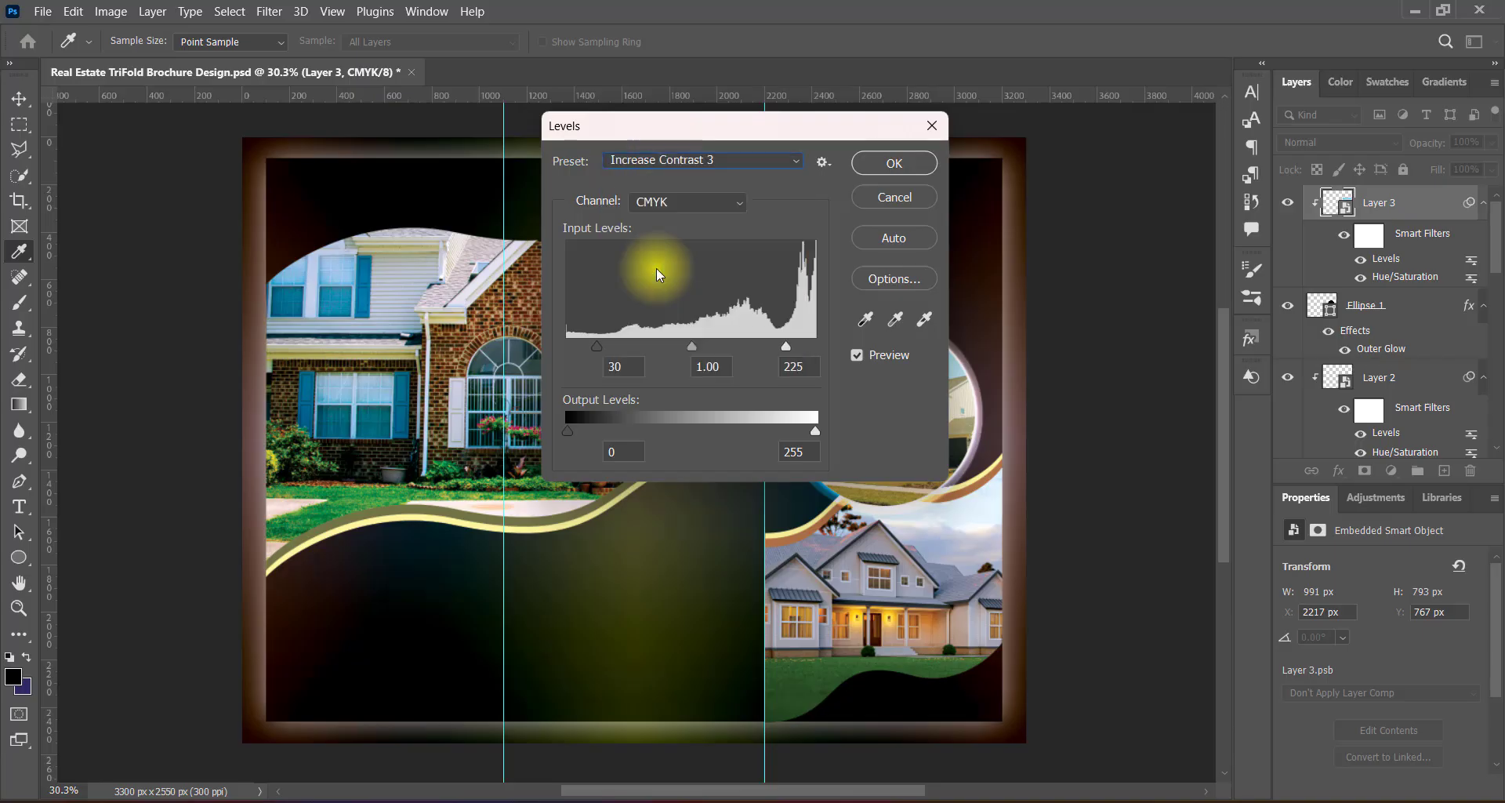
pyautogui.moveTo(735, 127); pyautogui.dragTo(420, 127)
pyautogui.click(353, 160)
pyautogui.click(369, 242)
pyautogui.click(577, 162)
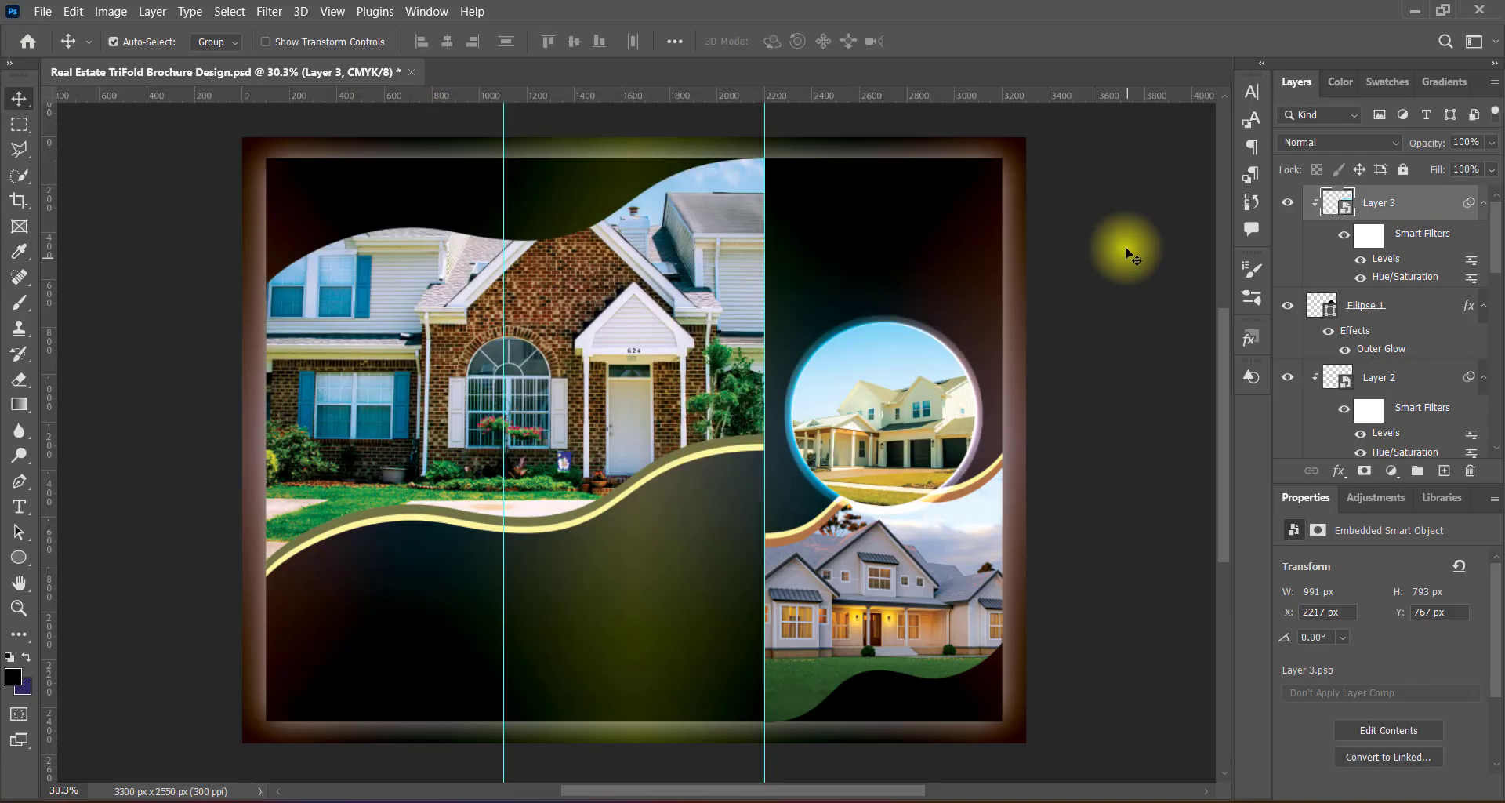
pyautogui.hotkey('ctrl', 's')
# Step: Add a new layer and set the Type tool's colour to white (ffffff) and its size to 18 pt
pyautogui.click(1444, 470)
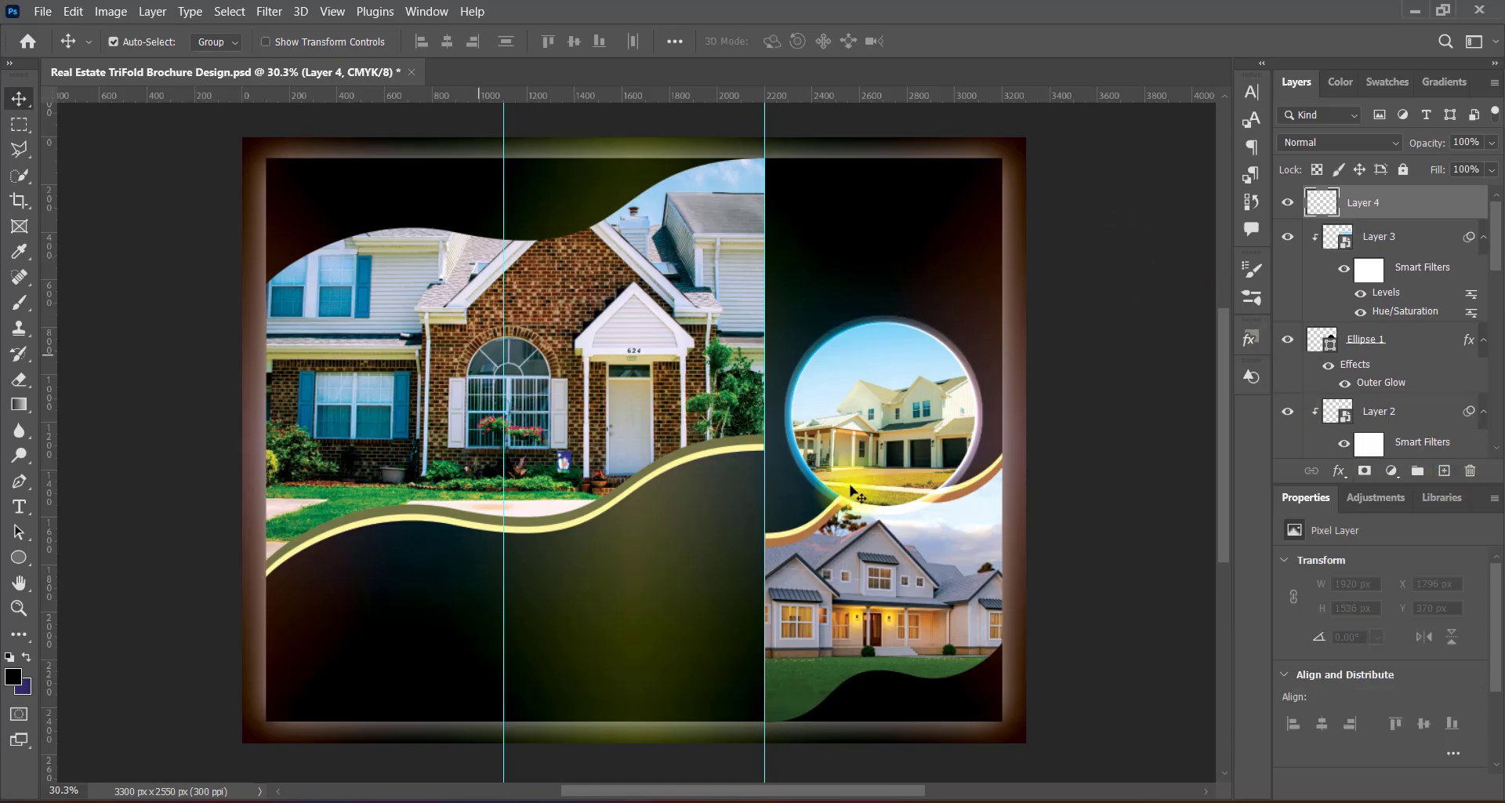
pyautogui.click(19, 507)
pyautogui.click(784, 40)
pyautogui.click(799, 130)
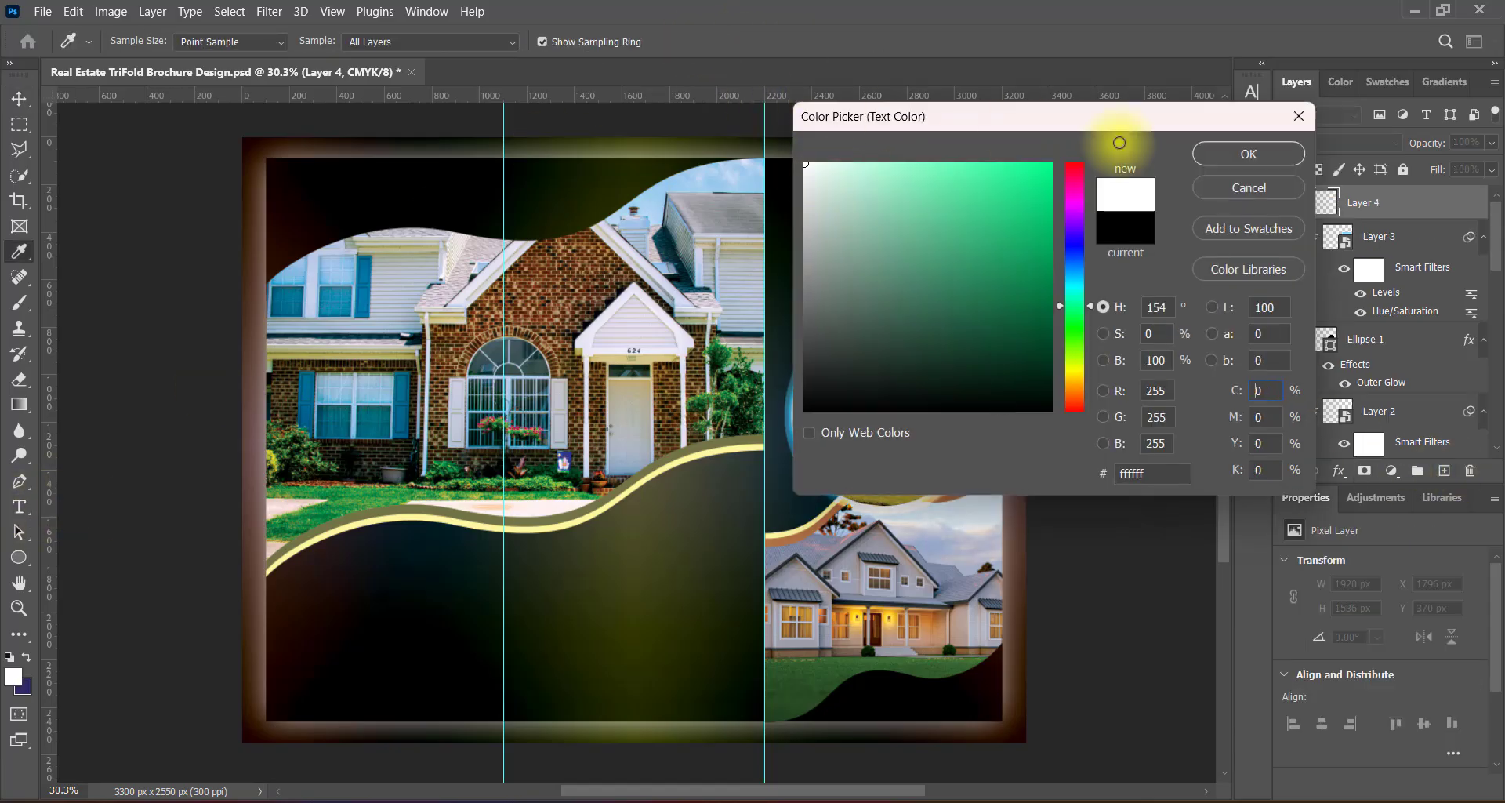
pyautogui.click(1215, 150)
pyautogui.click(537, 41)
pyautogui.click(501, 197)
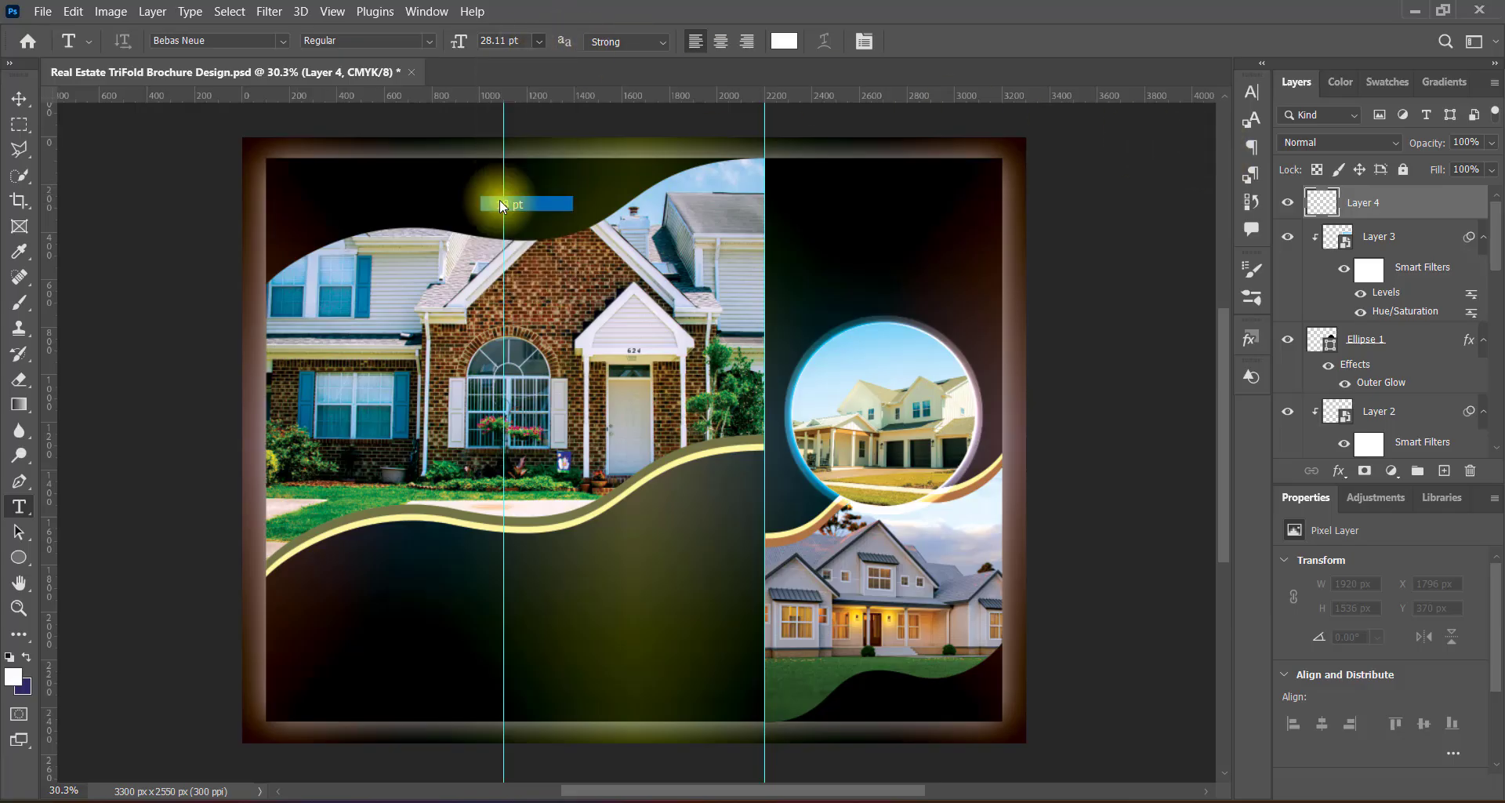
# Step: Write "Find Your Dream Home with Us" in the dark area above the brick house, with "with Us" on a second line, in Microsoft New Tai Lue
pyautogui.click(308, 206)
pyautogui.write('FIND YOUR DREAM HOME WITH US')
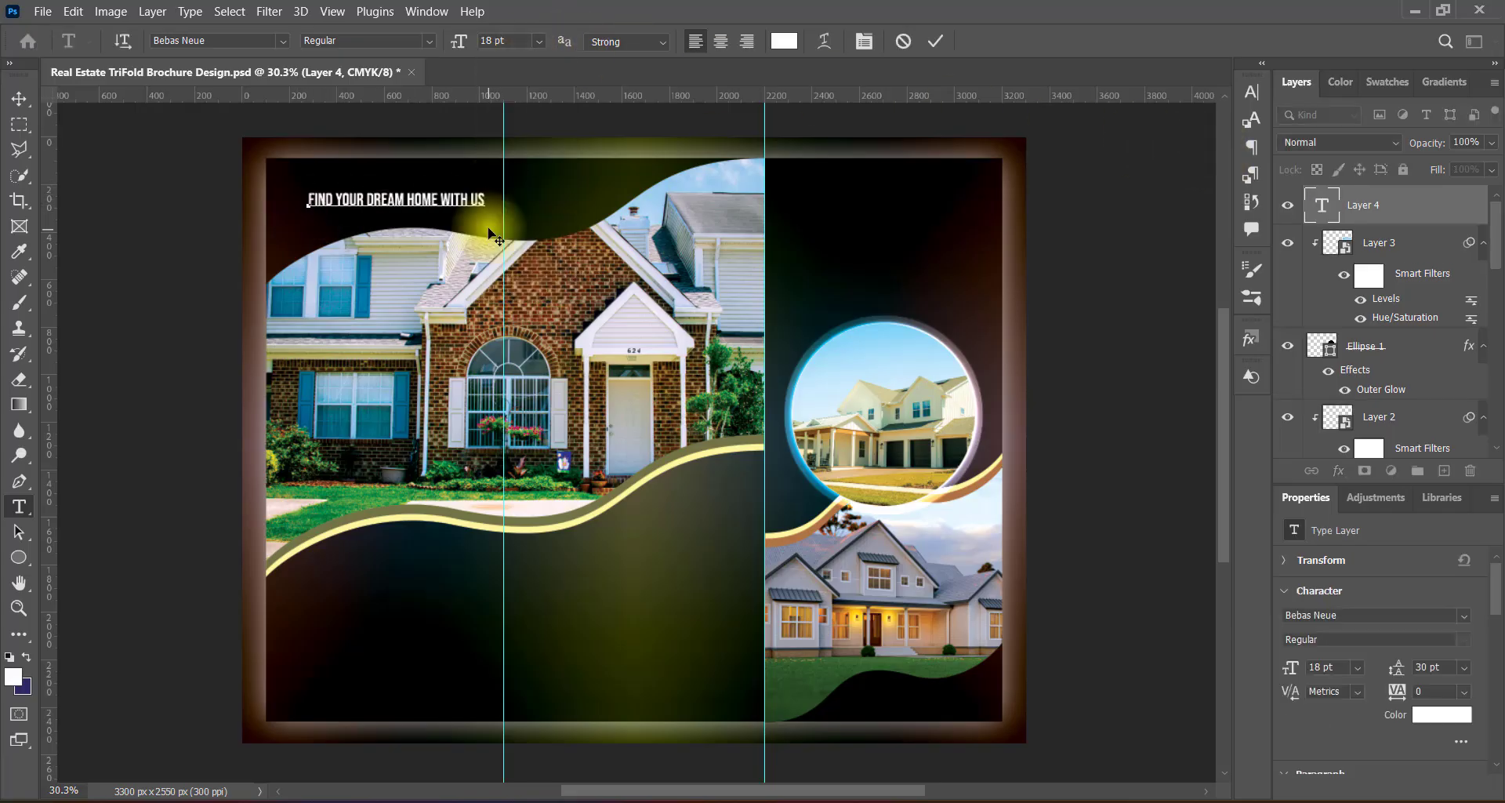
pyautogui.click(366, 200)
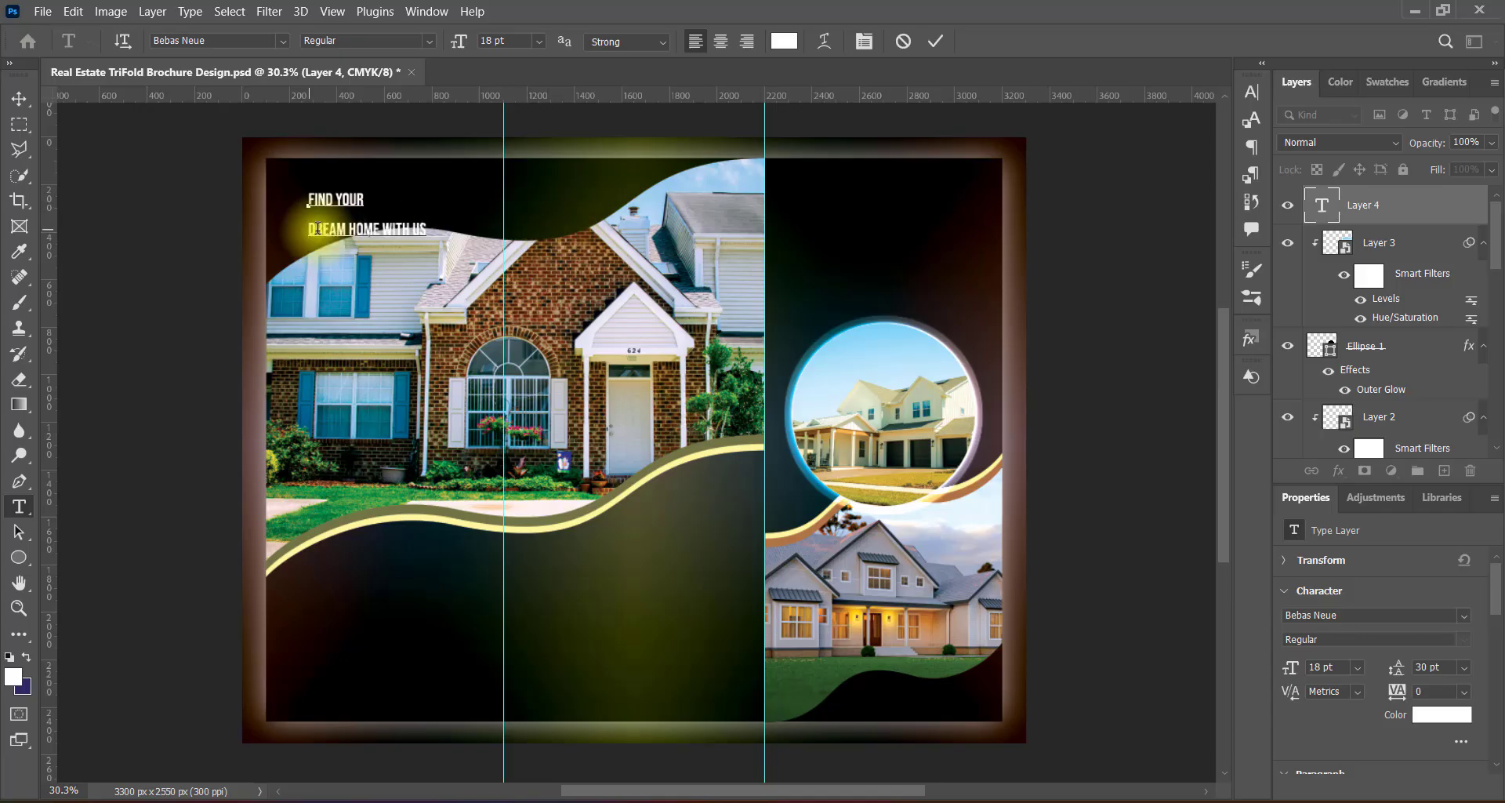
pyautogui.press('BackSpace')
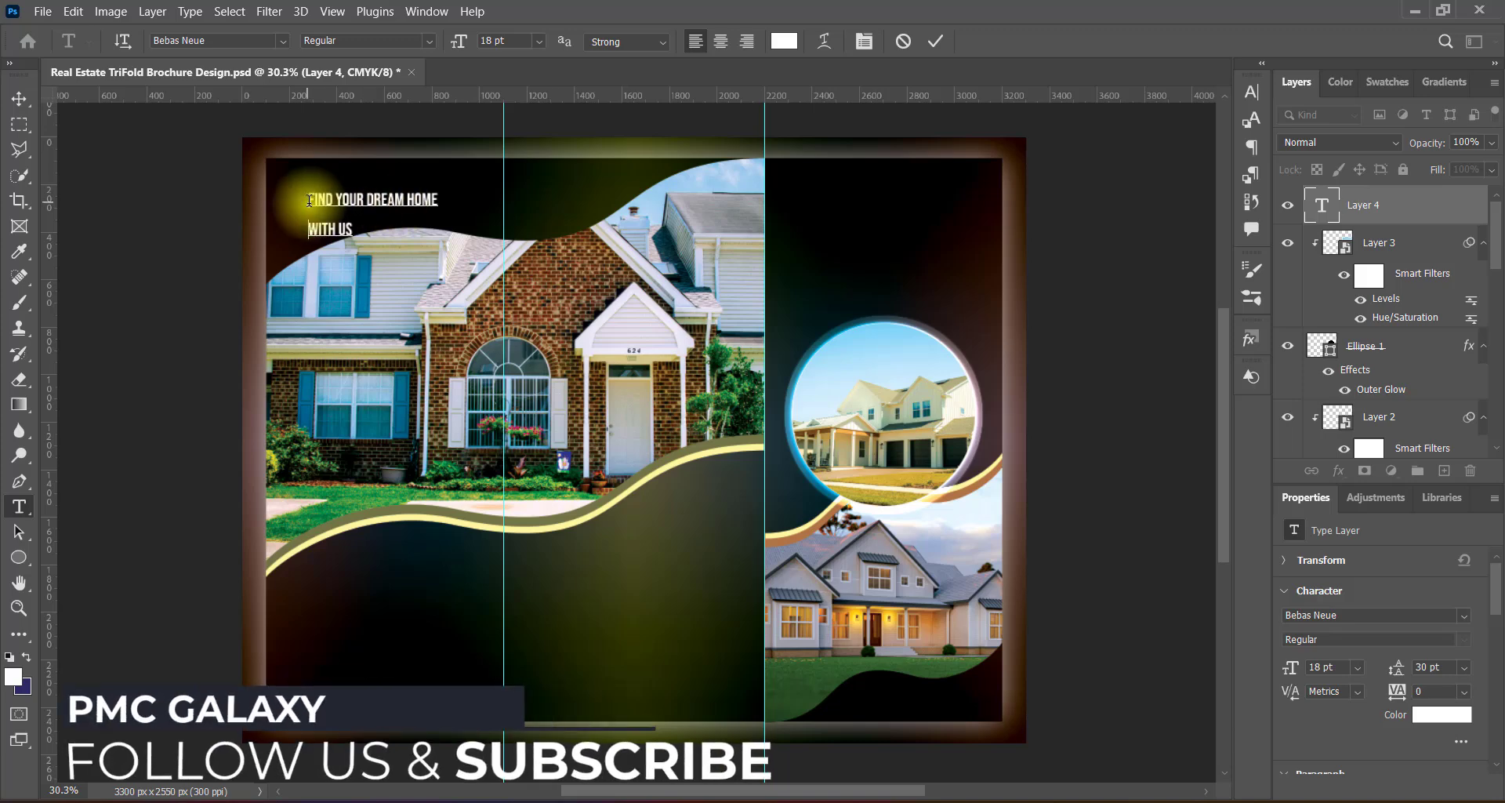
pyautogui.click(280, 40)
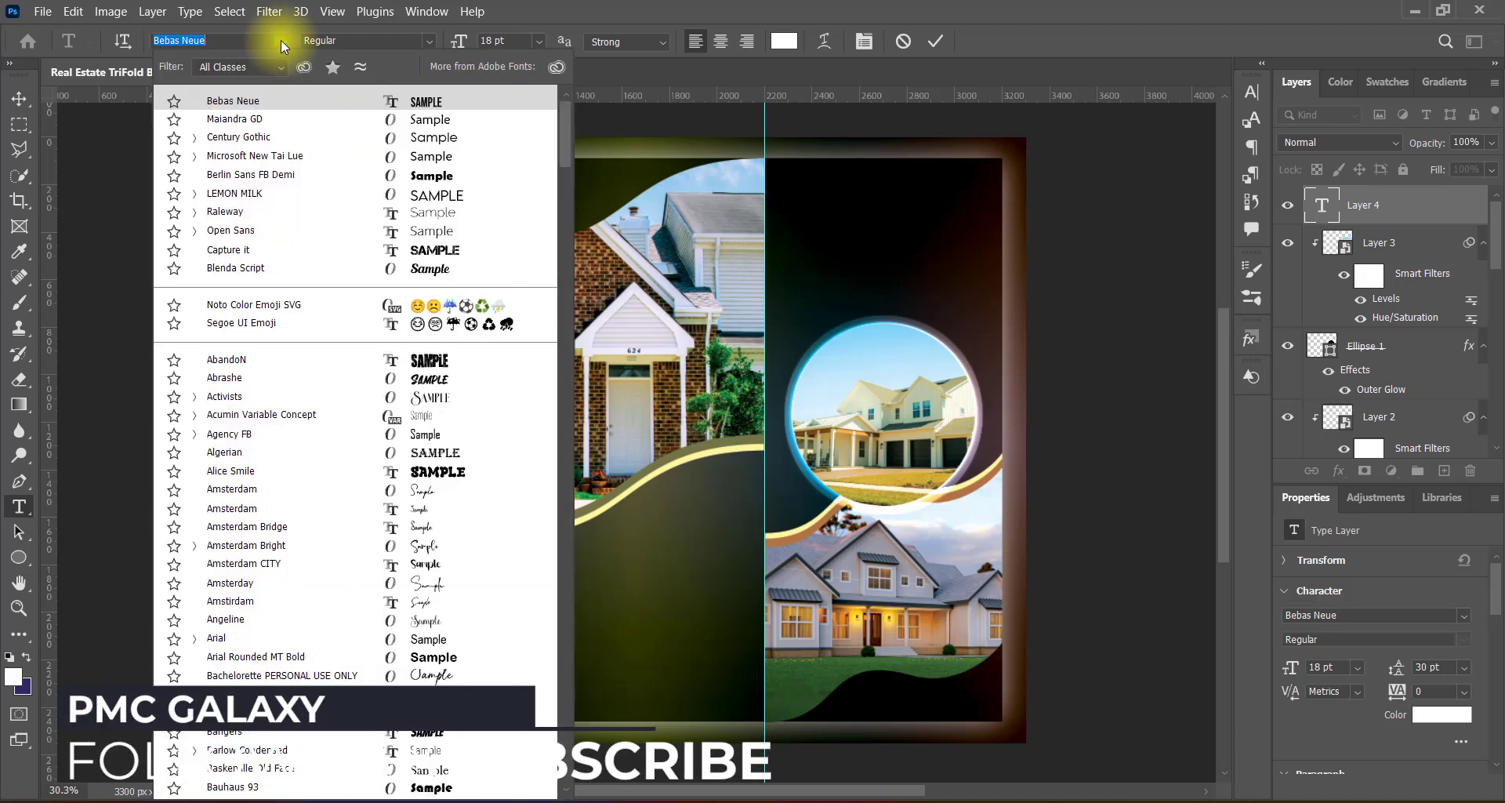
pyautogui.click(431, 154)
# Step: Make the words "Dream Home" in the headline bold and all caps
pyautogui.moveTo(388, 199); pyautogui.dragTo(495, 199)
pyautogui.click(429, 40)
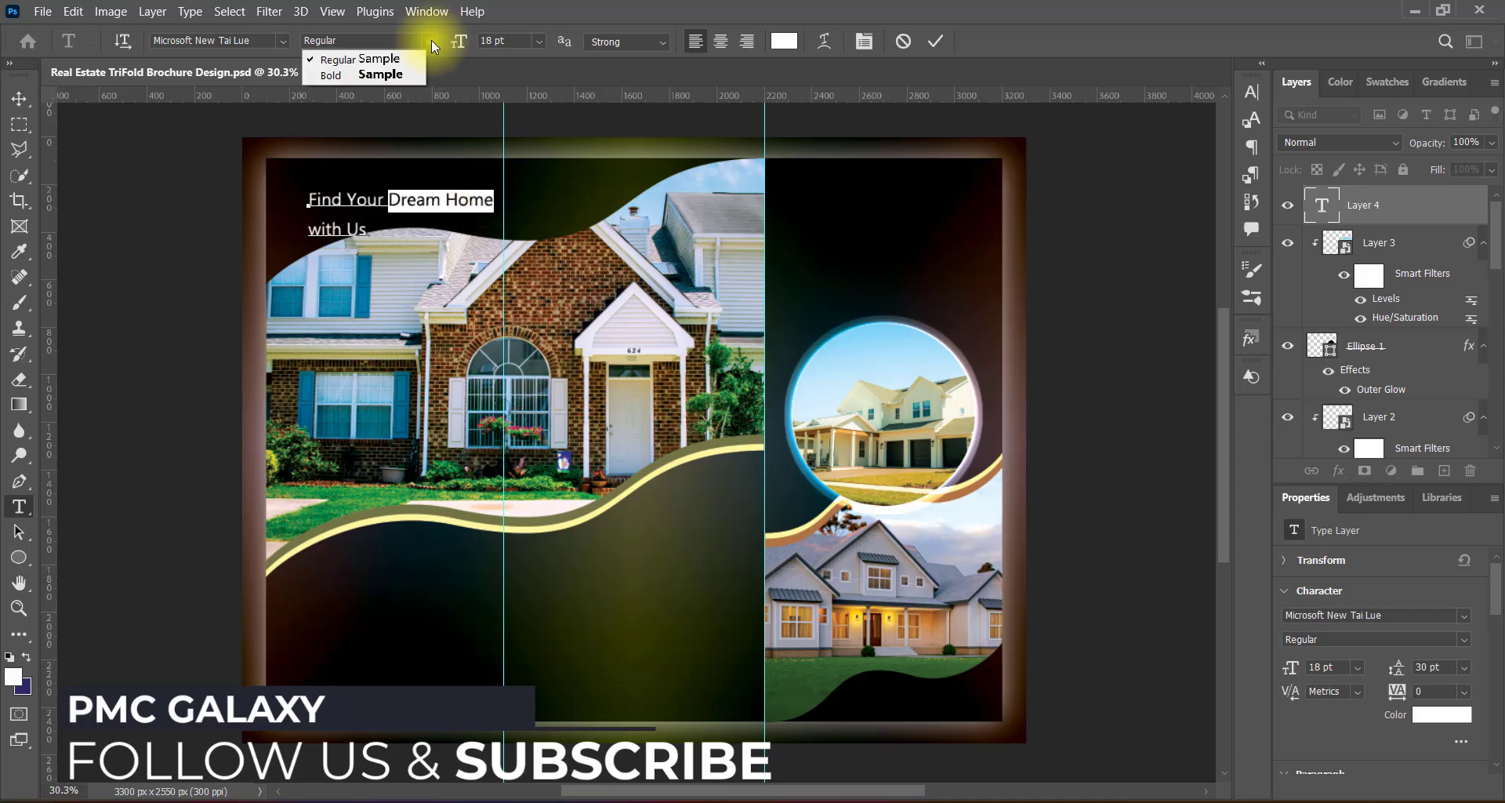
pyautogui.click(409, 76)
pyautogui.click(1258, 91)
pyautogui.click(1090, 226)
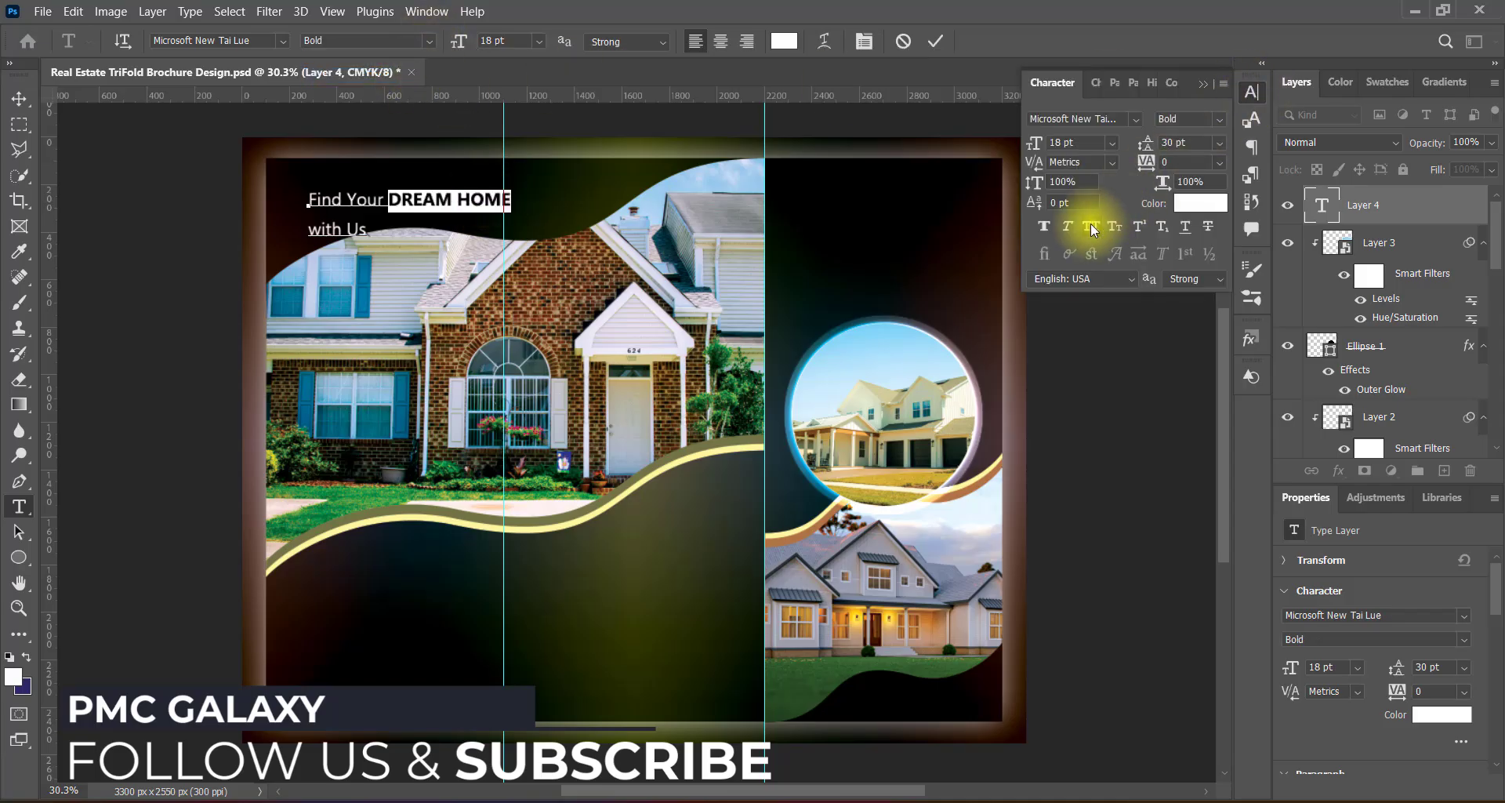
# Step: Set the headline's anti-aliasing to Crisp and enlarge the words "DREAM HOME" to 24 pt
pyautogui.click(623, 41)
pyautogui.click(619, 71)
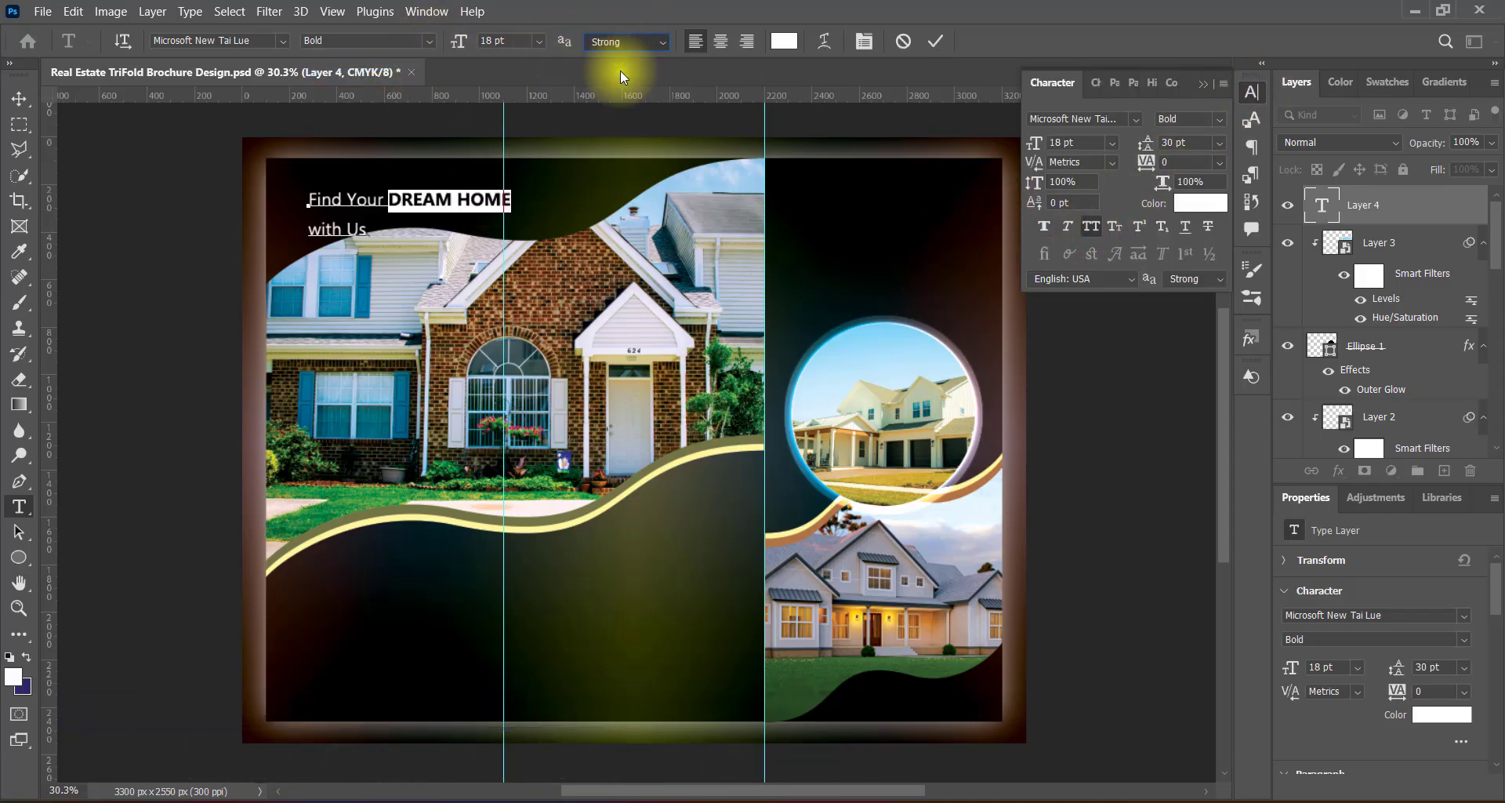
pyautogui.click(605, 43)
pyautogui.click(599, 87)
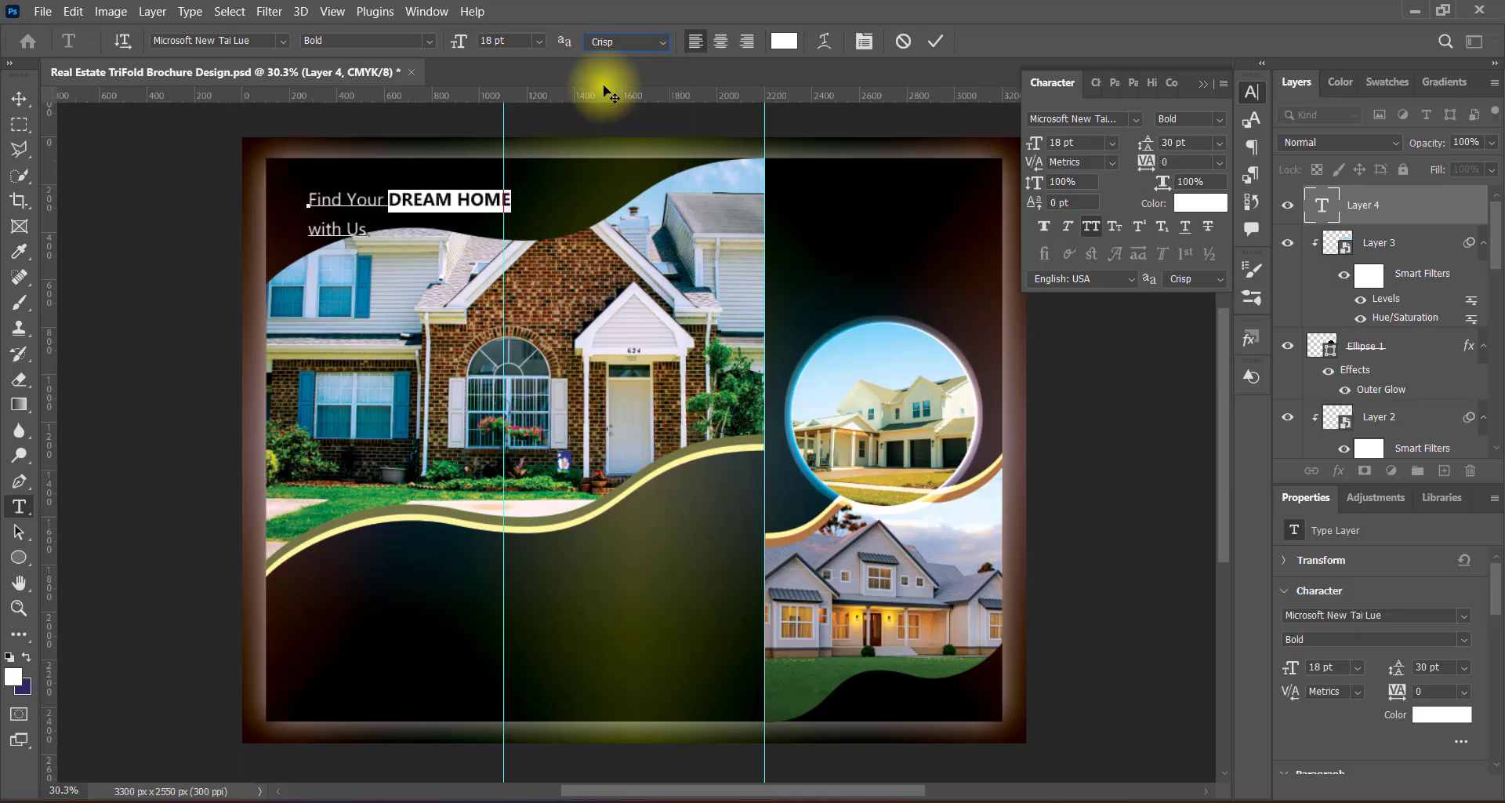
pyautogui.click(539, 41)
pyautogui.click(508, 223)
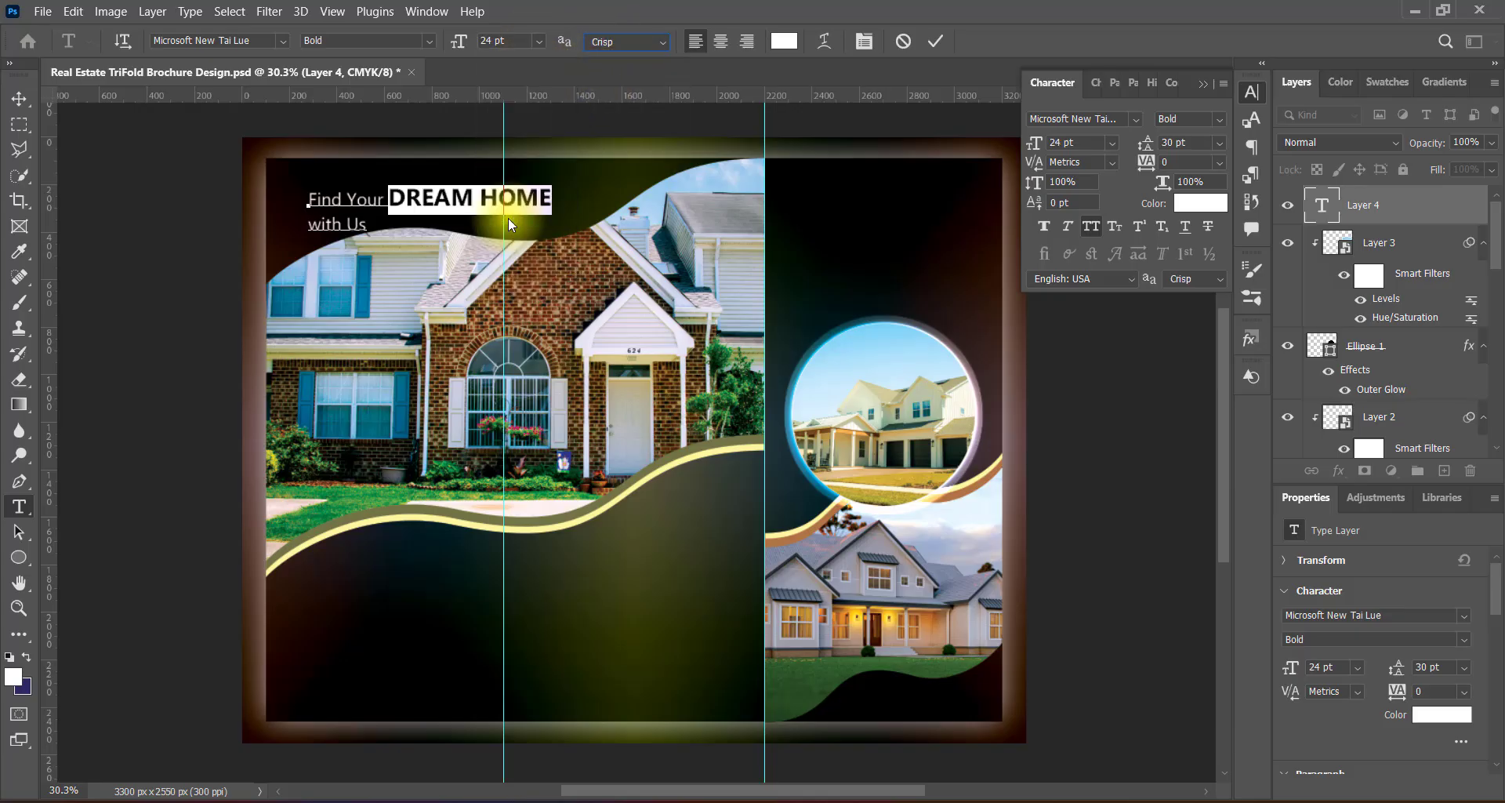
# Step: Finish the text edit and move the headline closer to the upper-left corner of the page's inner frame
pyautogui.click(935, 41)
pyautogui.click(19, 98)
pyautogui.moveTo(374, 187); pyautogui.dragTo(339, 172)
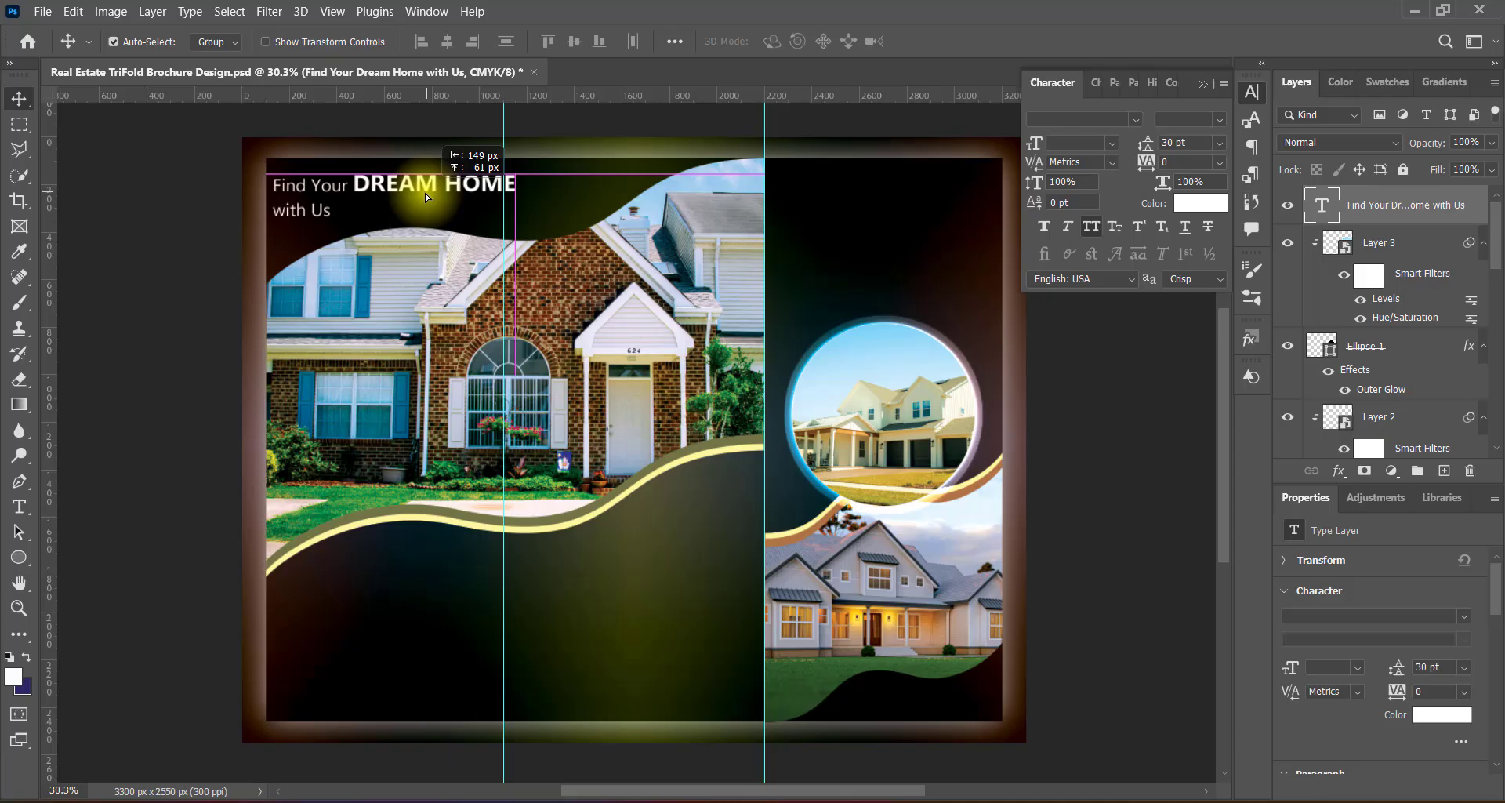
# Step: Indent the headline's second line, "with Us", with spaces so it sits under the middle of the first line
pyautogui.doubleClick(322, 220)
pyautogui.click(343, 212)
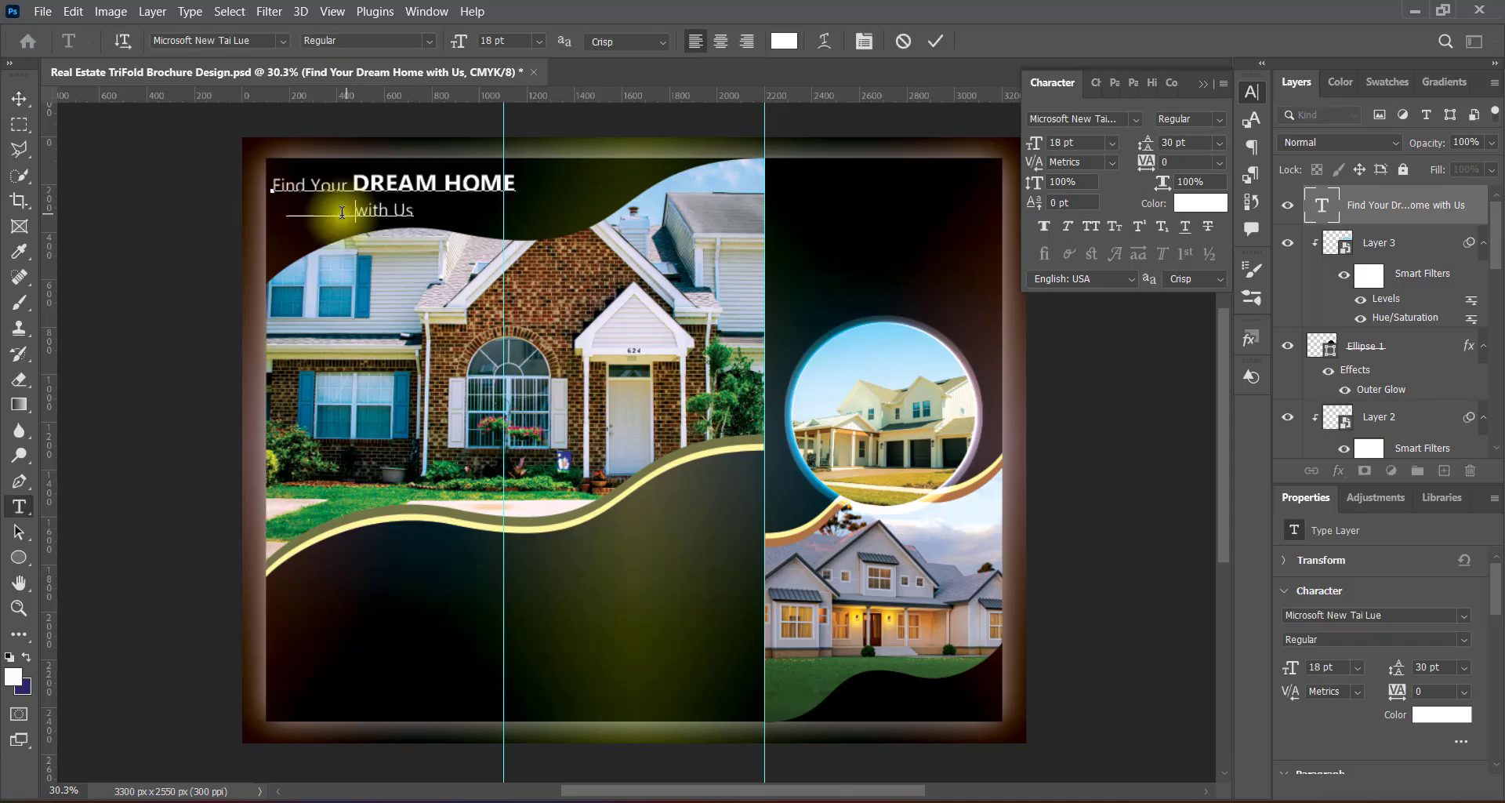
# Step: Underline the blank space before "with Us" in the heading and make "with Us" bold
pyautogui.moveTo(375, 211); pyautogui.dragTo(272, 213)
pyautogui.click(1185, 226)
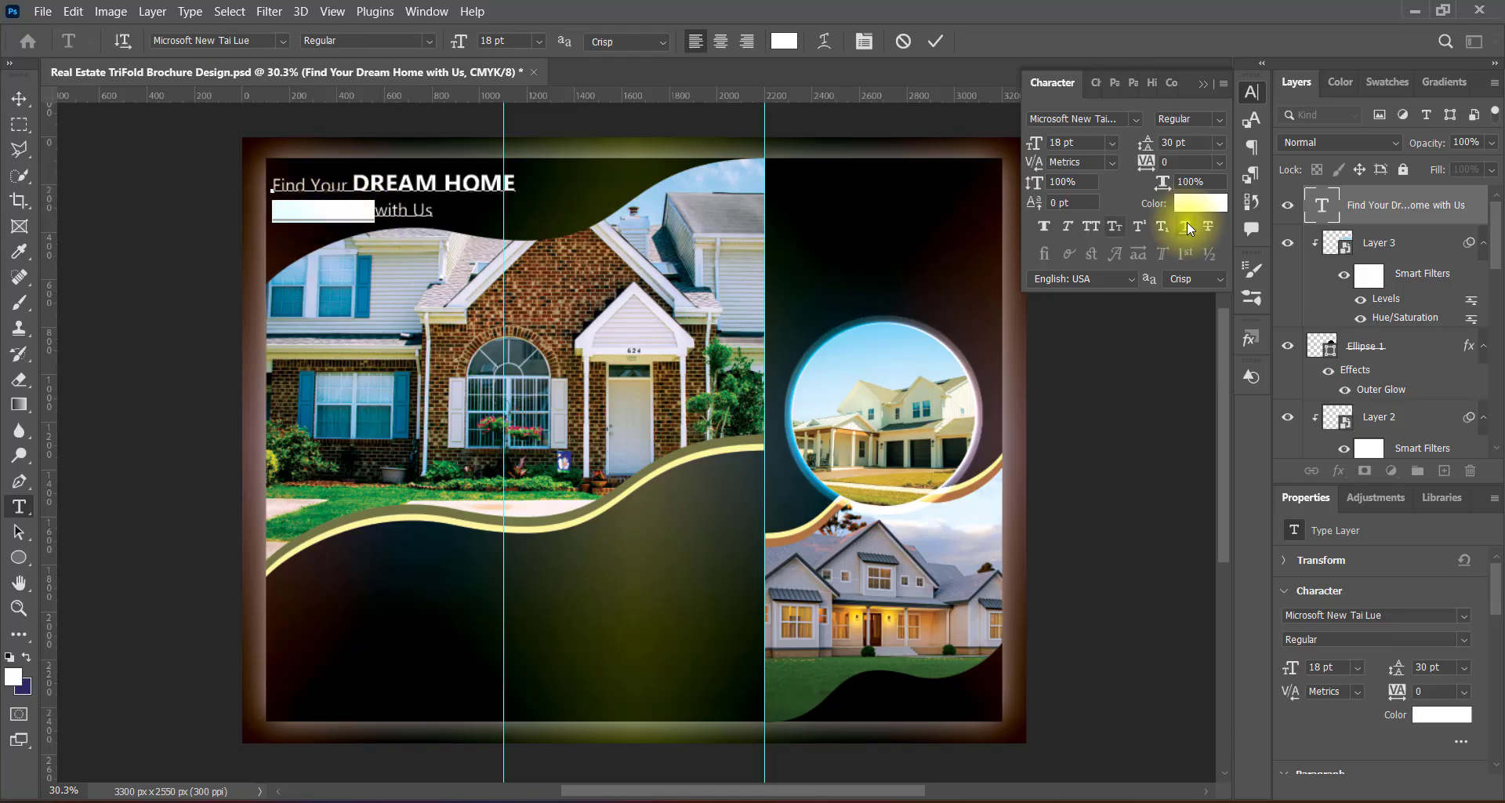
pyautogui.moveTo(442, 210); pyautogui.dragTo(375, 212)
pyautogui.click(1043, 225)
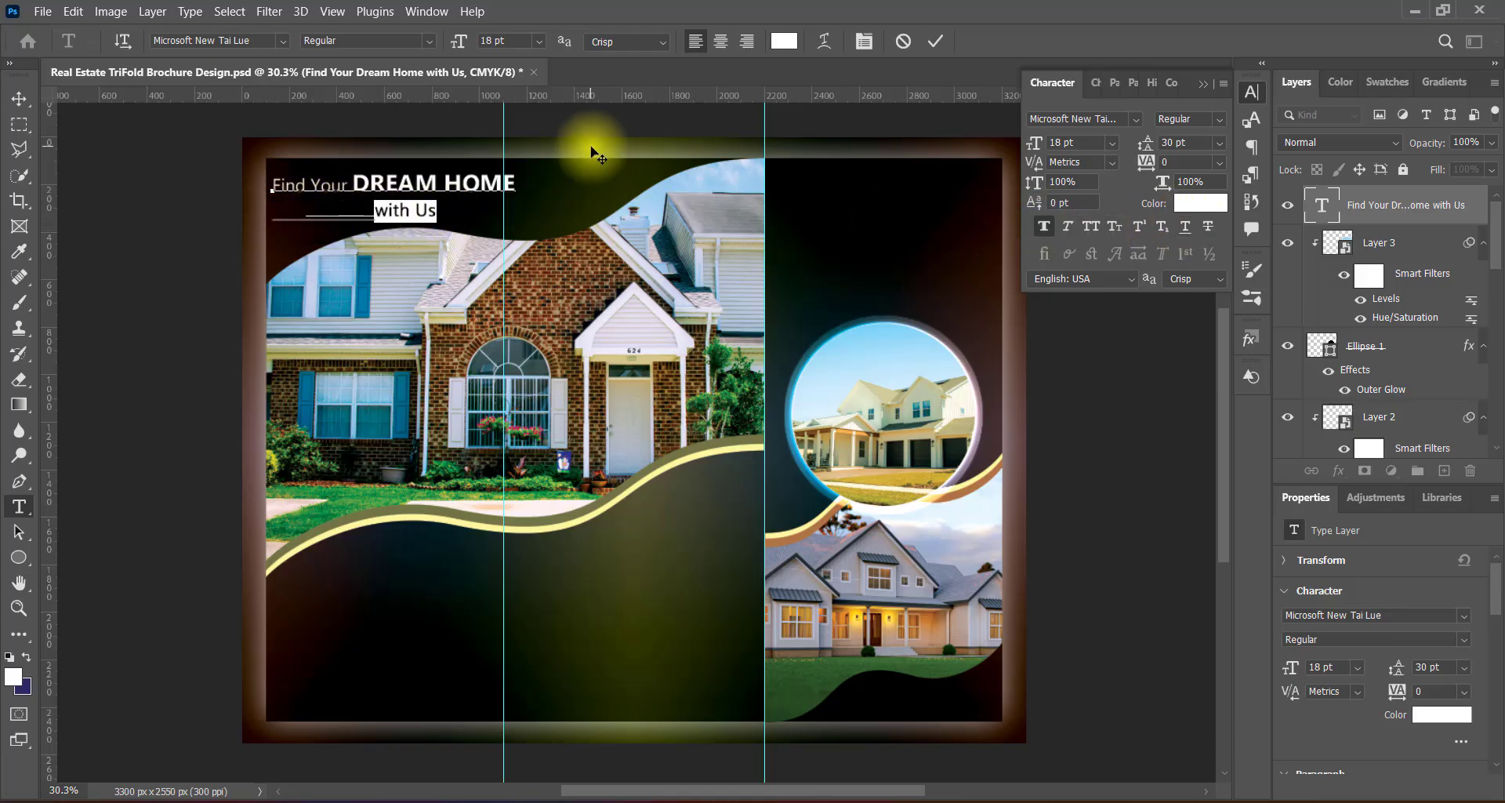
pyautogui.click(935, 40)
pyautogui.press('v')
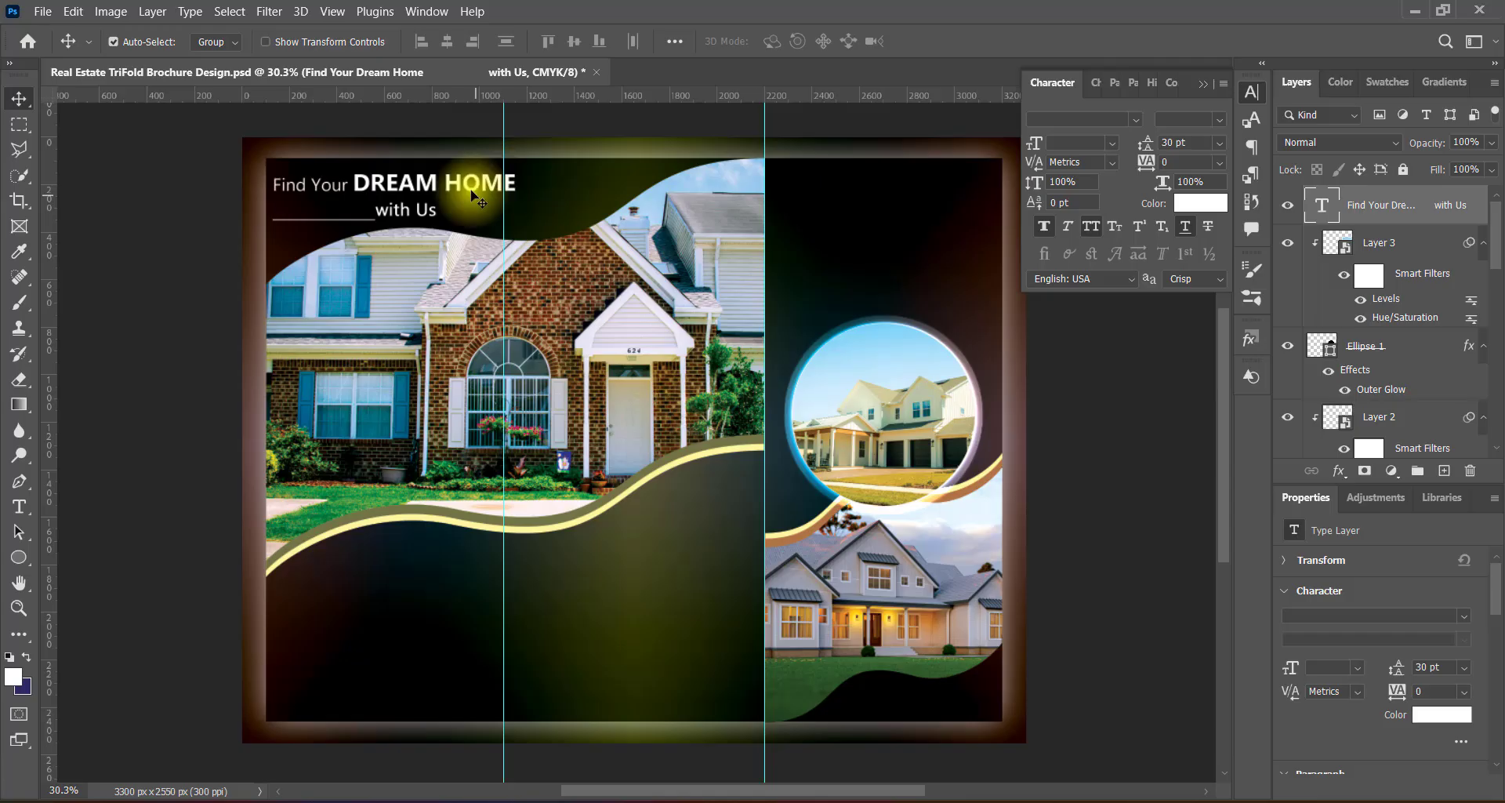
# Step: Scale the heading down slightly to fit within the left fold and nudge it toward the page's left edge
pyautogui.hotkey('ctrl', 't')
pyautogui.moveTo(517, 196); pyautogui.dragTo(503, 196)
pyautogui.press('Return')
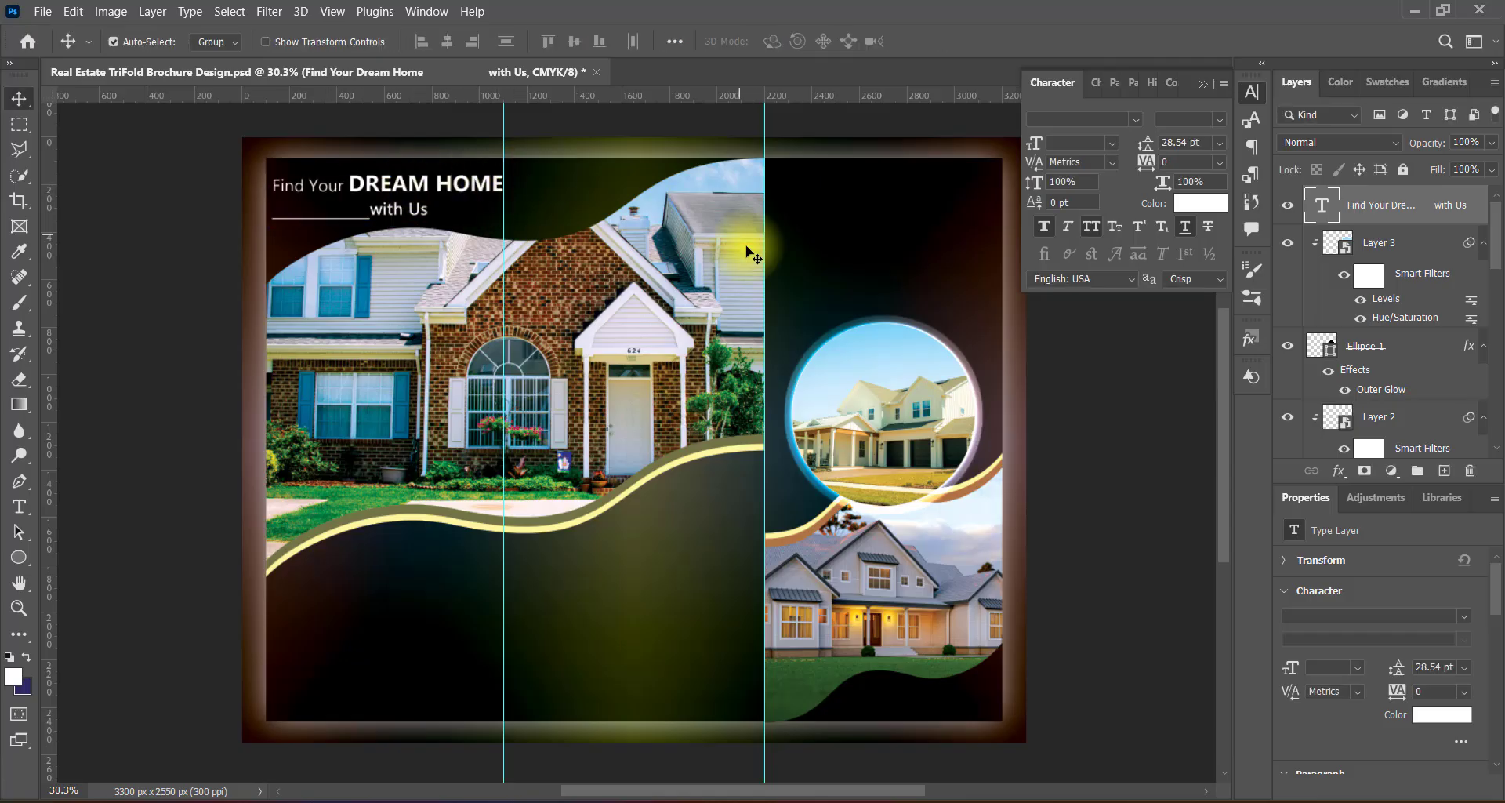
pyautogui.hotkey('shift', 'Left')
pyautogui.hotkey('shift', 'Left')
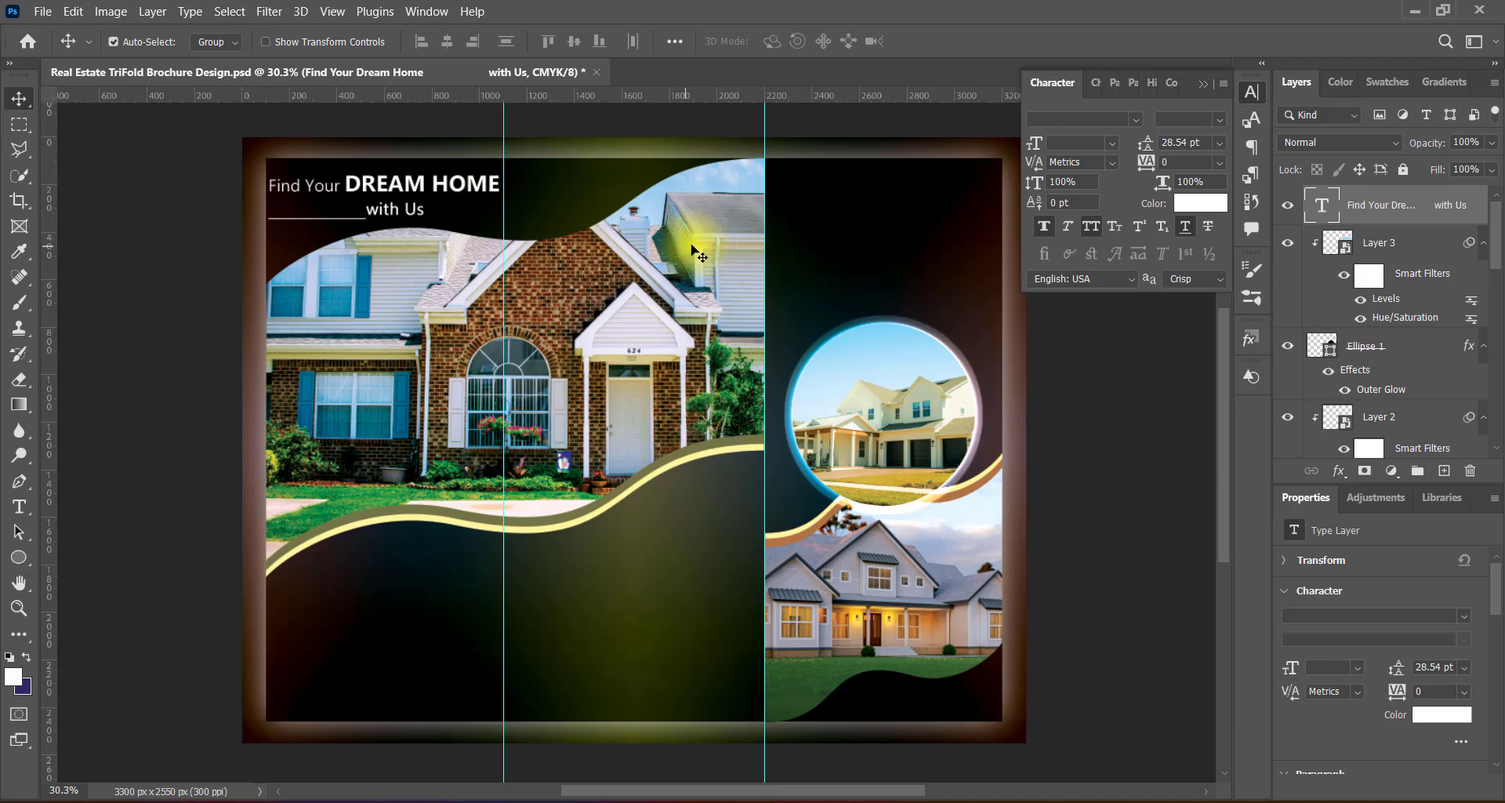
# Step: Color the words "DREAM HOME" in the heading pale yellow and save the document
pyautogui.doubleClick(482, 189)
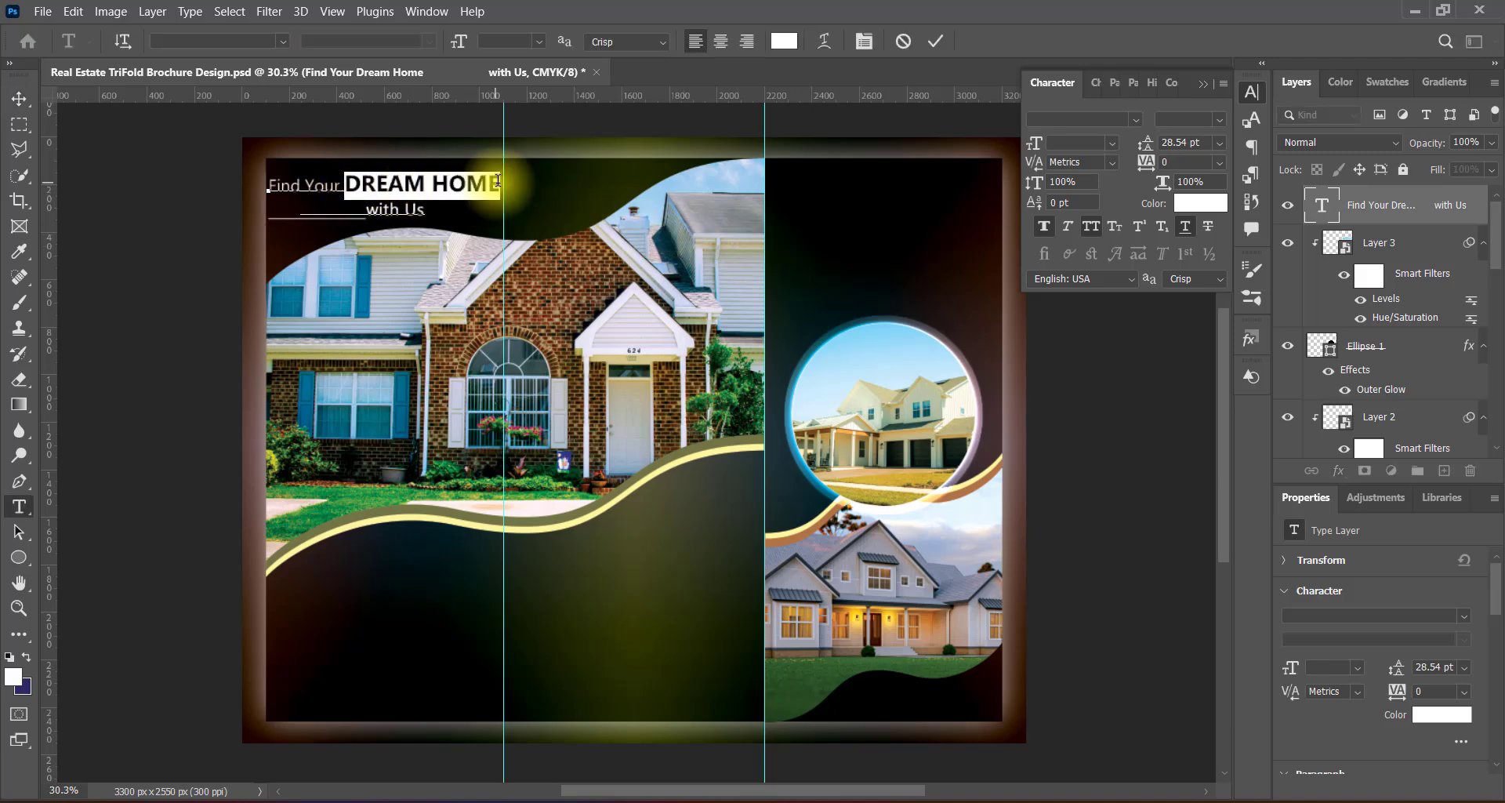
pyautogui.click(784, 40)
pyautogui.click(1072, 372)
pyautogui.click(901, 164)
pyautogui.click(1245, 156)
pyautogui.hotkey('ctrl', 's')
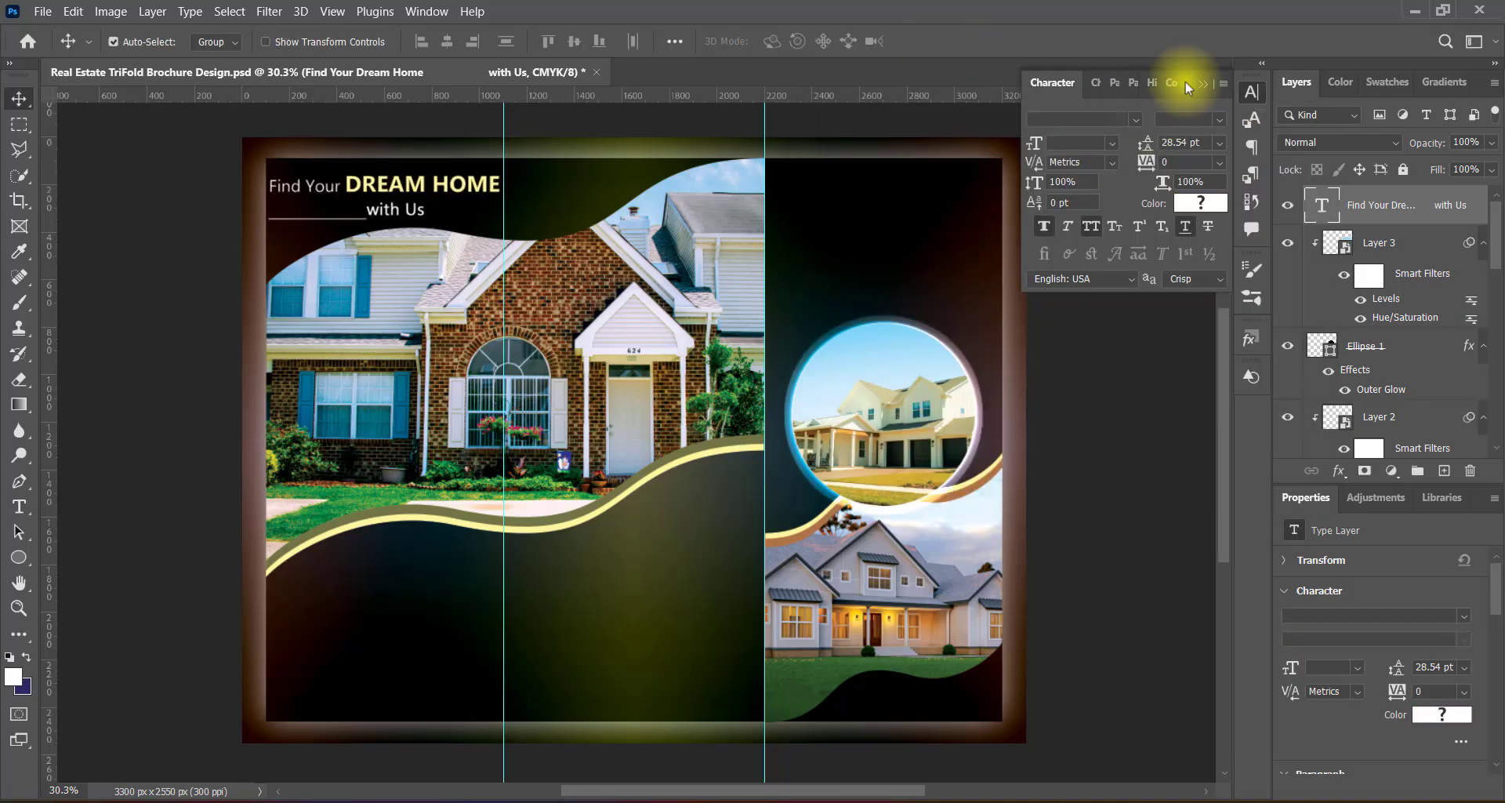
pyautogui.click(1201, 83)
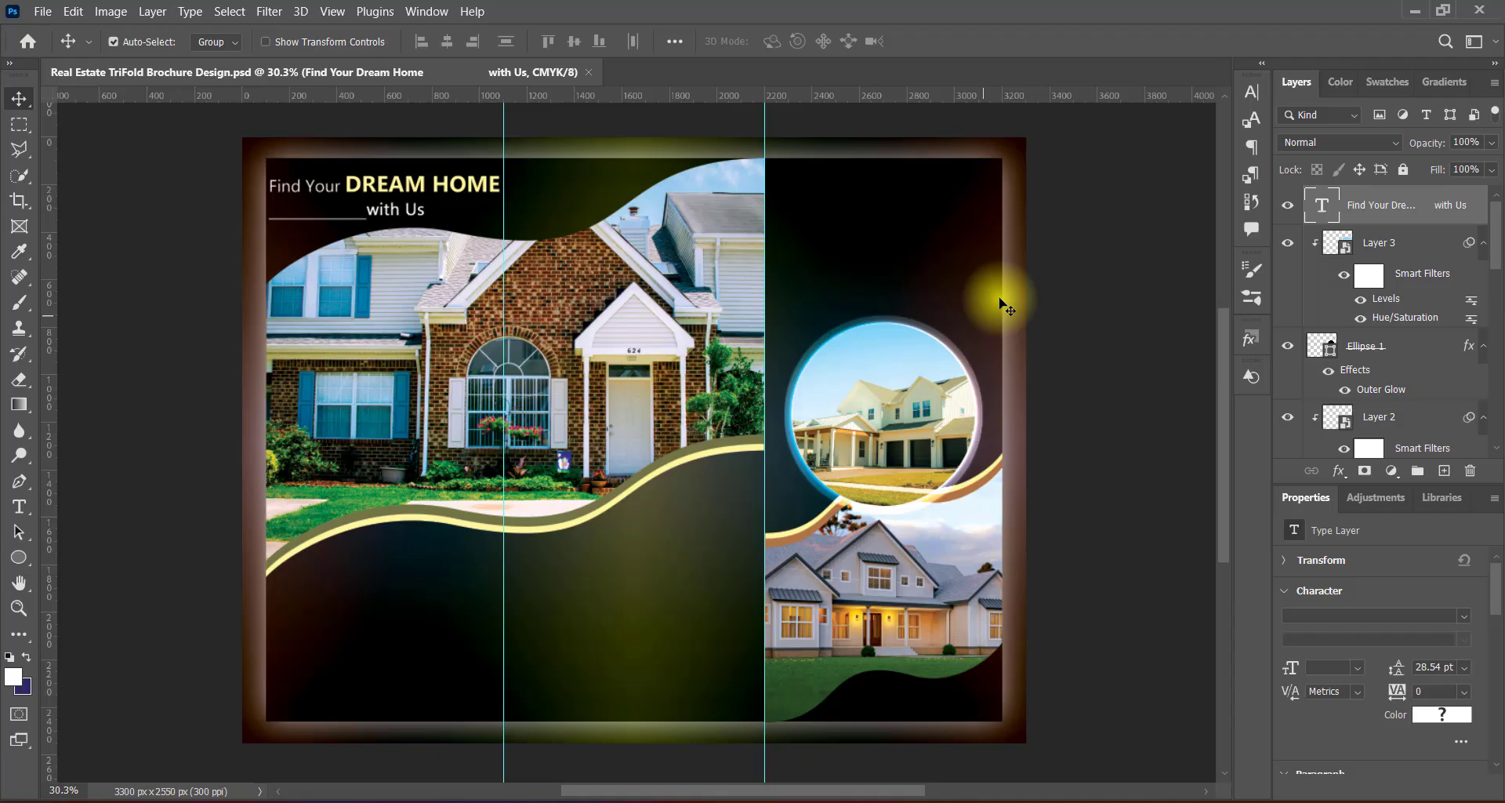
# Step: Enlarge the heading to about 145% across the dark top curve and nudge it slightly right
pyautogui.hotkey('ctrl', 't')
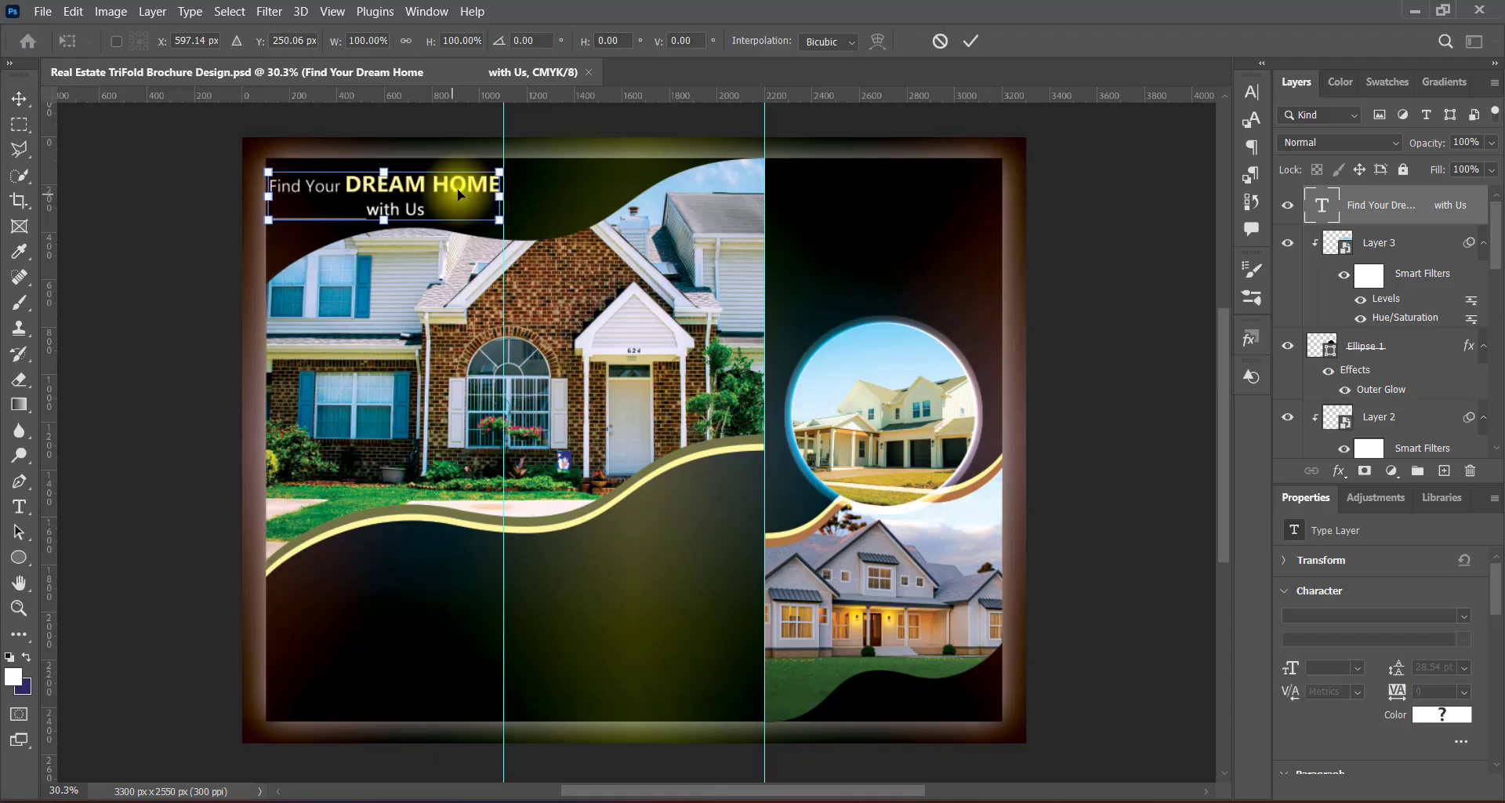
pyautogui.moveTo(501, 196); pyautogui.dragTo(604, 199)
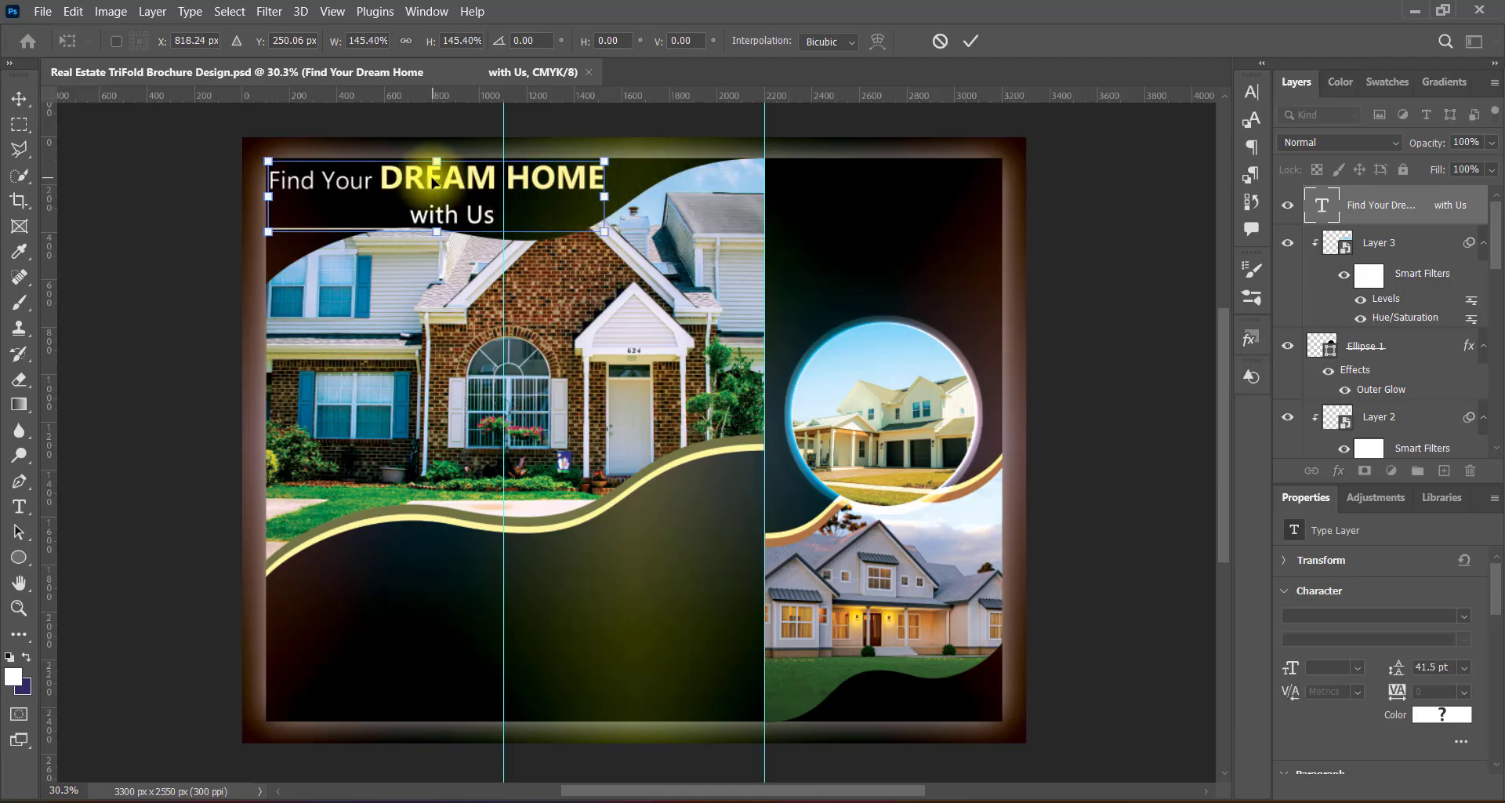
pyautogui.press('Return')
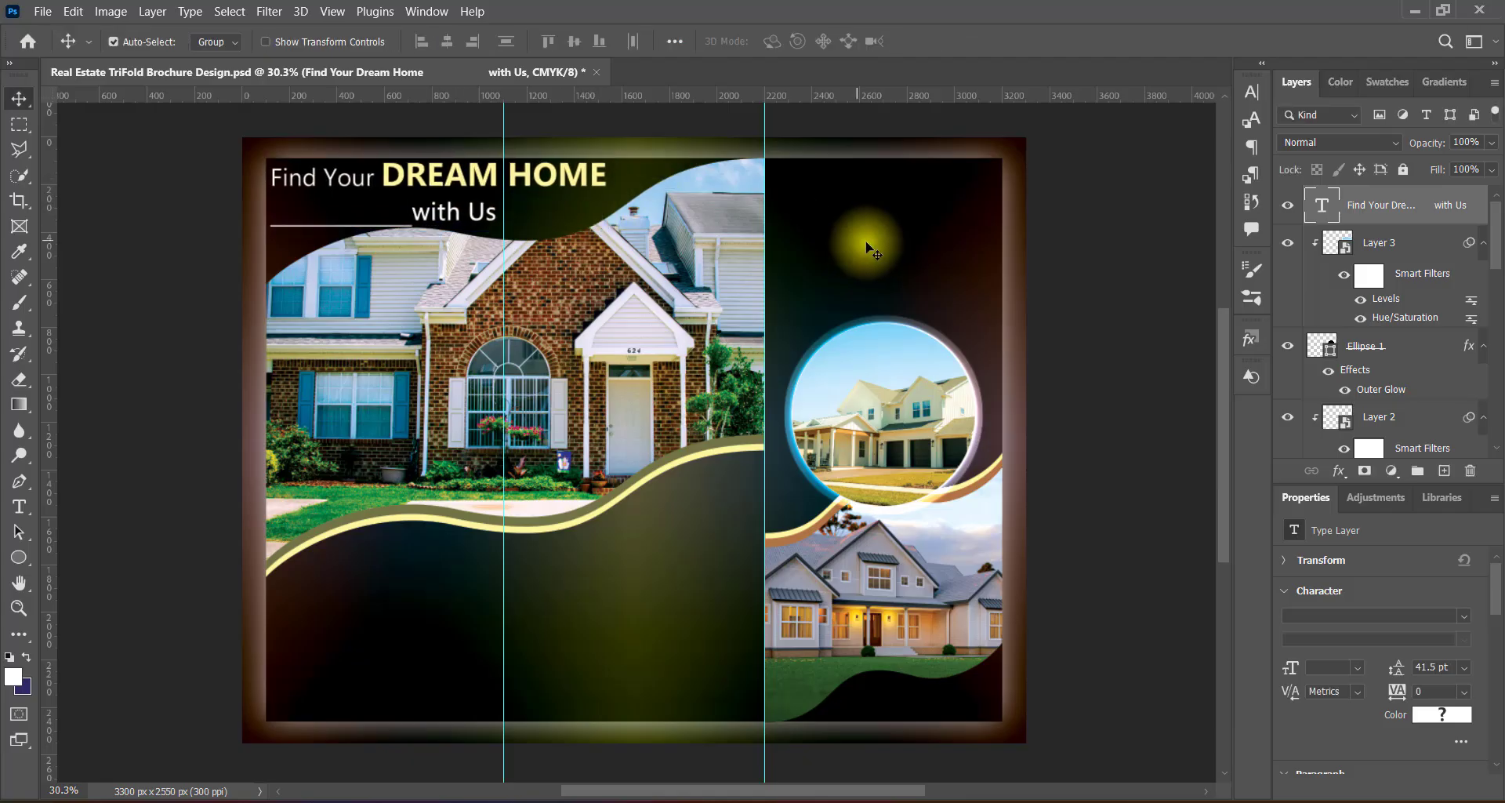
pyautogui.press('Right')
pyautogui.press('Right')
pyautogui.press('Right')
pyautogui.press('Right')
pyautogui.press('Right')
pyautogui.press('Right')
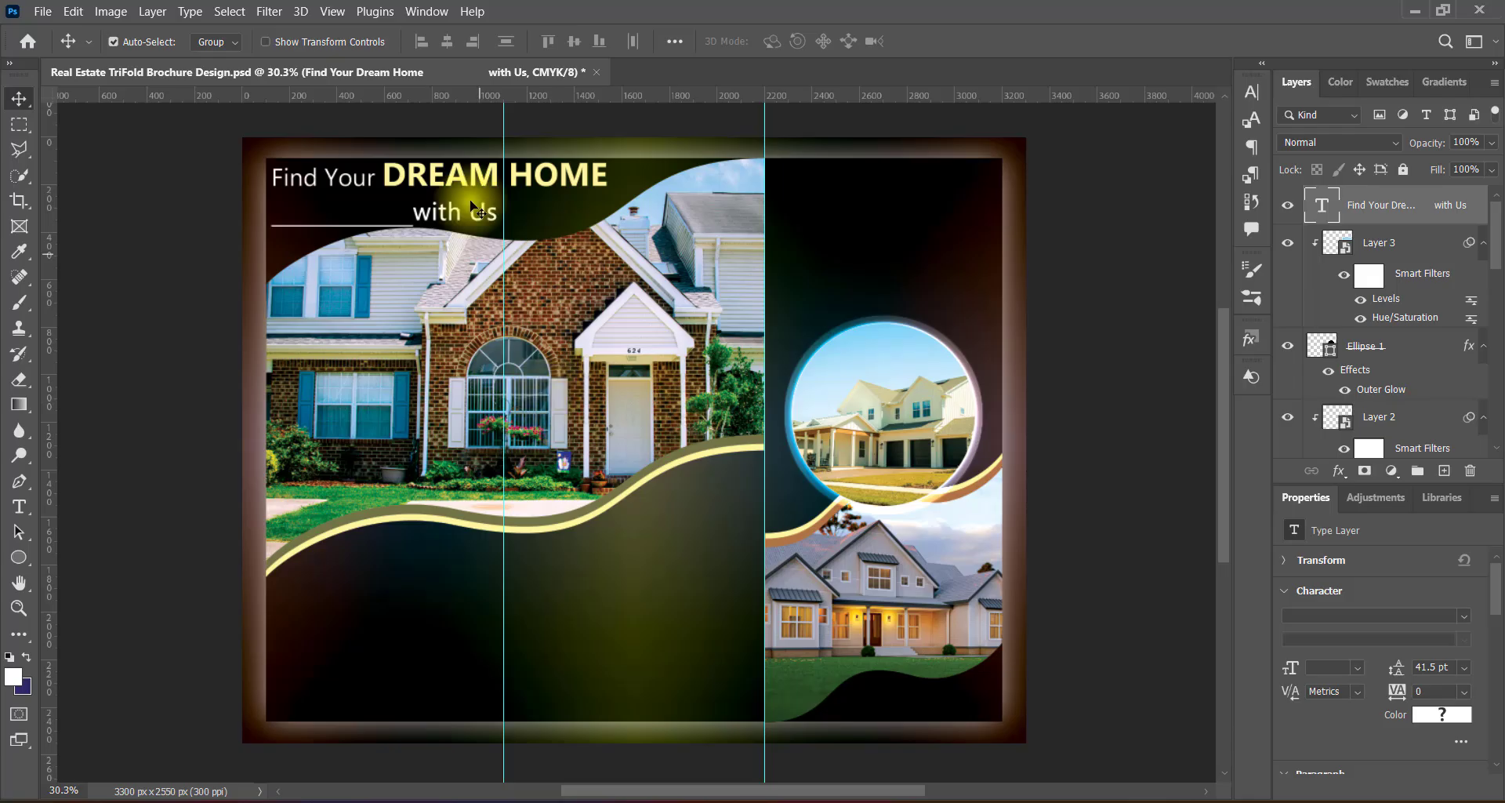
# Step: Scale the heading down to about 97% from its left side, keeping its right edge in place
pyautogui.hotkey('ctrl', 't')
pyautogui.moveTo(271, 192); pyautogui.dragTo(280, 193)
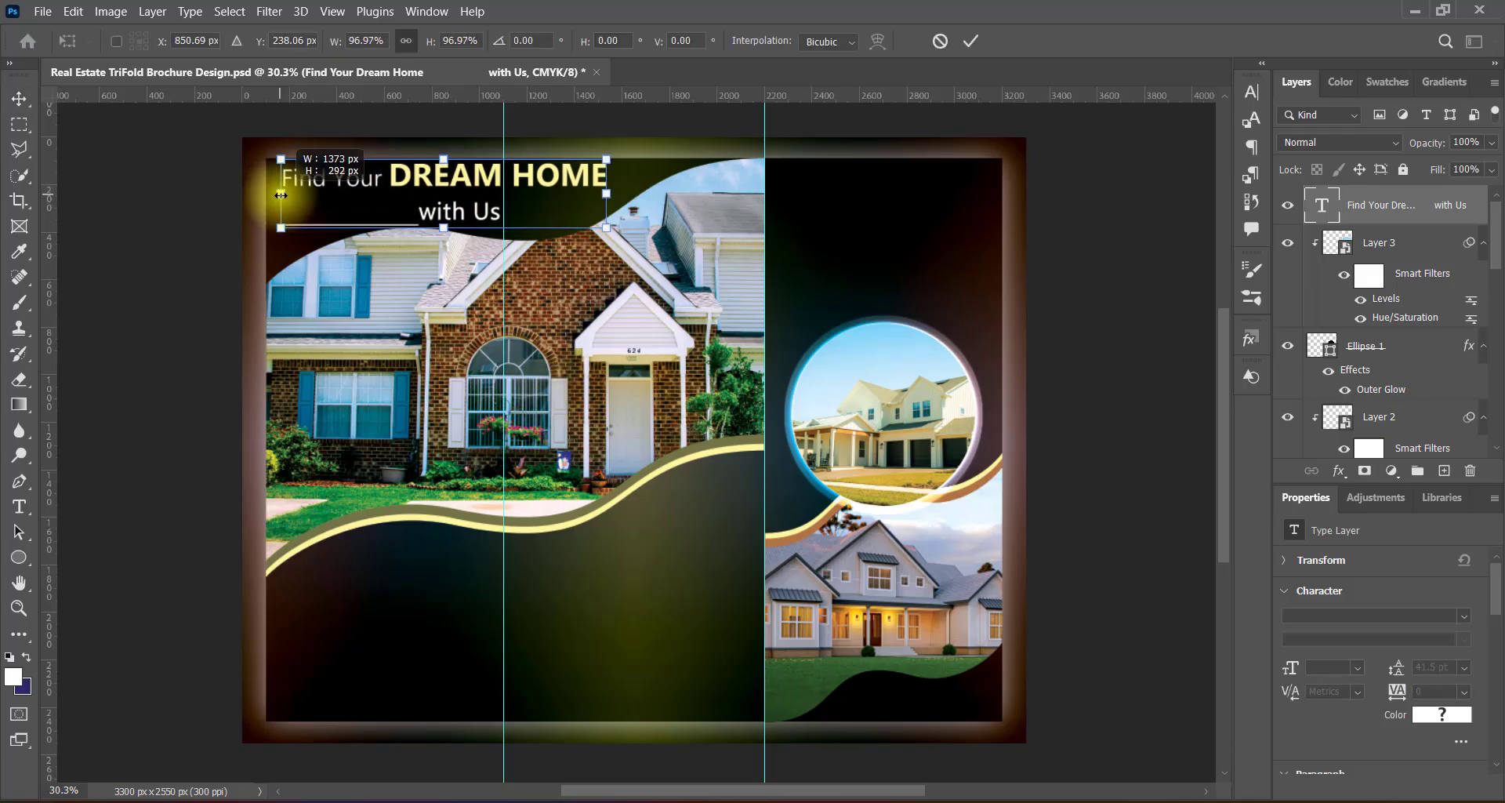
pyautogui.press('Return')
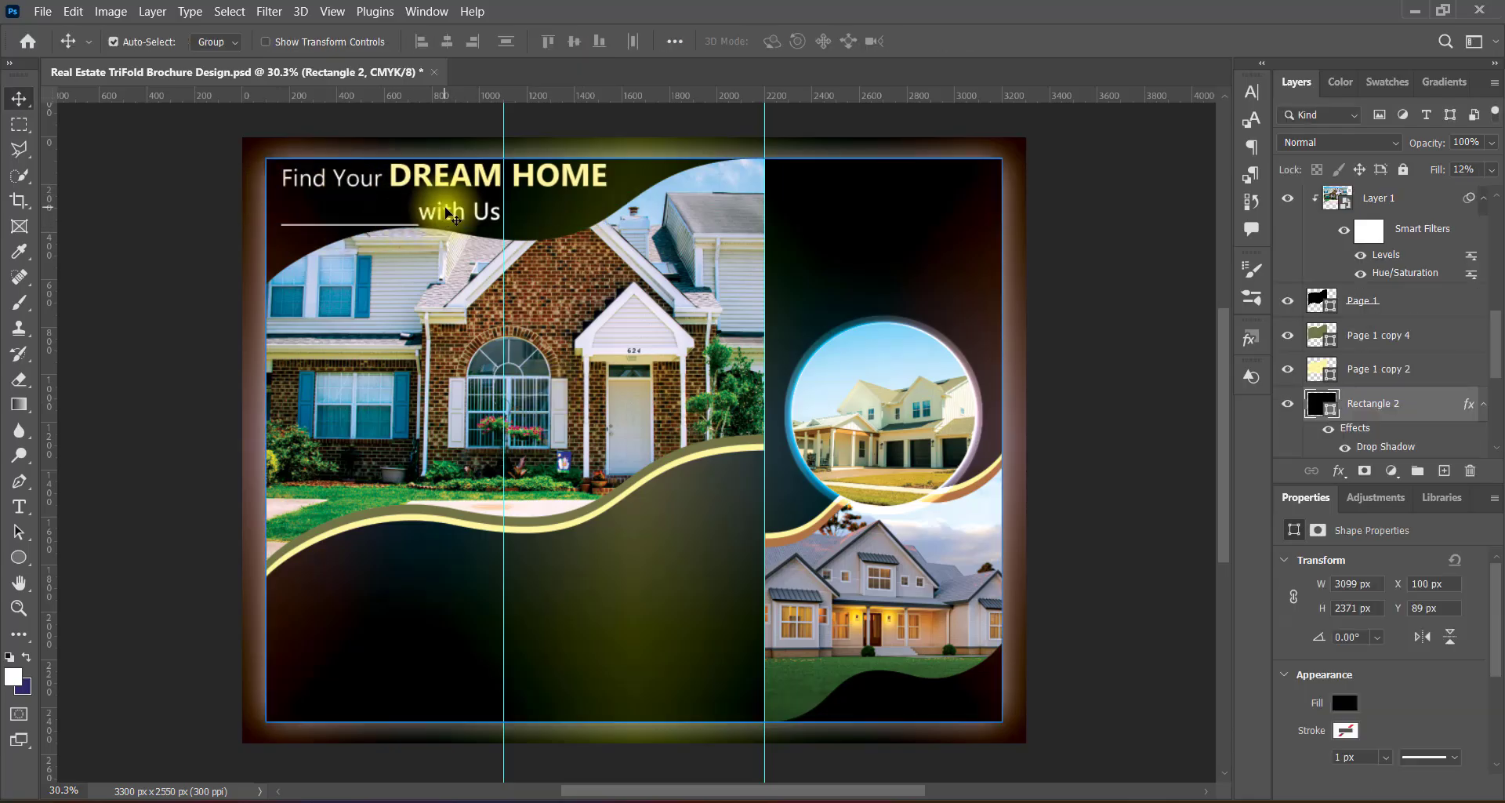
# Step: Remove the underline from the leading part of the blank space before "with Us"
pyautogui.doubleClick(367, 220)
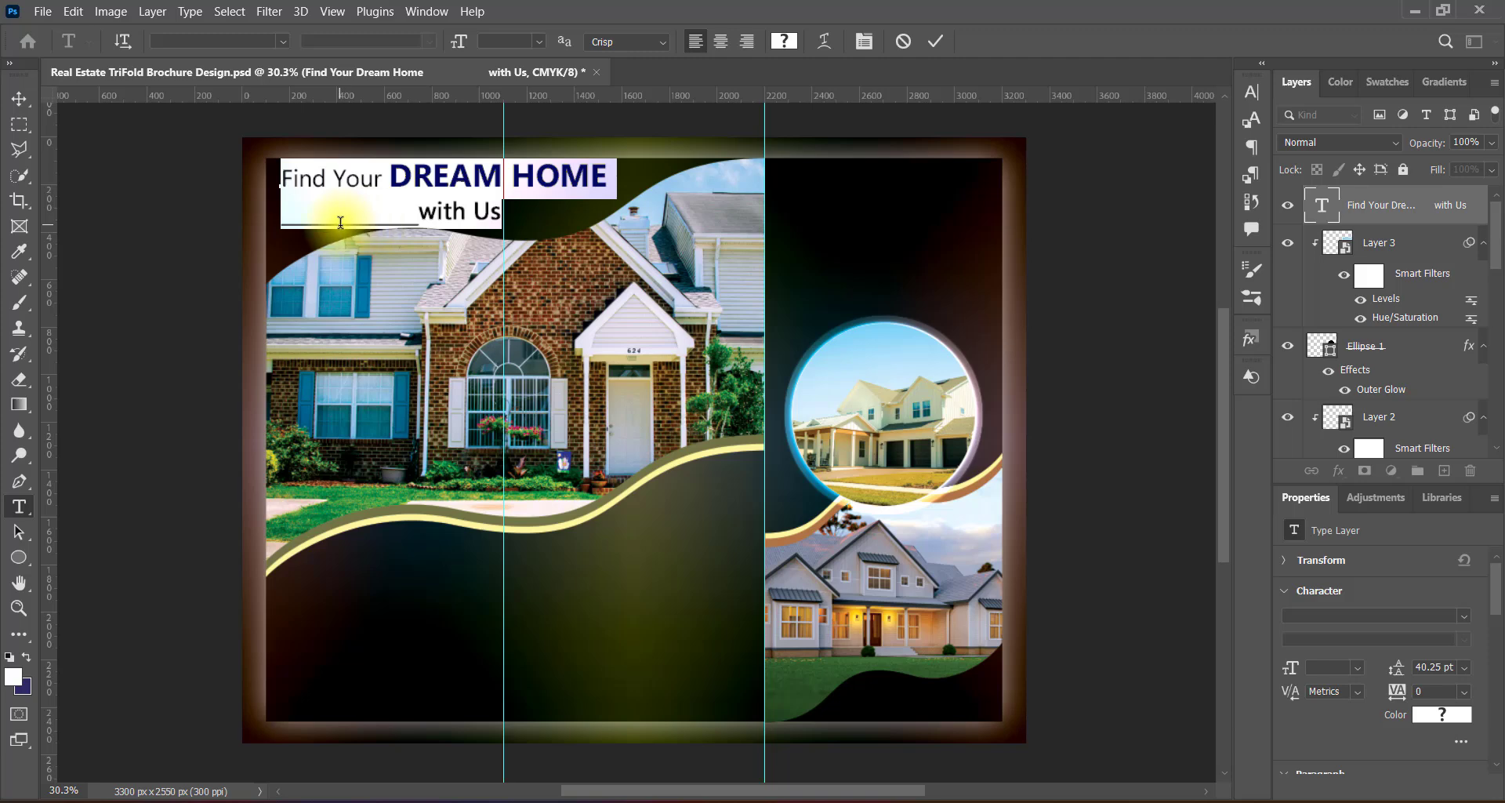
pyautogui.moveTo(341, 223); pyautogui.dragTo(280, 225)
pyautogui.click(1252, 91)
pyautogui.click(1186, 223)
pyautogui.click(1208, 85)
pyautogui.click(935, 42)
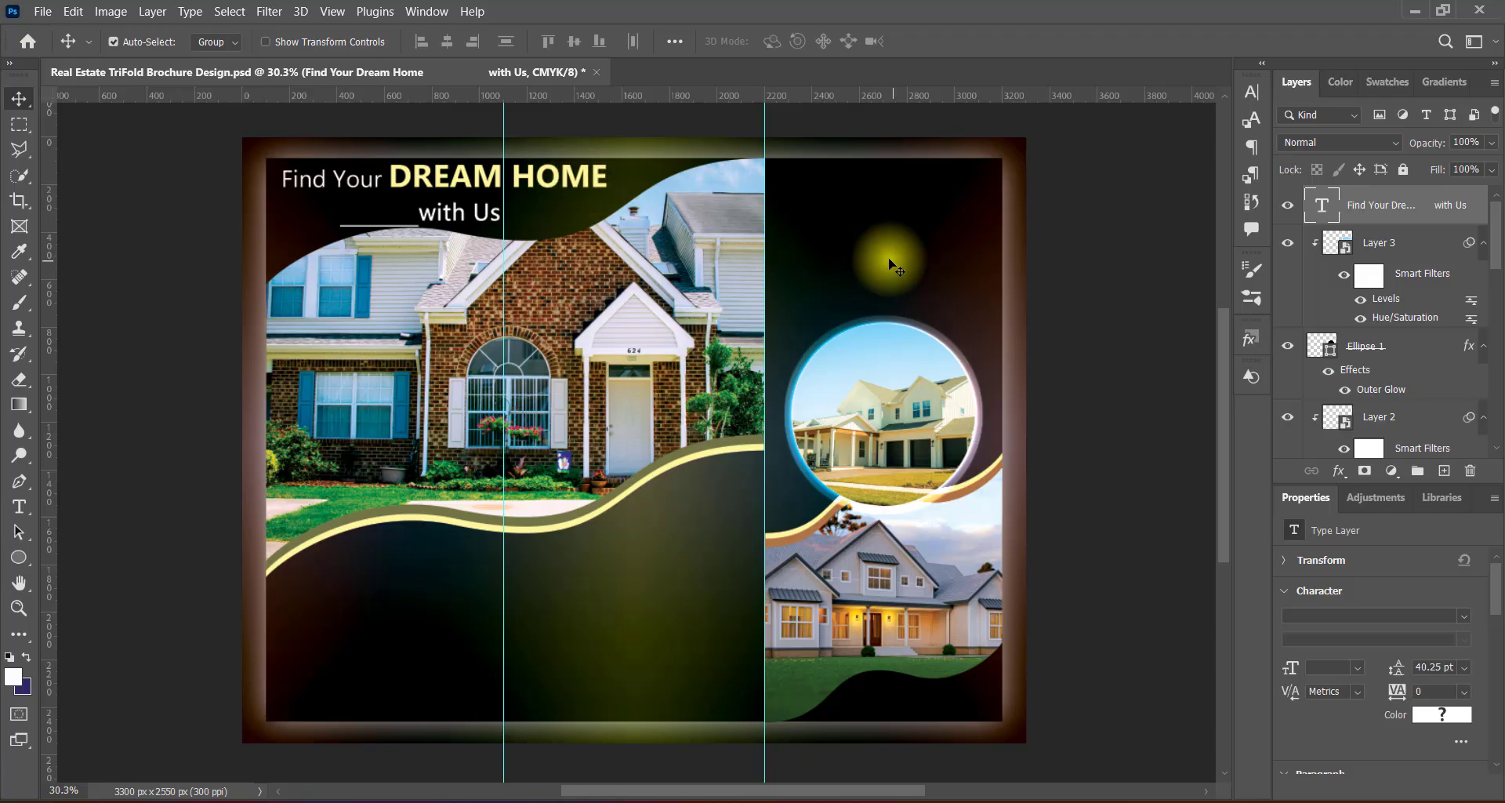
# Step: Nudge the heading left and underline only the leading part of the blank space, leaving a plain gap before "with Us"
pyautogui.hotkey('shift', 'Left')
pyautogui.hotkey('shift', 'Left')
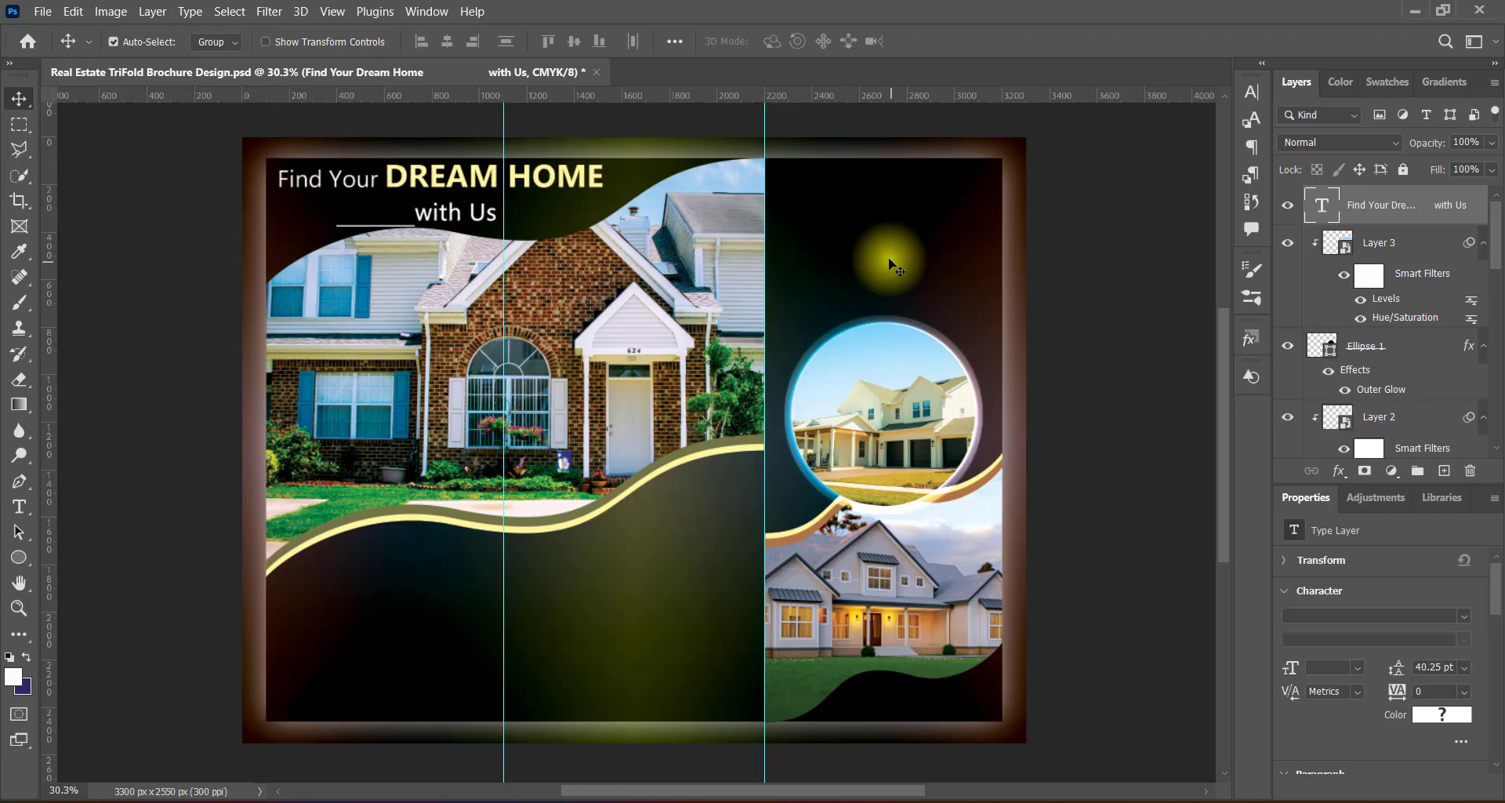
pyautogui.doubleClick(376, 229)
pyautogui.moveTo(337, 213); pyautogui.dragTo(277, 213)
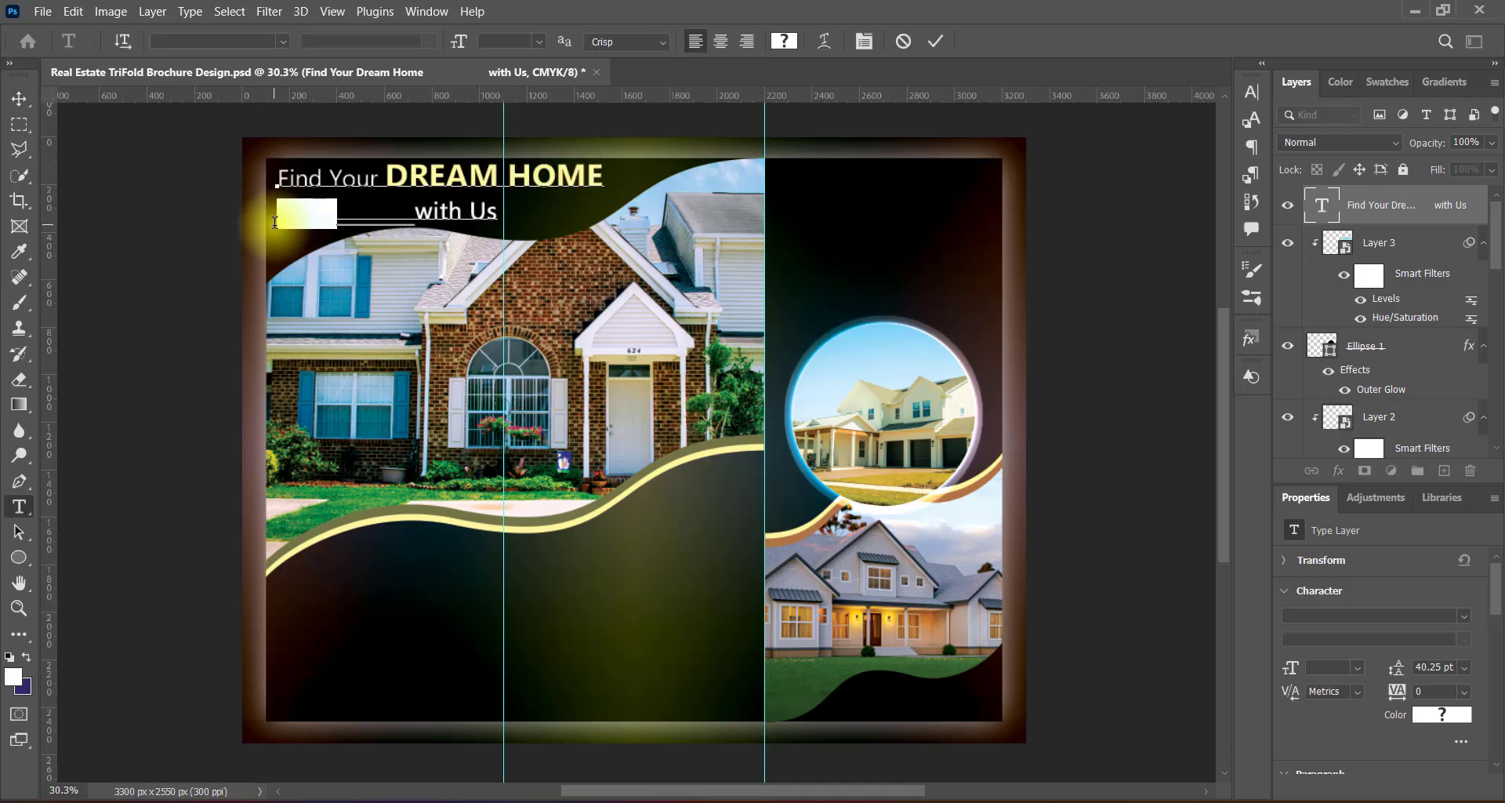
pyautogui.click(1251, 91)
pyautogui.click(1186, 227)
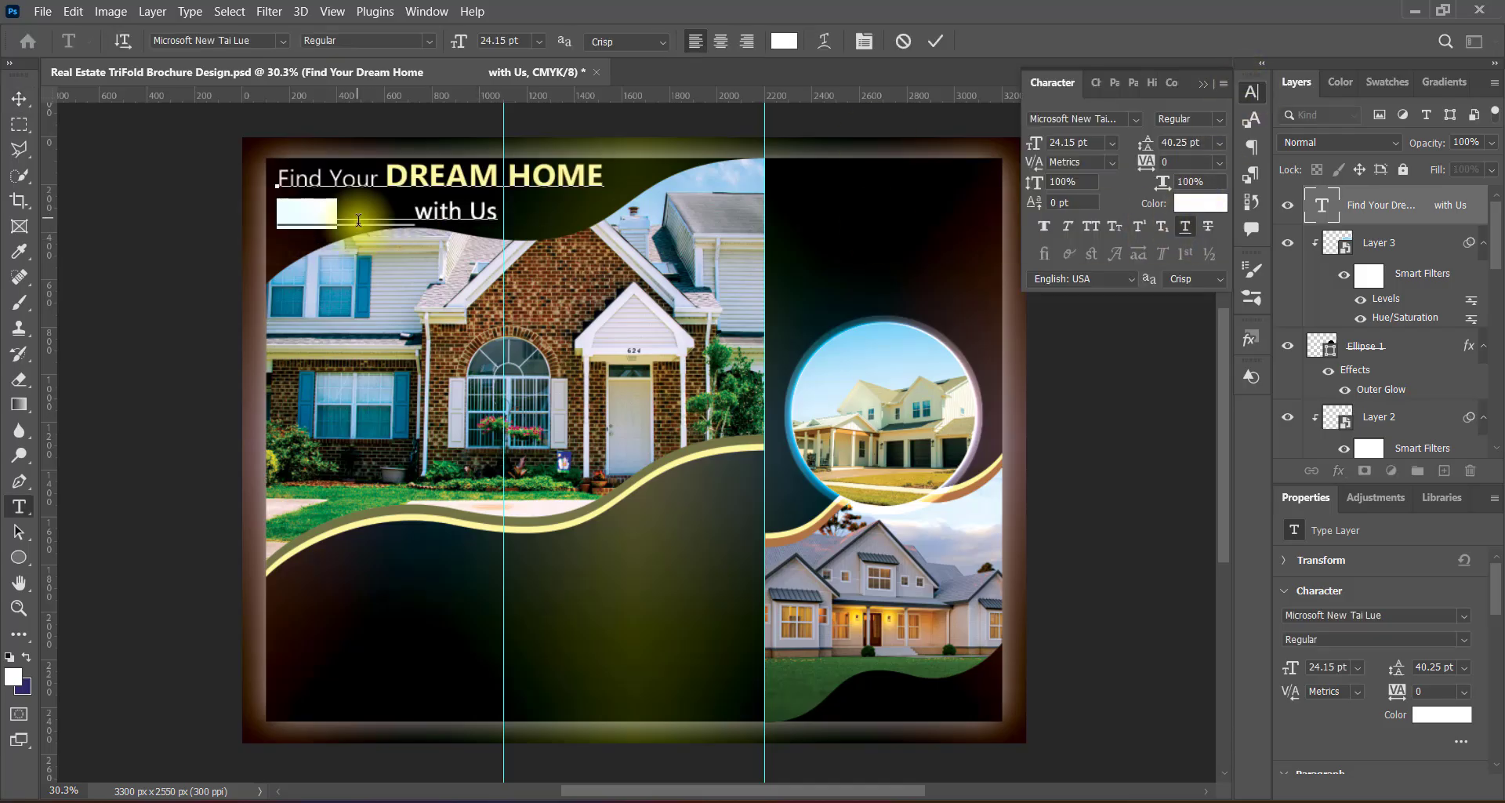
pyautogui.moveTo(360, 213); pyautogui.dragTo(402, 217)
pyautogui.click(1201, 83)
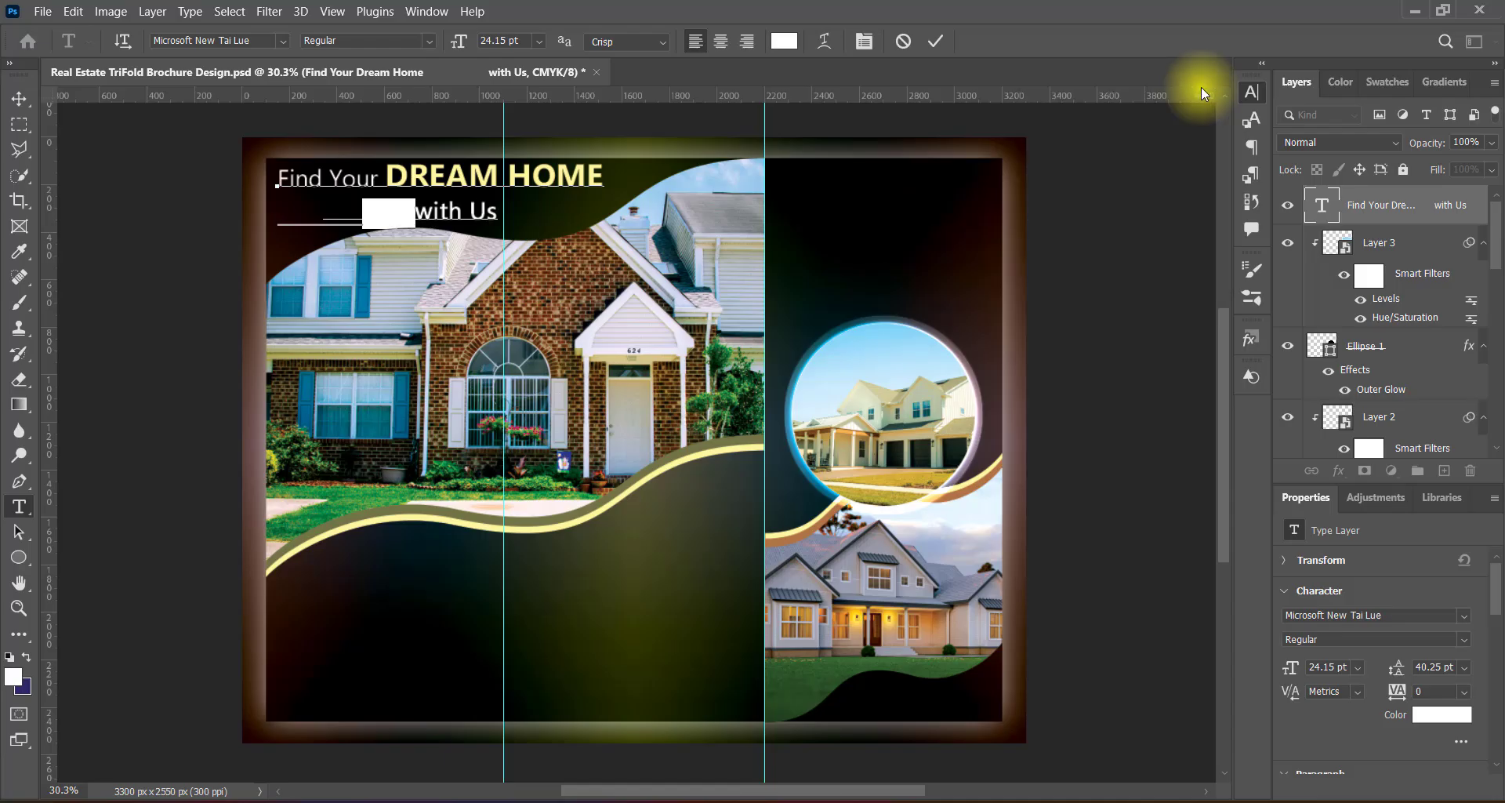
pyautogui.hotkey('ctrl', 'Return')
pyautogui.press('v')
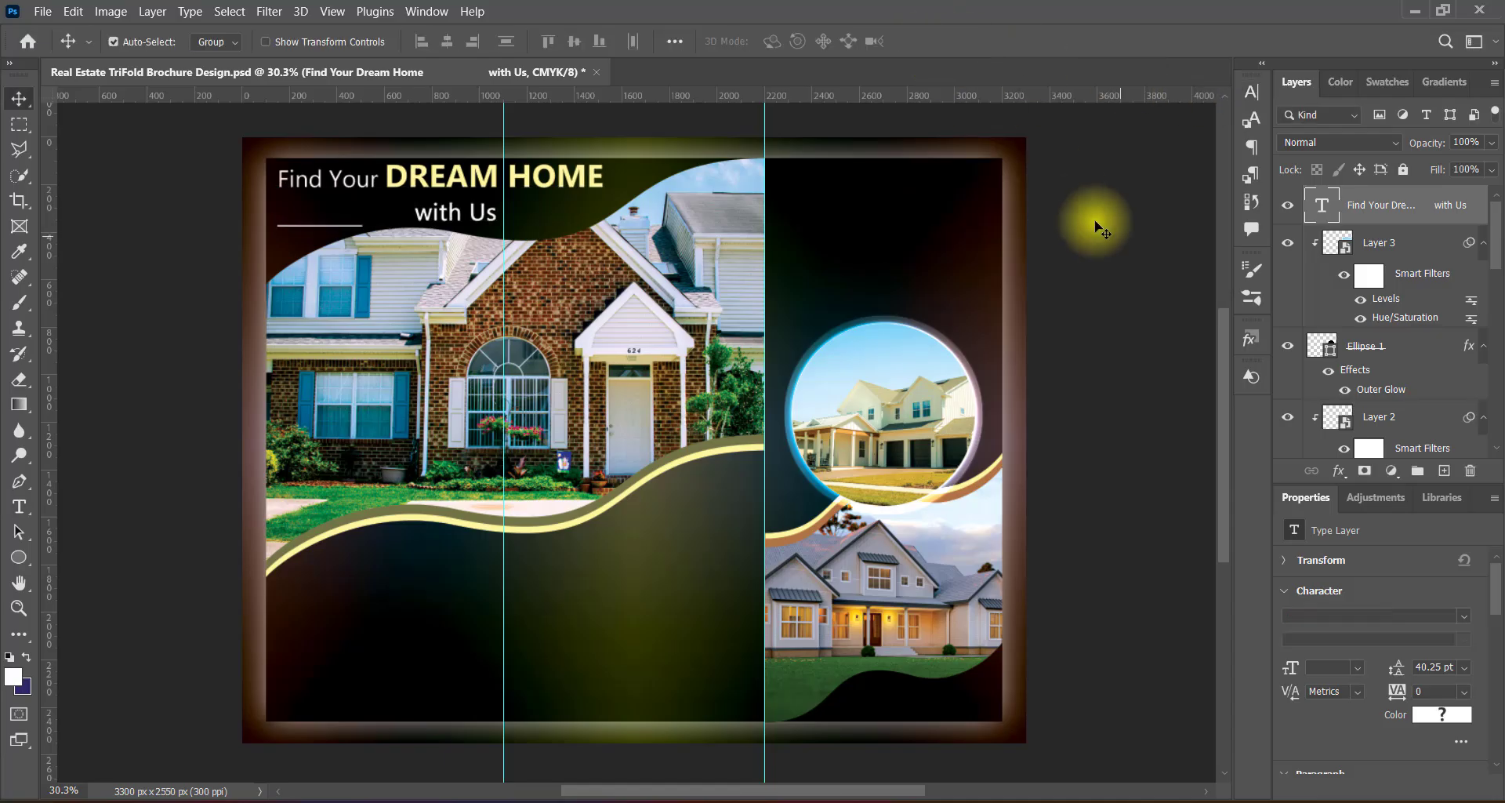
# Step: Enlarge the heading slightly and nudge it left and down within the dark top curve
pyautogui.hotkey('ctrl', 't')
pyautogui.moveTo(604, 228); pyautogui.dragTo(613, 229)
pyautogui.press('Return')
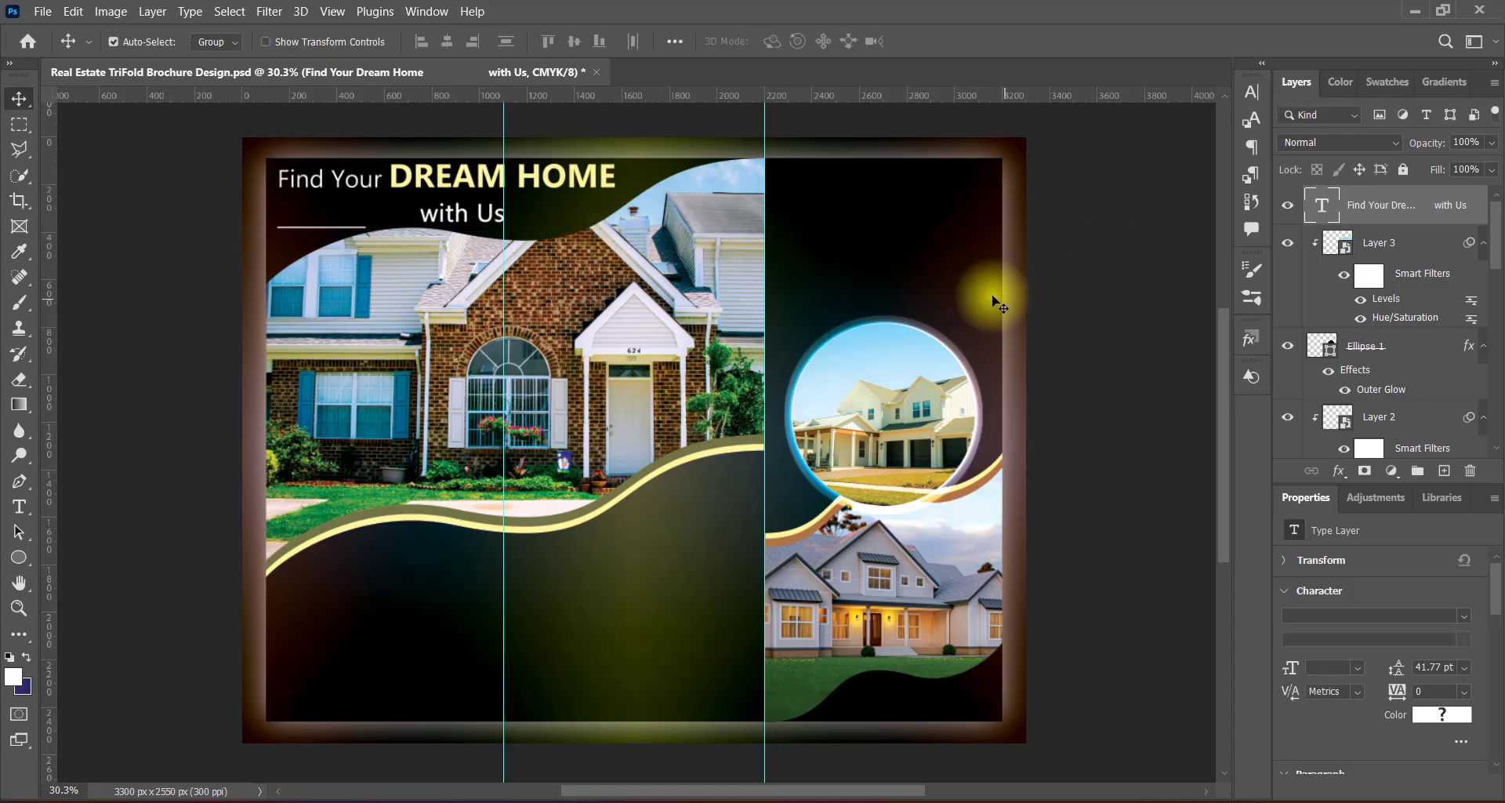
pyautogui.hotkey('shift', 'Left')
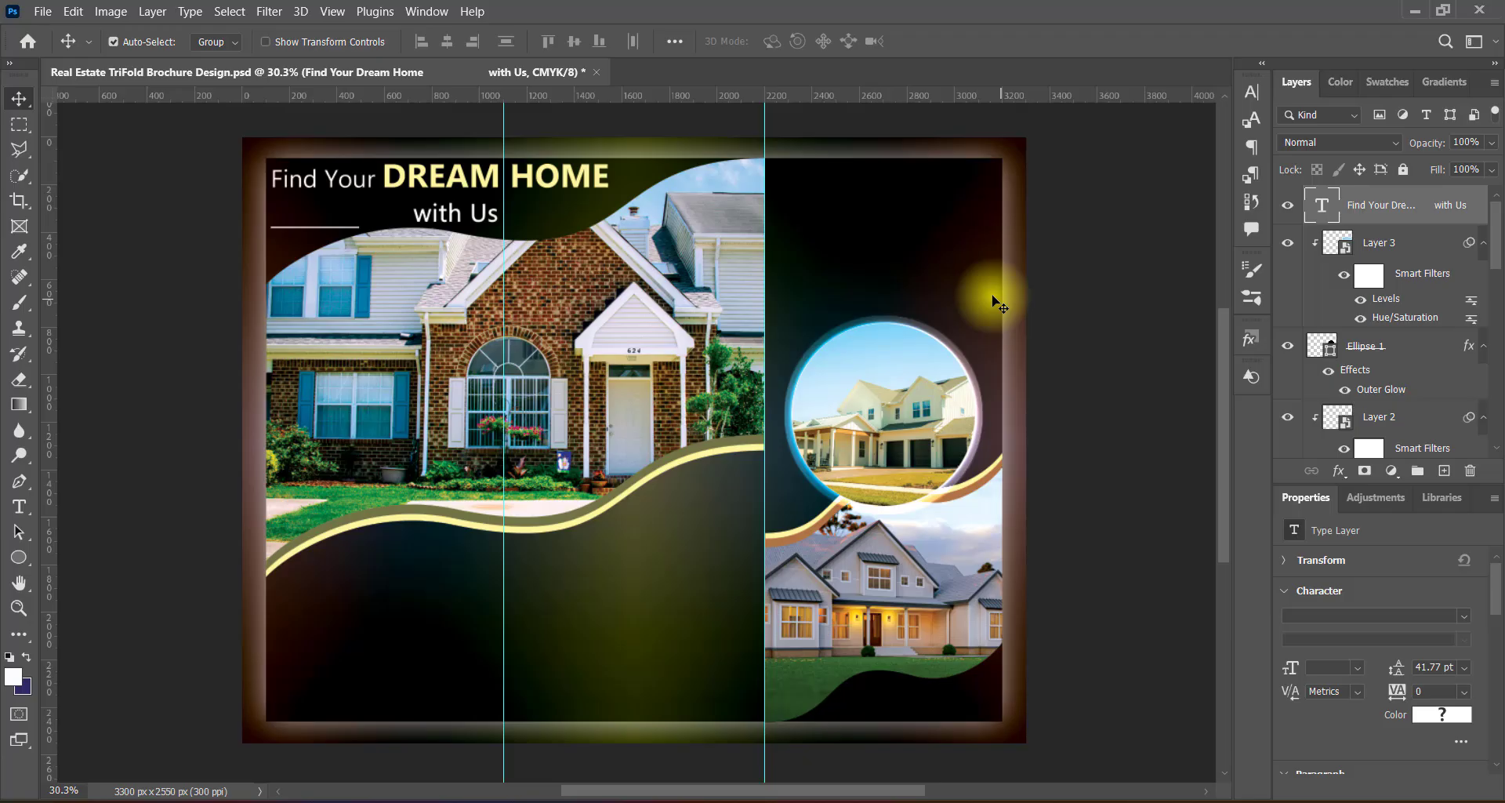
pyautogui.hotkey('shift', 'Down')
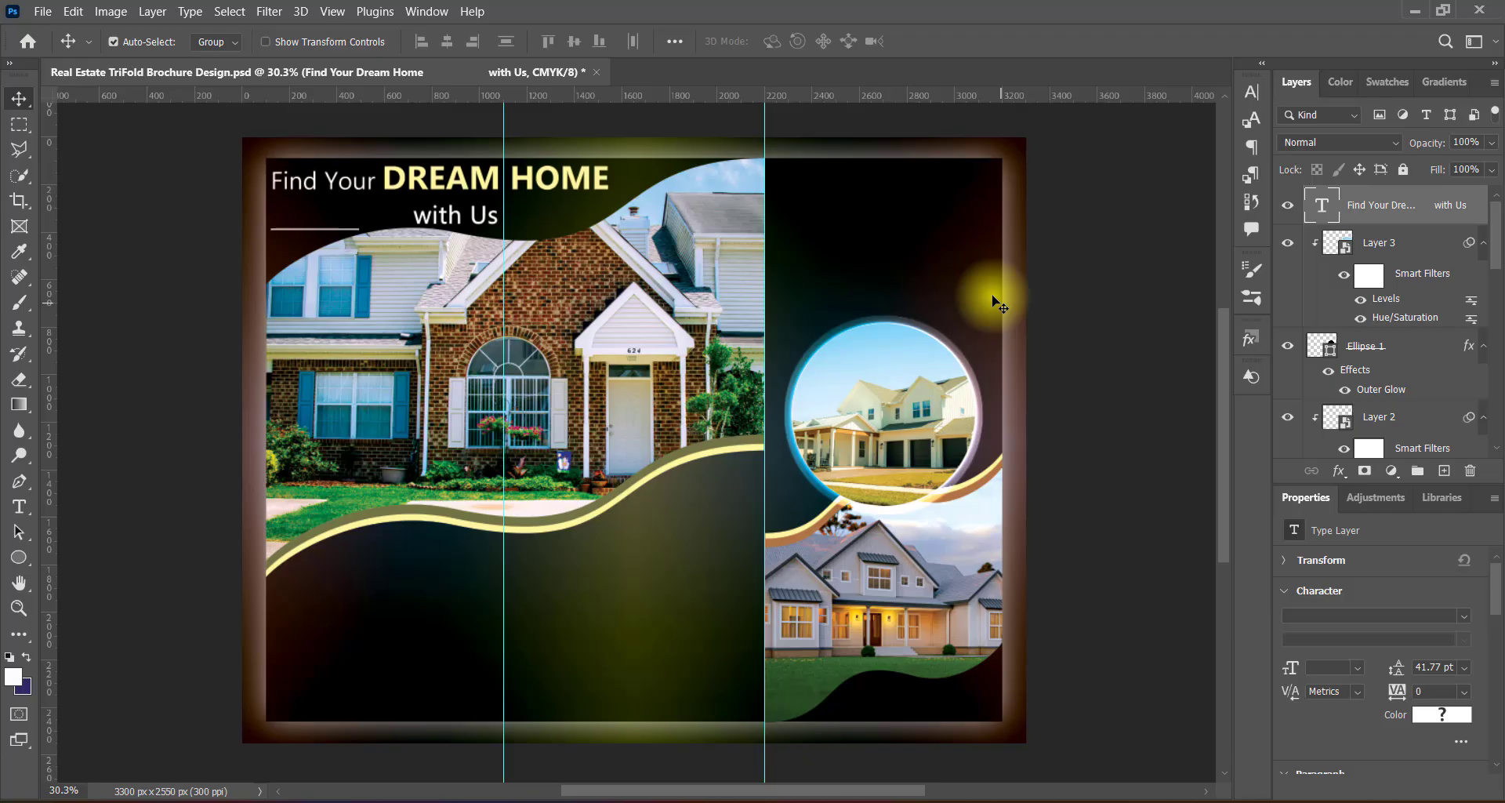
# Step: Fine-tune the heading's scale to 99.77% and save the document
pyautogui.hotkey('ctrl', 't')
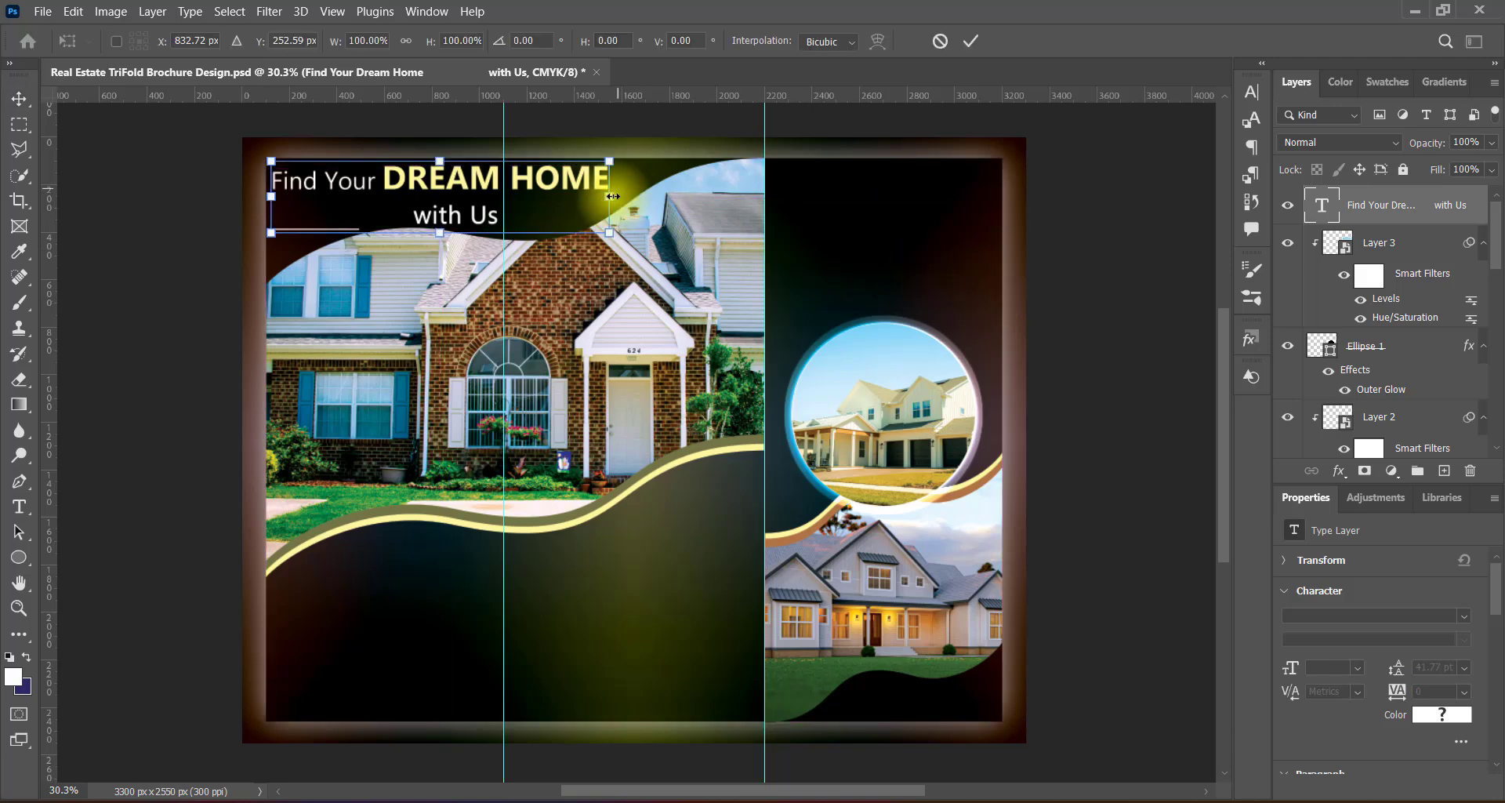
pyautogui.moveTo(610, 196)
pyautogui.mouseDown()
pyautogui.moveTo(627, 193)
pyautogui.moveTo(610, 196)
pyautogui.mouseUp()
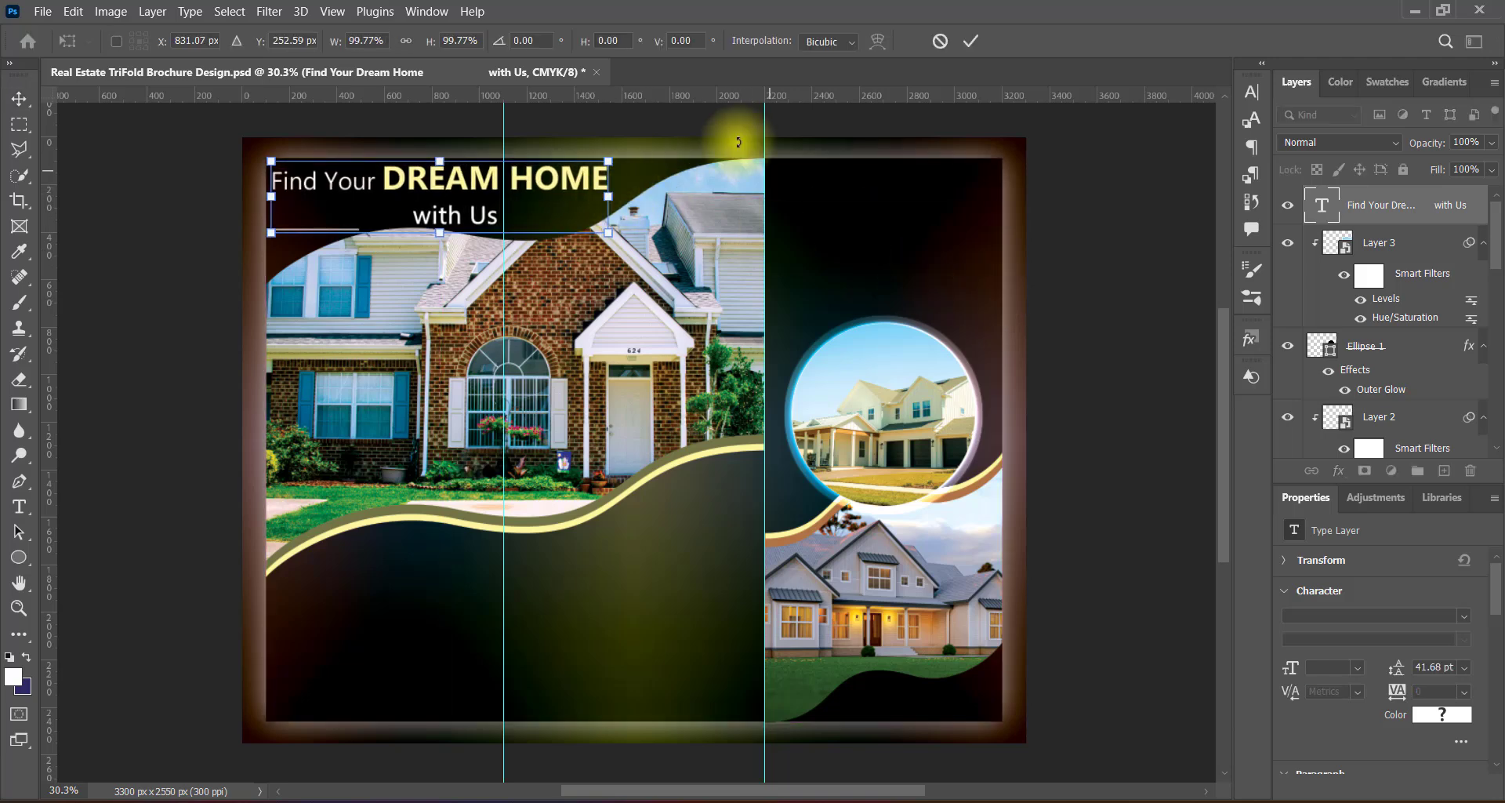
pyautogui.click(970, 41)
pyautogui.hotkey('ctrl', 's')
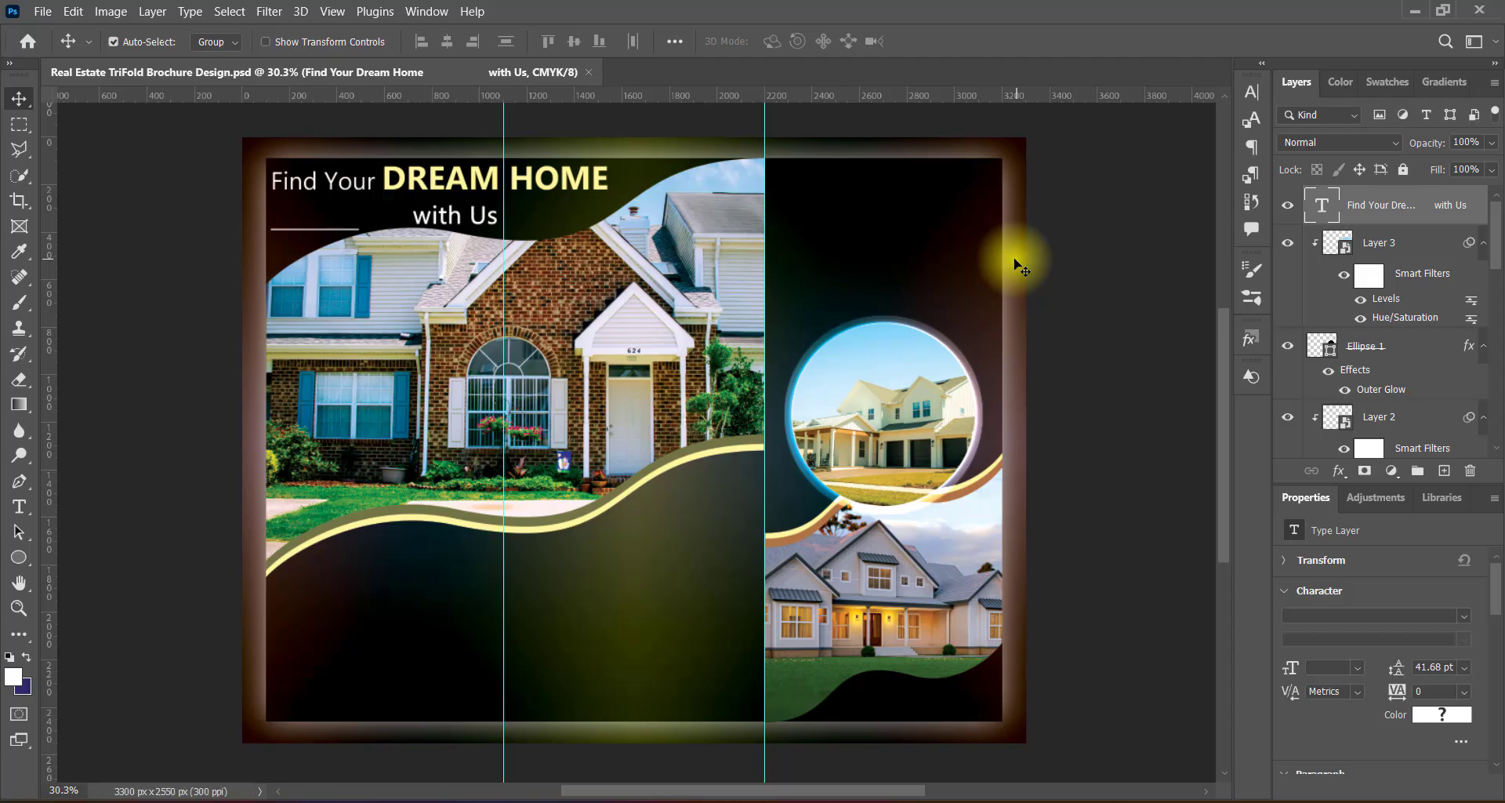
# Step: Add a new layer with black text reading "Building Spaces, Creating Futures" on two lines over the large house photo
pyautogui.click(1444, 471)
pyautogui.rightClick(19, 506)
pyautogui.click(78, 507)
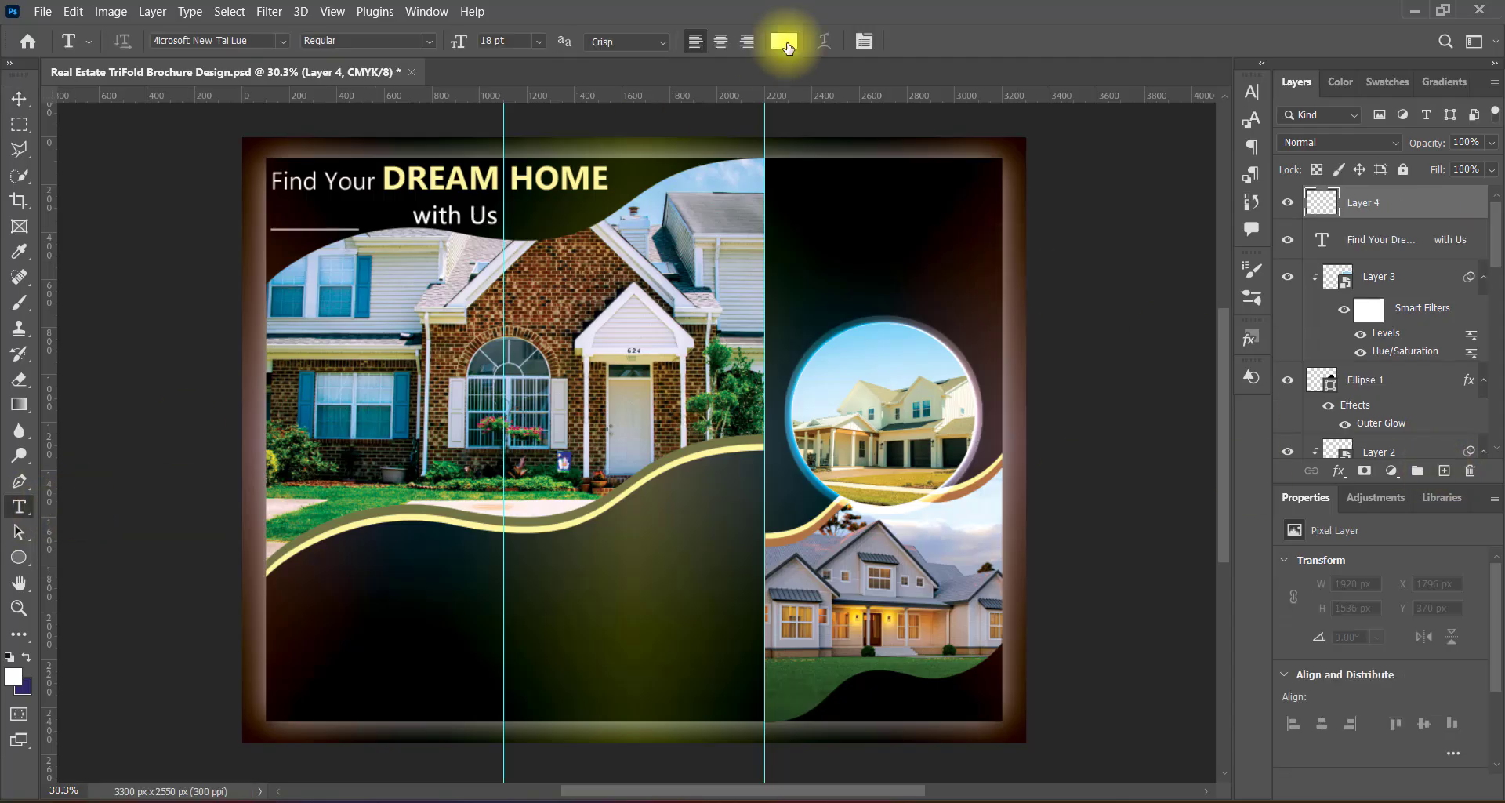
pyautogui.click(782, 41)
pyautogui.click(1249, 153)
pyautogui.click(321, 344)
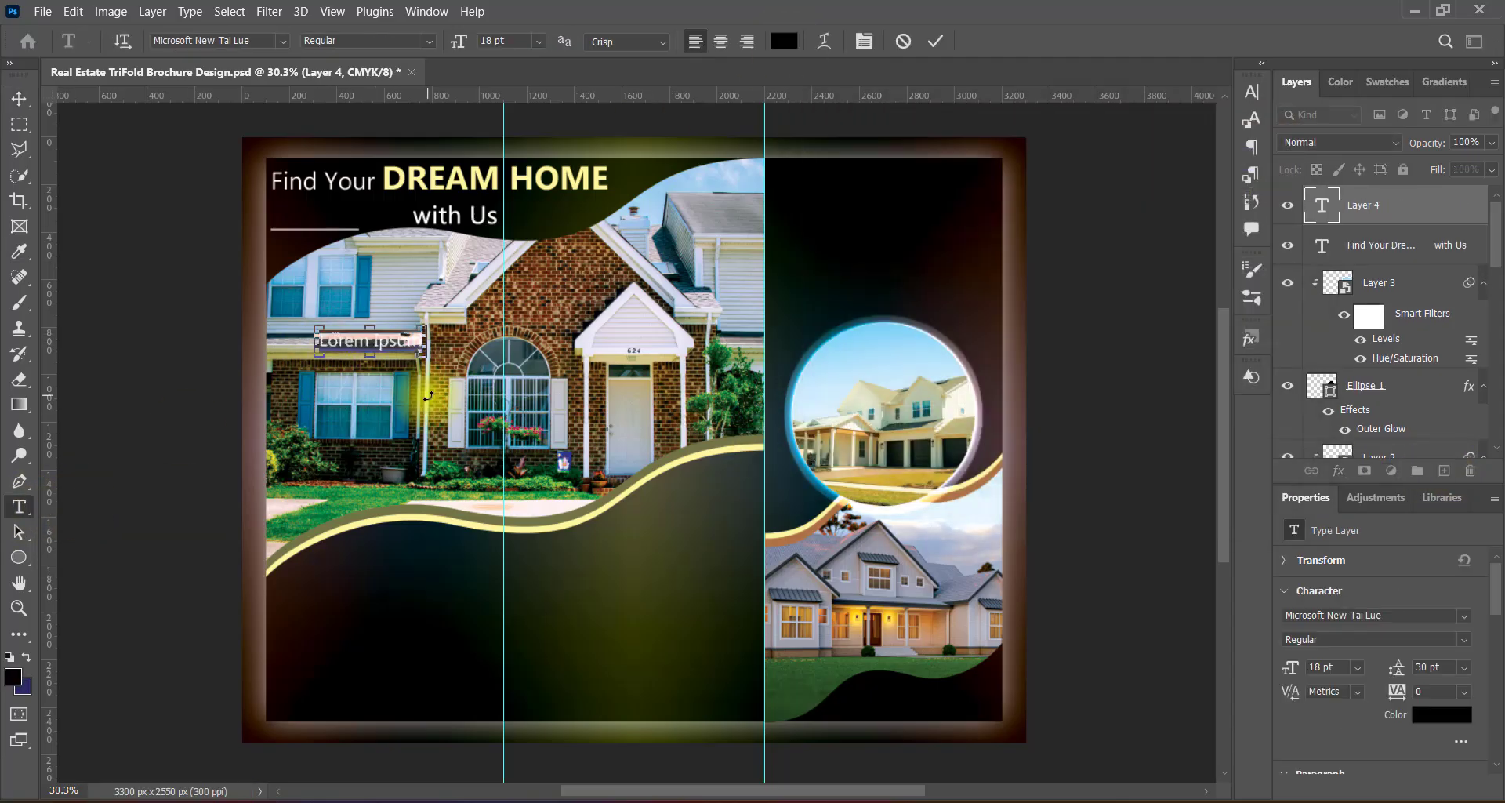
pyautogui.write('Building Spaces Creating Futures')
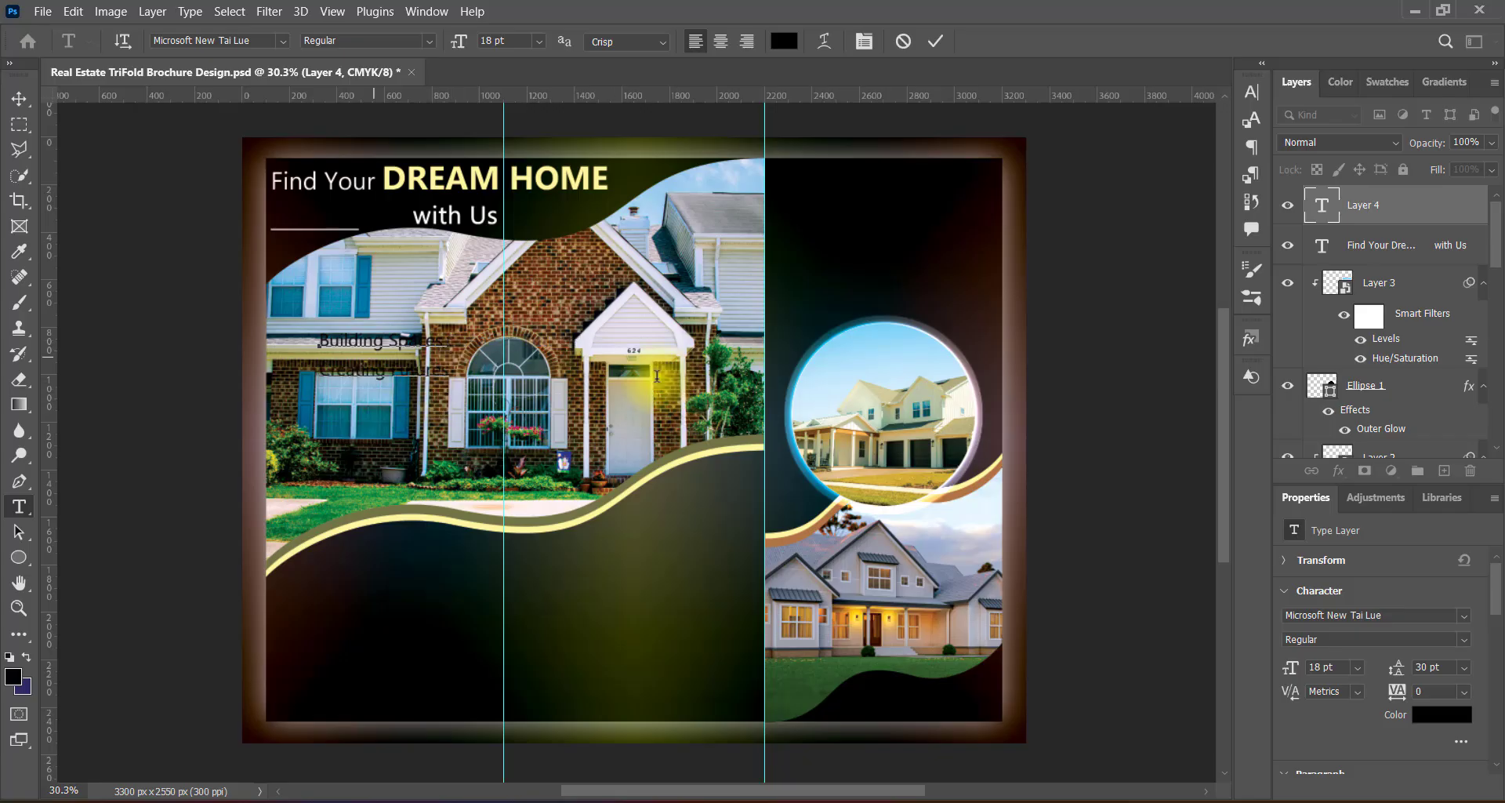
# Step: Format the "Building Spaces, Creating Futures" text as bold, 30 pt, with Strong anti-aliasing
pyautogui.moveTo(319, 340); pyautogui.dragTo(455, 373)
pyautogui.click(1246, 94)
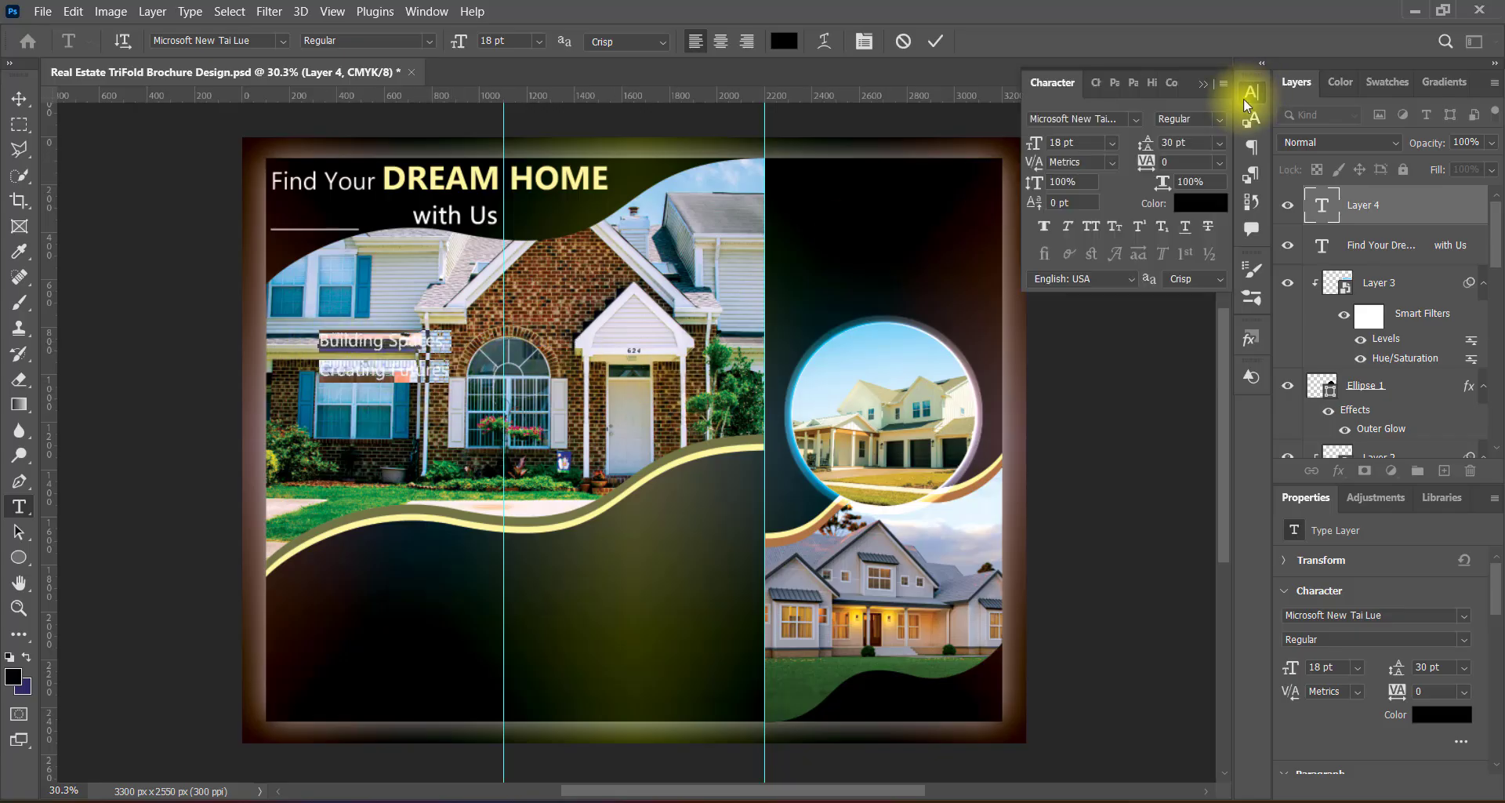
pyautogui.click(1041, 224)
pyautogui.click(539, 40)
pyautogui.click(523, 231)
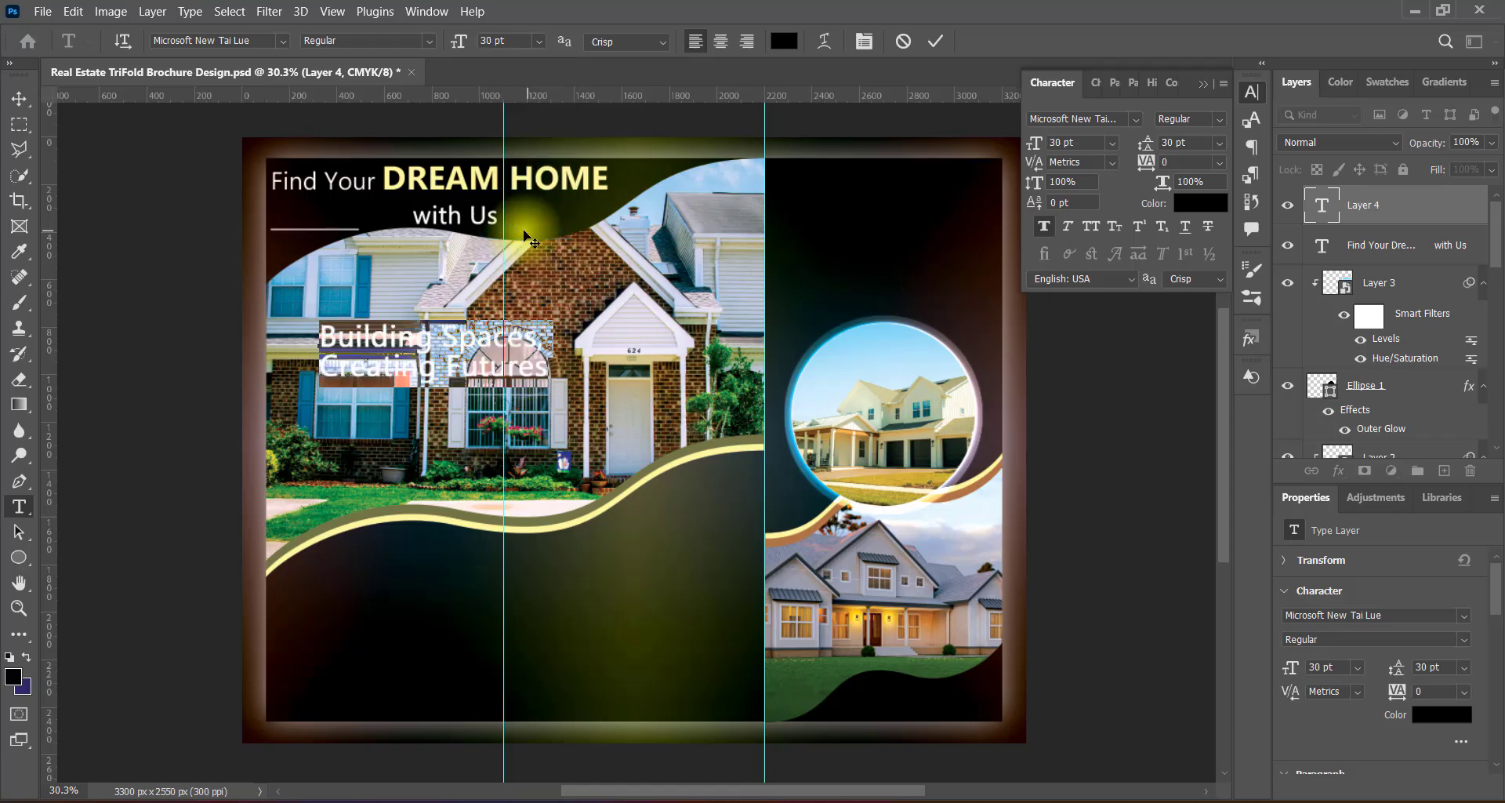
pyautogui.click(627, 41)
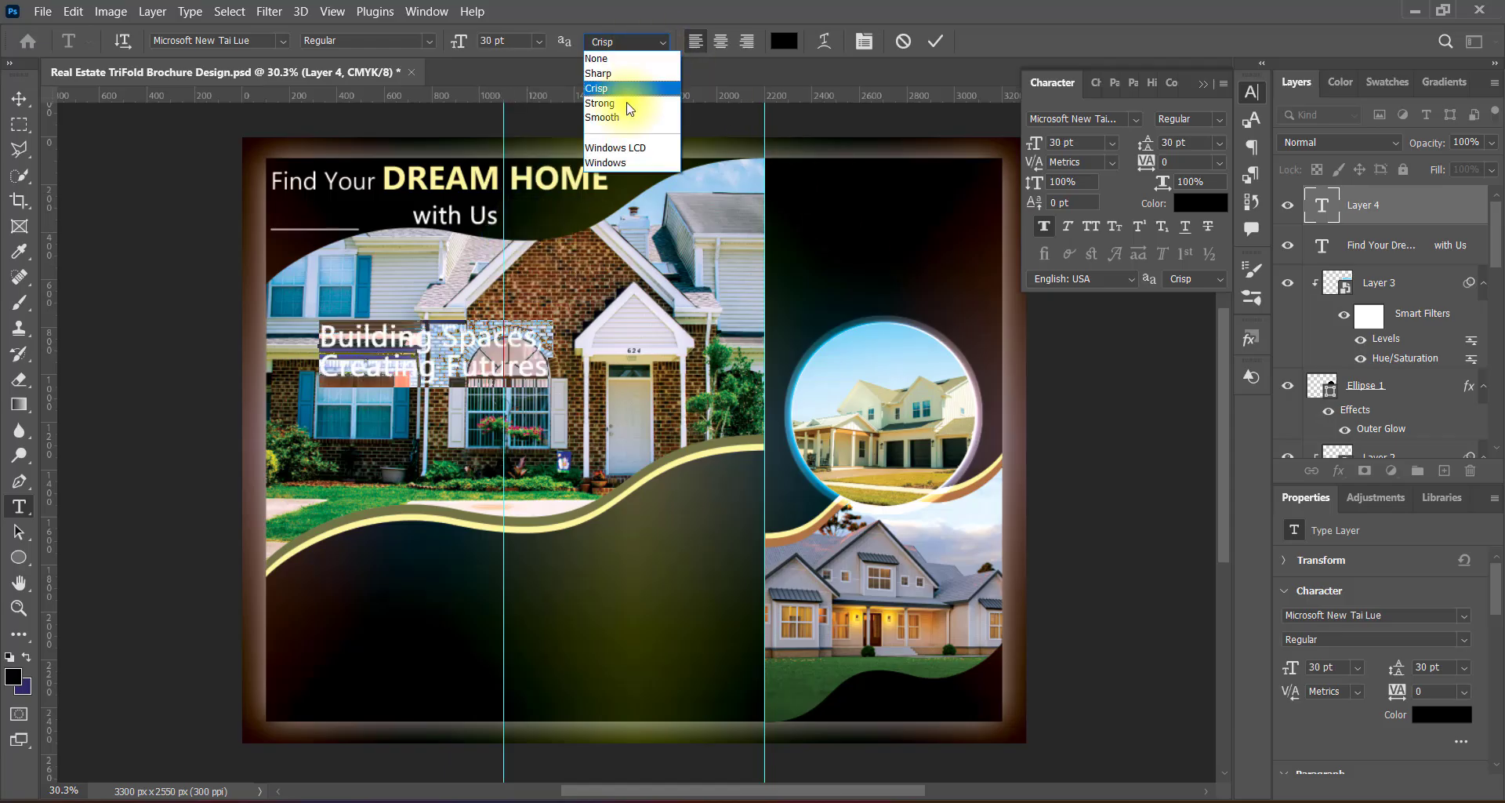
pyautogui.click(627, 102)
pyautogui.click(935, 41)
pyautogui.press('v')
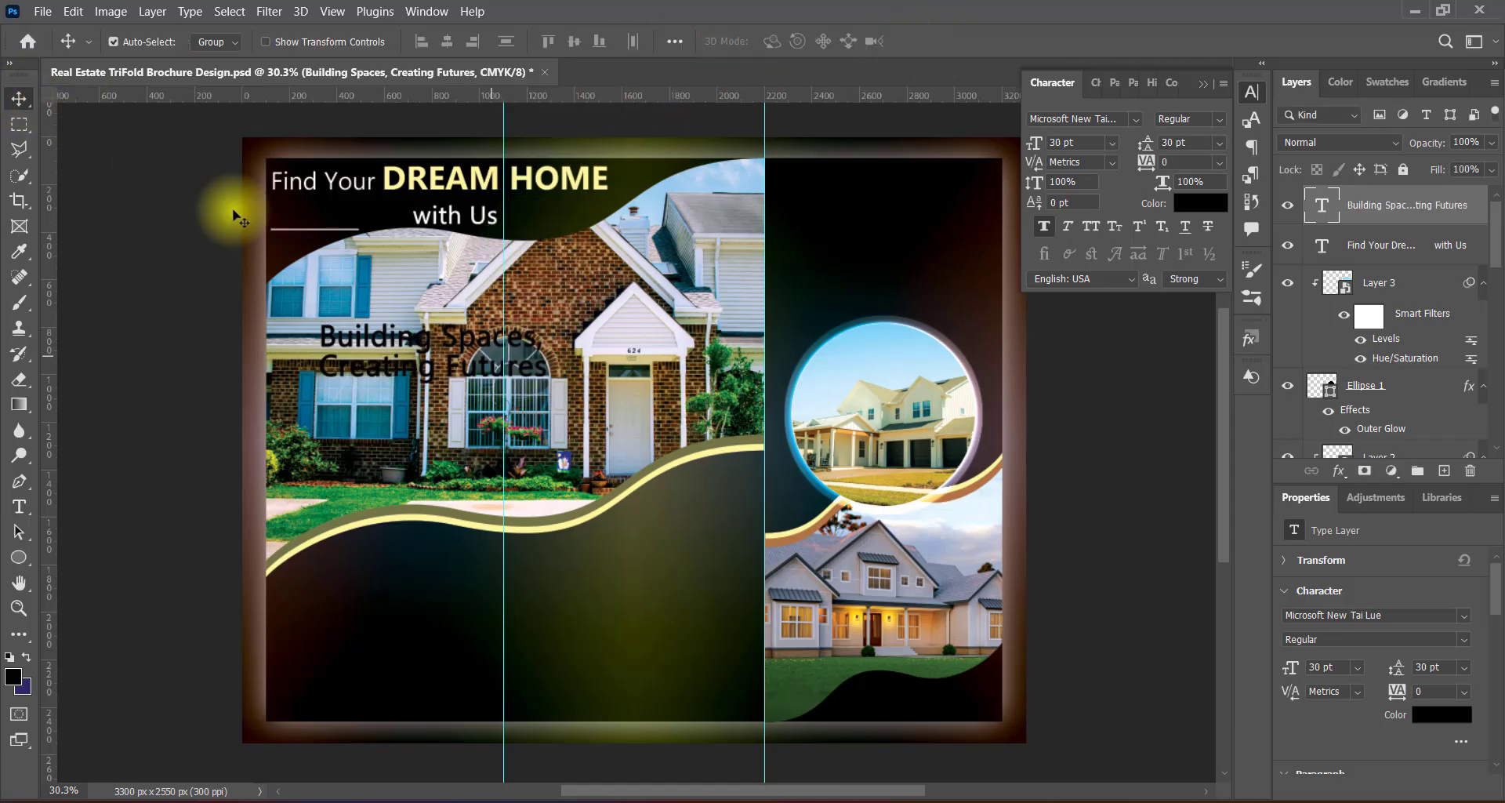
# Step: Move the tagline to the large house photo's left edge, remove the comma after "Building Spaces" and set that line to 24 pt
pyautogui.moveTo(488, 347); pyautogui.dragTo(441, 339)
pyautogui.doubleClick(439, 336)
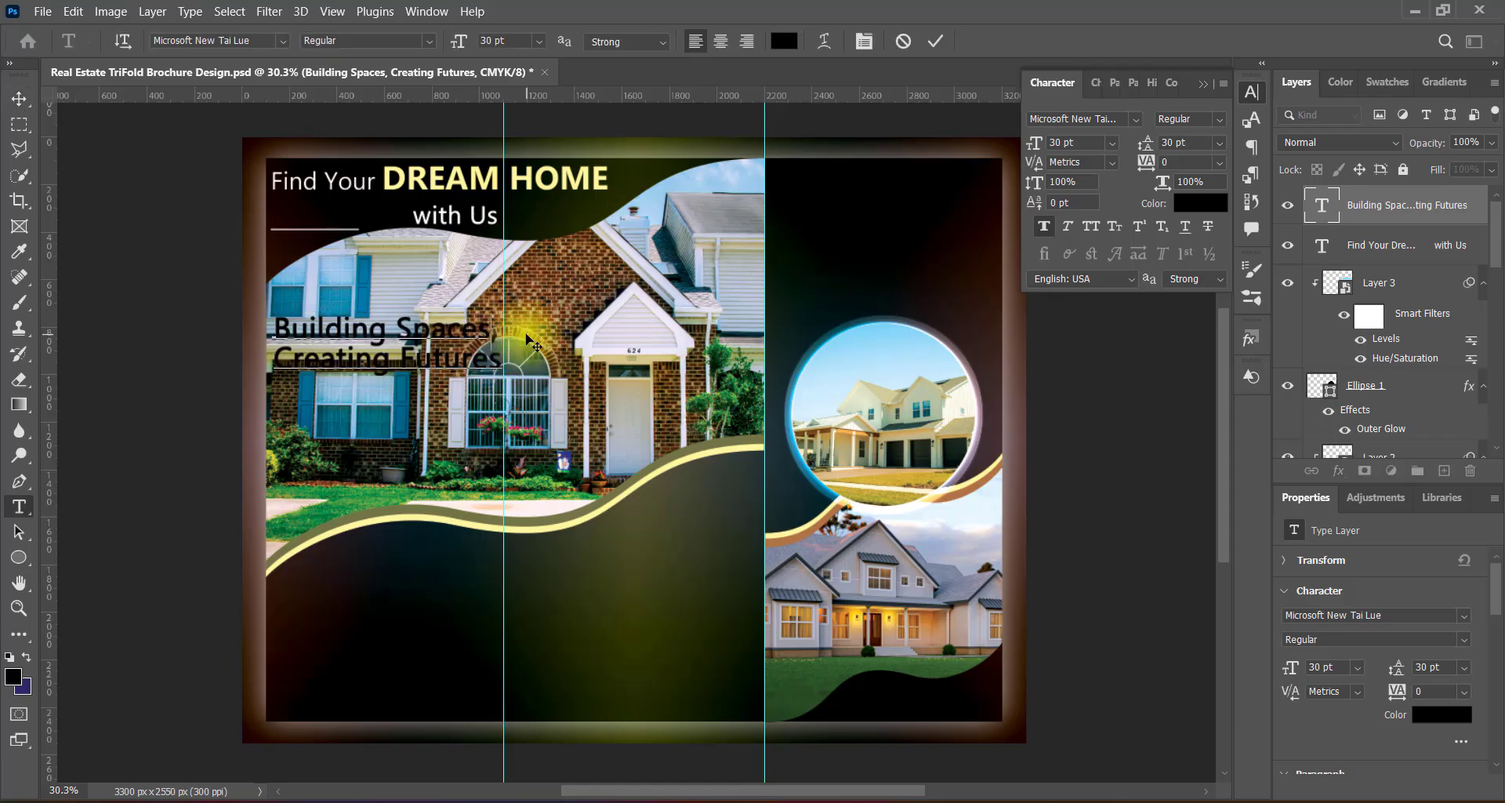
pyautogui.moveTo(279, 328); pyautogui.dragTo(449, 330)
pyautogui.click(539, 41)
pyautogui.click(517, 211)
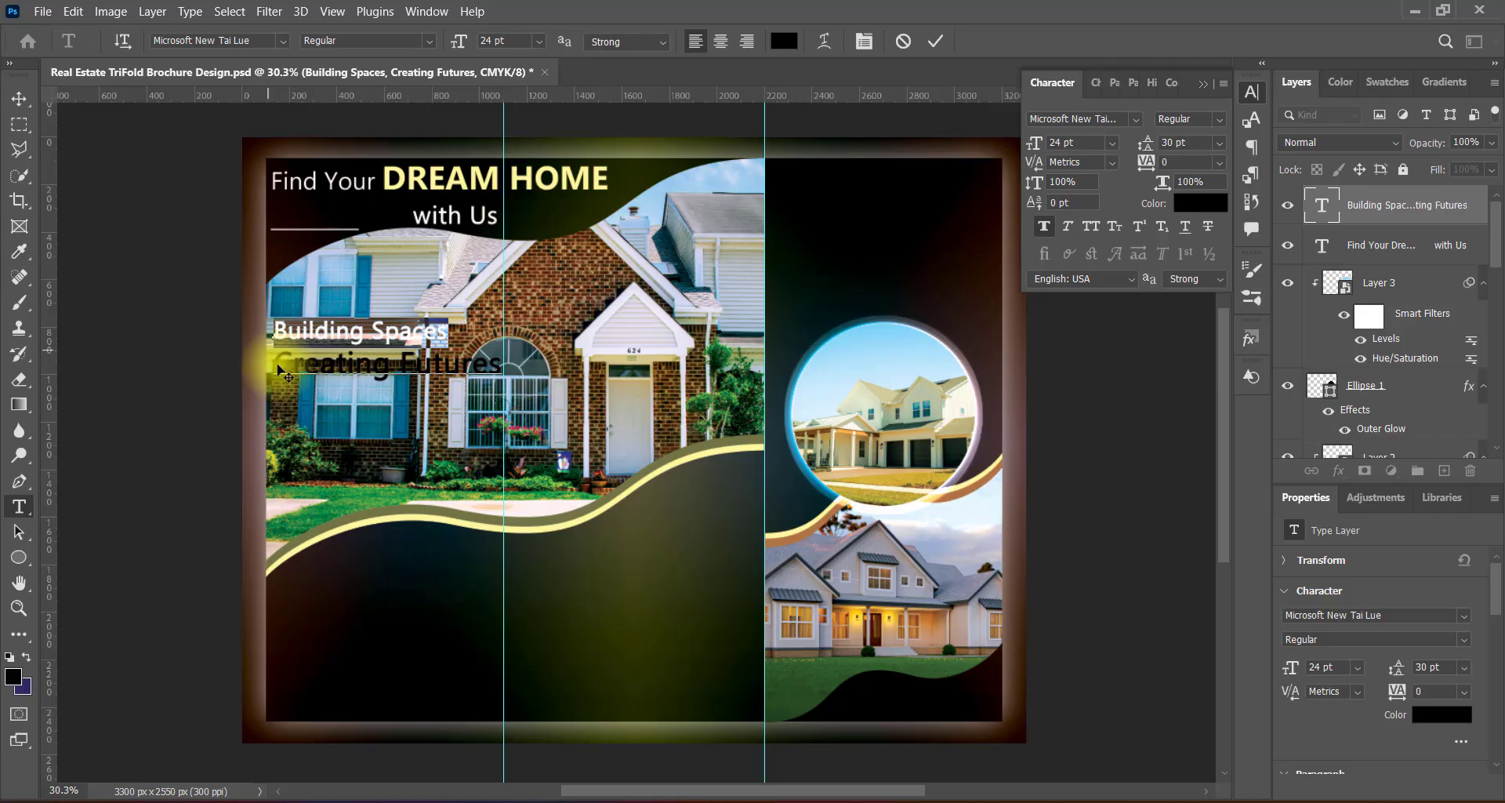
# Step: Set the "Creating Futures" line to the Bold font style and commit the text edit
pyautogui.moveTo(274, 364); pyautogui.dragTo(506, 366)
pyautogui.click(427, 41)
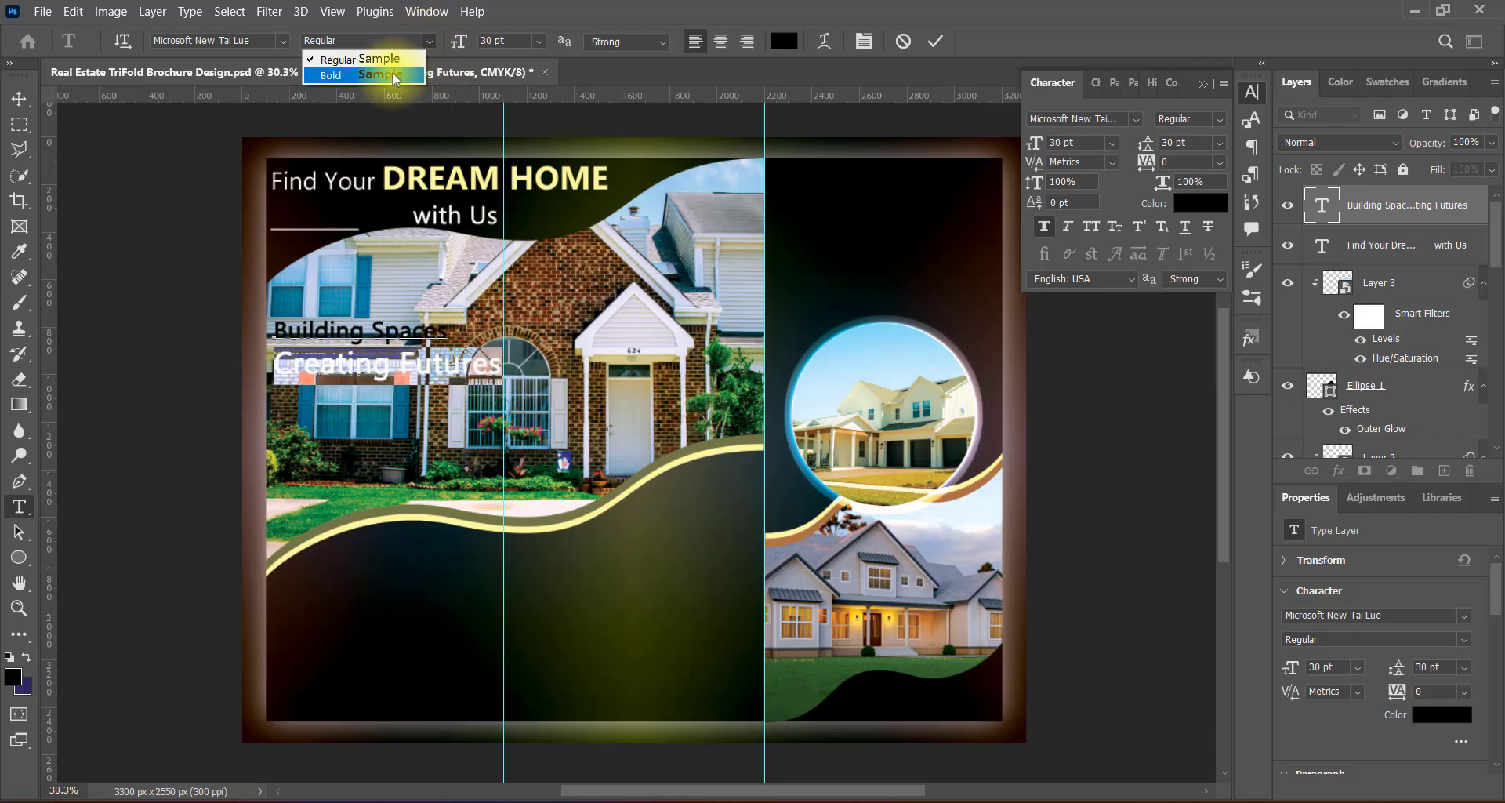
pyautogui.click(337, 73)
pyautogui.click(941, 42)
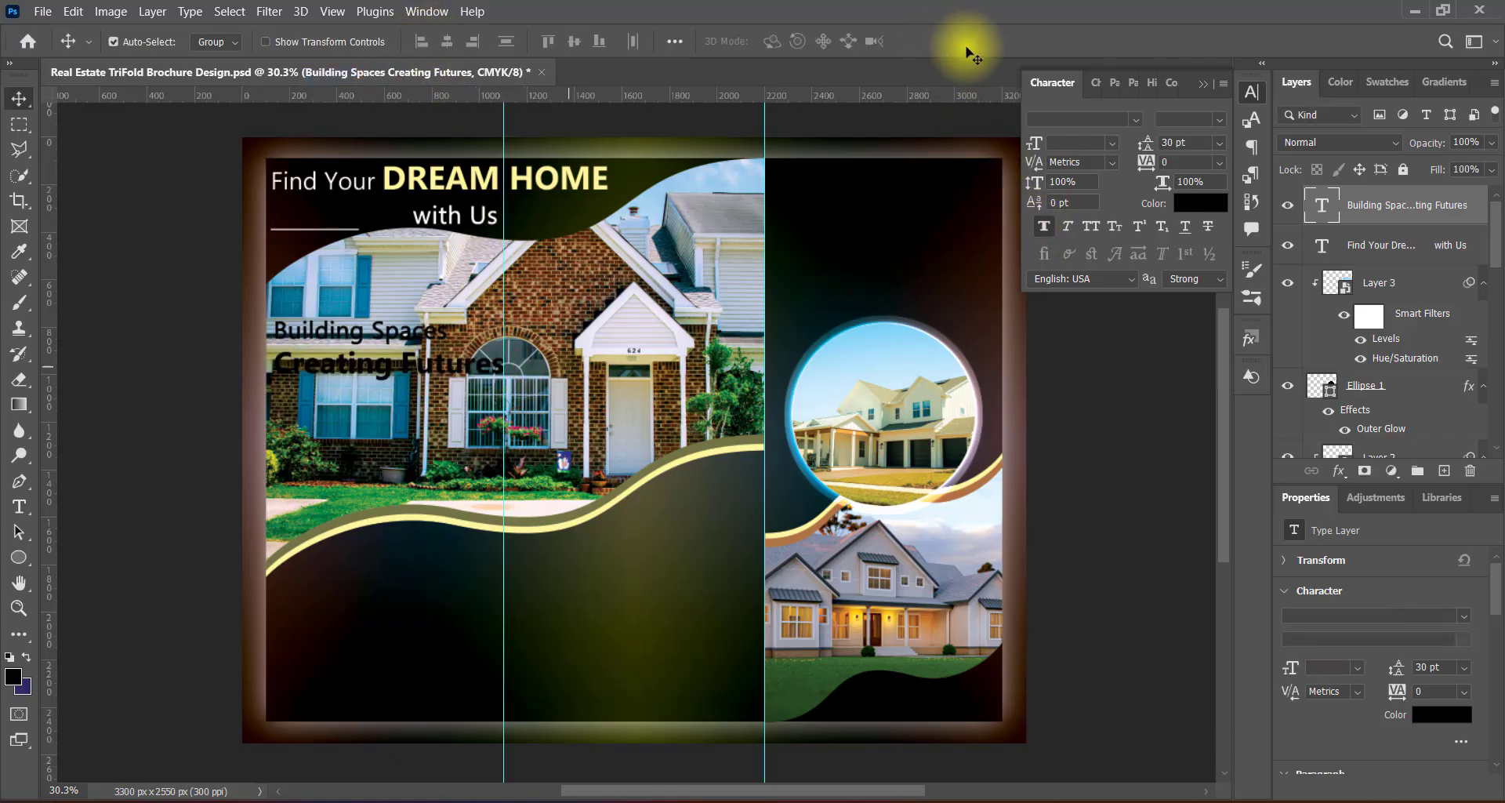
# Step: Add a white Normal-mode drop shadow to the tagline with 100% opacity, 90° angle, 0 px distance, 25% spread and 75 px size
pyautogui.click(1252, 92)
pyautogui.doubleClick(1403, 219)
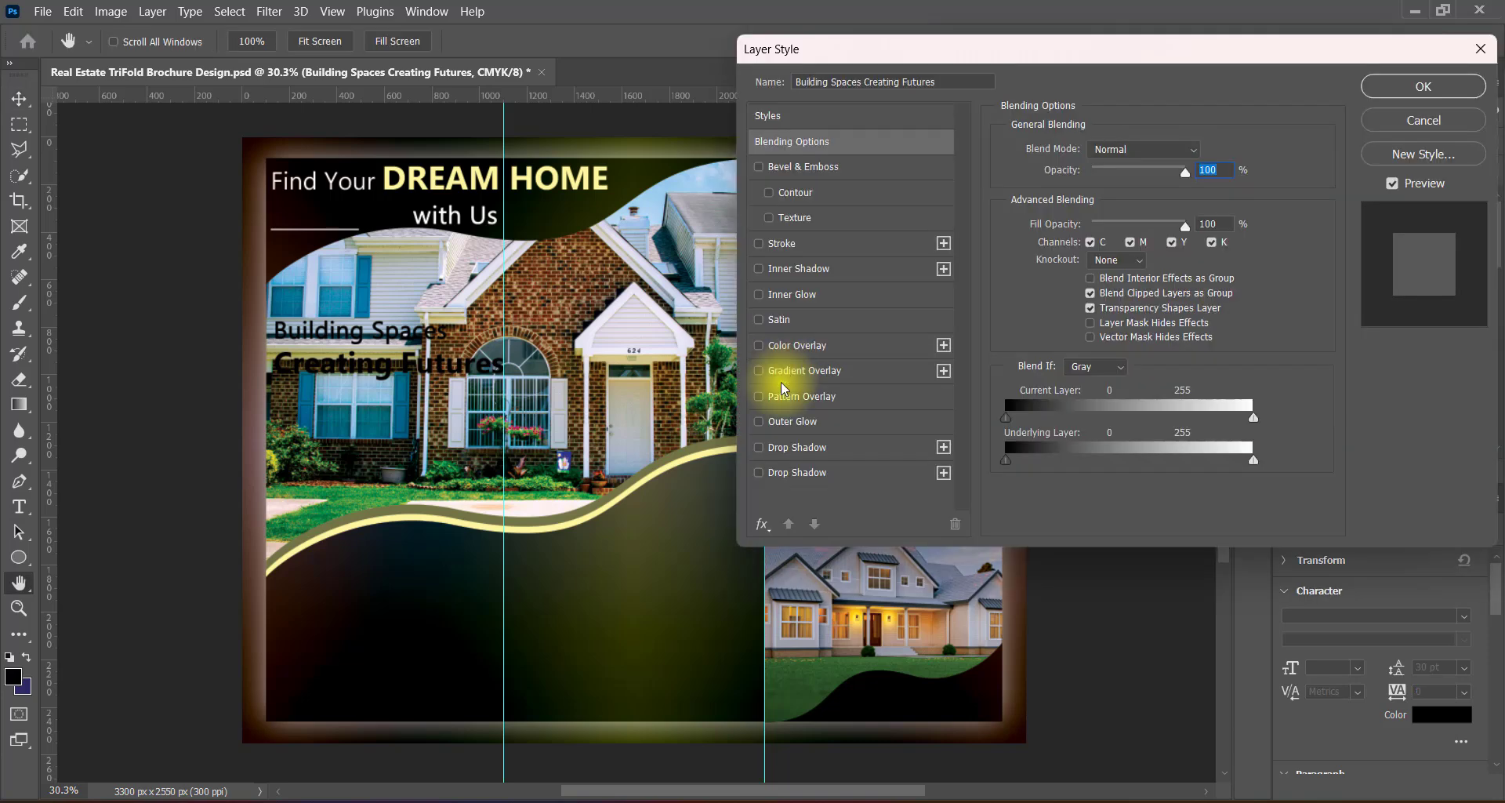
pyautogui.click(759, 472)
pyautogui.moveTo(1074, 260); pyautogui.dragTo(1104, 295)
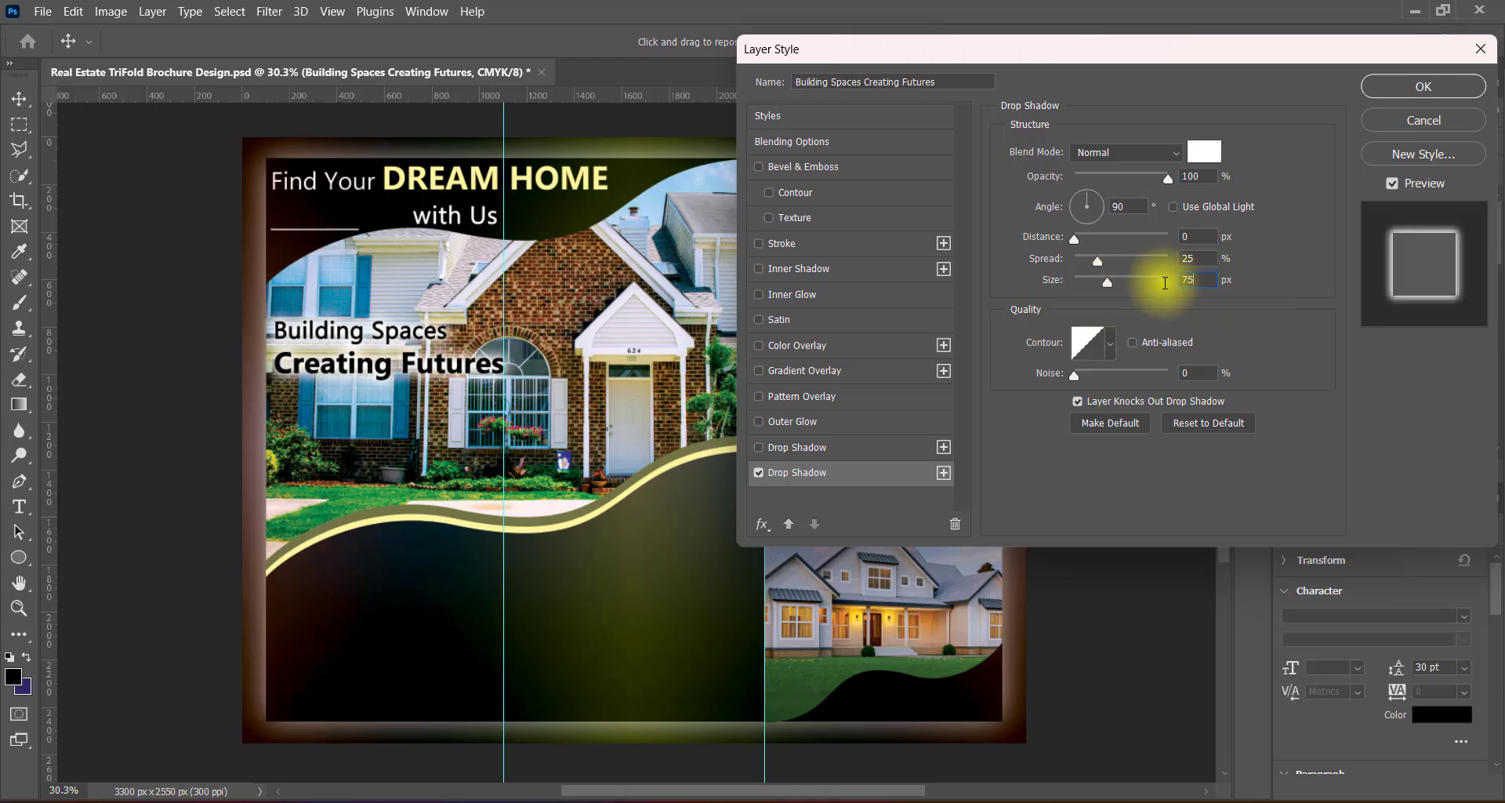
pyautogui.click(1423, 87)
# Step: Break "Creating Futures" onto two lines, with "Futures" indented beneath "Creating"
pyautogui.press('t')
pyautogui.click(406, 366)
pyautogui.hotkey('ctrl', 'a')
pyautogui.click(406, 366)
pyautogui.press('BackSpace')
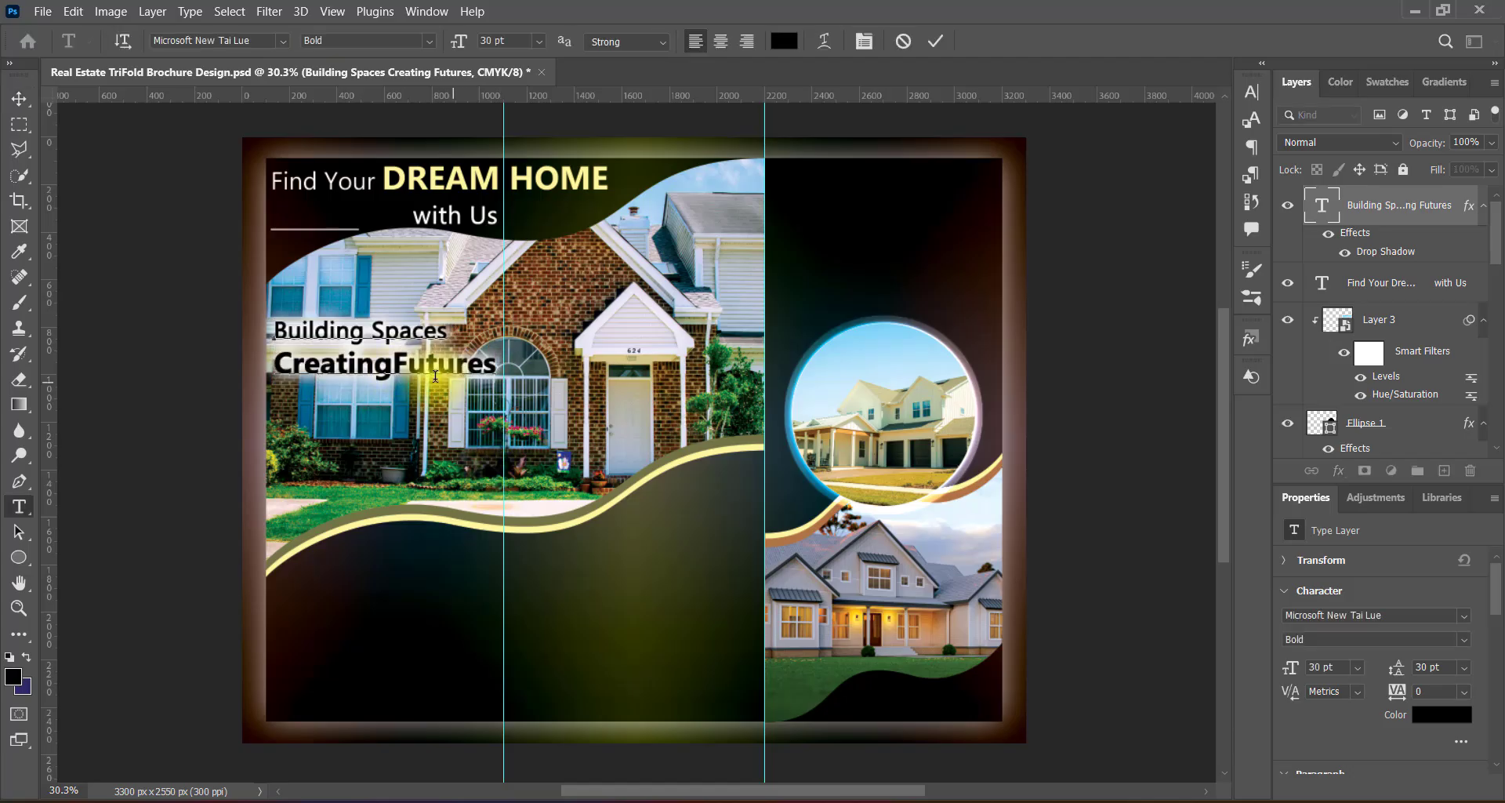
pyautogui.press('Return')
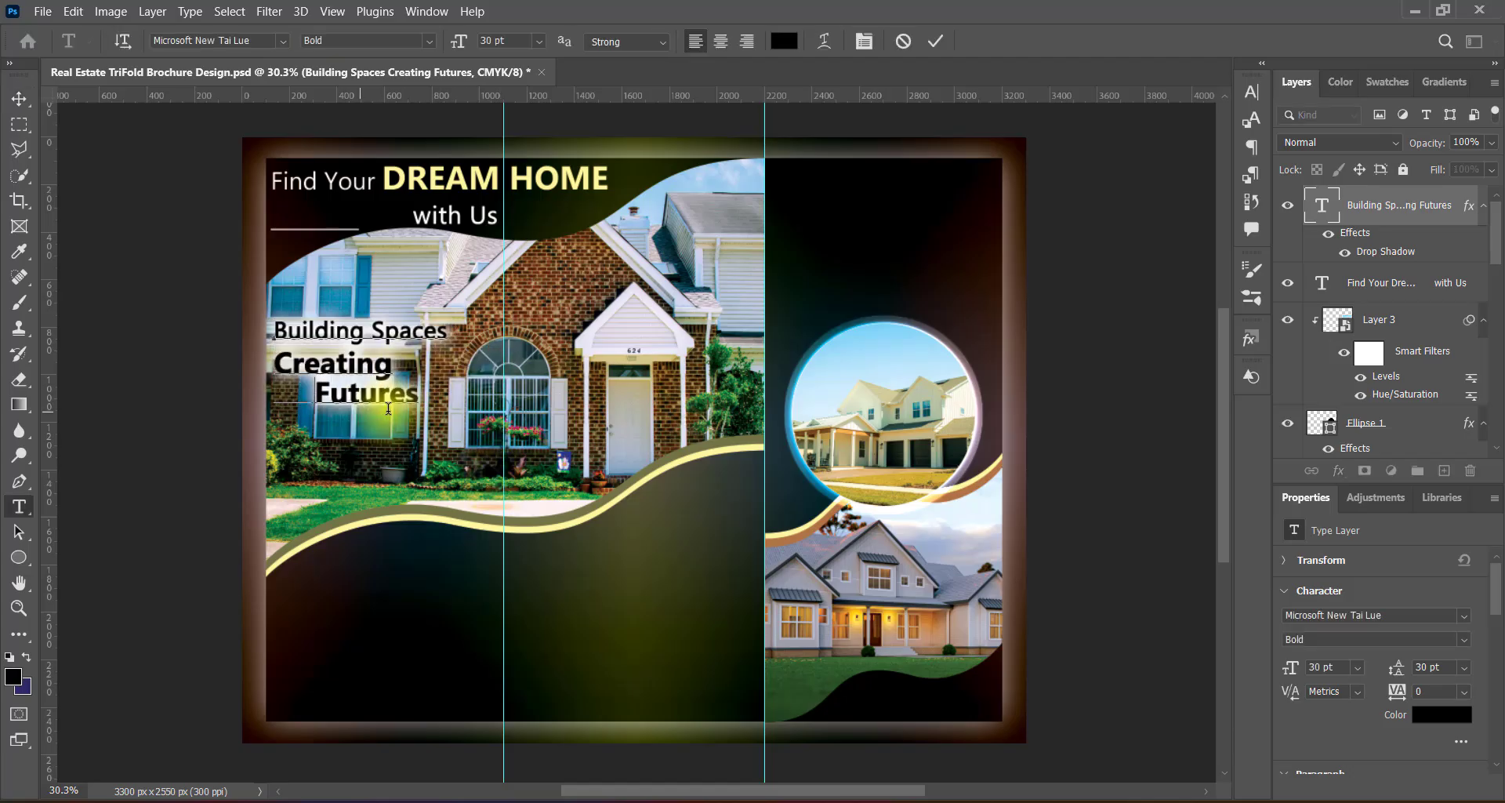
# Step: Set the words "Creating" and "Futures" to 36 pt and commit the text edit
pyautogui.moveTo(274, 365); pyautogui.dragTo(438, 400)
pyautogui.click(538, 41)
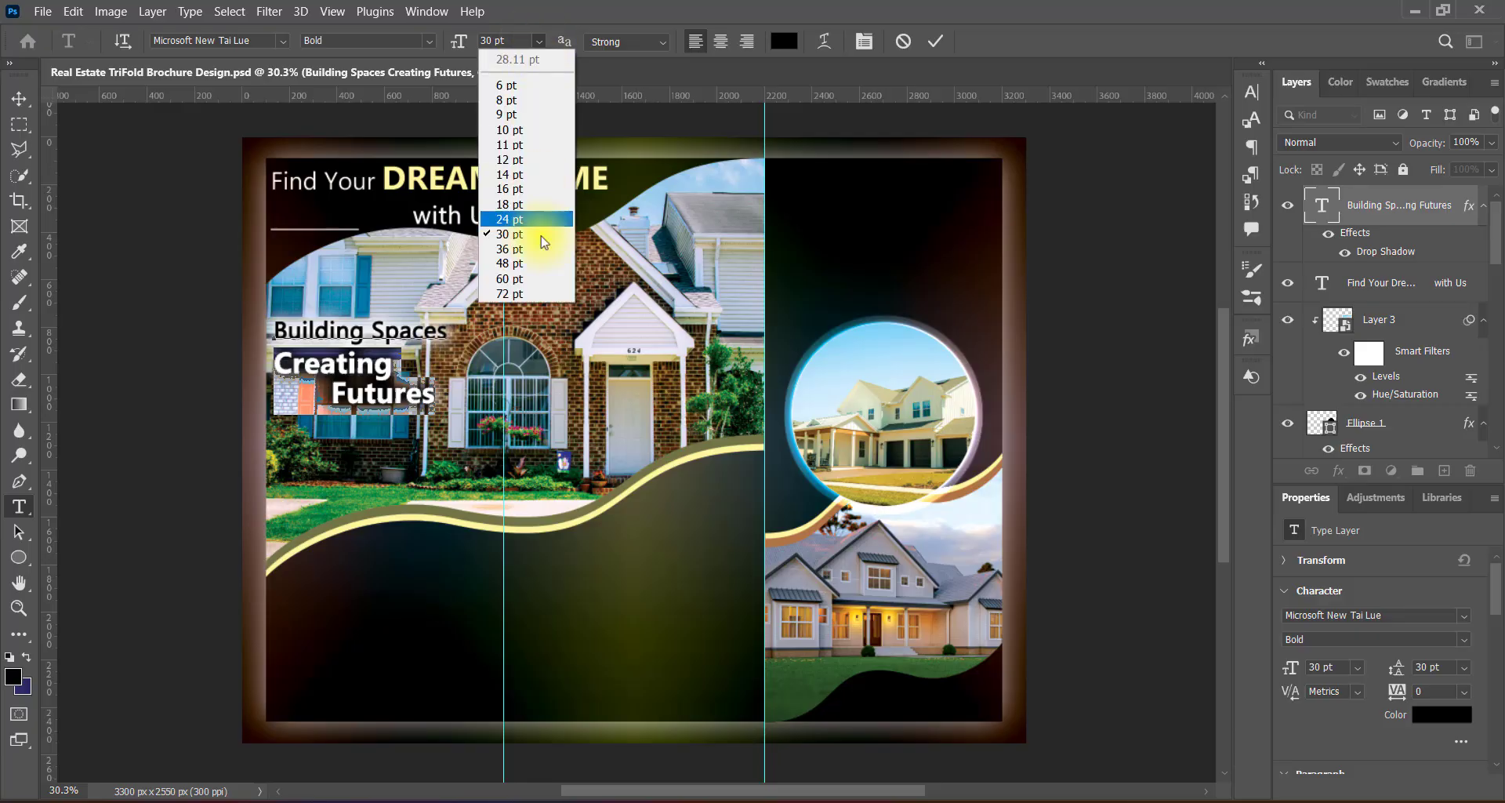
pyautogui.click(542, 255)
pyautogui.hotkey('ctrl', 'Return')
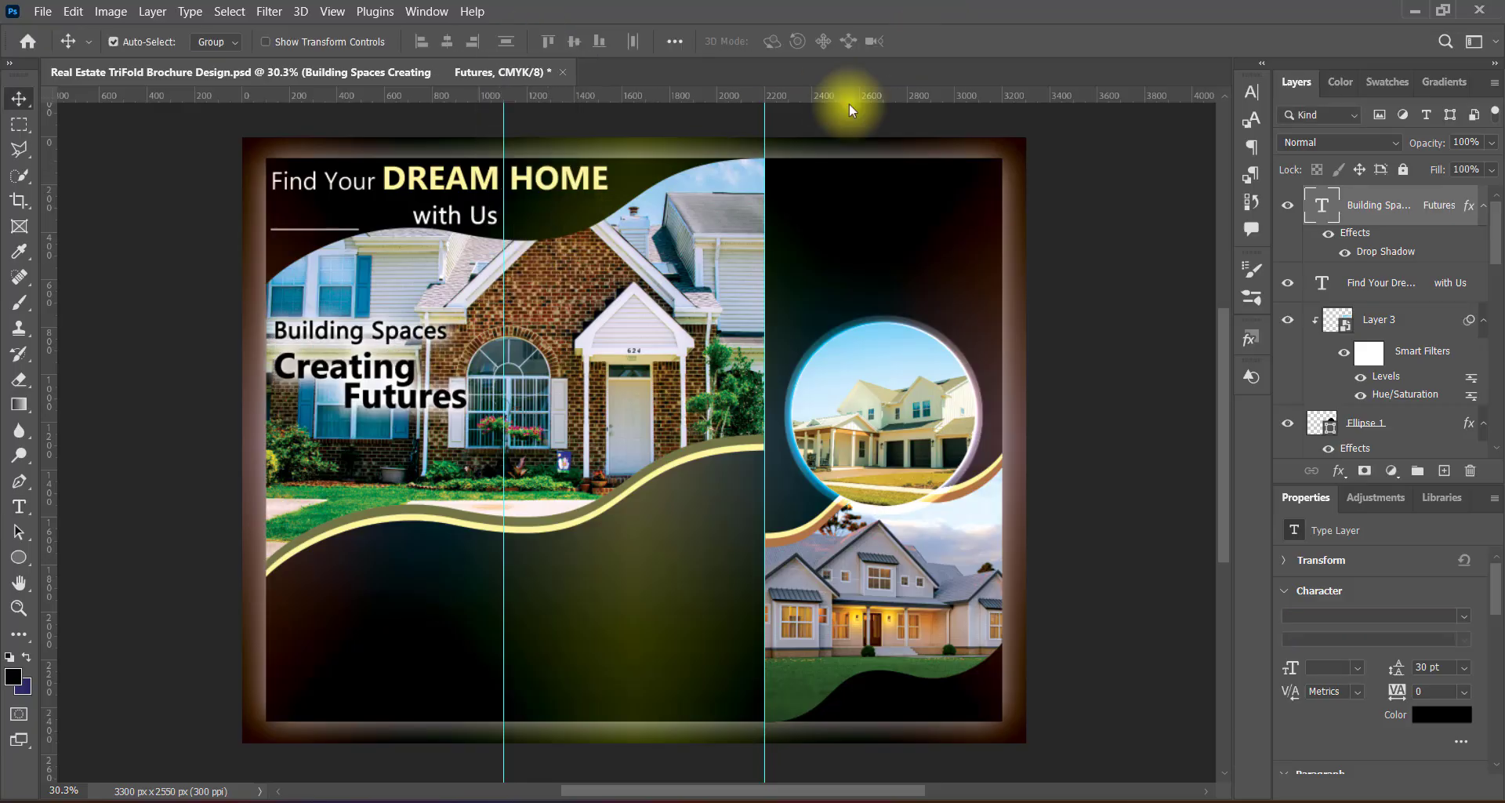
# Step: Scale the whole tagline up proportionally until "Futures" nearly reaches the first fold guide
pyautogui.hotkey('ctrl', 't')
pyautogui.moveTo(461, 405); pyautogui.dragTo(497, 377)
pyautogui.press('Return')
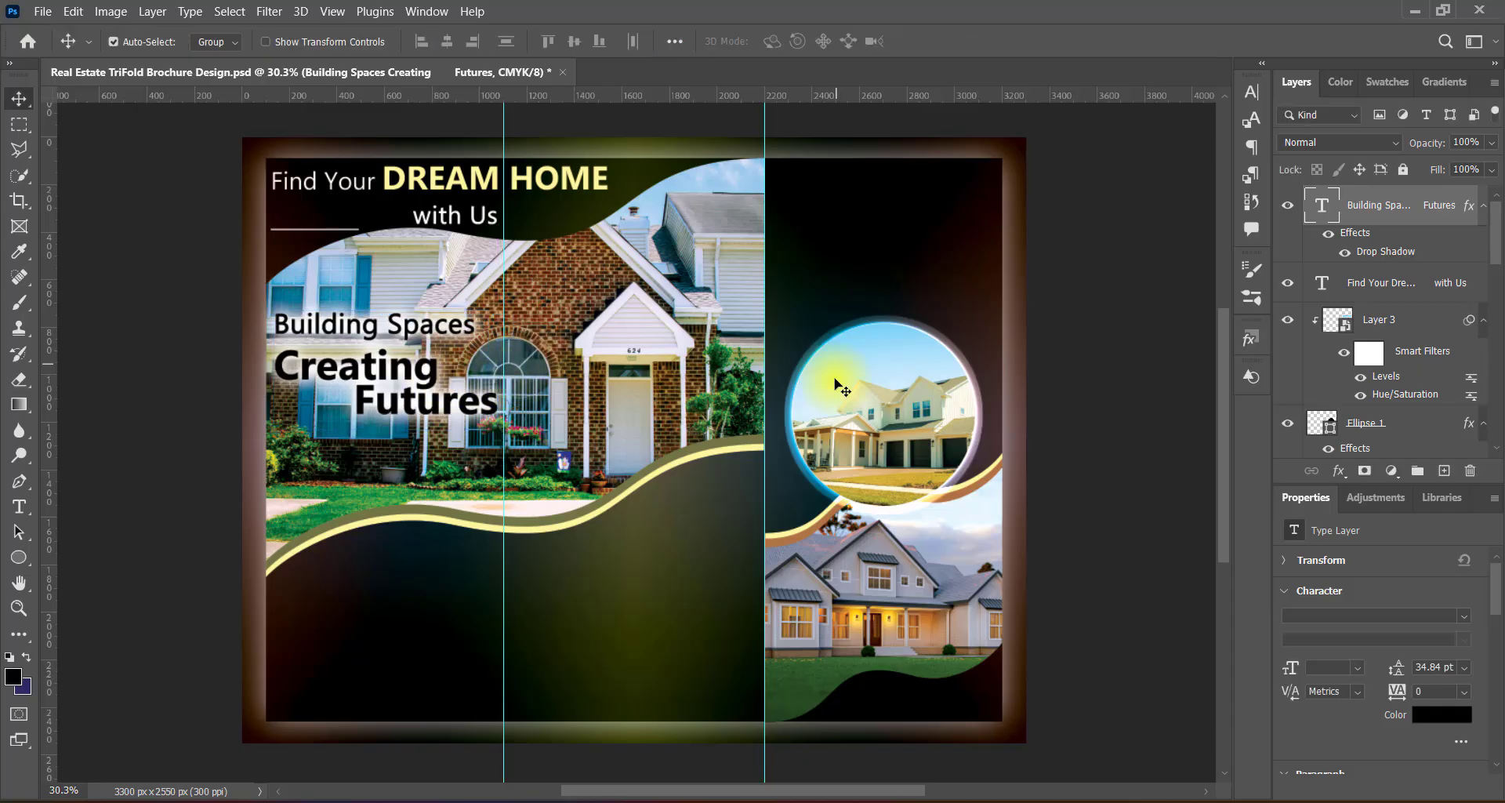
# Step: Nudge the tagline slightly down and left over the house photo, deselect it and save the document
pyautogui.hotkey('shift', 'Down')
pyautogui.hotkey('shift', 'Down')
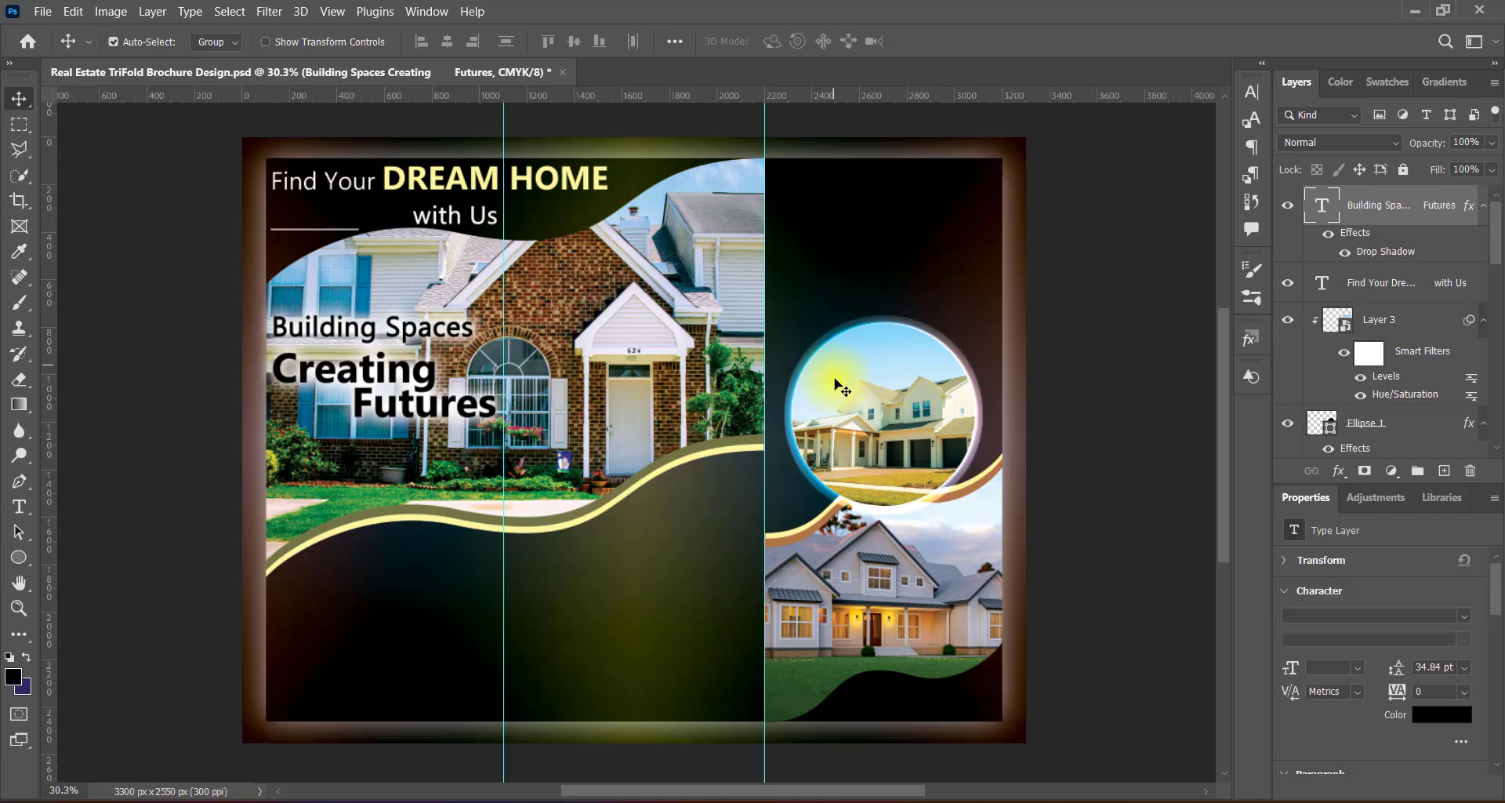
pyautogui.hotkey('shift', 'Up')
pyautogui.hotkey('shift', 'Up')
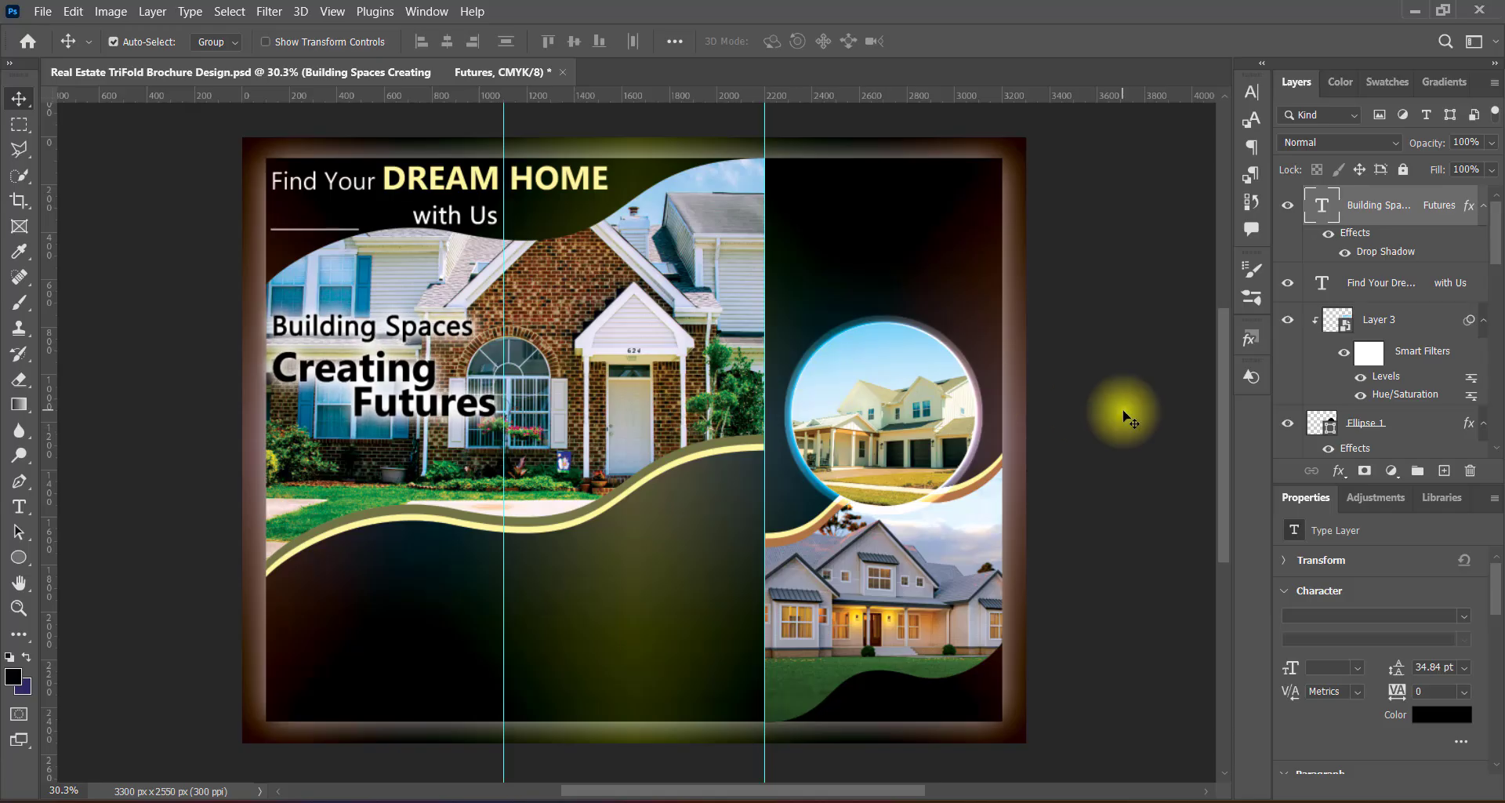
pyautogui.click(1129, 418)
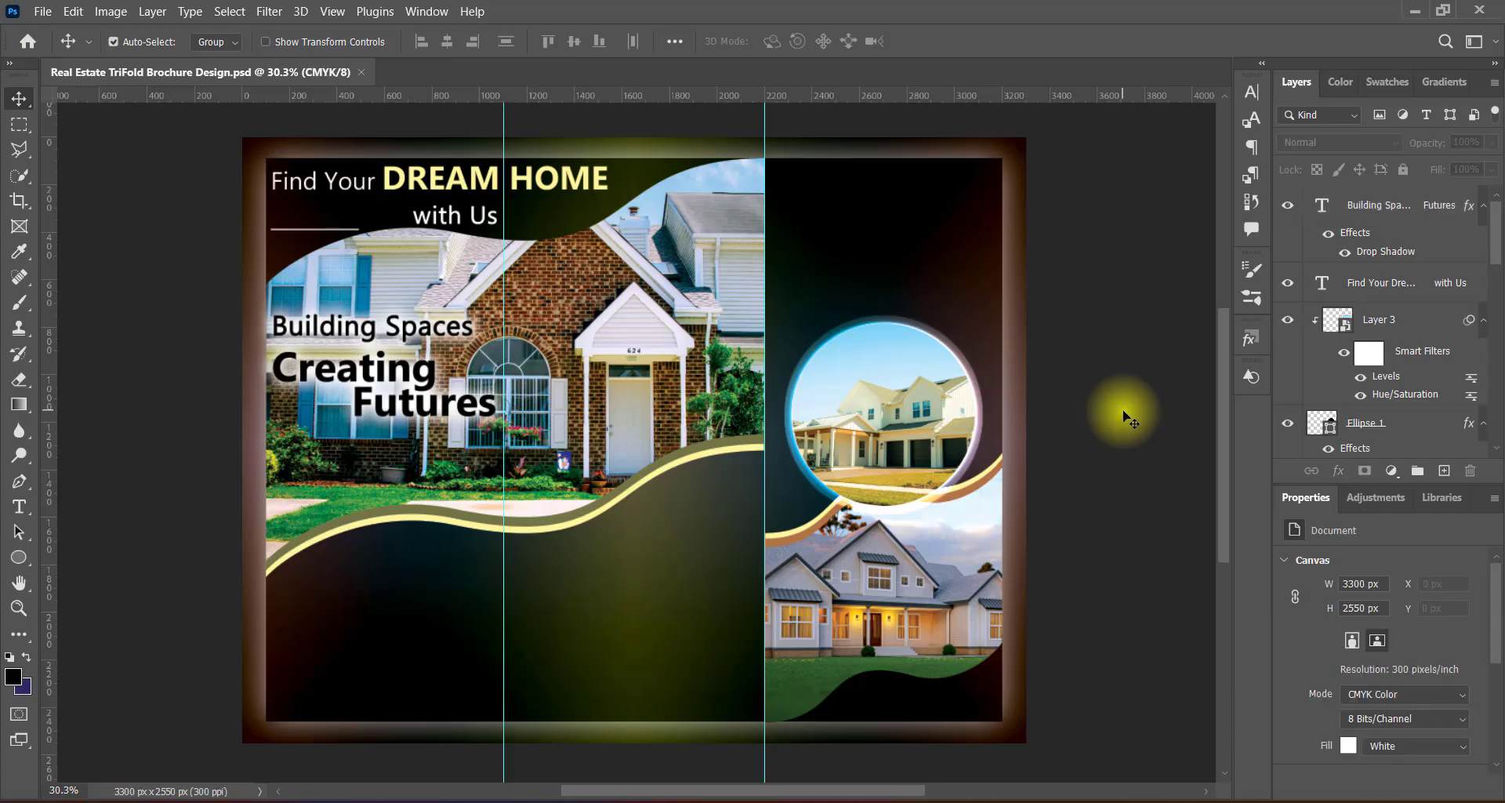
# Step: Move the tagline up on the house photo to free space beneath it
pyautogui.click(439, 404)
pyautogui.hotkey('shift', 'Up')
pyautogui.hotkey('shift', 'Up')
pyautogui.hotkey('shift', 'Up')
pyautogui.hotkey('shift', 'Up')
pyautogui.hotkey('shift', 'Up')
pyautogui.hotkey('shift', 'Up')
pyautogui.hotkey('shift', 'Up')
pyautogui.hotkey('shift', 'Up')
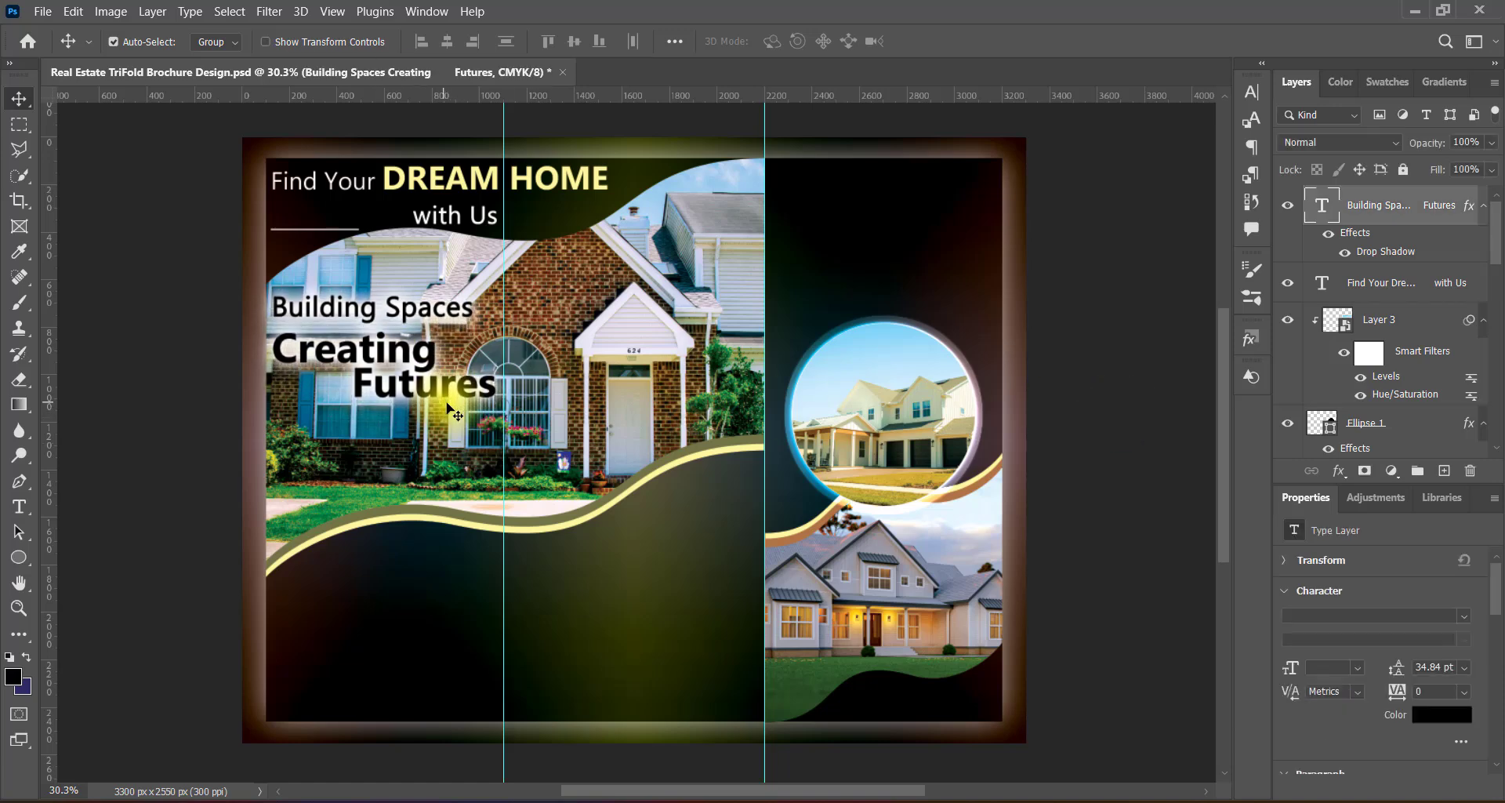
# Step: Draw a black rectangle about 946 by 364 px beneath the tagline on a new layer
pyautogui.click(1444, 470)
pyautogui.rightClick(19, 556)
pyautogui.click(102, 551)
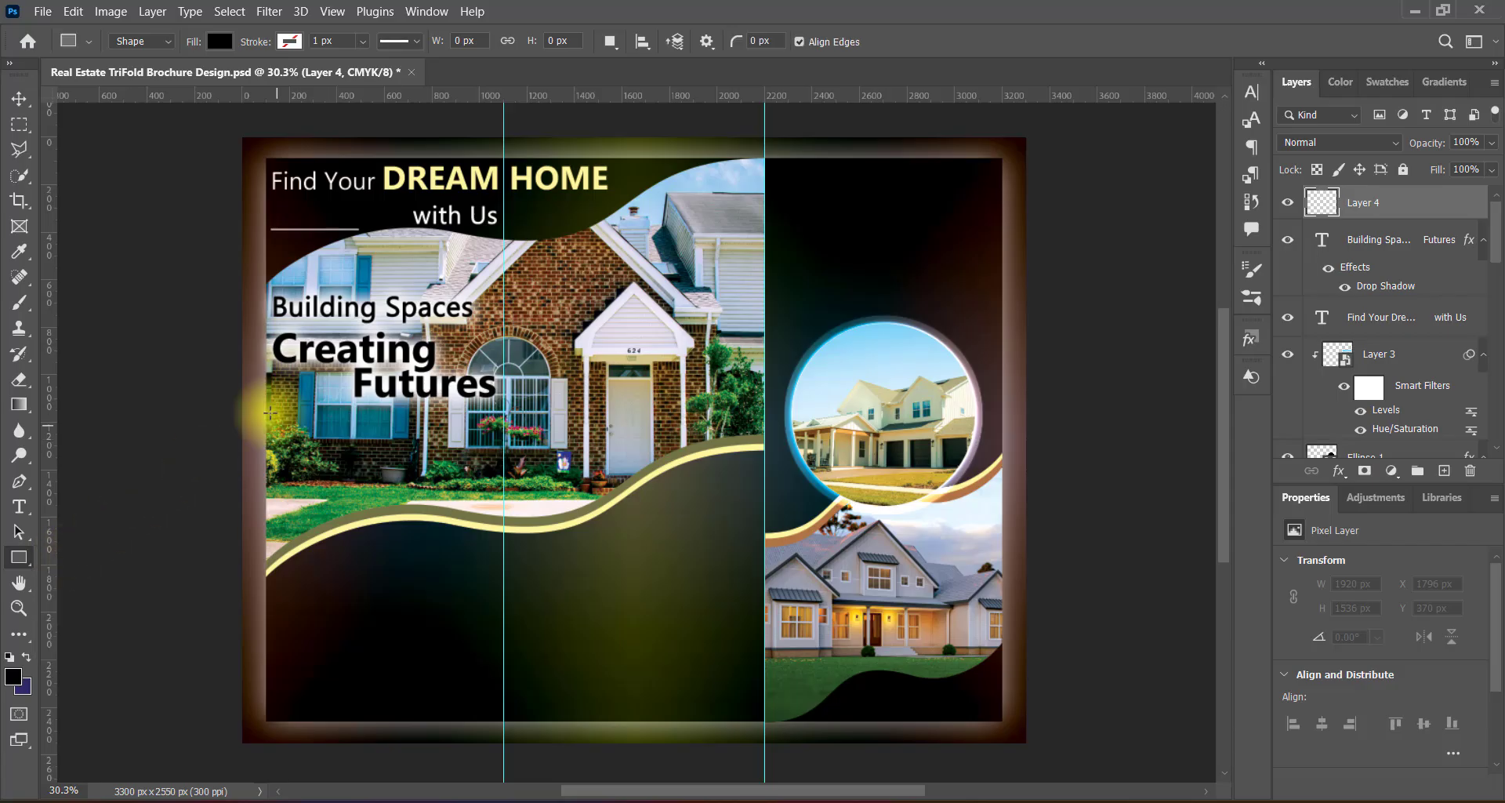
pyautogui.moveTo(270, 412); pyautogui.dragTo(494, 499)
pyautogui.click(19, 98)
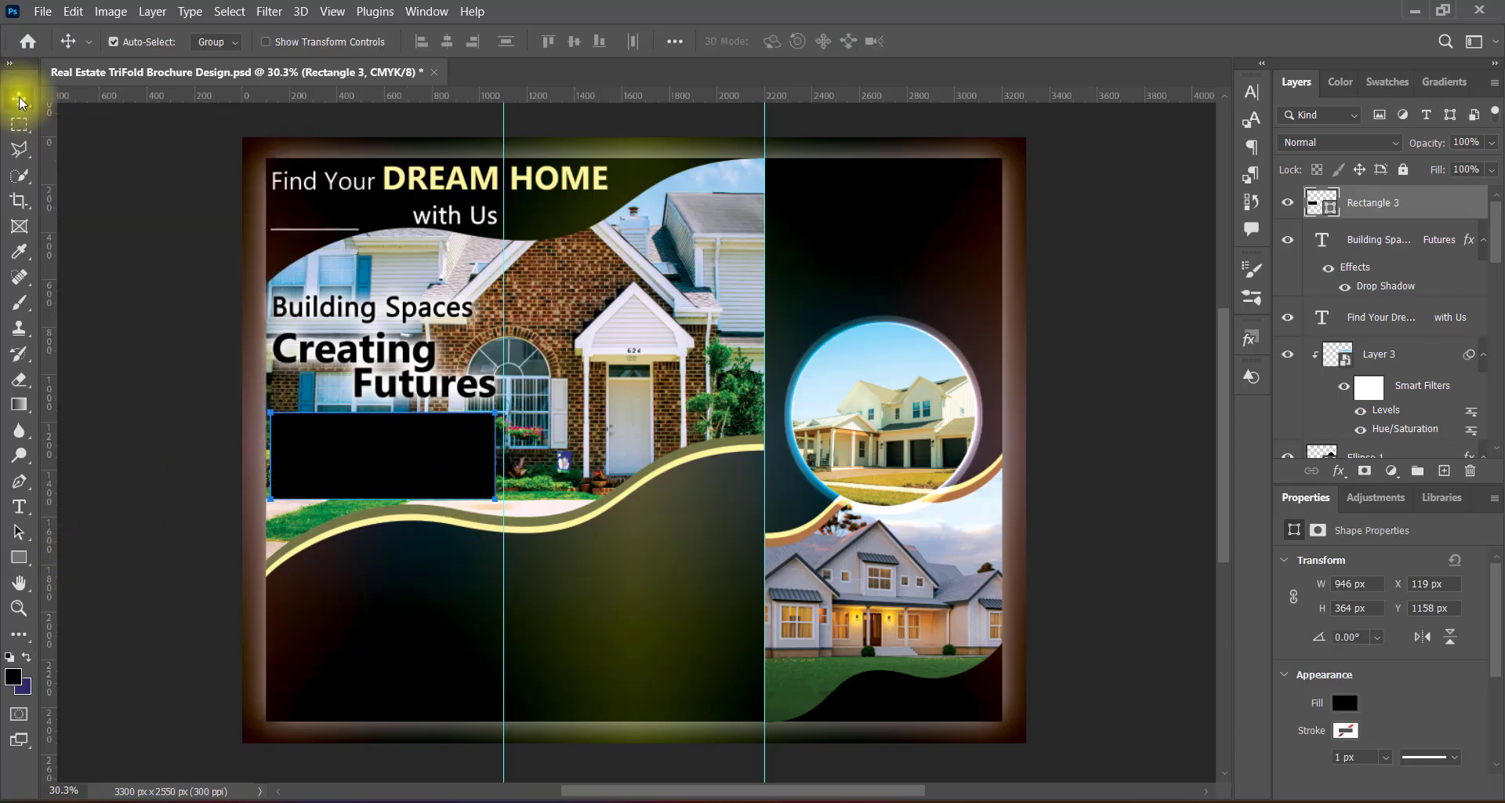
# Step: Fill the rectangle beneath the tagline with white (ffffff) and round its corners to a radius of about 93 px
pyautogui.doubleClick(1314, 207)
pyautogui.moveTo(862, 172); pyautogui.dragTo(769, 27)
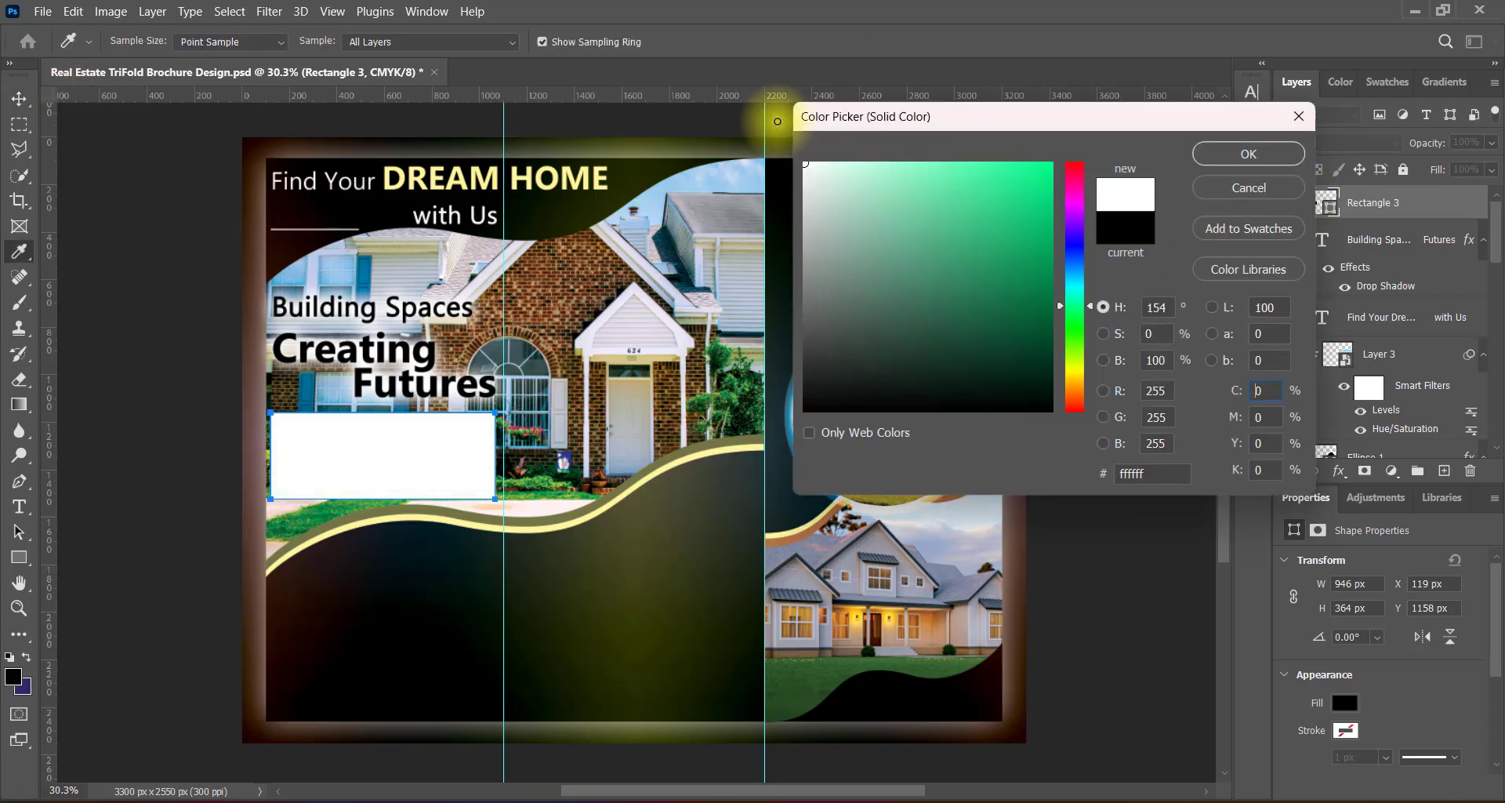
pyautogui.click(1235, 151)
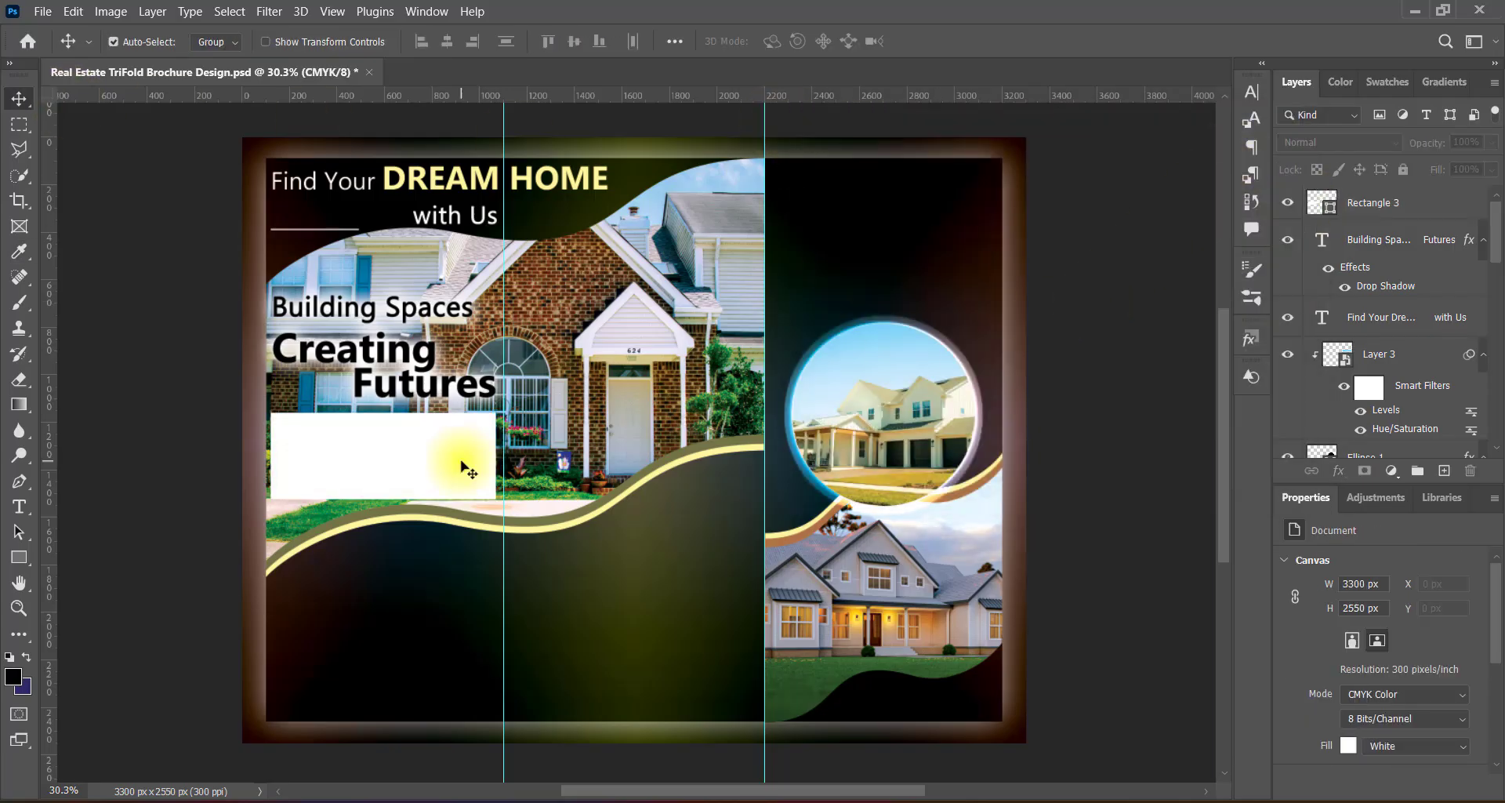
pyautogui.click(19, 557)
pyautogui.moveTo(288, 432); pyautogui.dragTo(294, 440)
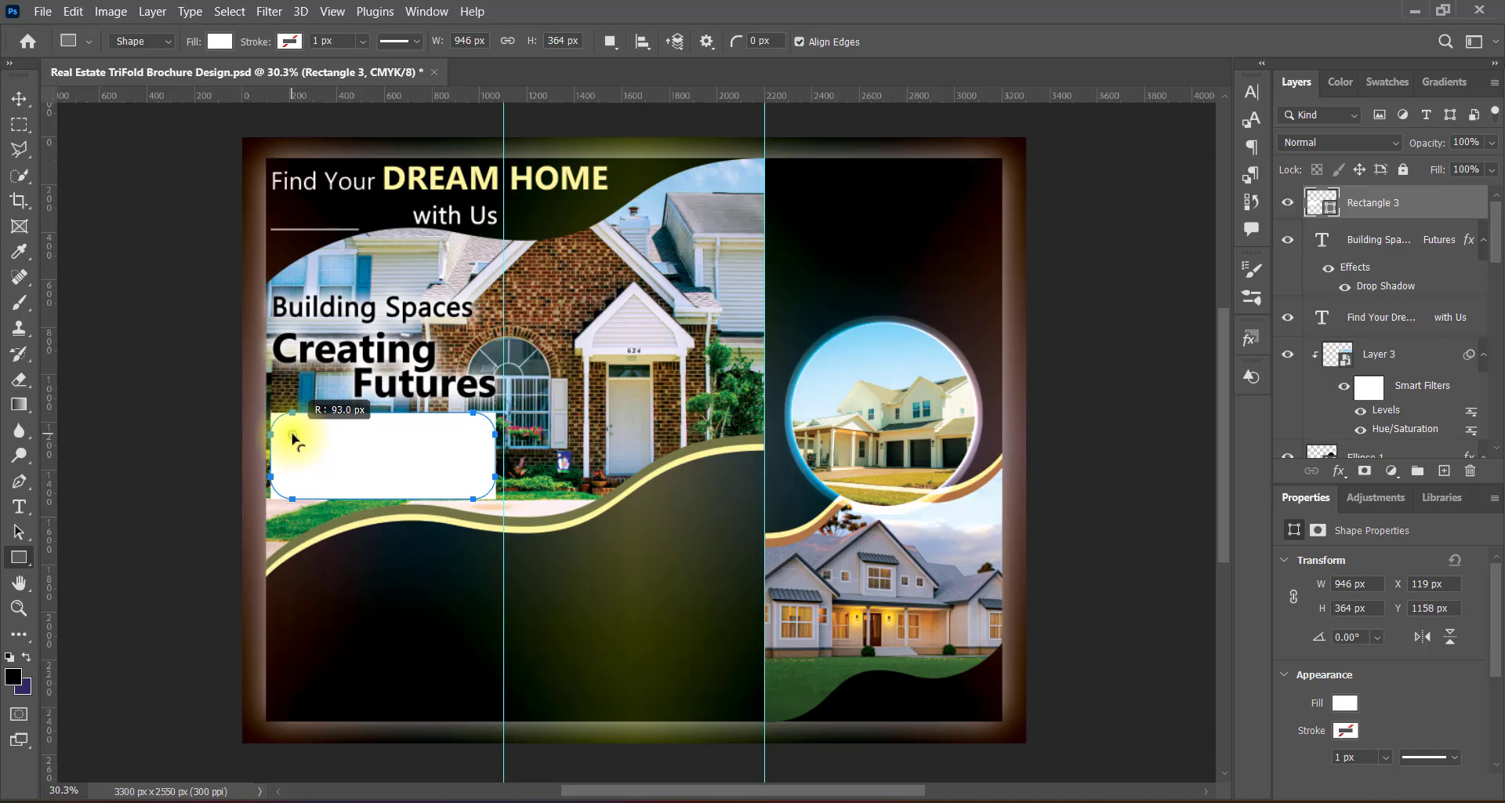
pyautogui.click(19, 98)
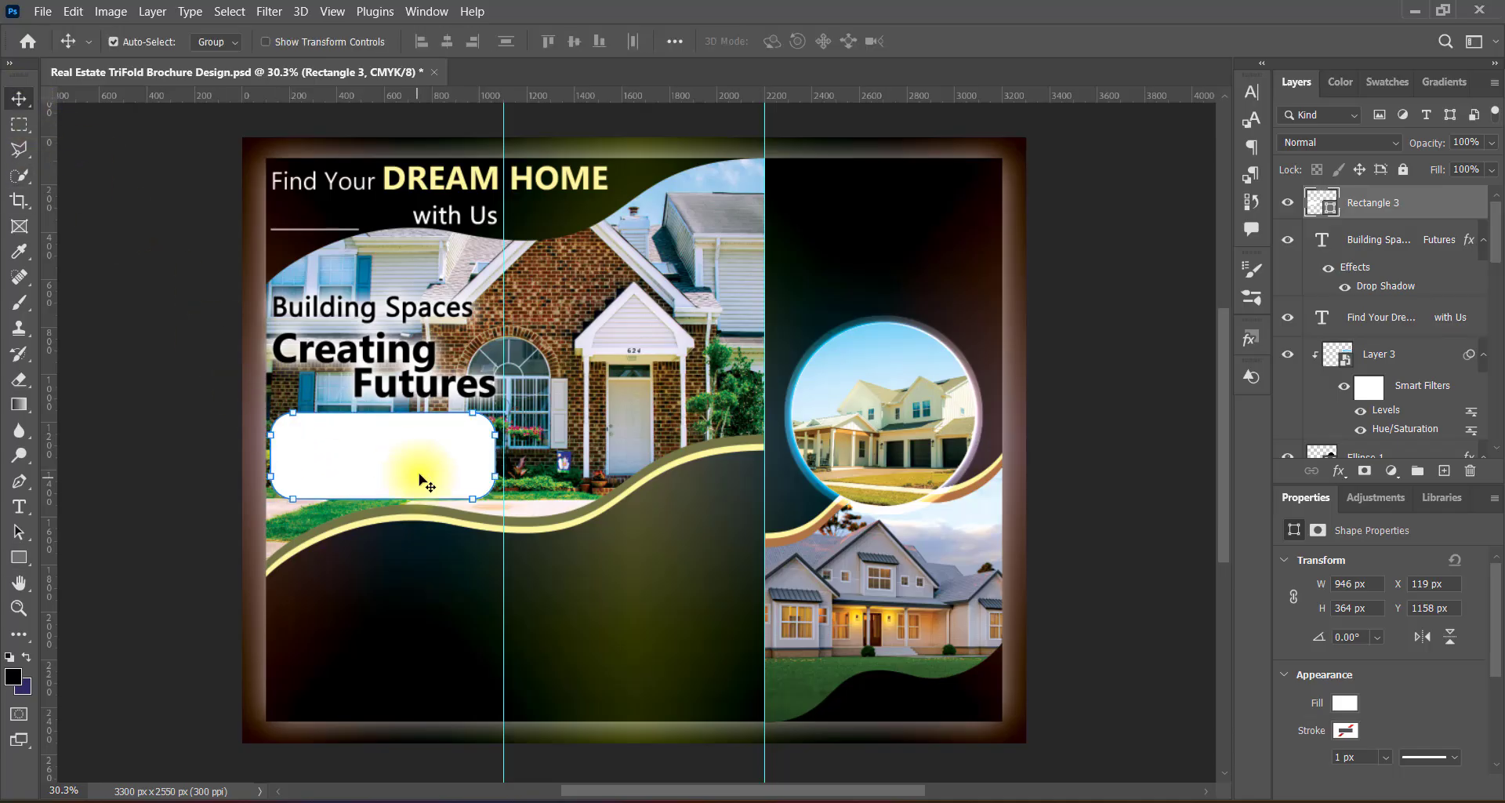
# Step: Stretch the white rounded rectangle upward and downward to a height of about 425 px
pyautogui.hotkey('ctrl', 't')
pyautogui.moveTo(382, 411); pyautogui.dragTo(382, 405)
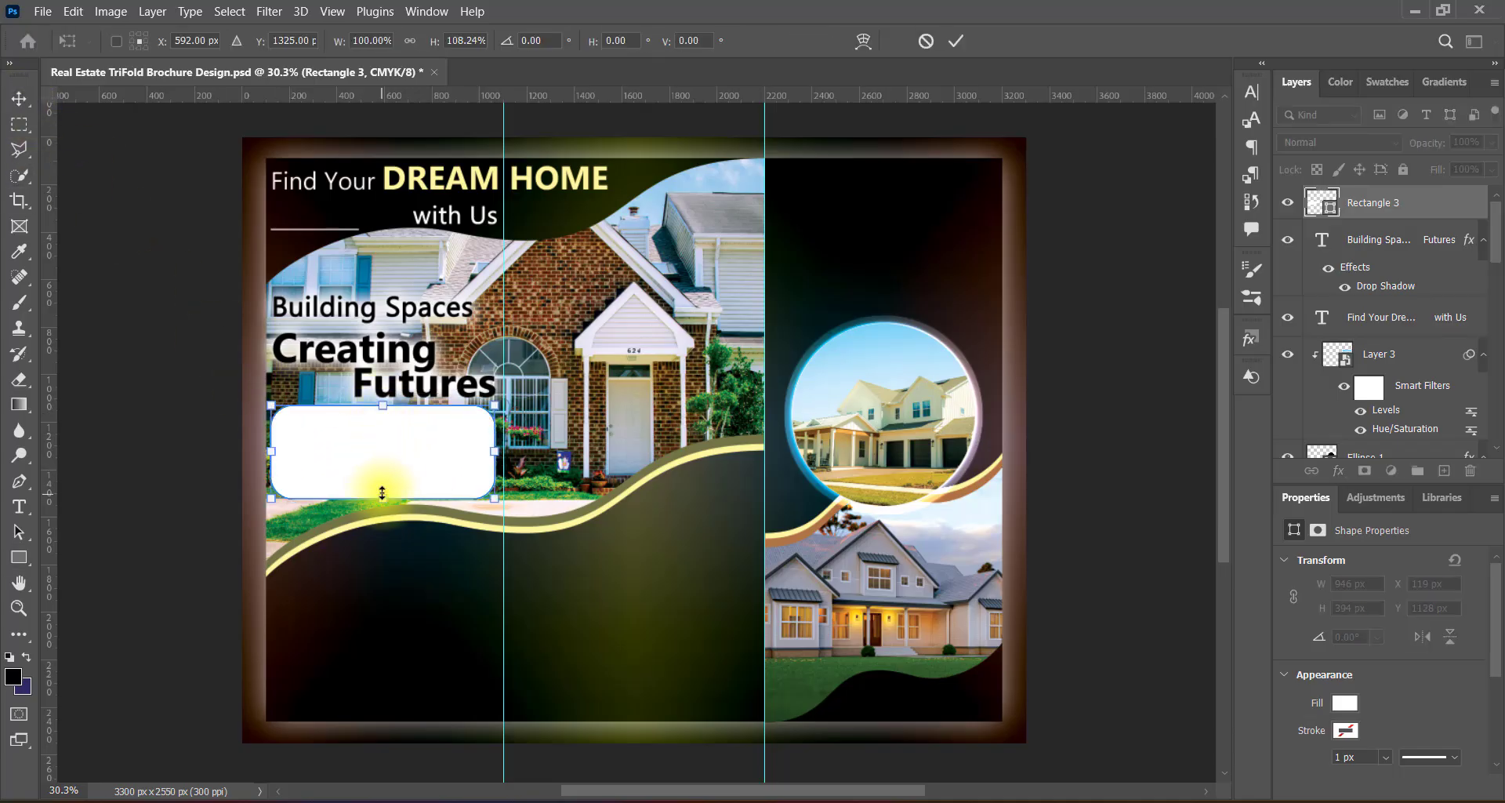
pyautogui.moveTo(383, 499); pyautogui.dragTo(382, 507)
pyautogui.press('Return')
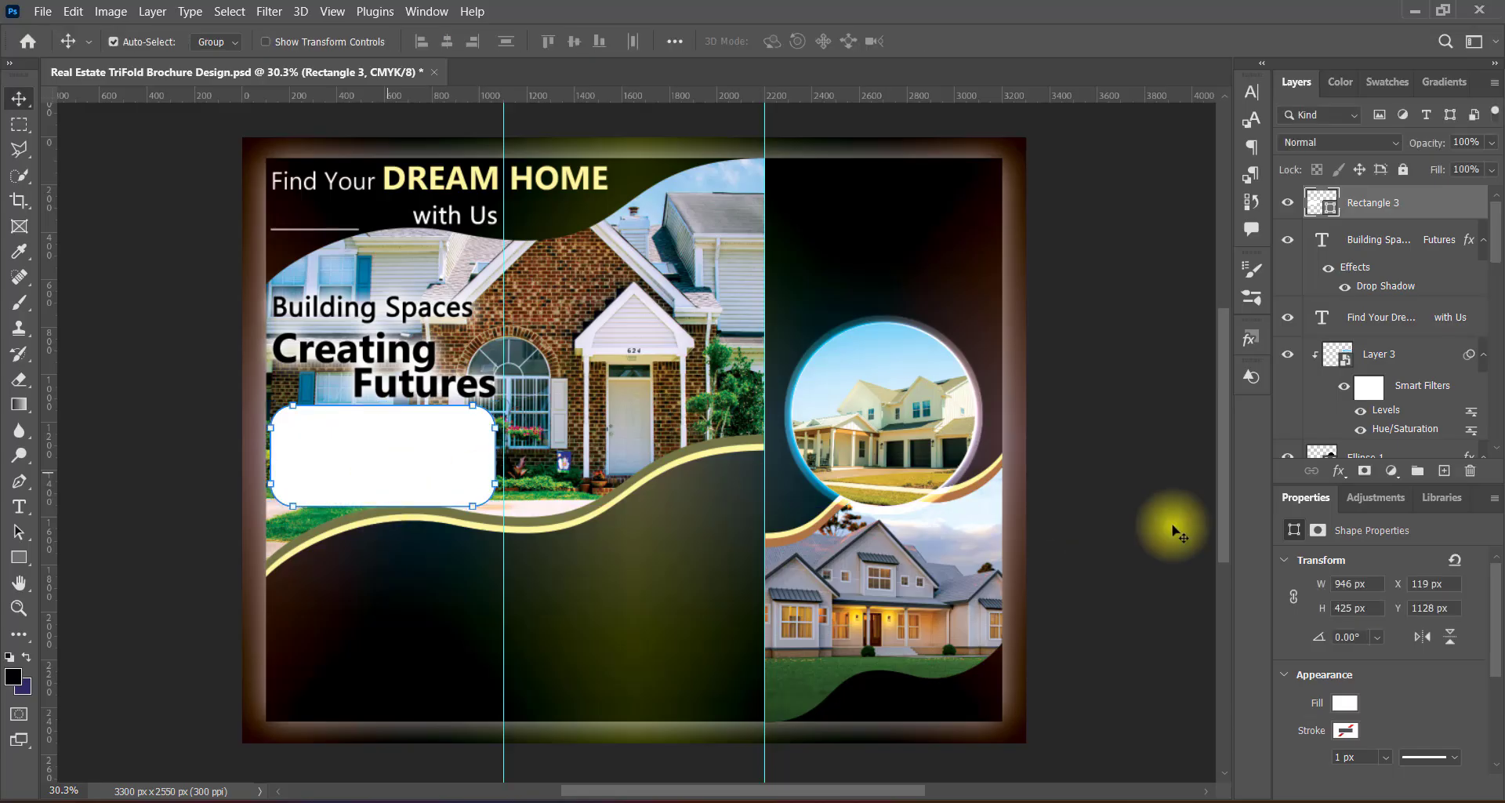
# Step: Nudge the white rounded rectangle up slightly toward the tagline and deselect it
pyautogui.press('Up')
pyautogui.press('Up')
pyautogui.press('Up')
pyautogui.press('Up')
pyautogui.press('Up')
pyautogui.press('Up')
pyautogui.press('Up')
pyautogui.press('Up')
pyautogui.click(1155, 518)
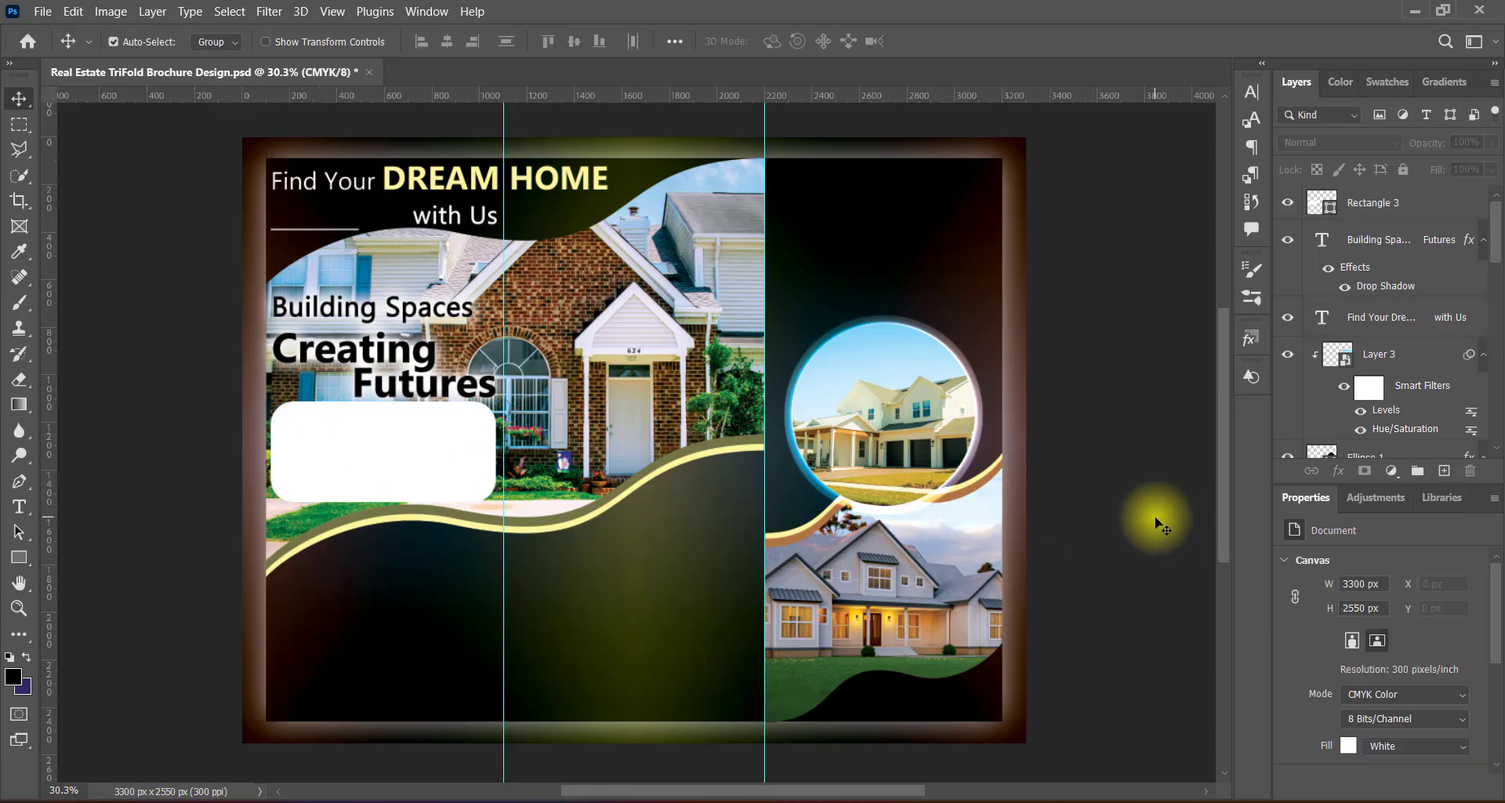
# Step: Fine-tune the tagline's vertical position, raising it to leave a small gap above the white rounded rectangle
pyautogui.click(447, 335)
pyautogui.hotkey('shift', 'Up')
pyautogui.hotkey('shift', 'Up')
pyautogui.hotkey('shift', 'Up')
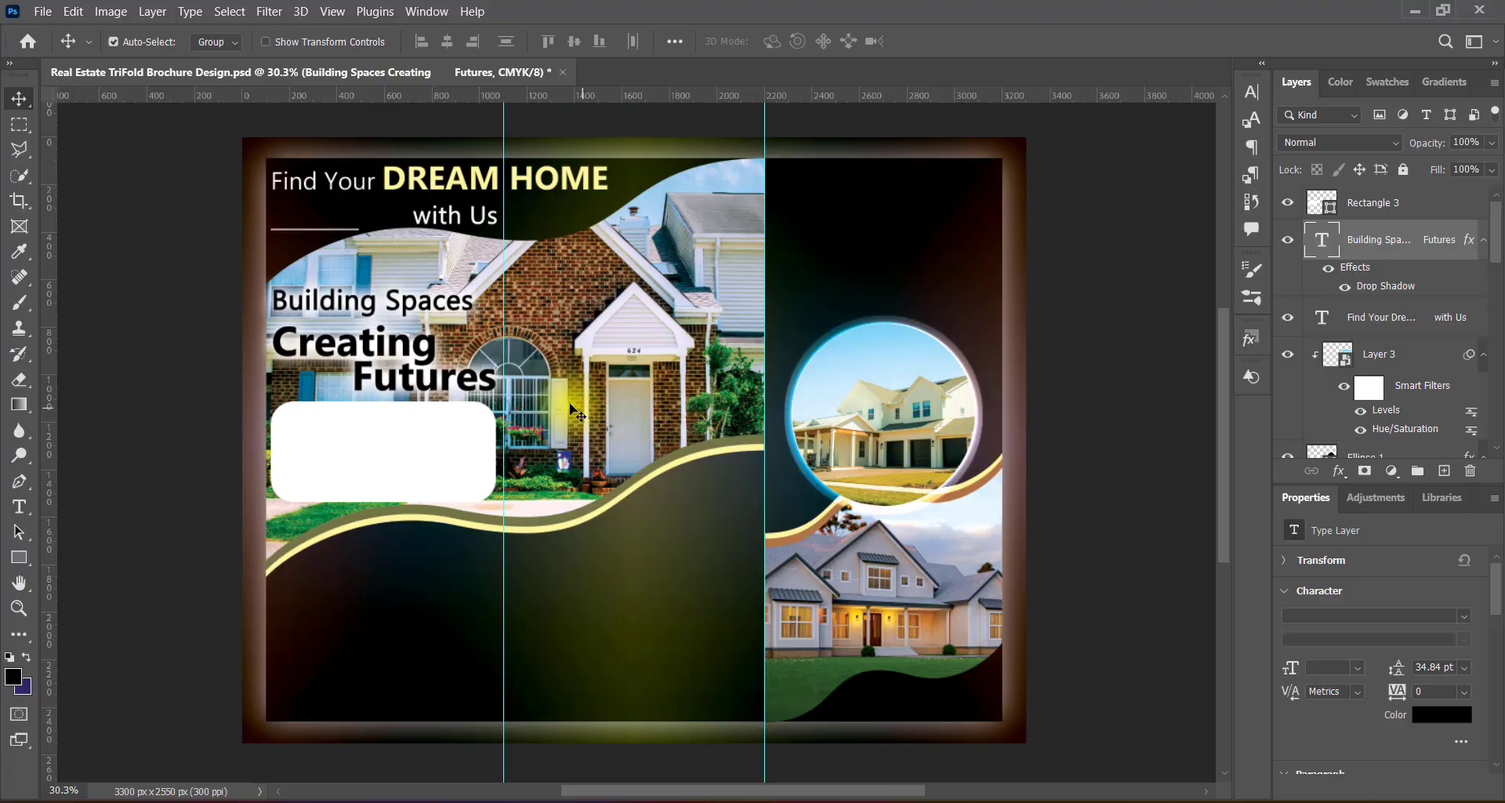
pyautogui.press('Up')
pyautogui.press('Up')
pyautogui.press('Up')
pyautogui.press('Up')
pyautogui.press('Up')
pyautogui.press('Up')
pyautogui.press('Up')
pyautogui.press('Up')
pyautogui.press('Up')
pyautogui.press('Up')
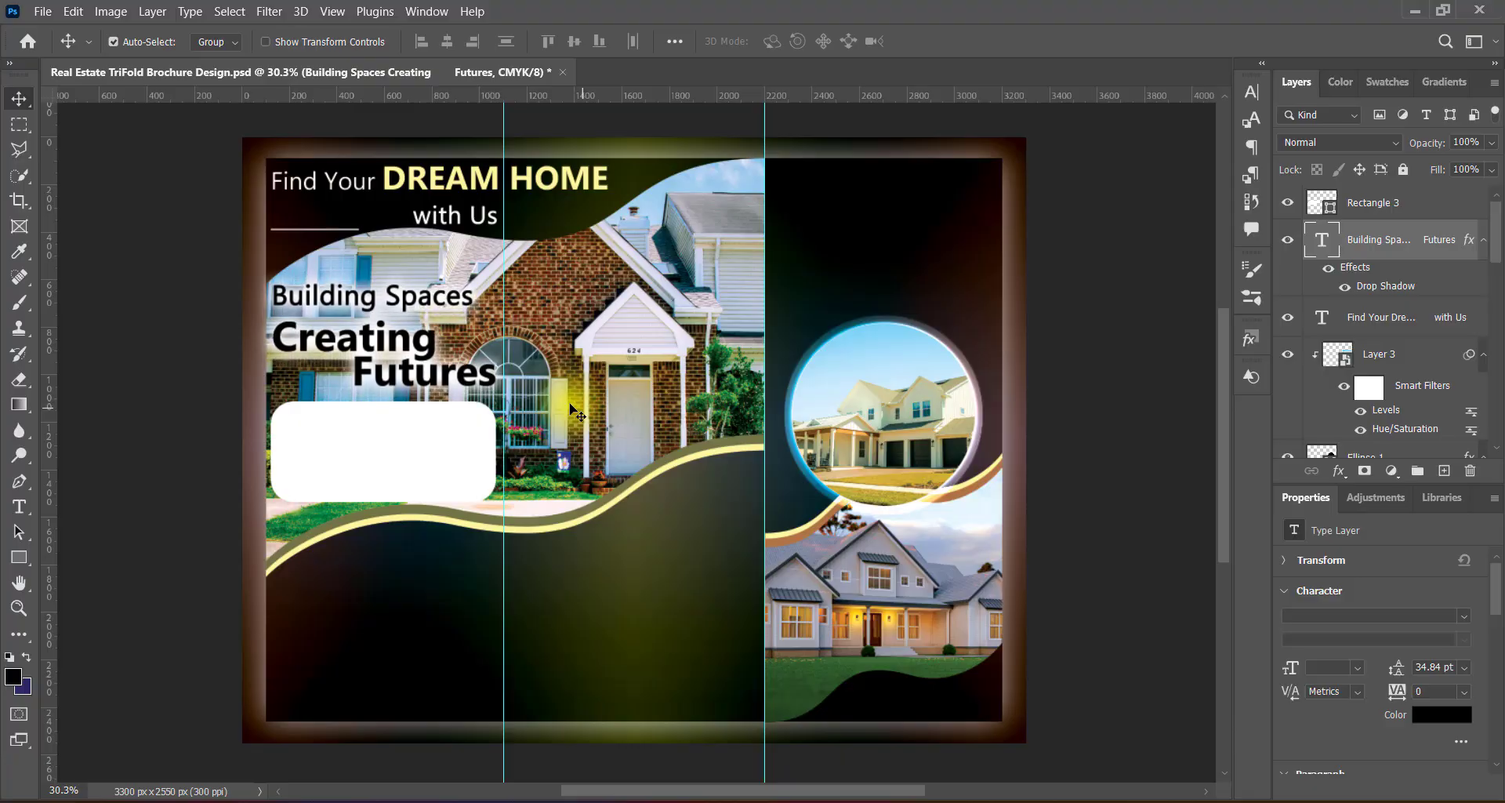
pyautogui.press('Down')
pyautogui.press('Down')
pyautogui.press('Down')
pyautogui.press('Down')
pyautogui.press('Down')
pyautogui.press('Down')
pyautogui.press('Down')
pyautogui.press('Down')
pyautogui.press('Down')
pyautogui.press('Down')
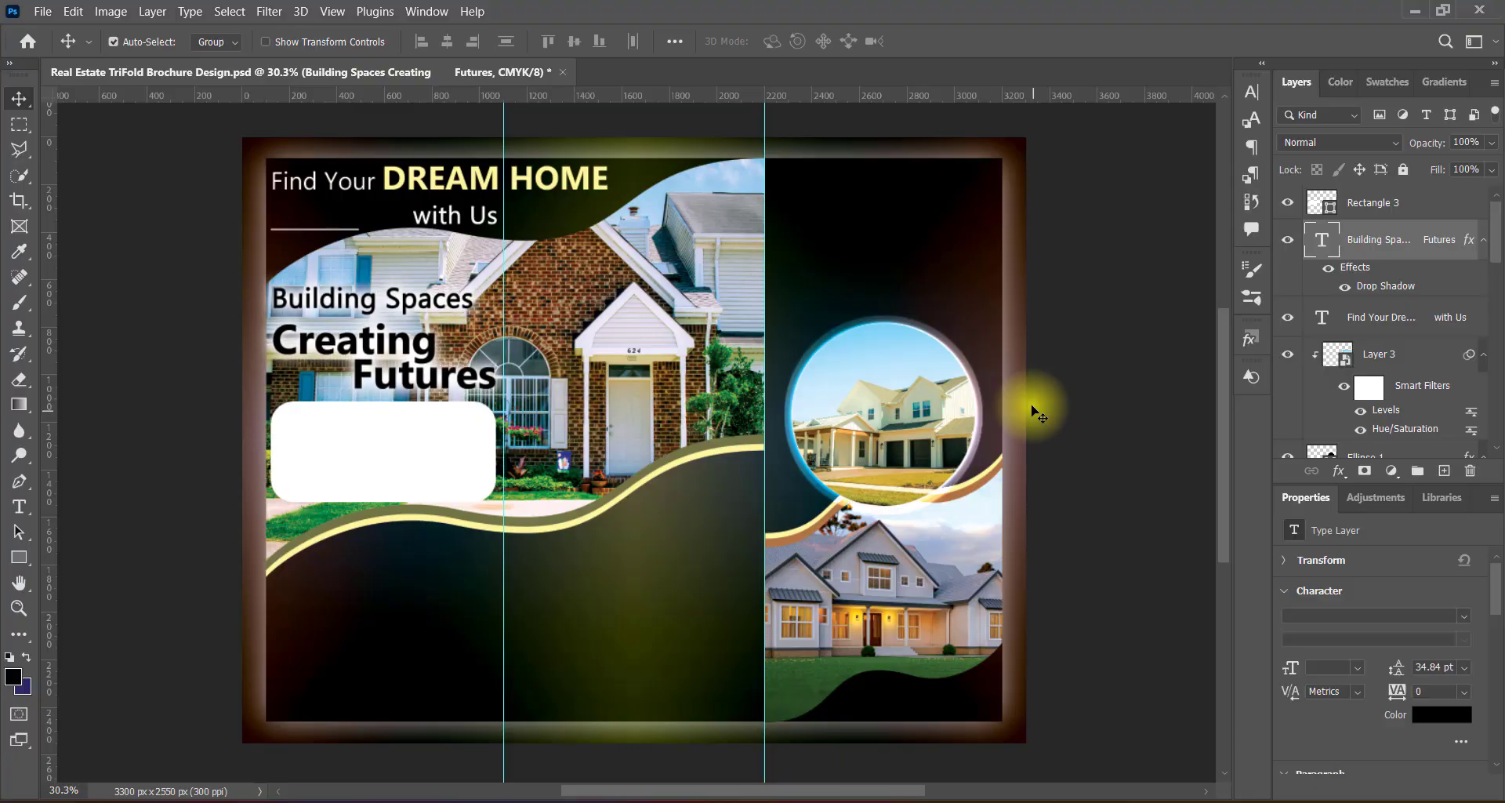
# Step: Add a new layer above the white rectangle and set the Type tool to centred, Regular, 12 pt text with Crisp anti-aliasing
pyautogui.click(1379, 203)
pyautogui.click(1444, 470)
pyautogui.click(19, 505)
pyautogui.click(102, 504)
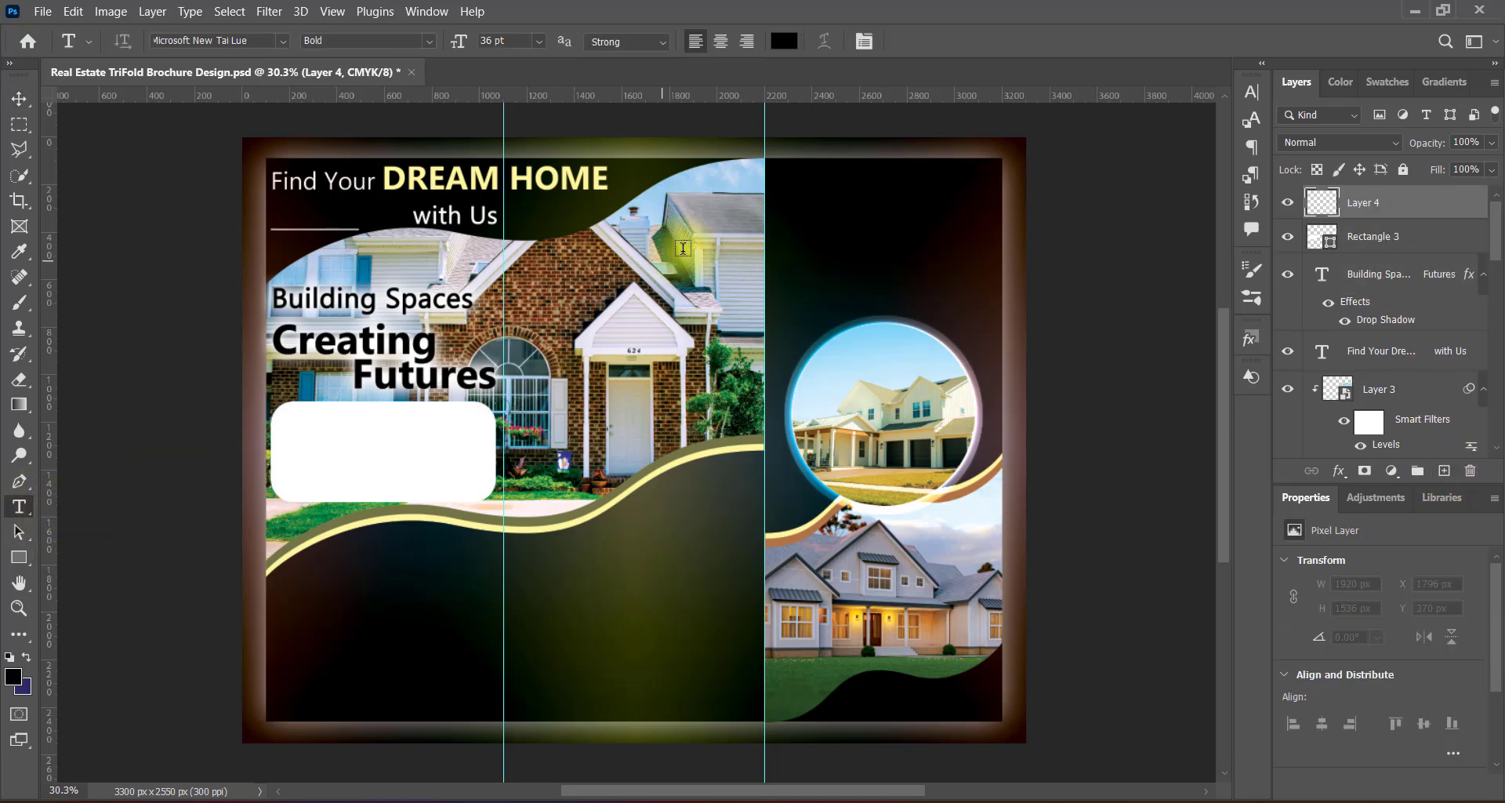
pyautogui.click(720, 41)
pyautogui.click(539, 40)
pyautogui.click(521, 143)
pyautogui.click(627, 41)
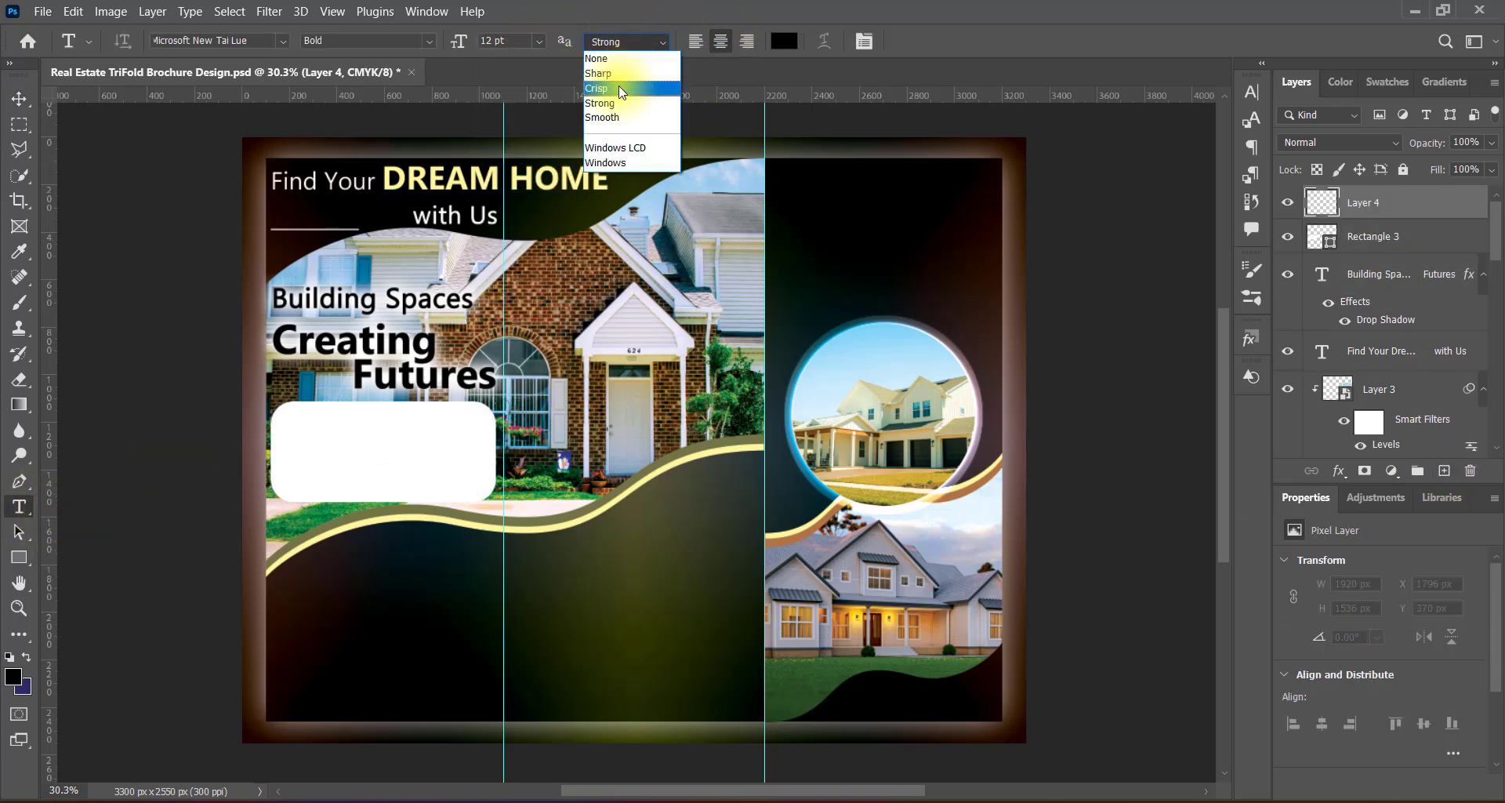
pyautogui.click(618, 88)
pyautogui.click(368, 41)
pyautogui.click(406, 59)
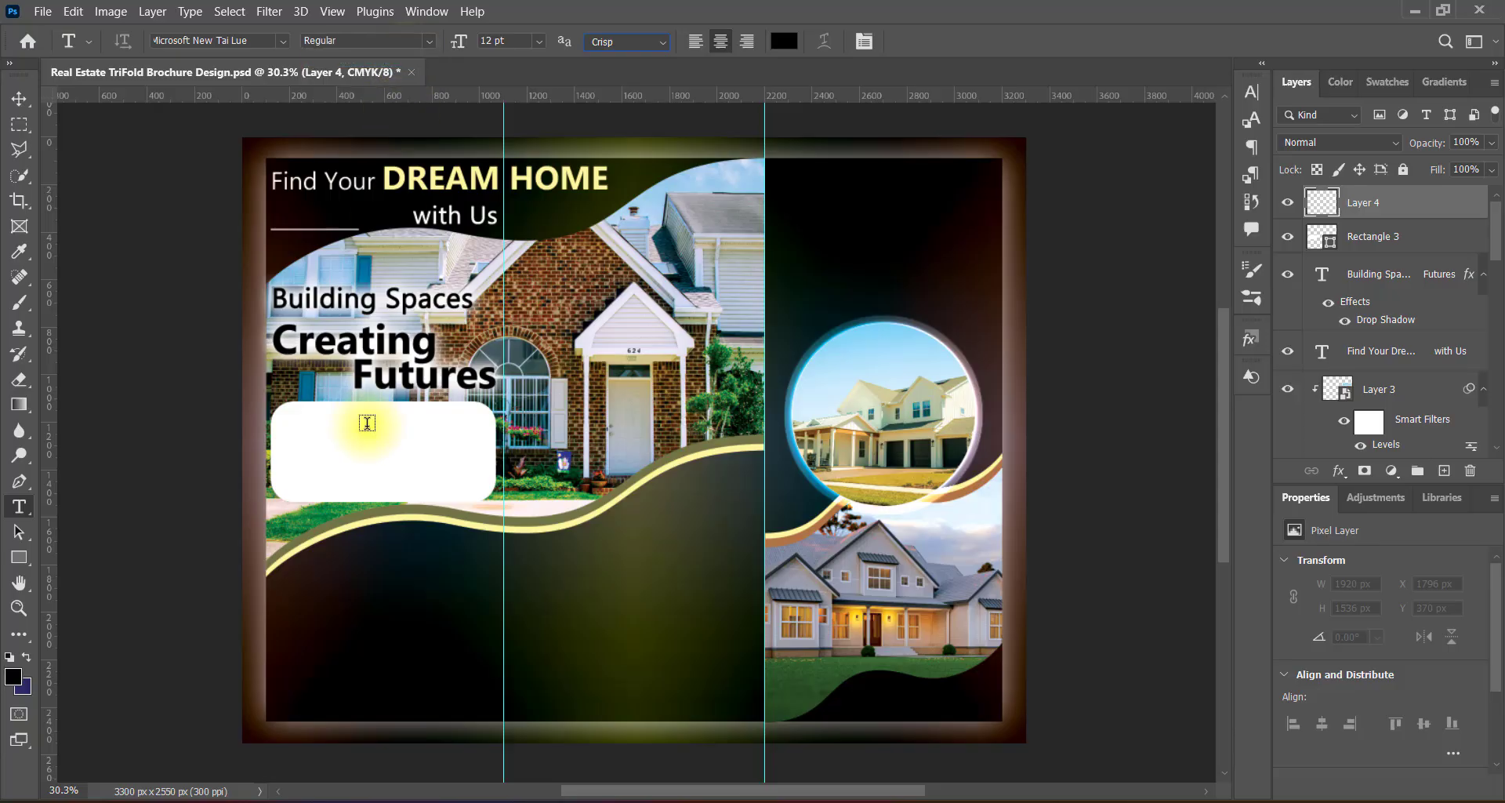
# Step: Paste the "Turning your property goals into a living reality" description onto the white box and break its two sentences into four lines
pyautogui.click(367, 422)
pyautogui.hotkey('ctrl', 'v')
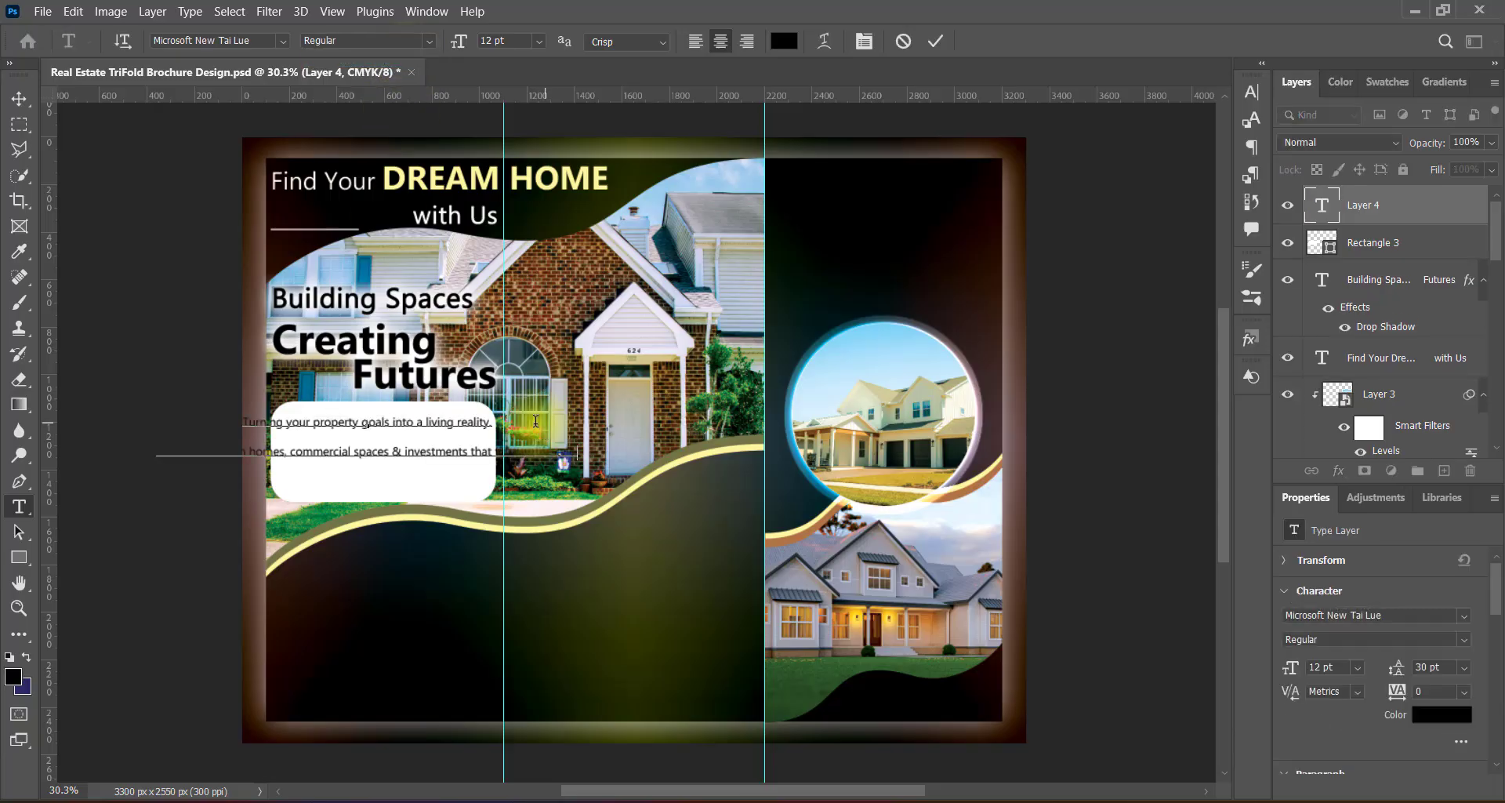
pyautogui.click(392, 422)
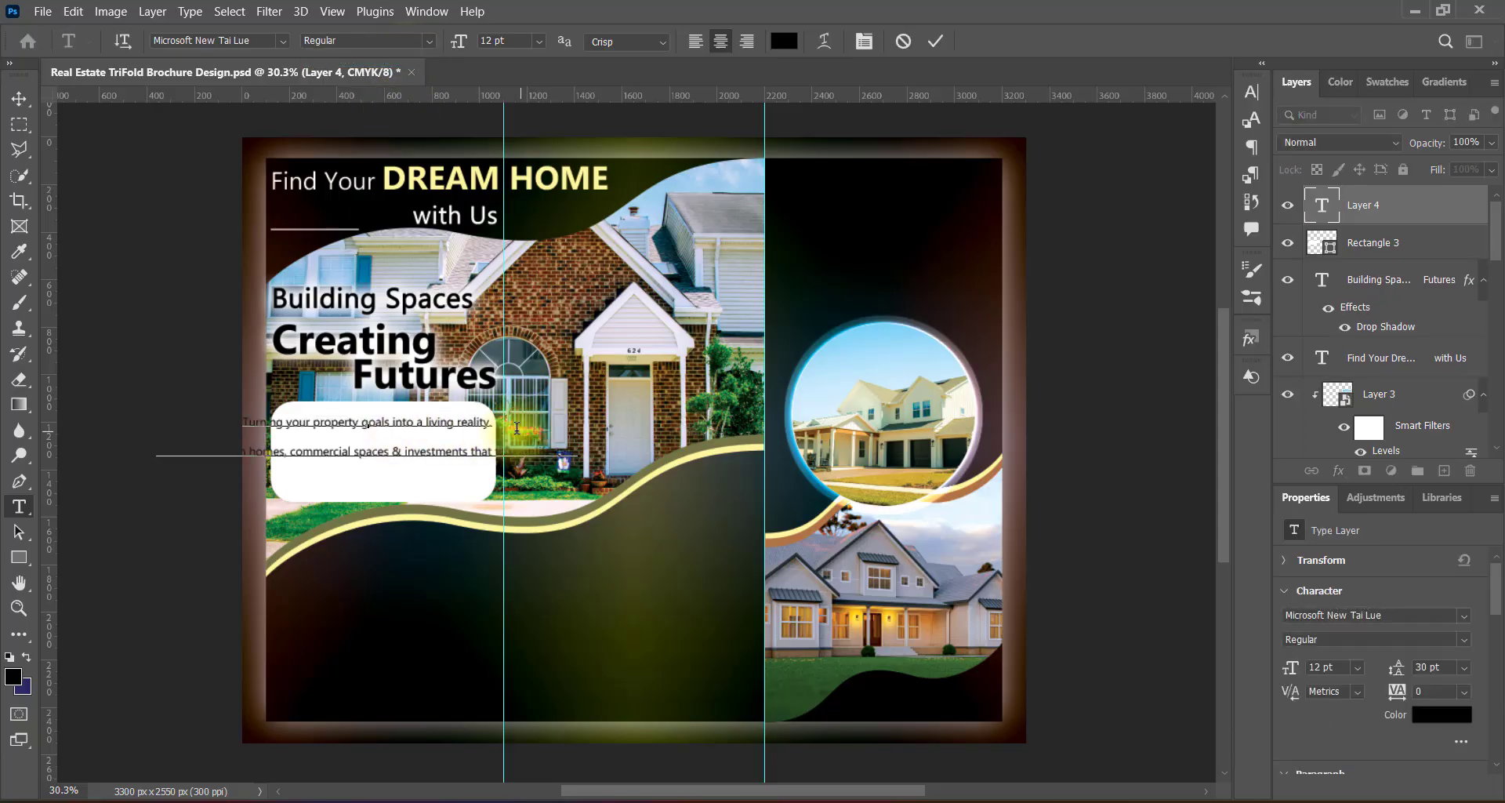
pyautogui.press('Return')
pyautogui.click(390, 480)
pyautogui.press('Return')
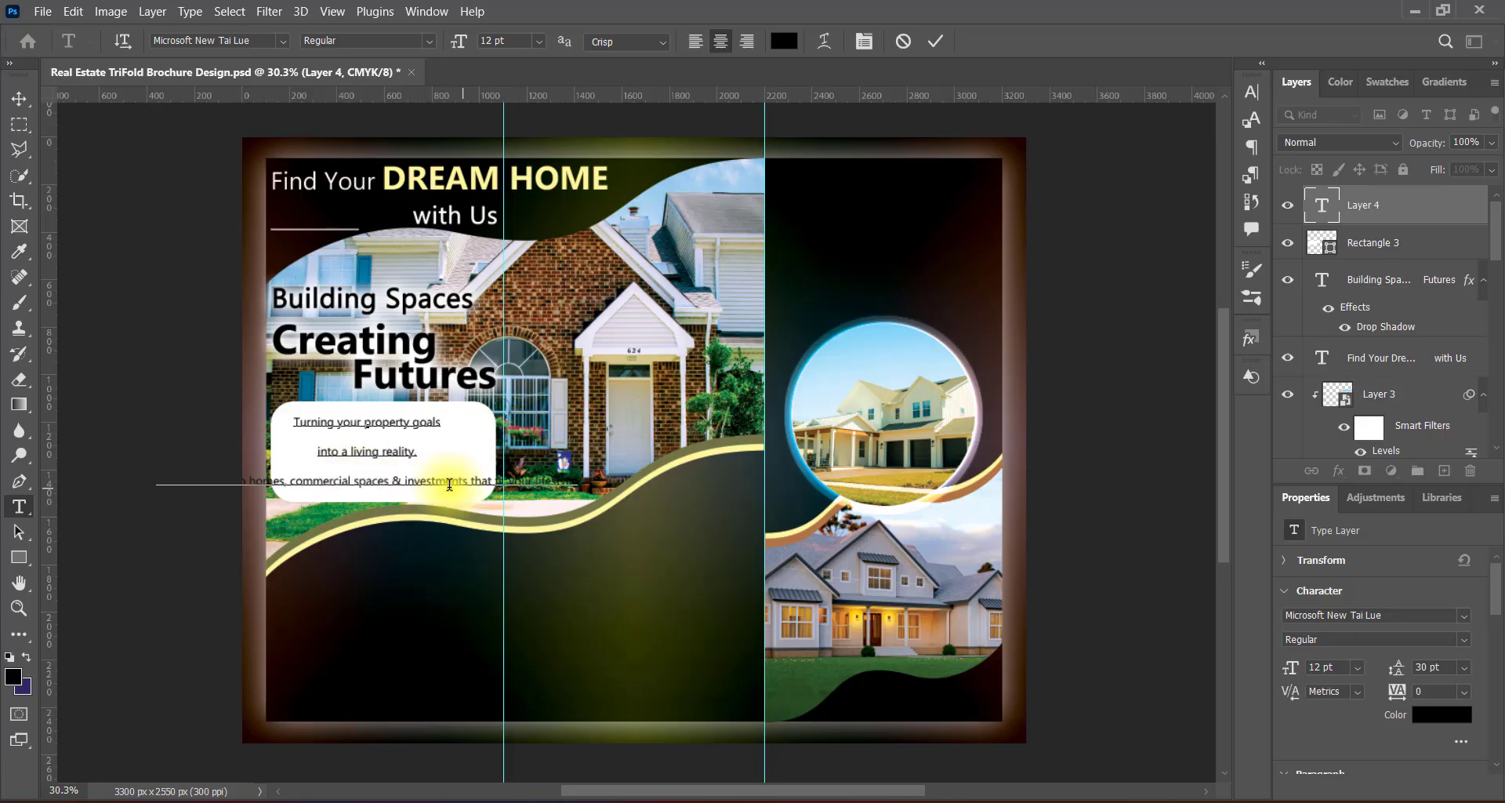
# Step: Set the leading of all four description lines to 12 pt
pyautogui.moveTo(295, 420); pyautogui.dragTo(461, 513)
pyautogui.click(1252, 92)
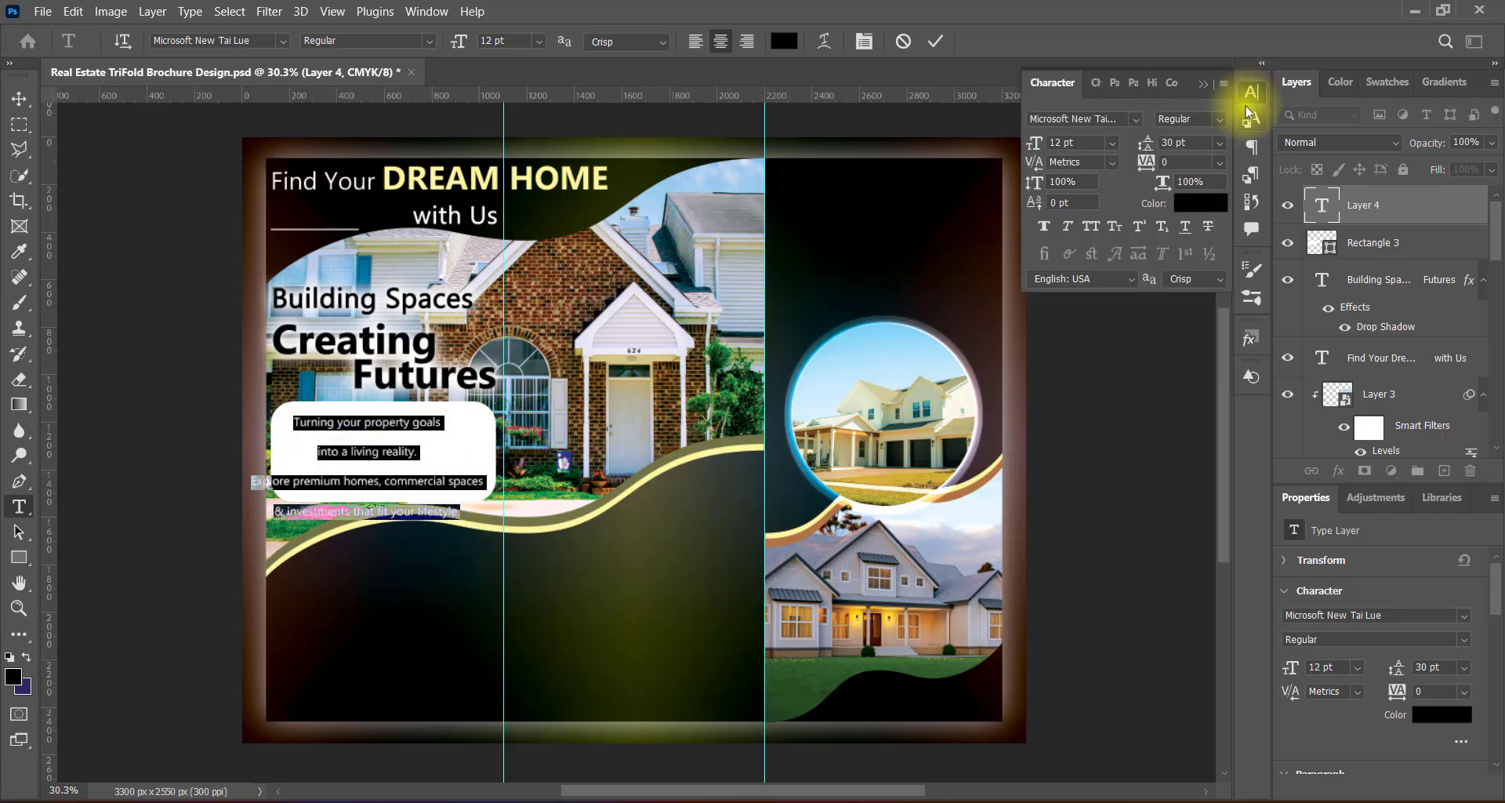
pyautogui.click(1222, 145)
pyautogui.click(1196, 262)
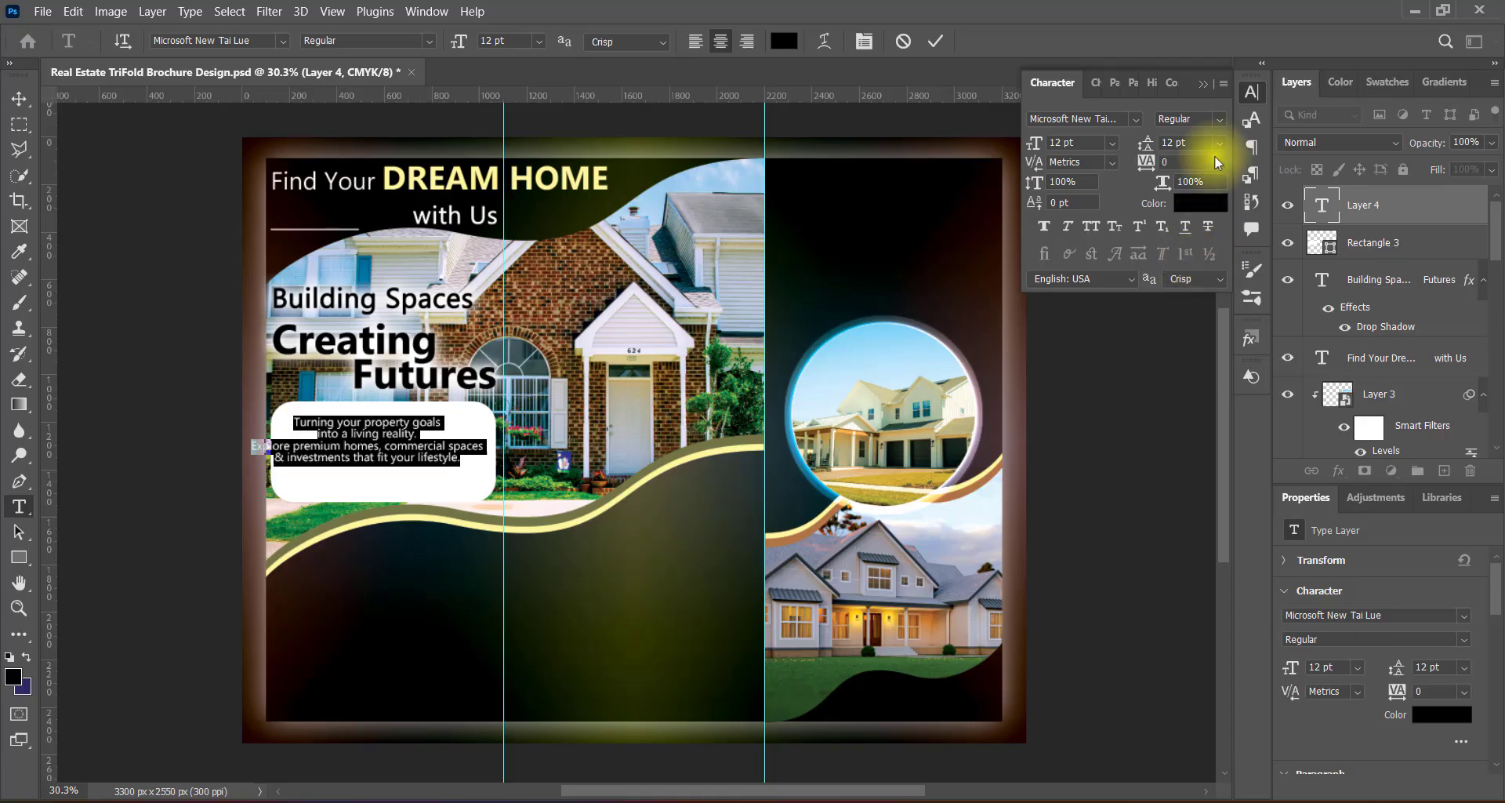
# Step: Set the description's leading to 14 pt and shift the text down and right onto the white box
pyautogui.click(1219, 145)
pyautogui.click(1198, 274)
pyautogui.click(935, 41)
pyautogui.click(20, 98)
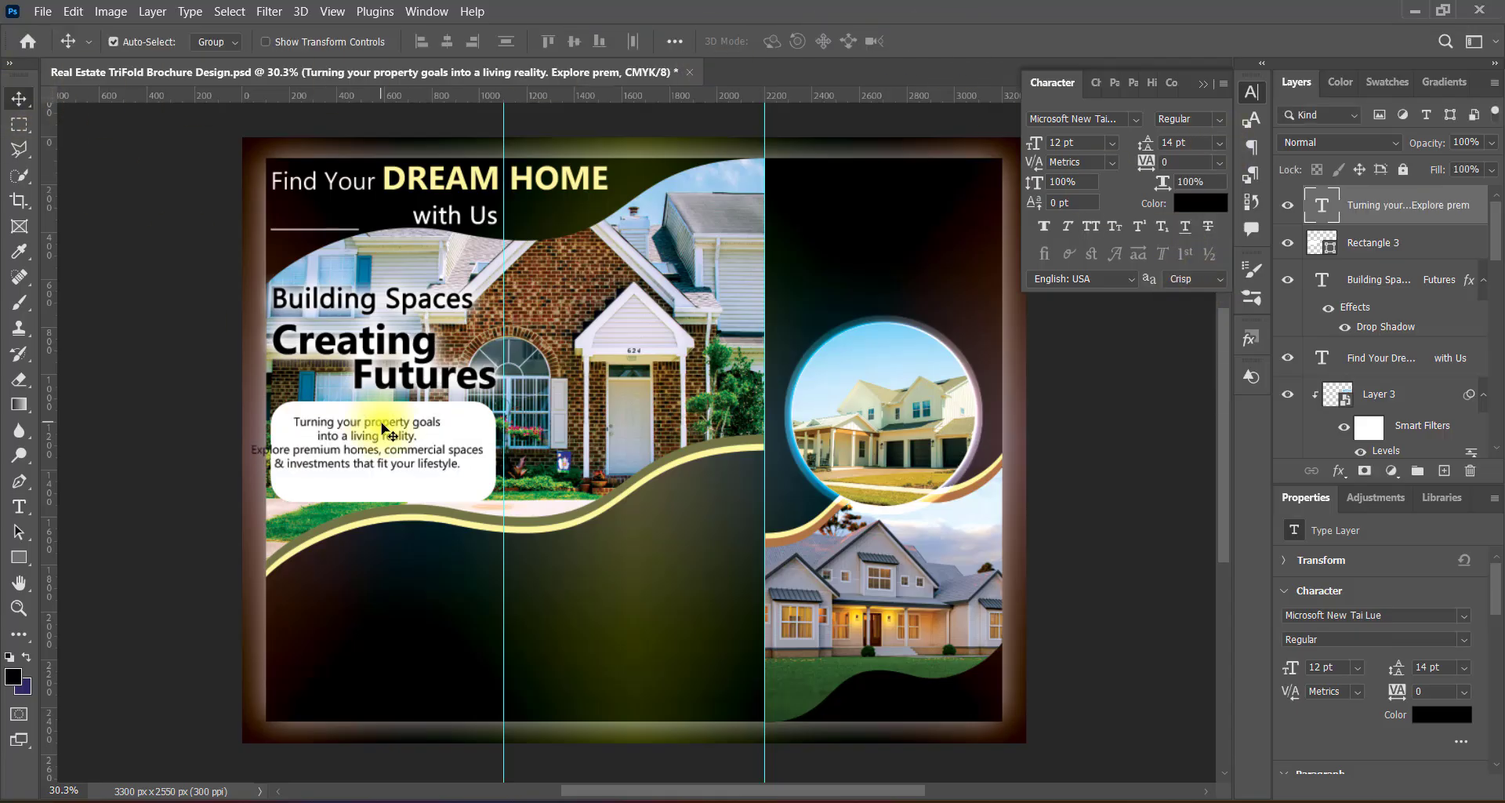
pyautogui.moveTo(383, 427); pyautogui.dragTo(396, 440)
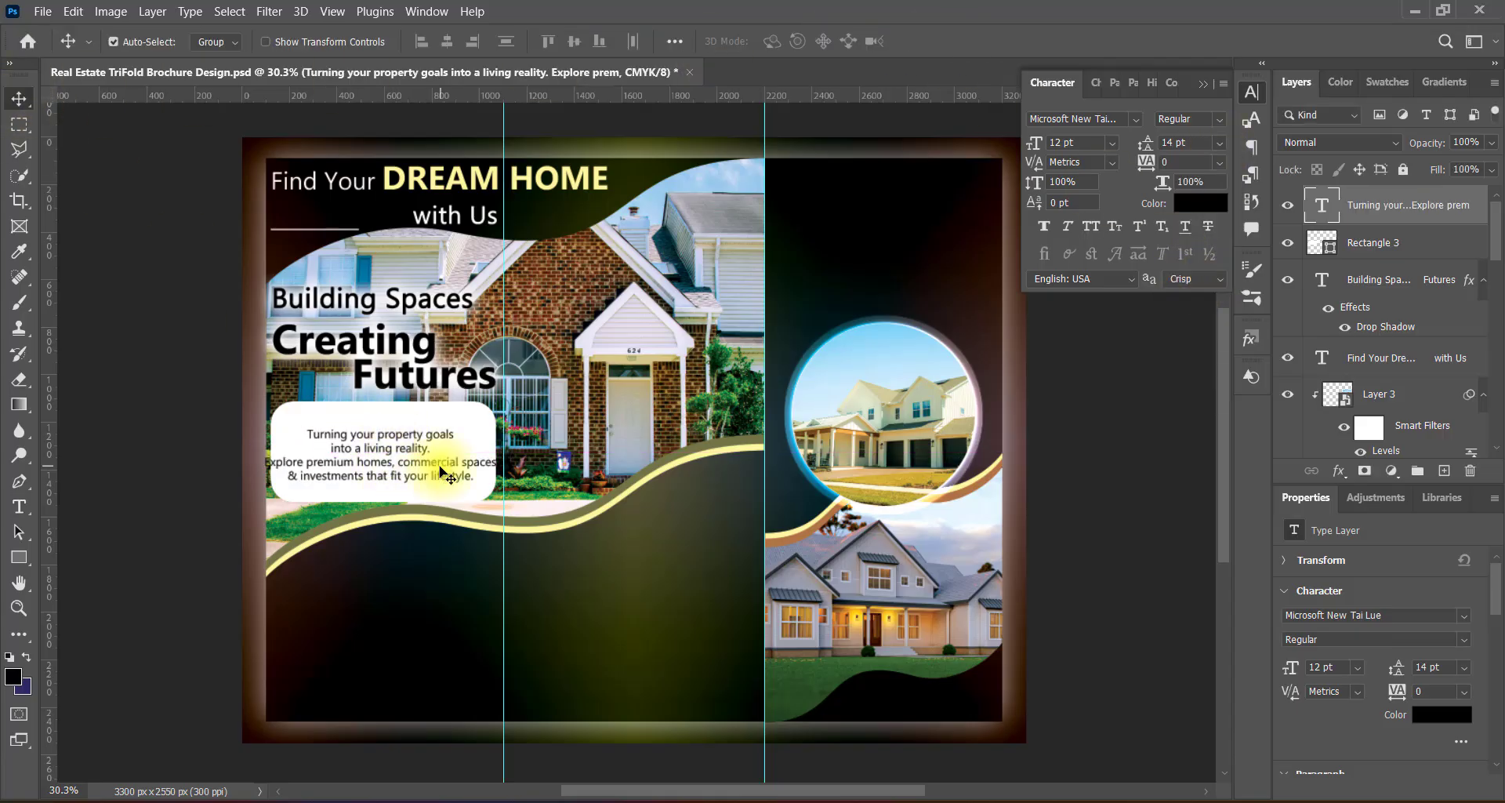
# Step: Break the description's third line after "Explore premium homes," so that "commercial spaces" gets its own line
pyautogui.doubleClick(408, 468)
pyautogui.press('Return')
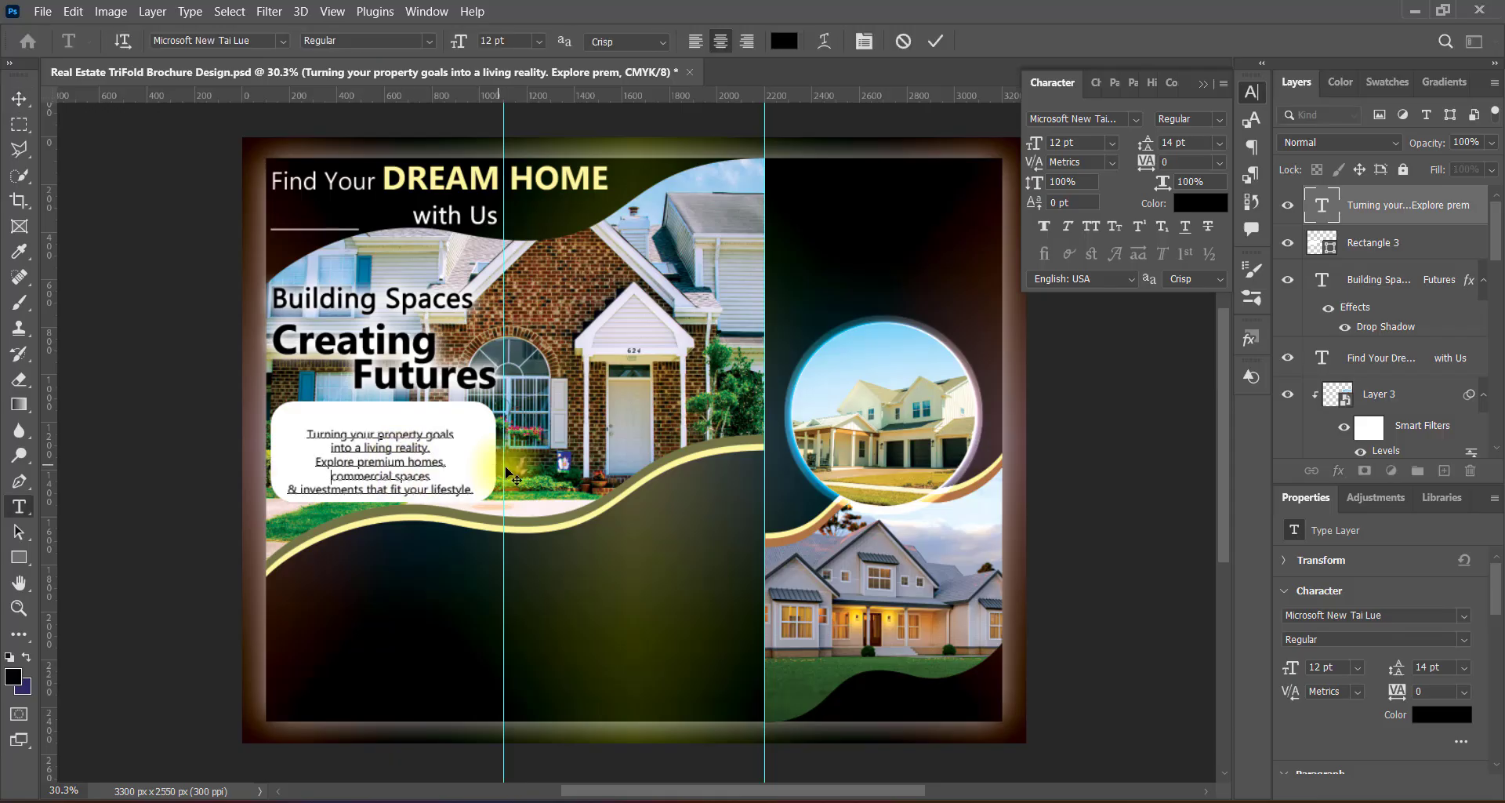
pyautogui.hotkey('ctrl', 'Return')
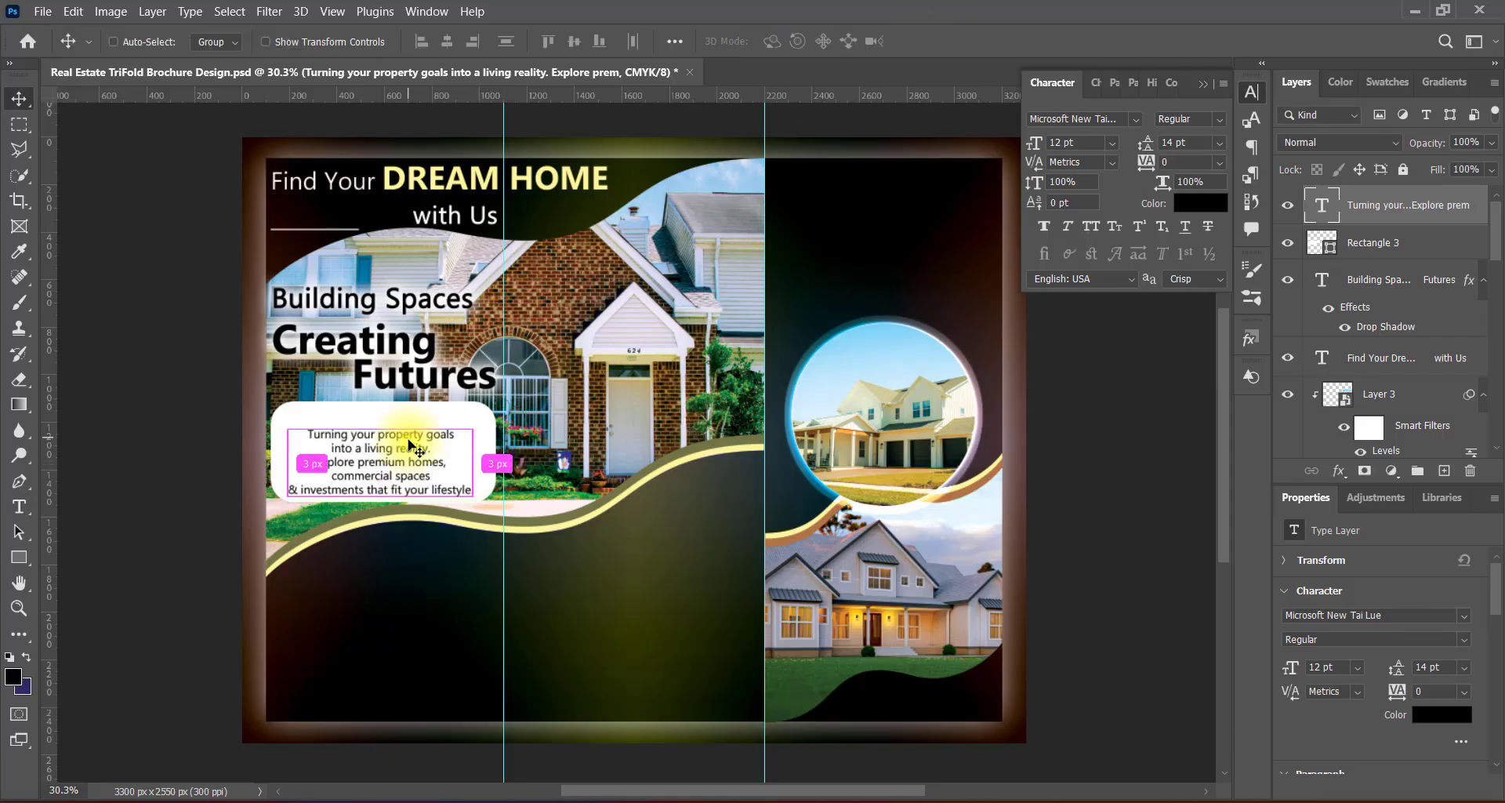
# Step: Scale the description up to about 13.55 pt and centre it within the white box
pyautogui.hotkey('ctrl', 't')
pyautogui.moveTo(380, 428); pyautogui.dragTo(388, 412)
pyautogui.press('Return')
pyautogui.hotkey('ctrl', 't')
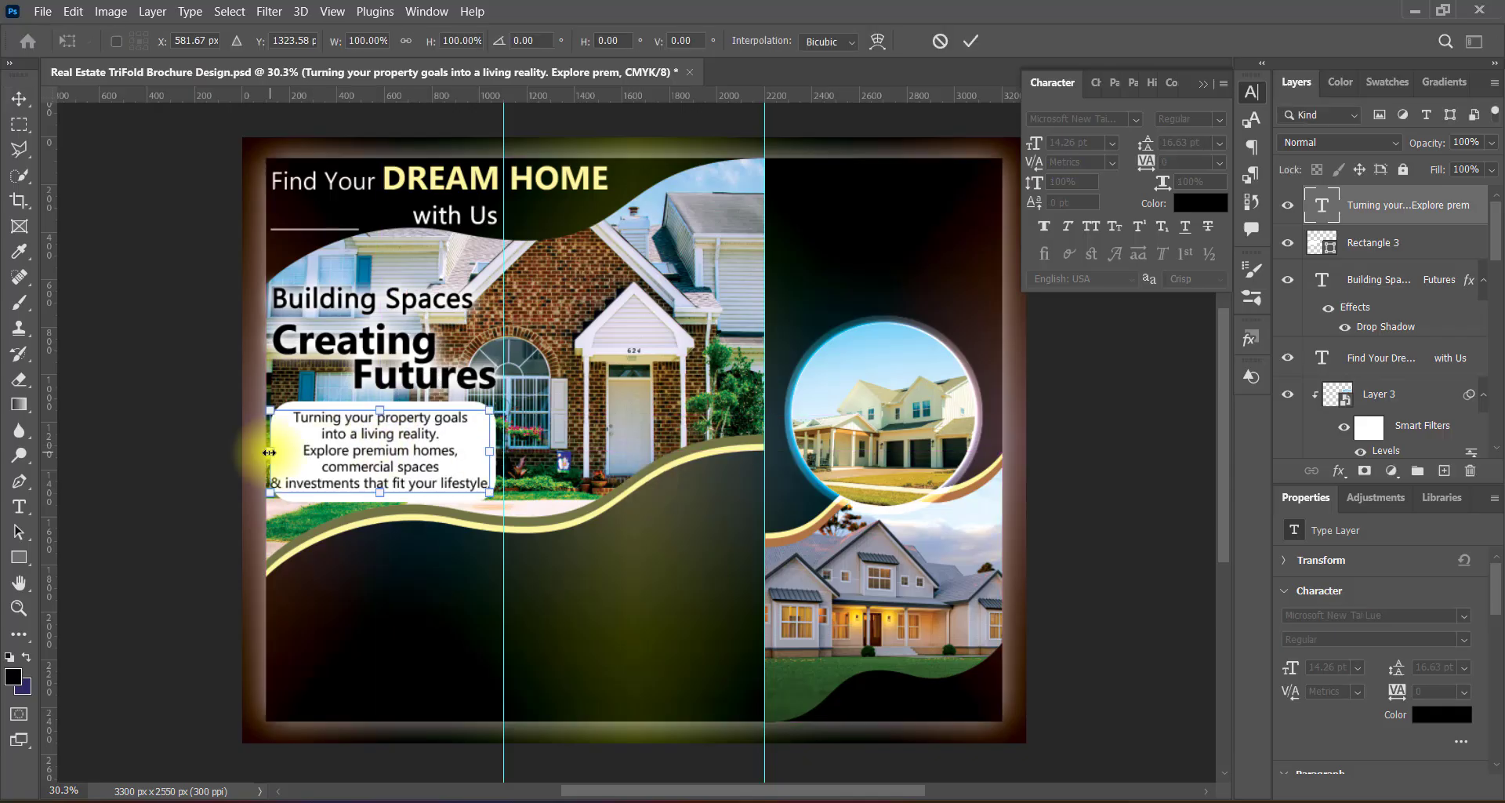
pyautogui.moveTo(272, 453); pyautogui.dragTo(281, 453)
pyautogui.press('Return')
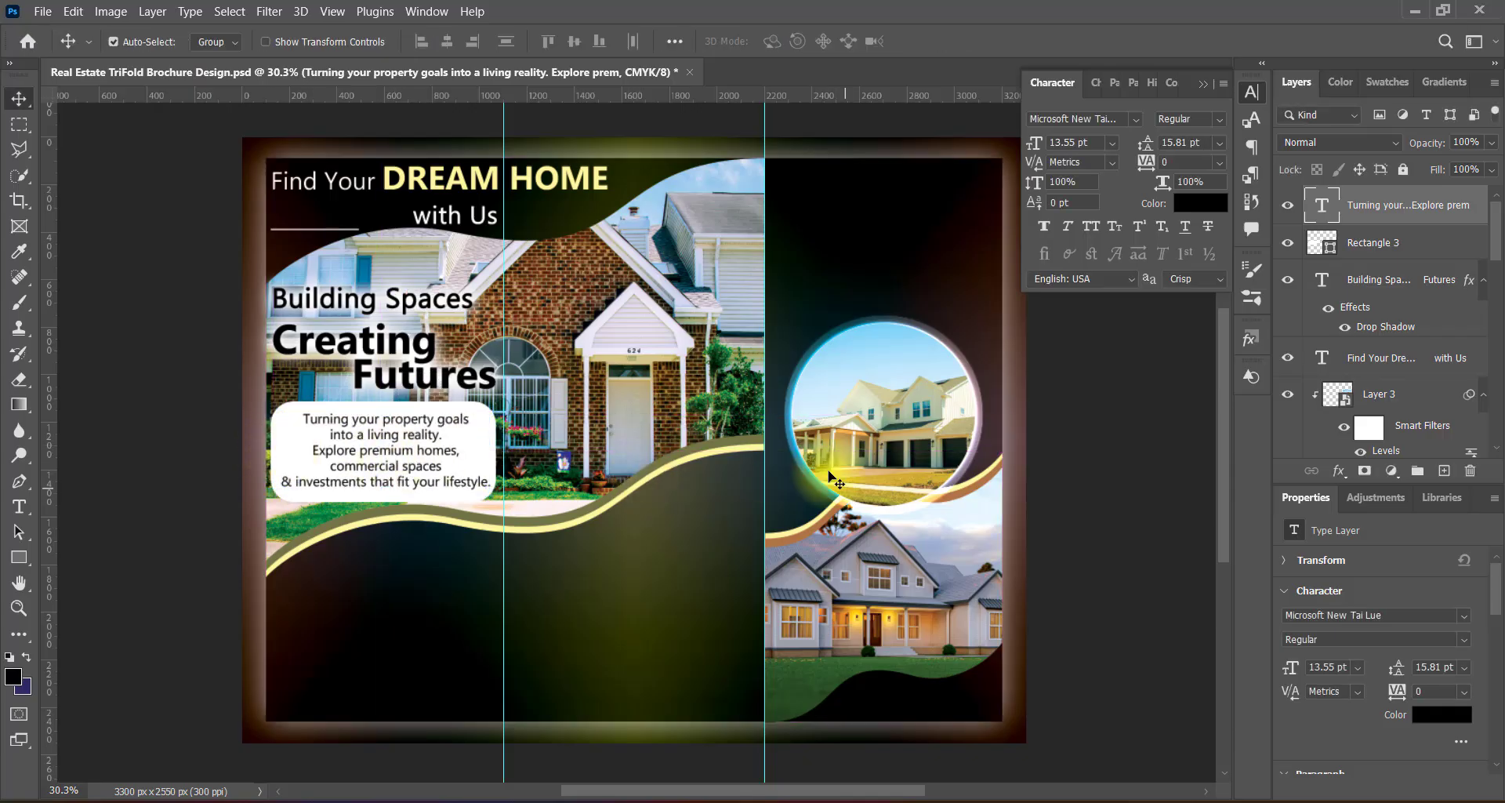
# Step: Rebreak the last two description lines so "commercial spaces &" stands above "investments that fit your lifestyle."
pyautogui.doubleClick(321, 471)
pyautogui.click(332, 466)
pyautogui.press('End')
pyautogui.press('Delete')
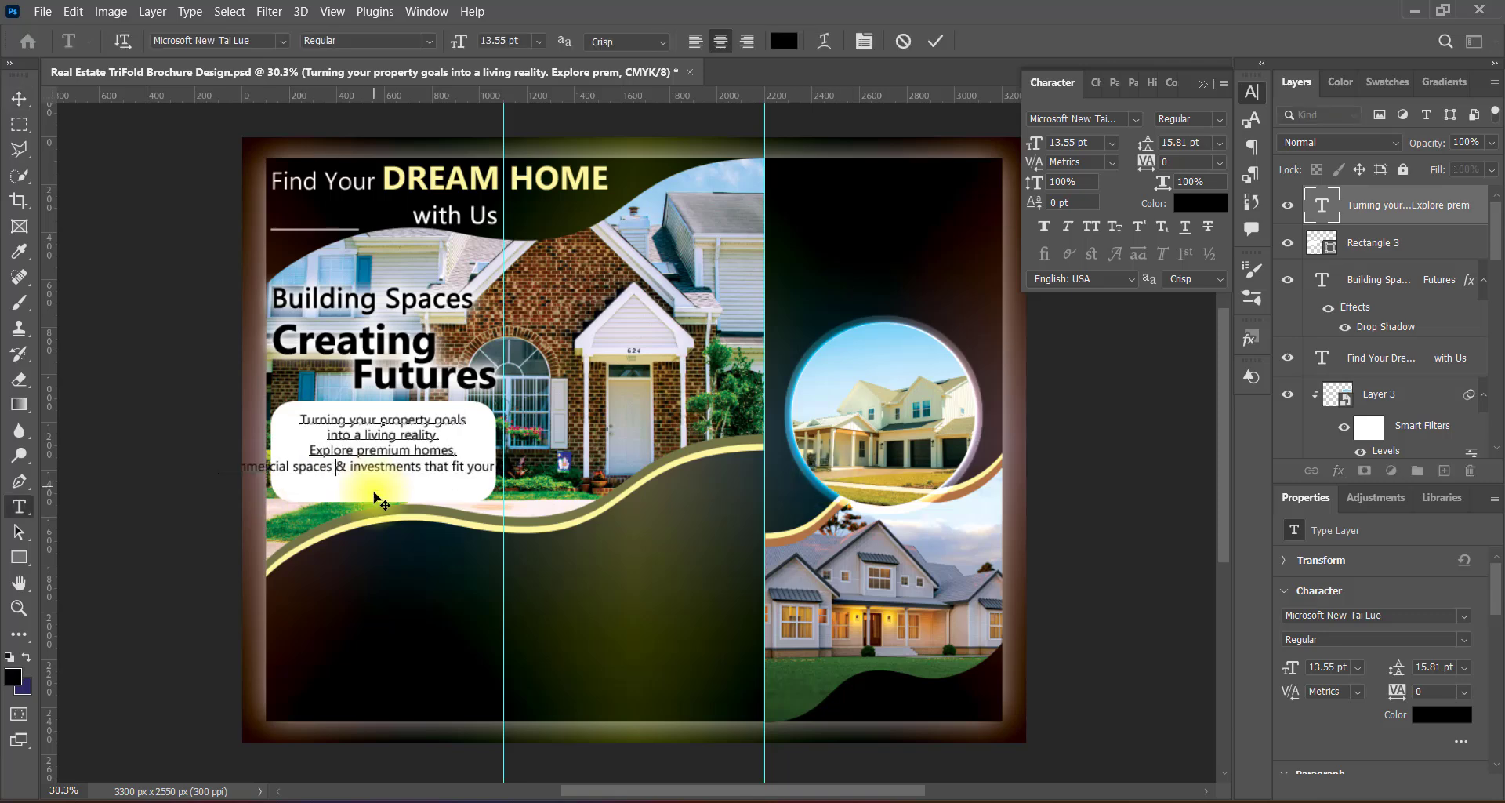
pyautogui.click(353, 467)
pyautogui.press('Return')
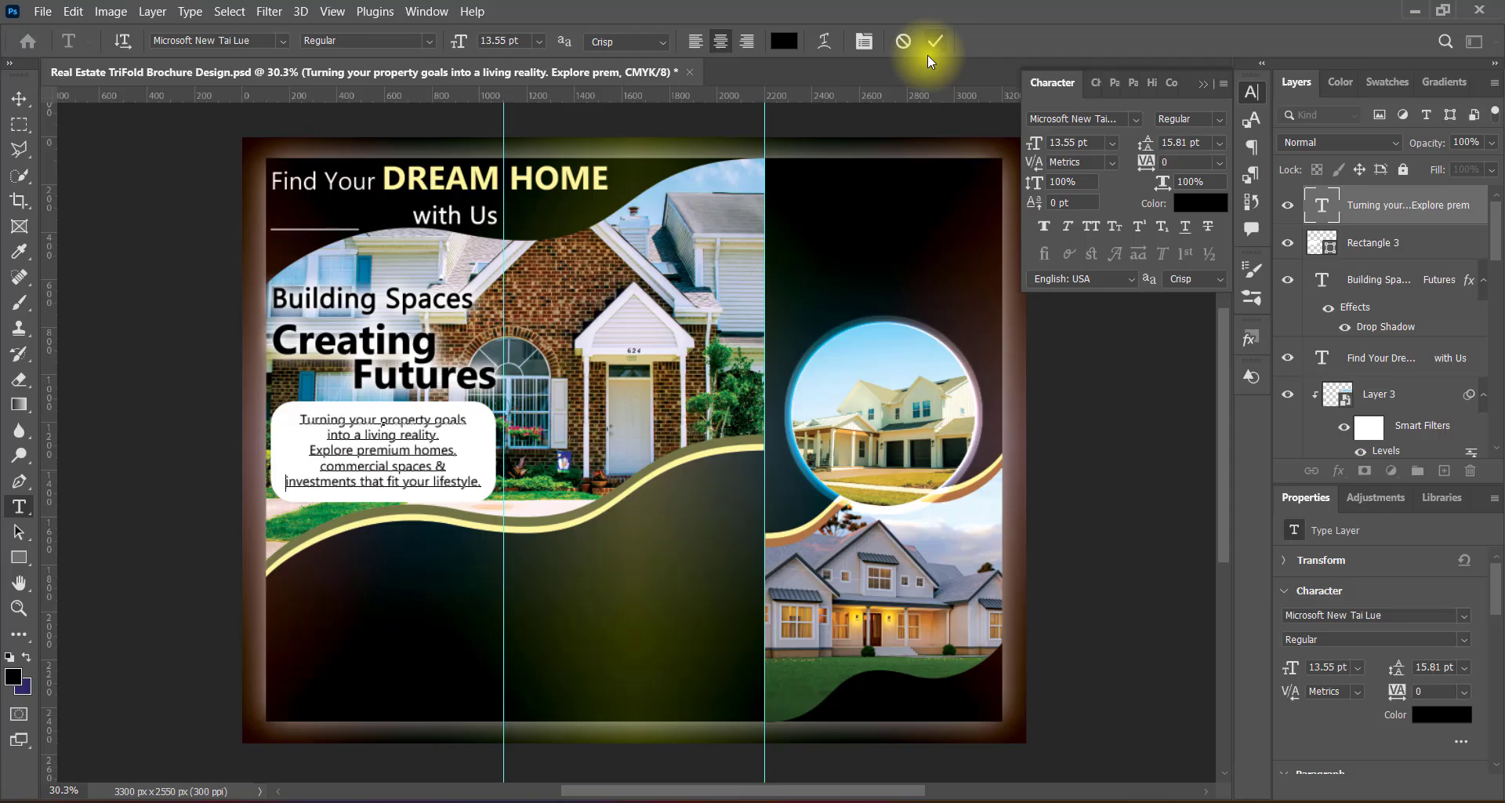
# Step: Set the leading of the whole five-line description to 18 pt
pyautogui.moveTo(292, 415); pyautogui.dragTo(484, 482)
pyautogui.click(1218, 143)
pyautogui.click(1191, 253)
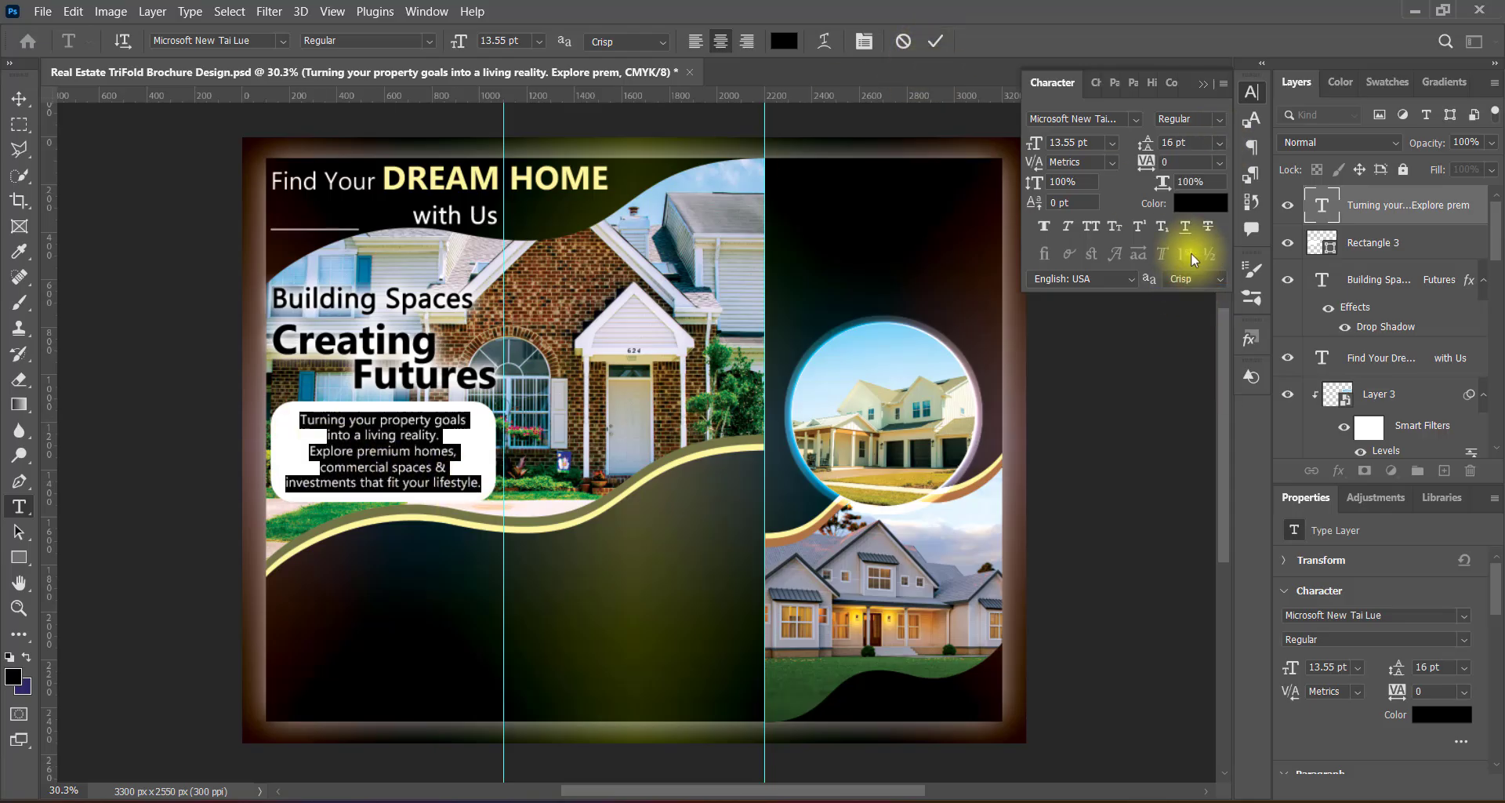
pyautogui.click(1219, 143)
pyautogui.click(1189, 306)
pyautogui.click(1203, 83)
pyautogui.click(933, 52)
pyautogui.press('v')
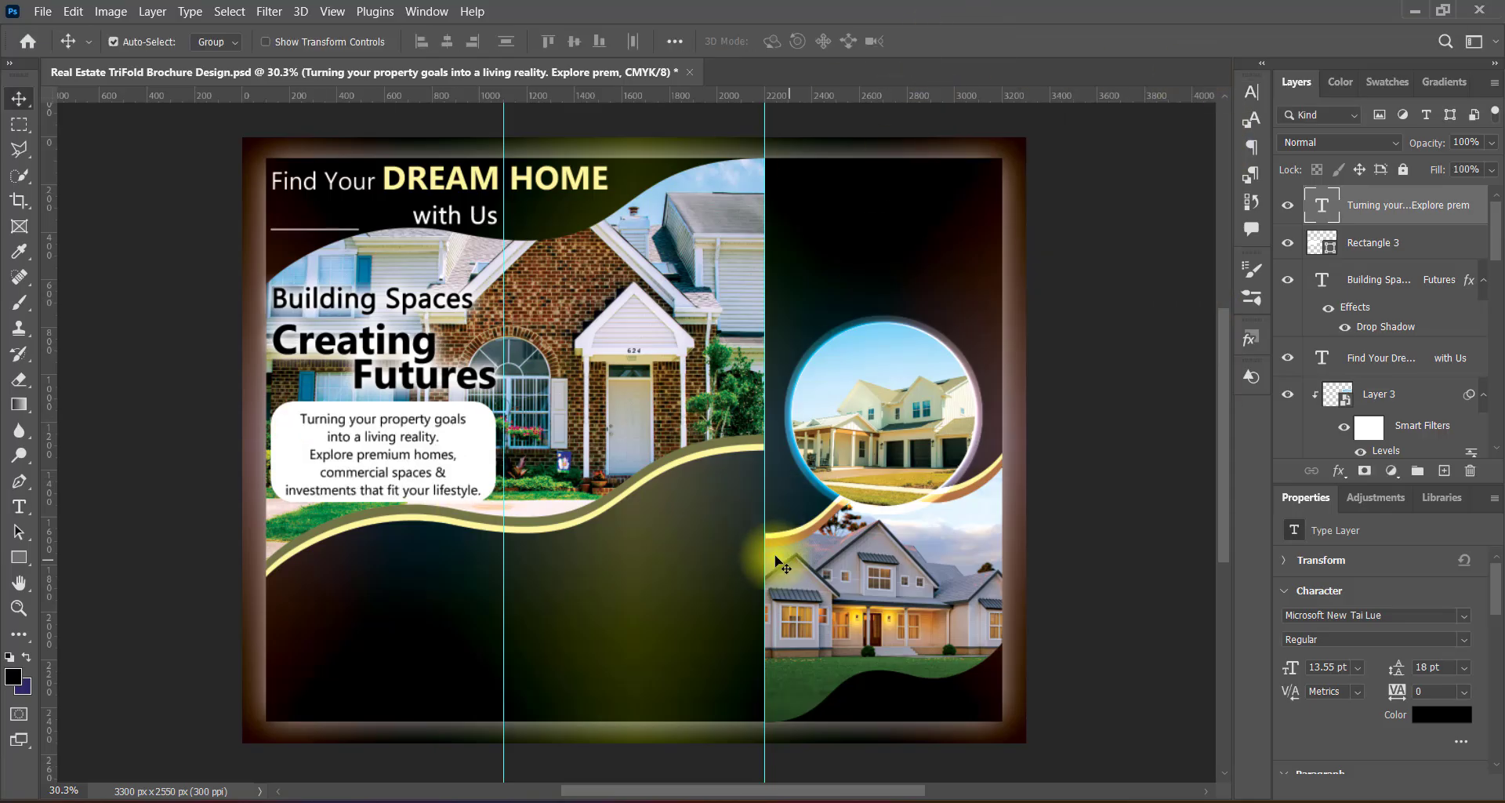
# Step: Nudge the description up until it sits evenly within the white box, and save the document
pyautogui.hotkey('shift', 'Up')
pyautogui.hotkey('shift', 'Up')
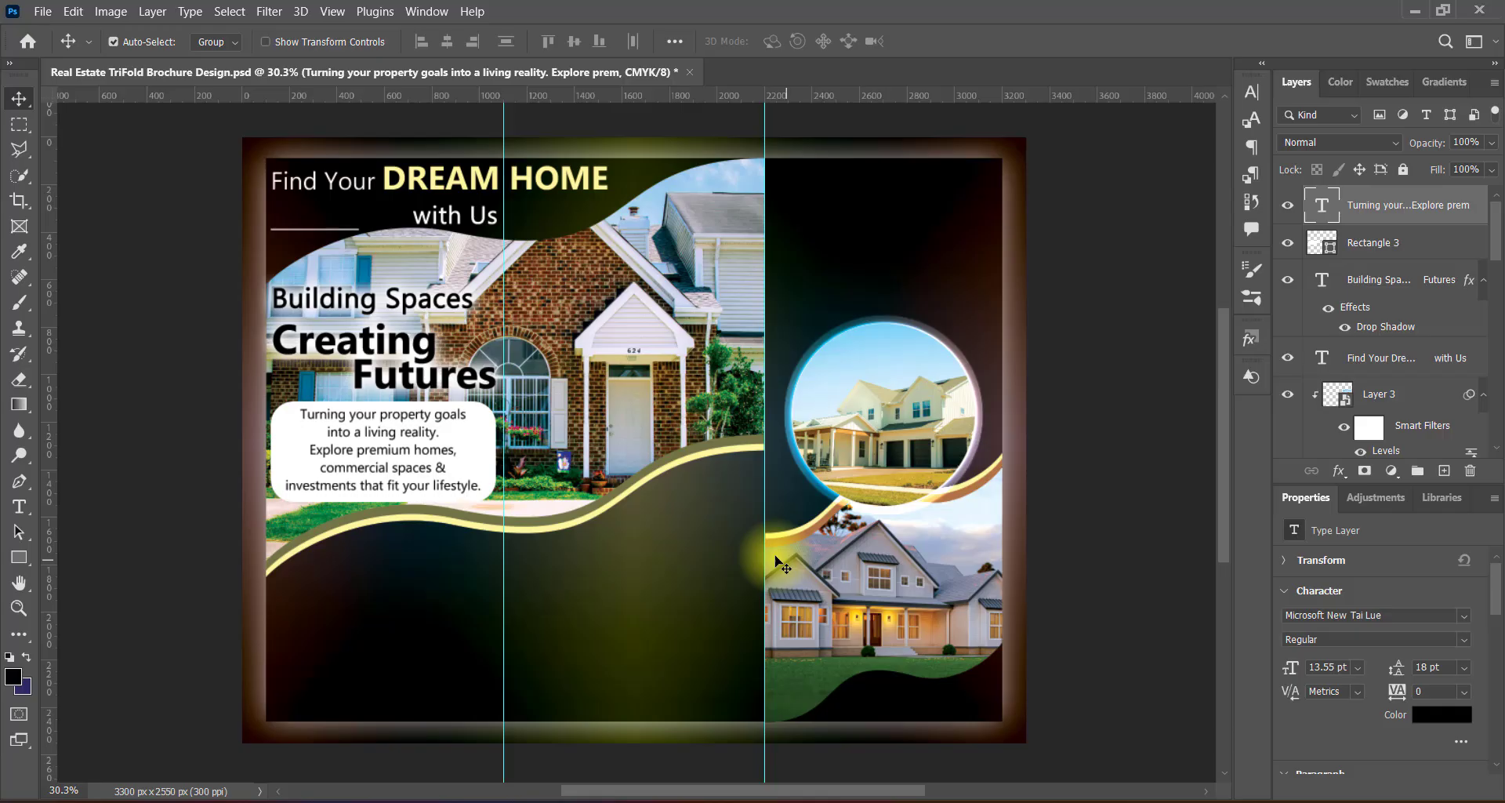
pyautogui.press('Down')
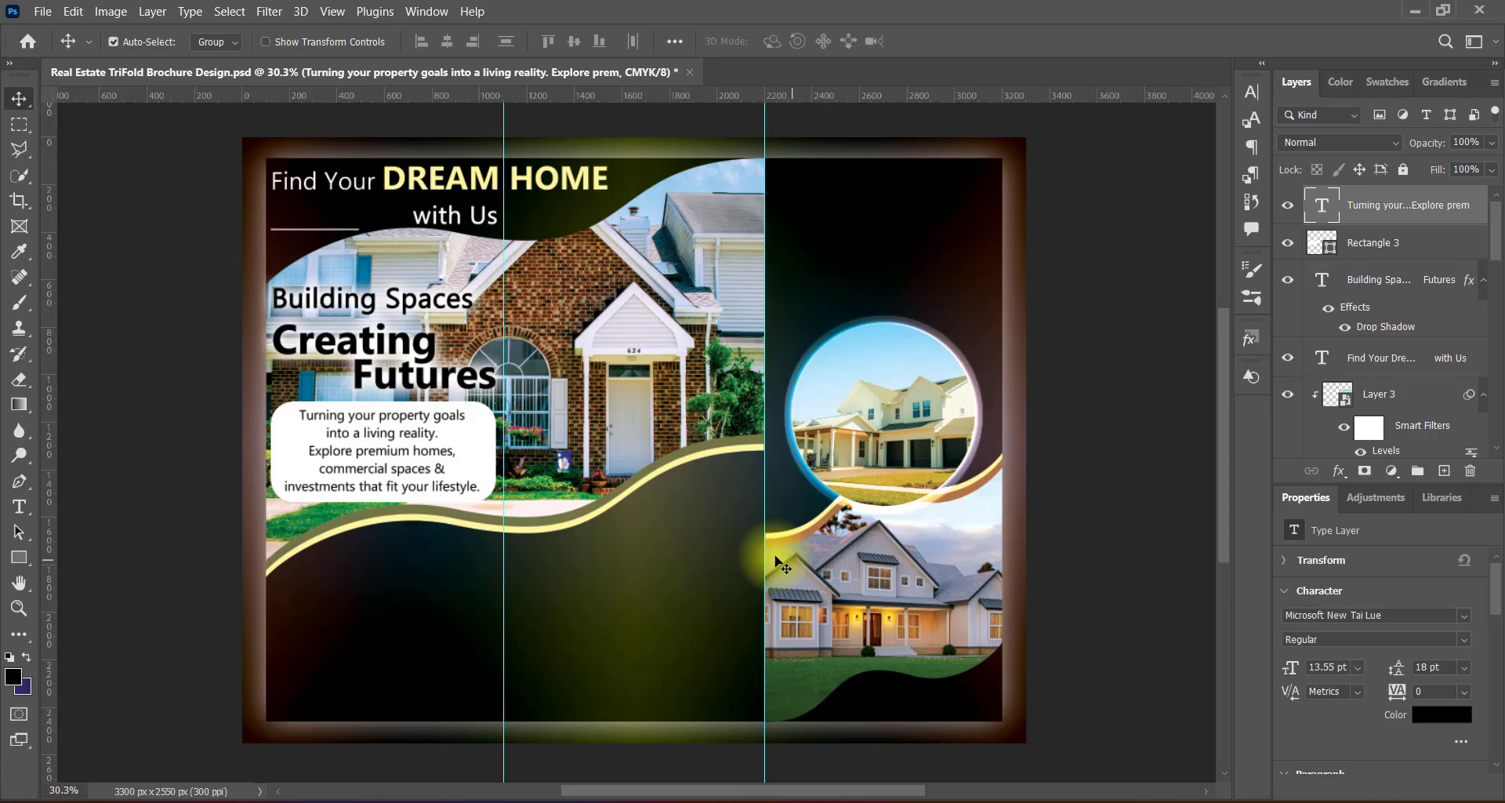
pyautogui.hotkey('ctrl', 's')
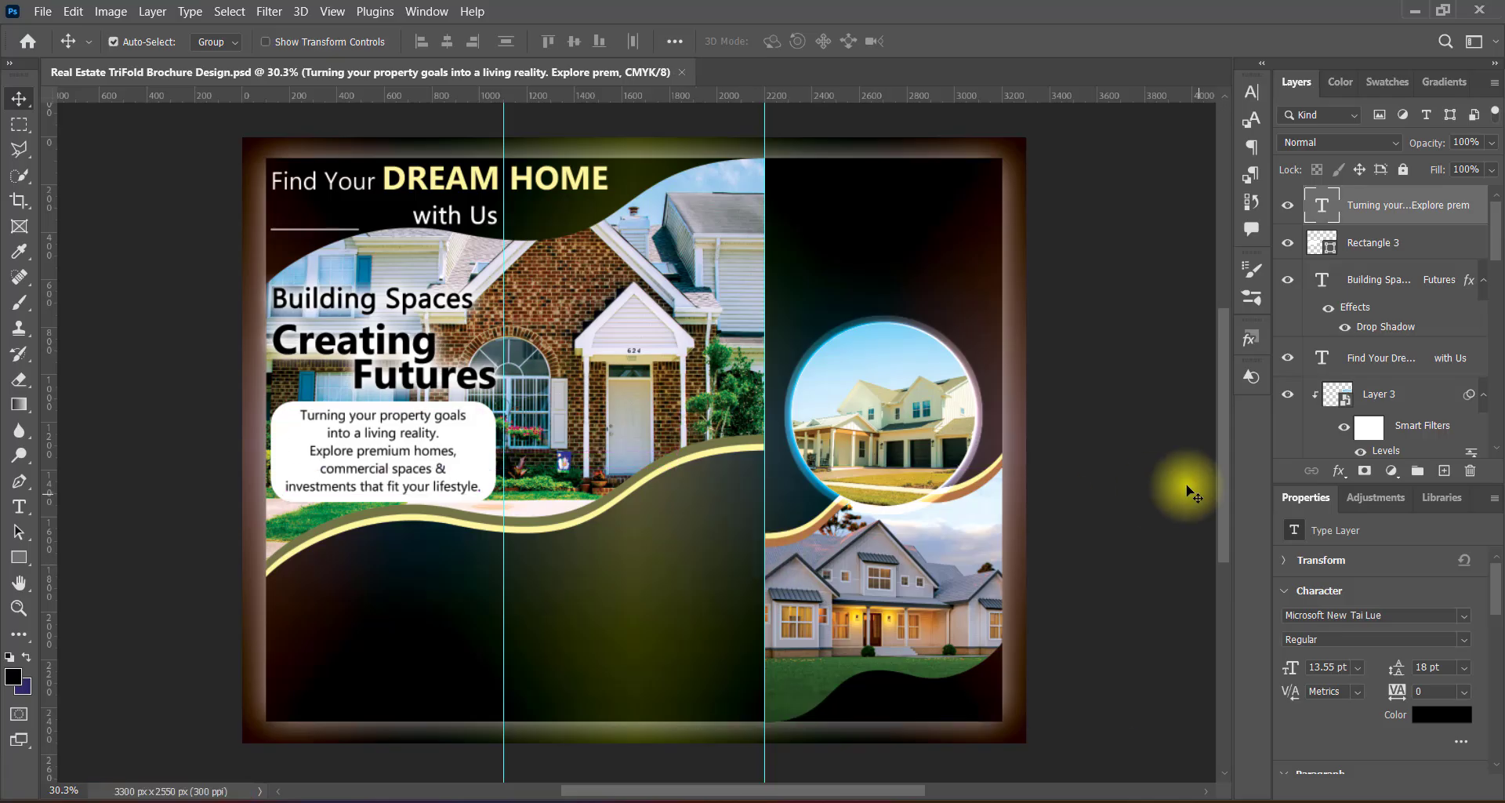
# Step: Duplicate the "Building Spaces Creating Futures" tagline below the curved band and replace the copy's text with "Who We Are"
pyautogui.moveTo(369, 363); pyautogui.dragTo(406, 589)
pyautogui.doubleClick(406, 589)
pyautogui.write('Who We Are')
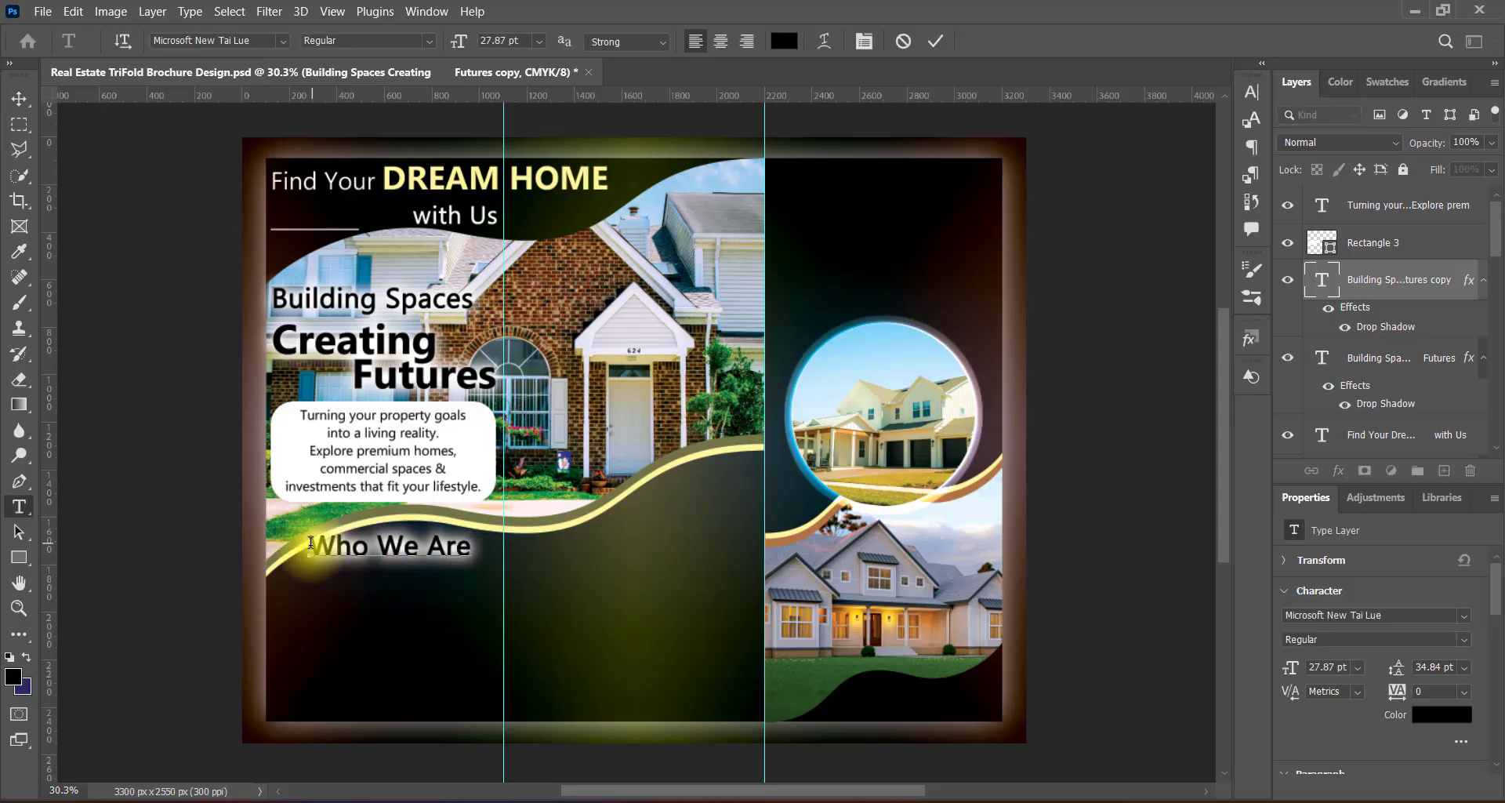
pyautogui.click(935, 41)
# Step: Replace the "Who We Are" heading's drop shadow with a stroke and move the heading slightly right and down
pyautogui.doubleClick(1368, 330)
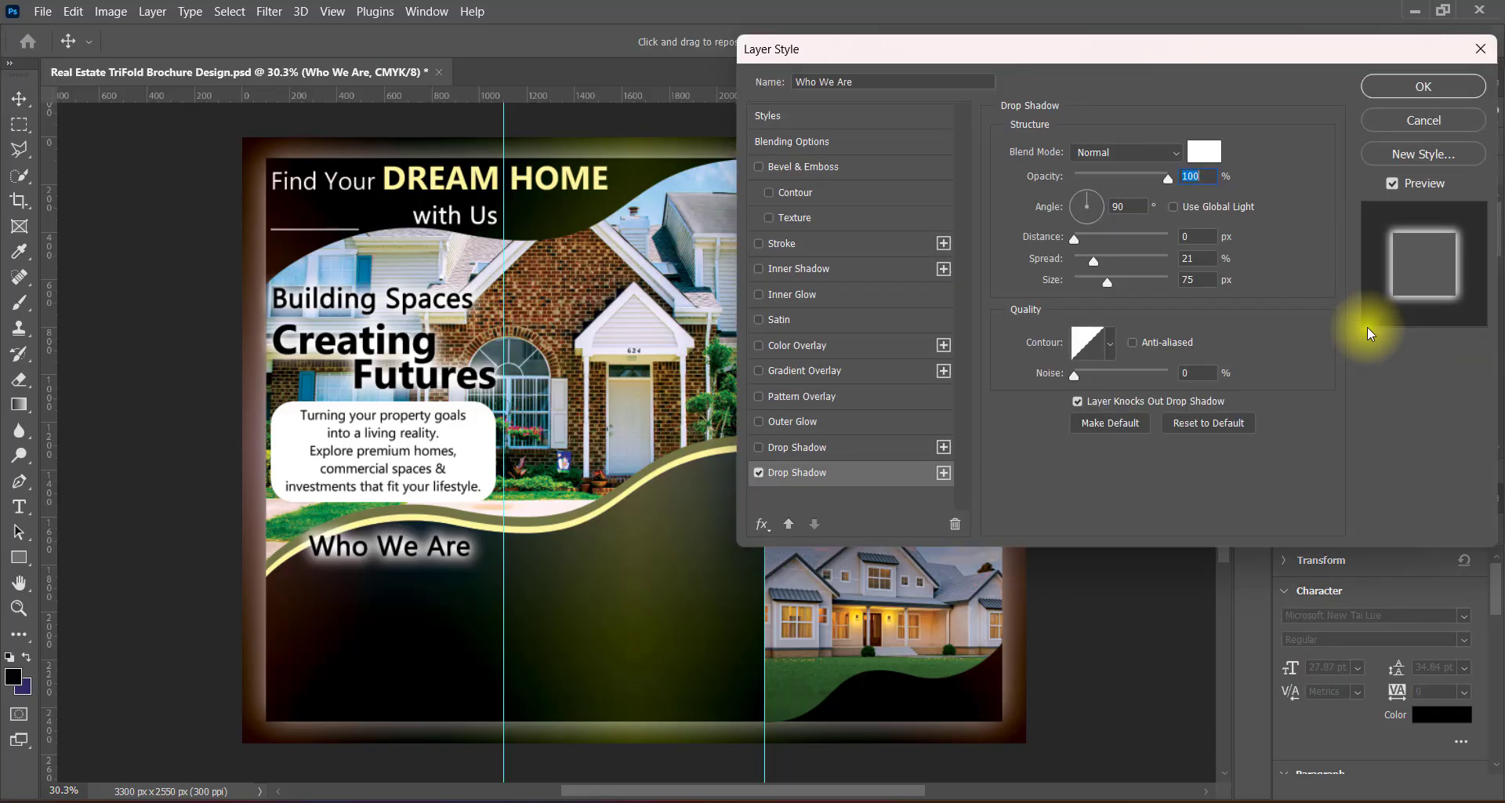
pyautogui.click(757, 472)
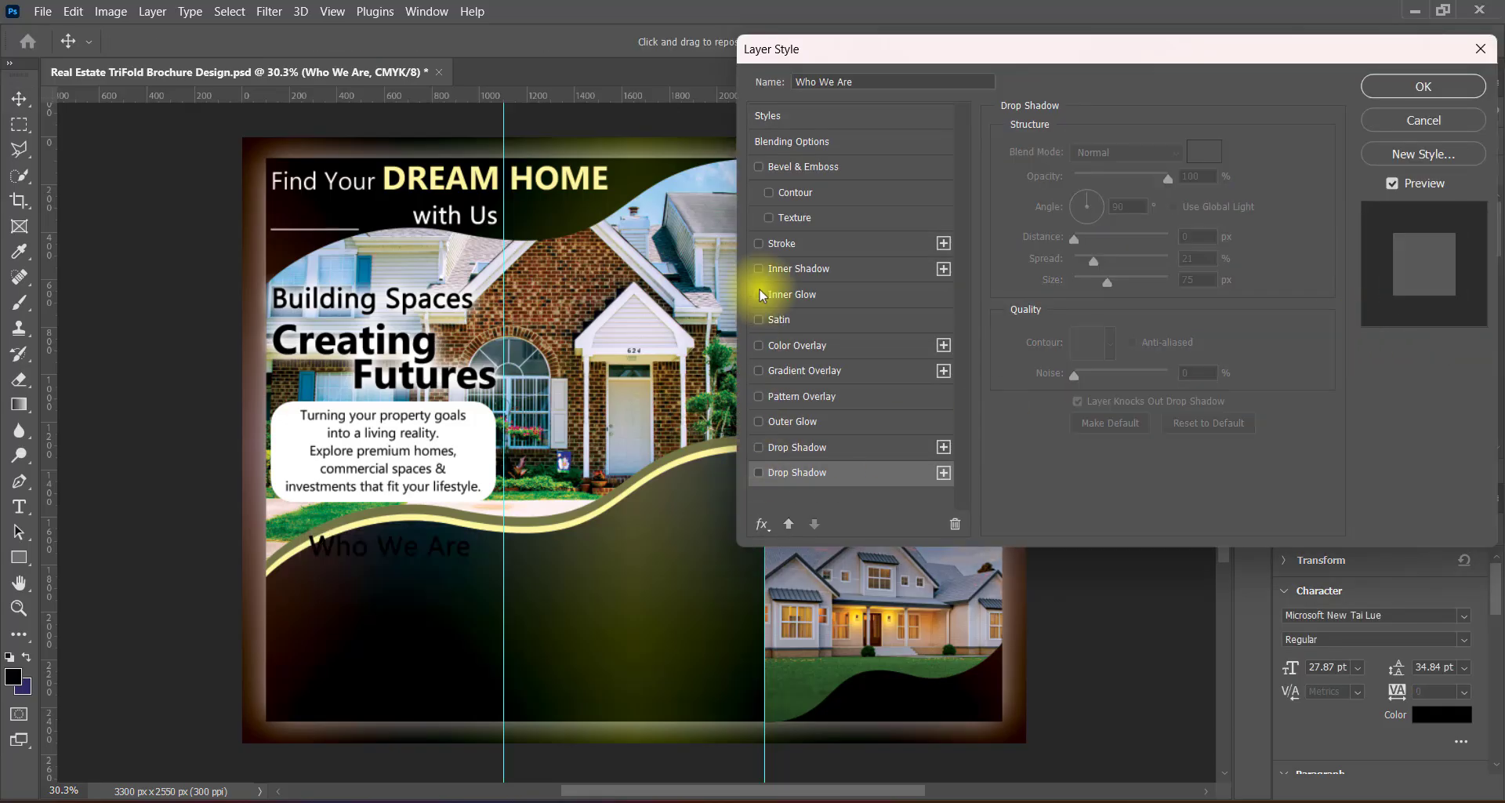
pyautogui.click(770, 243)
pyautogui.click(1424, 86)
pyautogui.moveTo(396, 556); pyautogui.dragTo(421, 562)
# Step: Try a 24 pt size and an underline on the "Who We Are" heading
pyautogui.doubleClick(474, 558)
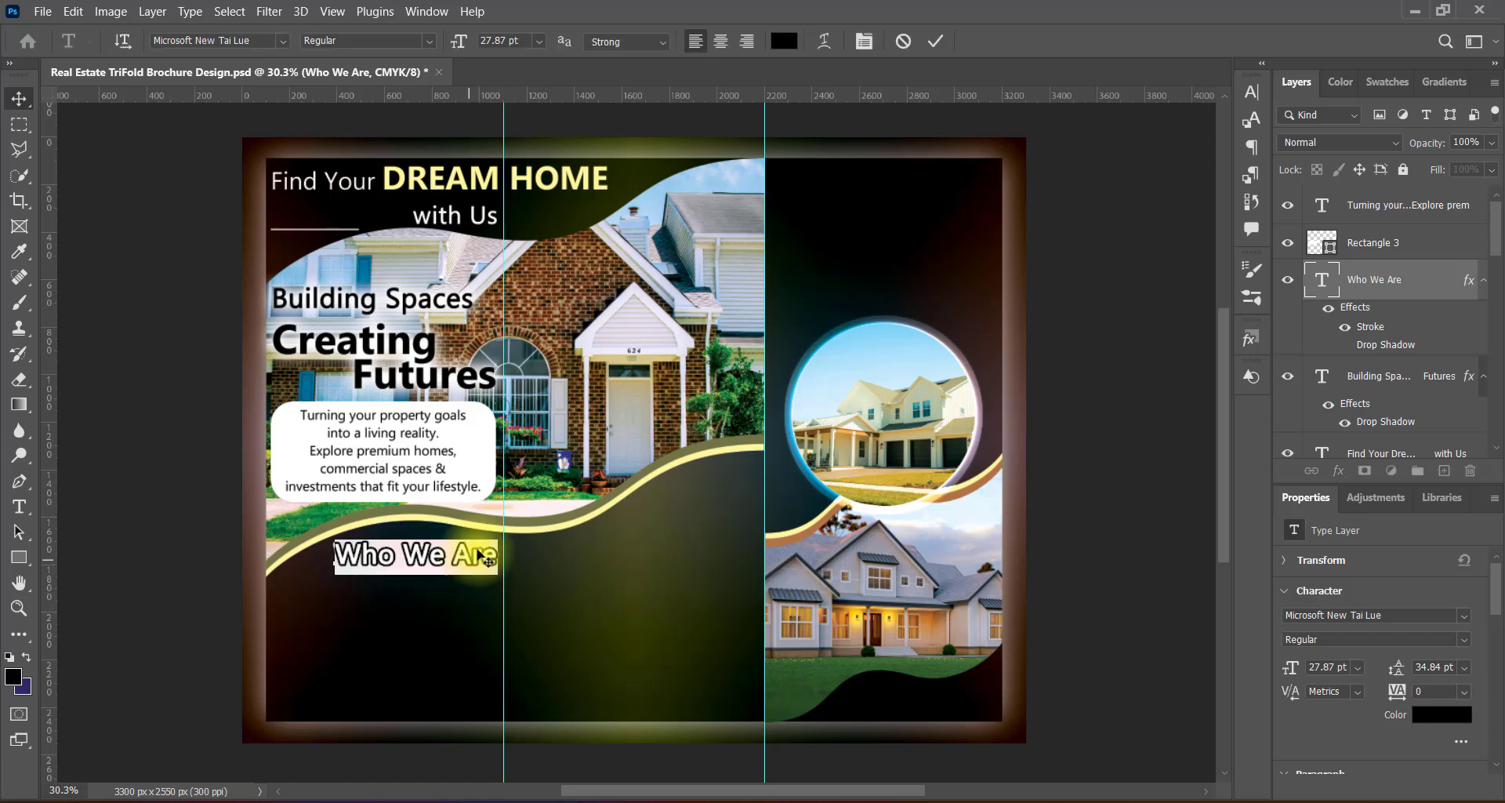
pyautogui.click(539, 41)
pyautogui.click(514, 223)
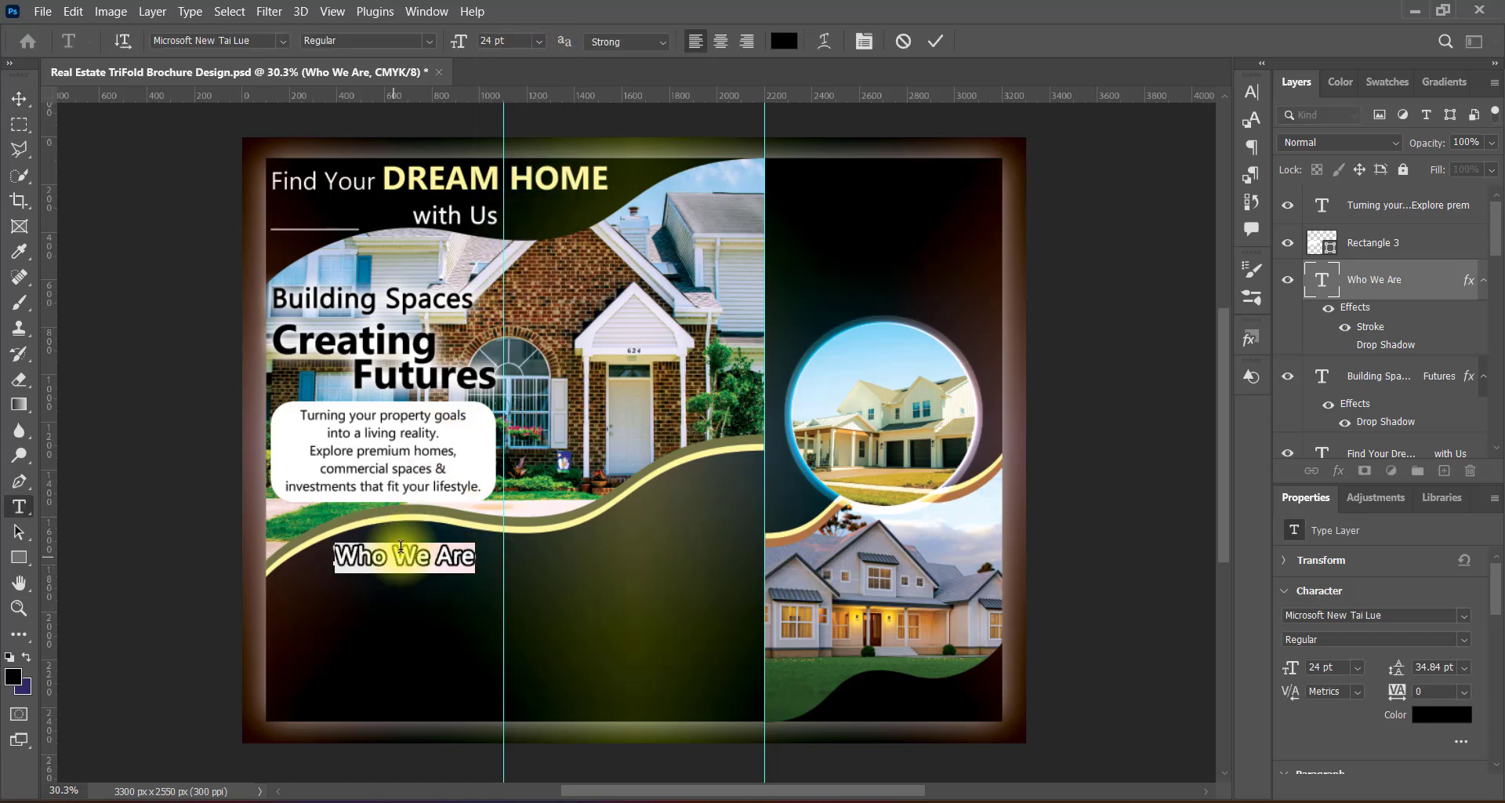
pyautogui.moveTo(480, 558); pyautogui.dragTo(371, 558)
pyautogui.click(1251, 92)
pyautogui.click(1186, 228)
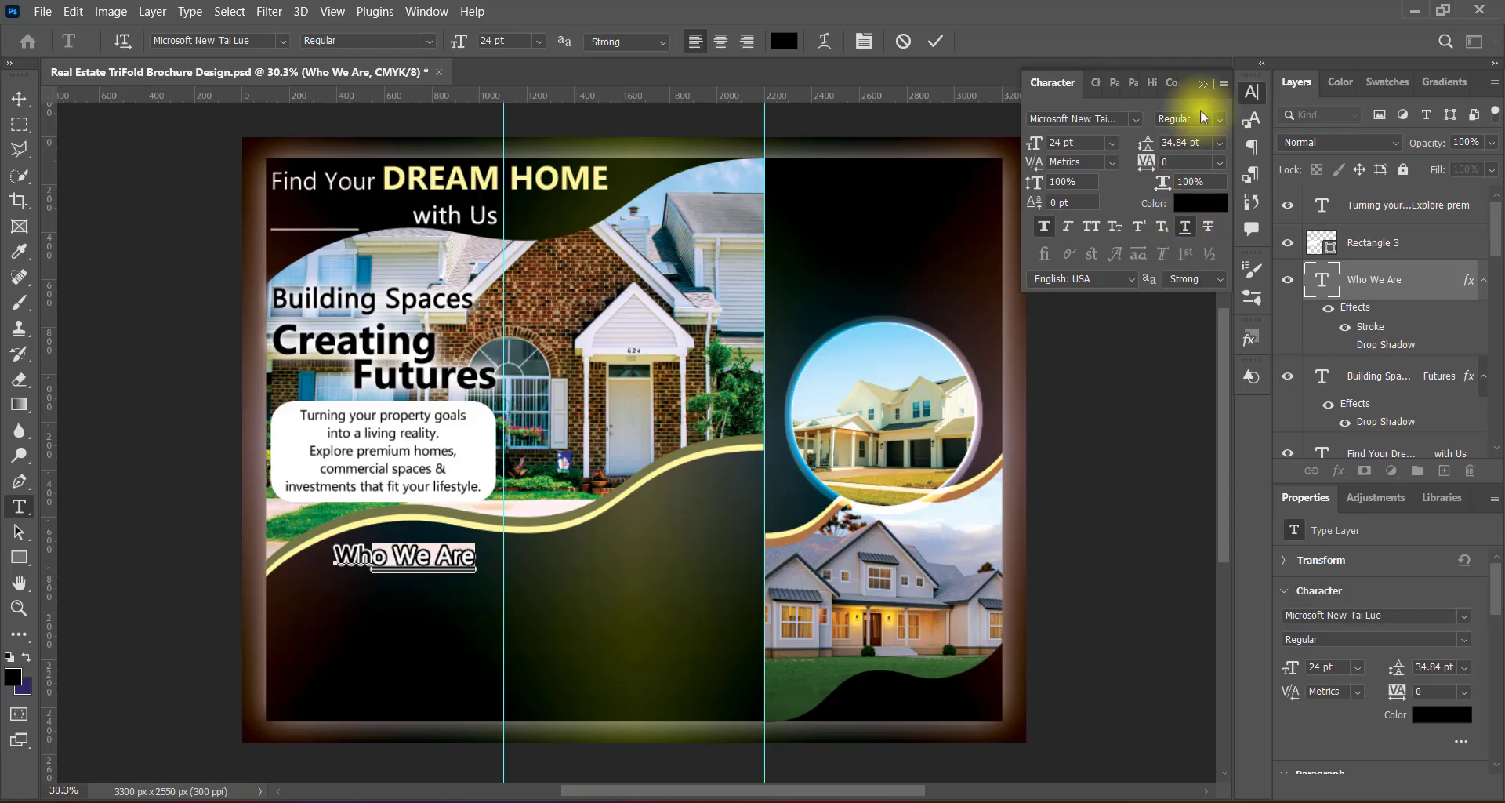
pyautogui.click(1251, 91)
pyautogui.hotkey('ctrl', 'Return')
pyautogui.press('v')
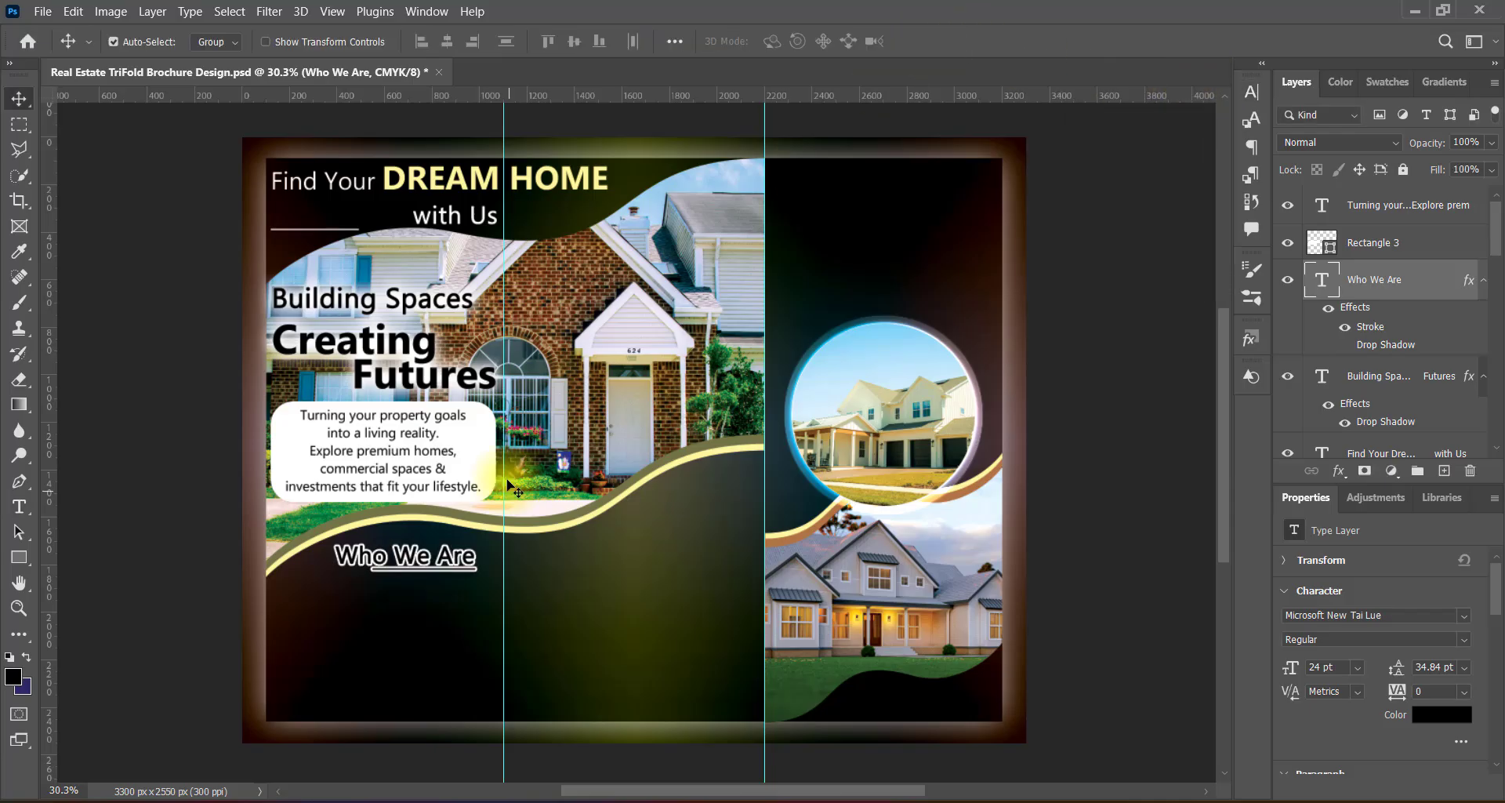
# Step: Set the "Who We Are" heading to 24 pt, align its end with the white box's right edge, and save
pyautogui.doubleClick(470, 556)
pyautogui.click(539, 41)
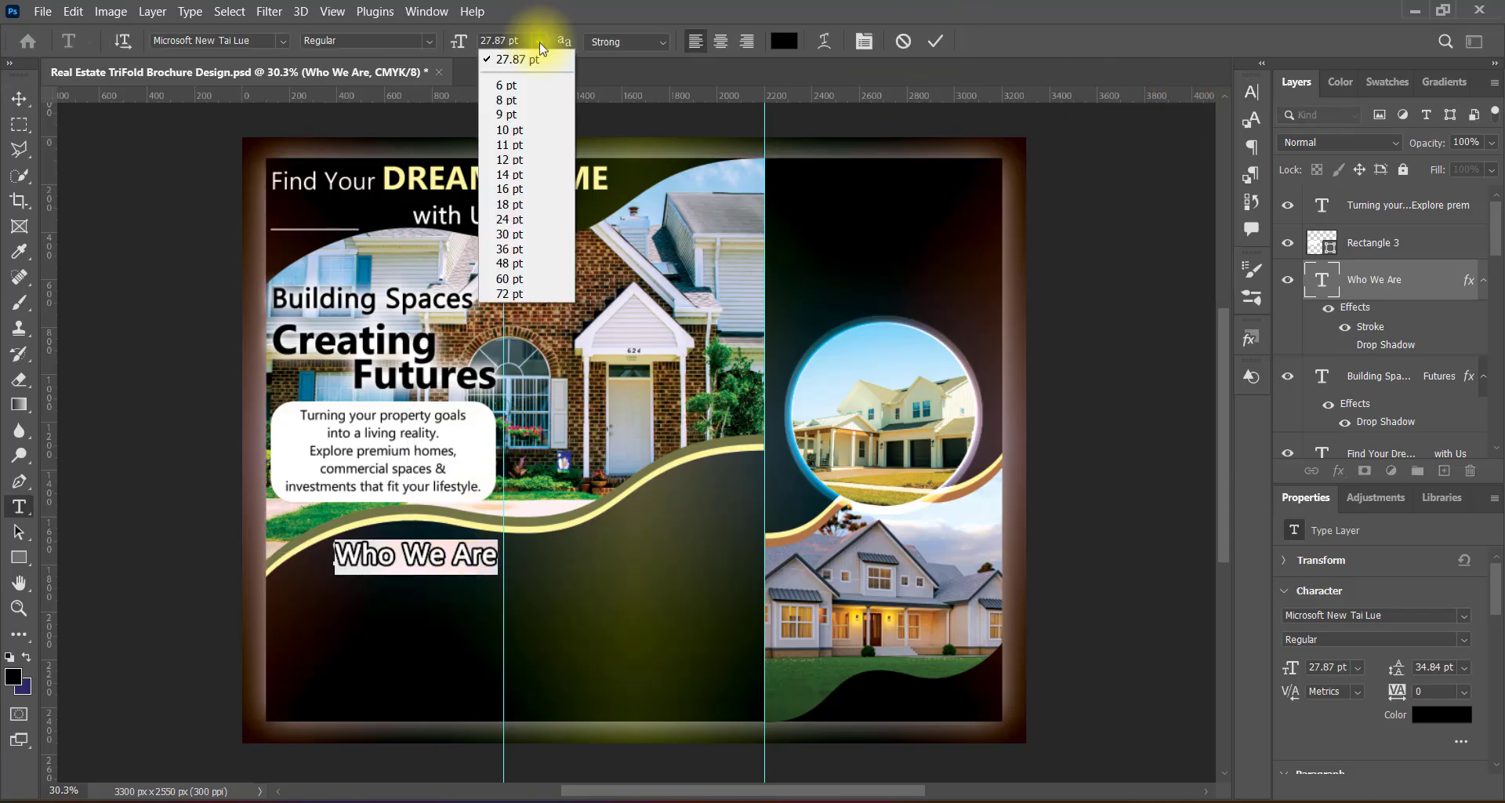
pyautogui.click(524, 225)
pyautogui.click(1251, 92)
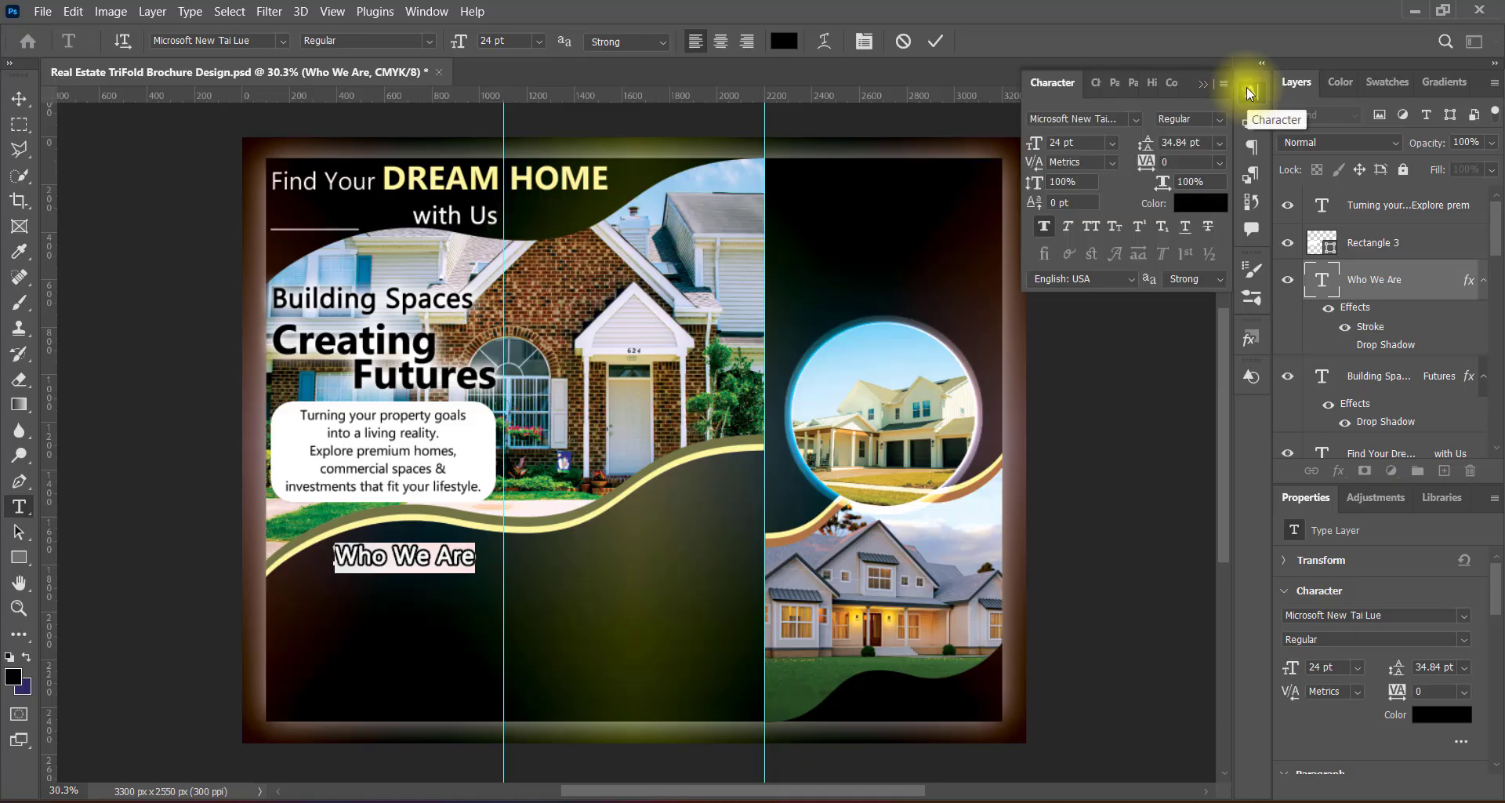
pyautogui.click(1250, 92)
pyautogui.hotkey('ctrl', 'Return')
pyautogui.press('v')
pyautogui.moveTo(470, 561); pyautogui.dragTo(485, 557)
pyautogui.hotkey('ctrl', 's')
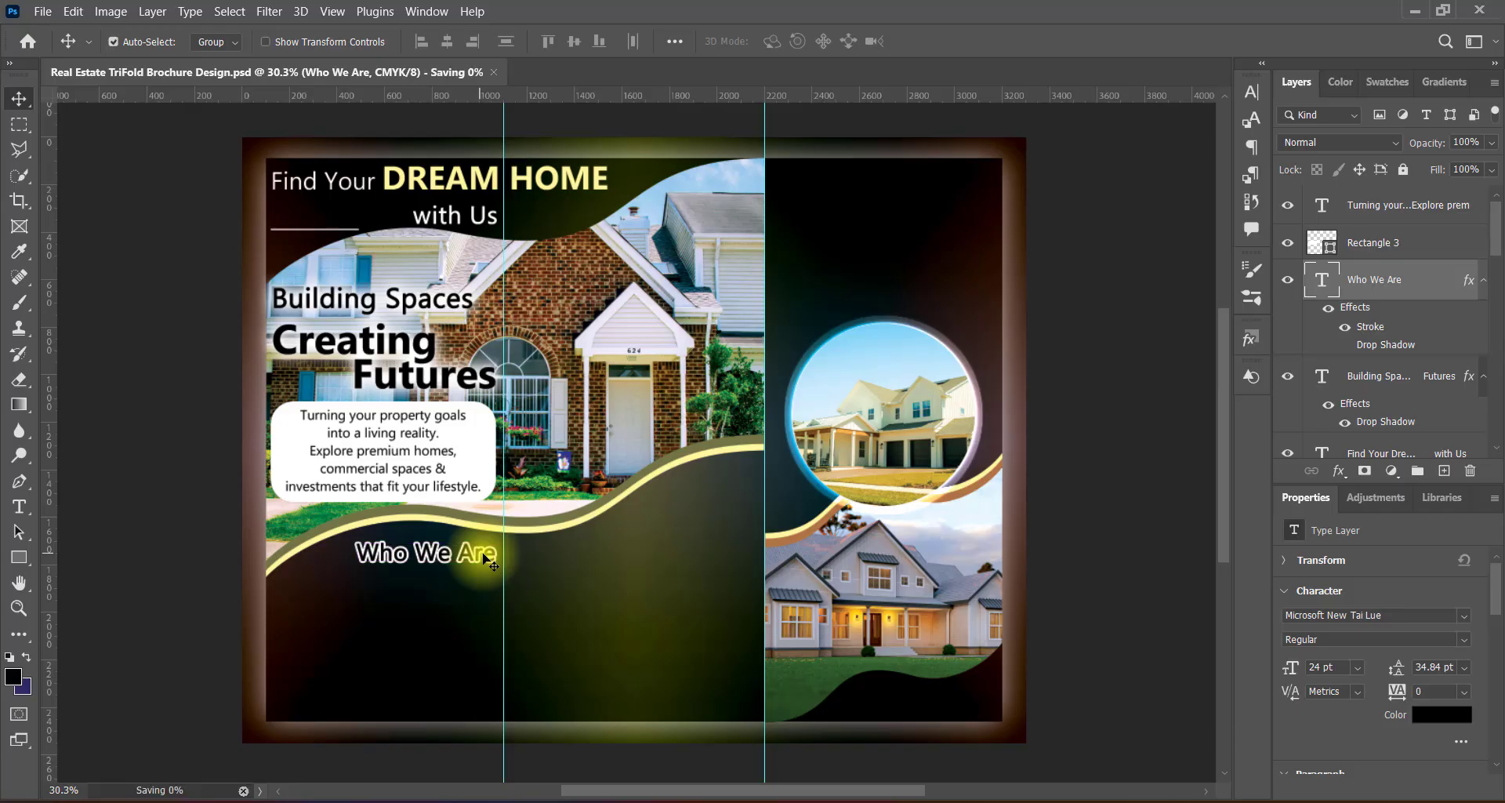
# Step: Add a new layer above the description and set the Type tool to left-aligned, white, 9 pt text
pyautogui.click(1411, 207)
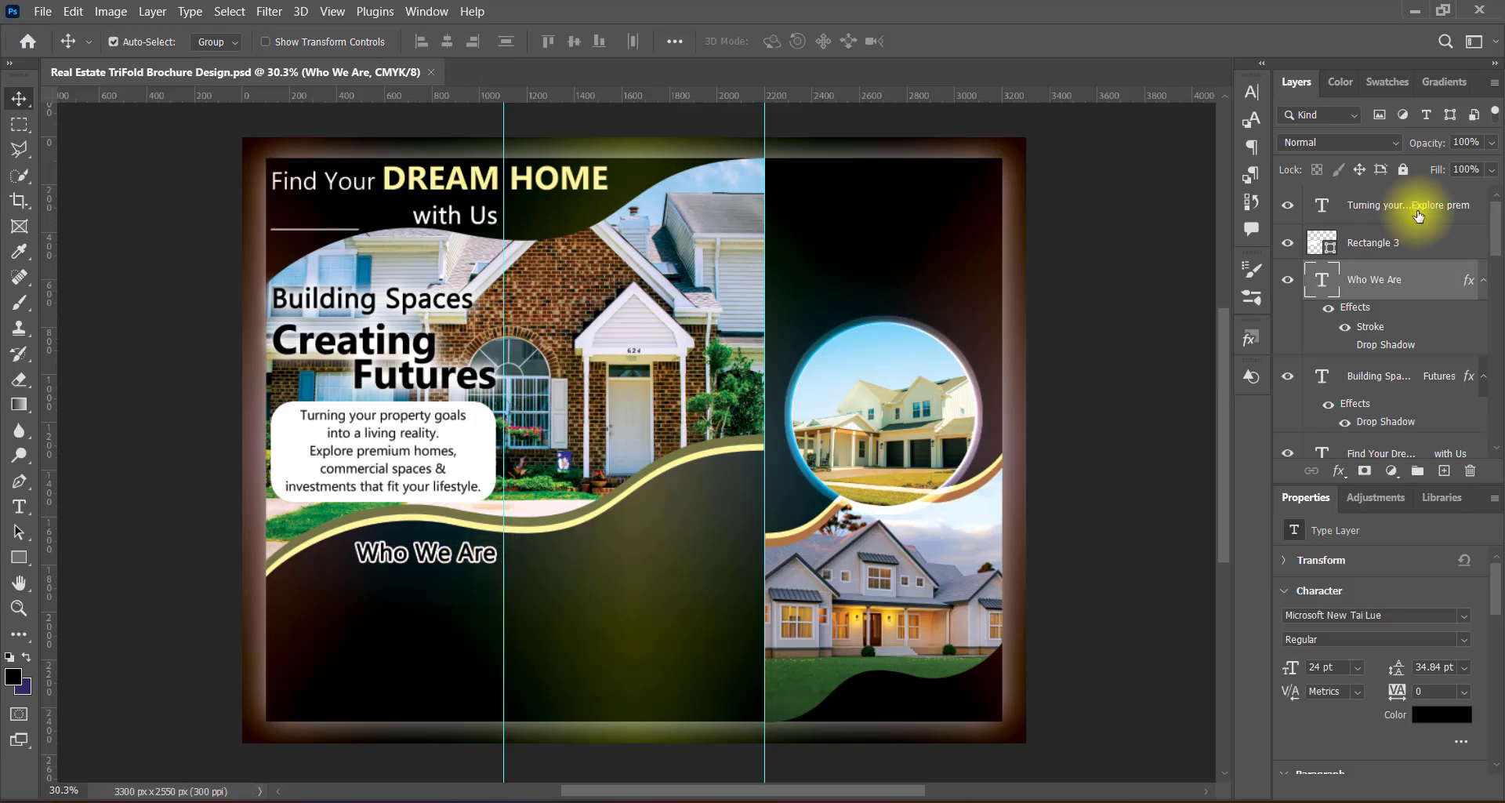
pyautogui.click(1443, 470)
pyautogui.moveTo(19, 506); pyautogui.dragTo(86, 509)
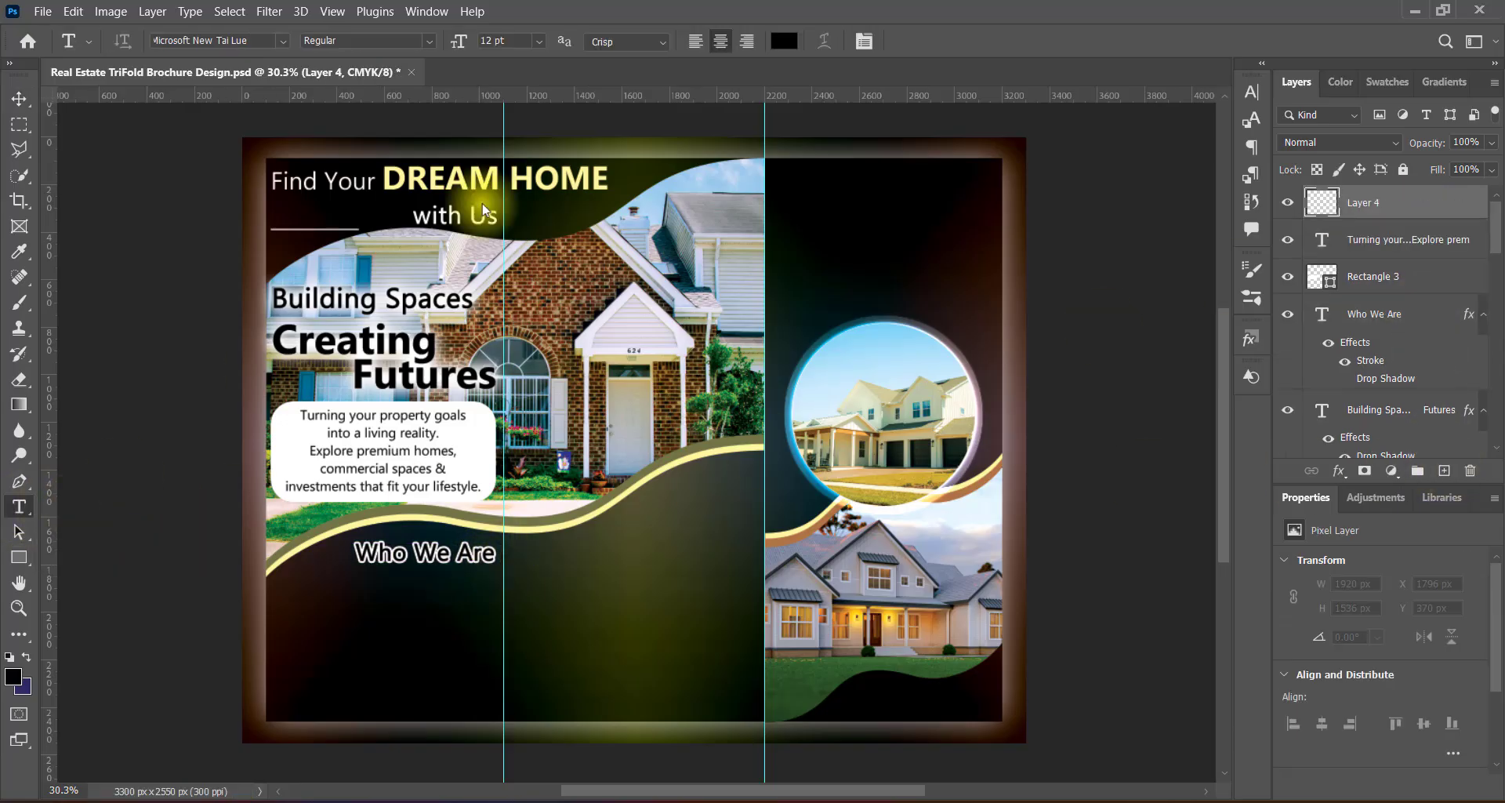
pyautogui.click(784, 40)
pyautogui.click(802, 138)
pyautogui.click(1215, 154)
pyautogui.click(538, 41)
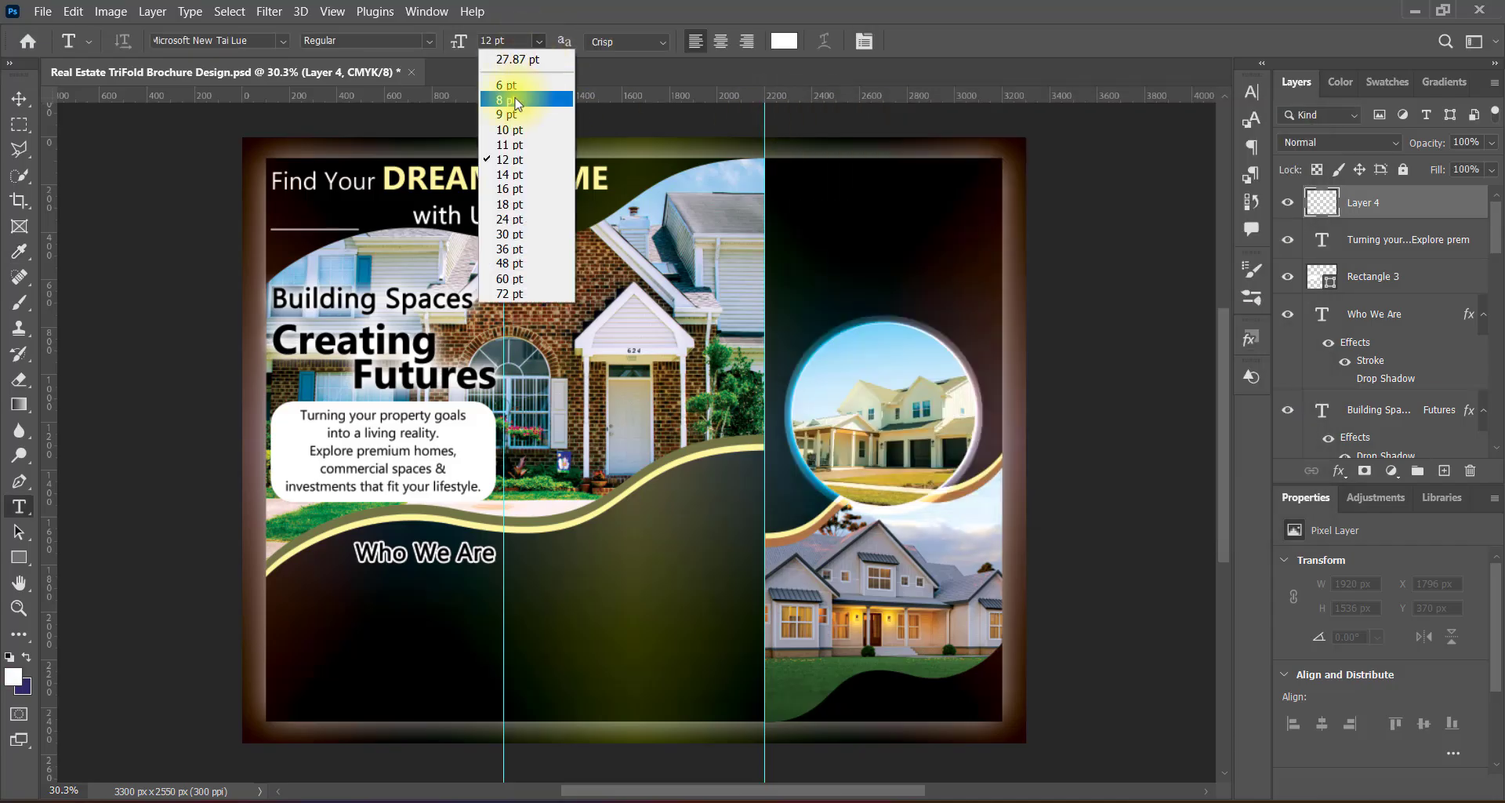
pyautogui.click(509, 112)
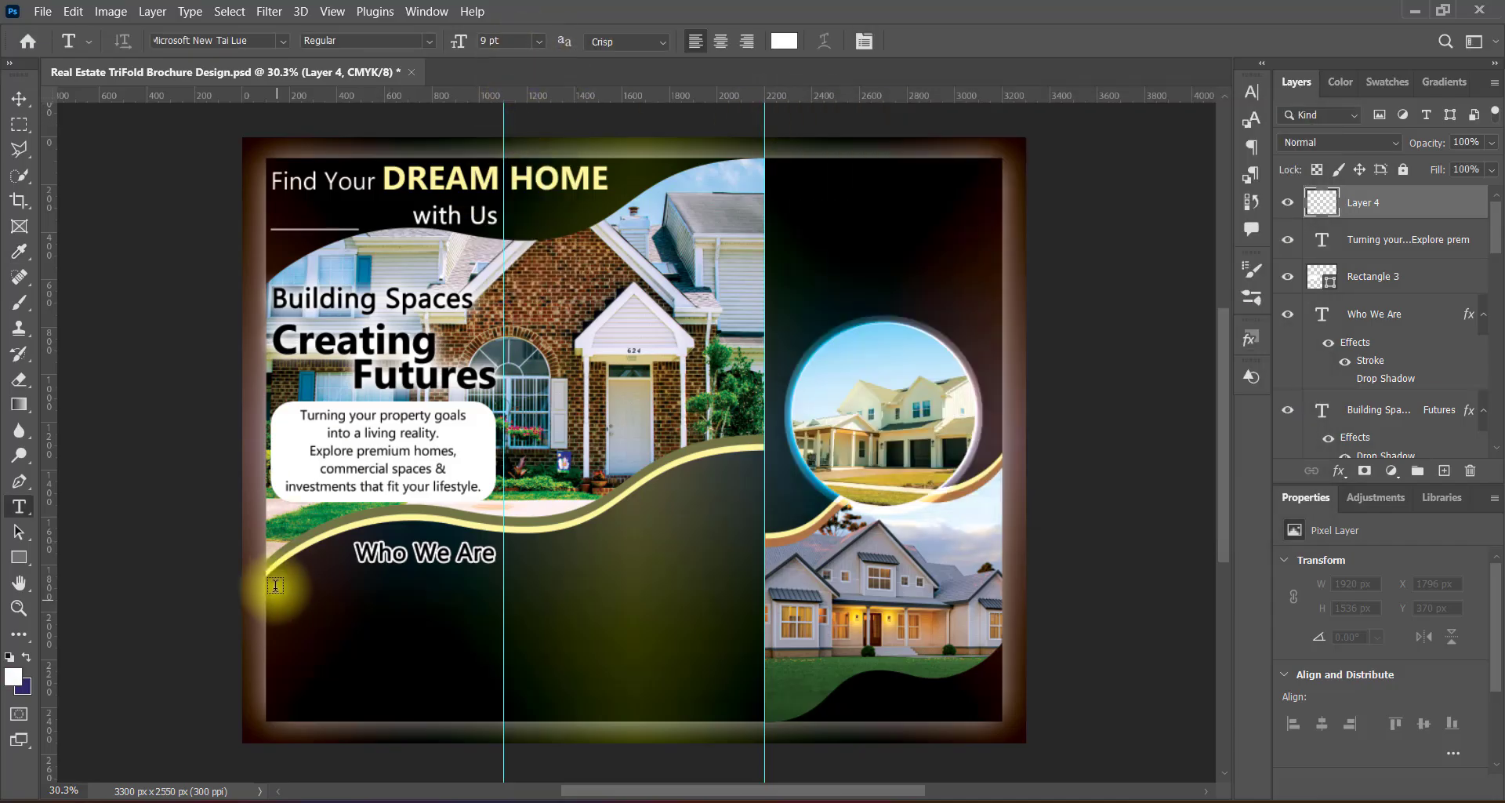
# Step: Create a paragraph text box below "Who We Are" and fill it with the "trusted real estate agency offering premium residential" description
pyautogui.moveTo(275, 586); pyautogui.dragTo(487, 684)
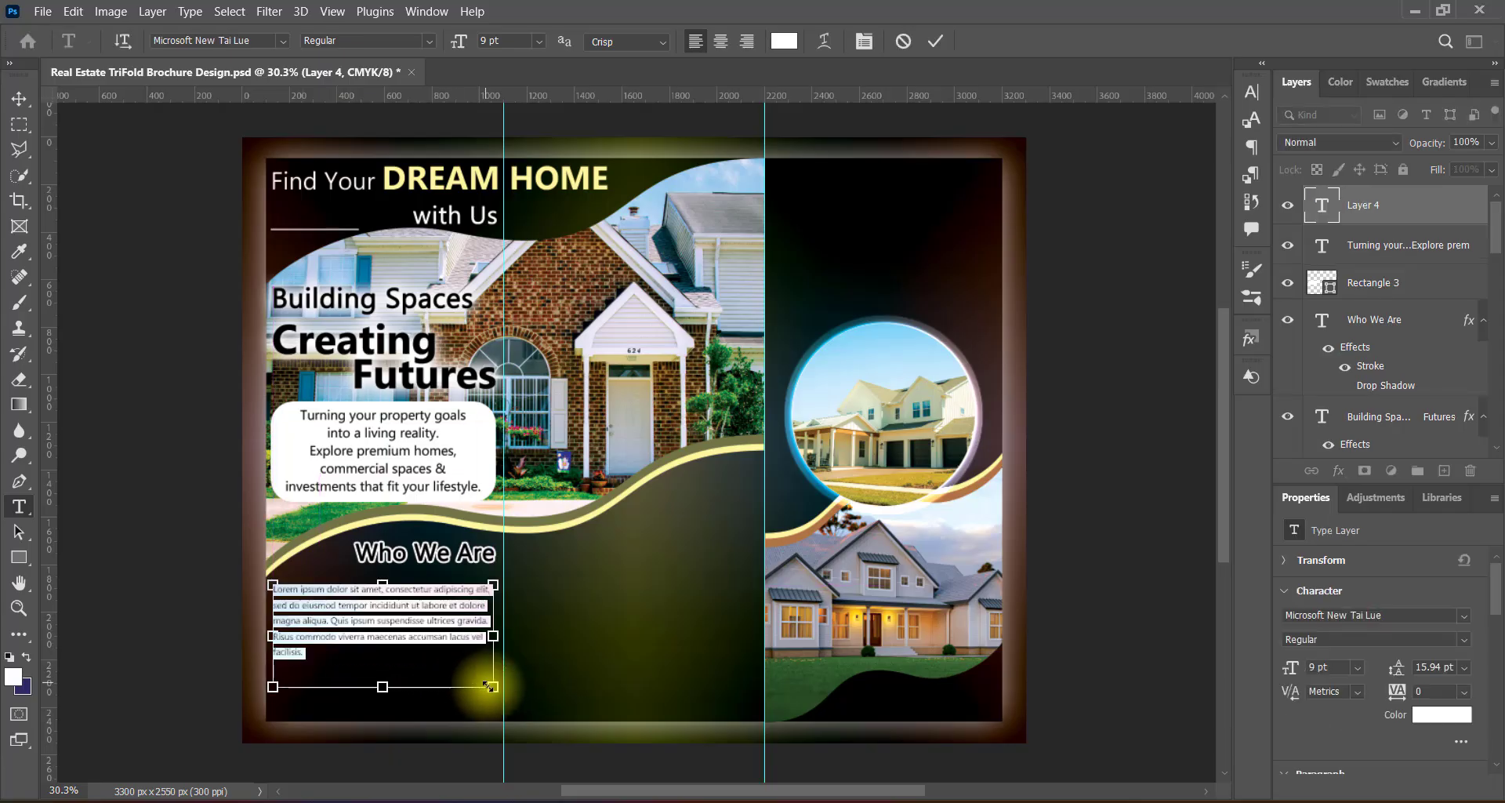
pyautogui.write('Trusted real estate agency offering premium residential, commercial, and investment properties. With years of experience, we connect people with perfect spaces that match their vision, budget, and lifestyle.')
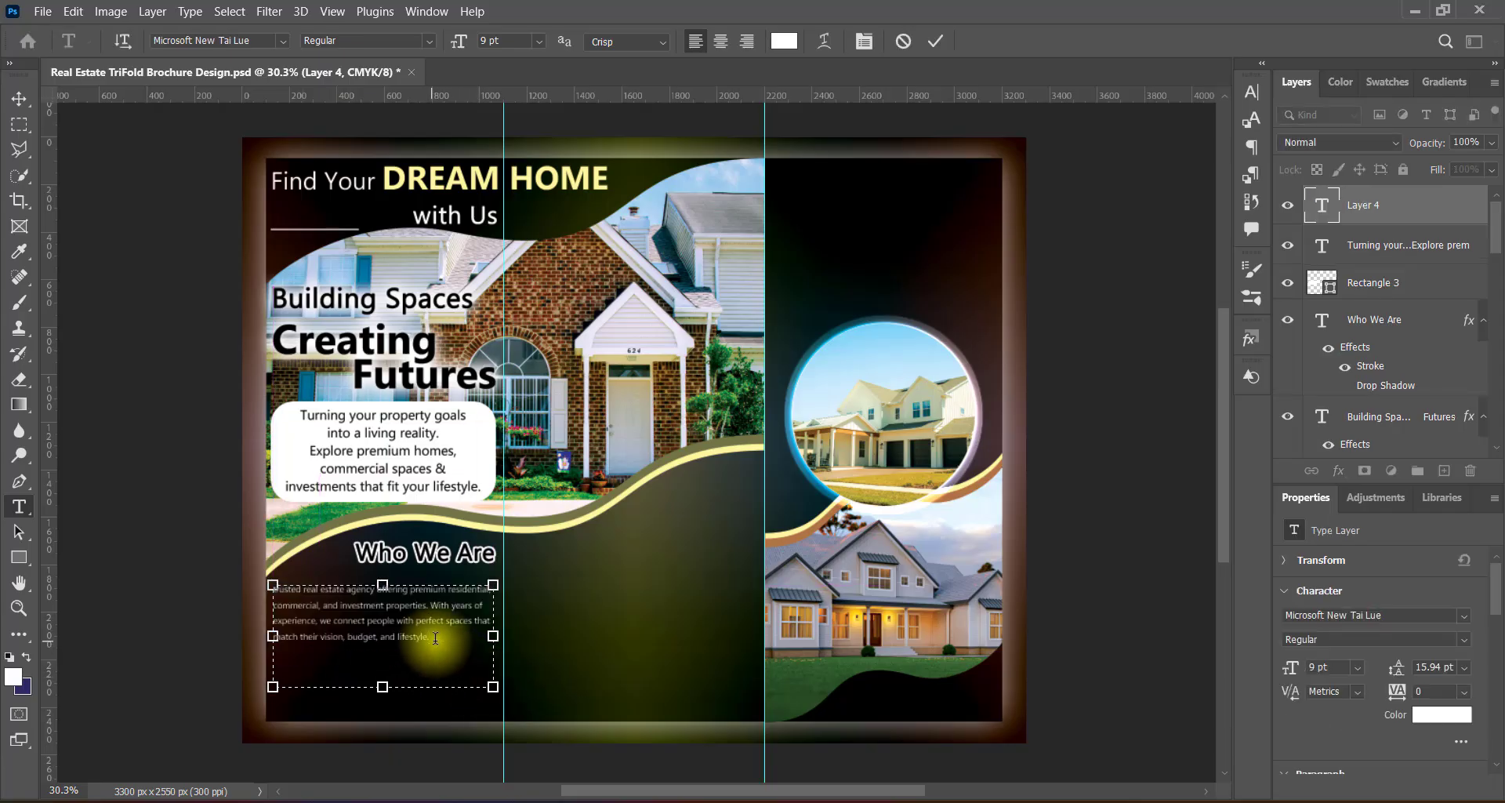
# Step: Make the whole agency paragraph Faux Bold and justify it with the last line aligned left
pyautogui.moveTo(435, 637); pyautogui.dragTo(264, 584)
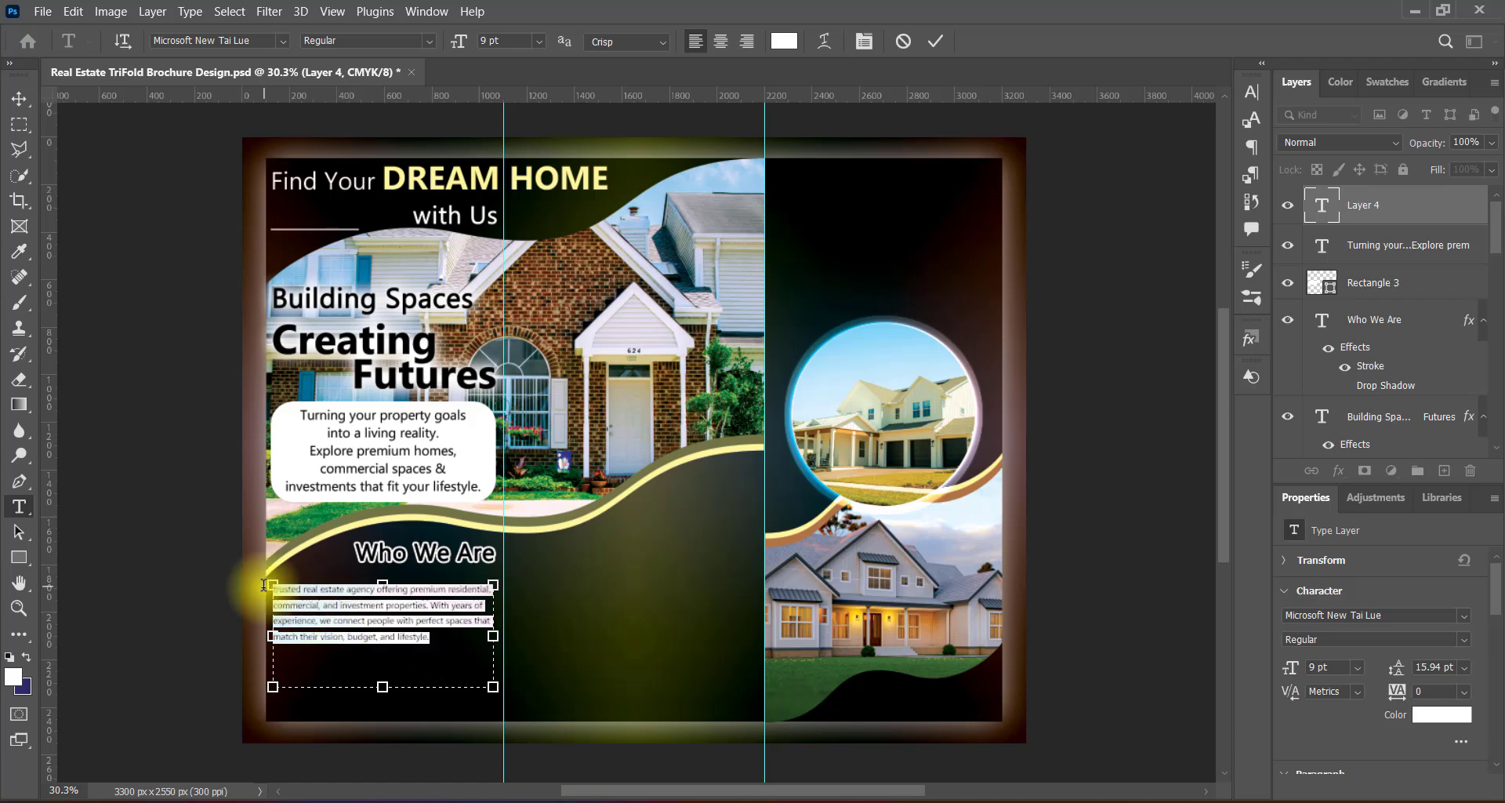
pyautogui.click(1252, 91)
pyautogui.click(1046, 227)
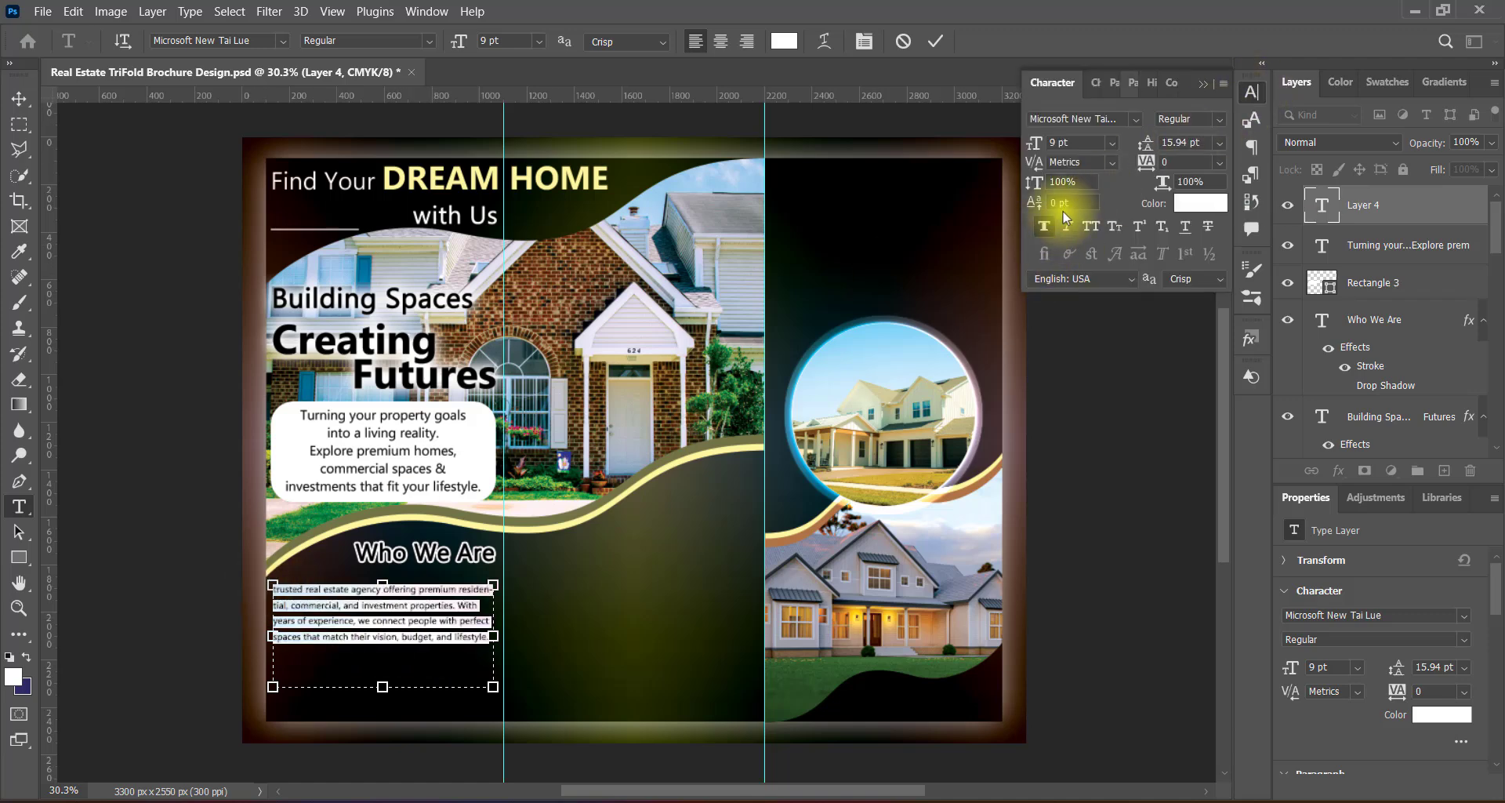
pyautogui.click(1115, 82)
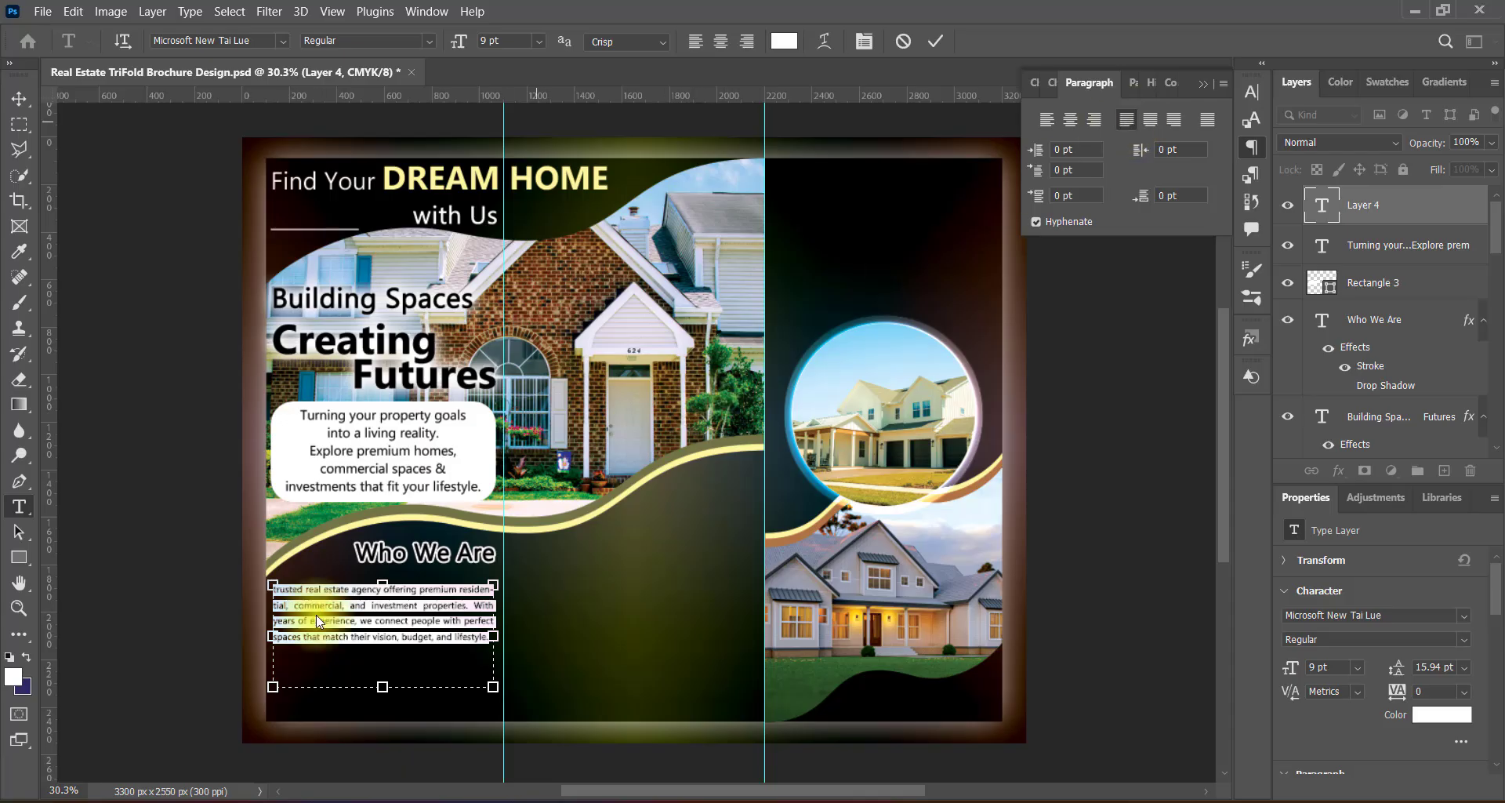
# Step: Set the agency paragraph to 10 pt and reduce its text box to about 845 px wide, ending just below the text
pyautogui.click(539, 41)
pyautogui.click(522, 130)
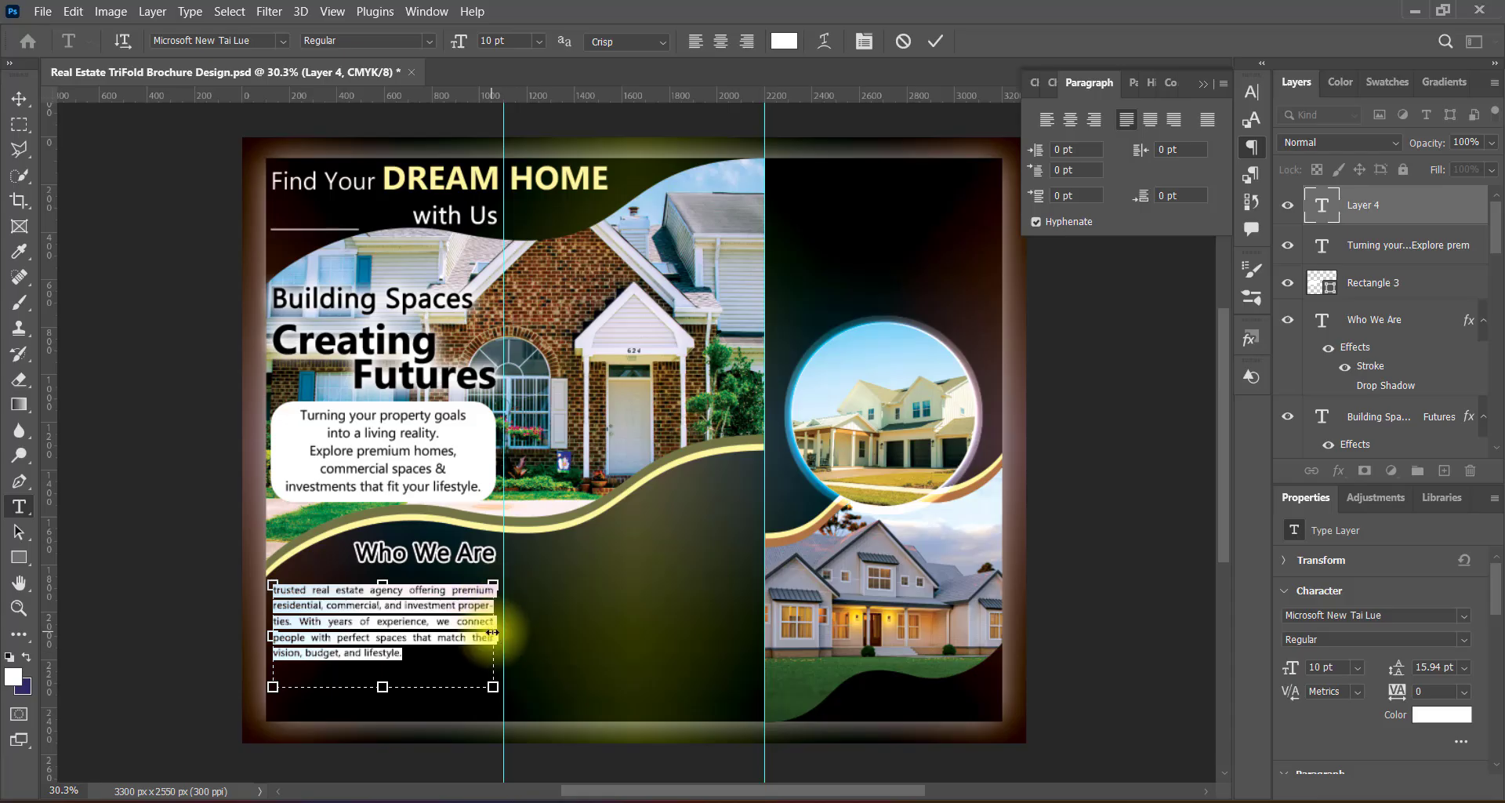
pyautogui.moveTo(486, 632); pyautogui.dragTo(475, 632)
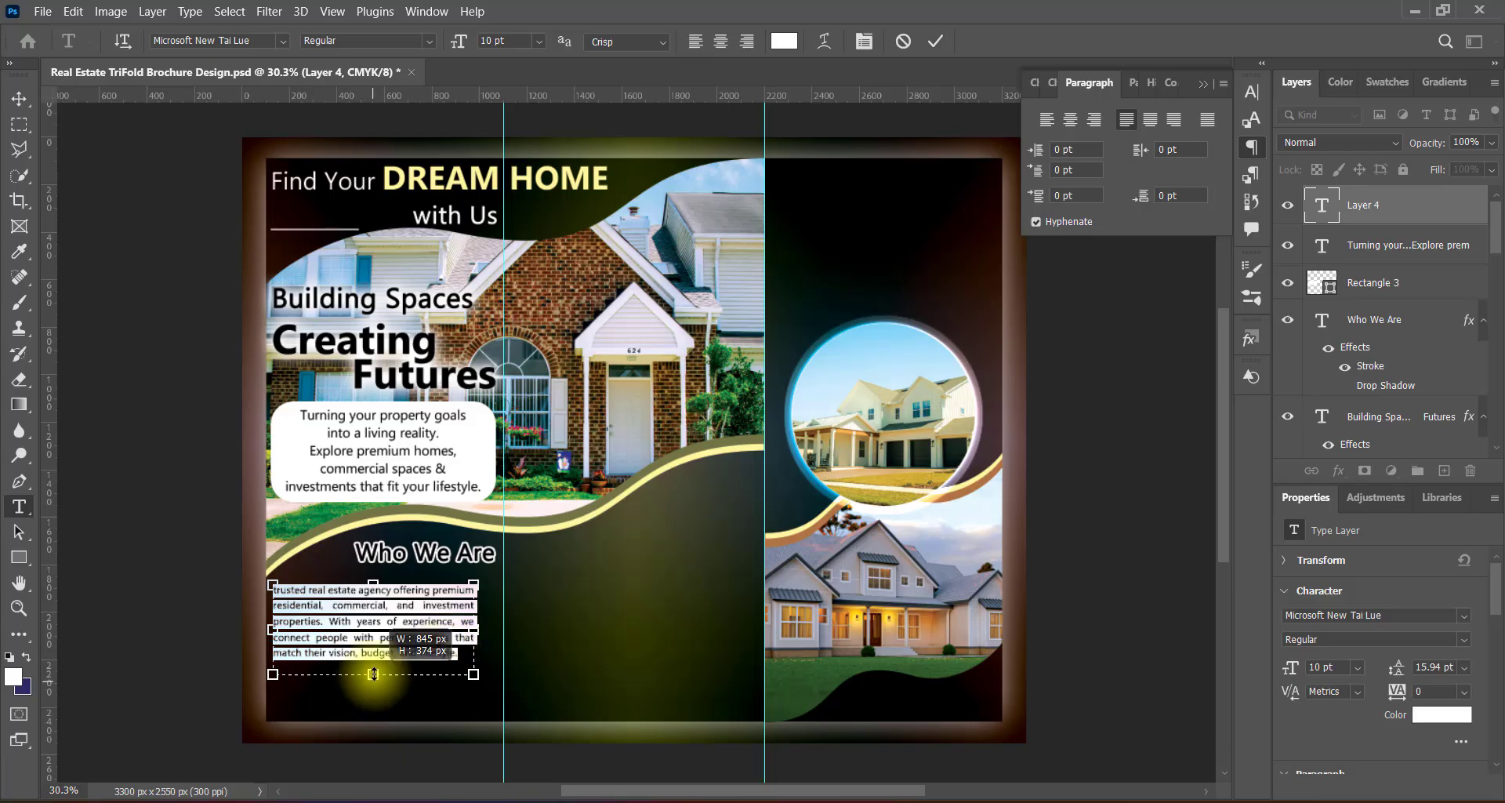
# Step: Capitalize "Trusted" at the start of the agency paragraph and set the whole paragraph's anti-aliasing to Strong
pyautogui.click(386, 574)
pyautogui.doubleClick(289, 591)
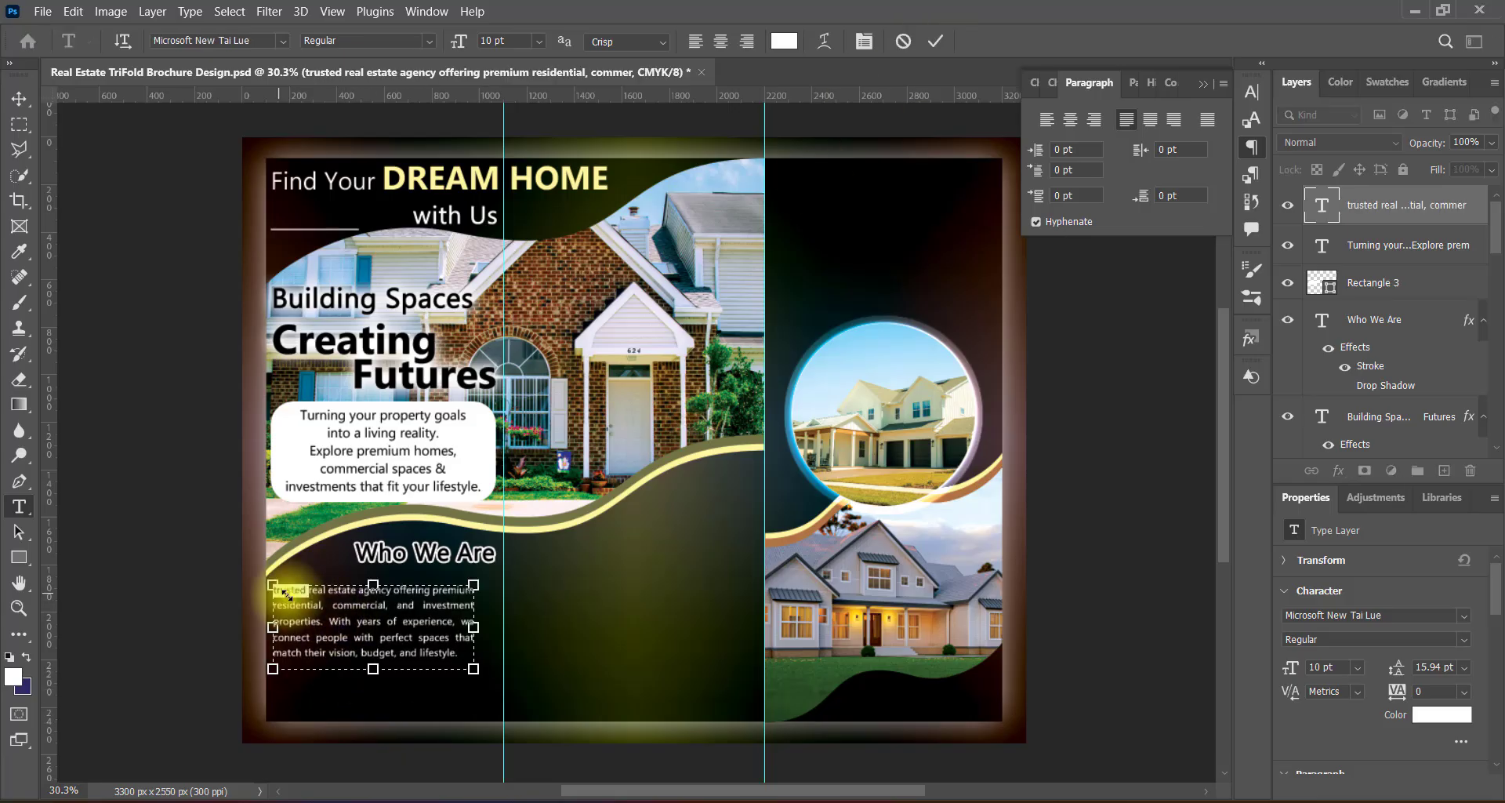
pyautogui.click(308, 591)
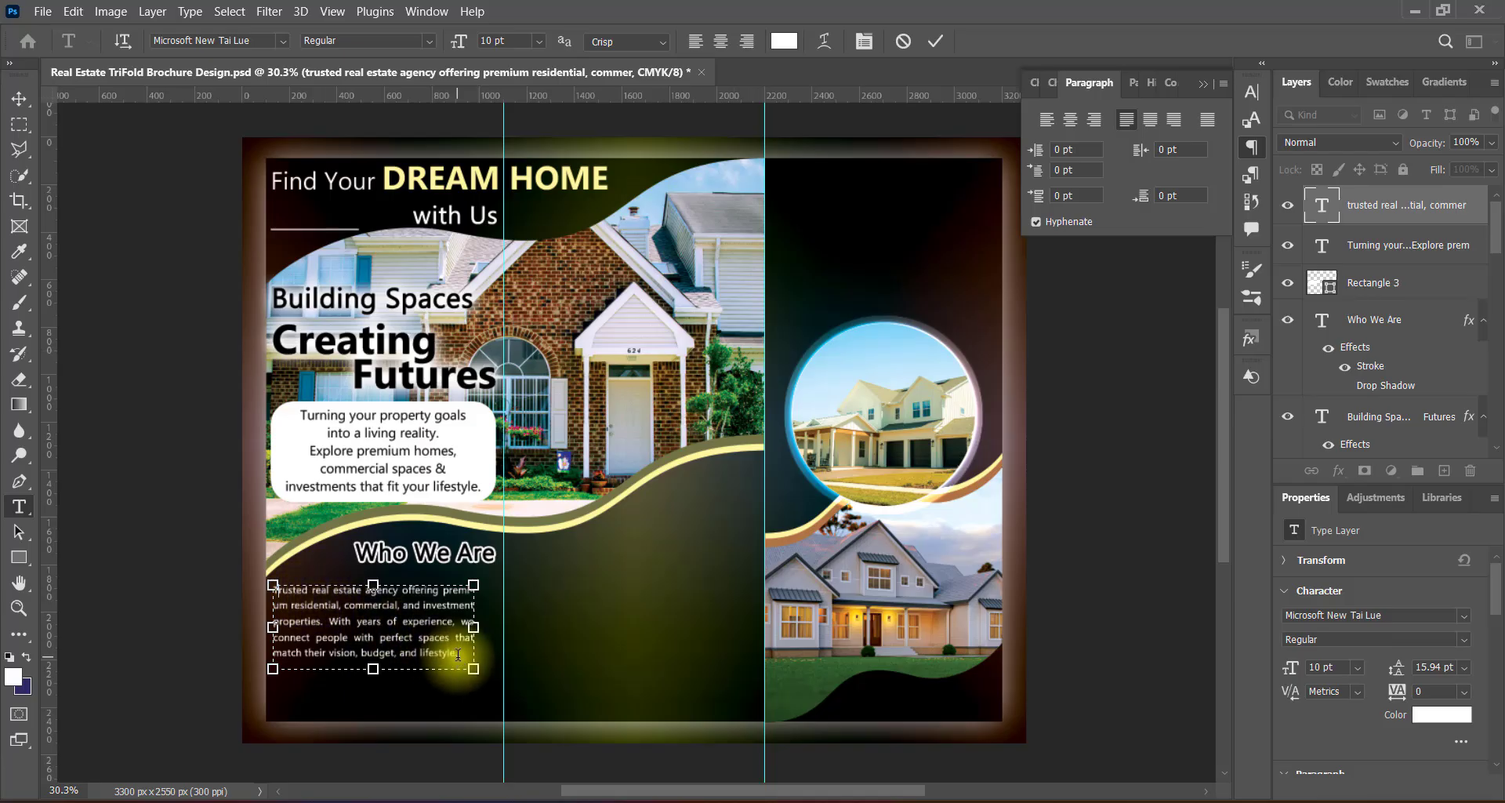
pyautogui.moveTo(458, 653); pyautogui.dragTo(246, 580)
pyautogui.click(642, 41)
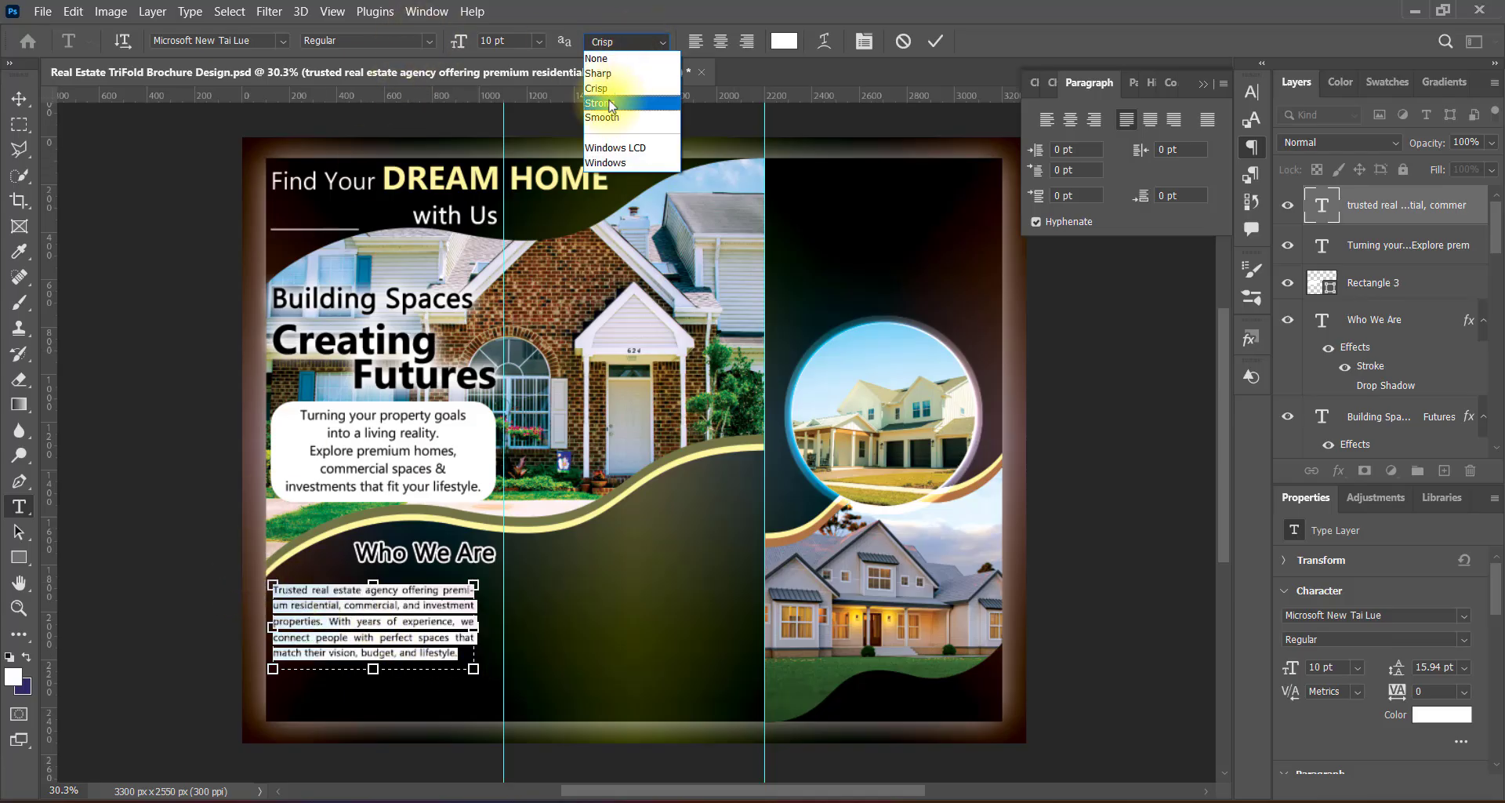
pyautogui.click(605, 104)
pyautogui.click(1192, 86)
pyautogui.click(936, 41)
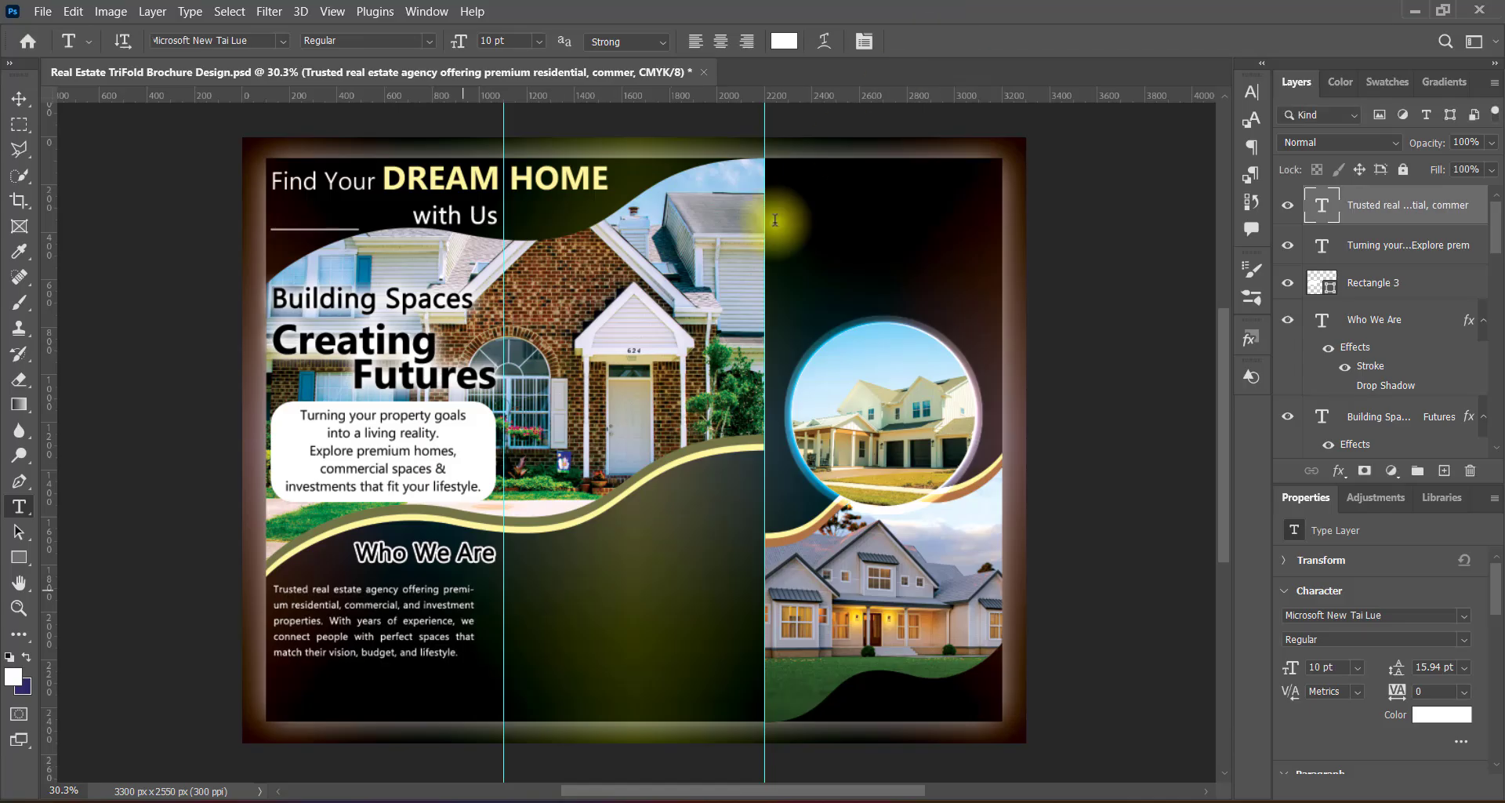
# Step: Widen the agency paragraph's text box until it lines up with the end of the "Who We Are" heading
pyautogui.doubleClick(421, 590)
pyautogui.moveTo(475, 627); pyautogui.dragTo(479, 627)
pyautogui.click(934, 42)
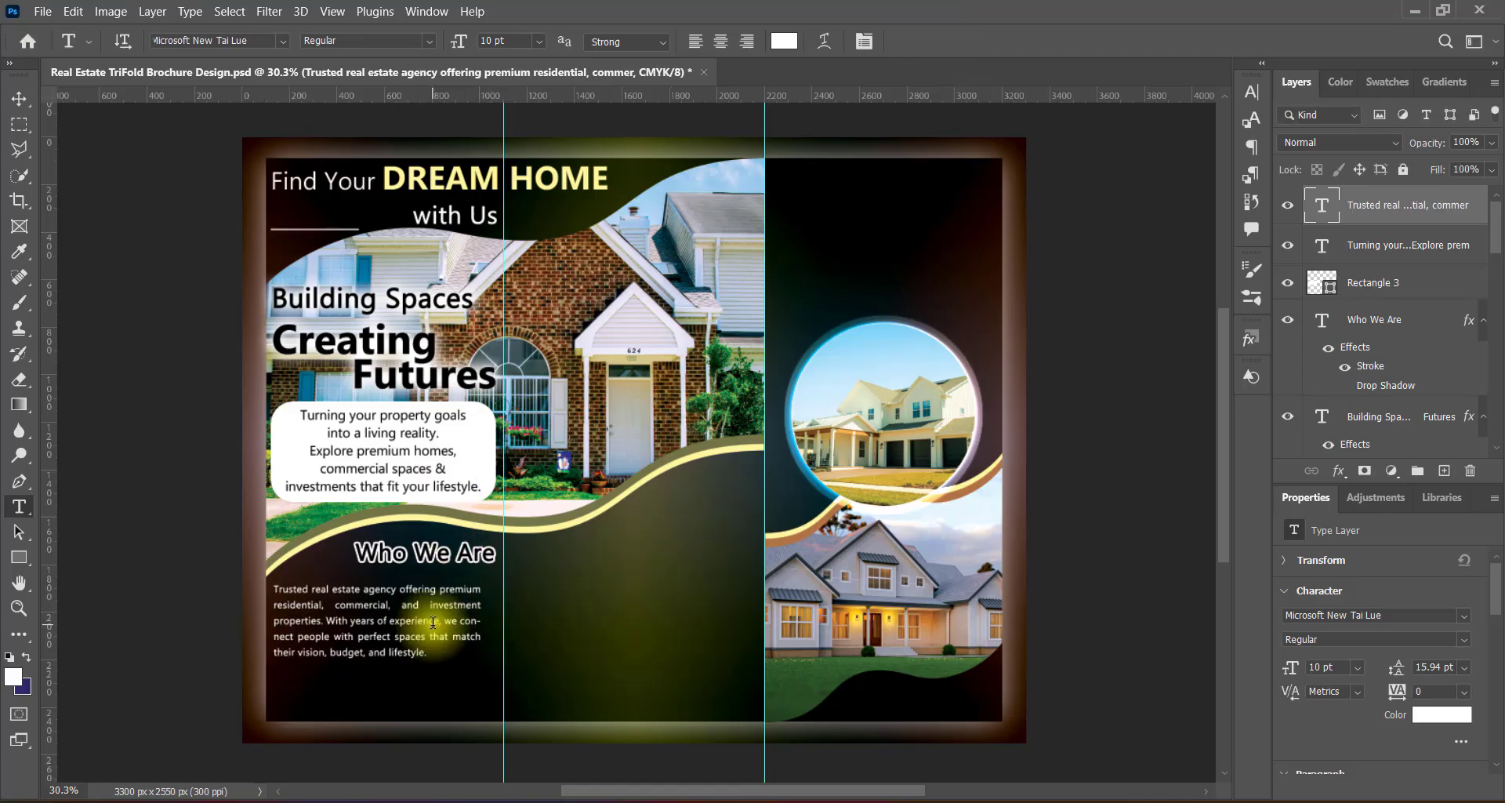
pyautogui.doubleClick(433, 622)
pyautogui.moveTo(478, 629); pyautogui.dragTo(493, 632)
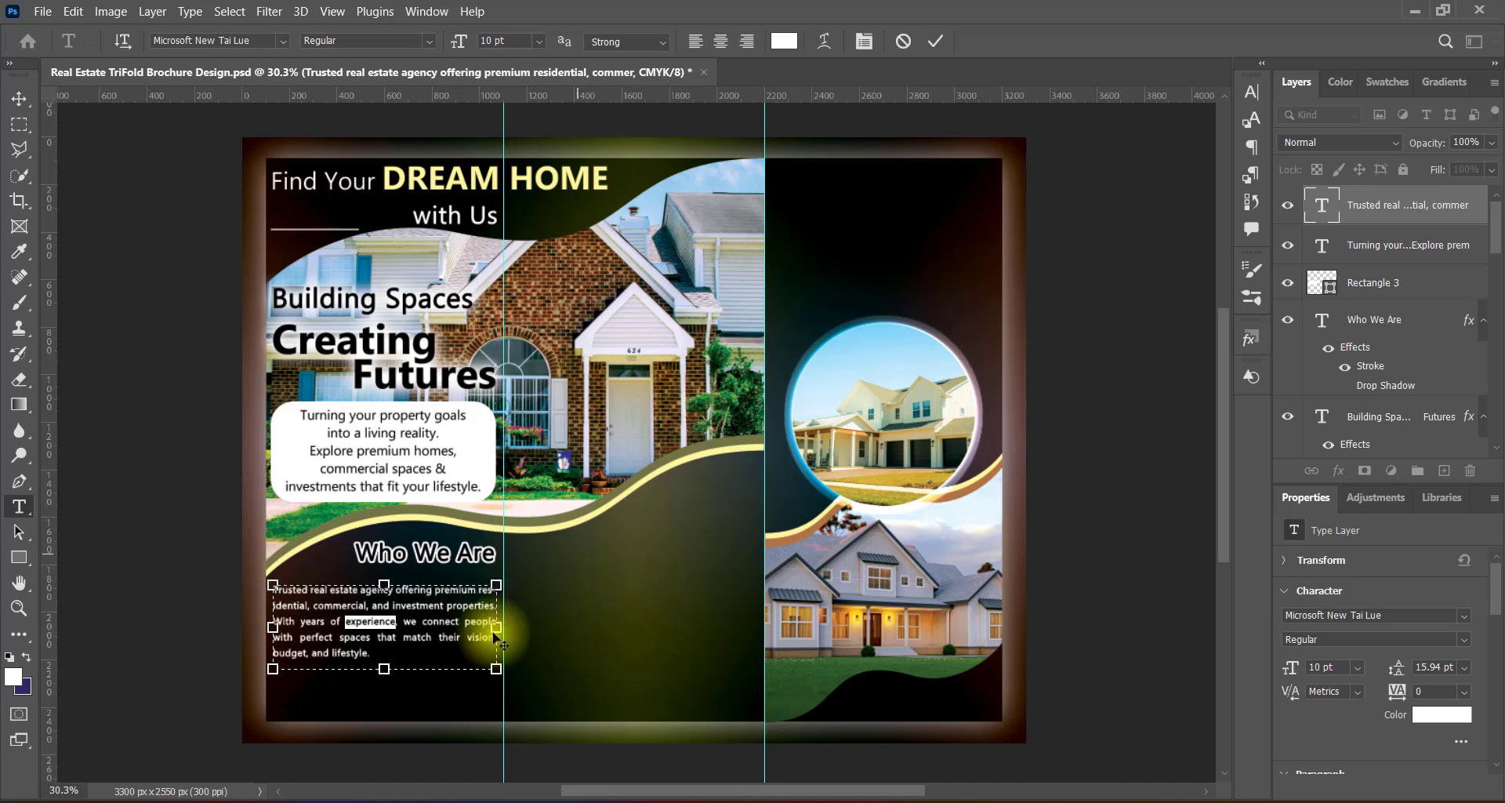
pyautogui.click(935, 39)
# Step: Break the agency paragraph's lines after "premium" and "experience, we", and narrow its text box to about 873 px
pyautogui.doubleClick(481, 593)
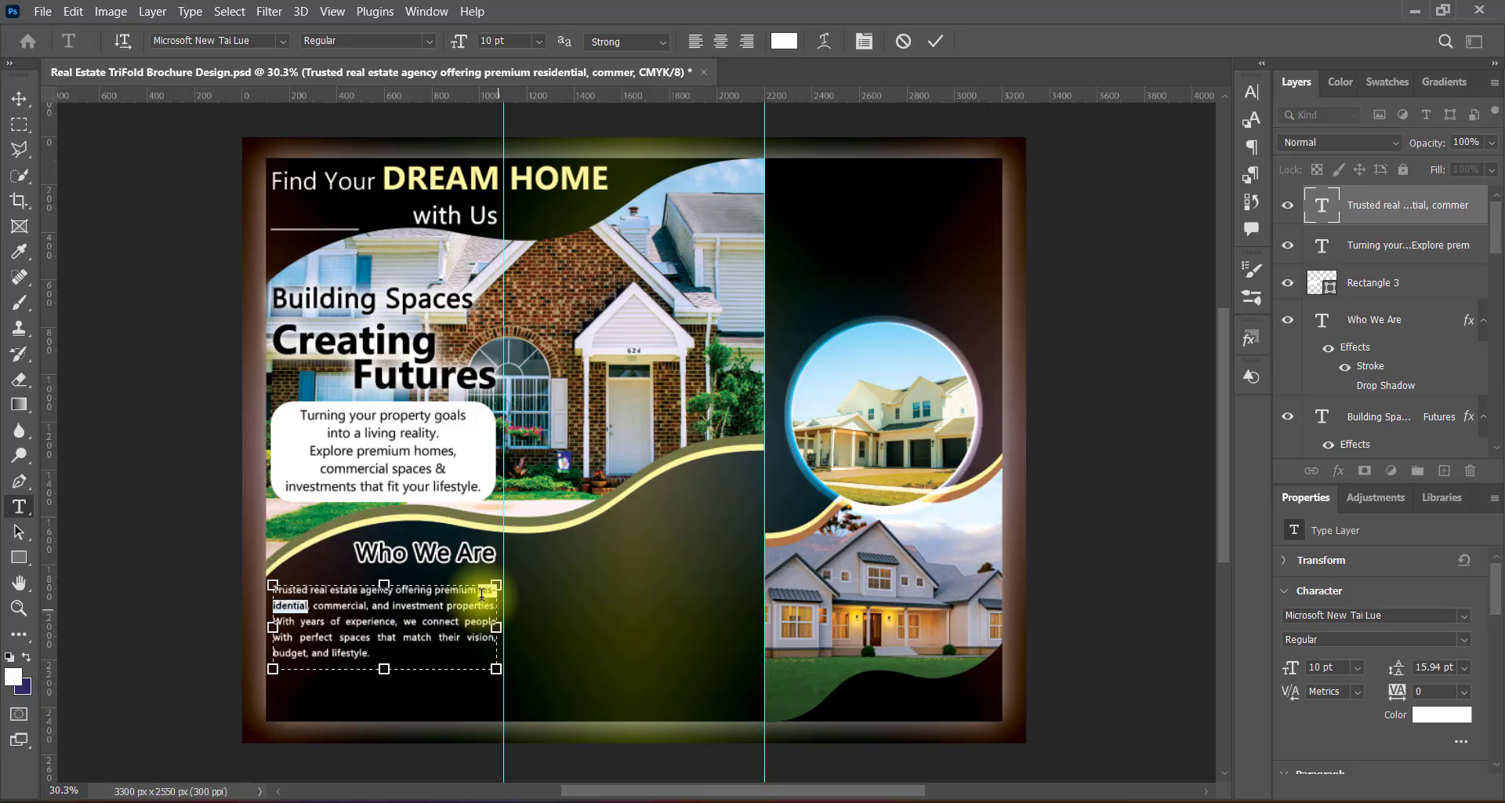
pyautogui.click(480, 593)
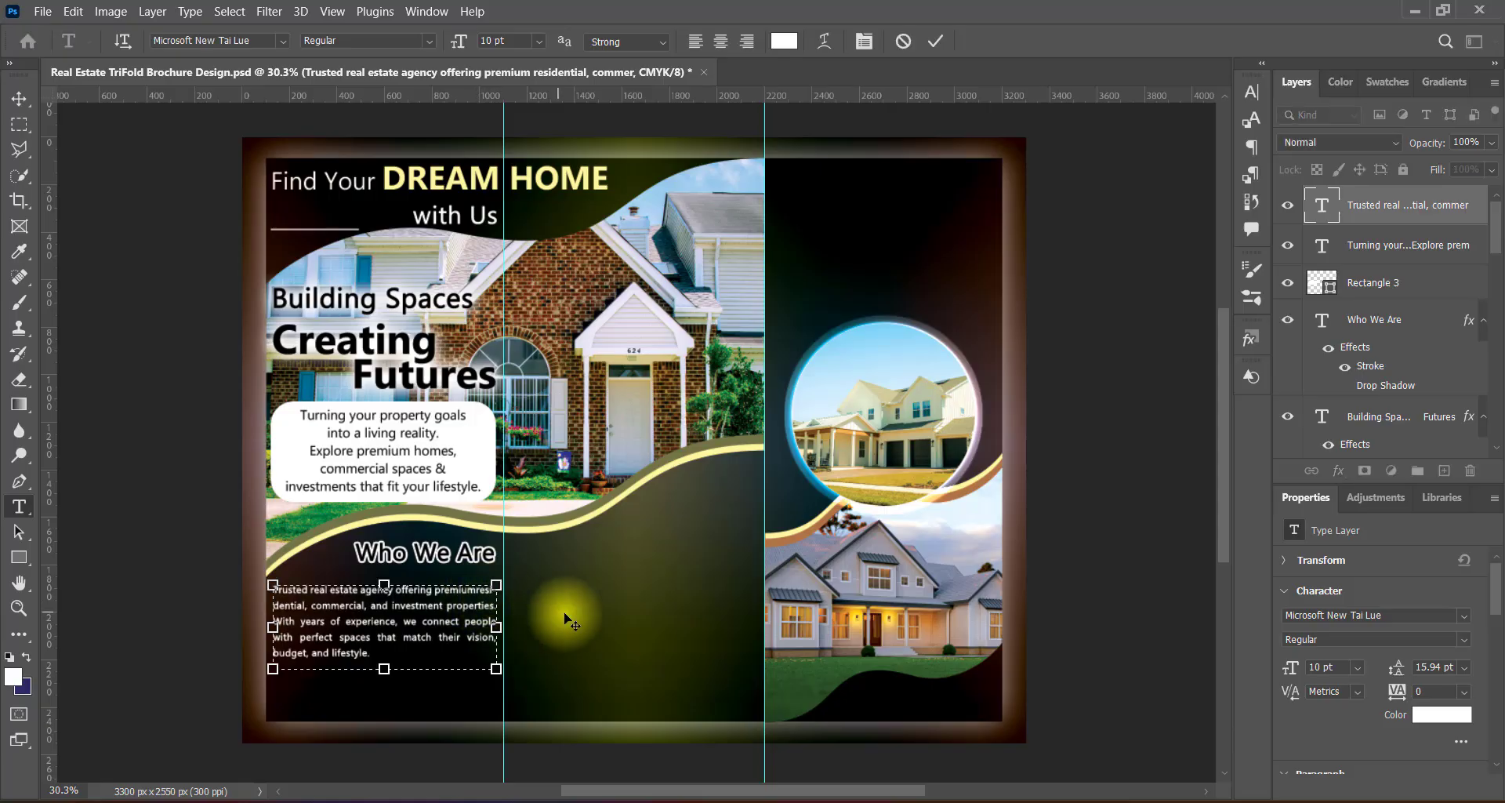
pyautogui.moveTo(491, 628); pyautogui.dragTo(480, 629)
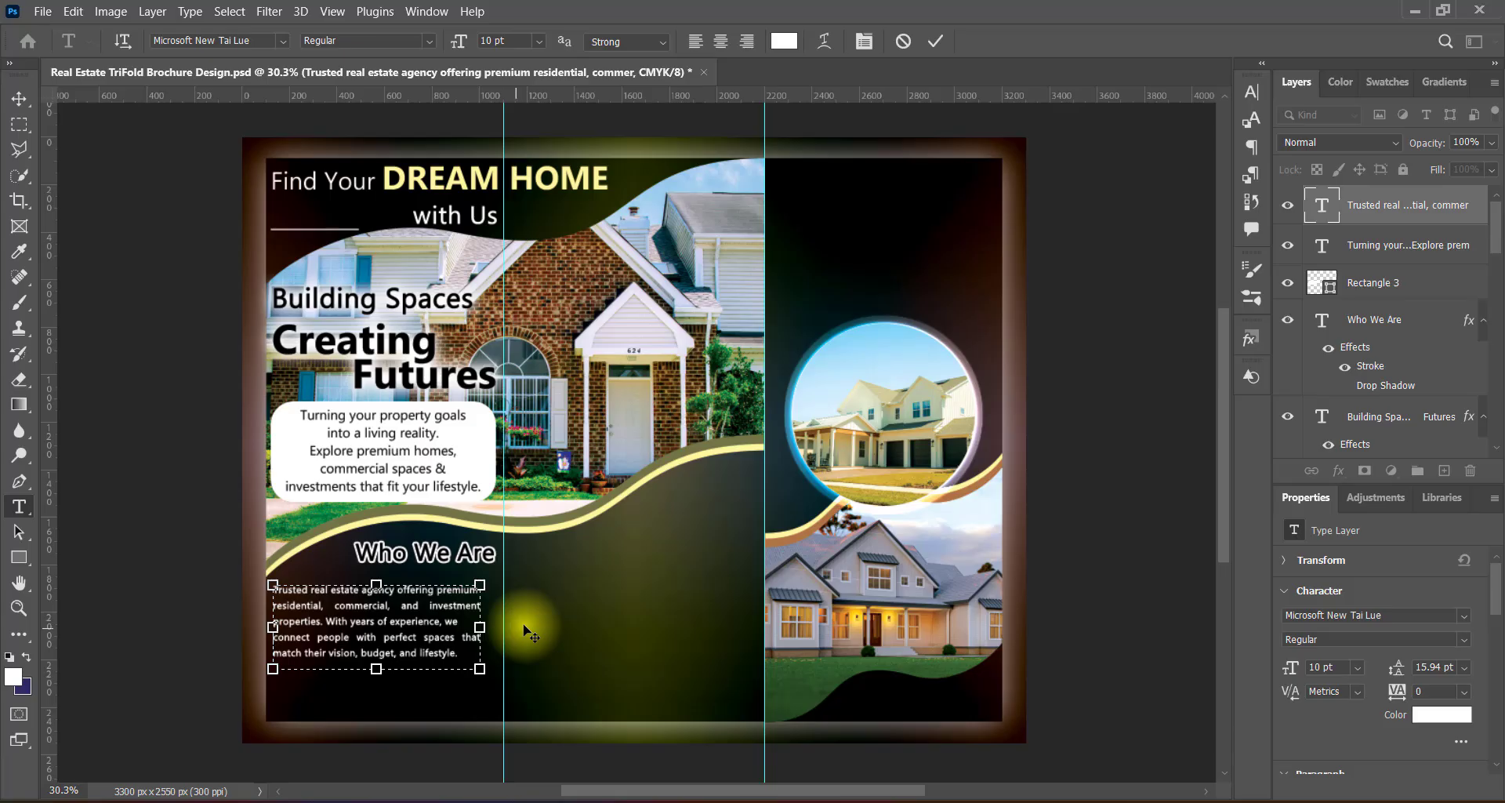
pyautogui.moveTo(480, 628); pyautogui.dragTo(484, 629)
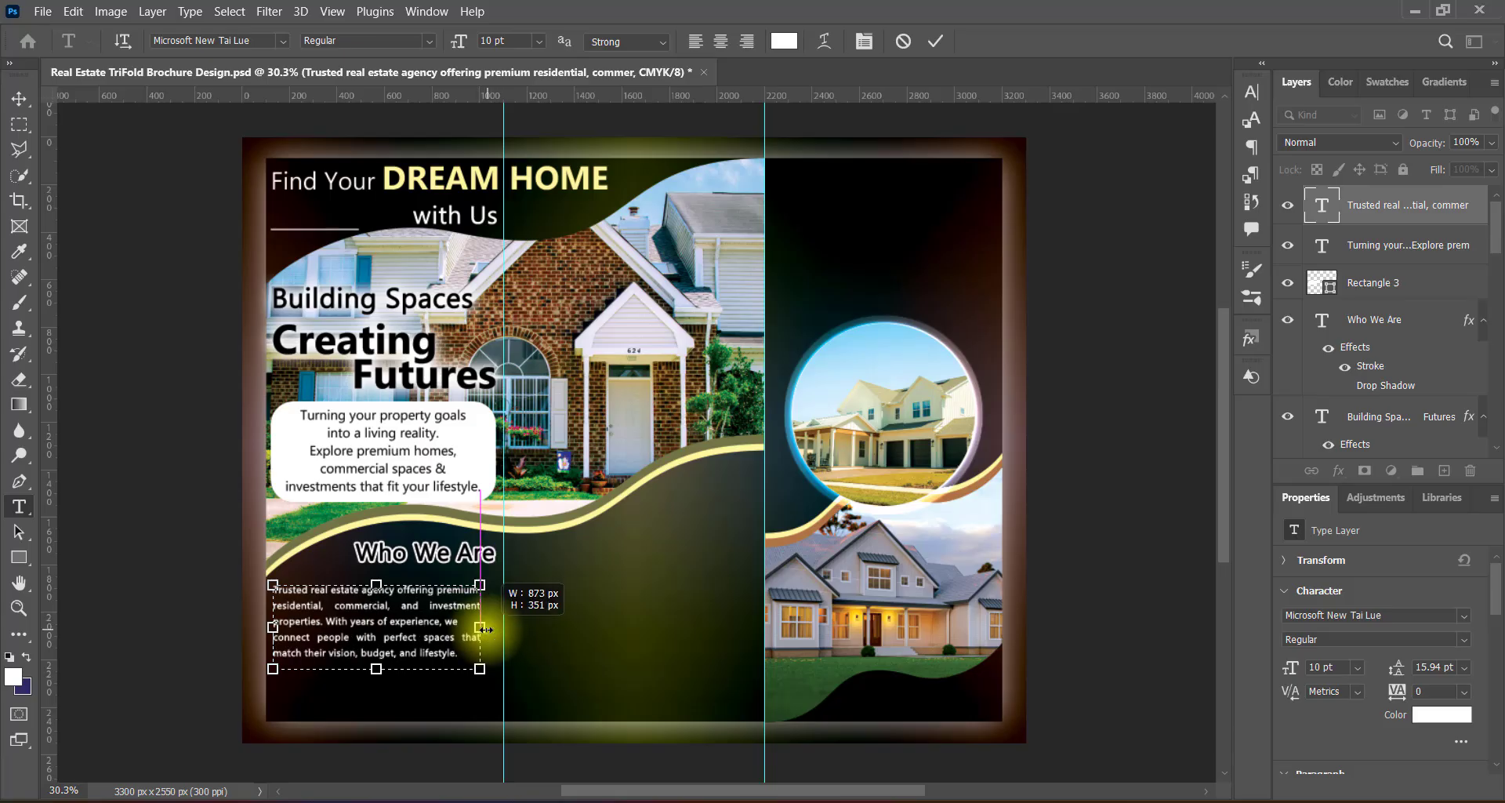
pyautogui.click(933, 41)
# Step: Scale the agency paragraph up proportionally to about 104.76%
pyautogui.click(20, 99)
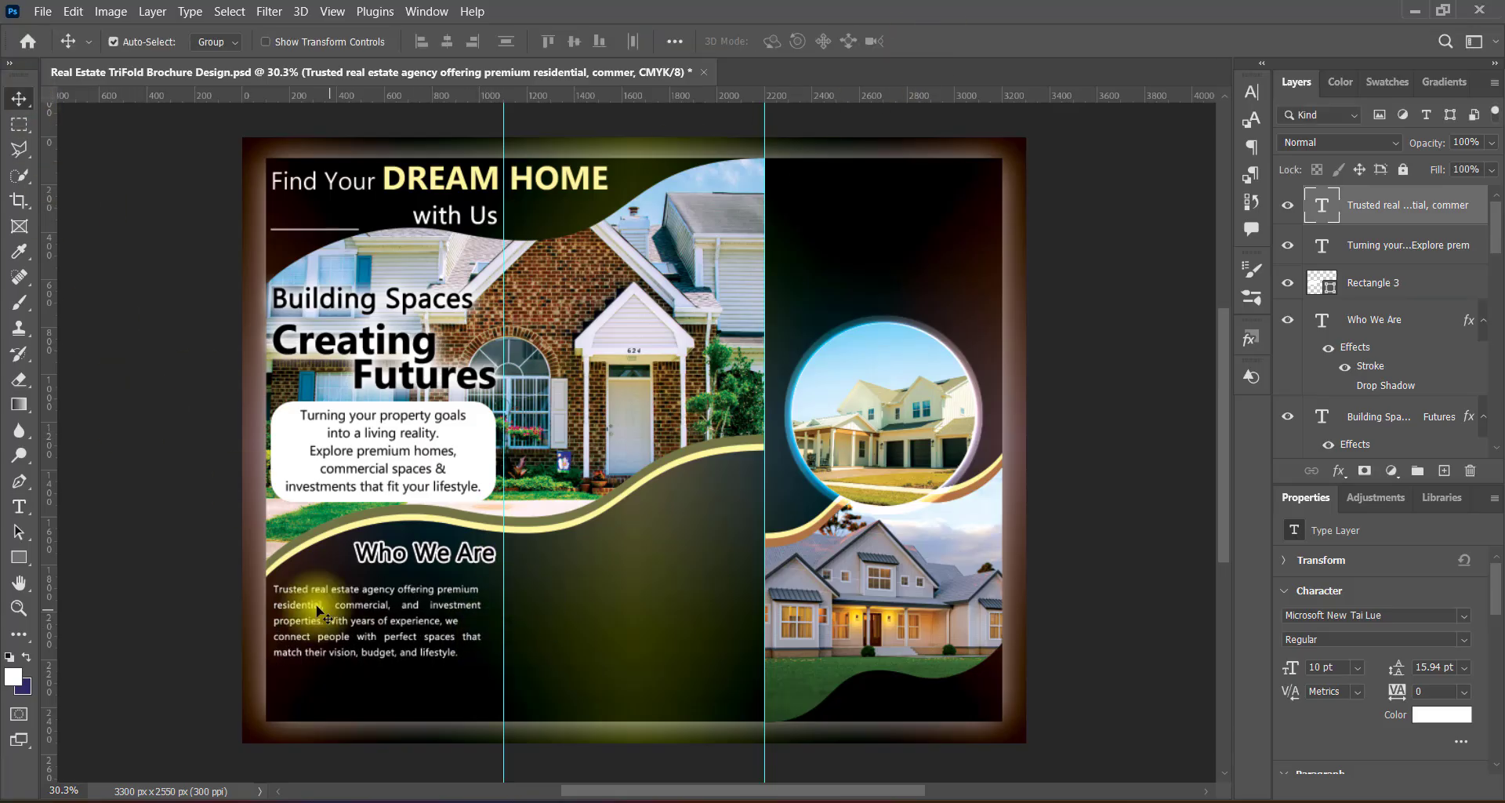
pyautogui.hotkey('ctrl', 't')
pyautogui.moveTo(481, 627); pyautogui.dragTo(491, 629)
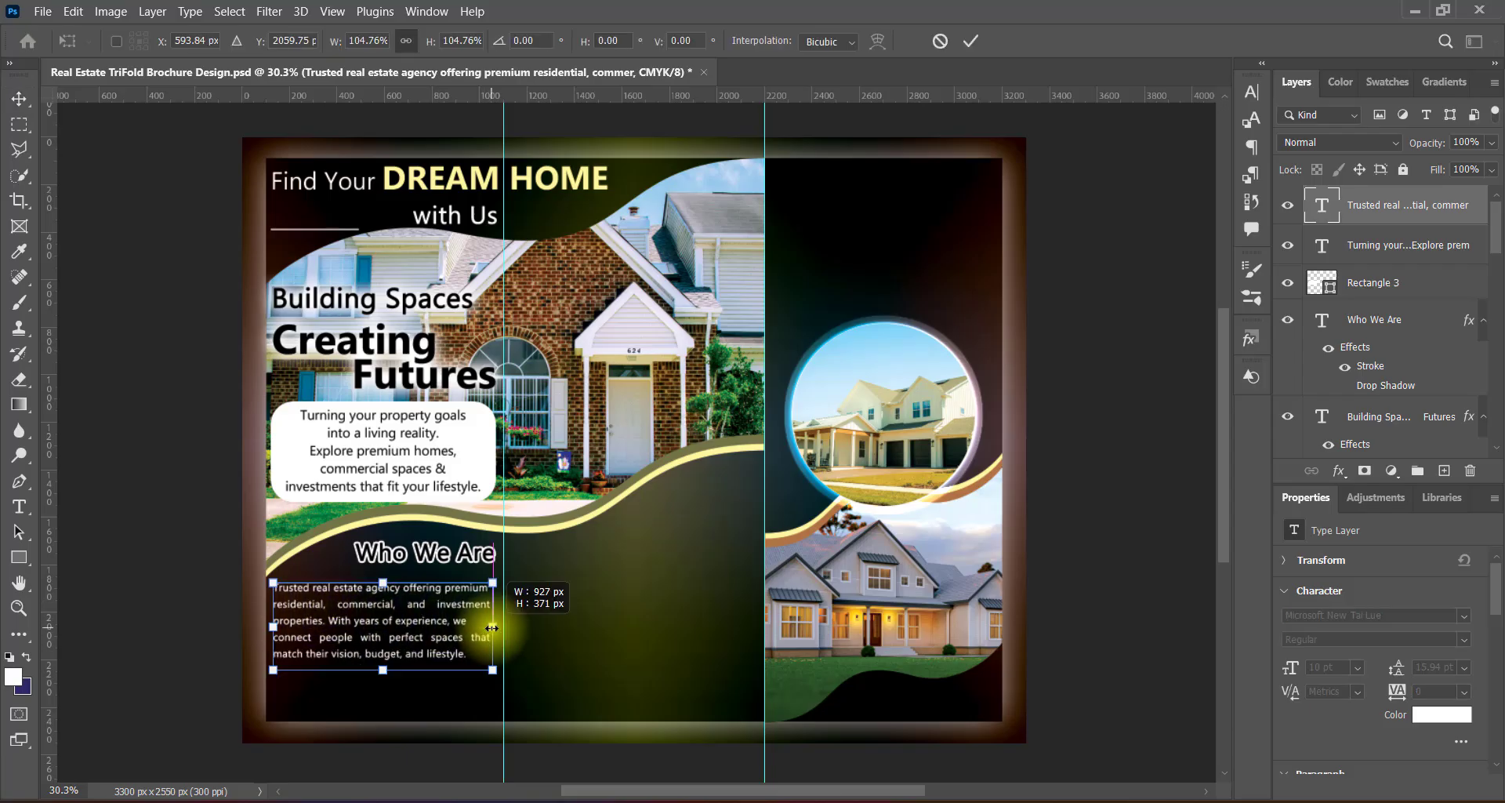
pyautogui.click(723, 564)
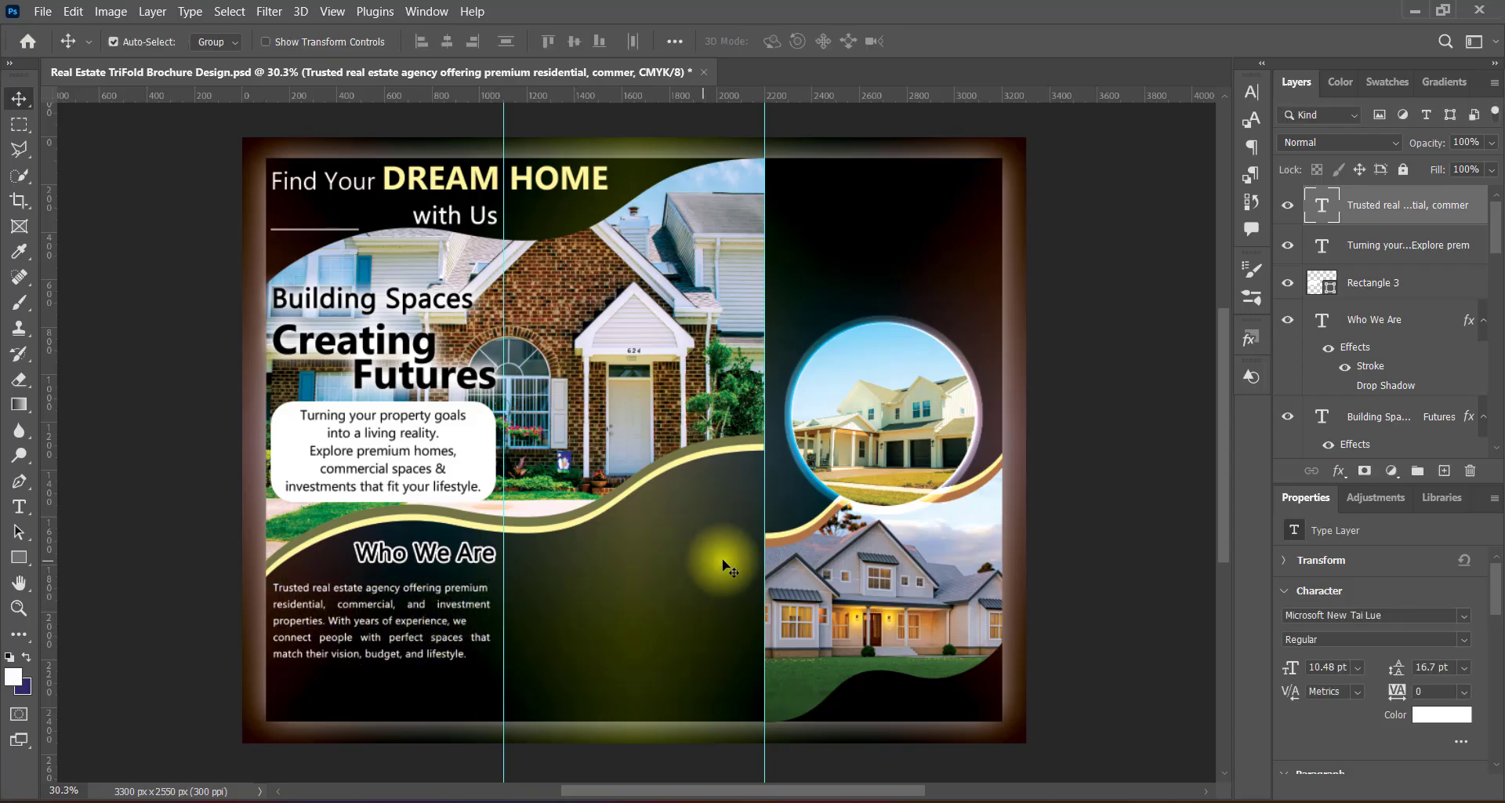
# Step: Nudge the agency paragraph slightly up and to the right, and save the document
pyautogui.press('Up')
pyautogui.press('Up')
pyautogui.press('Up')
pyautogui.press('Up')
pyautogui.press('Right')
pyautogui.press('Right')
pyautogui.press('Right')
pyautogui.press('Right')
pyautogui.press('Right')
pyautogui.press('Up')
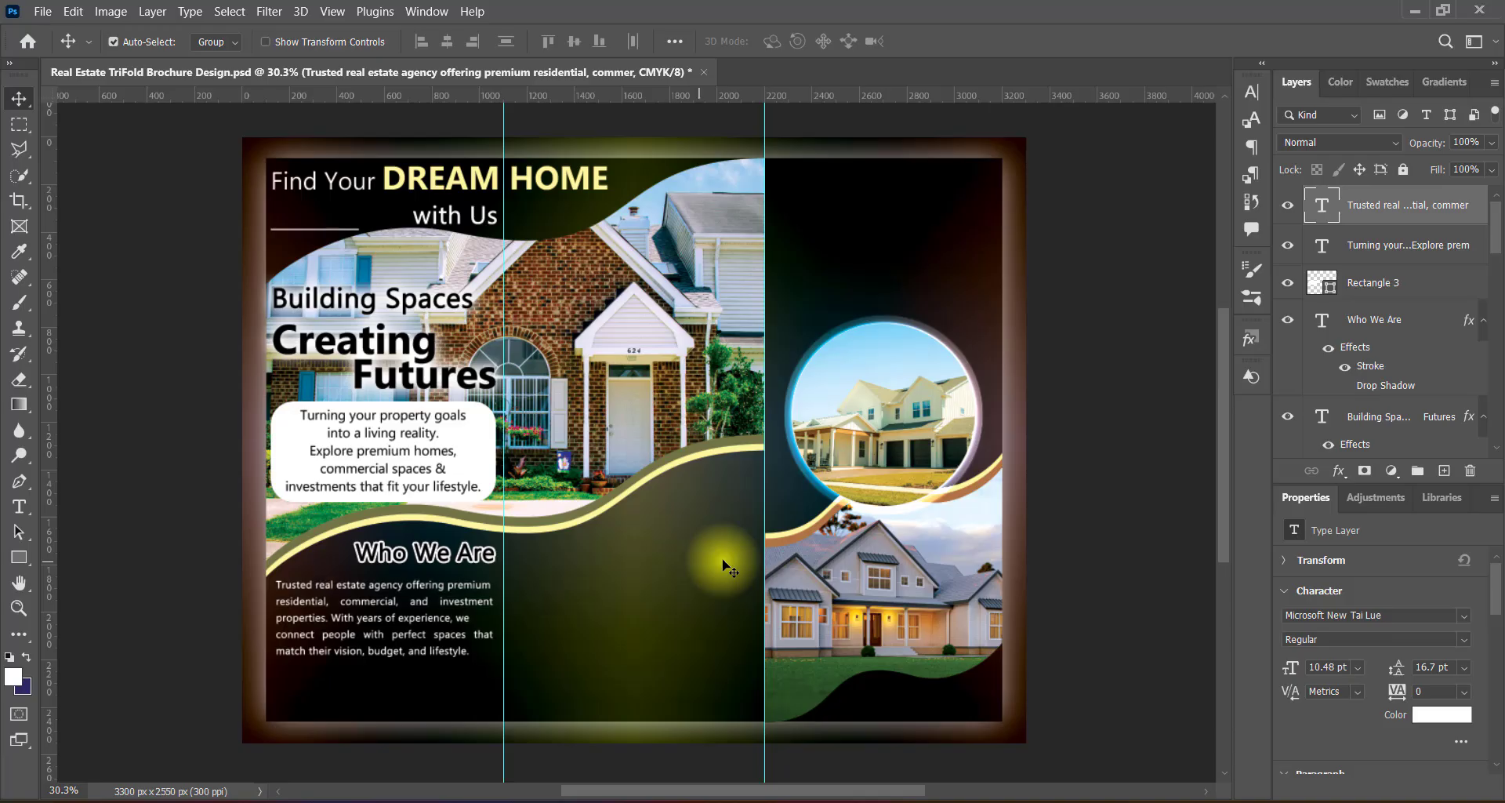
pyautogui.hotkey('ctrl', 's')
# Step: Select the "Who We Are" heading with its paragraph, nudge both slightly upward together, and save the document
pyautogui.click(362, 556)
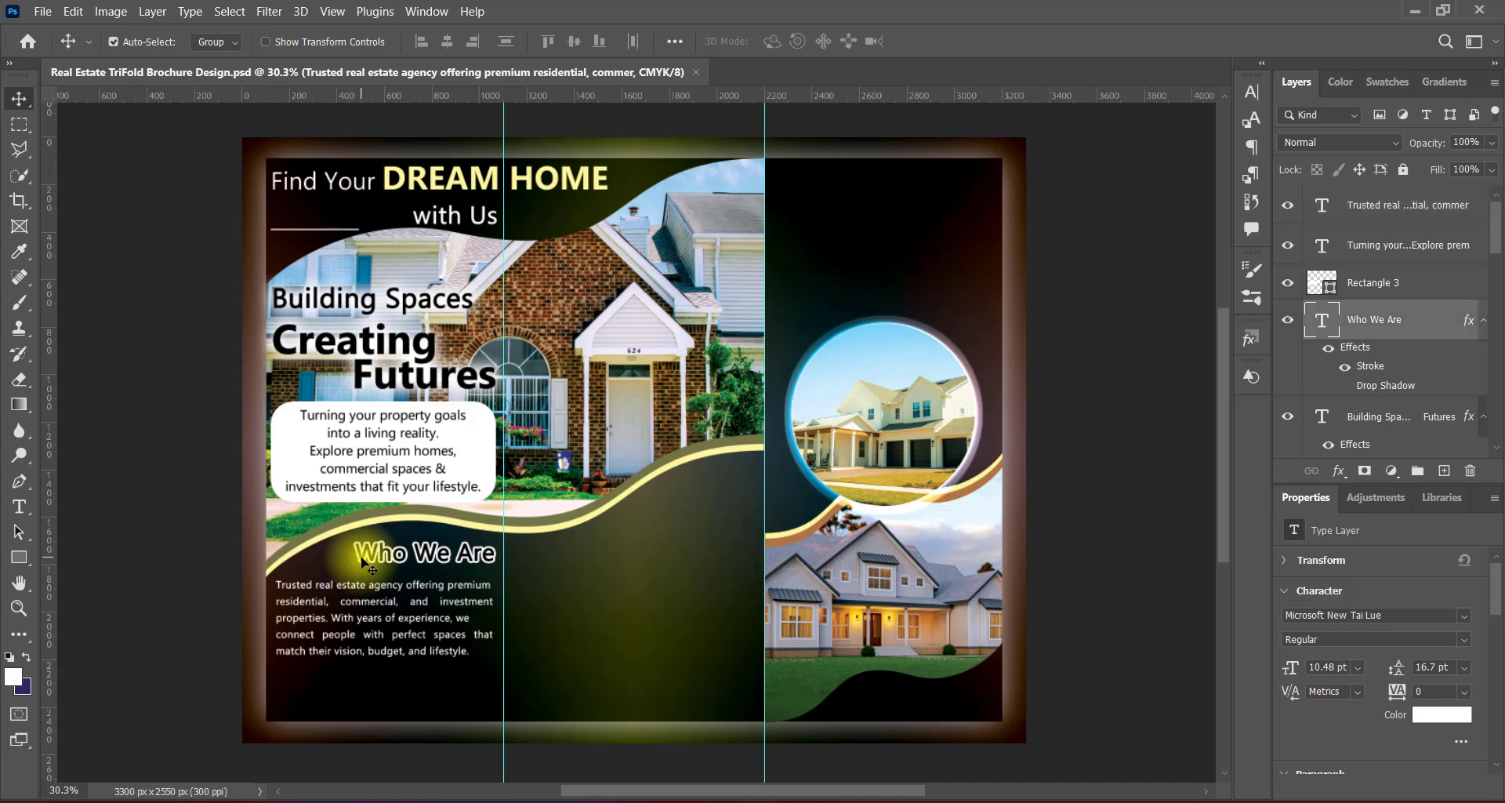
pyautogui.keyDown('shift'); pyautogui.click(418, 590); pyautogui.keyUp('shift')
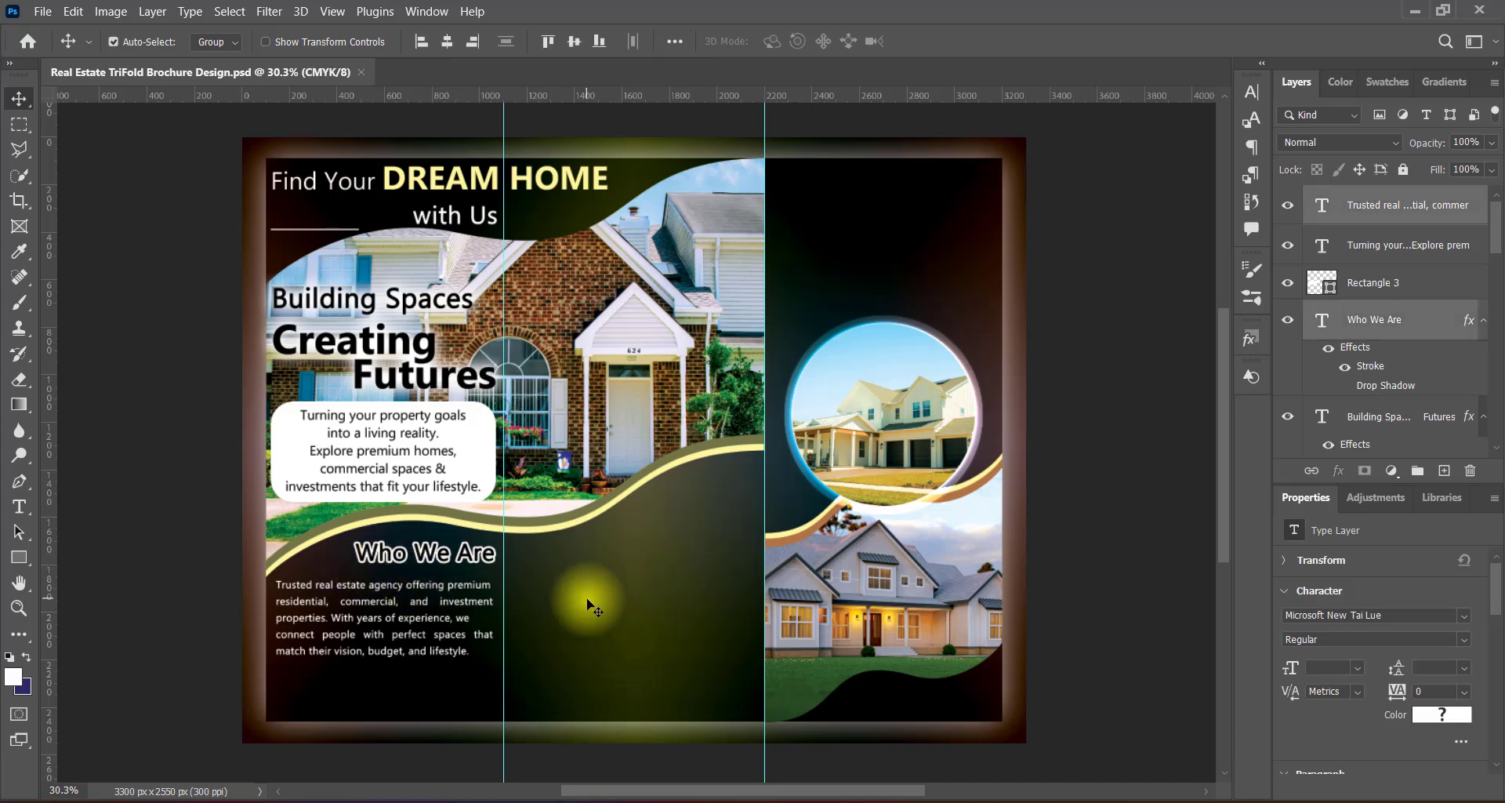
pyautogui.press('Up')
pyautogui.press('Up')
pyautogui.press('Up')
pyautogui.press('Up')
pyautogui.press('Up')
pyautogui.press('Up')
pyautogui.press('Up')
pyautogui.press('Up')
pyautogui.press('Up')
pyautogui.press('Up')
pyautogui.press('Up')
pyautogui.press('Up')
pyautogui.press('Up')
pyautogui.press('Up')
pyautogui.press('Up')
pyautogui.press('Up')
pyautogui.press('Up')
pyautogui.press('Up')
pyautogui.press('Up')
pyautogui.press('Up')
pyautogui.press('Down')
pyautogui.press('Down')
pyautogui.press('Down')
pyautogui.press('Down')
pyautogui.press('Down')
pyautogui.press('Down')
pyautogui.press('Down')
pyautogui.press('Down')
pyautogui.press('Down')
pyautogui.press('Down')
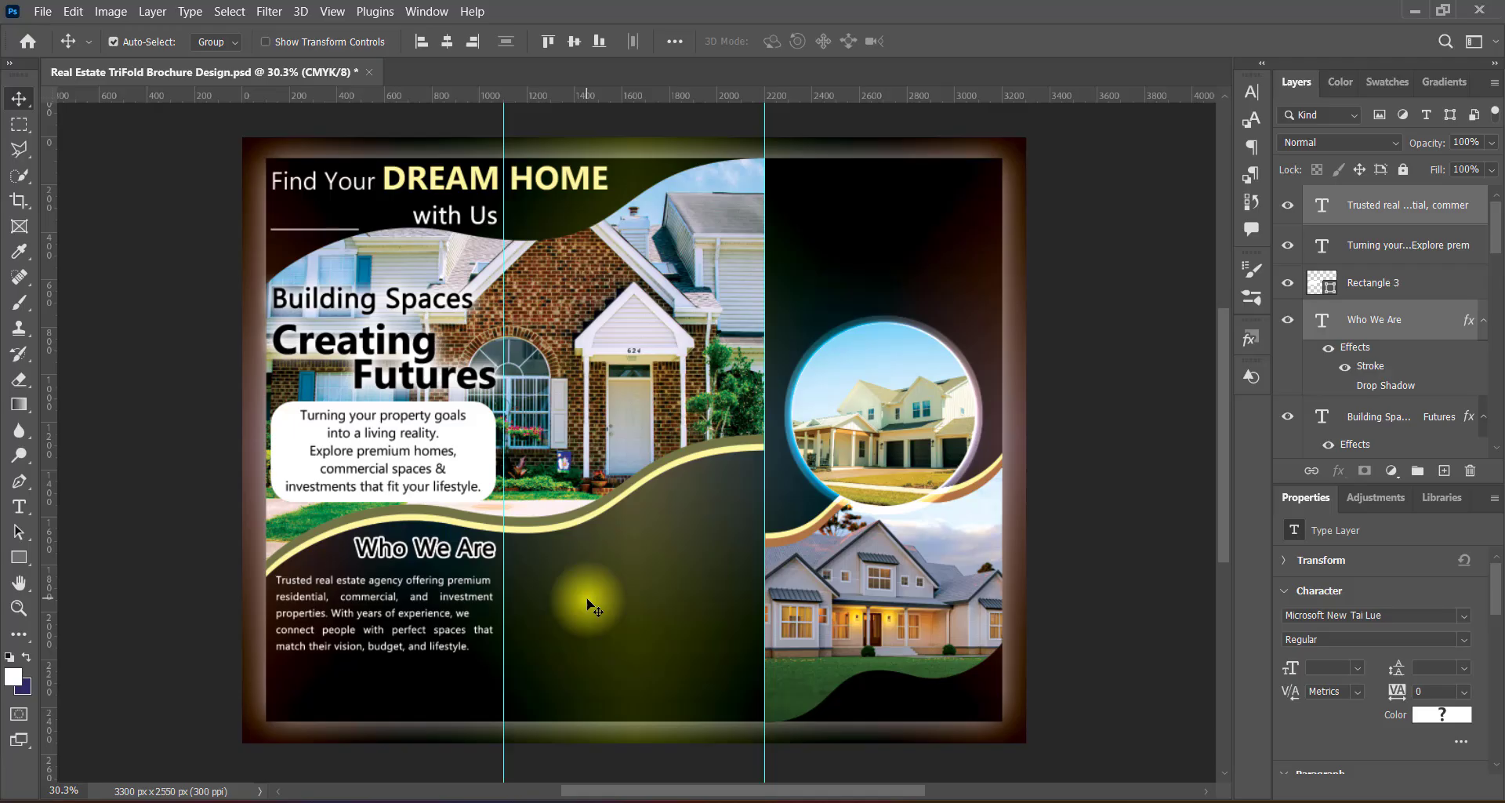
pyautogui.hotkey('ctrl', 's')
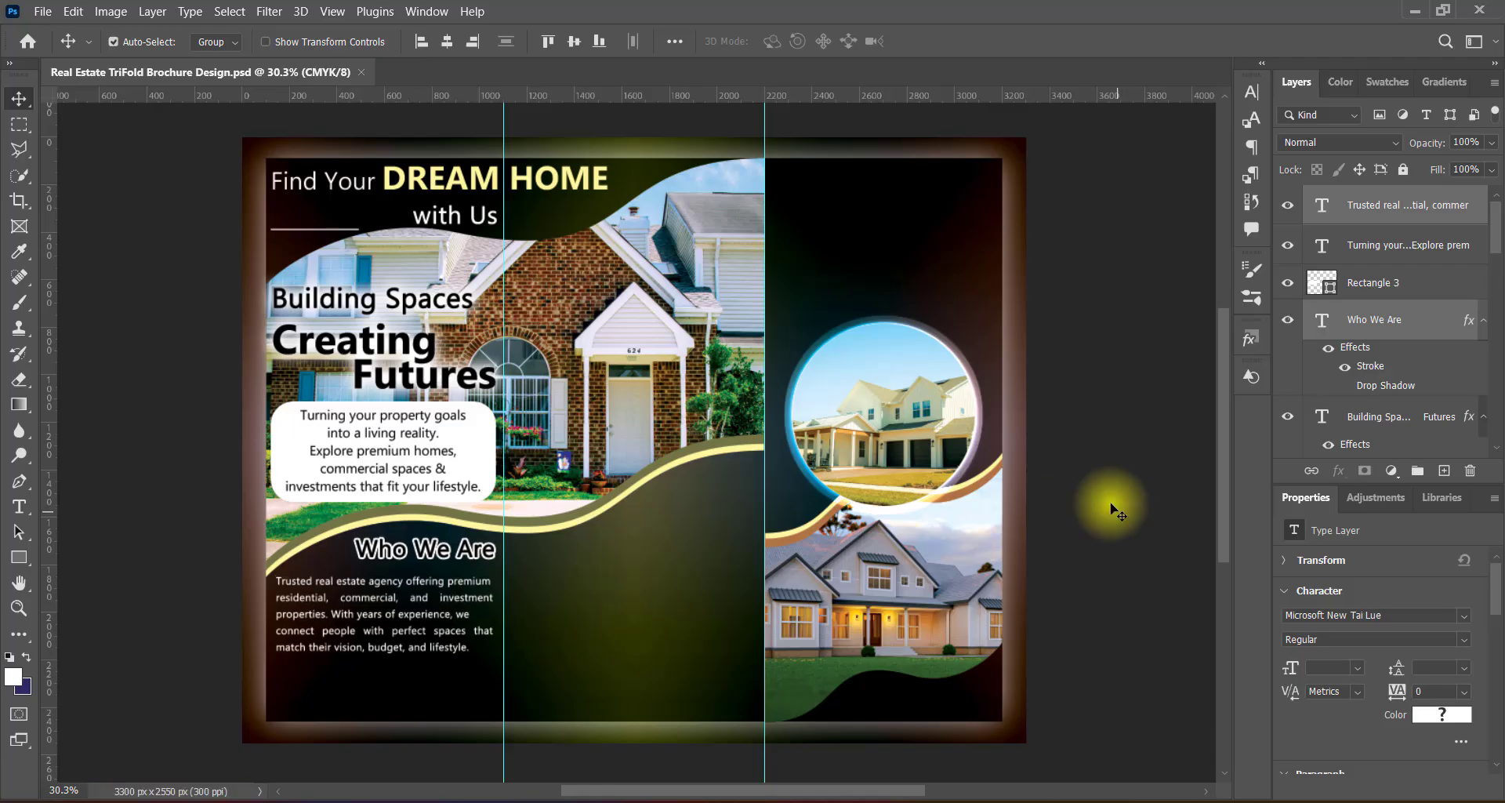
# Step: Add a new centred 12 pt Maiandra GD text layer and paste the checklist starting with "Licensed & Trusted Professionals"
pyautogui.click(1444, 471)
pyautogui.click(19, 505)
pyautogui.click(102, 499)
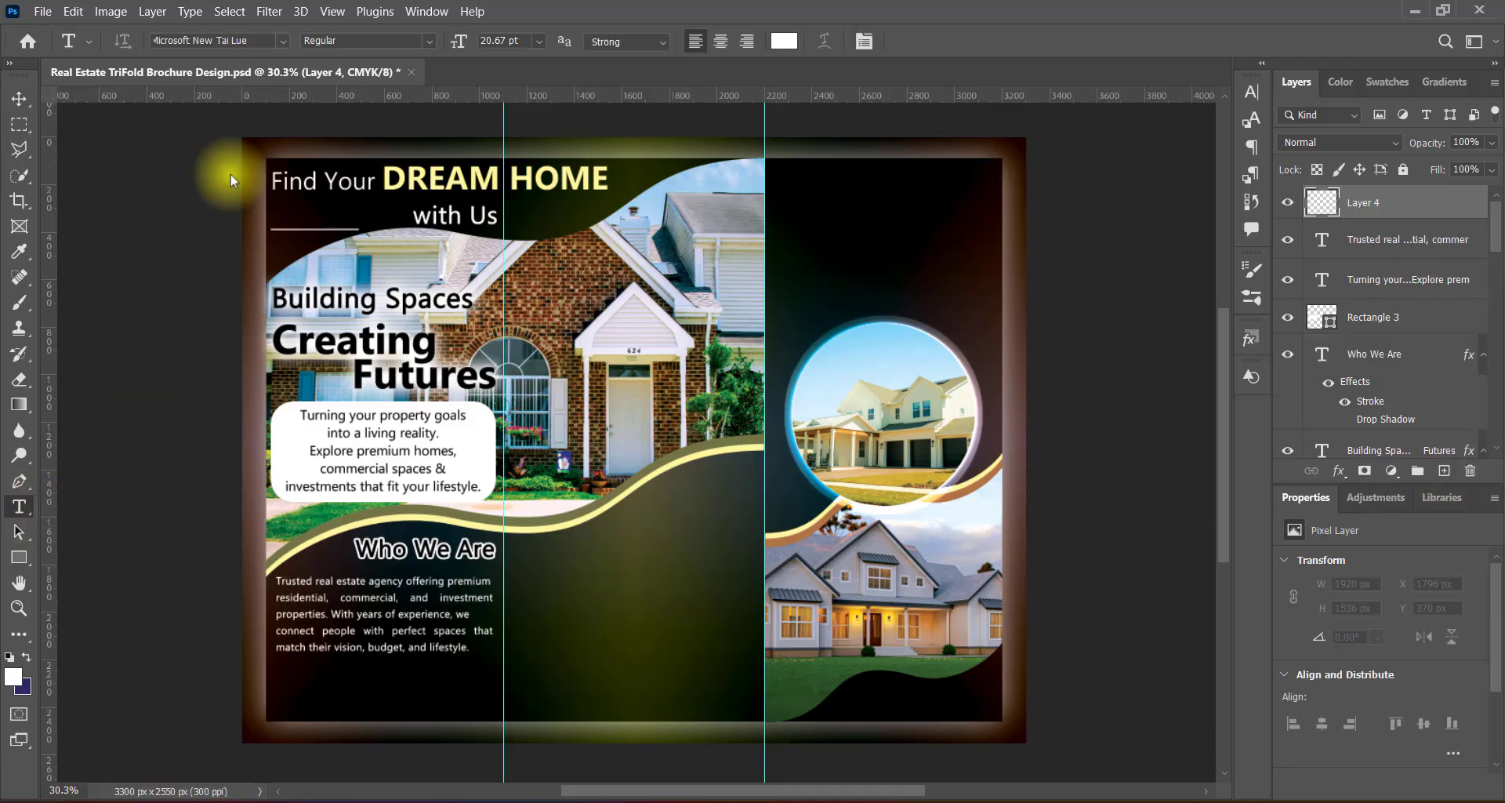
pyautogui.click(283, 41)
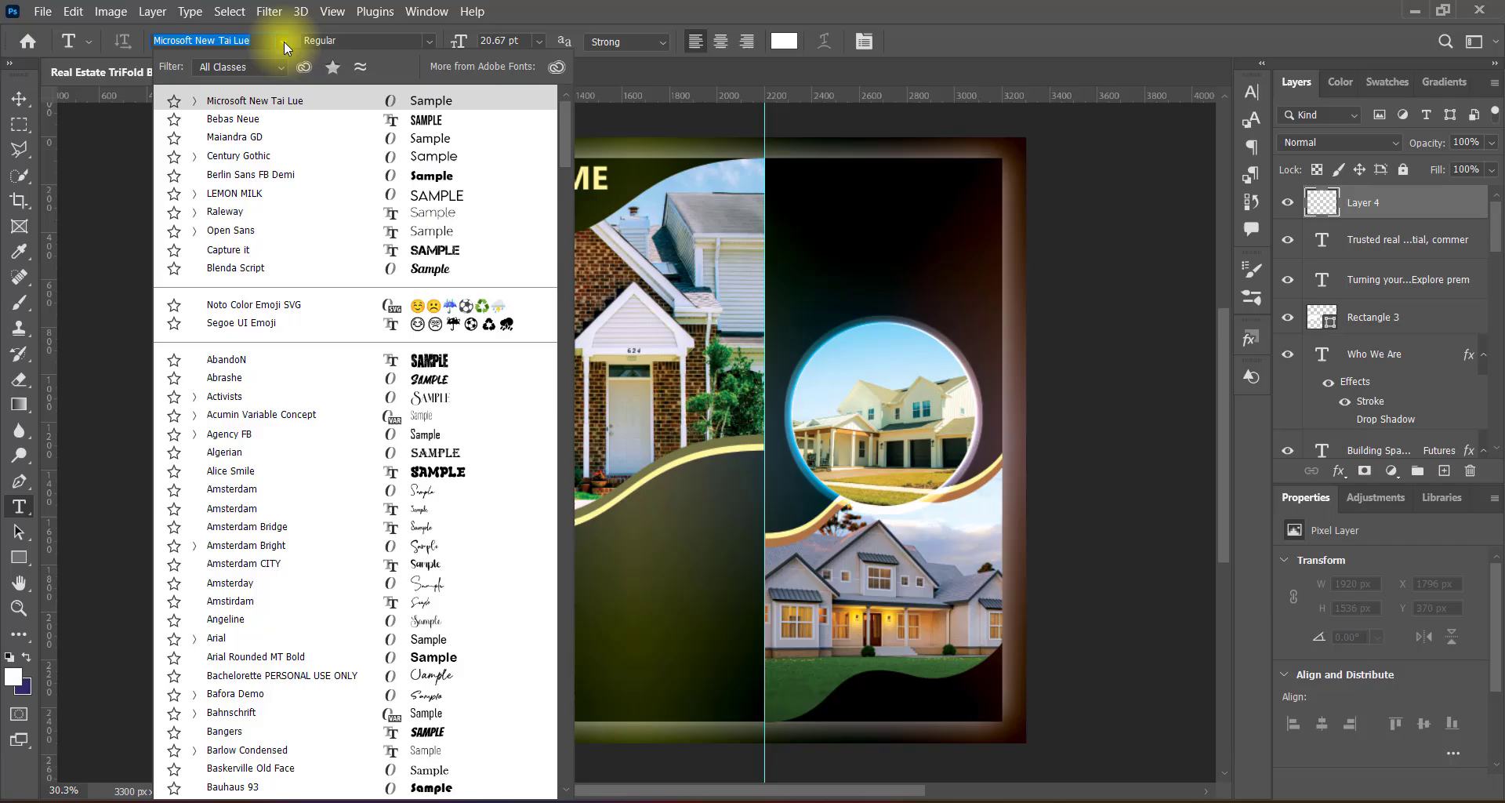
pyautogui.click(412, 138)
pyautogui.click(723, 41)
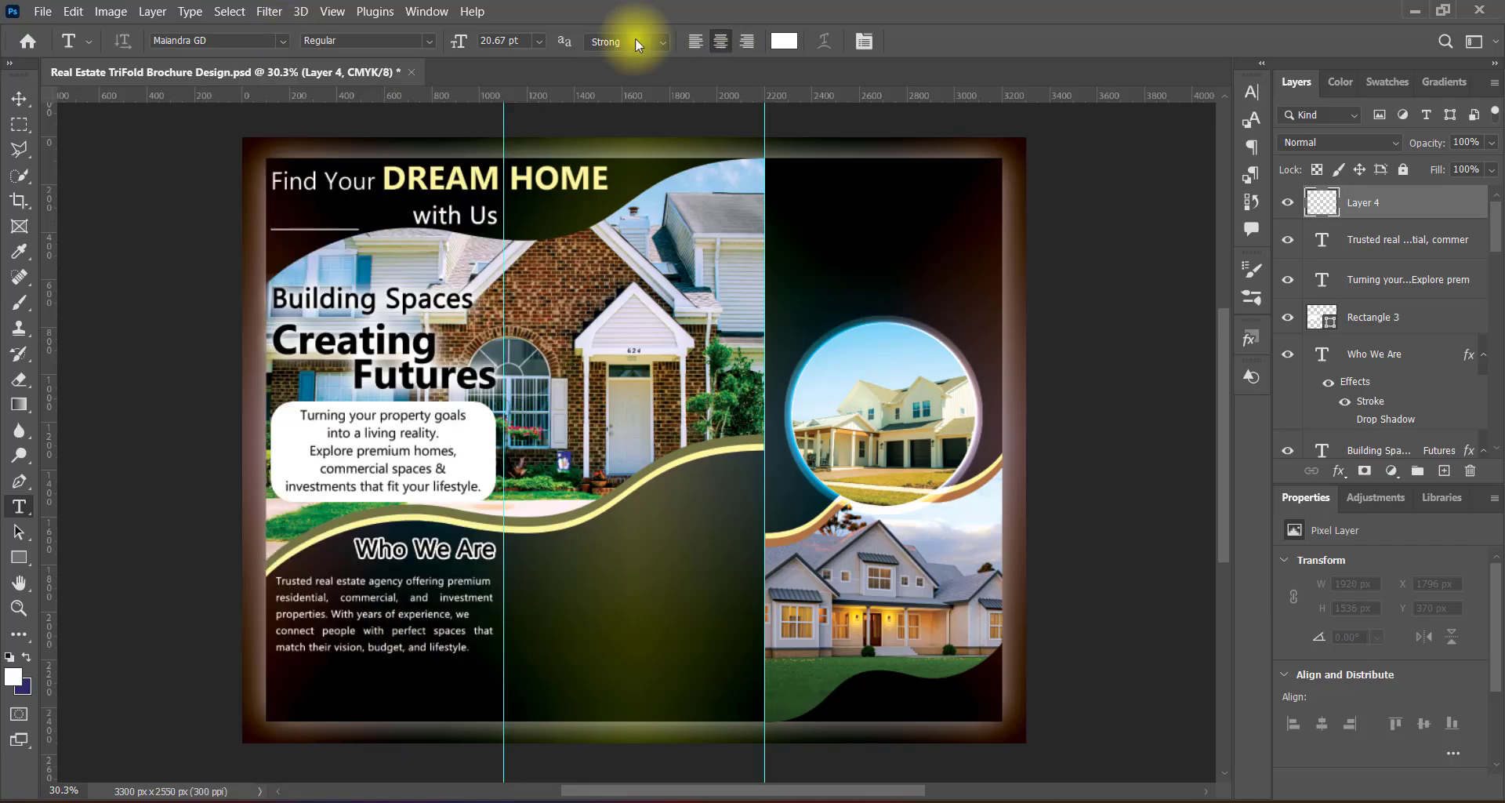
pyautogui.click(538, 41)
pyautogui.click(509, 150)
pyautogui.click(647, 666)
pyautogui.hotkey('ctrl', 'v')
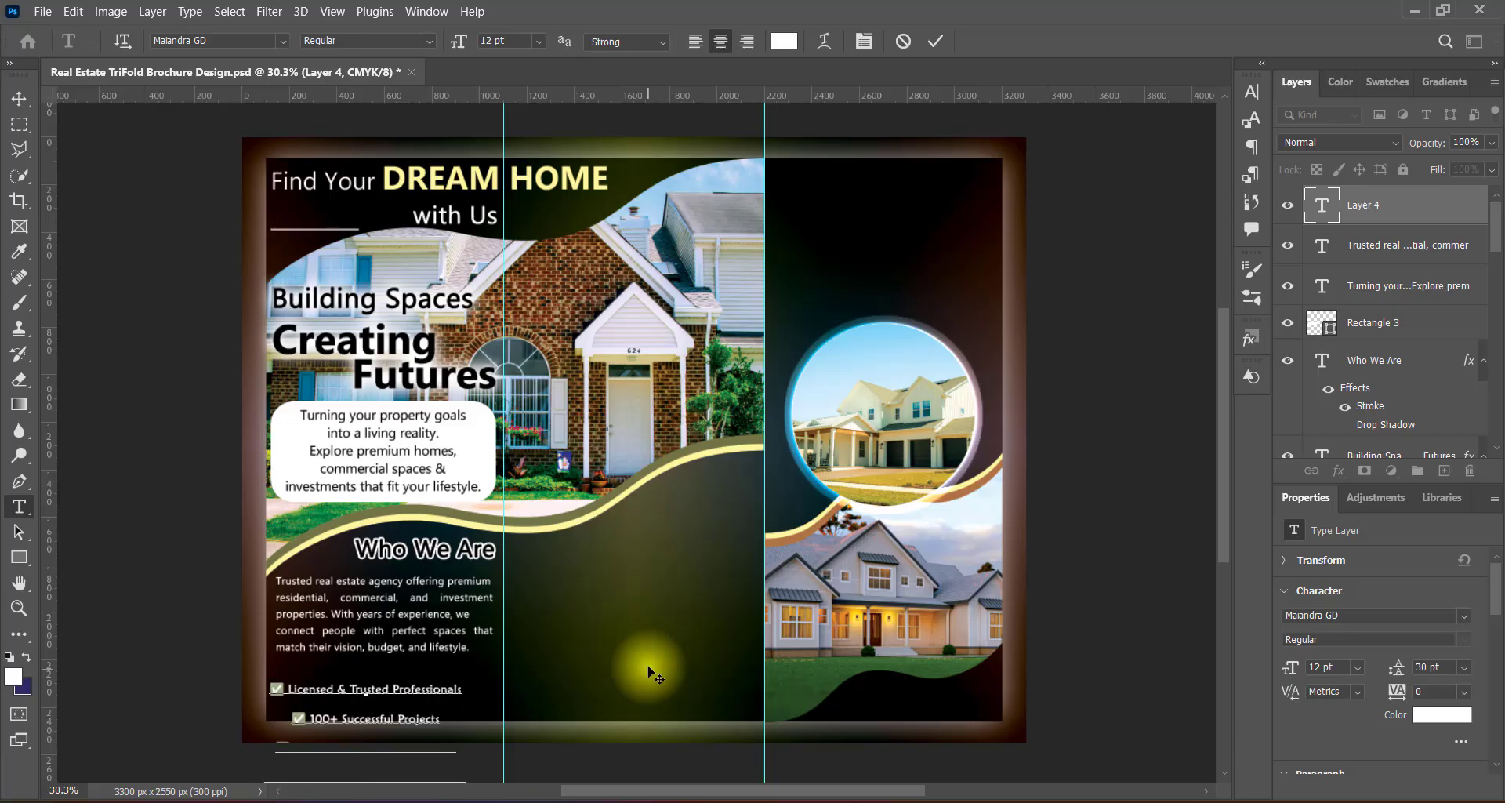
# Step: Set the leading of all checklist lines to 14 pt
pyautogui.moveTo(271, 688); pyautogui.dragTo(462, 779)
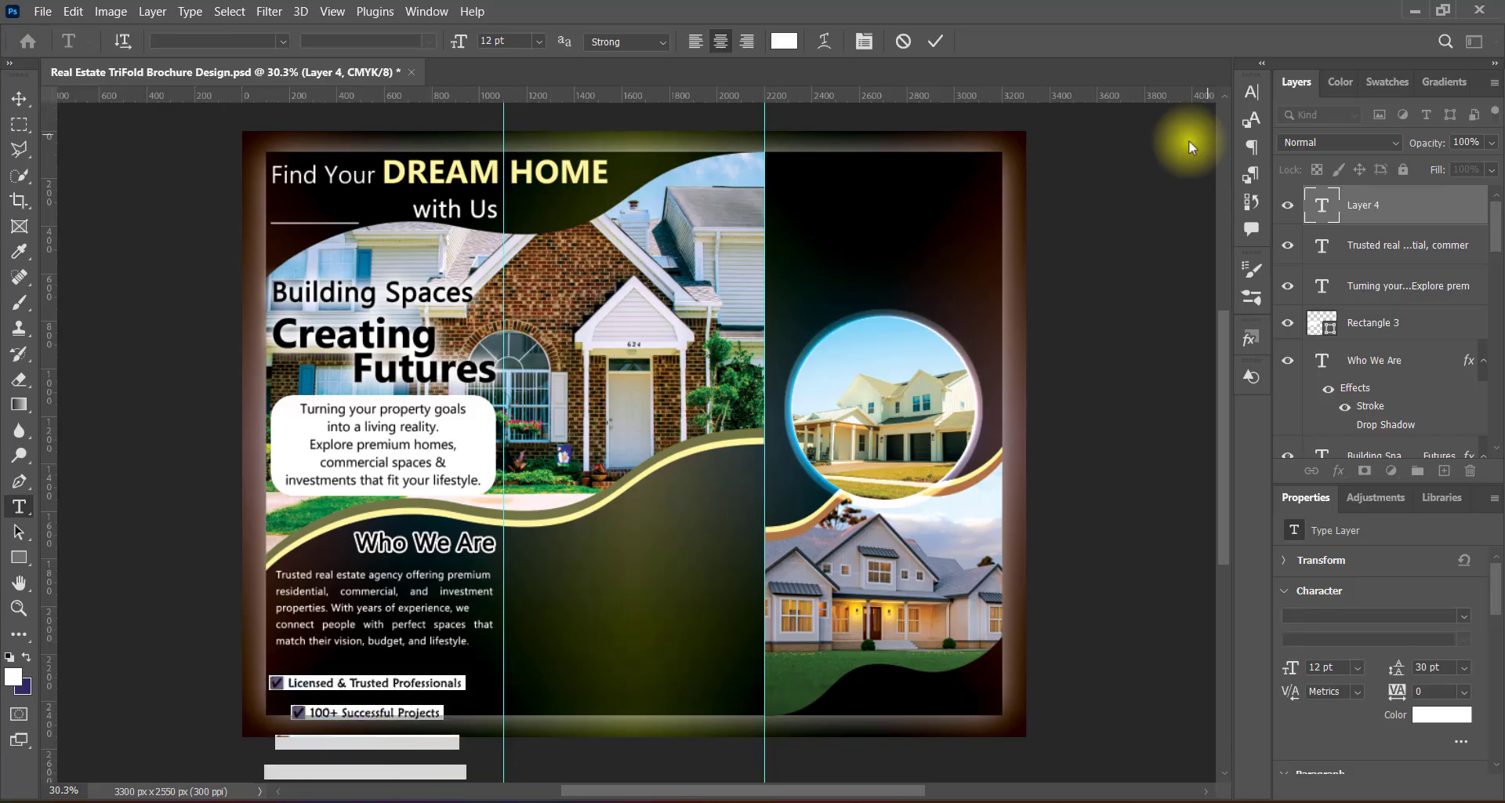
pyautogui.hotkey('ctrl', 't')
pyautogui.click(1218, 143)
pyautogui.click(1187, 275)
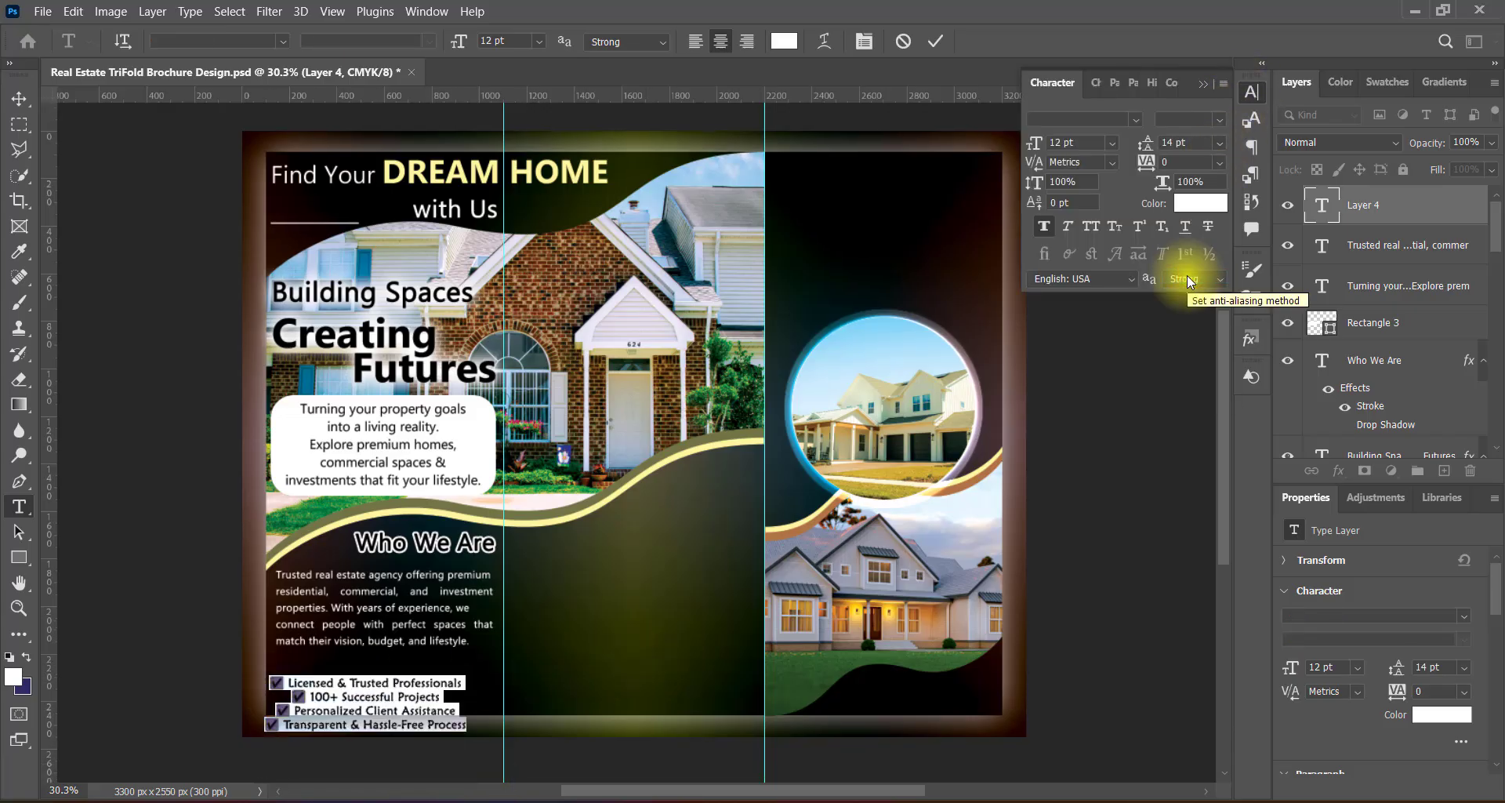
pyautogui.click(994, 76)
# Step: Color the checklist text pale yellow (fff79e), sampled from the "DREAM HOME" headline
pyautogui.click(784, 41)
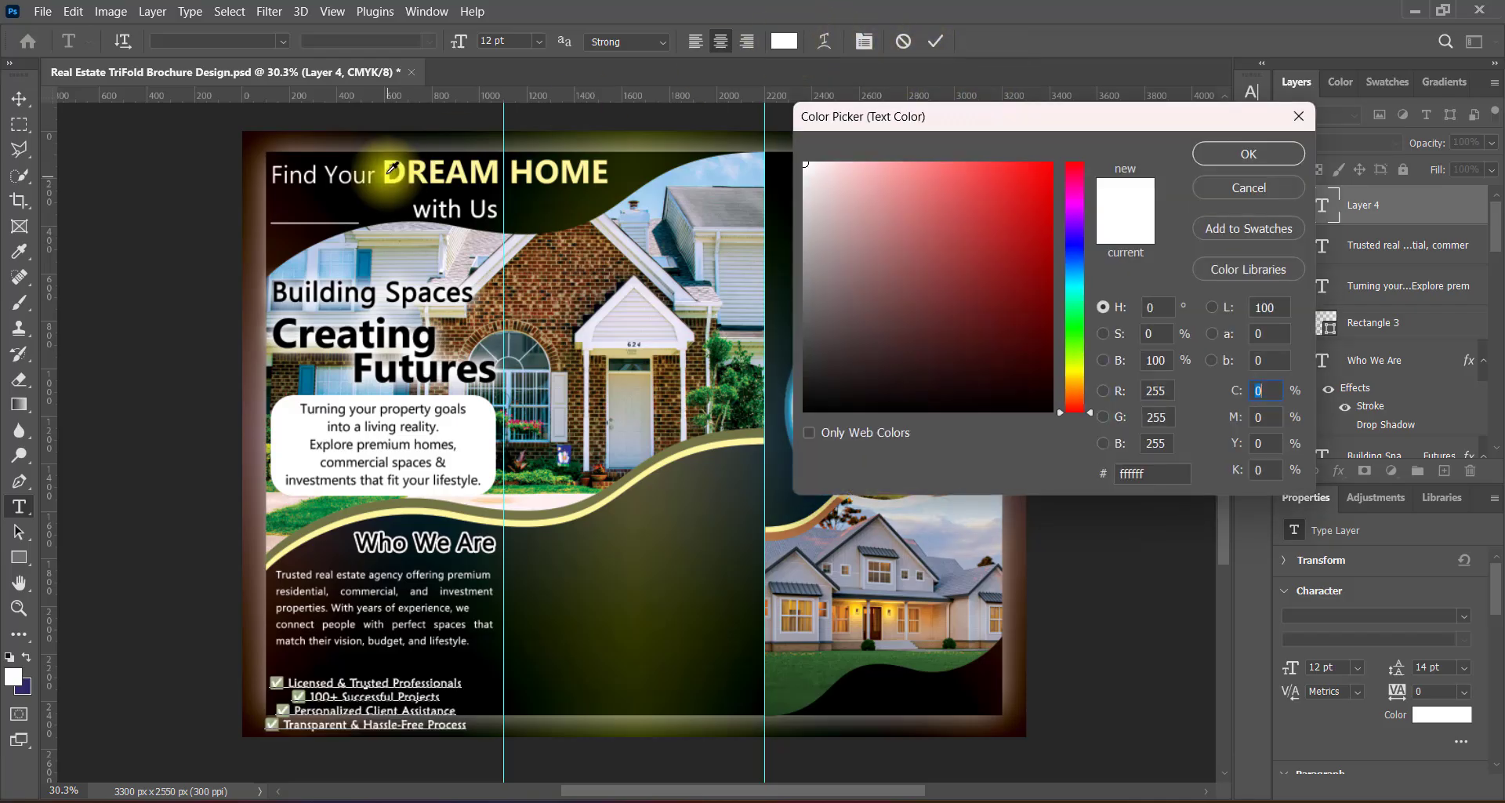
pyautogui.click(390, 171)
pyautogui.click(1248, 153)
pyautogui.click(935, 41)
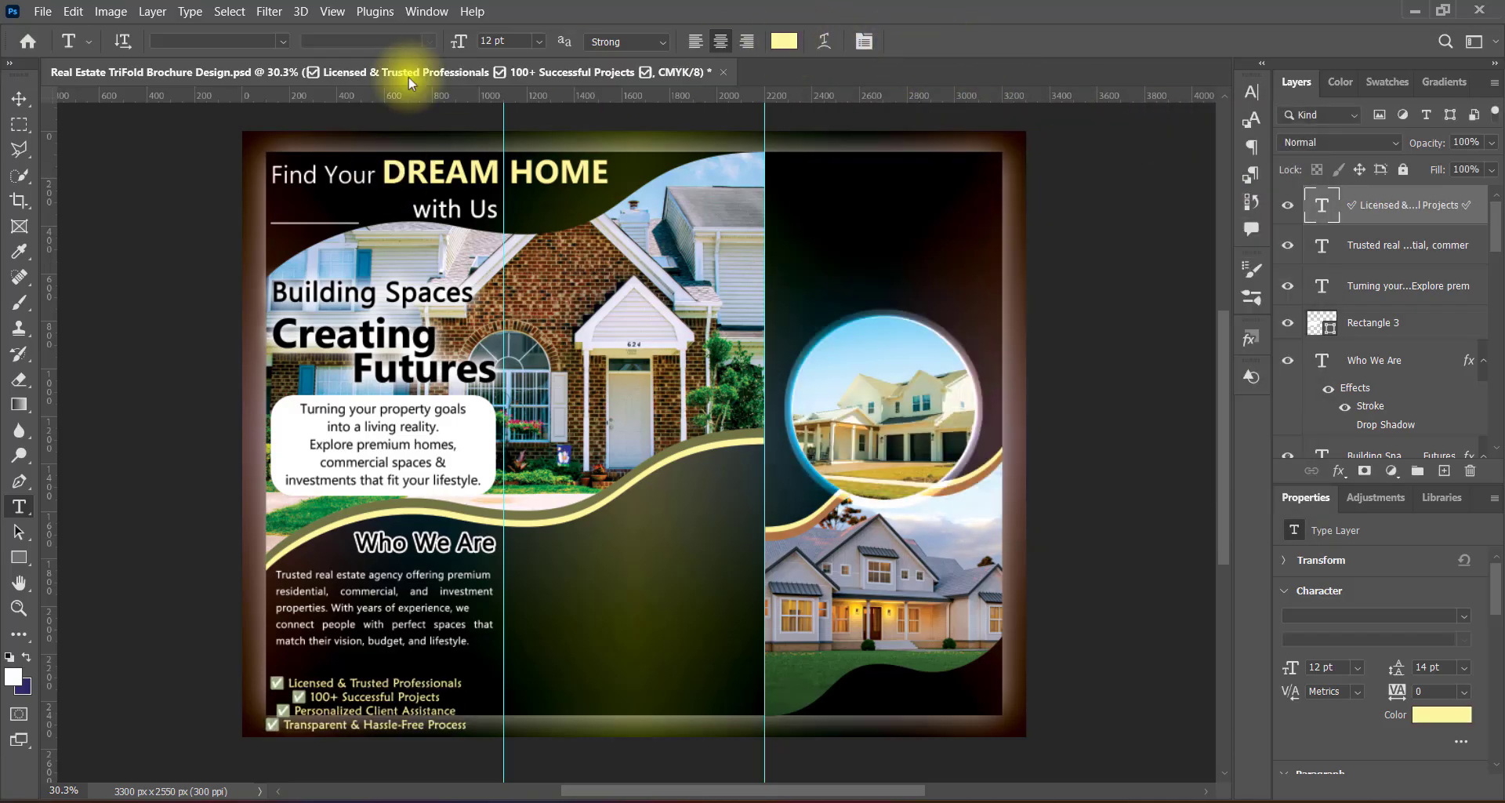
# Step: Left-align the checklist and place it directly below the agency paragraph
pyautogui.click(19, 99)
pyautogui.moveTo(403, 689); pyautogui.dragTo(413, 668)
pyautogui.doubleClick(432, 661)
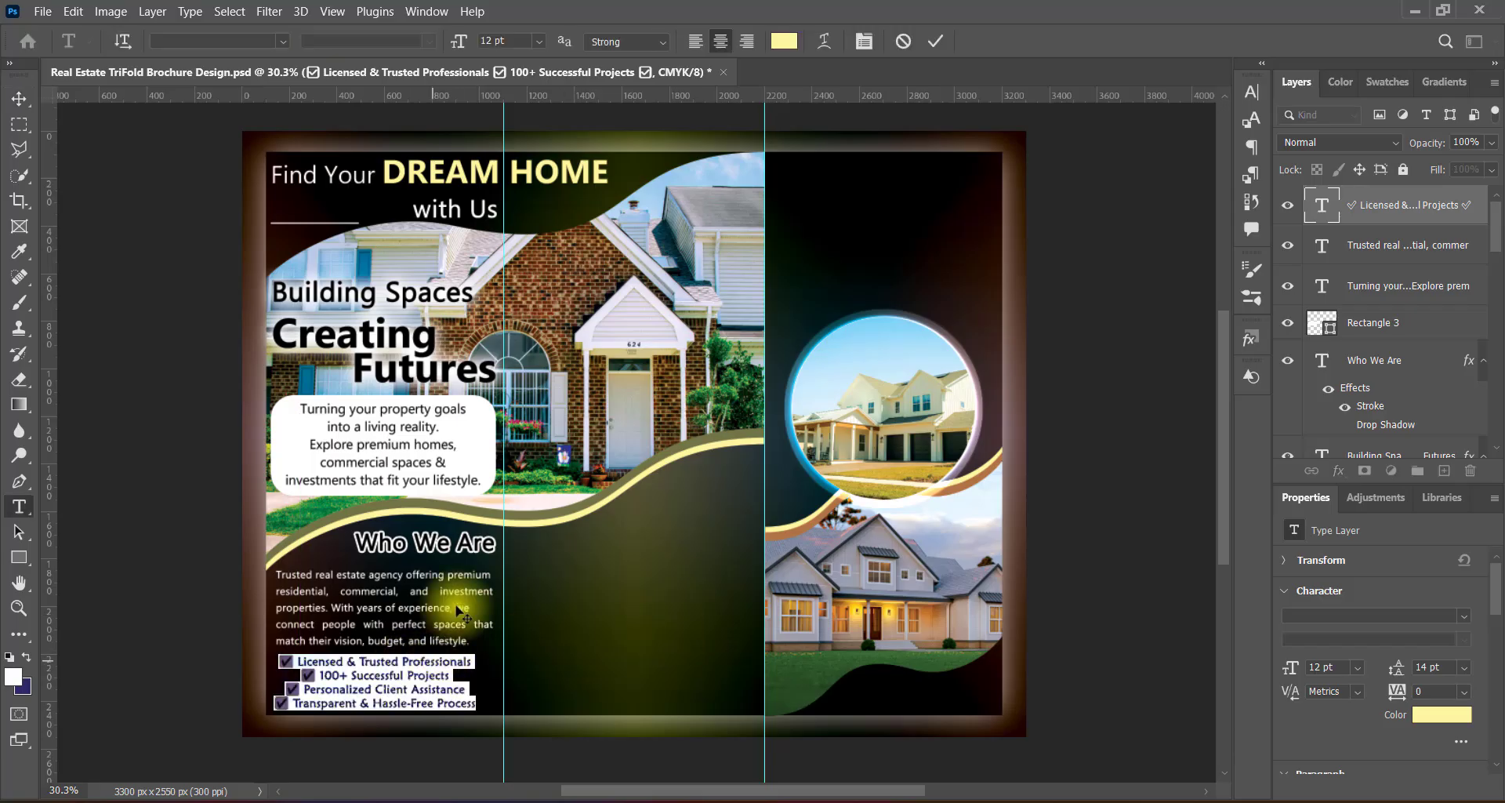
pyautogui.click(696, 41)
pyautogui.click(939, 41)
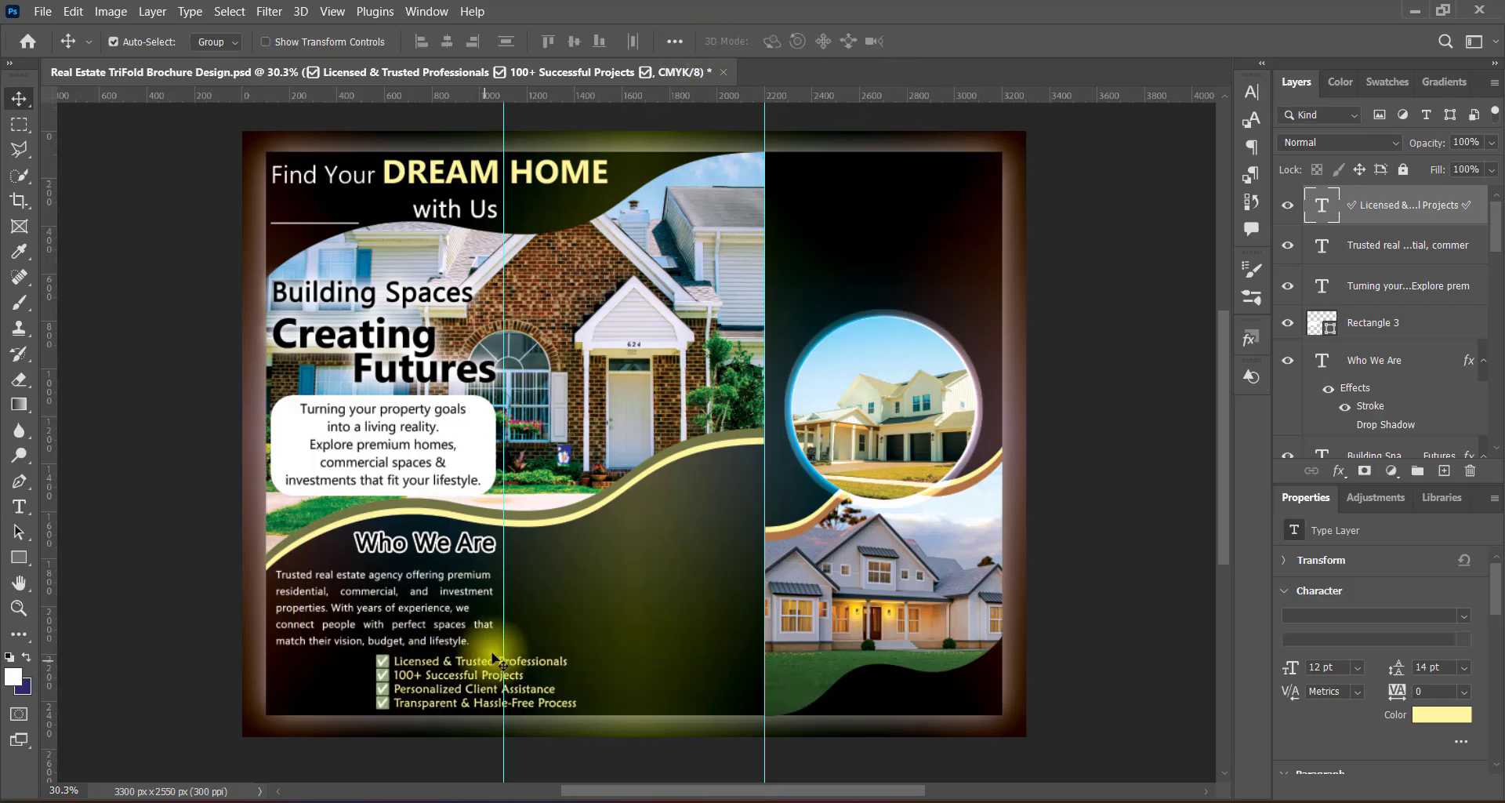
pyautogui.moveTo(486, 665); pyautogui.dragTo(392, 665)
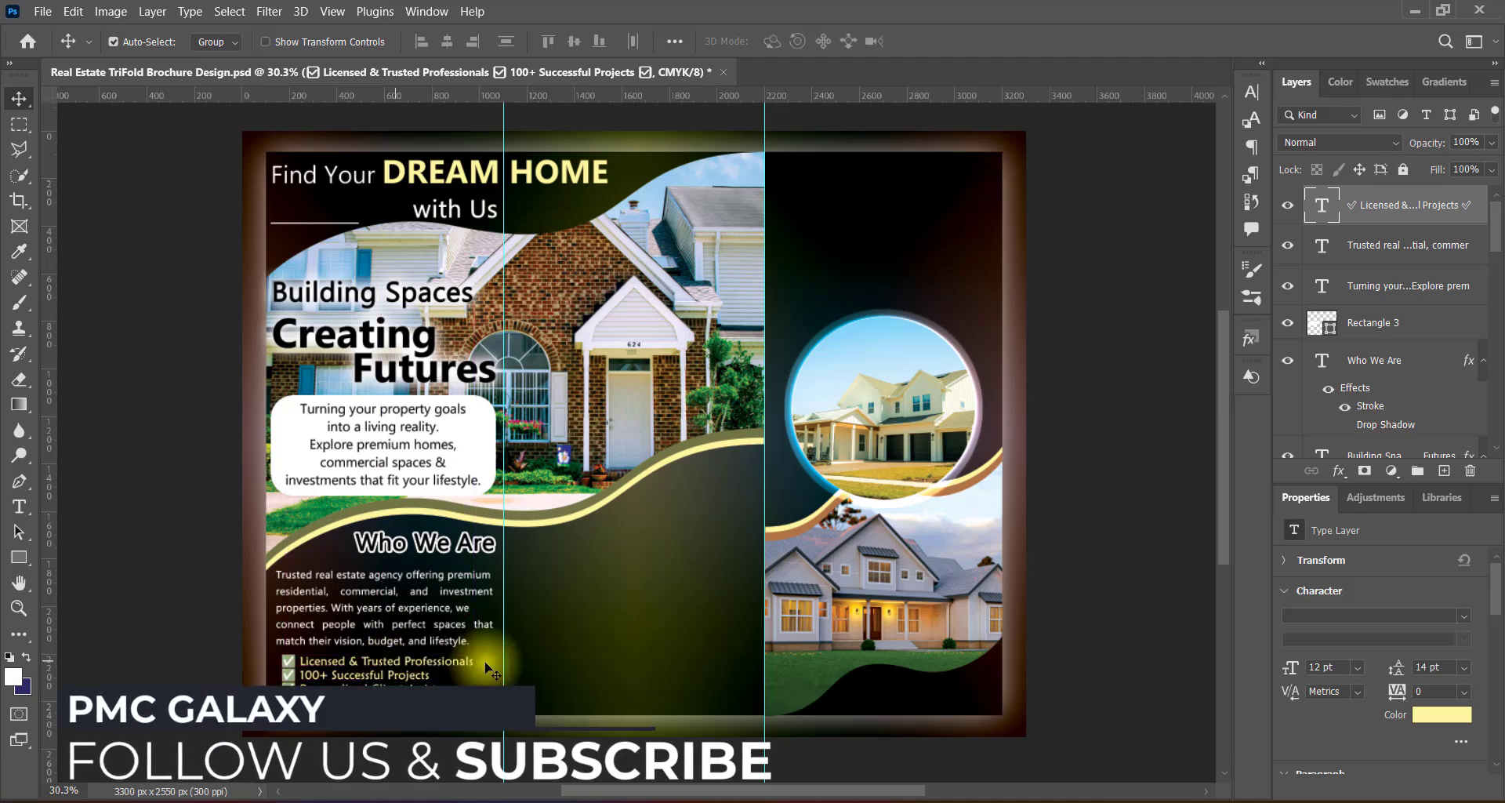
# Step: Shift the checklist slightly right and down so it sits centred beneath the agency paragraph with a small gap
pyautogui.hotkey('ctrl', 't')
pyautogui.moveTo(378, 672); pyautogui.dragTo(382, 681)
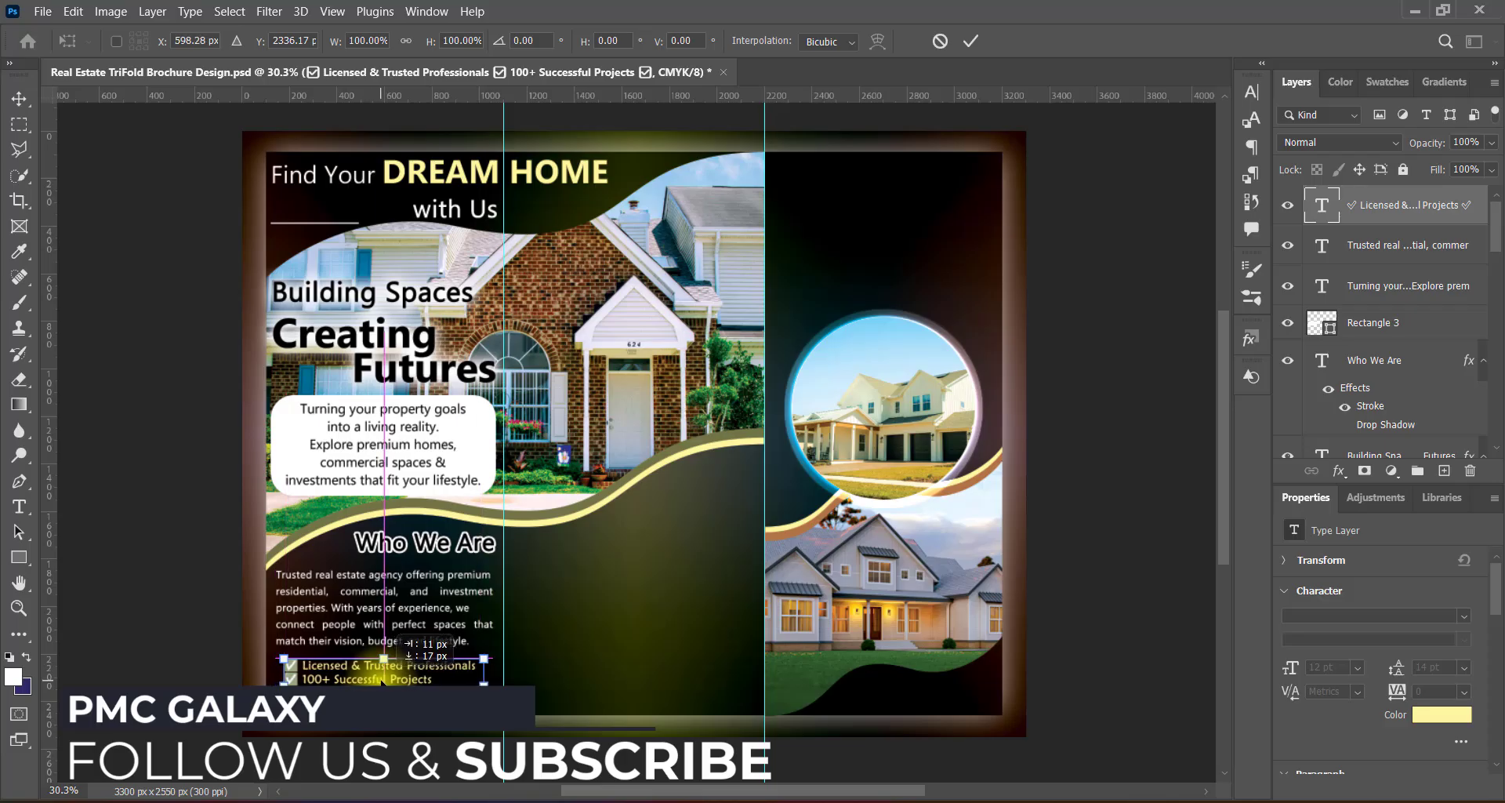
pyautogui.press('Return')
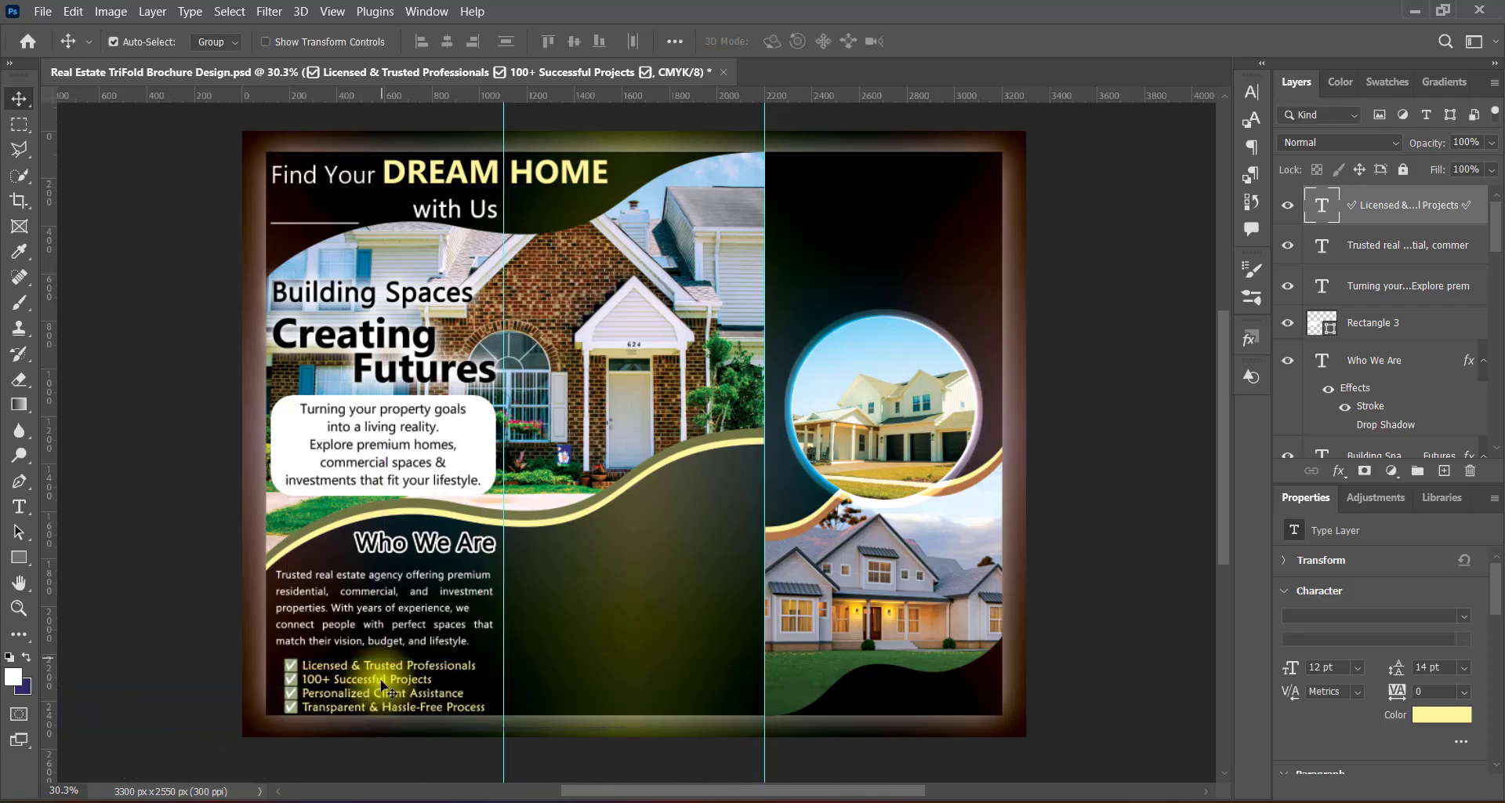
pyautogui.moveTo(384, 686); pyautogui.dragTo(383, 682)
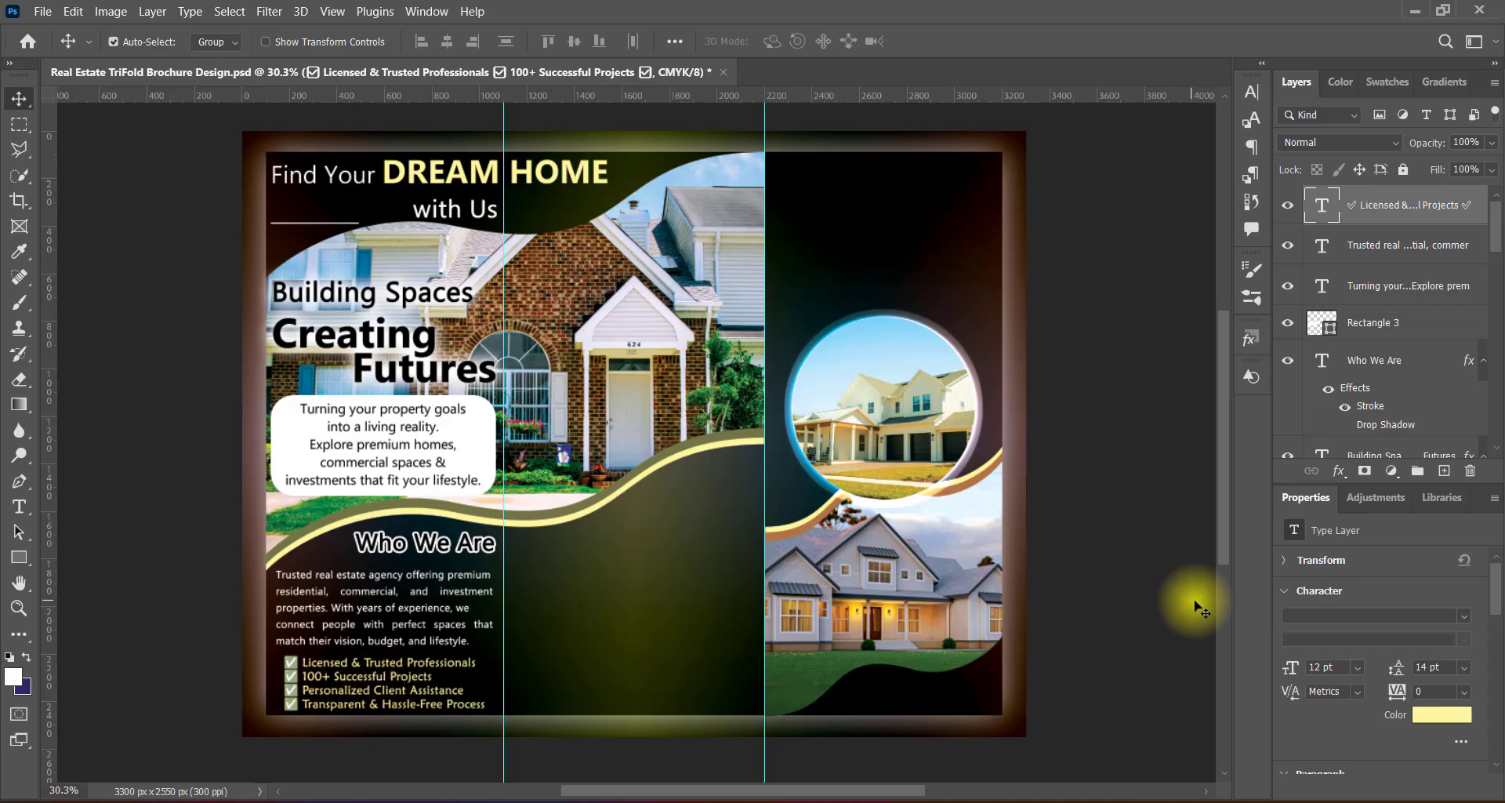
# Step: Check the character settings and text color of the agency checklist
pyautogui.doubleClick(428, 667)
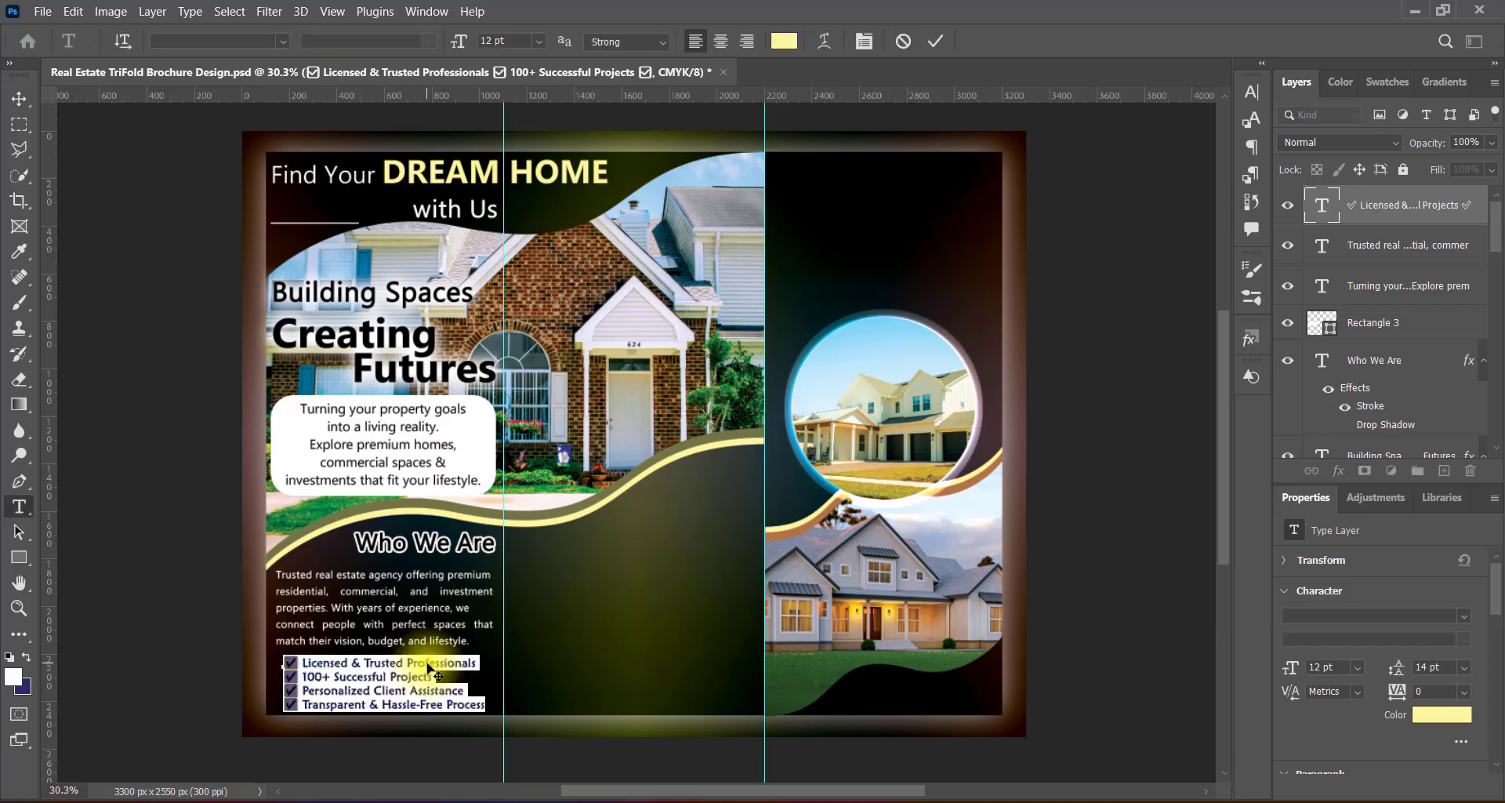
pyautogui.click(1254, 92)
pyautogui.click(1254, 92)
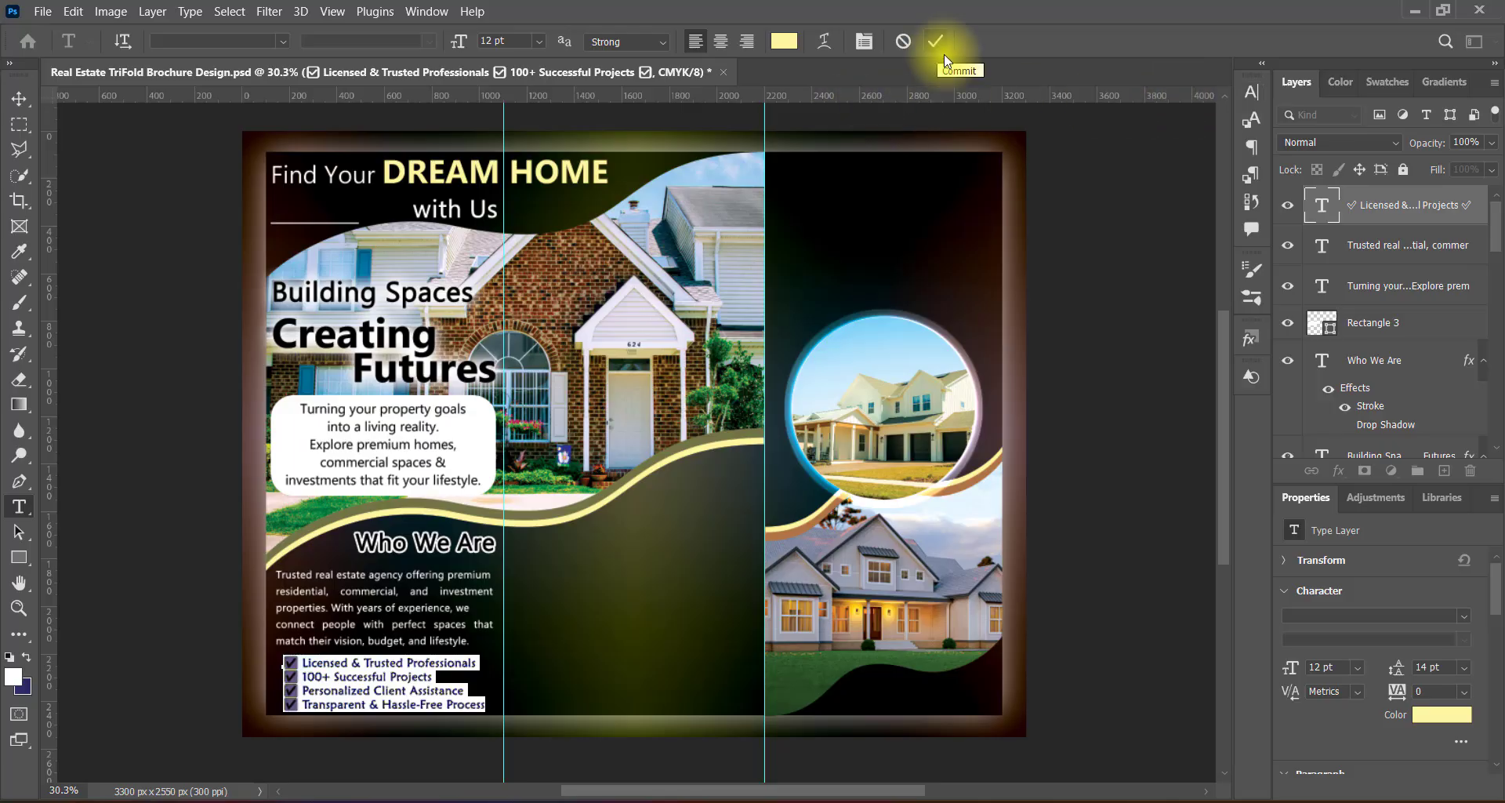
pyautogui.click(784, 41)
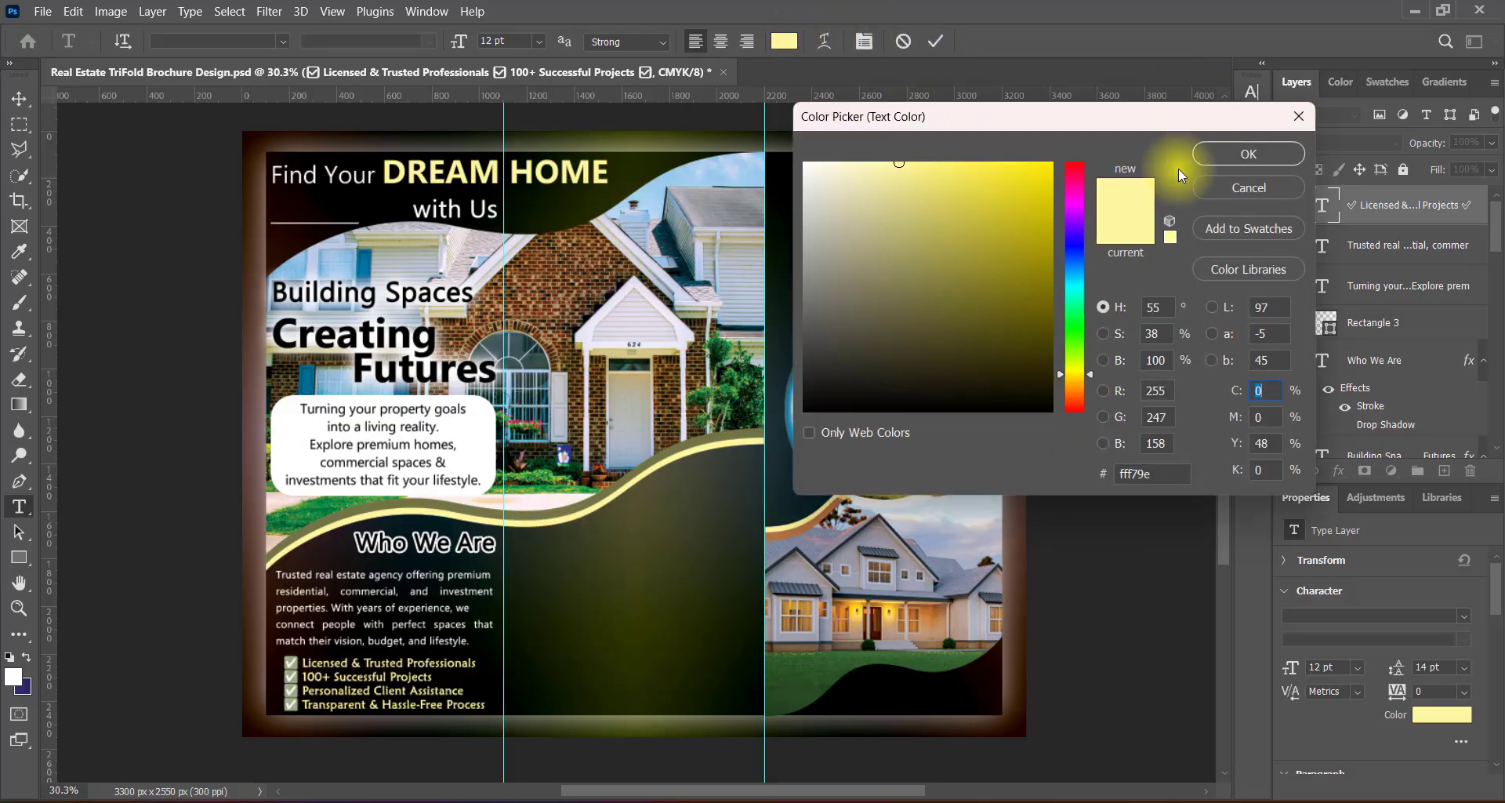
pyautogui.click(1206, 152)
pyautogui.hotkey('ctrl', 'Return')
pyautogui.press('v')
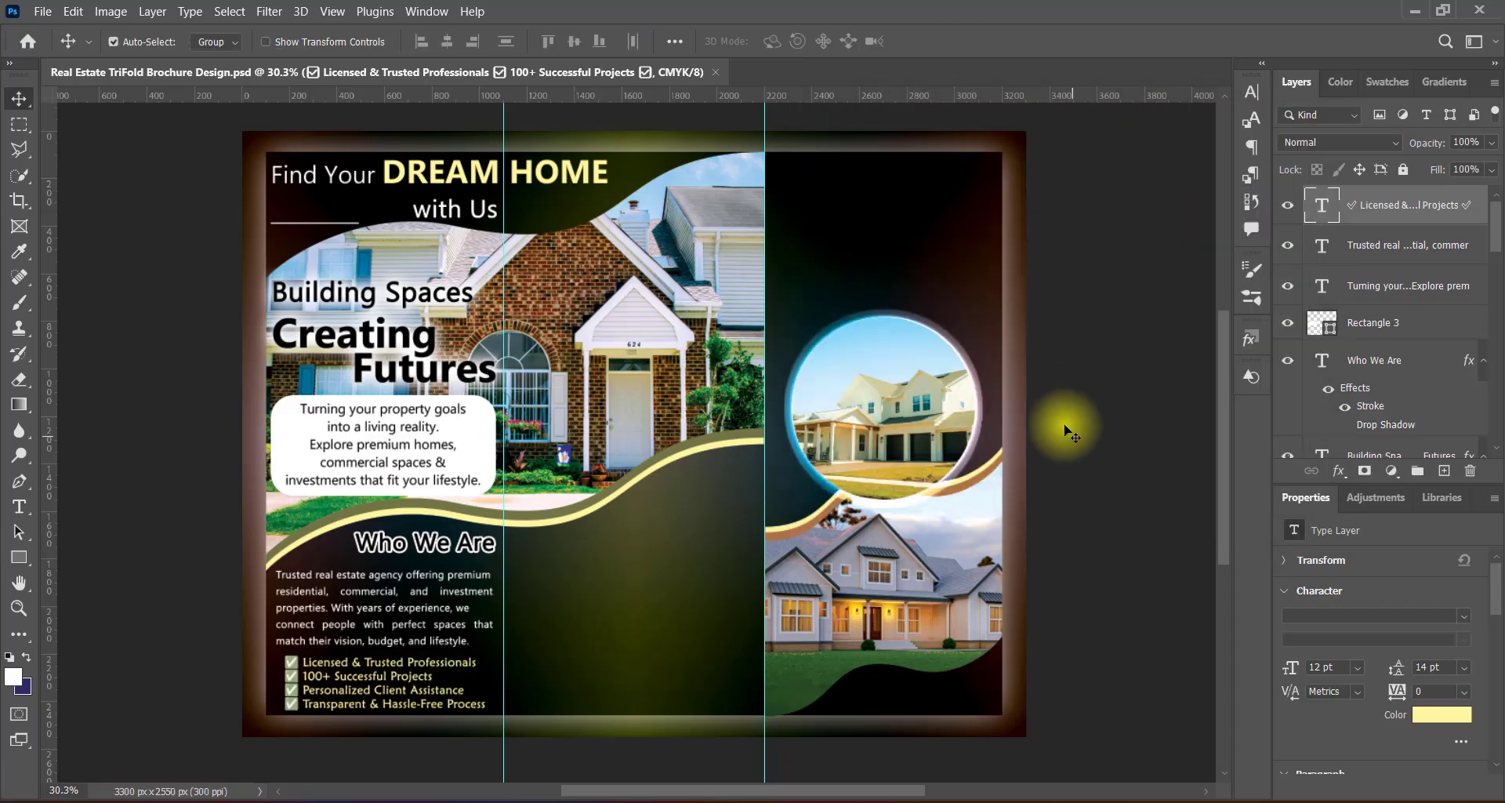
# Step: Scale the "Building Spaces Creating Futures" tagline, white box and description together to about 89% and move them up slightly
pyautogui.click(448, 369)
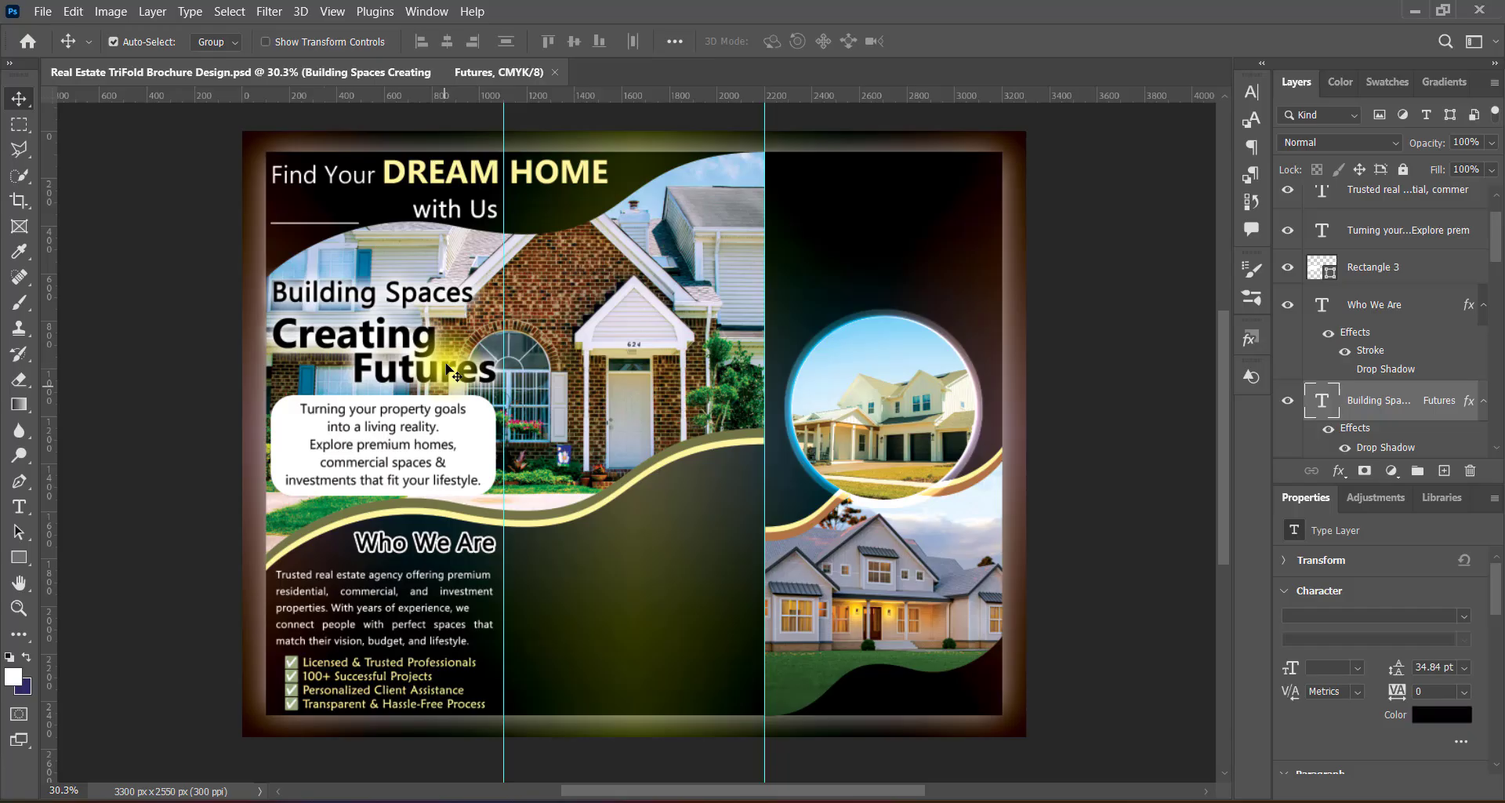
pyautogui.click(443, 419)
pyautogui.keyDown('shift'); pyautogui.click(281, 470); pyautogui.keyUp('shift')
pyautogui.hotkey('ctrl', 't')
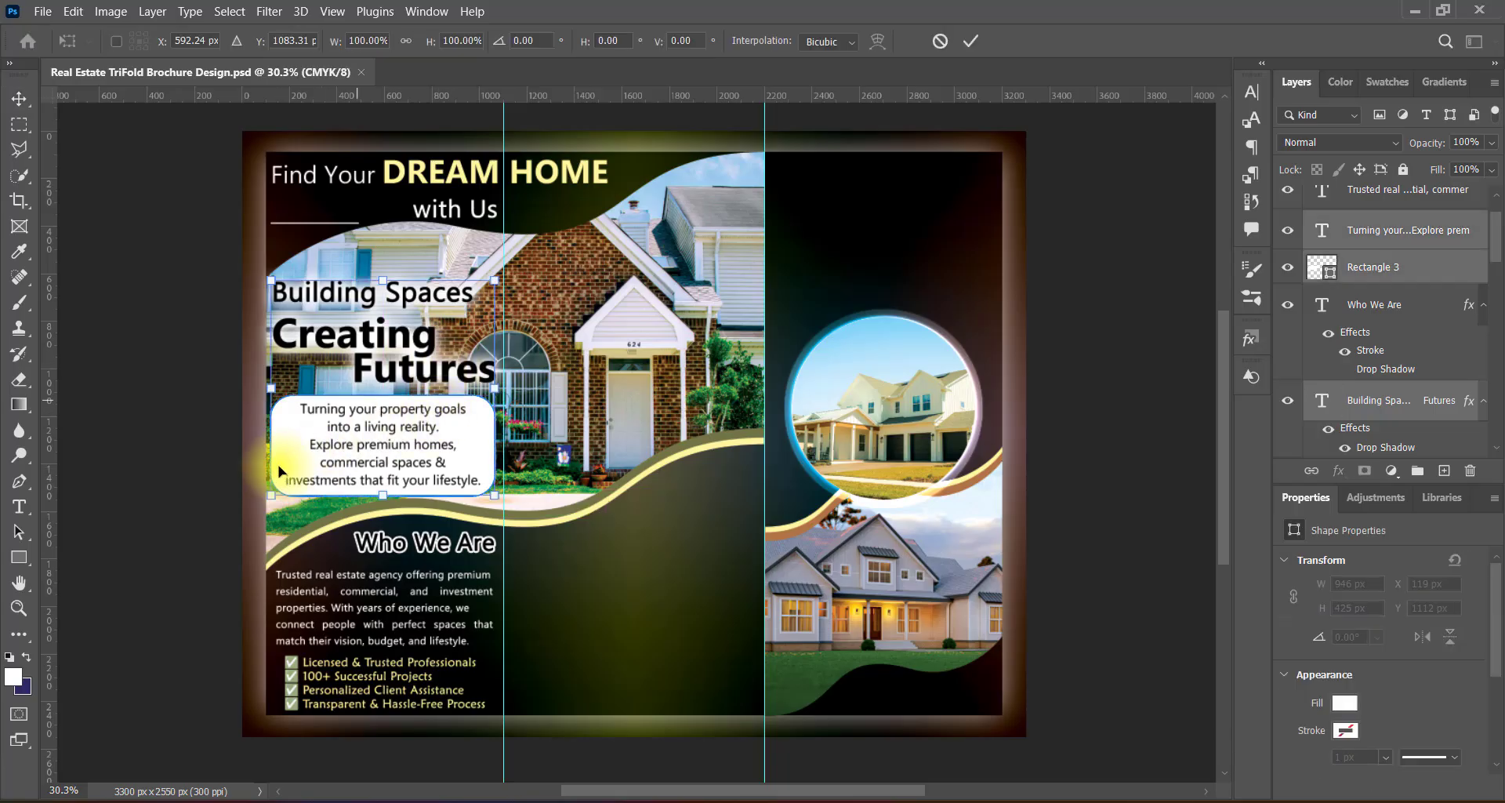
pyautogui.moveTo(383, 276); pyautogui.dragTo(382, 304)
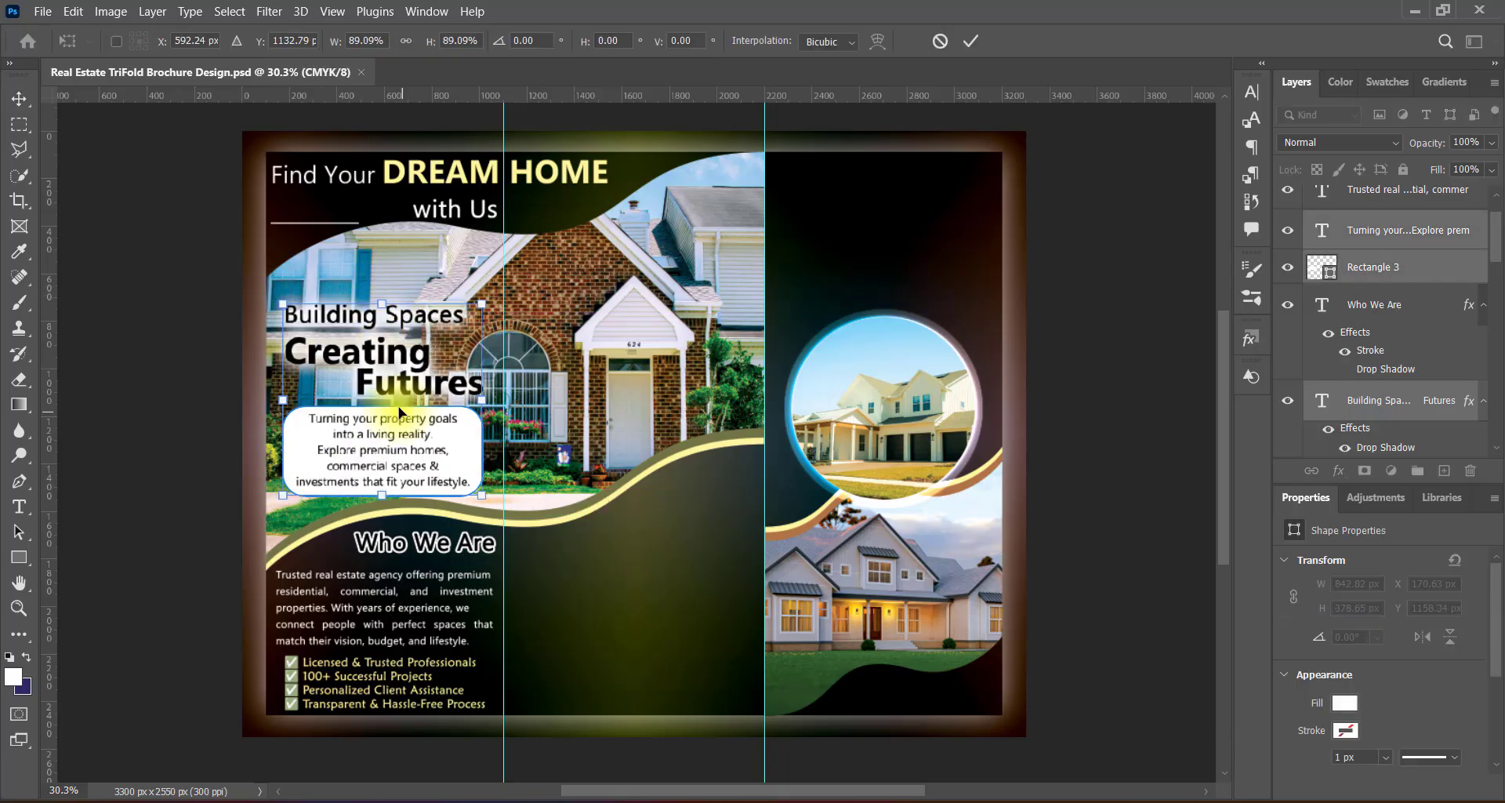
pyautogui.moveTo(400, 413); pyautogui.dragTo(400, 390)
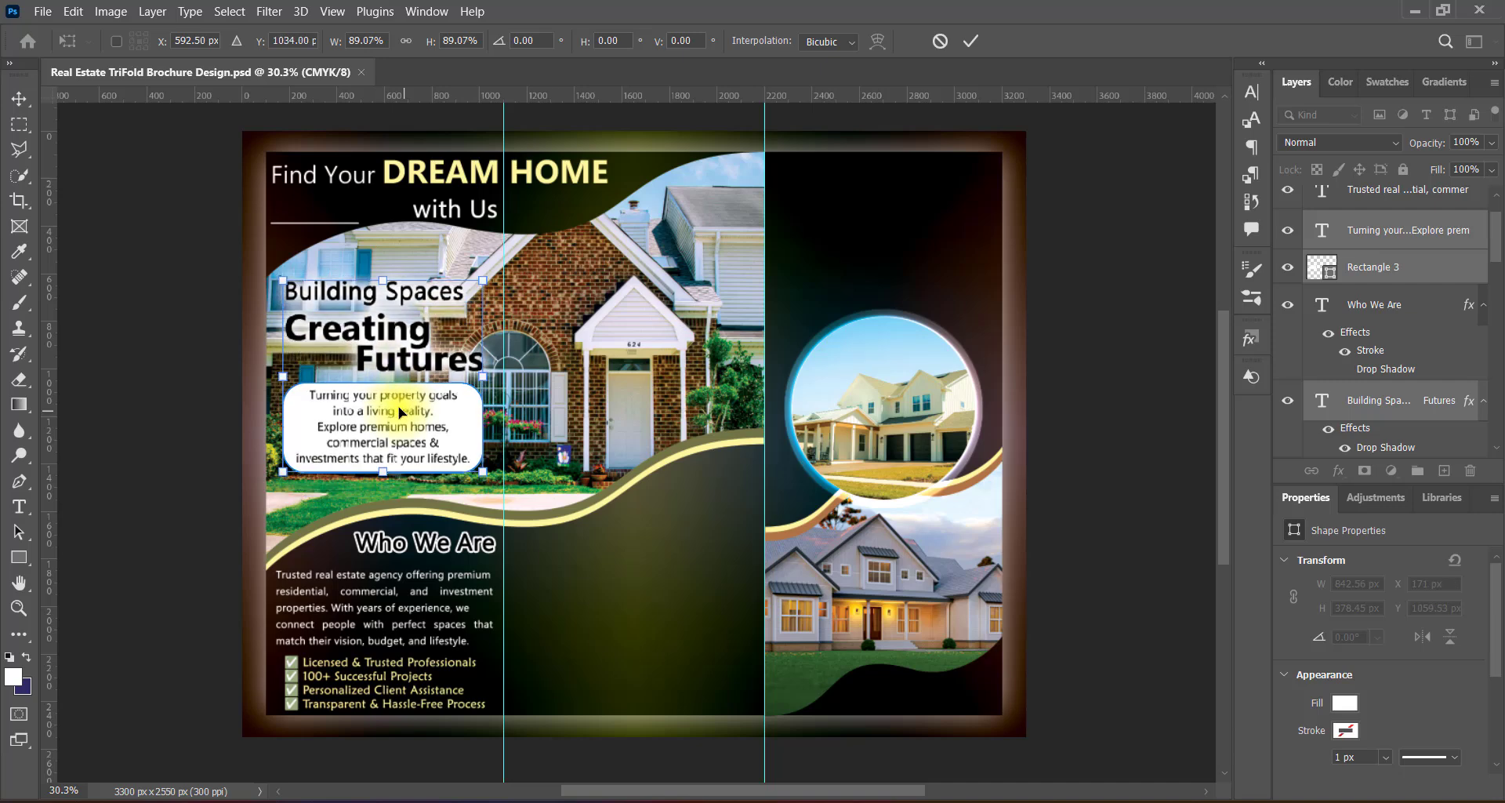
pyautogui.click(970, 41)
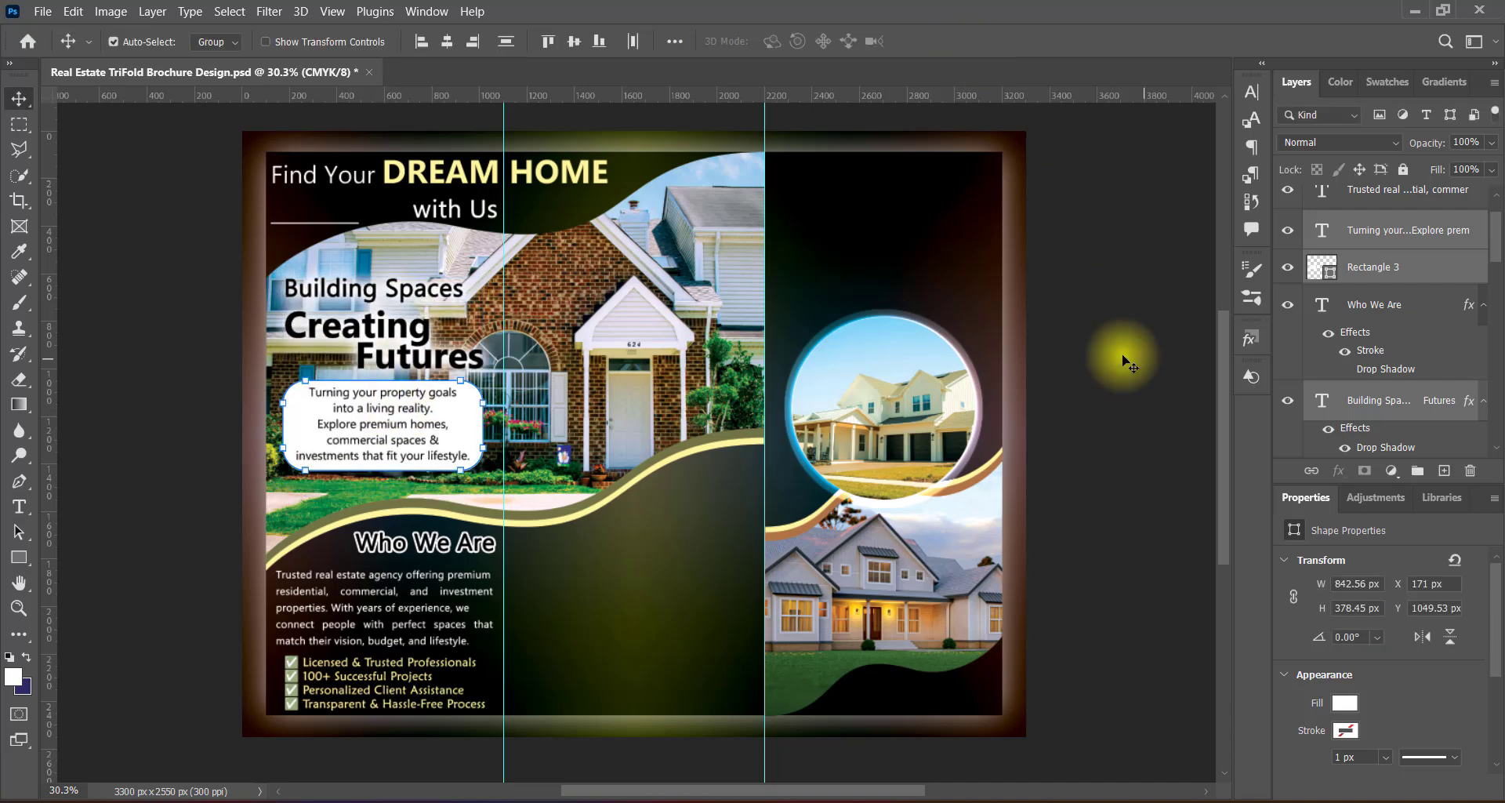
# Step: Nudge the tagline, white box and description down slightly and save the document
pyautogui.hotkey('shift', 'Down')
pyautogui.hotkey('shift', 'Down')
pyautogui.click(1131, 407)
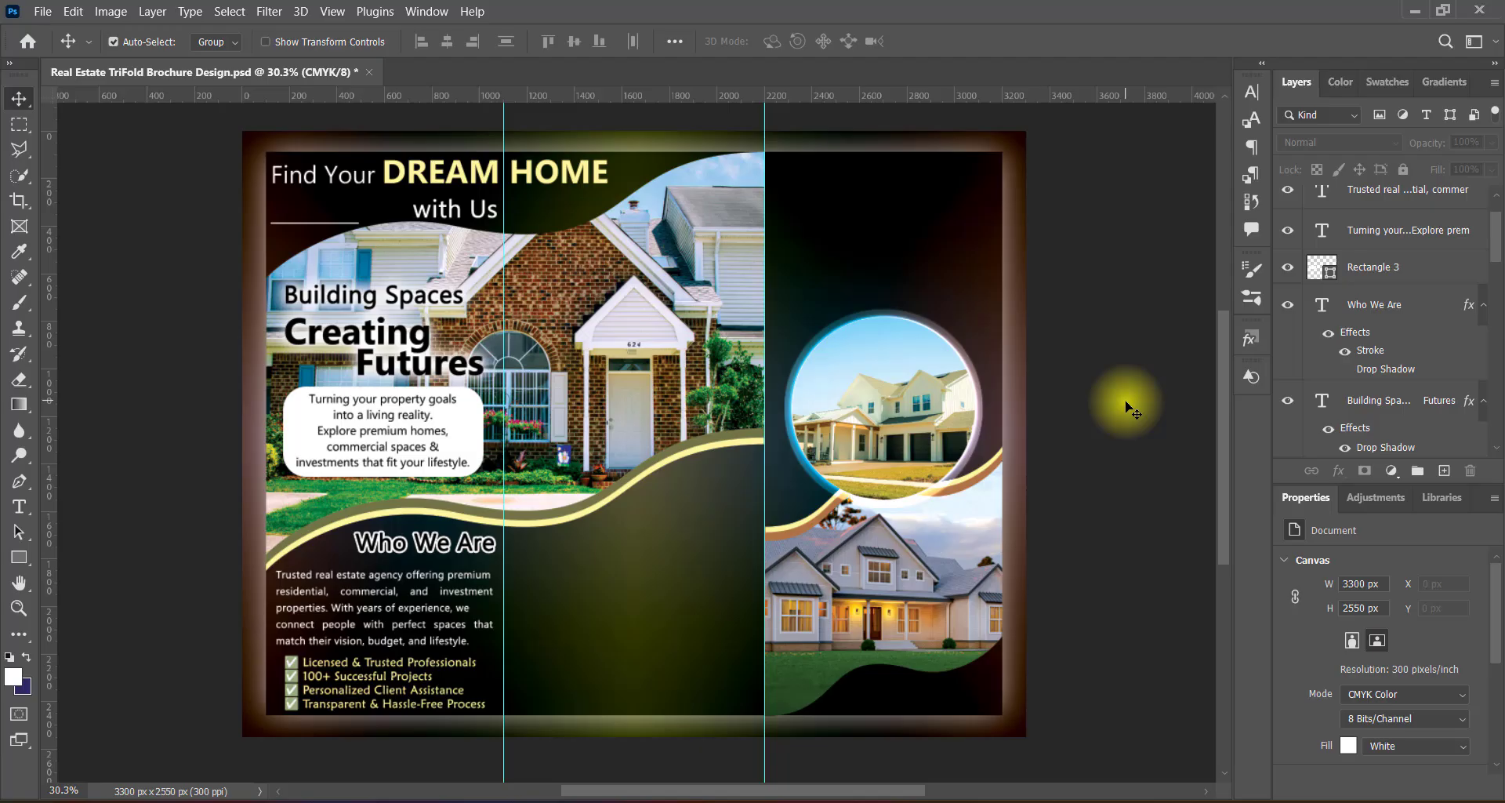
pyautogui.hotkey('ctrl', 's')
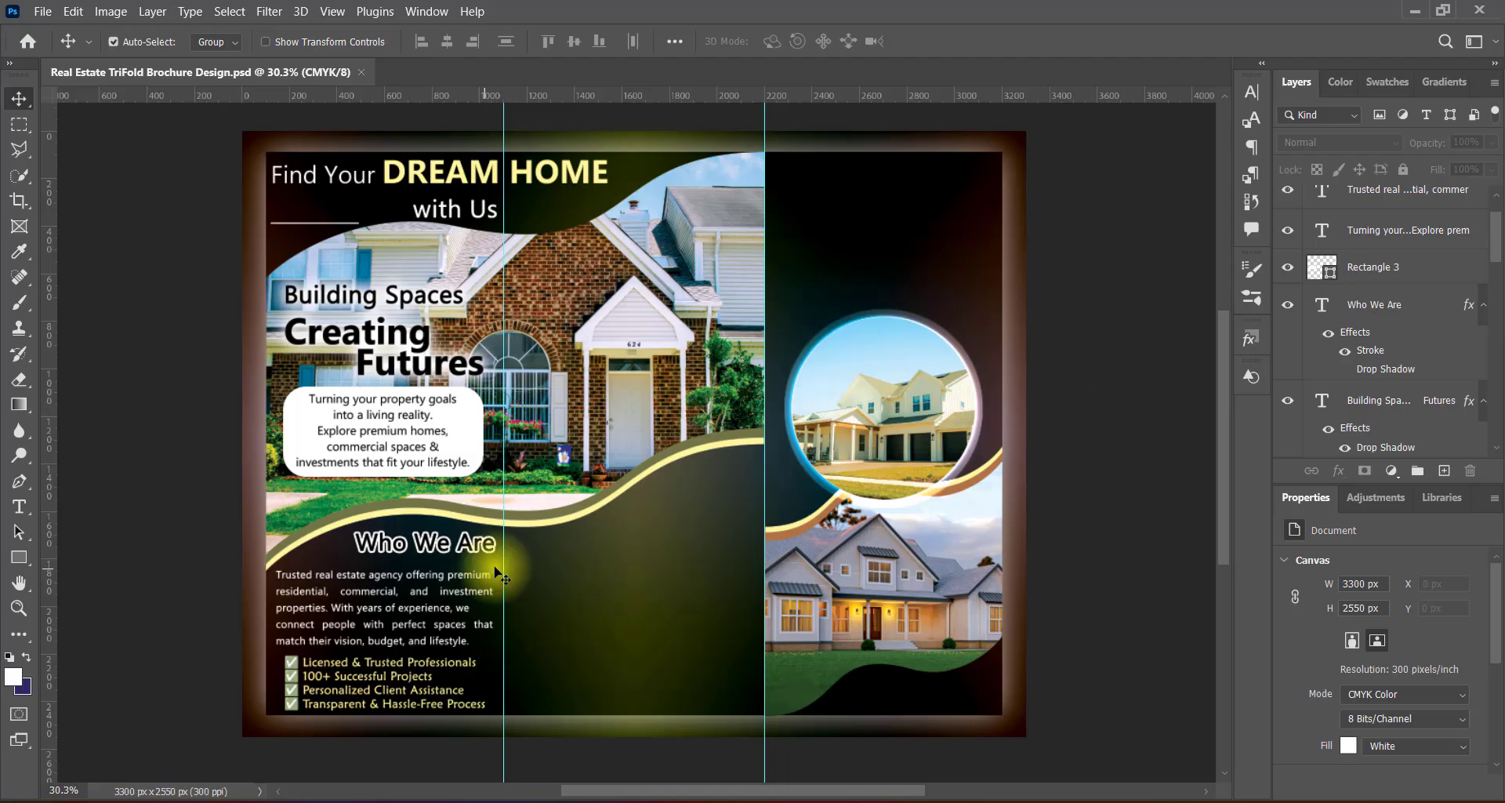
# Step: Nudge the agency paragraph up and the "Who We Are" heading down slightly to close the gap between them
pyautogui.click(470, 571)
pyautogui.hotkey('shift', 'Up')
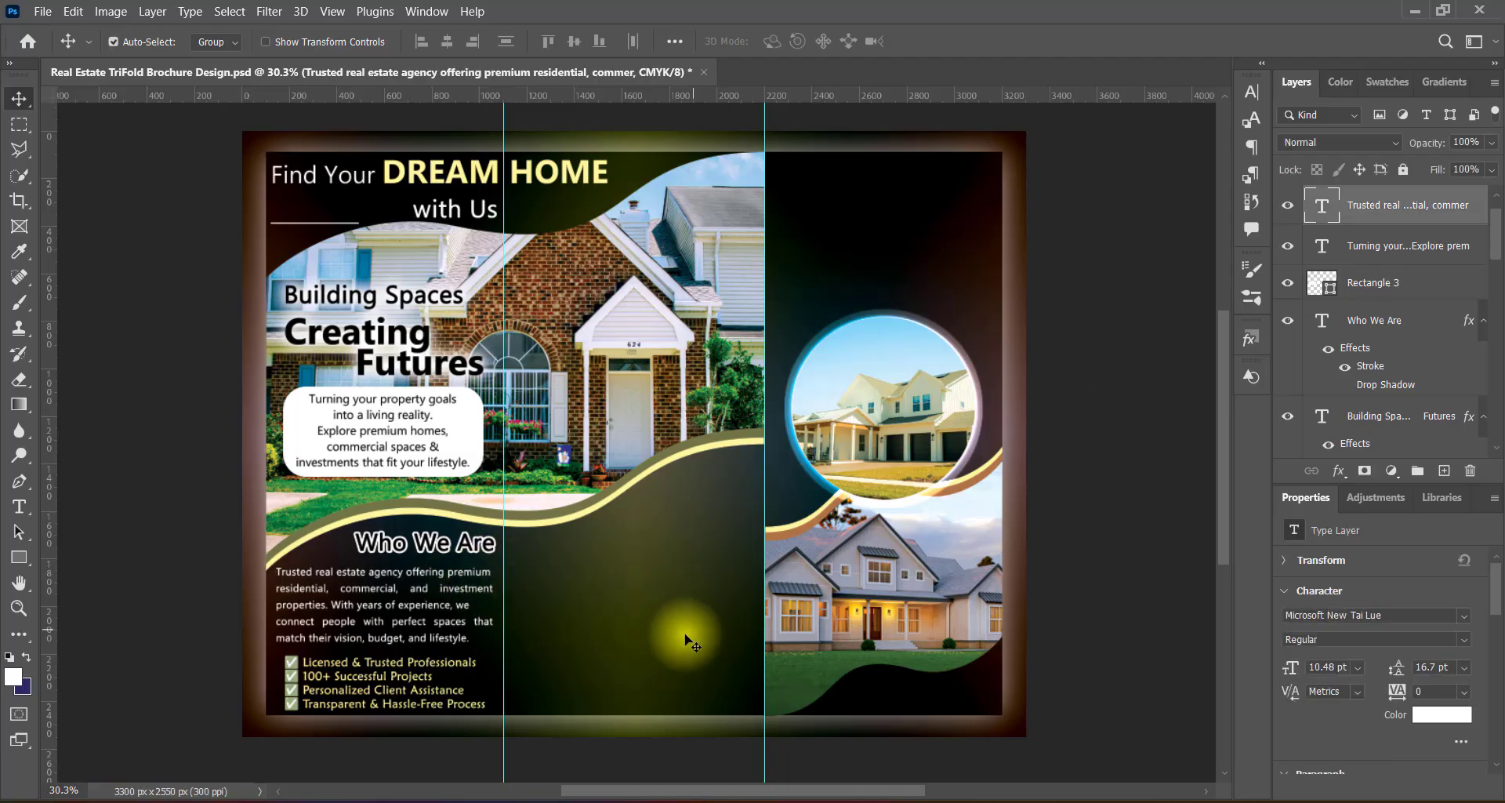
pyautogui.click(470, 548)
pyautogui.hotkey('shift', 'Down')
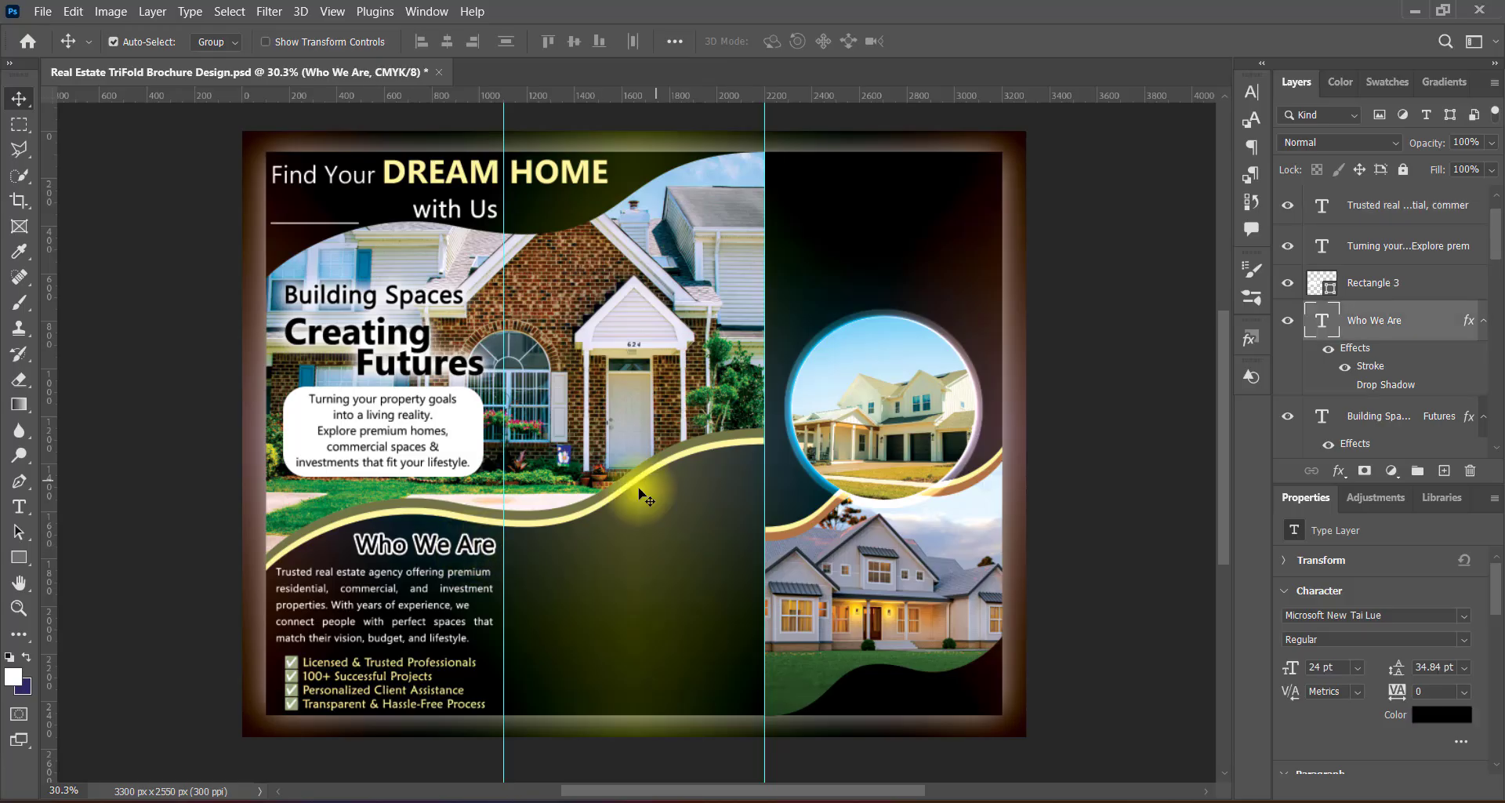
pyautogui.click(1094, 506)
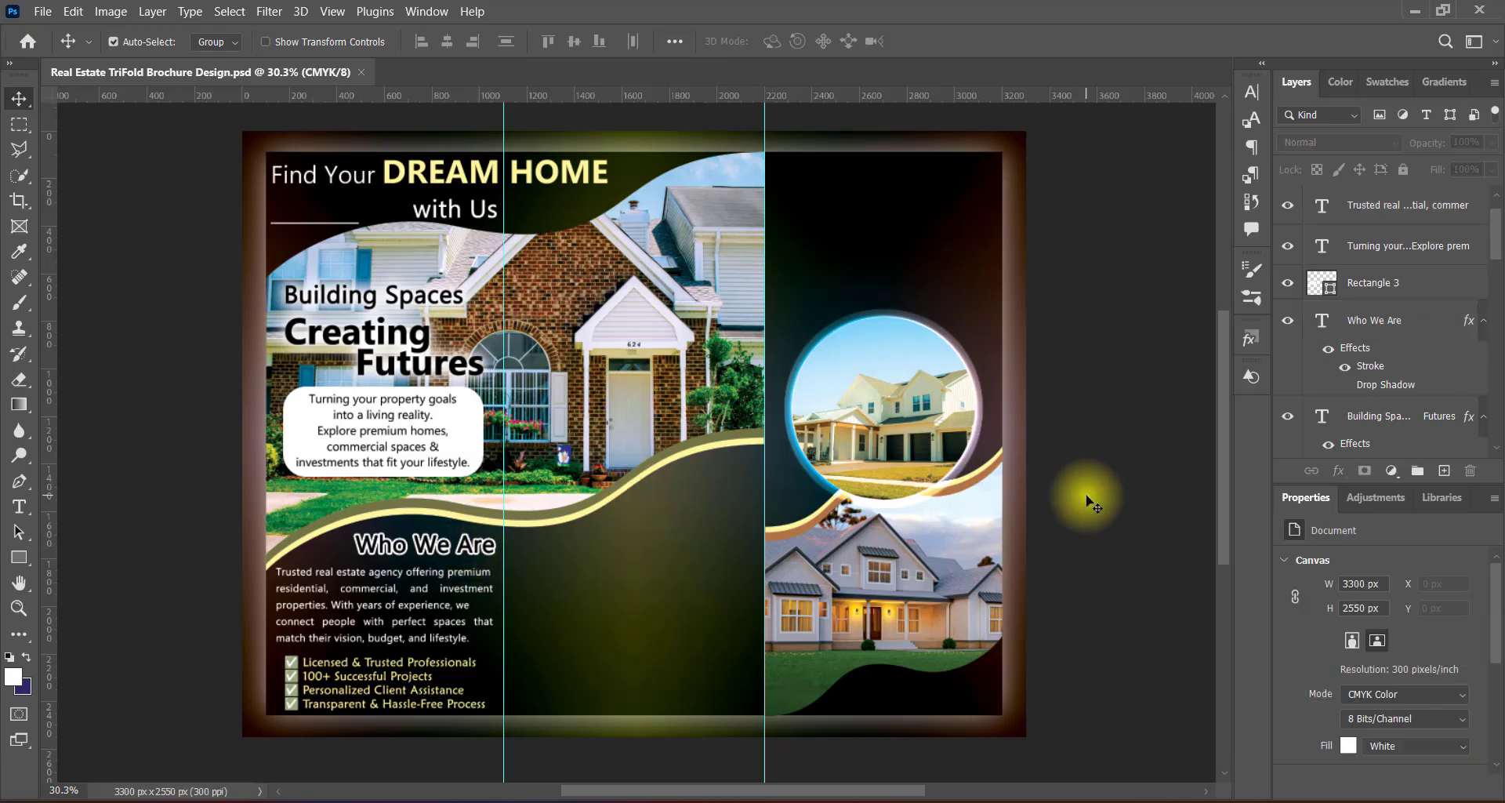
# Step: Duplicate the "Who We Are" heading into the middle panel and change it to "Our Services Include" on two right-aligned lines
pyautogui.moveTo(427, 549); pyautogui.dragTo(629, 543)
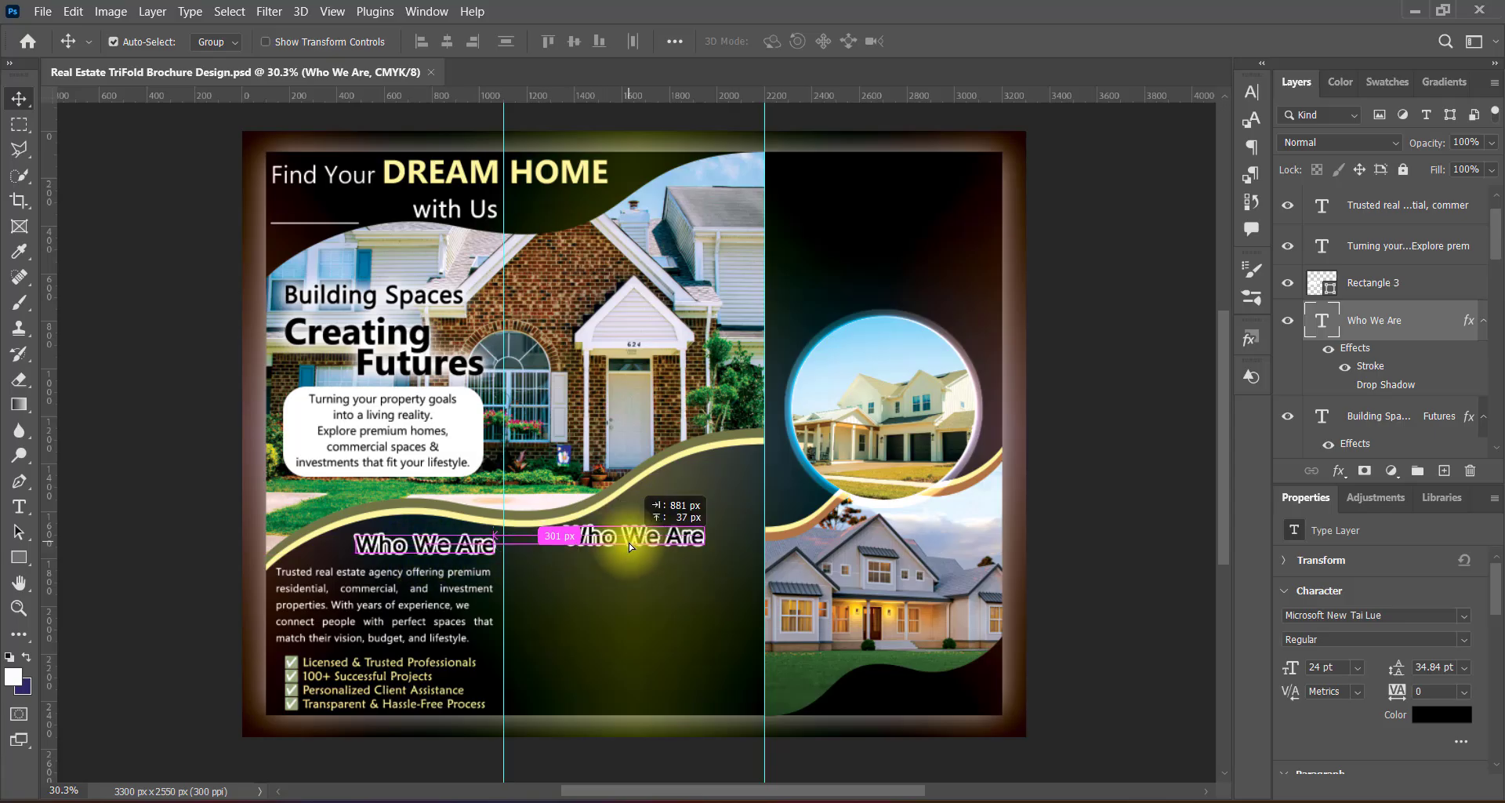
pyautogui.doubleClick(628, 543)
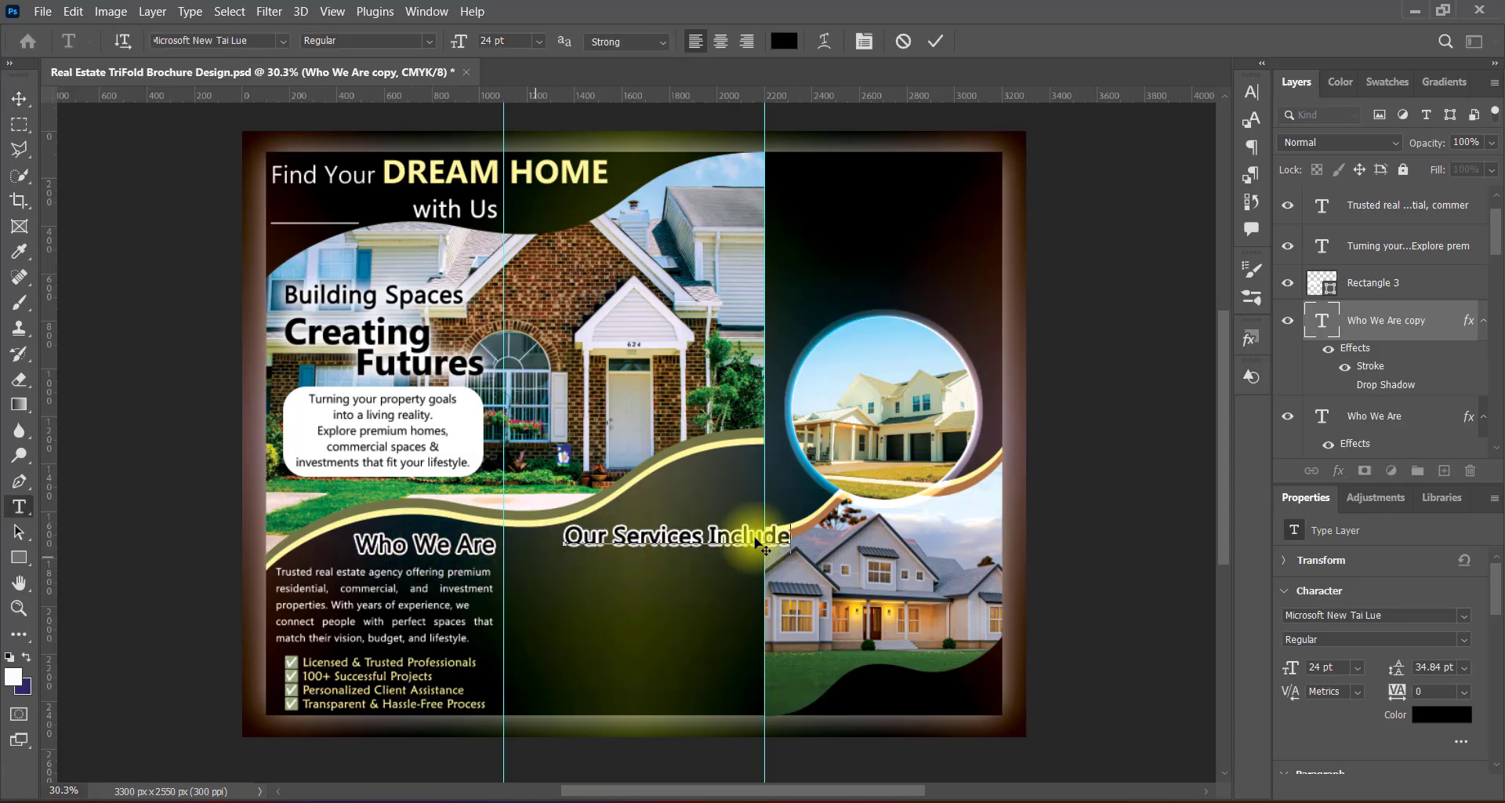
pyautogui.press('Left')
pyautogui.press('Left')
pyautogui.press('Left')
pyautogui.press('Left')
pyautogui.press('Left')
pyautogui.press('Left')
pyautogui.press('Left')
pyautogui.press('BackSpace')
pyautogui.press('Return')
pyautogui.hotkey('ctrl', 'a')
pyautogui.click(746, 41)
# Step: Set the "Our Services Include" leading to 30 pt and place it at the middle panel's right edge beneath the curve
pyautogui.click(1251, 91)
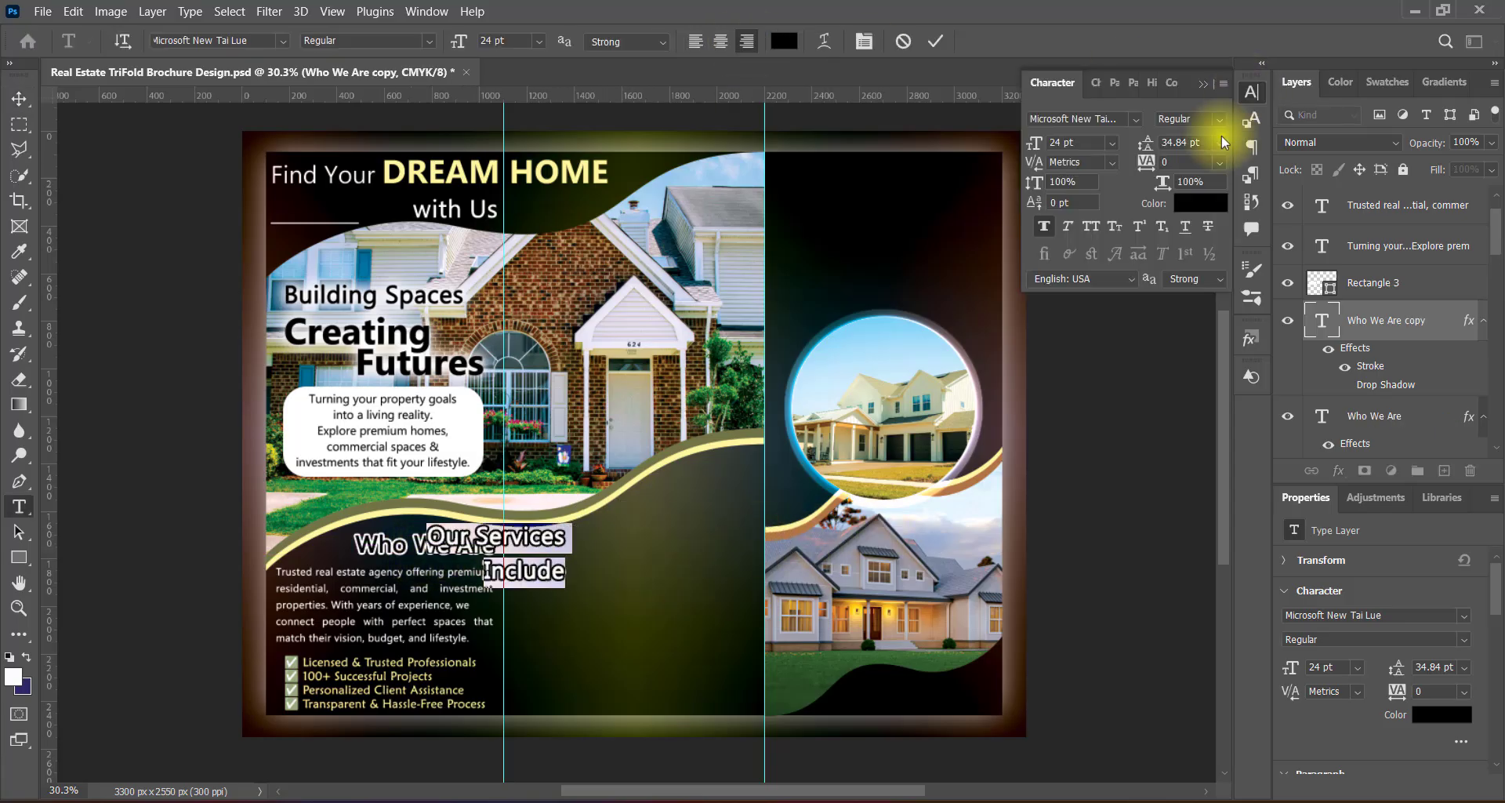
pyautogui.click(1222, 142)
pyautogui.click(1199, 330)
pyautogui.click(1211, 82)
pyautogui.hotkey('ctrl', 'Return')
pyautogui.moveTo(558, 542); pyautogui.dragTo(743, 516)
pyautogui.hotkey('shift', 'Right')
pyautogui.hotkey('shift', 'Right')
pyautogui.hotkey('shift', 'Up')
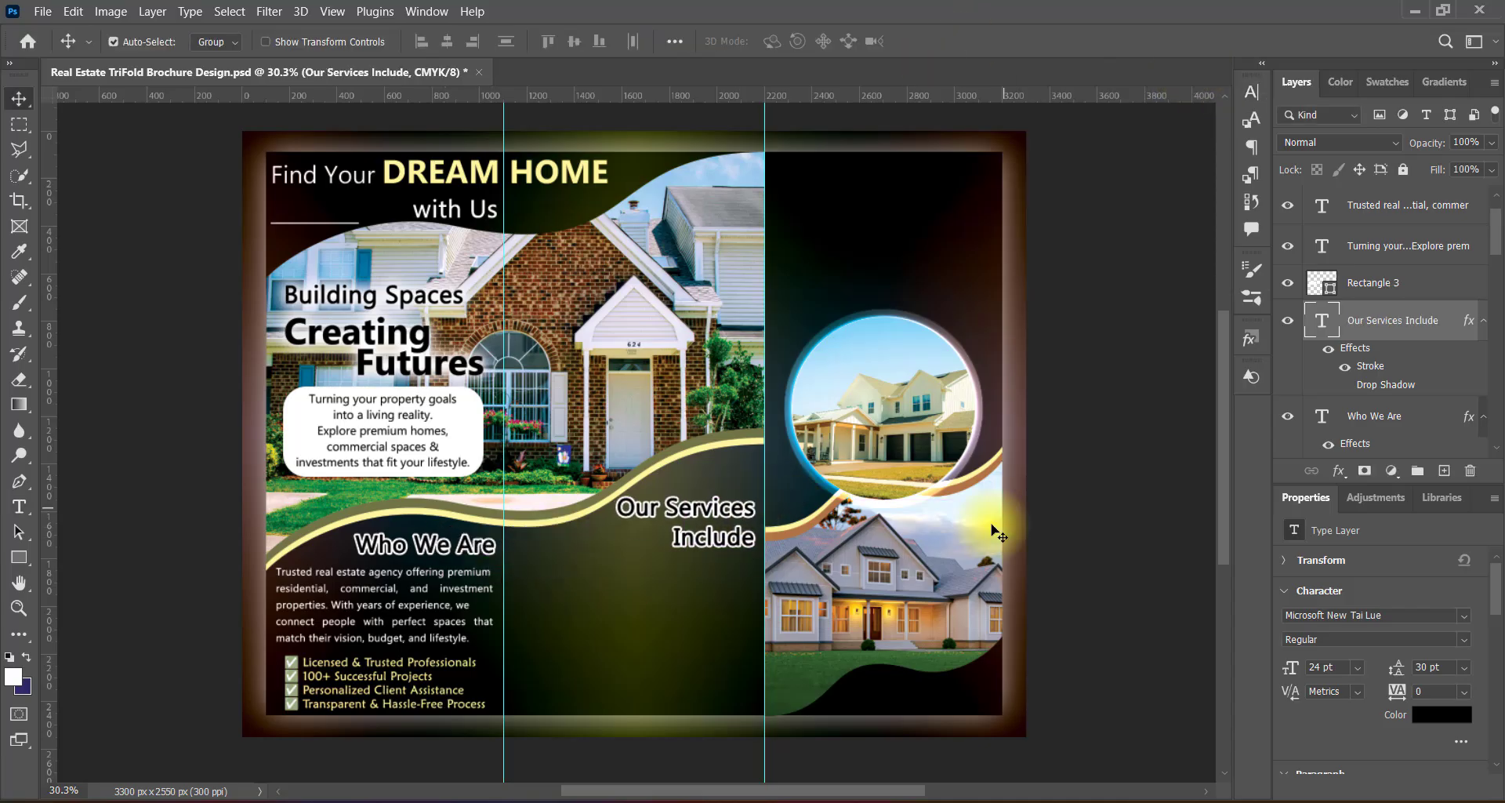
# Step: Add the six-item services list on a new top layer in the middle panel, from Residential Property Buying & Selling to Property Valuation & Legal Assistance
pyautogui.scroll(2, 1421, 208)
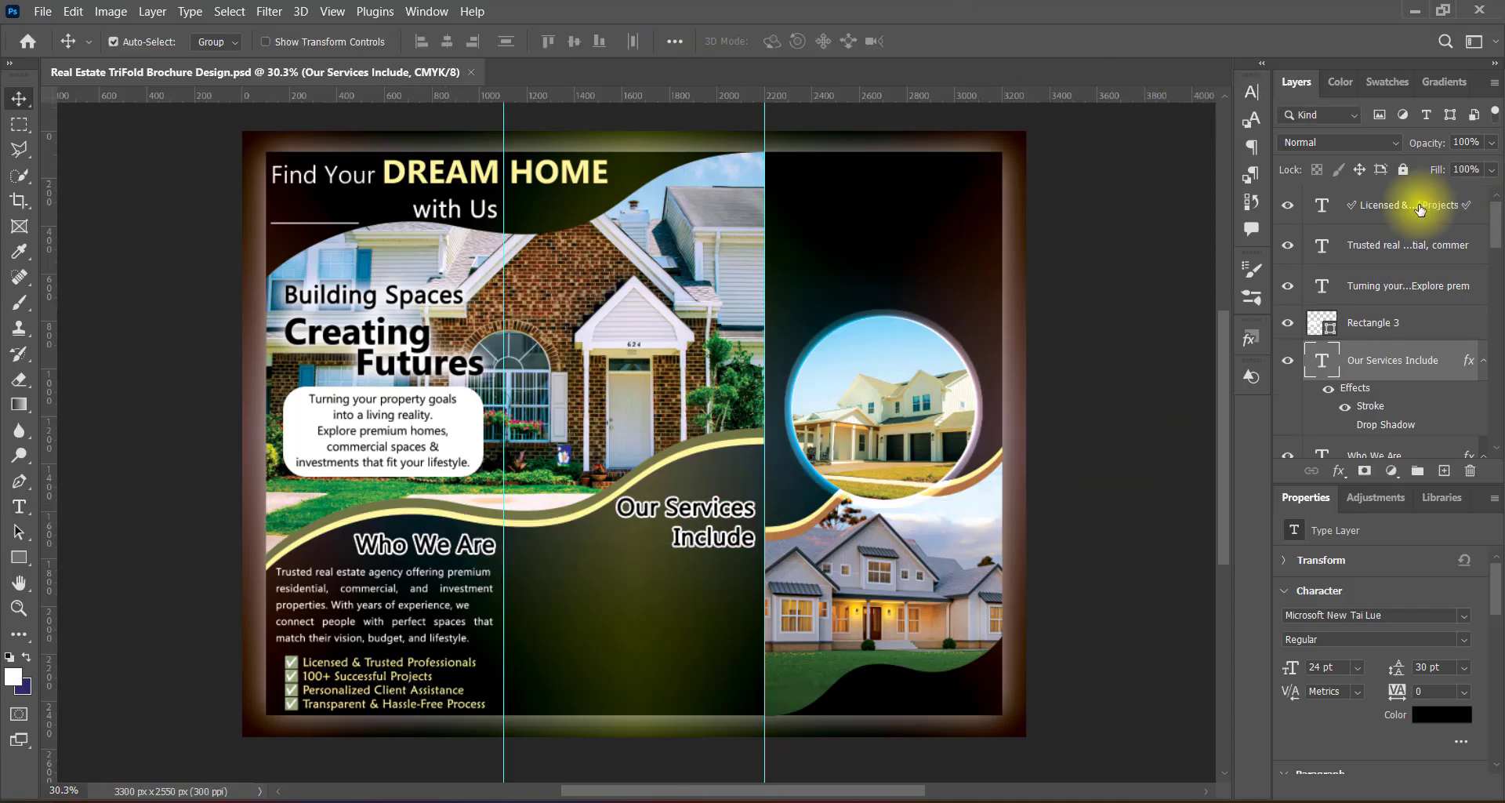
pyautogui.click(1421, 207)
pyautogui.click(1443, 471)
pyautogui.click(20, 506)
pyautogui.click(530, 597)
pyautogui.write('Residential Property Buying & Selling Commercial Real Estate Solutions Property Leasing & Rentals Real Estate Investment Consulting Land & Plot Development Property Valuation & Legal Assistance')
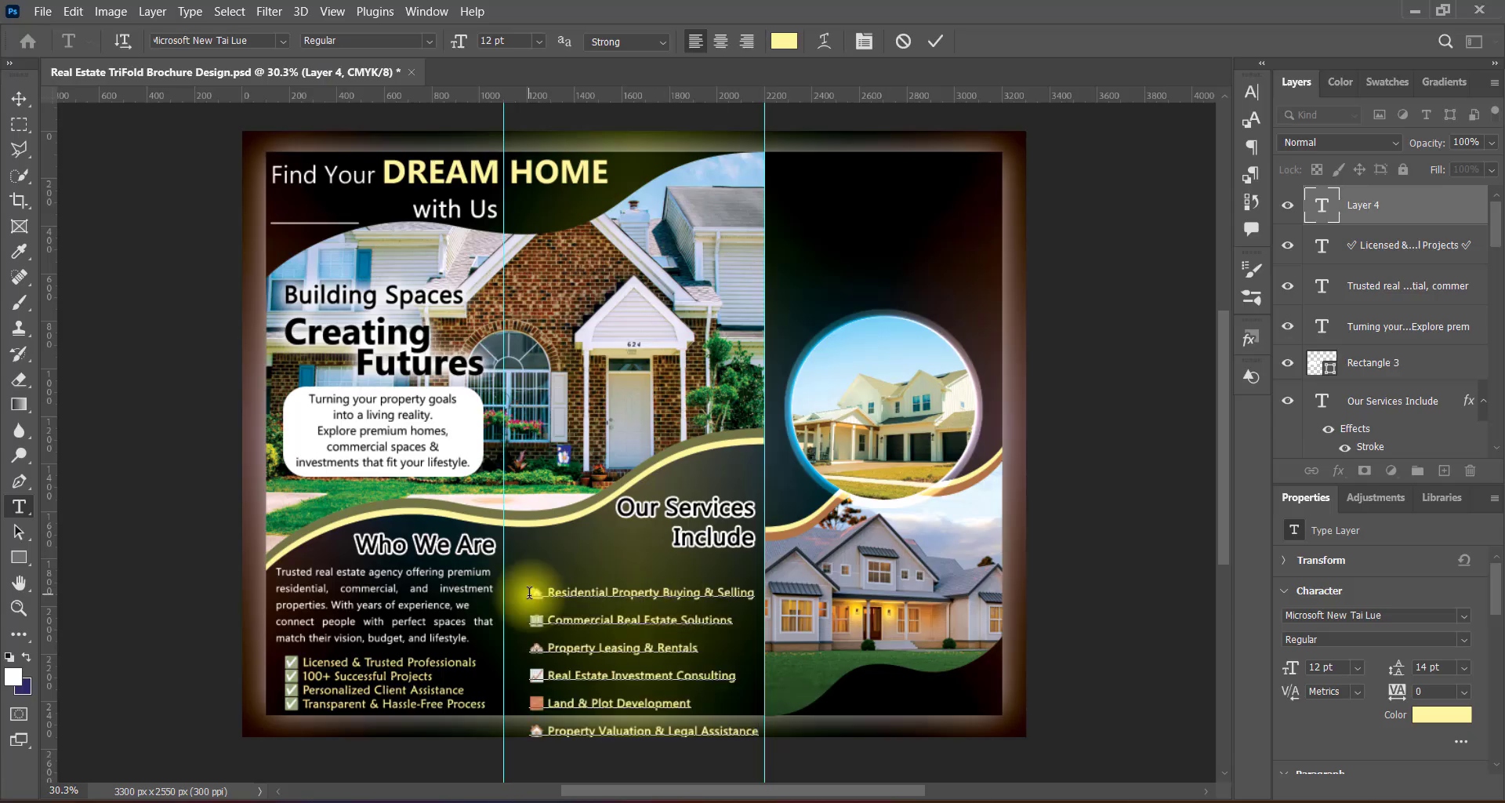
# Step: Tighten the services list's line spacing and scale it to 12.35 pt text, fitted to the middle panel's width
pyautogui.hotkey('ctrl', 'a')
pyautogui.click(1251, 92)
pyautogui.click(1202, 80)
pyautogui.hotkey('ctrl', 'Return')
pyautogui.press('v')
pyautogui.moveTo(805, 579); pyautogui.dragTo(794, 570)
pyautogui.hotkey('ctrl', 't')
pyautogui.moveTo(631, 682); pyautogui.dragTo(631, 689)
pyautogui.moveTo(748, 631); pyautogui.dragTo(753, 631)
pyautogui.moveTo(661, 601); pyautogui.dragTo(659, 612)
pyautogui.press('Return')
# Step: Loosen the services list's line spacing slightly and move the "Our Services Include" heading a little lower
pyautogui.press('t')
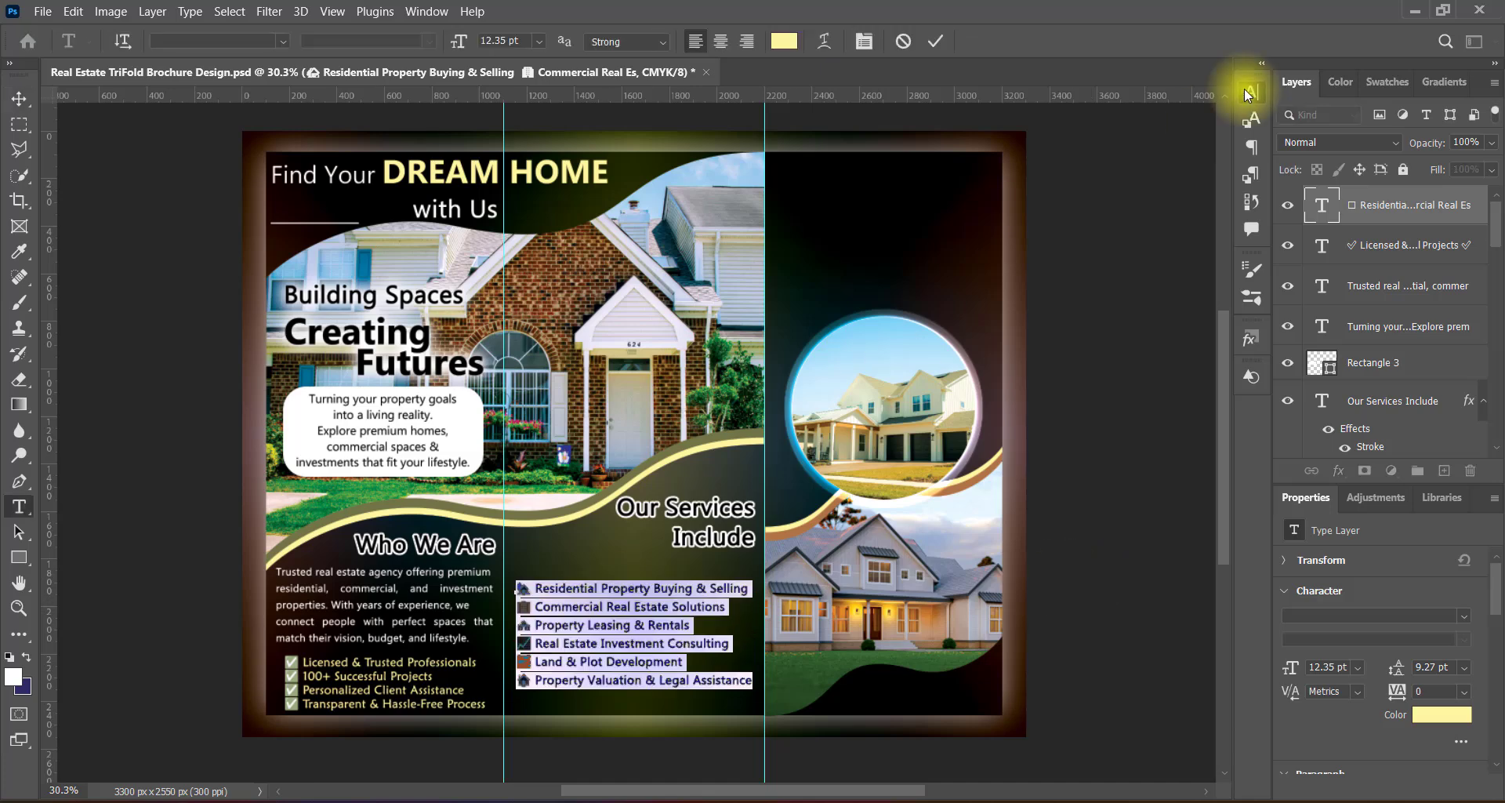
pyautogui.click(937, 41)
pyautogui.press('v')
pyautogui.click(738, 540)
pyautogui.moveTo(738, 547); pyautogui.dragTo(745, 551)
# Step: Duplicate the white rounded box onto the middle panel's house photo and stretch it to about 843 by 775 px
pyautogui.moveTo(292, 436); pyautogui.dragTo(540, 367)
pyautogui.hotkey('ctrl', 't')
pyautogui.moveTo(632, 317); pyautogui.dragTo(633, 249)
pyautogui.moveTo(632, 407); pyautogui.dragTo(633, 426)
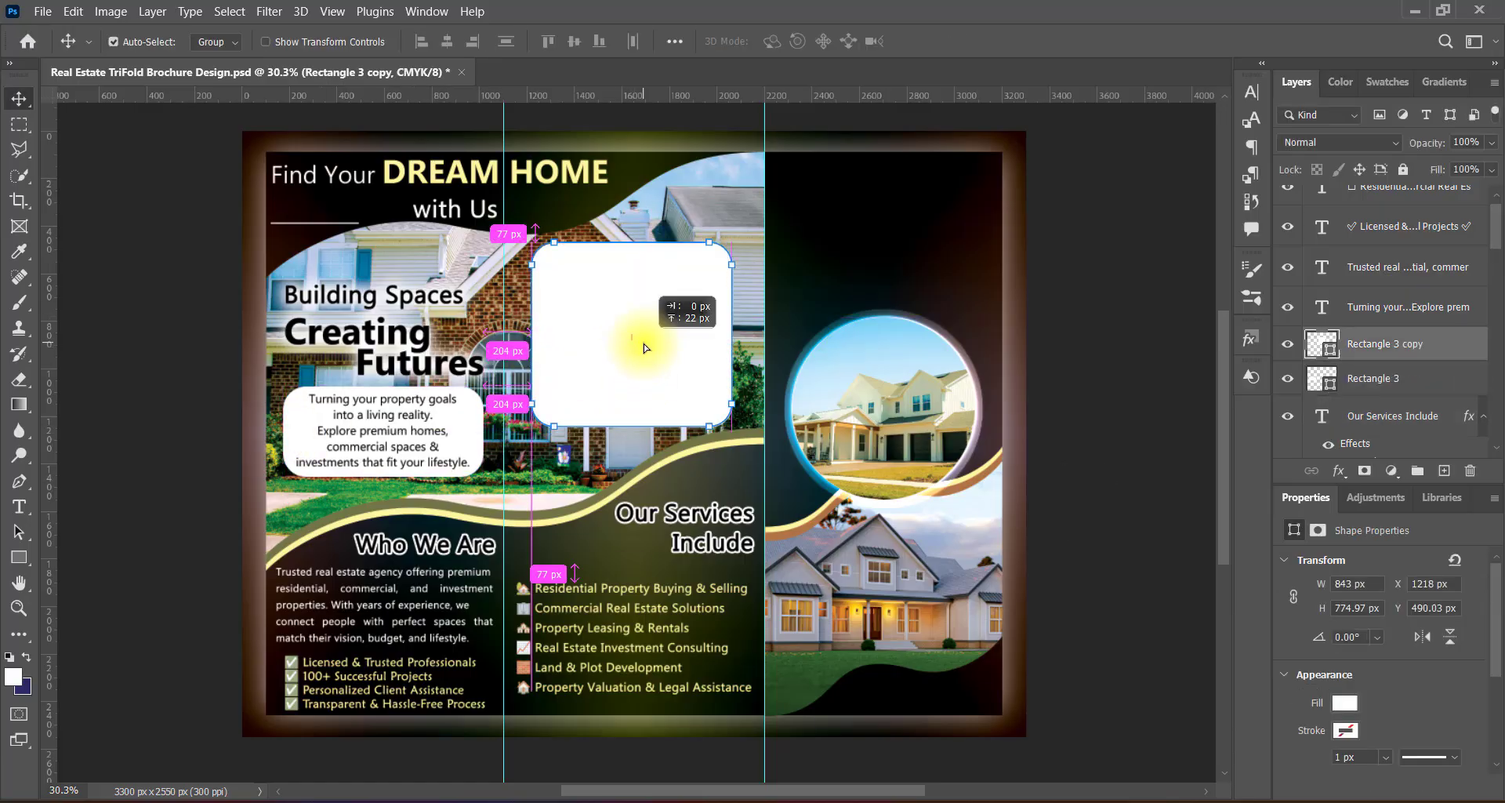
pyautogui.press('Return')
# Step: Add an empty layer, copy the "Building Spaces Creating Futures" tagline onto the new white box and bring it to the front
pyautogui.hotkey('ctrl', 'shift', 'alt', 'n')
pyautogui.click(368, 364)
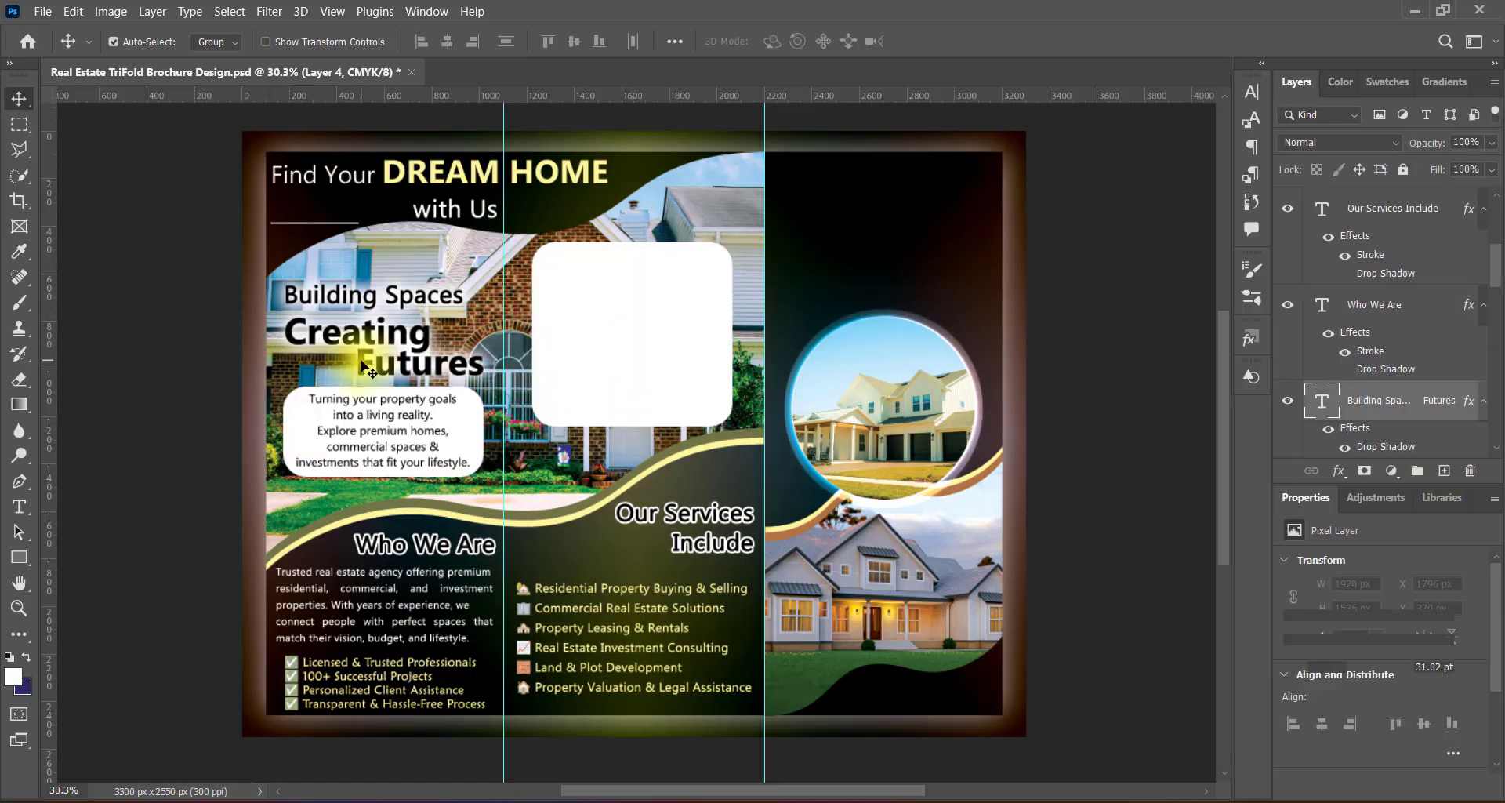
pyautogui.moveTo(364, 367); pyautogui.dragTo(617, 350)
pyautogui.moveTo(1364, 392); pyautogui.dragTo(1366, 211)
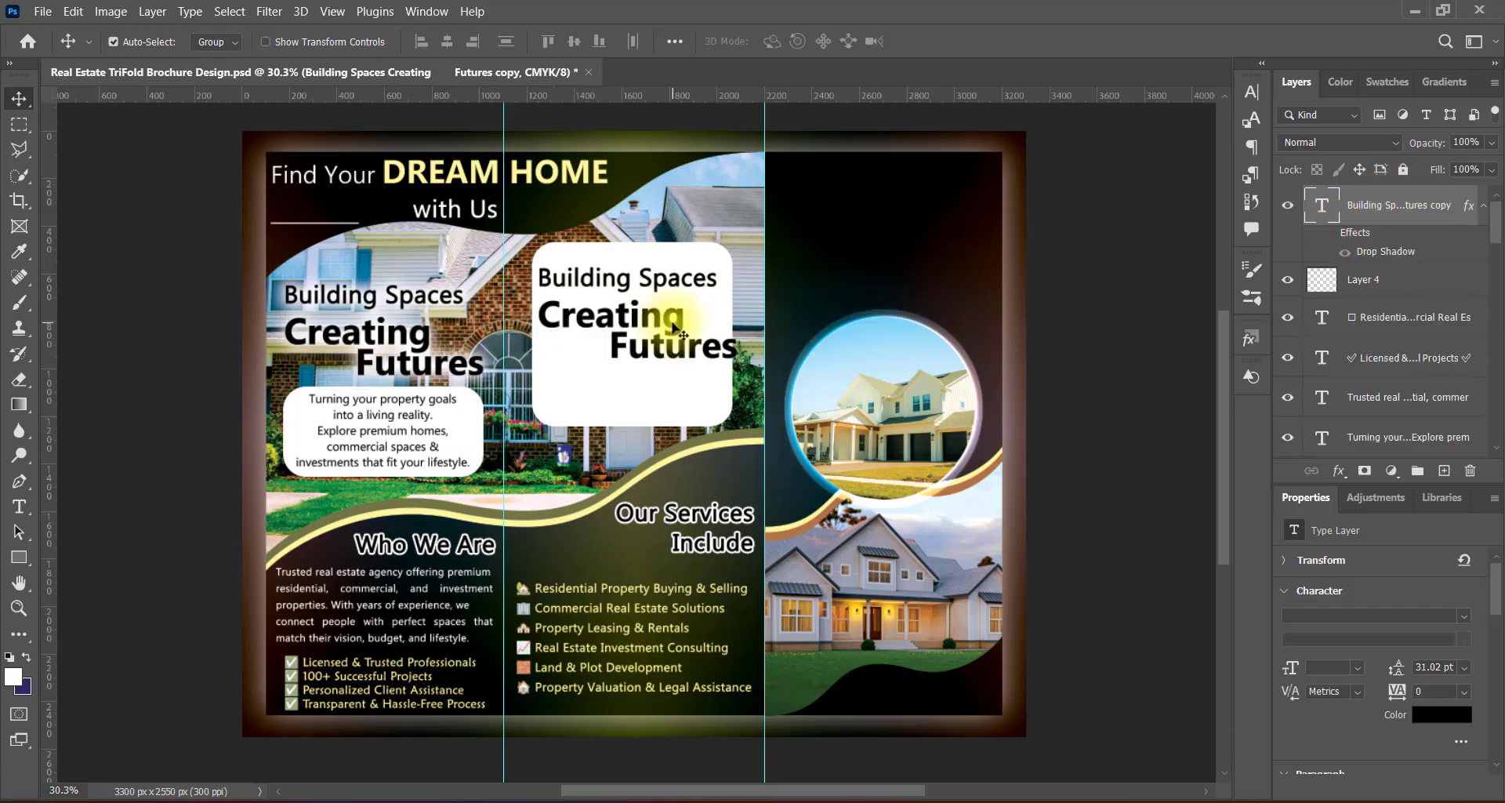
# Step: Replace the copied tagline with "Why Choose Us" at 18 pt
pyautogui.doubleClick(671, 328)
pyautogui.hotkey('ctrl', 'a')
pyautogui.write('Why Choose Us')
pyautogui.hotkey('ctrl', 'a')
pyautogui.click(539, 41)
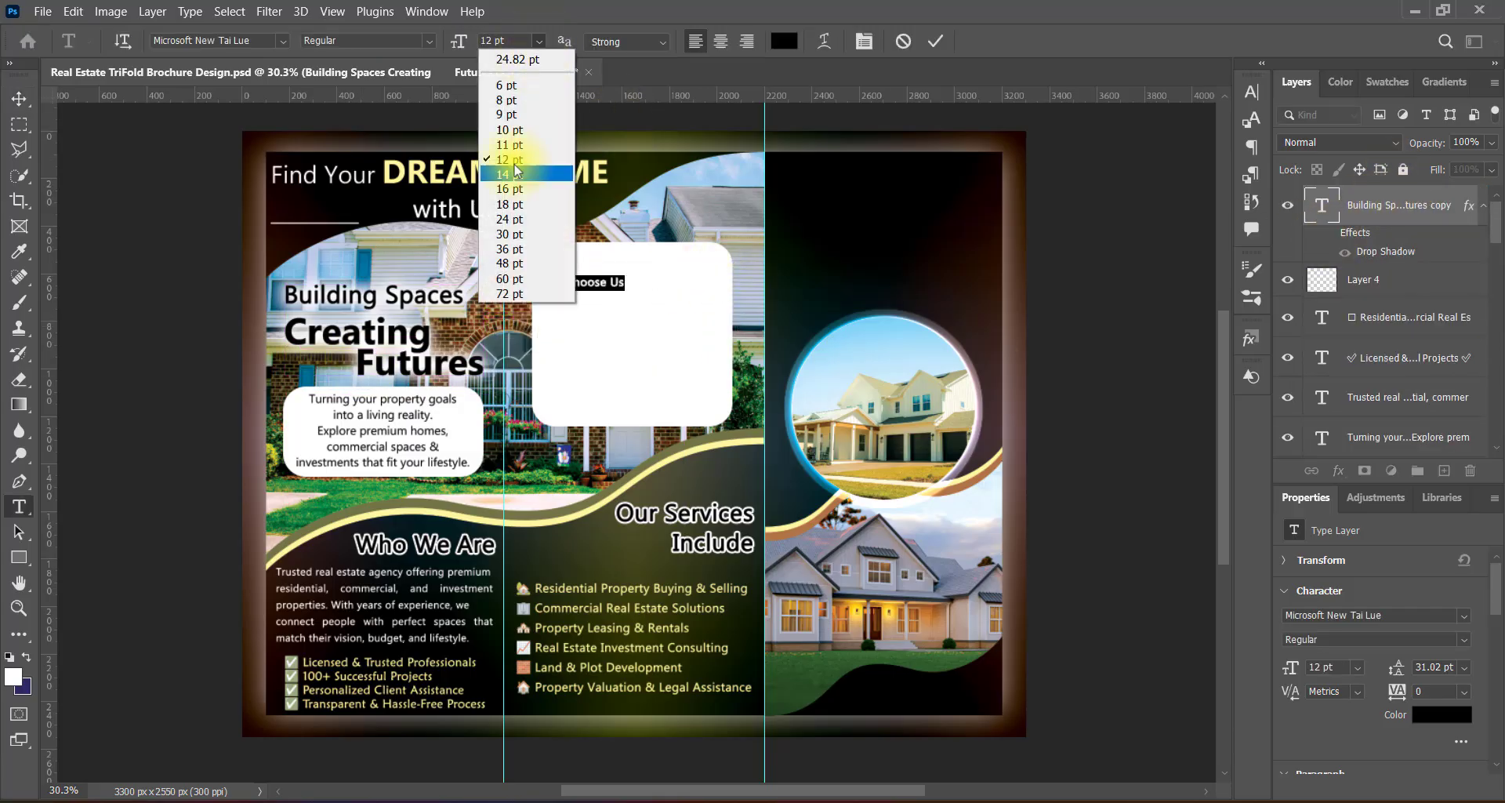
pyautogui.click(510, 203)
pyautogui.click(935, 41)
# Step: Position the "Why Choose Us" heading near the upper edge of the white box and set its size to 21 pt
pyautogui.press('v')
pyautogui.moveTo(652, 285); pyautogui.dragTo(679, 276)
pyautogui.doubleClick(677, 271)
pyautogui.hotkey('ctrl', 'a')
pyautogui.moveTo(476, 42); pyautogui.dragTo(591, 45)
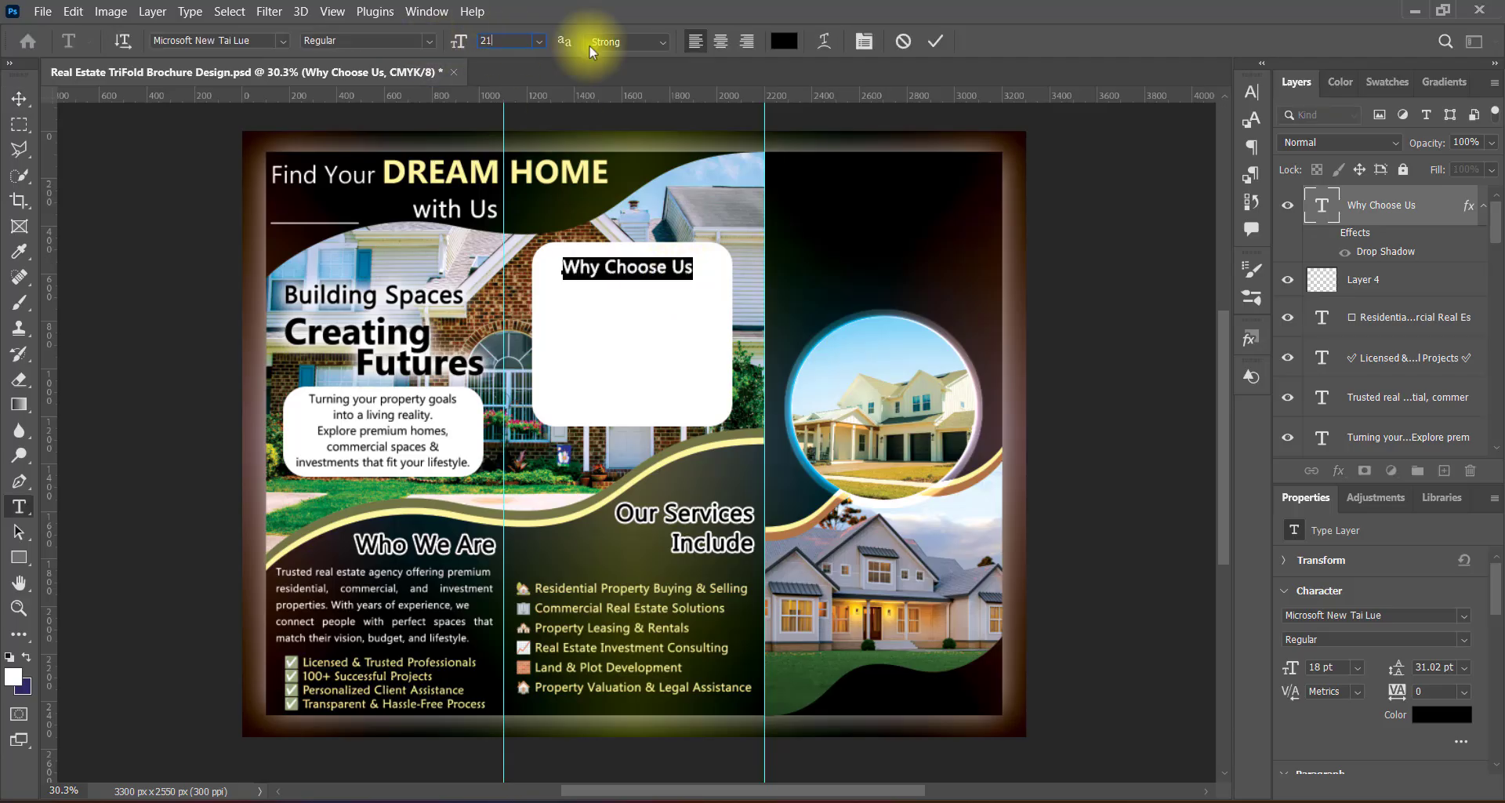
pyautogui.write('21')
pyautogui.click(993, 217)
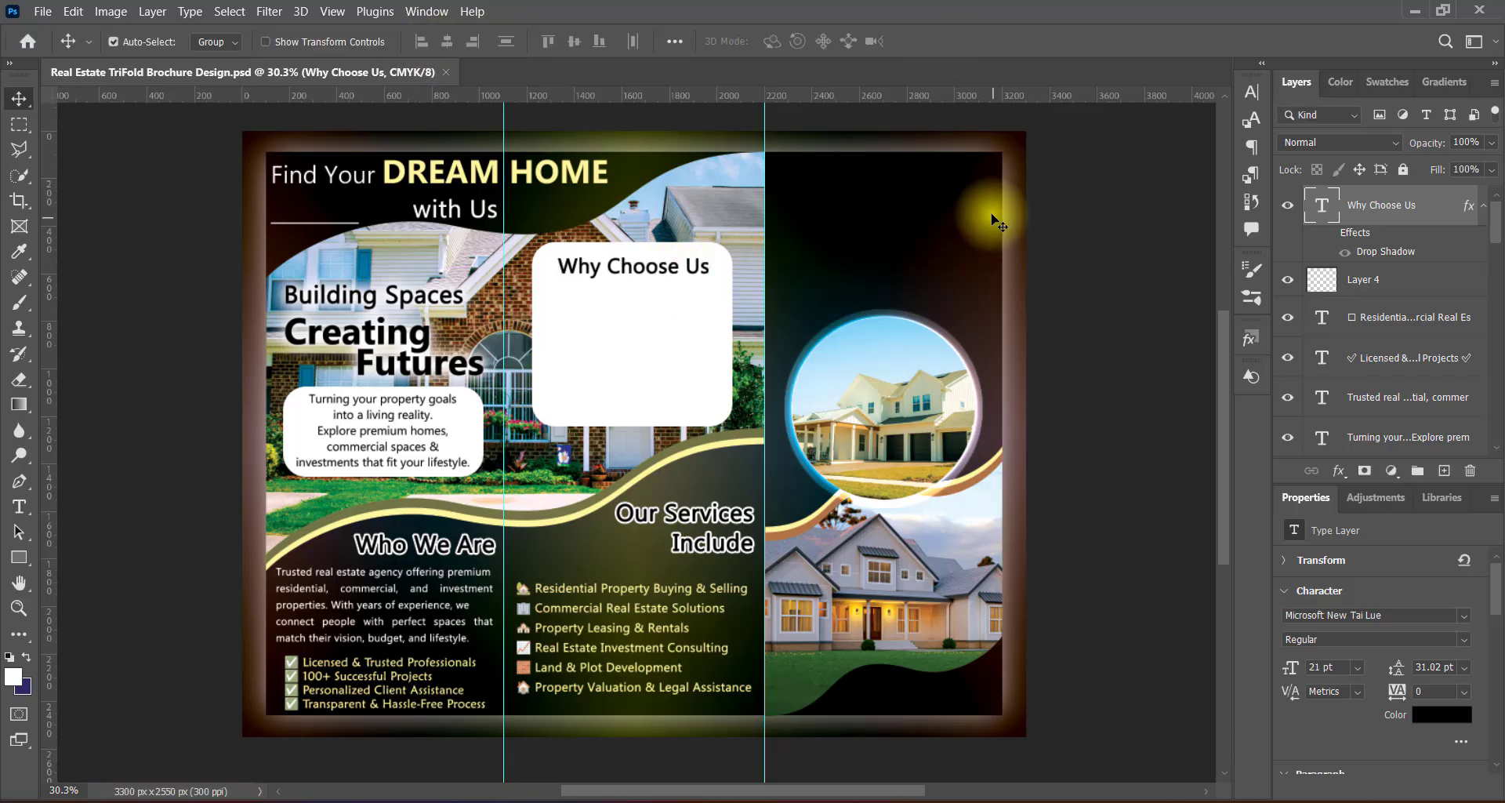
# Step: Add a 12 pt checklist in the white box: Expert Market Knowledge, Wide Property Portfolio, Transparent Deals, End-to-End Client Support, Proven Track Record
pyautogui.click(1444, 471)
pyautogui.rightClick(18, 506)
pyautogui.click(79, 490)
pyautogui.click(539, 41)
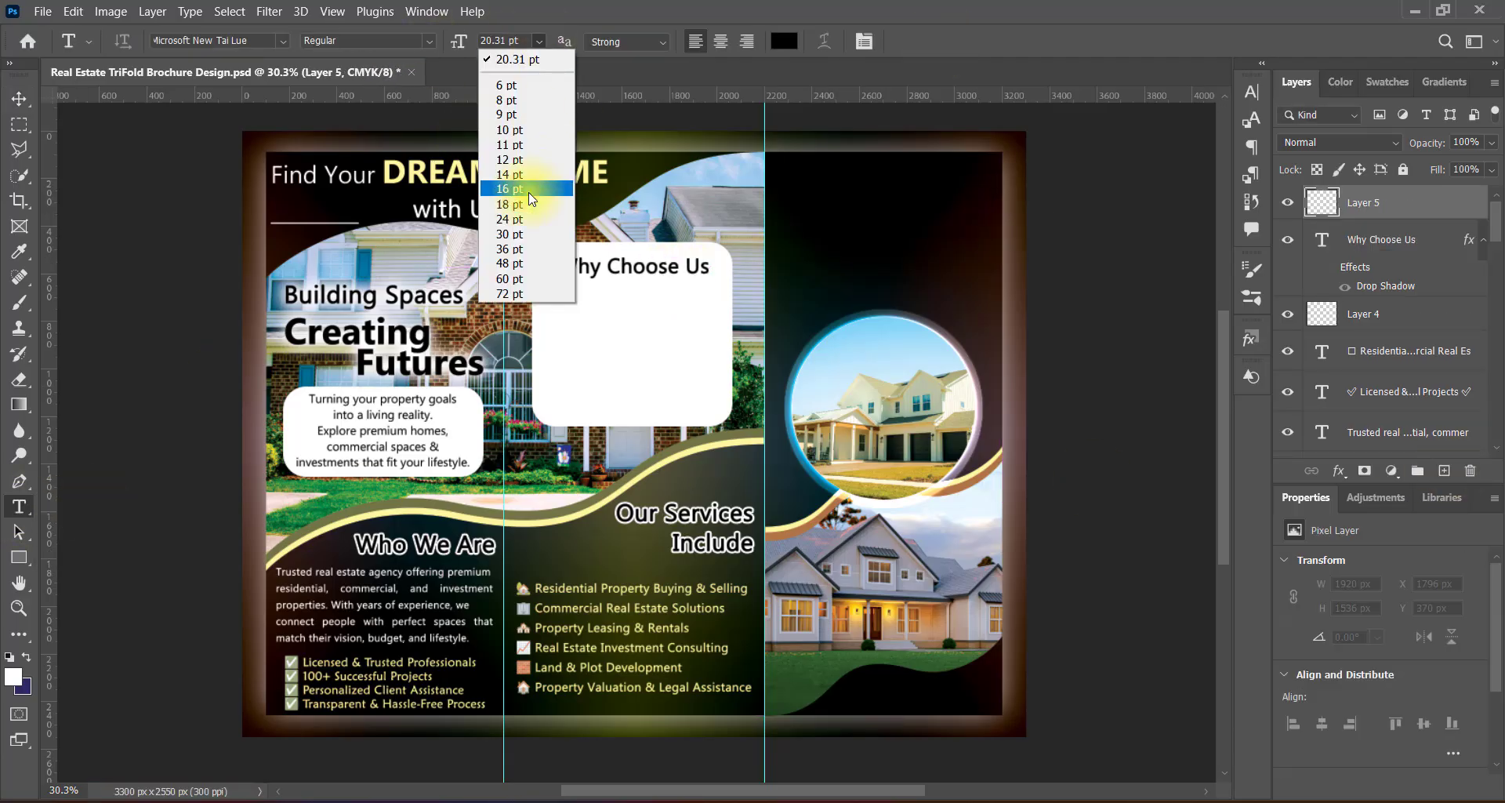
pyautogui.click(565, 142)
pyautogui.click(553, 309)
pyautogui.write('☑ Expert Market Knowledge ☑ Wide Property Portfolio ☑ Transparent Deals ☑ End-to-End Client Support ☑ Proven Track Record')
# Step: Widen the line spacing of the "Why Choose Us" checklist and size it to 13.52 pt text to fit the box's width
pyautogui.hotkey('ctrl', 'a')
pyautogui.click(1252, 92)
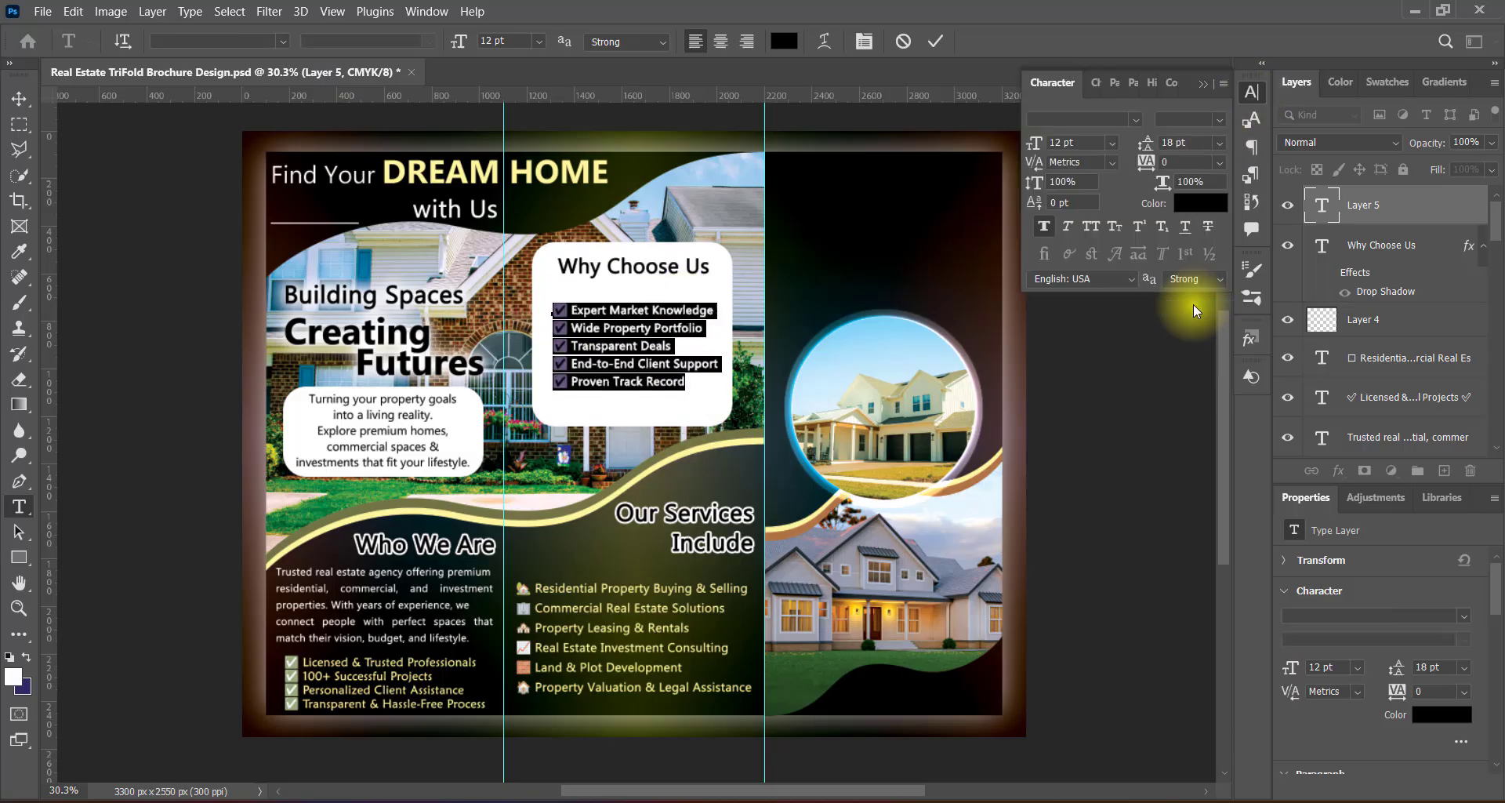
pyautogui.click(1202, 83)
pyautogui.click(19, 98)
pyautogui.moveTo(698, 310); pyautogui.dragTo(685, 311)
pyautogui.hotkey('ctrl', 't')
pyautogui.moveTo(731, 356); pyautogui.dragTo(724, 355)
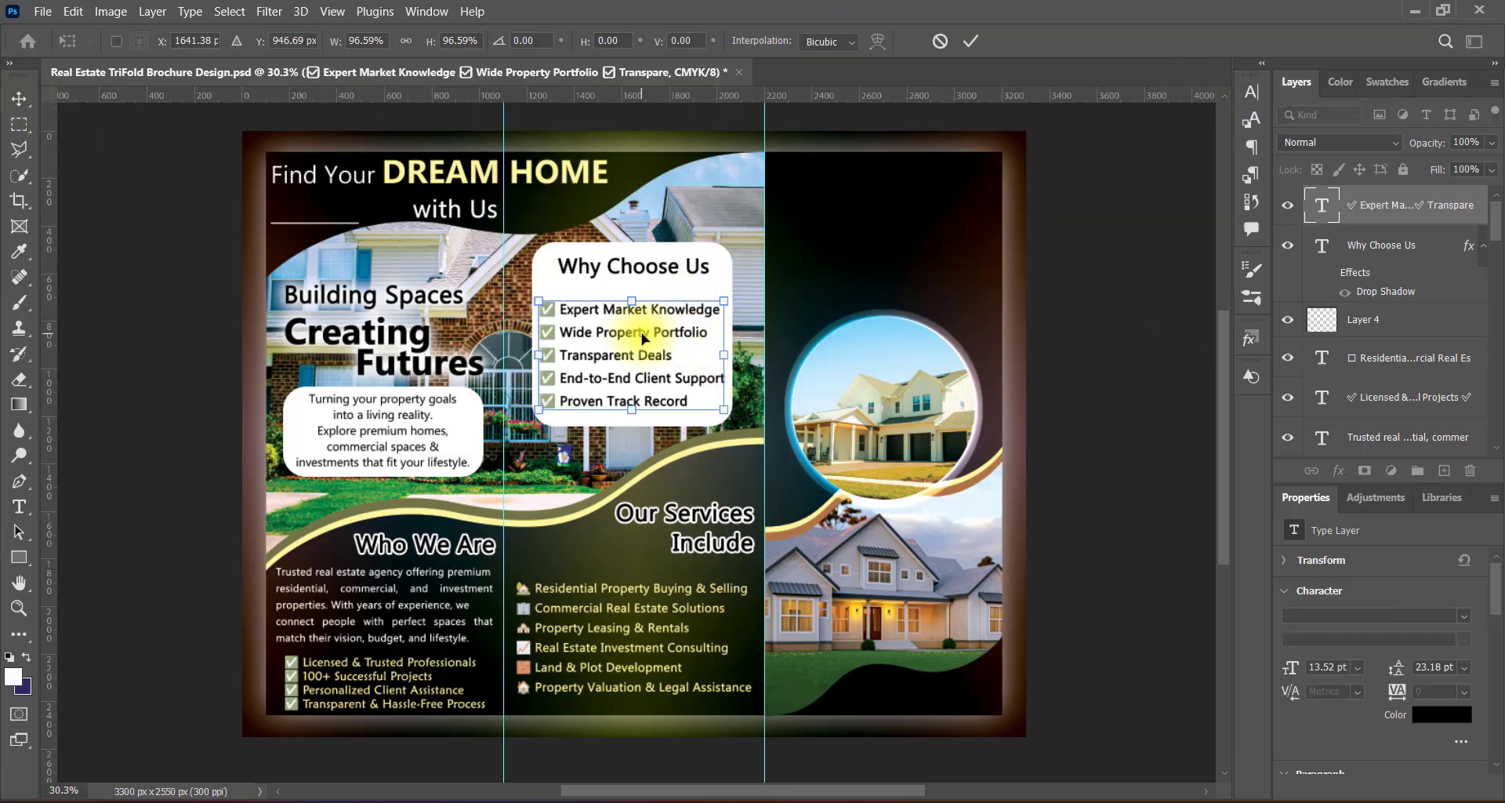
pyautogui.click(888, 315)
# Step: Nudge the "Why Choose Us" checklist up closer to its heading
pyautogui.hotkey('shift', 'Up')
pyautogui.hotkey('shift', 'Up')
pyautogui.hotkey('shift', 'Up')
pyautogui.hotkey('shift', 'Up')
pyautogui.hotkey('shift', 'Up')
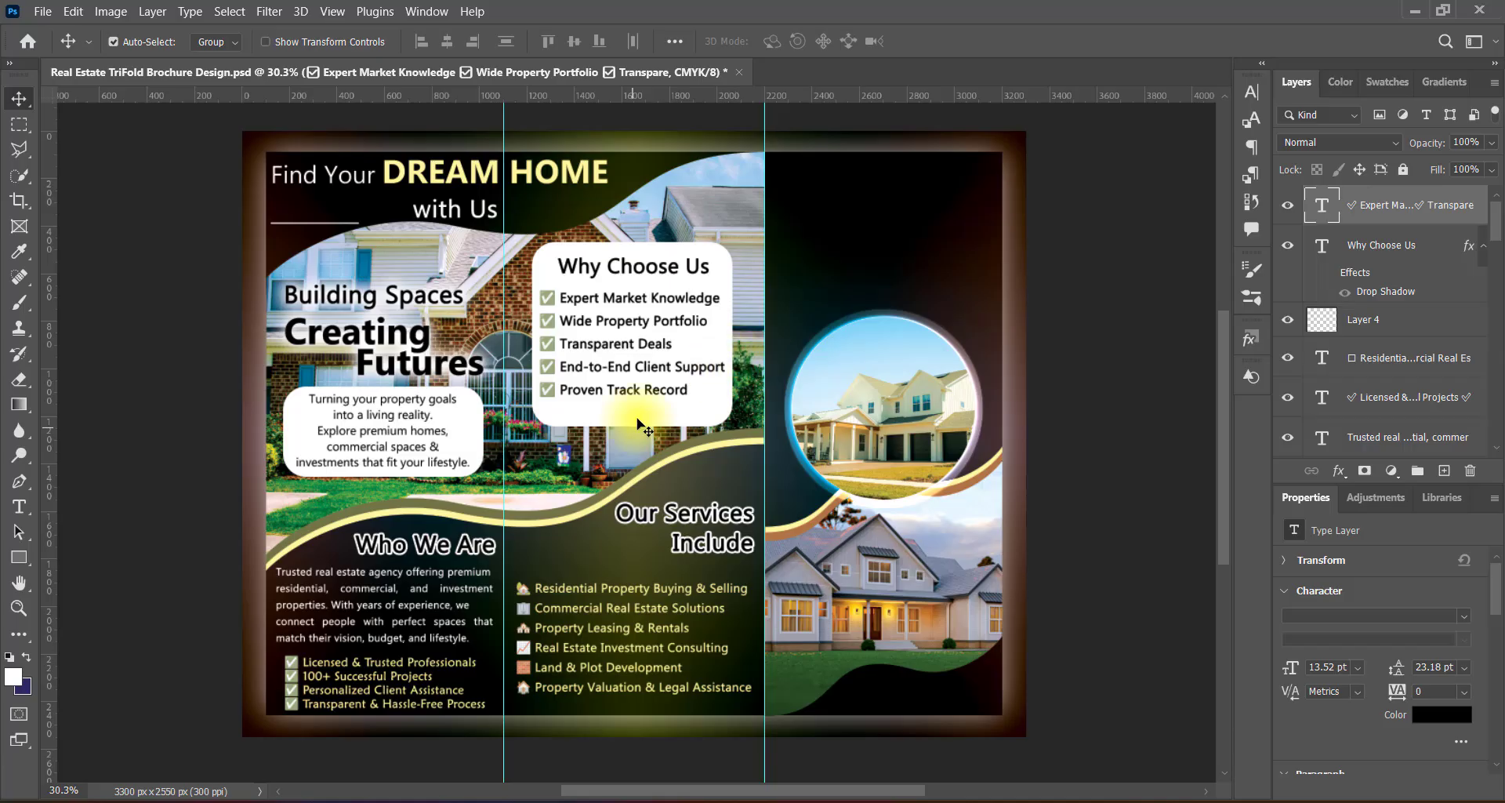
# Step: Shorten the white box behind the "Why Choose Us" text to 700 px high
pyautogui.click(678, 396)
pyautogui.hotkey('ctrl', 't')
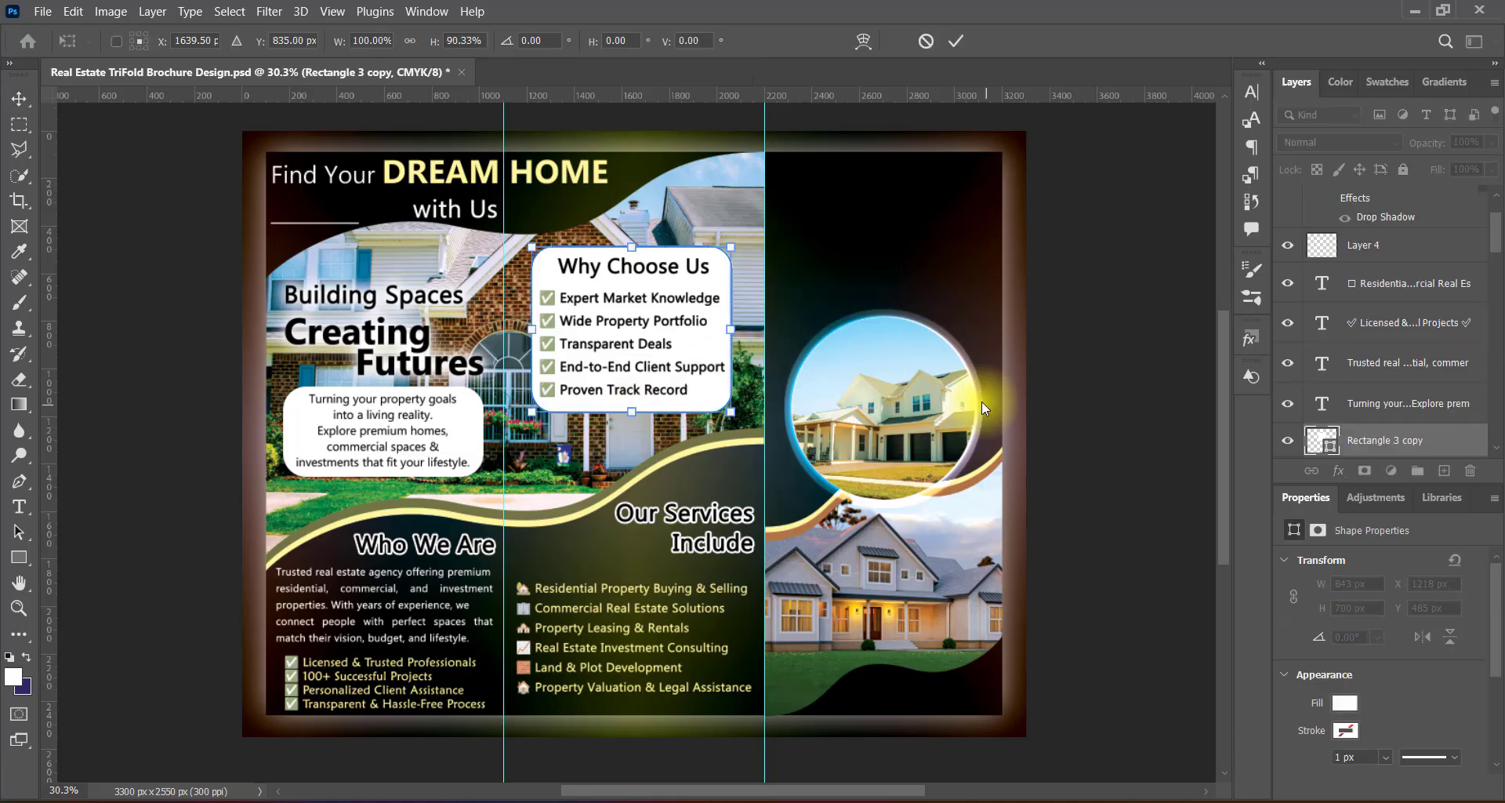
pyautogui.click(955, 41)
pyautogui.click(672, 267)
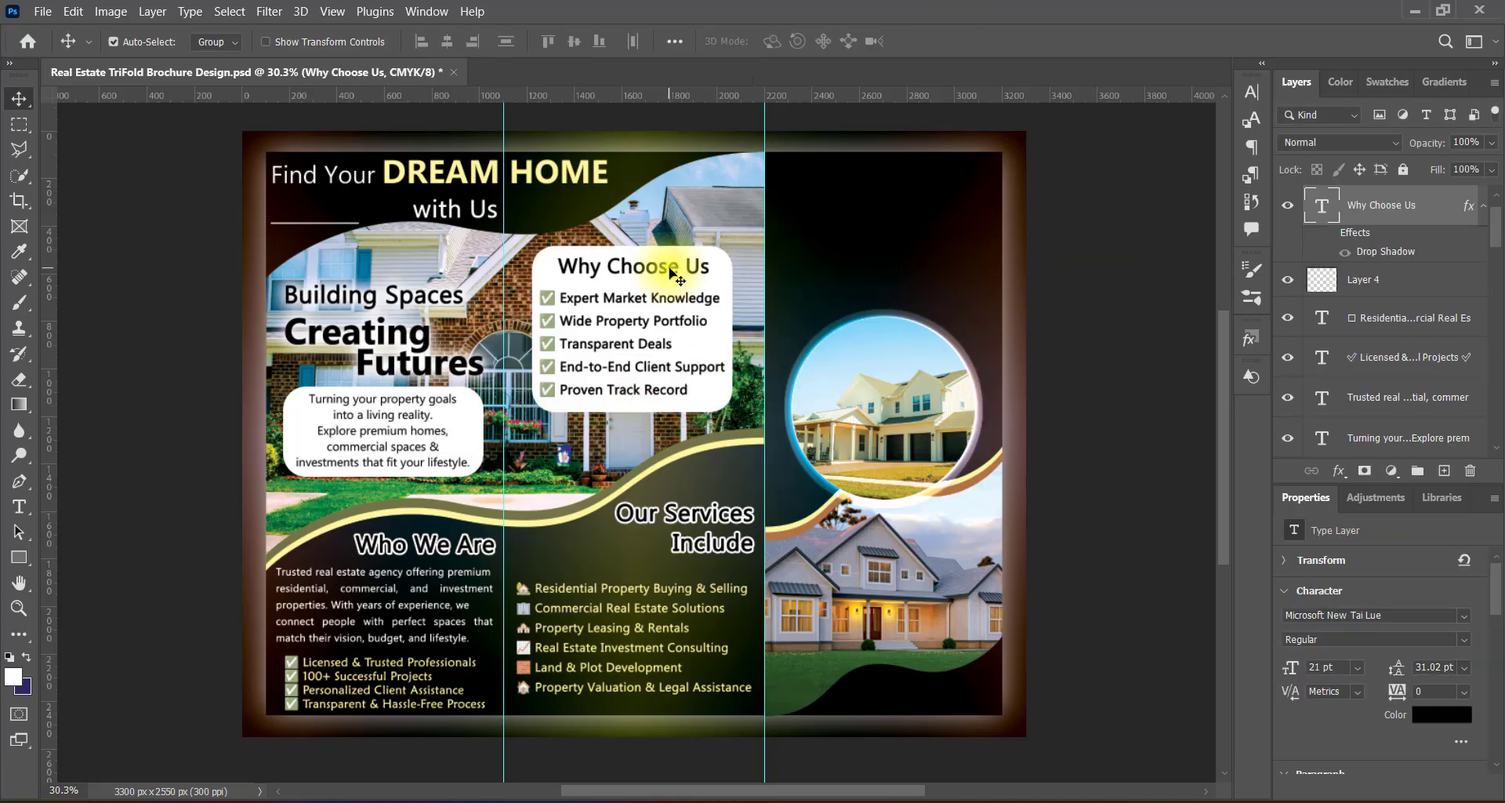
pyautogui.hotkey('shift', 'Down')
pyautogui.hotkey('shift', 'Down')
pyautogui.hotkey('shift', 'Down')
pyautogui.hotkey('shift', 'Down')
pyautogui.hotkey('shift', 'Down')
pyautogui.hotkey('shift', 'Down')
pyautogui.hotkey('shift', 'Down')
pyautogui.hotkey('ctrl', 'z')
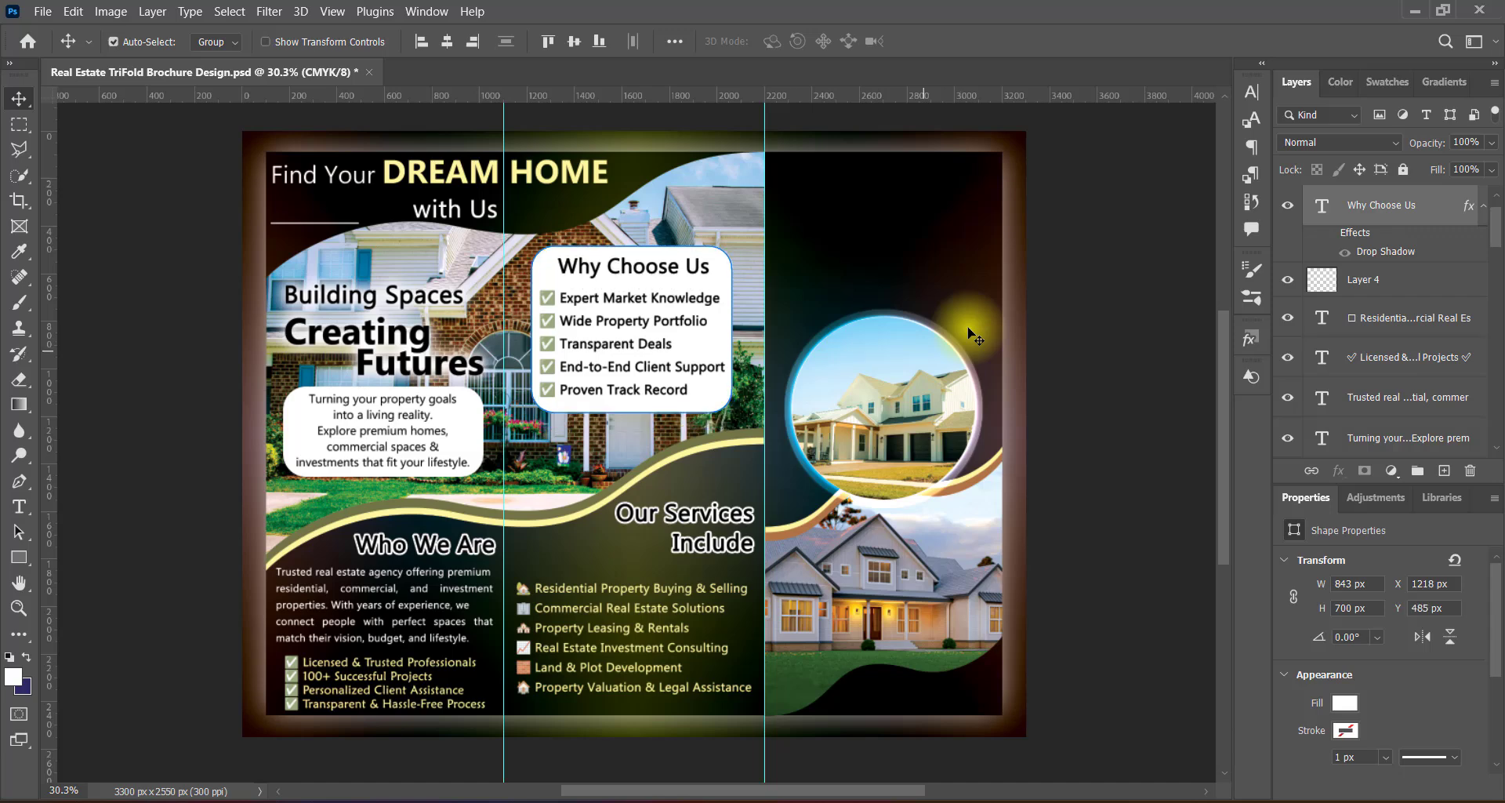
# Step: Move the "Why Choose Us" heading, checklist and white box down together on the house photo
pyautogui.keyDown('shift'); pyautogui.click(549, 301); pyautogui.keyUp('shift')
pyautogui.hotkey('shift', 'Down')
pyautogui.hotkey('shift', 'Down')
pyautogui.hotkey('shift', 'Down')
pyautogui.hotkey('shift', 'Down')
pyautogui.hotkey('shift', 'Down')
pyautogui.hotkey('shift', 'Down')
pyautogui.hotkey('shift', 'Down')
pyautogui.hotkey('shift', 'Down')
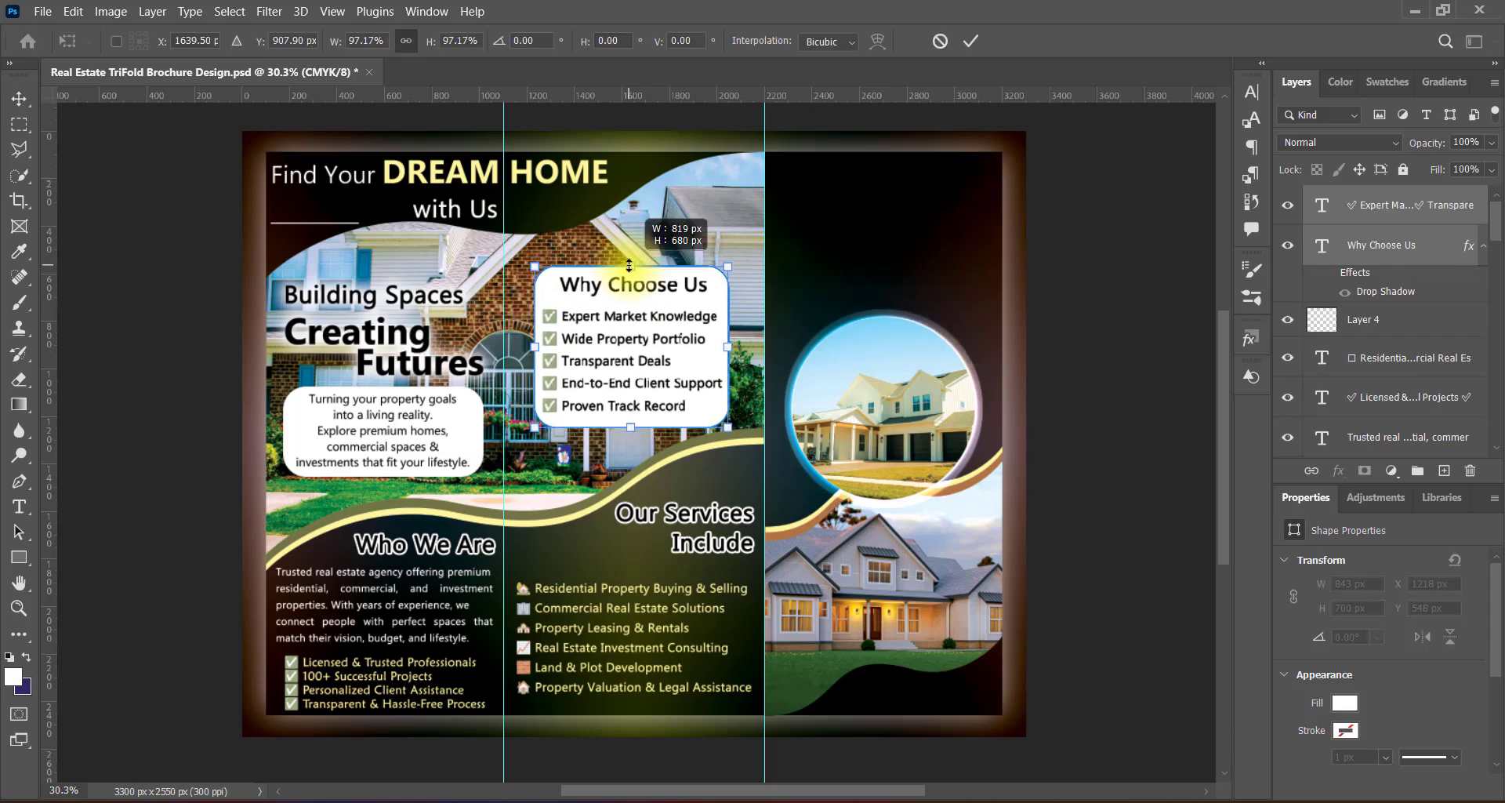
# Step: Add the white centered text "Your Trusted Partner in Real Estate" above the circular house photo, with "Real Estate" on its own line
pyautogui.click(1129, 329)
pyautogui.click(1444, 471)
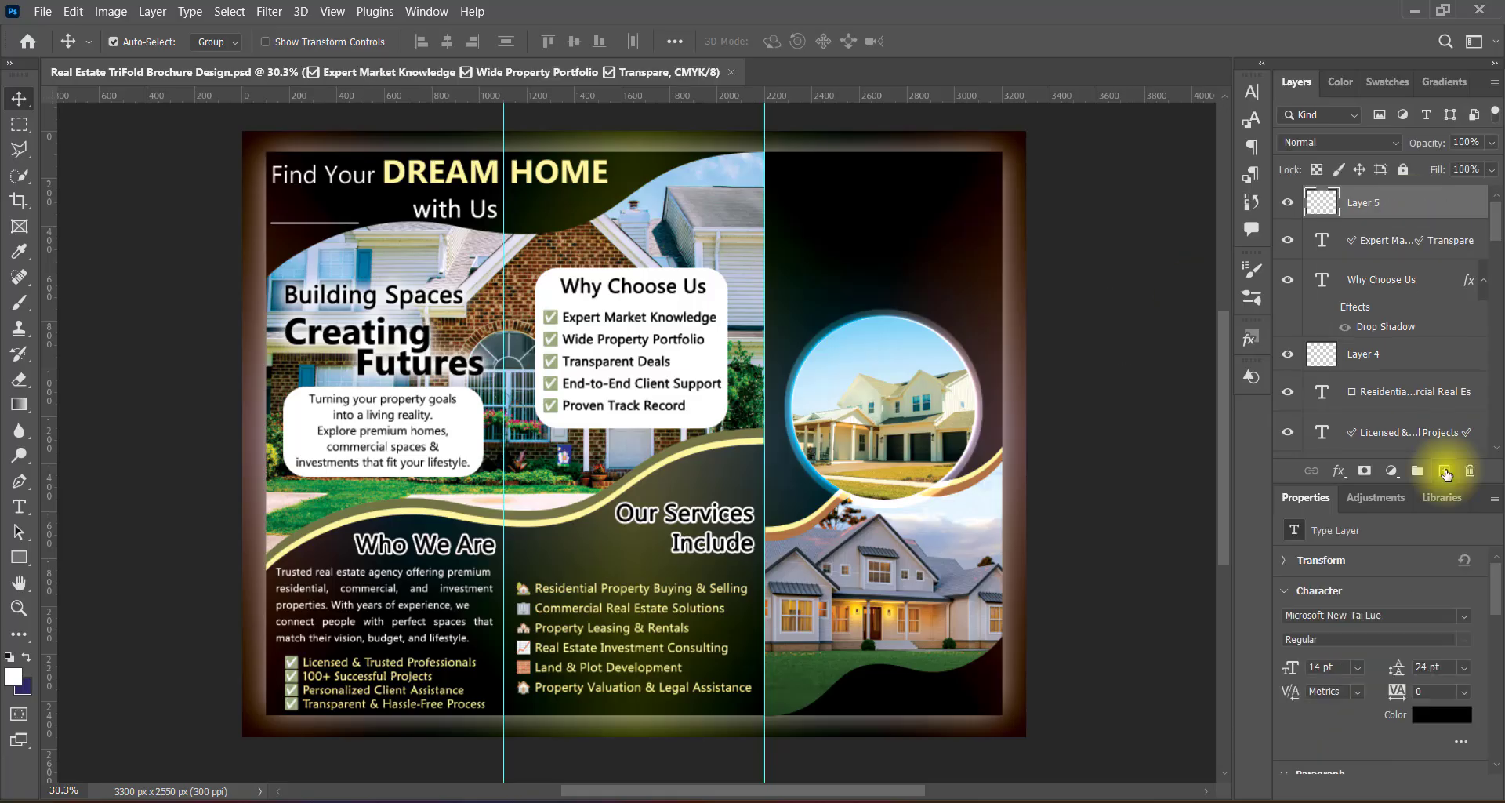
pyautogui.click(19, 506)
pyautogui.click(862, 231)
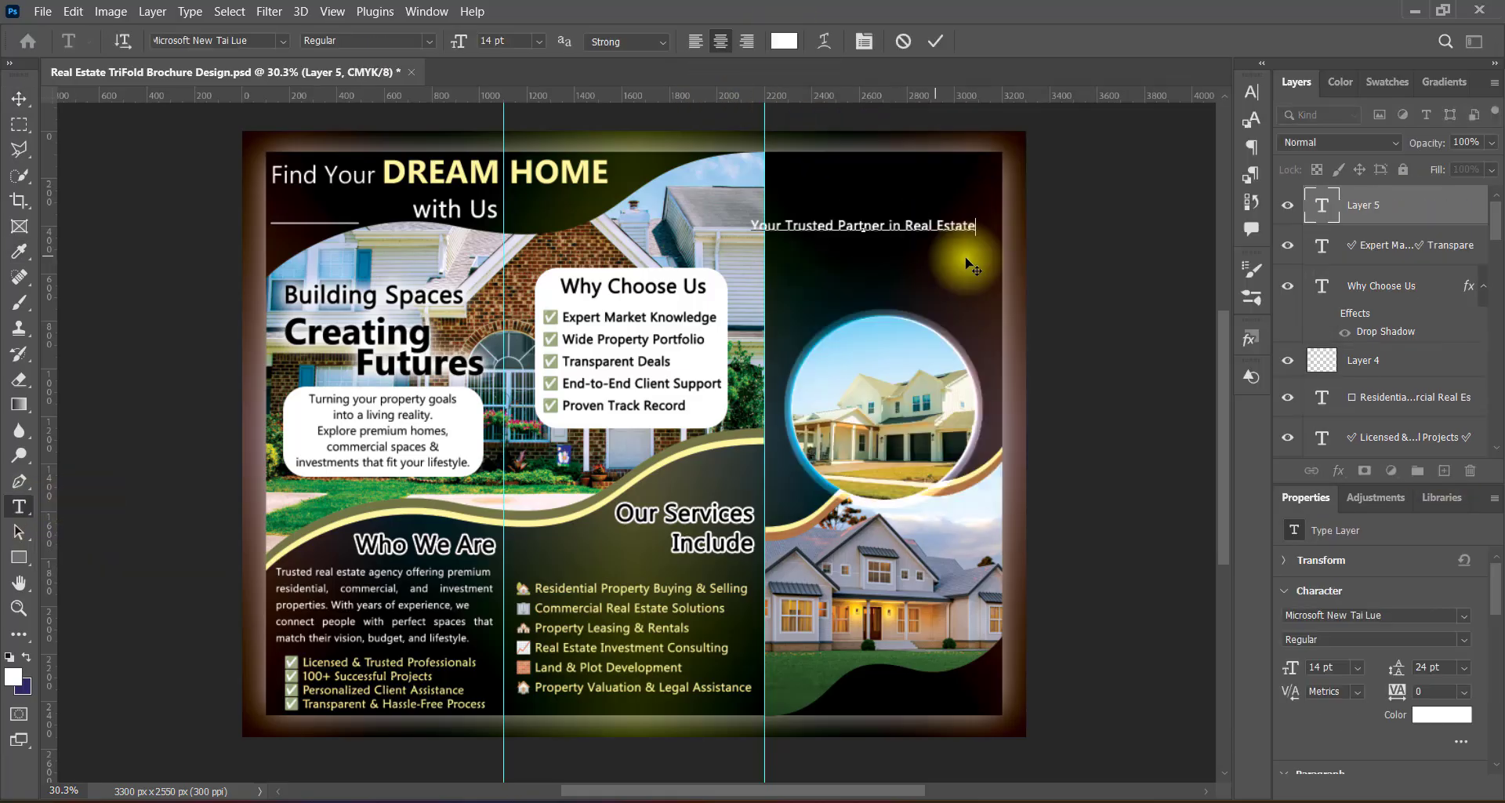
pyautogui.click(904, 225)
pyautogui.press('Return')
# Step: Style "Real Estate" in bold all caps at 30 pt with 18 pt leading
pyautogui.moveTo(828, 250); pyautogui.dragTo(927, 250)
pyautogui.click(1252, 92)
pyautogui.click(1091, 226)
pyautogui.click(428, 42)
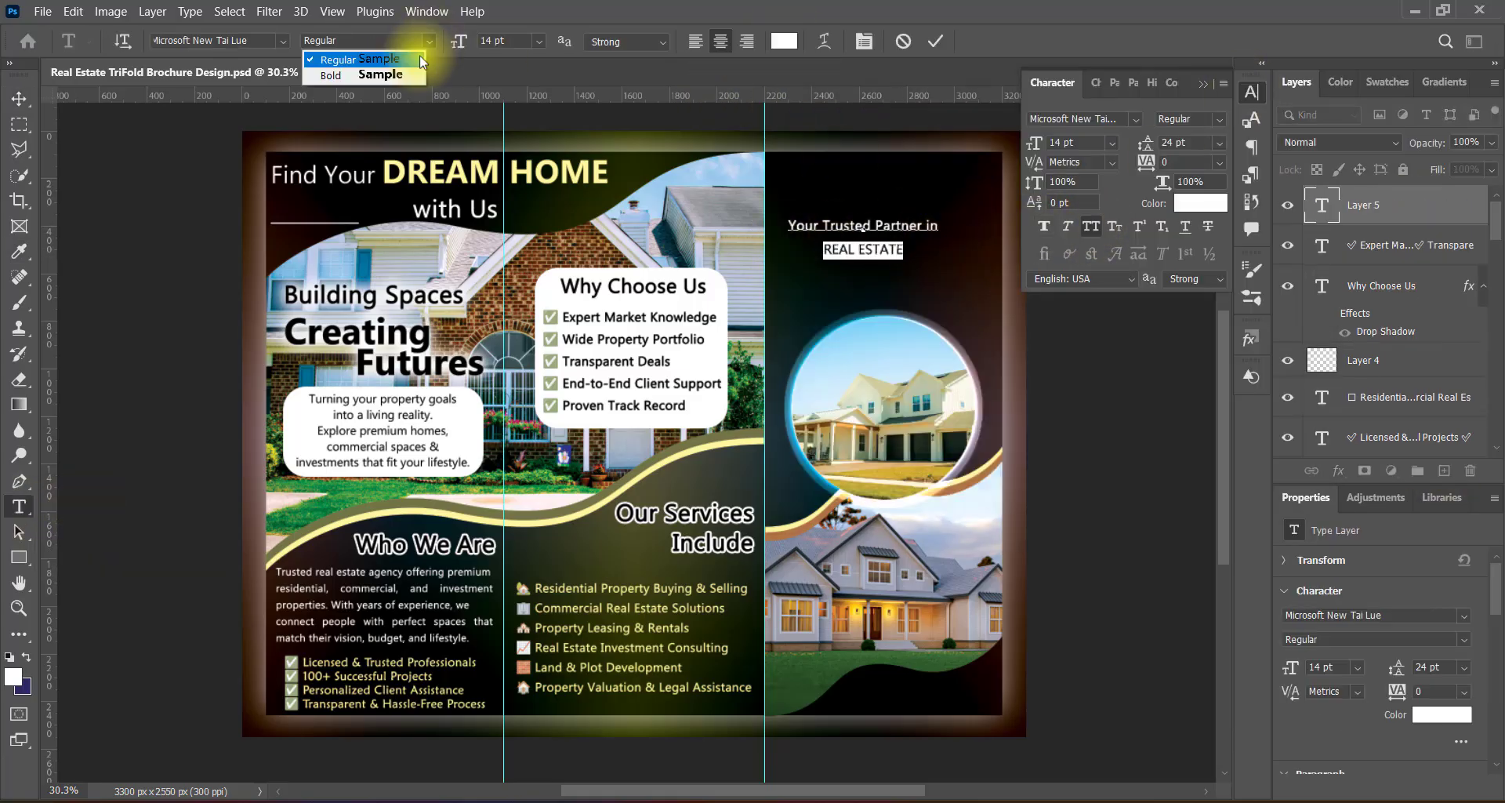
pyautogui.click(411, 73)
pyautogui.click(505, 218)
pyautogui.click(538, 42)
pyautogui.click(494, 228)
# Step: Set "Your Trusted Partner in" to 18 pt and split it over two lines, breaking before "Partner in"
pyautogui.moveTo(787, 225); pyautogui.dragTo(938, 226)
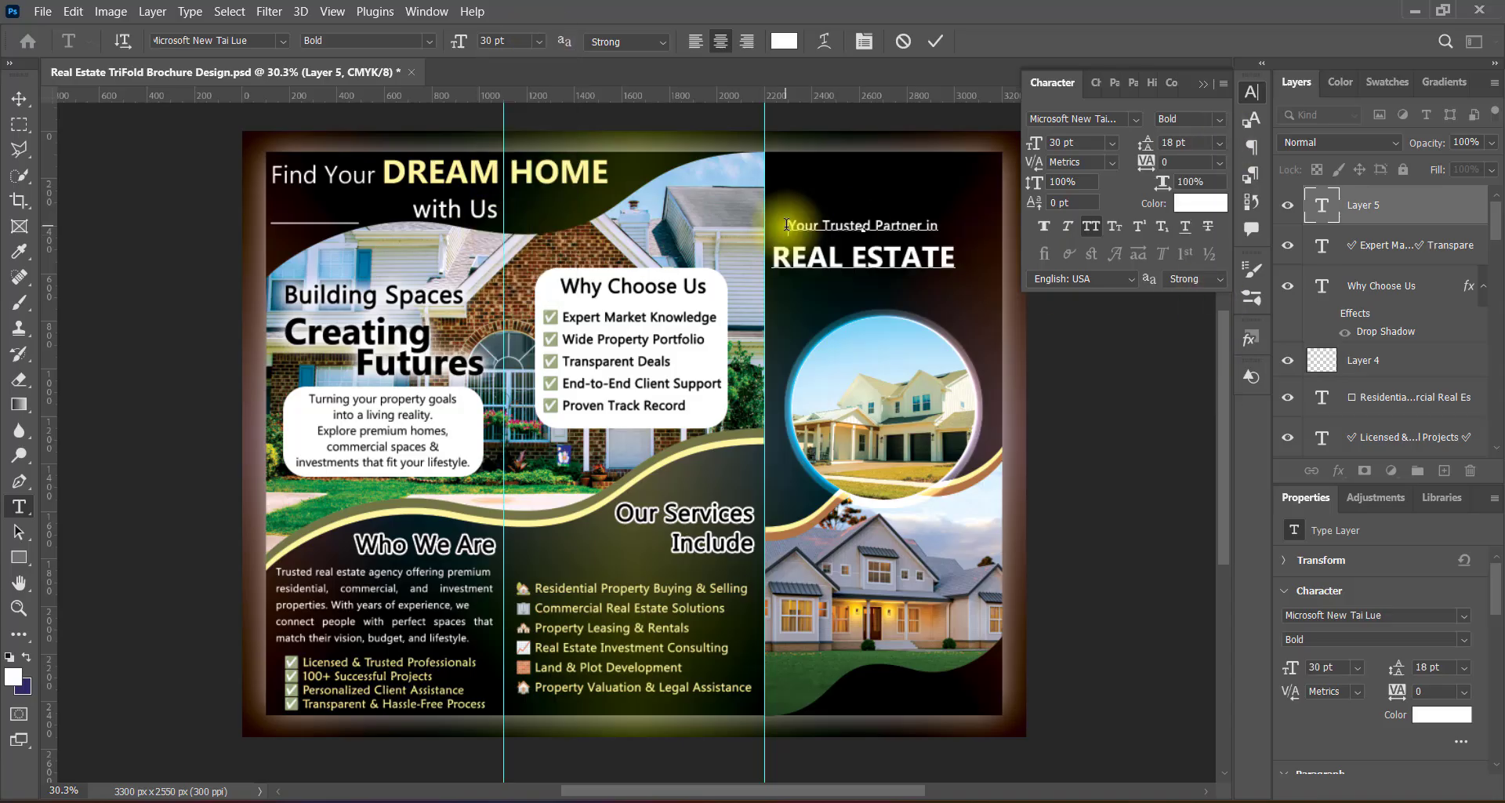
pyautogui.click(1203, 233)
pyautogui.click(538, 41)
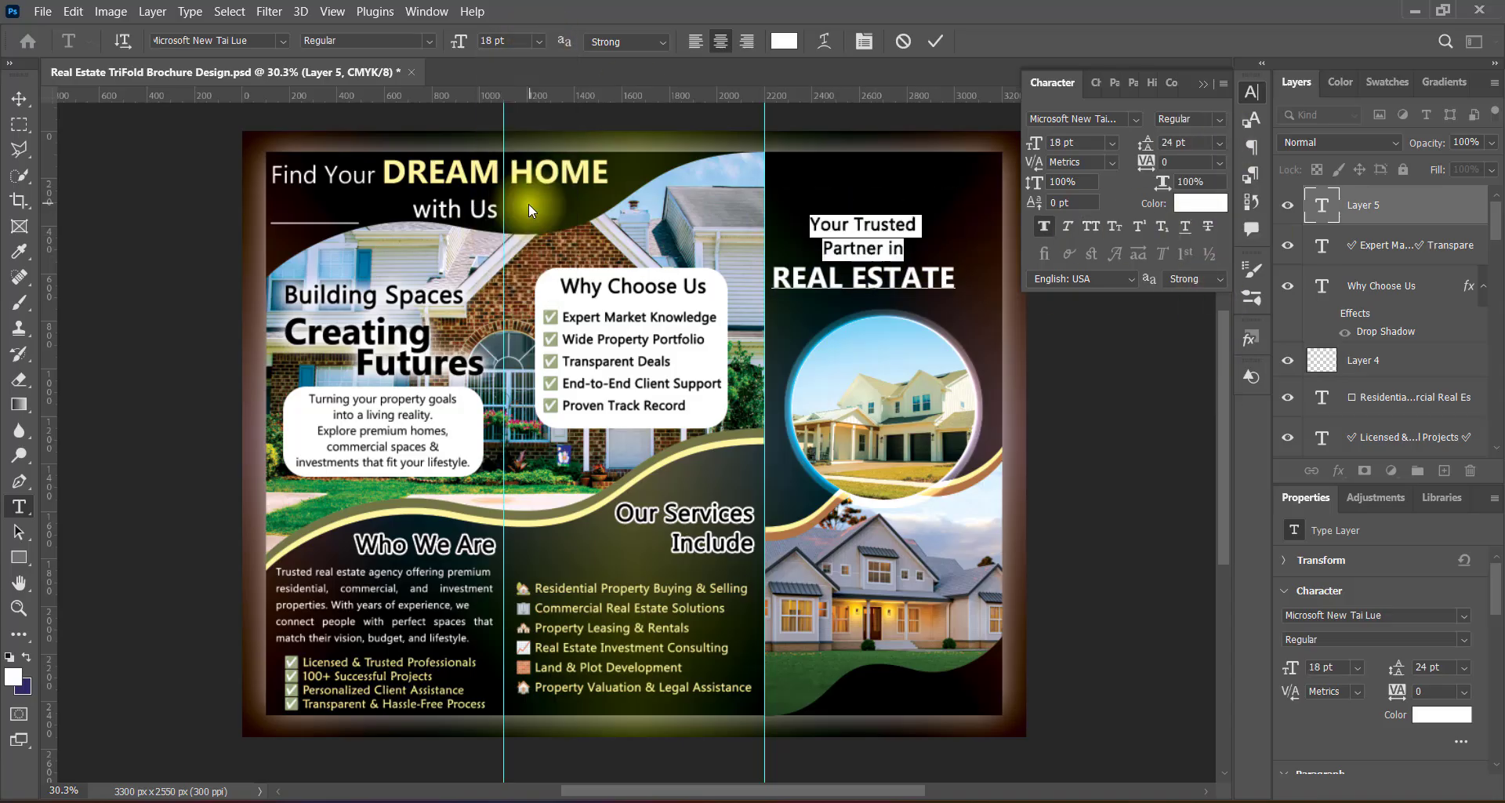
pyautogui.click(528, 204)
# Step: Color "REAL ESTATE" pale yellow and center the whole tagline just above the circular house photo
pyautogui.click(1200, 203)
pyautogui.click(1286, 151)
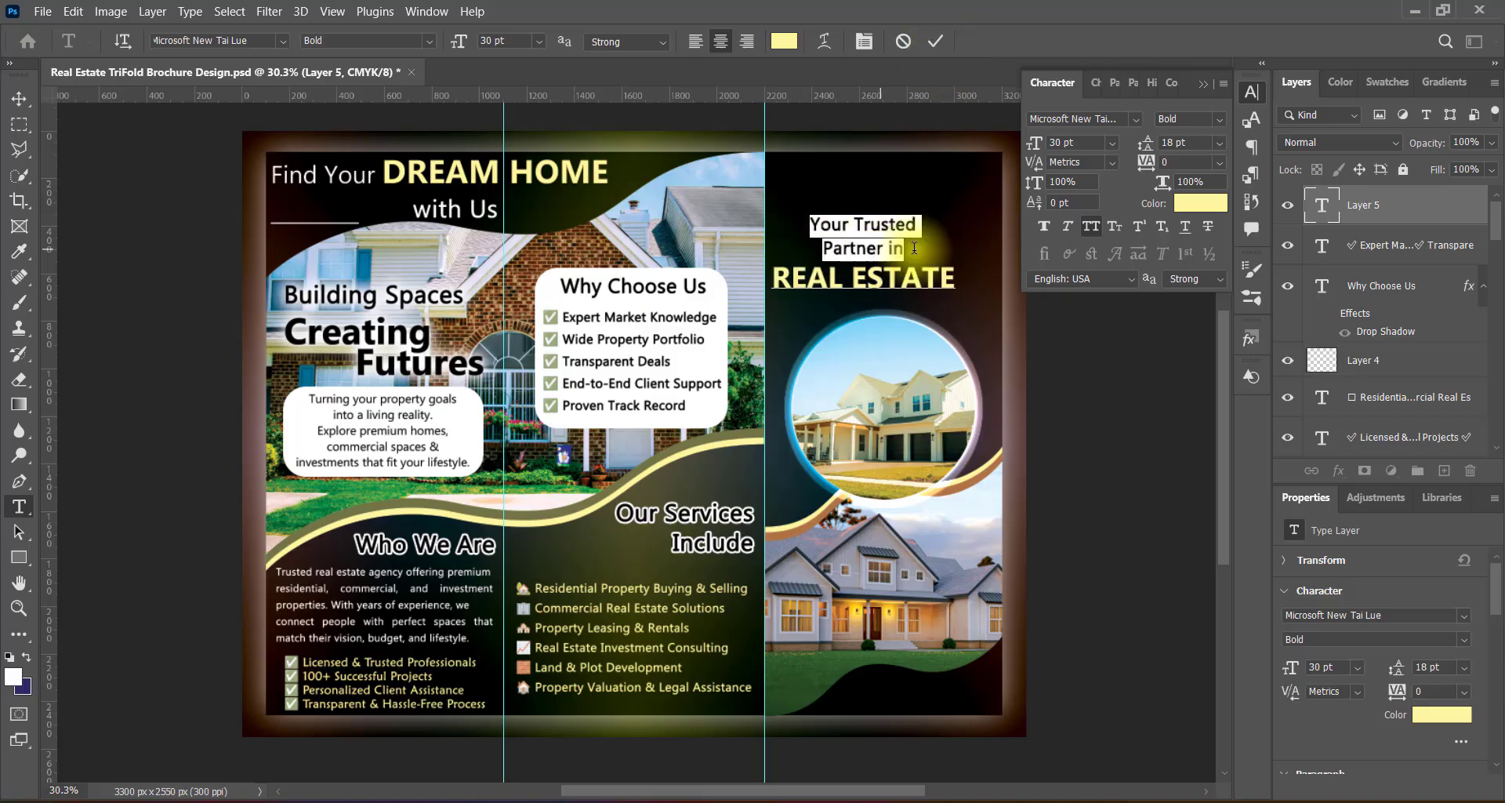
pyautogui.click(935, 40)
pyautogui.press('v')
pyautogui.moveTo(928, 272); pyautogui.dragTo(883, 314)
pyautogui.hotkey('ctrl', 't')
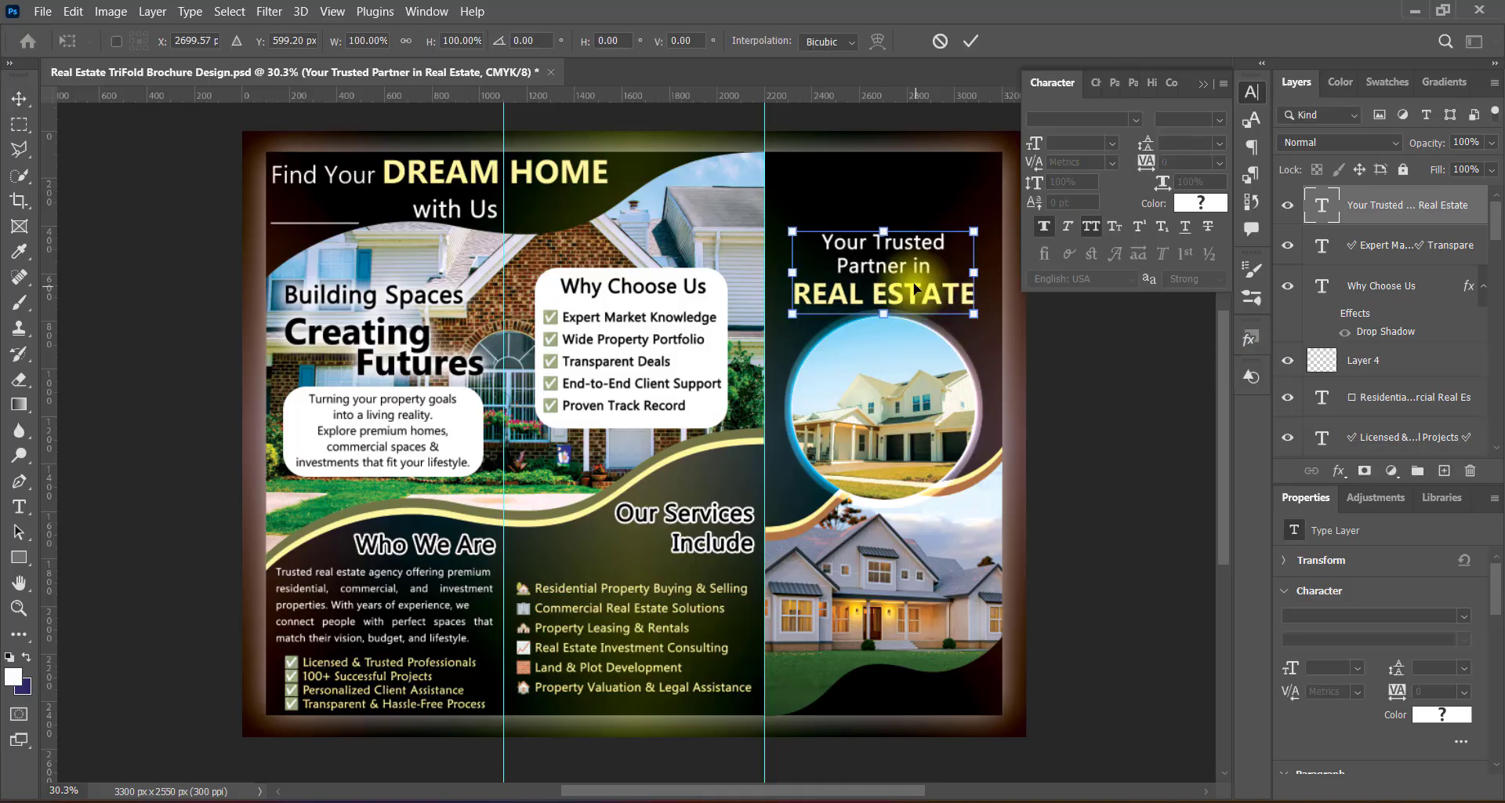
pyautogui.press('Return')
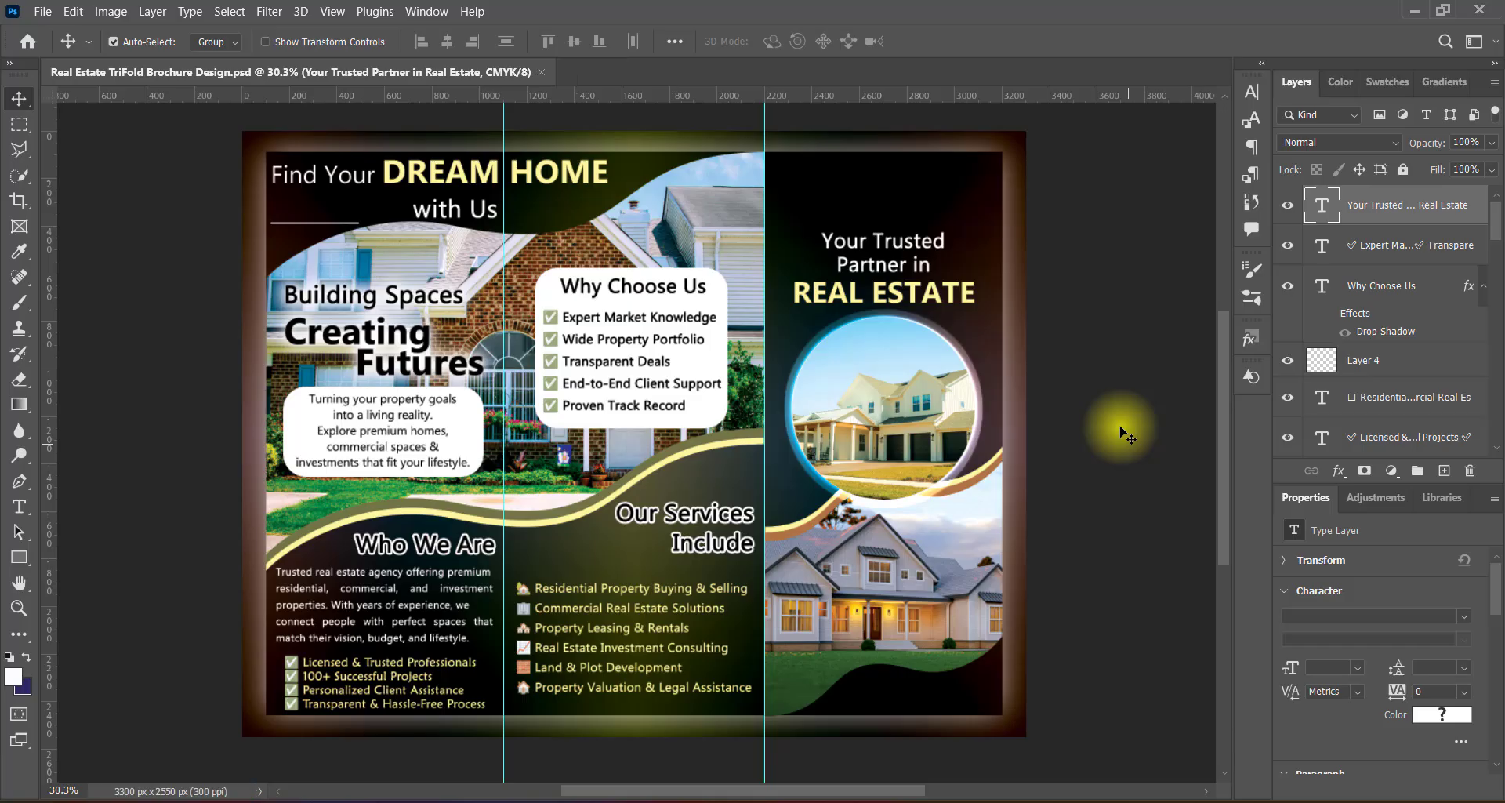
# Step: Scale down the "Why Choose Us" heading, checklist and white box together until the box is about 676 px wide
pyautogui.click(577, 286)
pyautogui.hotkey('ctrl', 't')
pyautogui.moveTo(536, 269); pyautogui.dragTo(553, 294)
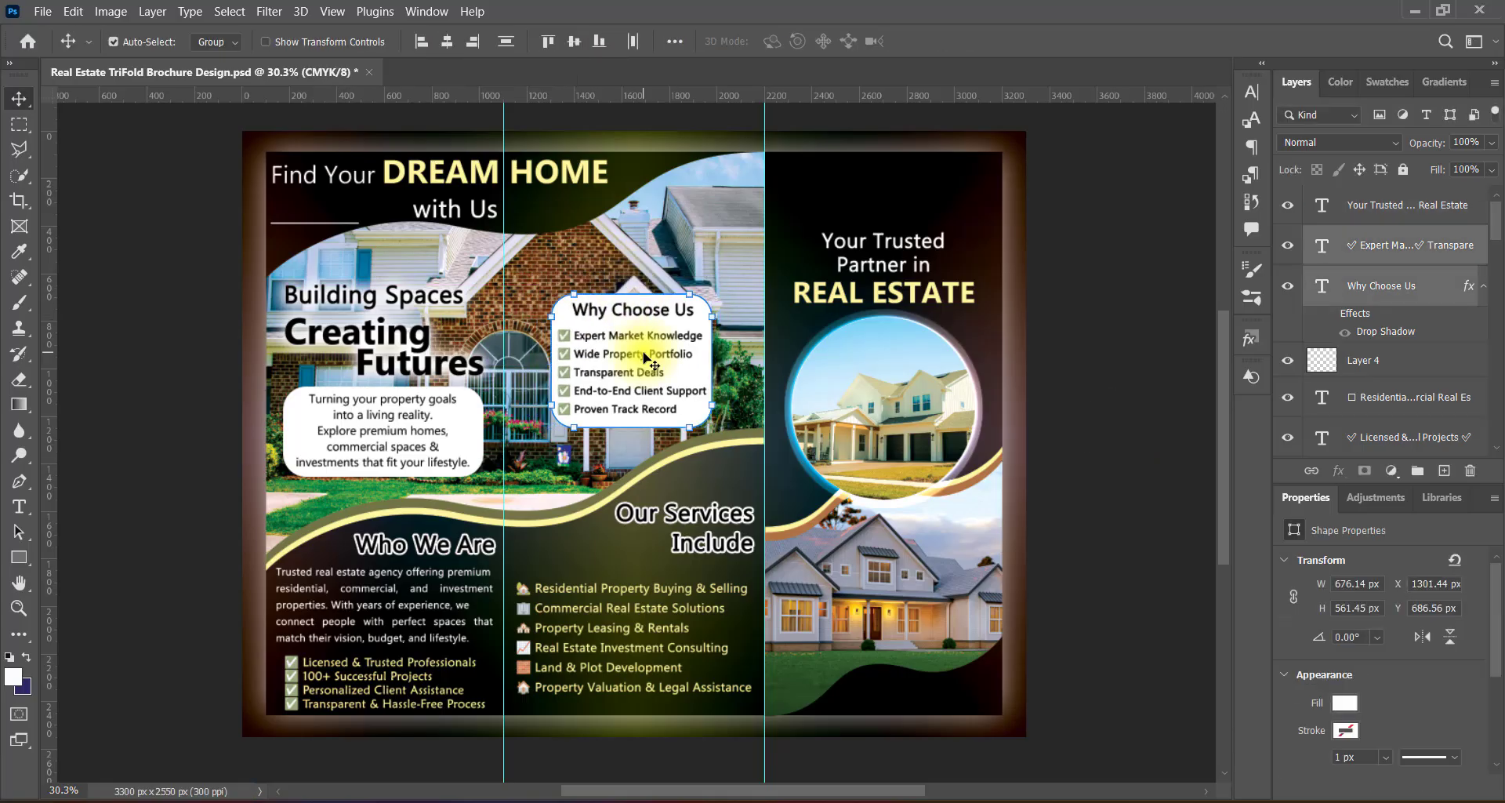
pyautogui.click(1087, 523)
# Step: Add a left-aligned 10 pt contact block with phone, email and website placeholders below the lower house photo, using 14 pt leading
pyautogui.click(20, 506)
pyautogui.click(857, 680)
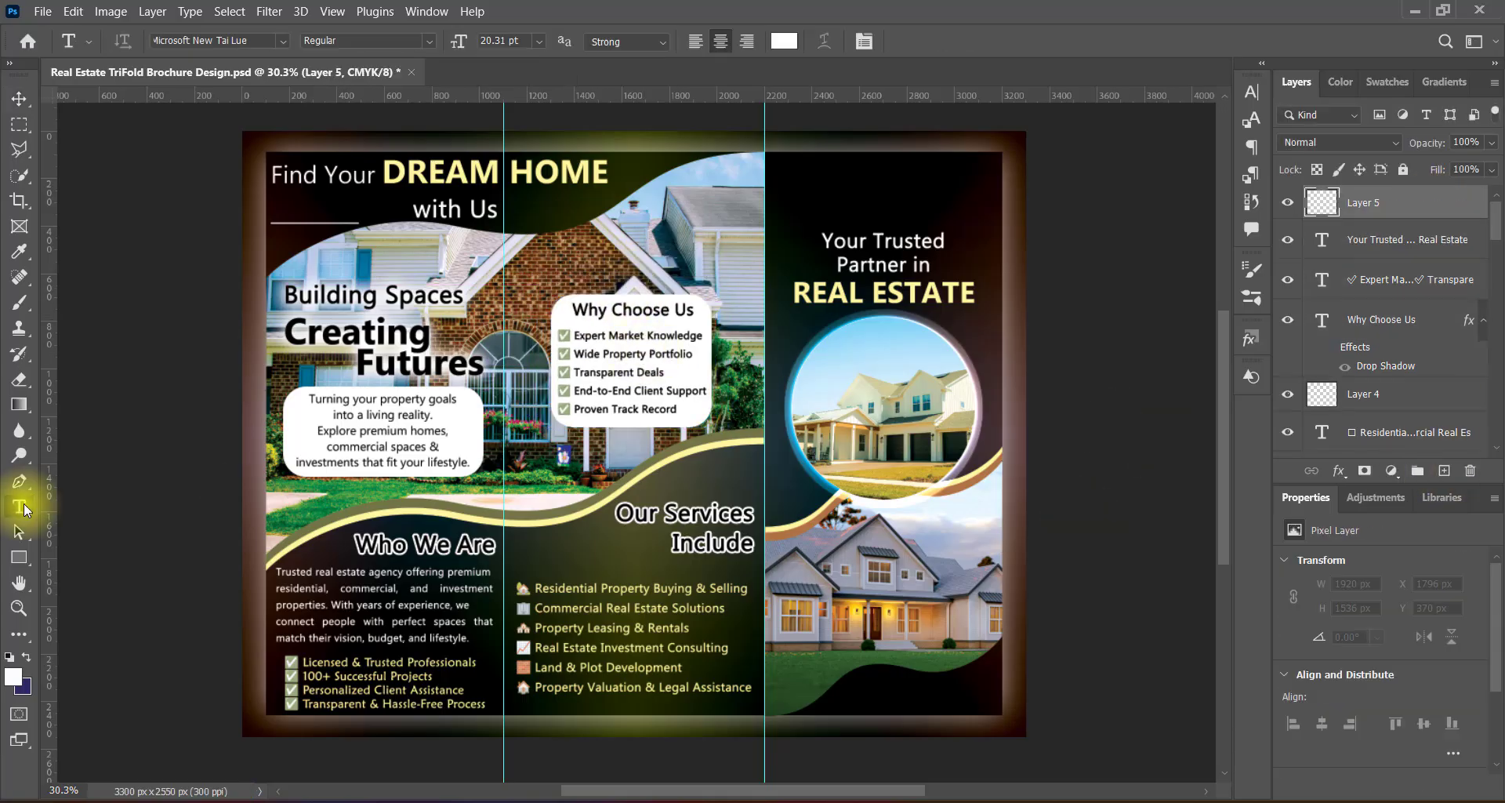
pyautogui.click(538, 41)
pyautogui.click(515, 130)
pyautogui.write('Phone: [Phone Number] Email: [Email Address] Website: [Website URL]')
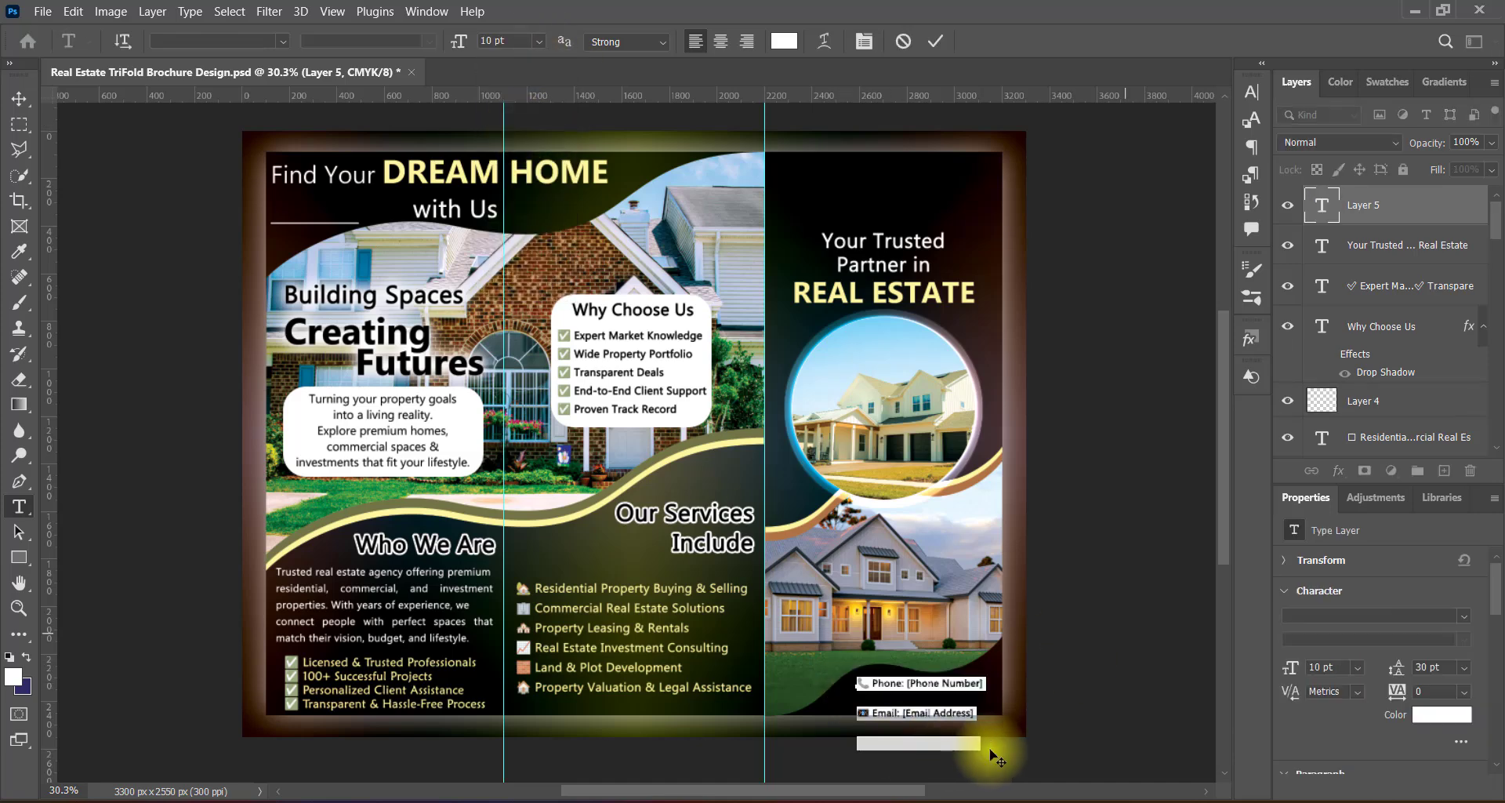
pyautogui.hotkey('ctrl', 't')
pyautogui.moveTo(872, 682); pyautogui.dragTo(980, 682)
pyautogui.click(980, 683)
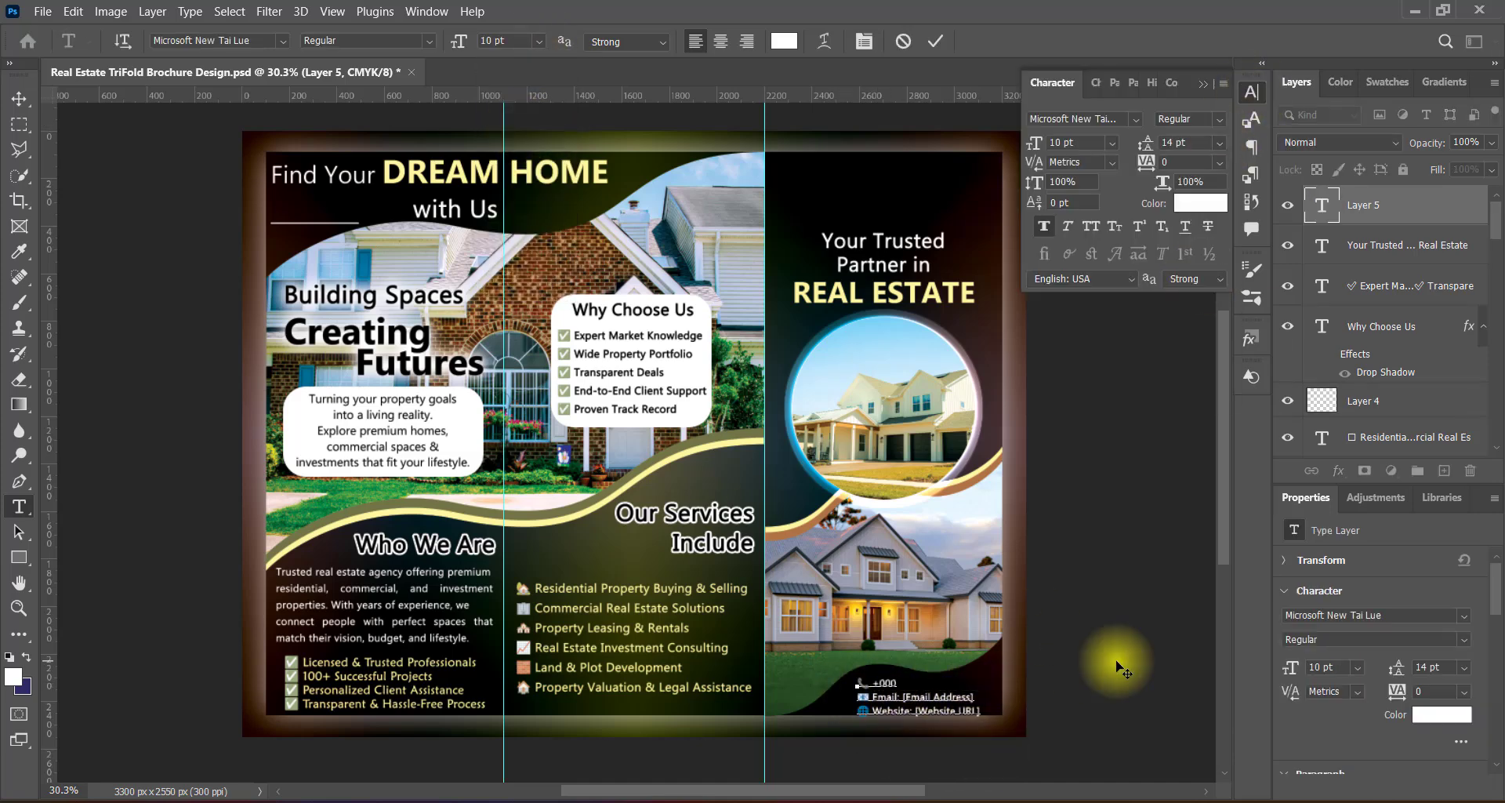
pyautogui.write('+000-12345-09876')
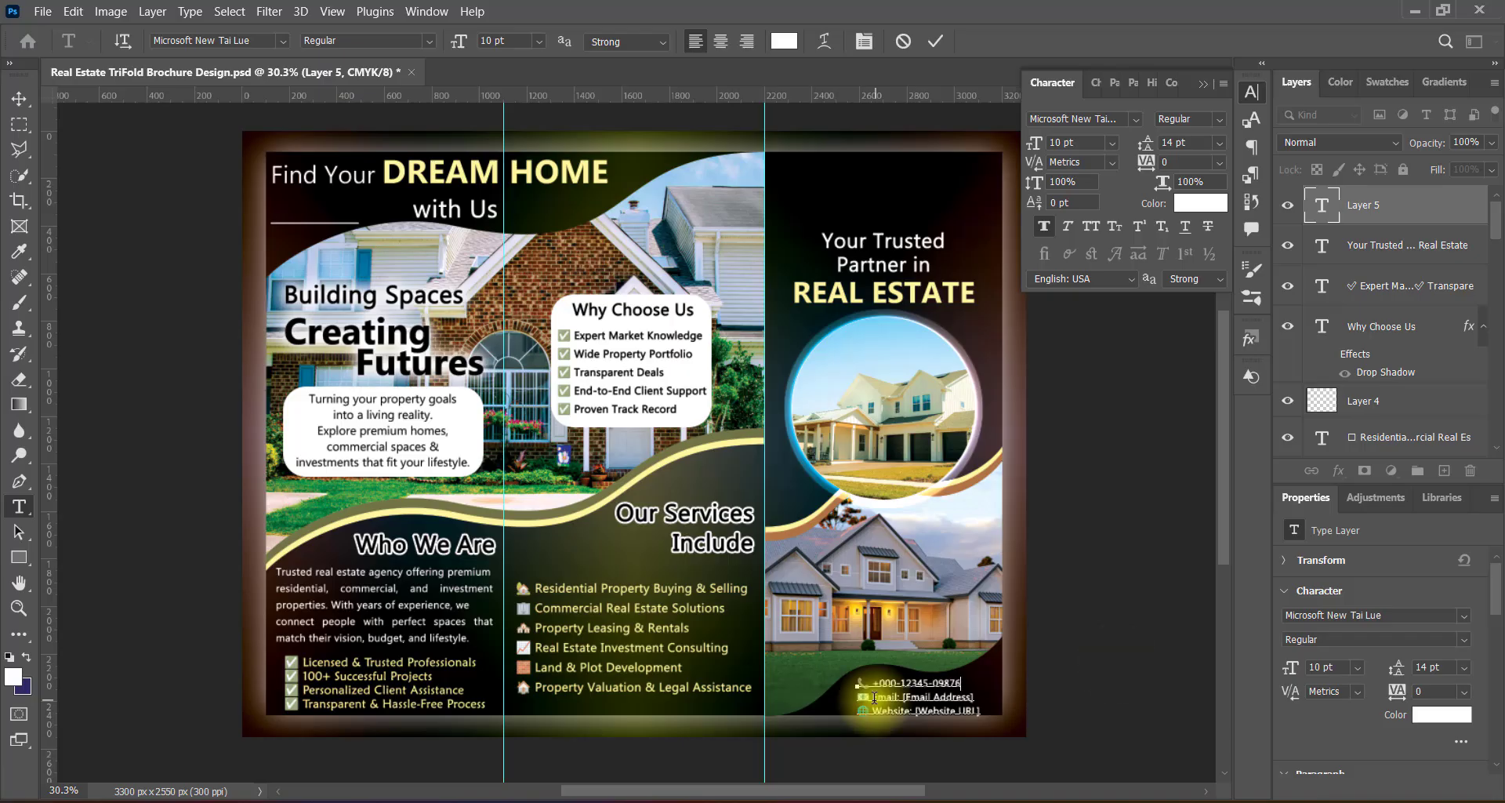
pyautogui.tripleClick(981, 711)
pyautogui.write('www.agencyweb.com')
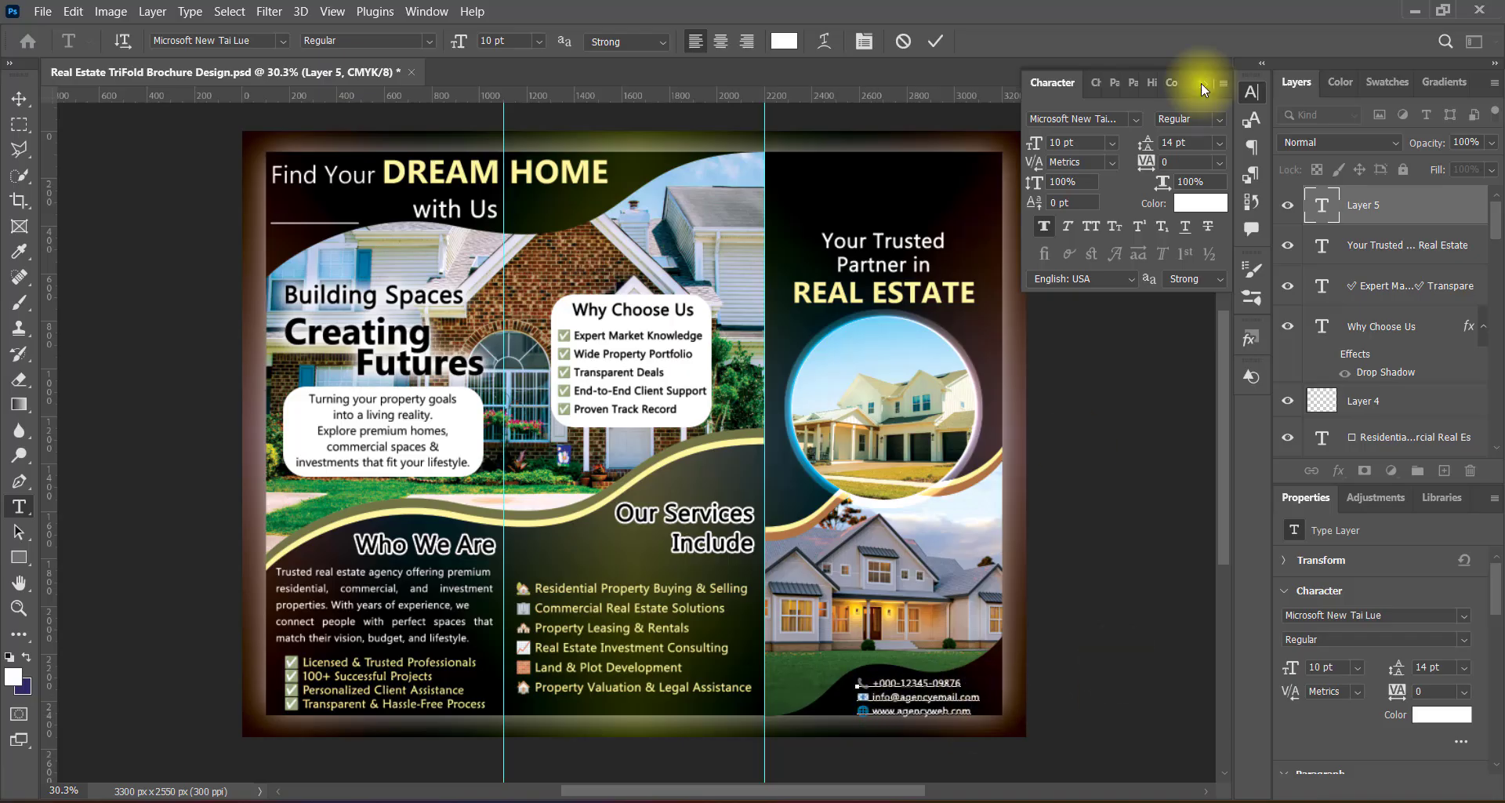
pyautogui.click(1200, 83)
pyautogui.click(950, 711)
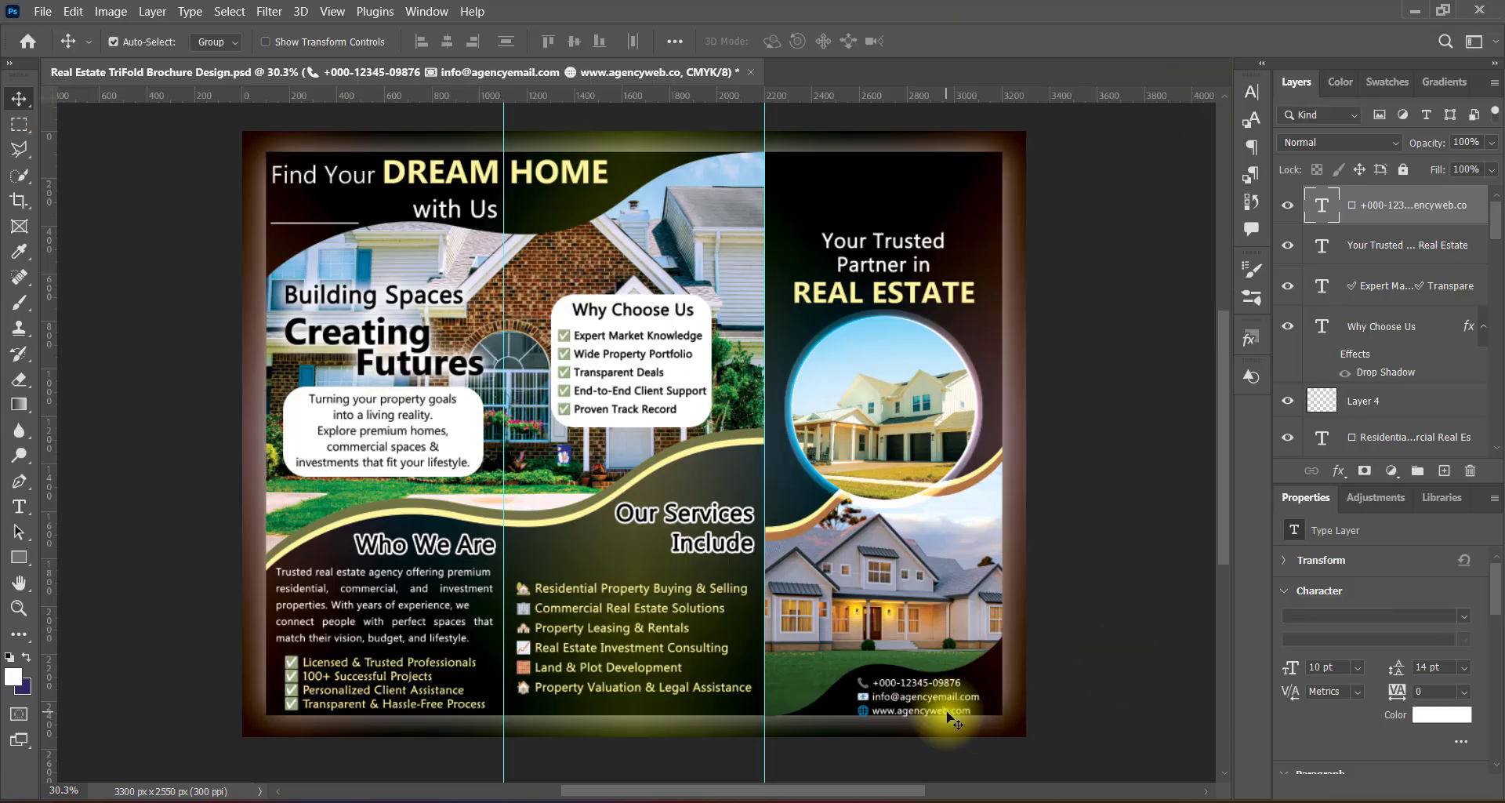
pyautogui.write('site')
pyautogui.press('Return')
pyautogui.moveTo(985, 716); pyautogui.dragTo(996, 715)
pyautogui.hotkey('ctrl', 't')
pyautogui.press('Return')
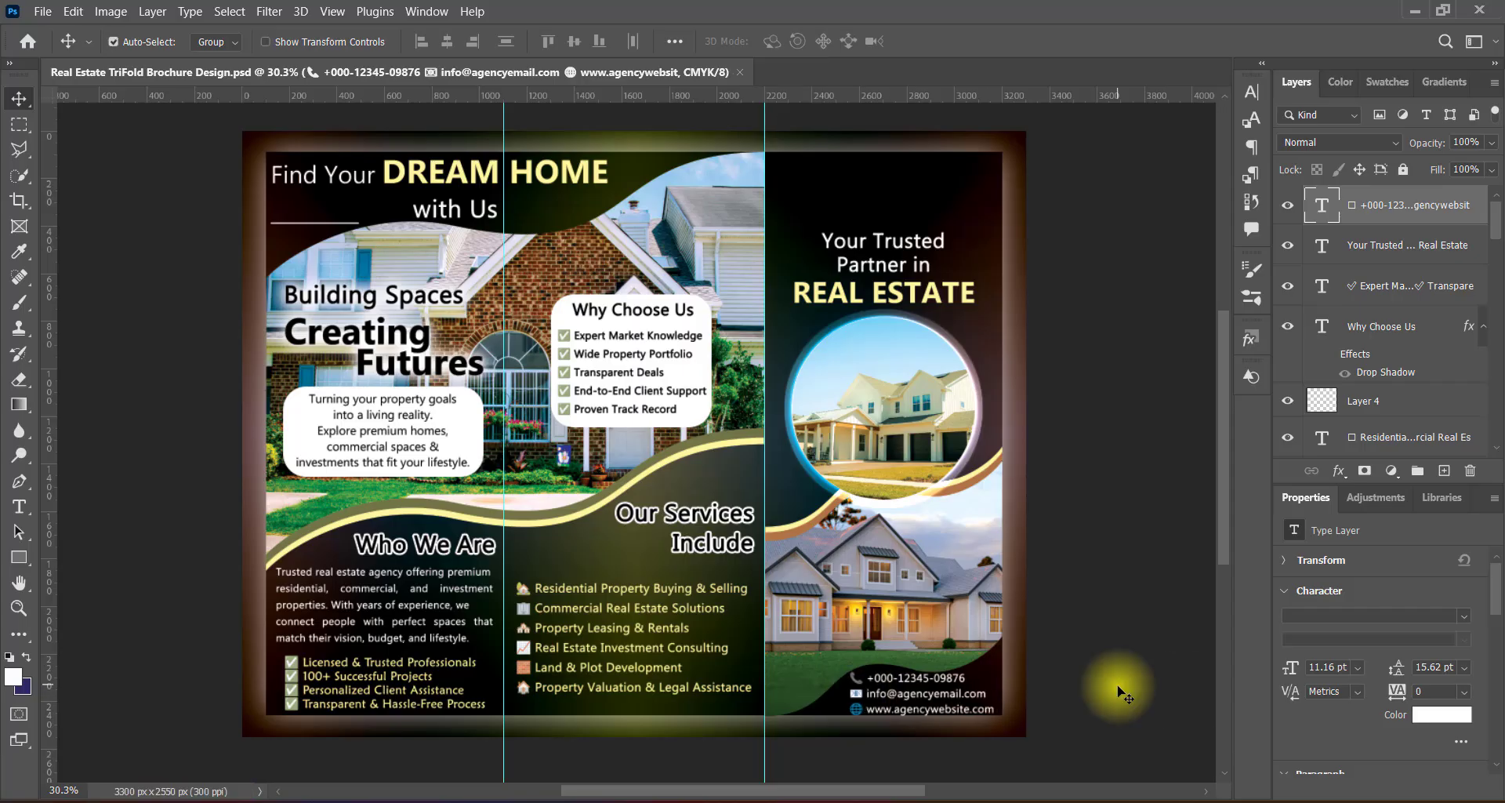
# Step: Paste the PMC Galaxy logo as a smart object and scale it to fit above the "Your Trusted Partner in" text
pyautogui.hotkey('ctrl', 'v')
pyautogui.rightClick(1433, 205)
pyautogui.click(1364, 274)
pyautogui.hotkey('ctrl', 't')
pyautogui.moveTo(225, 412); pyautogui.dragTo(965, 408)
pyautogui.moveTo(1010, 405); pyautogui.dragTo(884, 181)
pyautogui.press('Return')
# Step: Nudge the "Your Trusted Partner in REAL ESTATE" text slightly down from the logo and save the document
pyautogui.click(940, 291)
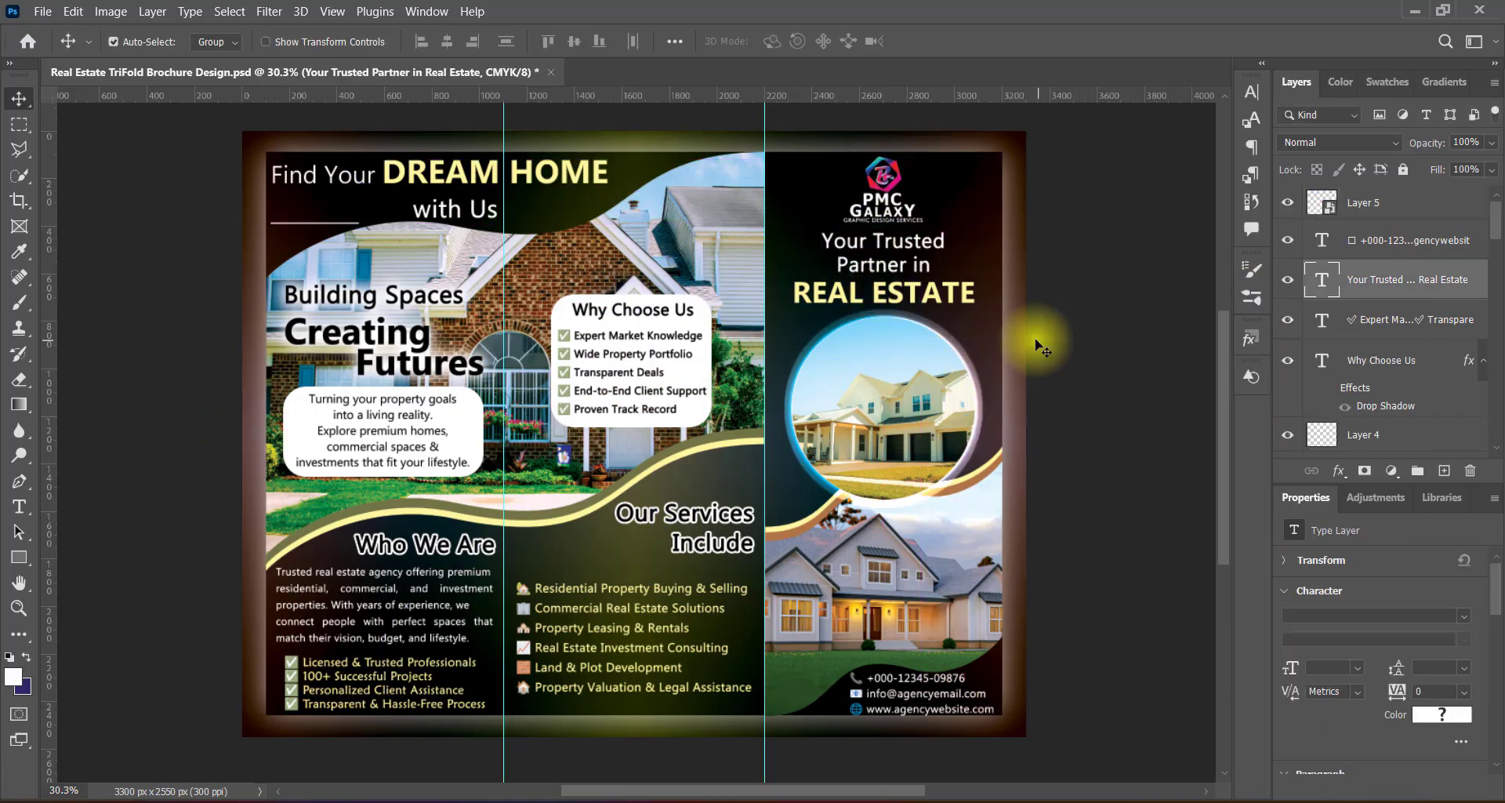
pyautogui.press('Down')
pyautogui.press('Down')
pyautogui.press('Down')
pyautogui.click(884, 189)
pyautogui.click(1136, 363)
pyautogui.hotkey('ctrl', 's')
# Step: On a new layer, shade a full-height strip before the first fold guide with a black-to-transparent gradient at 87% opacity
pyautogui.hotkey('ctrl', 'shift', 'alt', 'n')
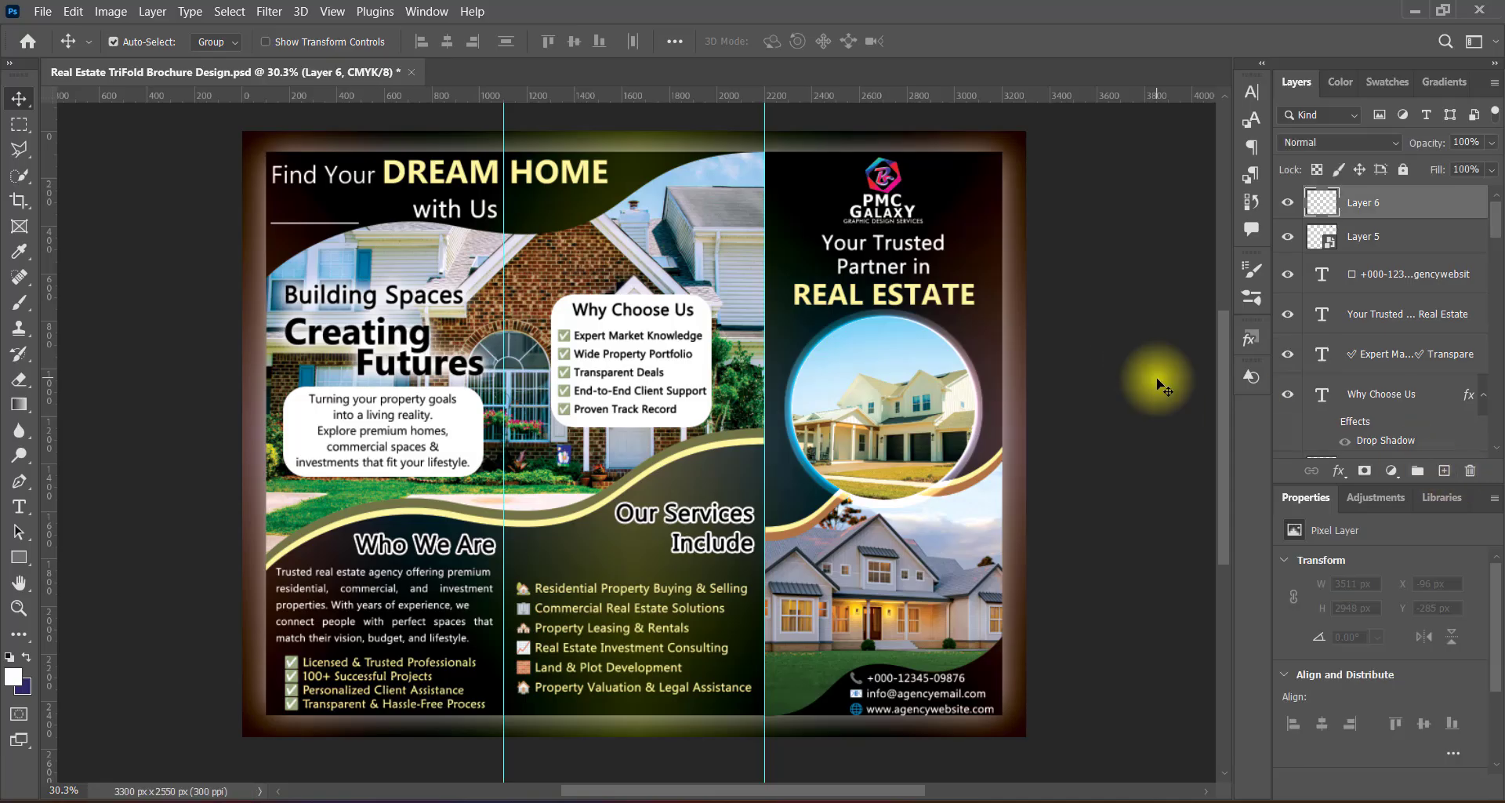
pyautogui.moveTo(420, 94); pyautogui.dragTo(497, 779)
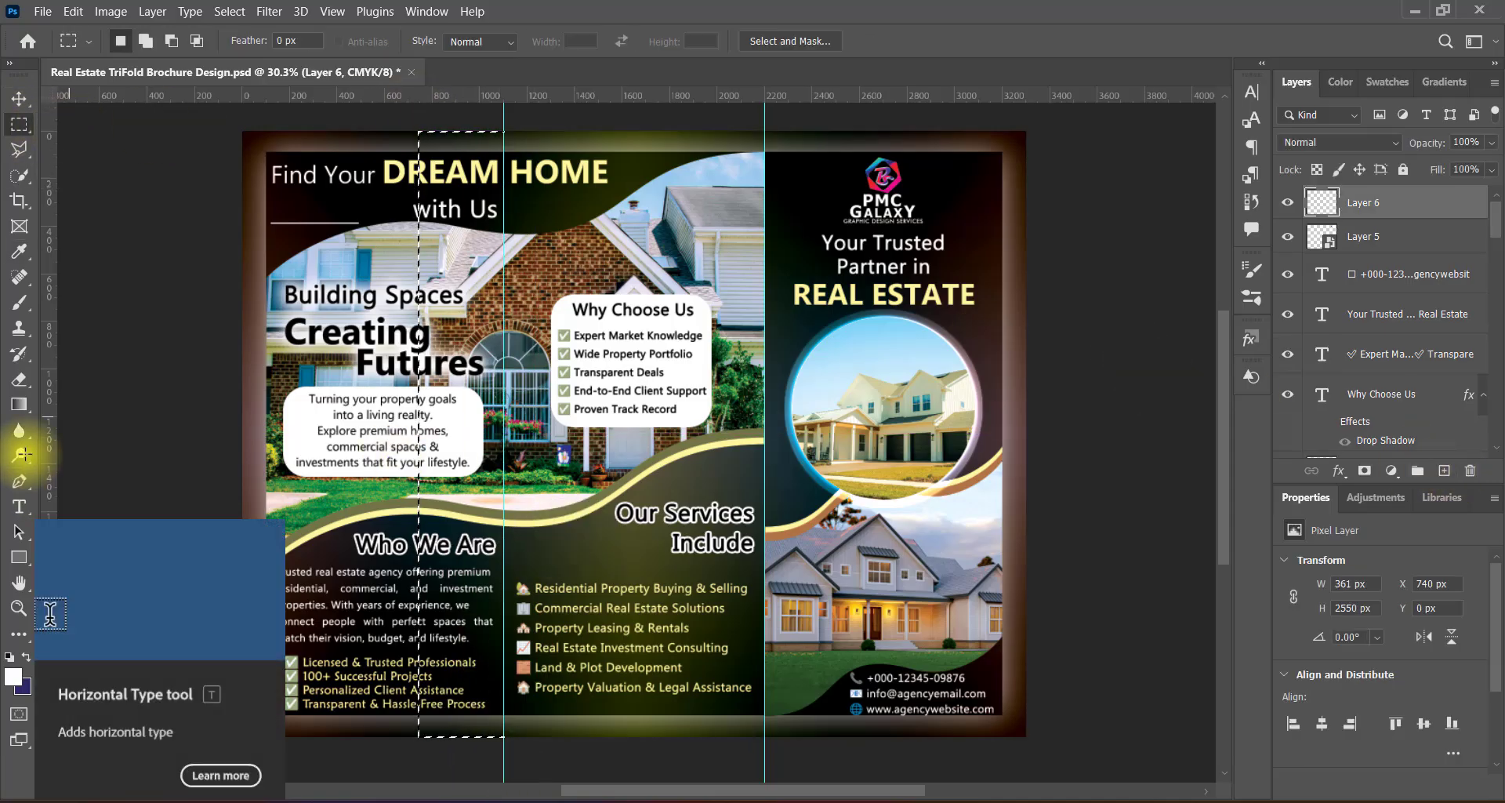
pyautogui.click(20, 404)
pyautogui.click(125, 41)
pyautogui.doubleClick(953, 443)
pyautogui.click(1170, 158)
pyautogui.press('Escape')
pyautogui.press('d')
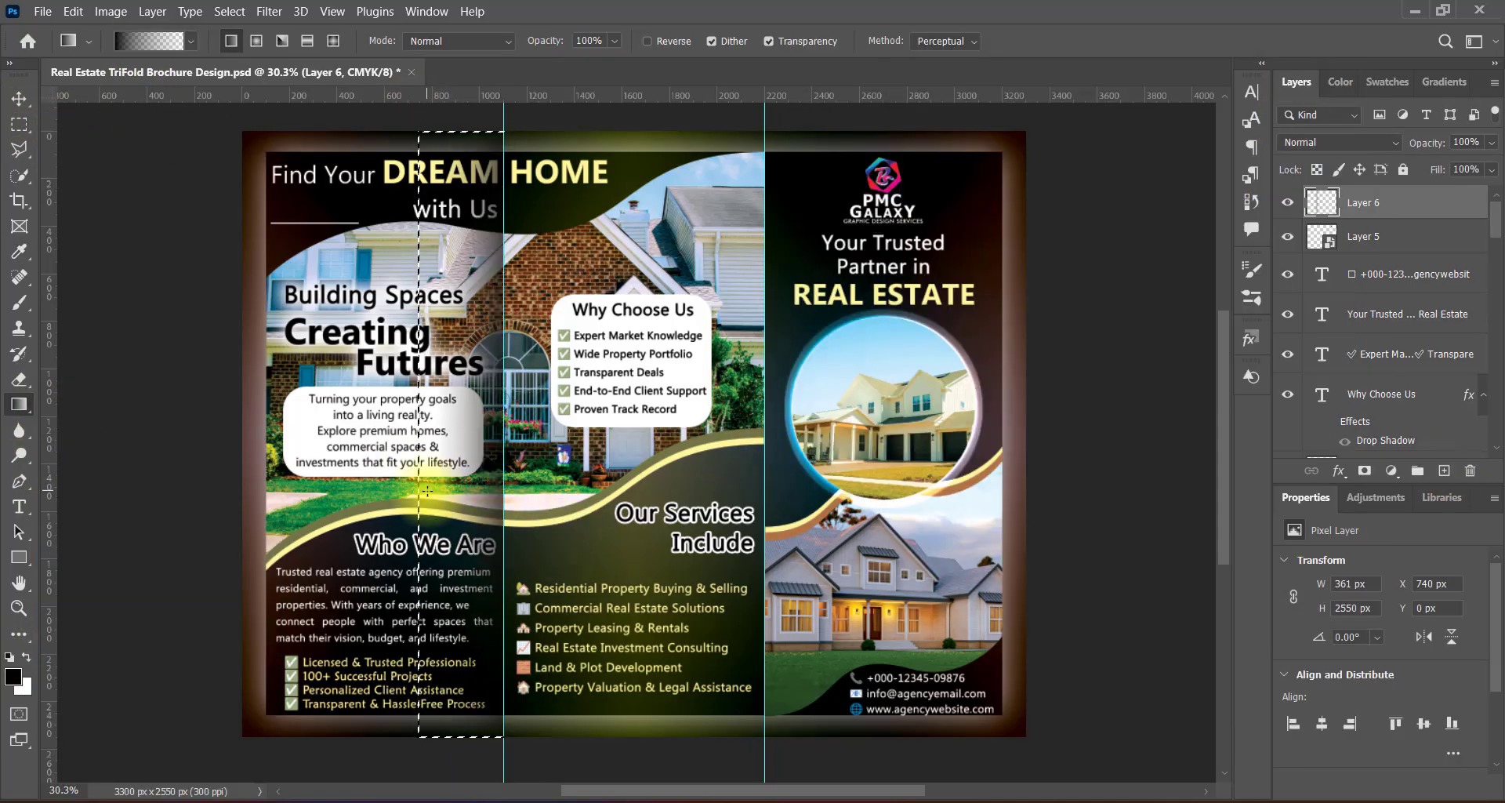
pyautogui.press('v')
pyautogui.hotkey('ctrl', 'd')
pyautogui.click(1443, 143)
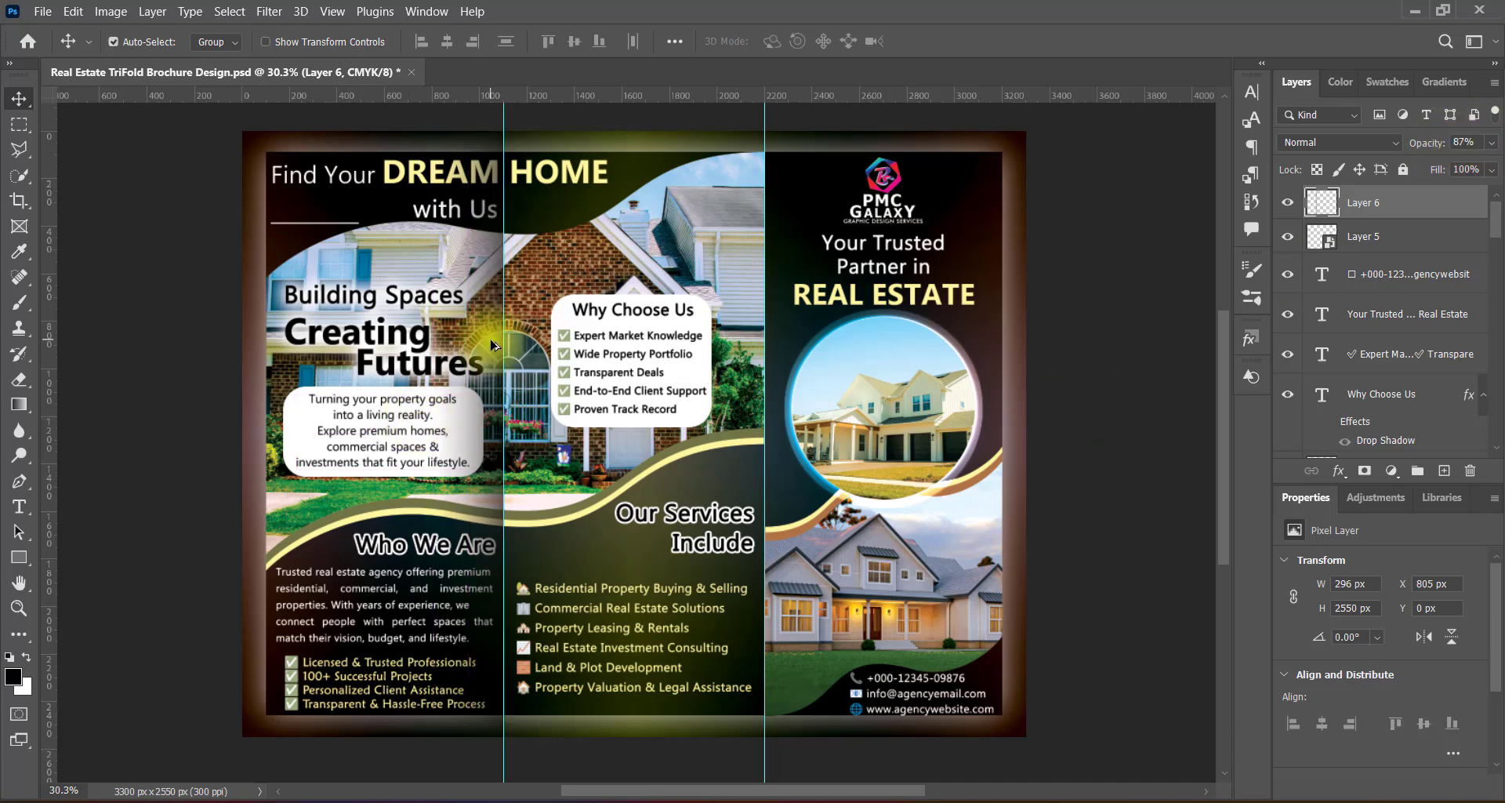
# Step: Duplicate the fold shadow and align the copy against the second fold guide
pyautogui.moveTo(491, 345); pyautogui.dragTo(751, 343)
pyautogui.hotkey('ctrl', 'j')
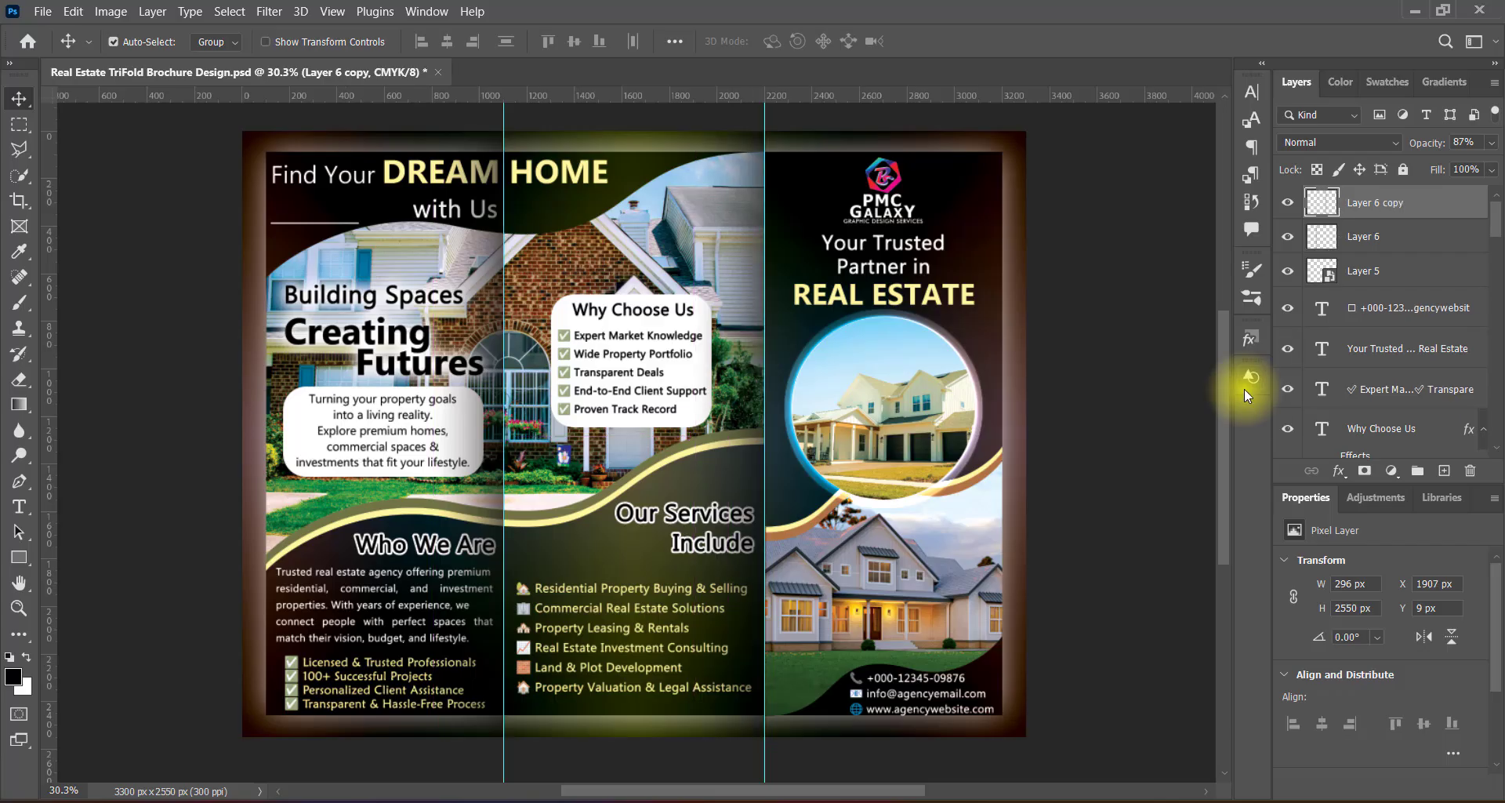
pyautogui.press('Right')
pyautogui.press('Right')
pyautogui.press('Right')
# Step: Hide the guides and raise both fold shadow layers to 100% opacity
pyautogui.moveTo(48, 166); pyautogui.dragTo(1061, 212)
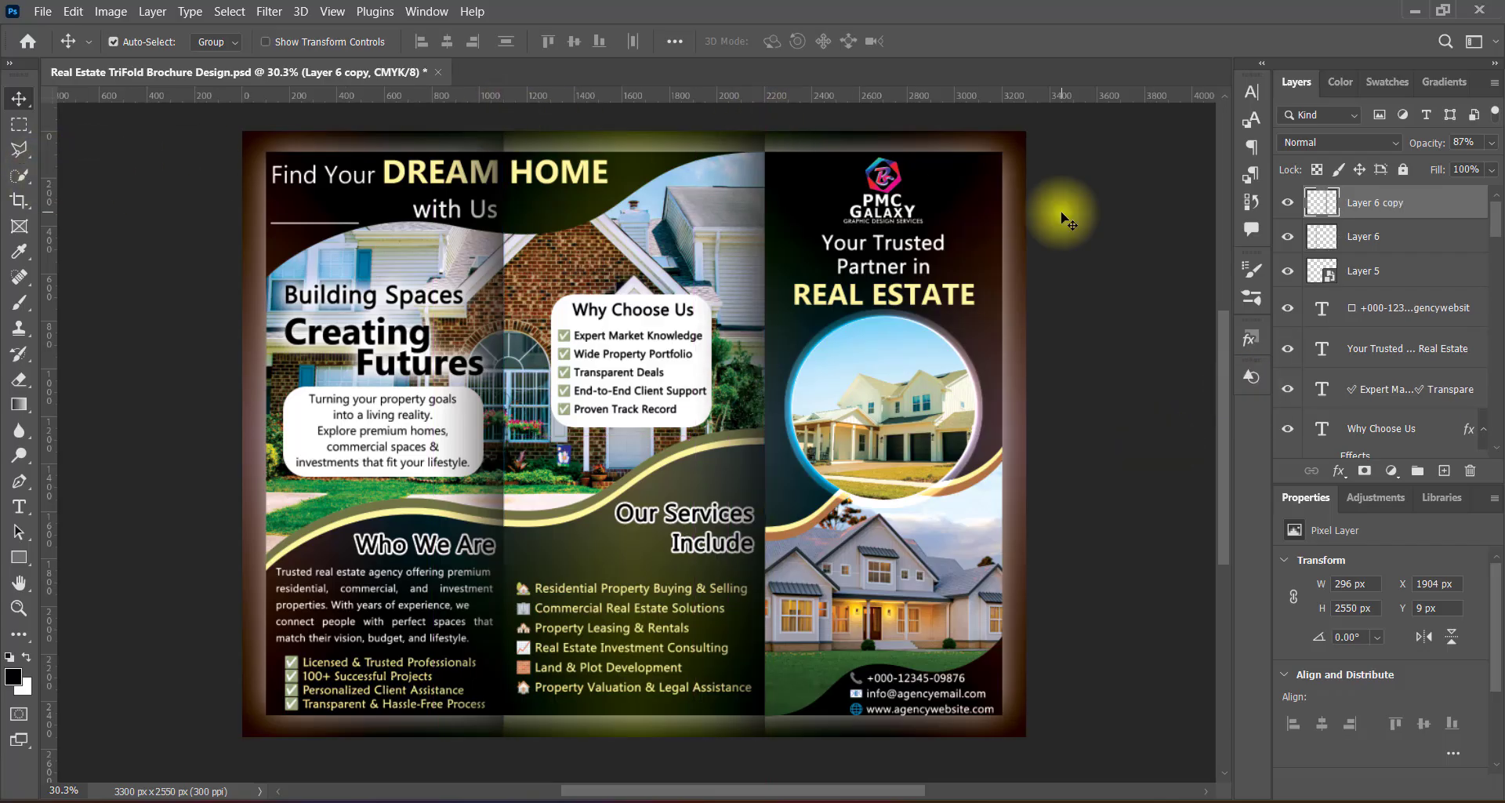
pyautogui.moveTo(1490, 142); pyautogui.dragTo(1478, 169)
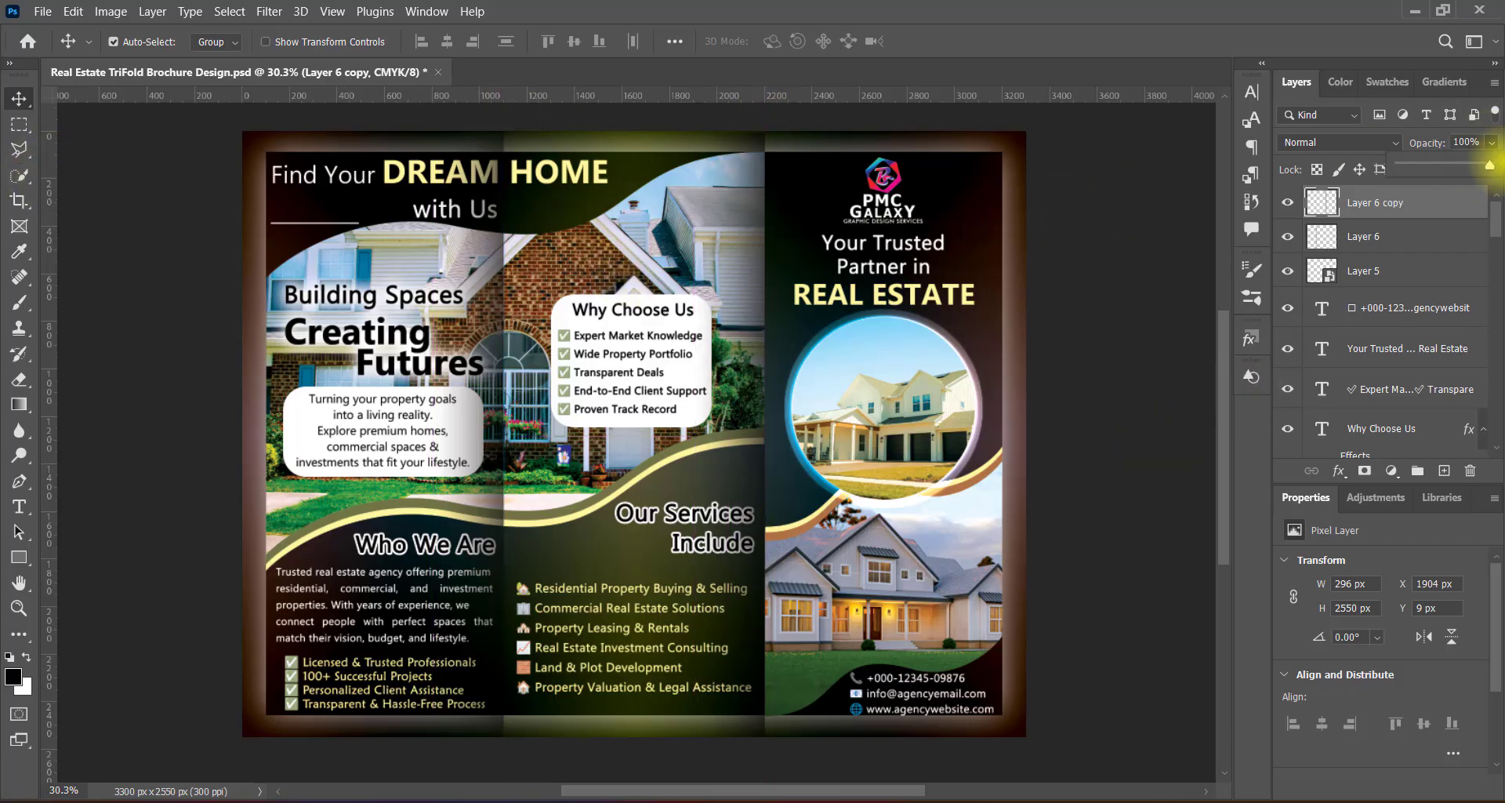
pyautogui.click(1380, 236)
pyautogui.click(1491, 142)
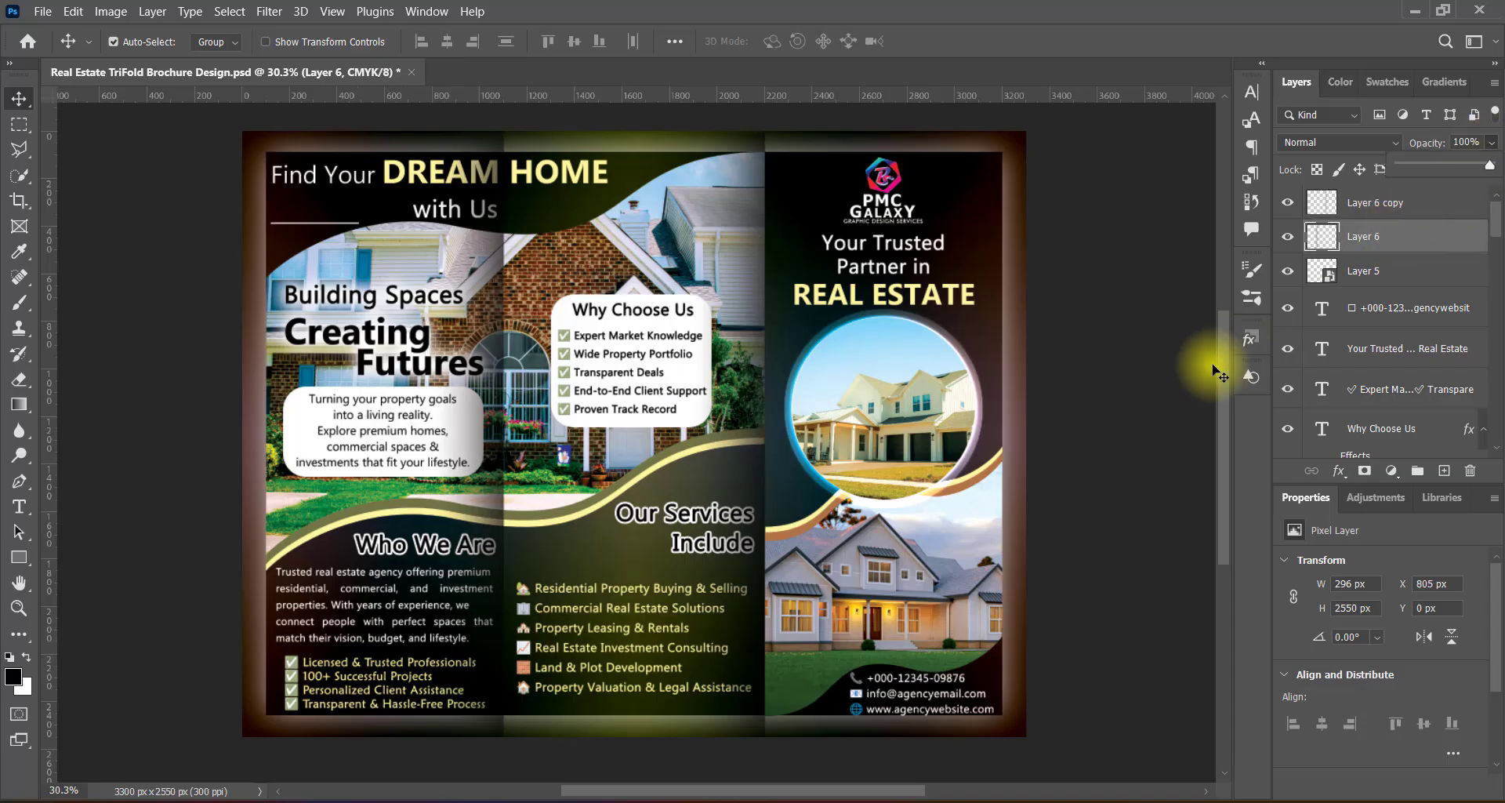
pyautogui.click(1127, 413)
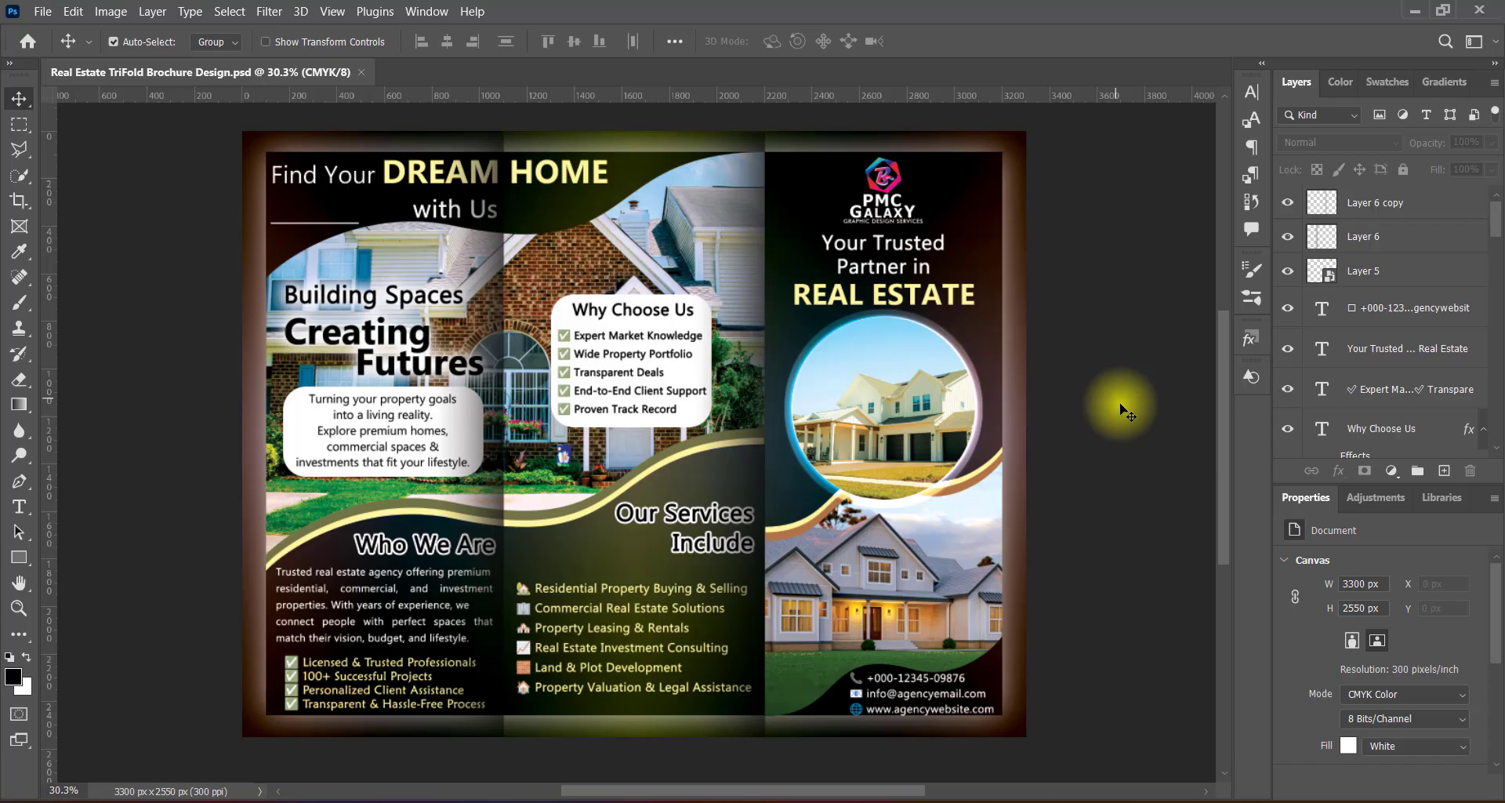
# Step: Examine the finished brochure's overall layout and the shading along both folds
pyautogui.scroll(-2, 726, 352)
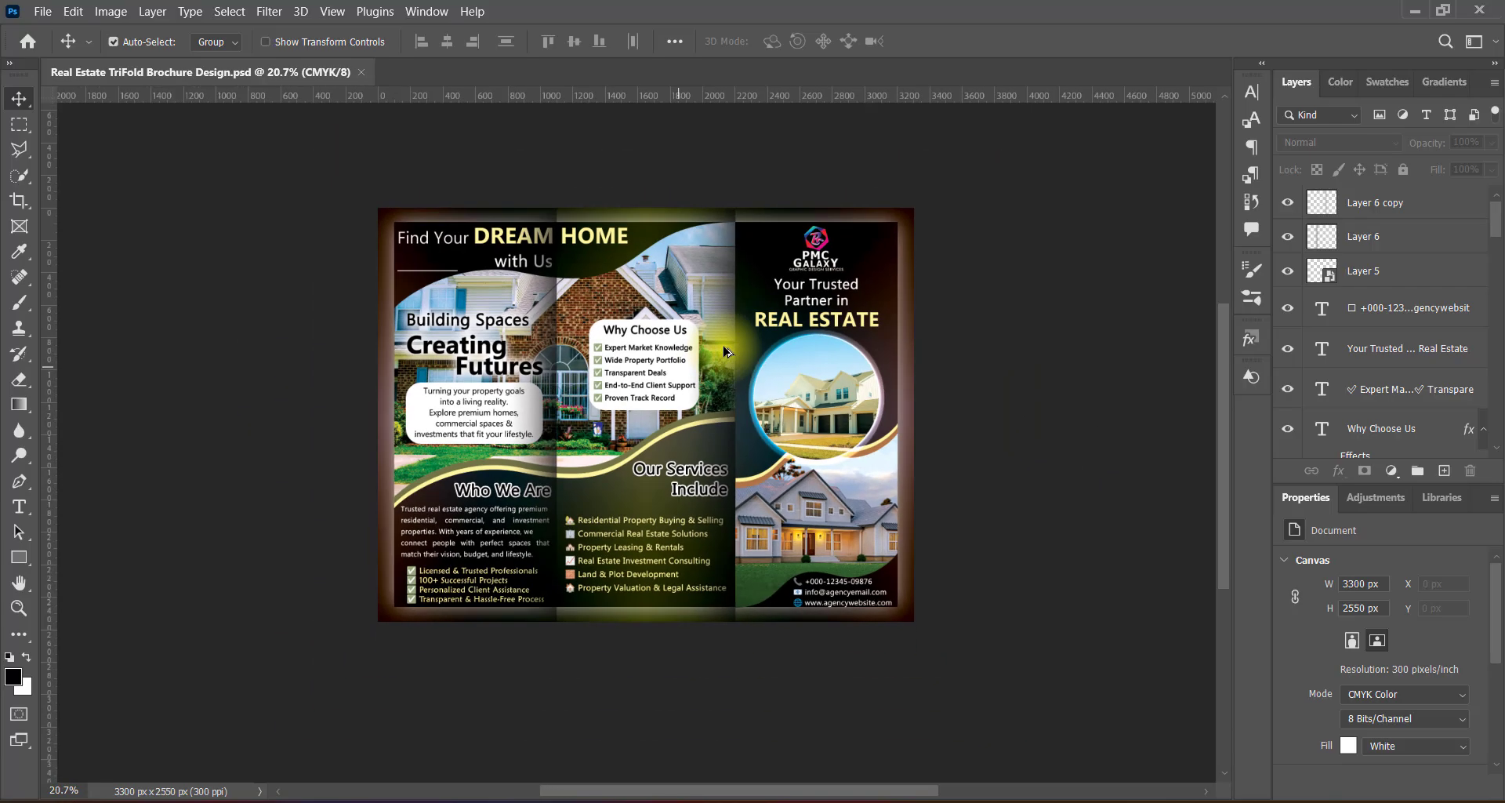
pyautogui.scroll(2, 726, 351)
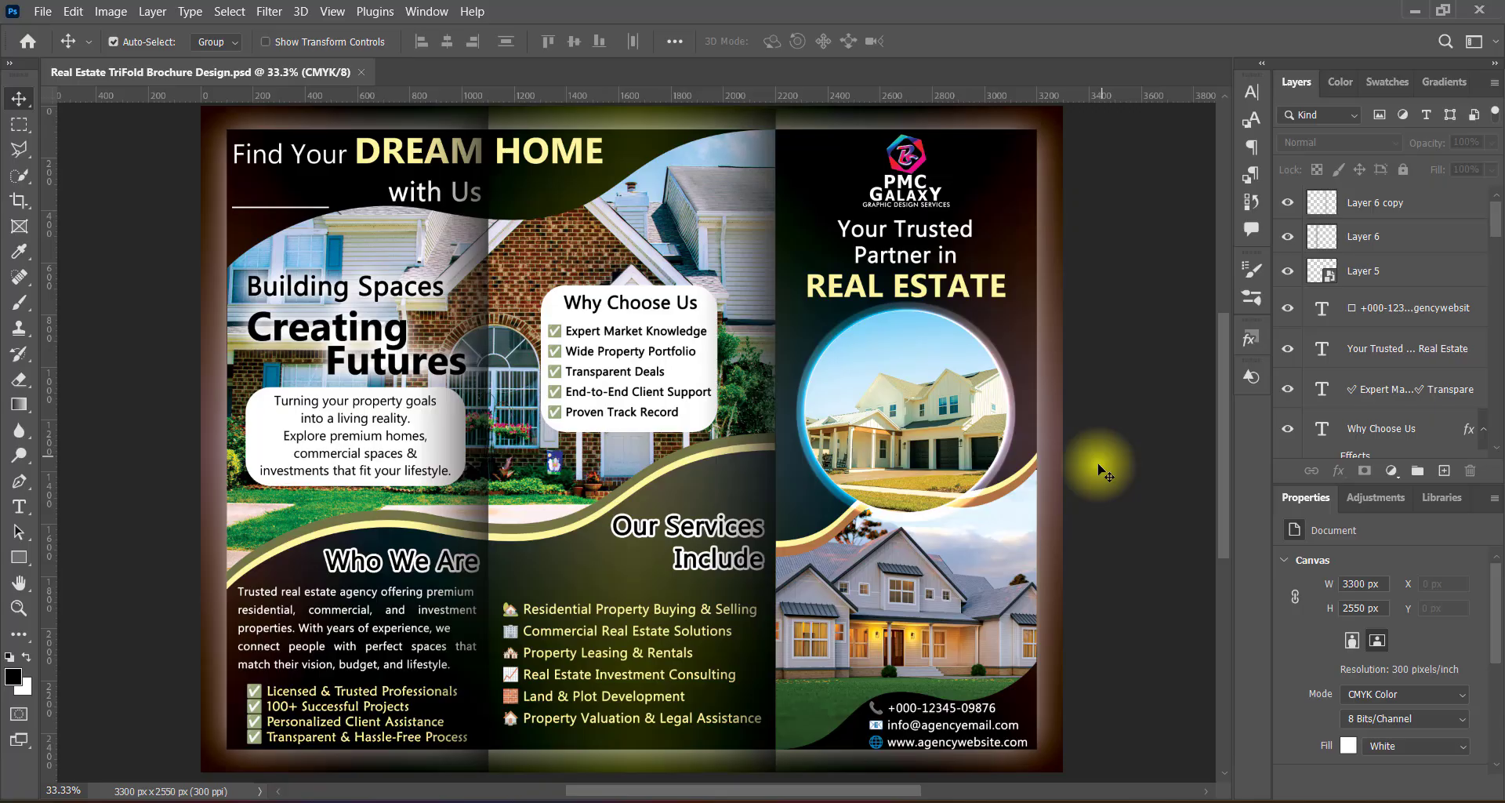
pyautogui.scroll(-2, 621, 403)
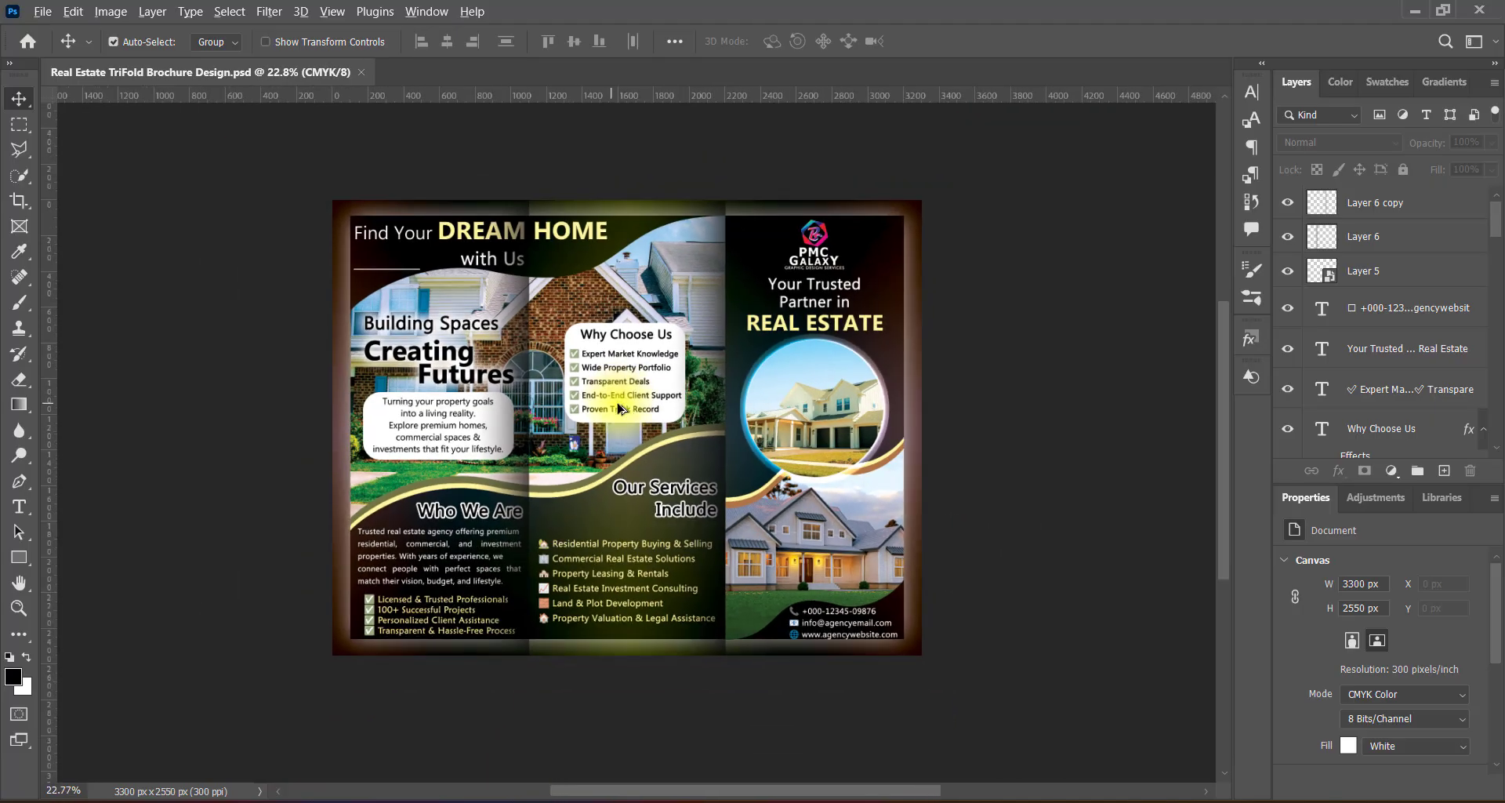
pyautogui.scroll(2, 620, 404)
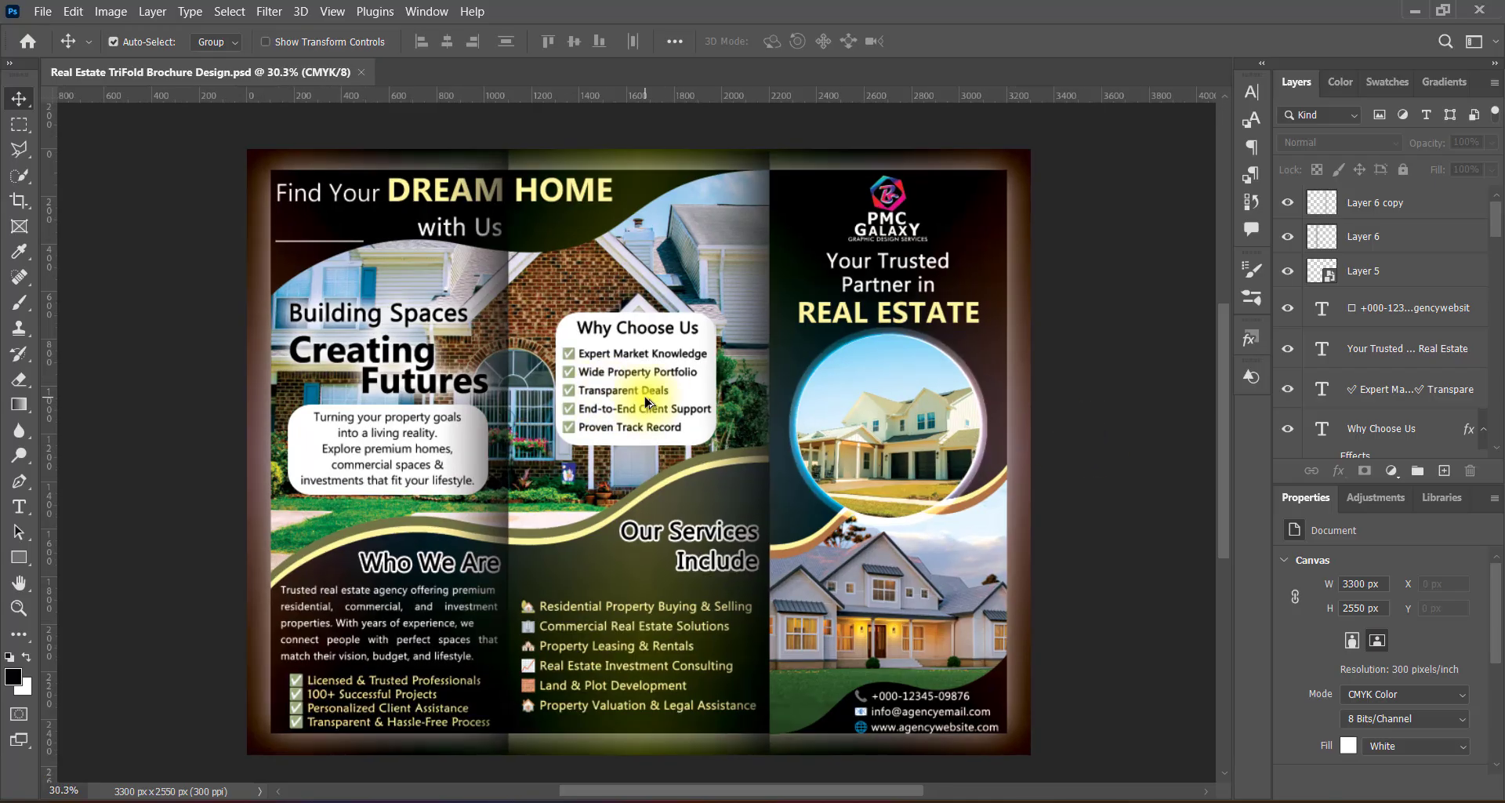
pyautogui.scroll(1, 647, 401)
pyautogui.scroll(-1, 647, 401)
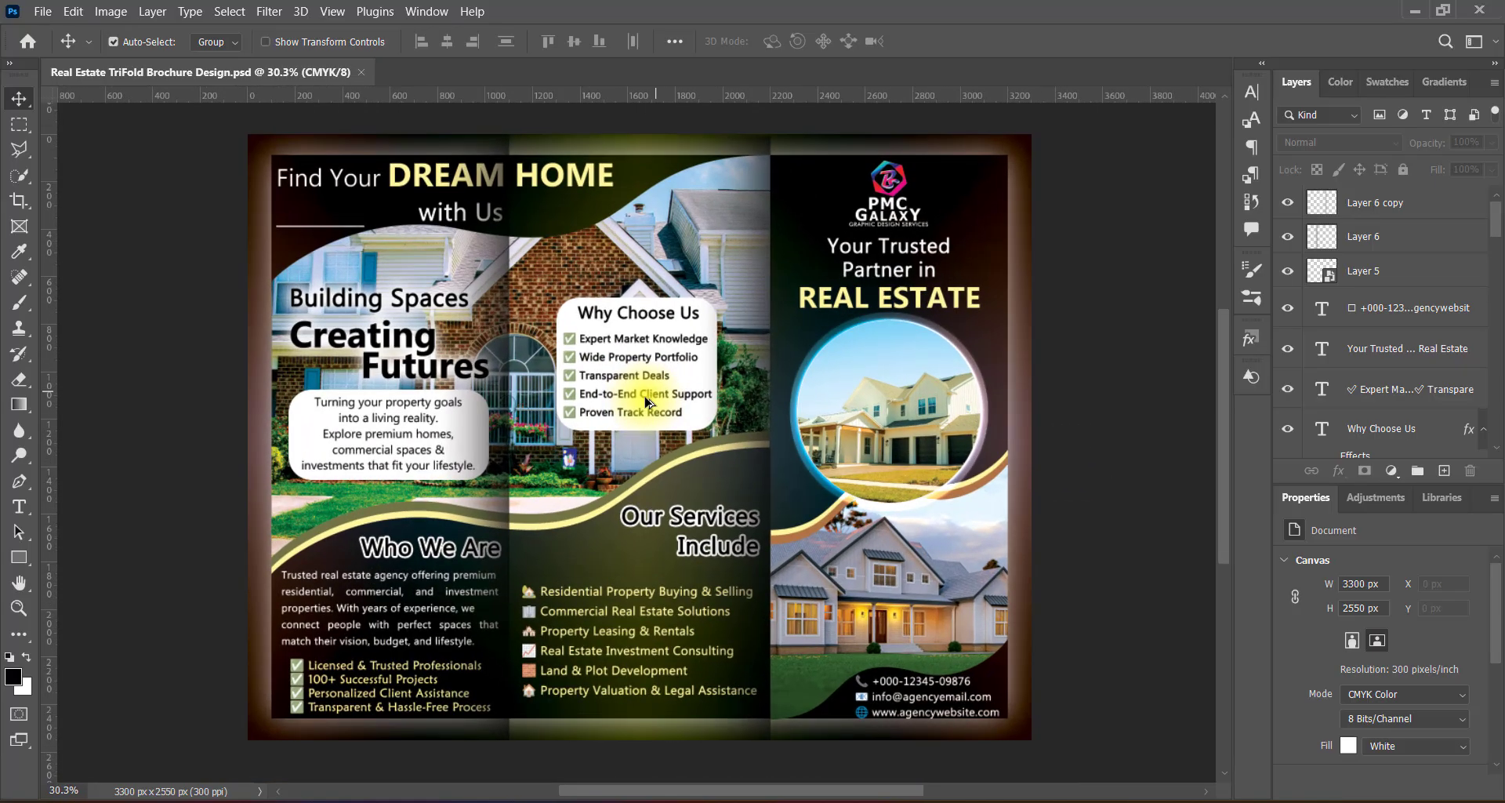